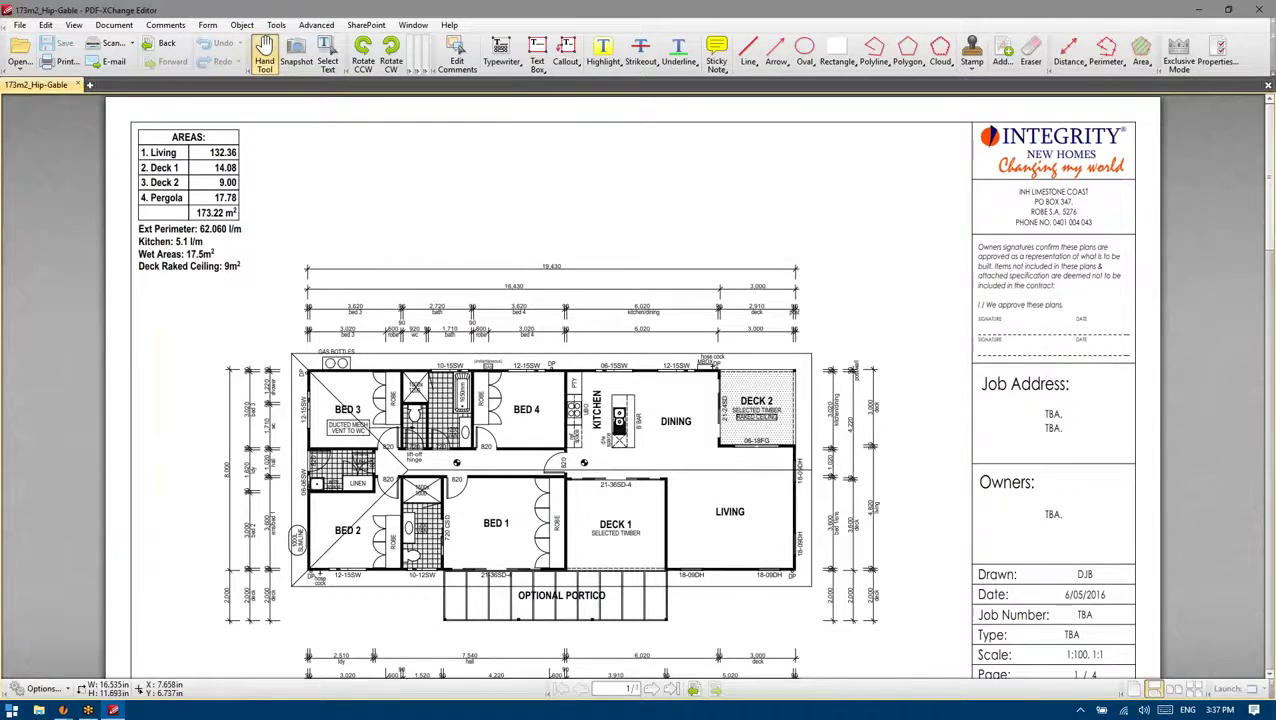
# Examine the floor plan and elevation drawings in the 173m2_Hip-Gable plan set
pyautogui.scroll(1, 479, 302)
pyautogui.moveTo(479, 302); pyautogui.dragTo(488, 106)
pyautogui.scroll(4, 668, 282)
pyautogui.scroll(-1, 667, 285)
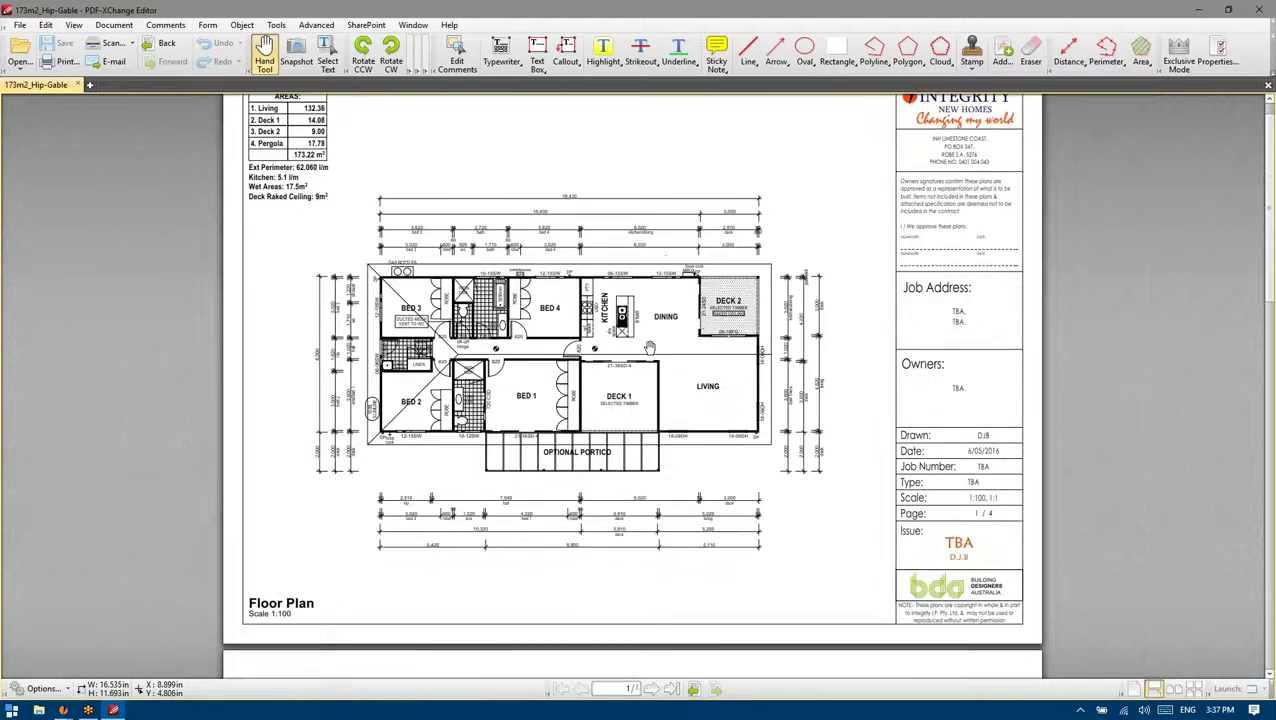
pyautogui.scroll(-5, 655, 320)
pyautogui.scroll(-12, 647, 344)
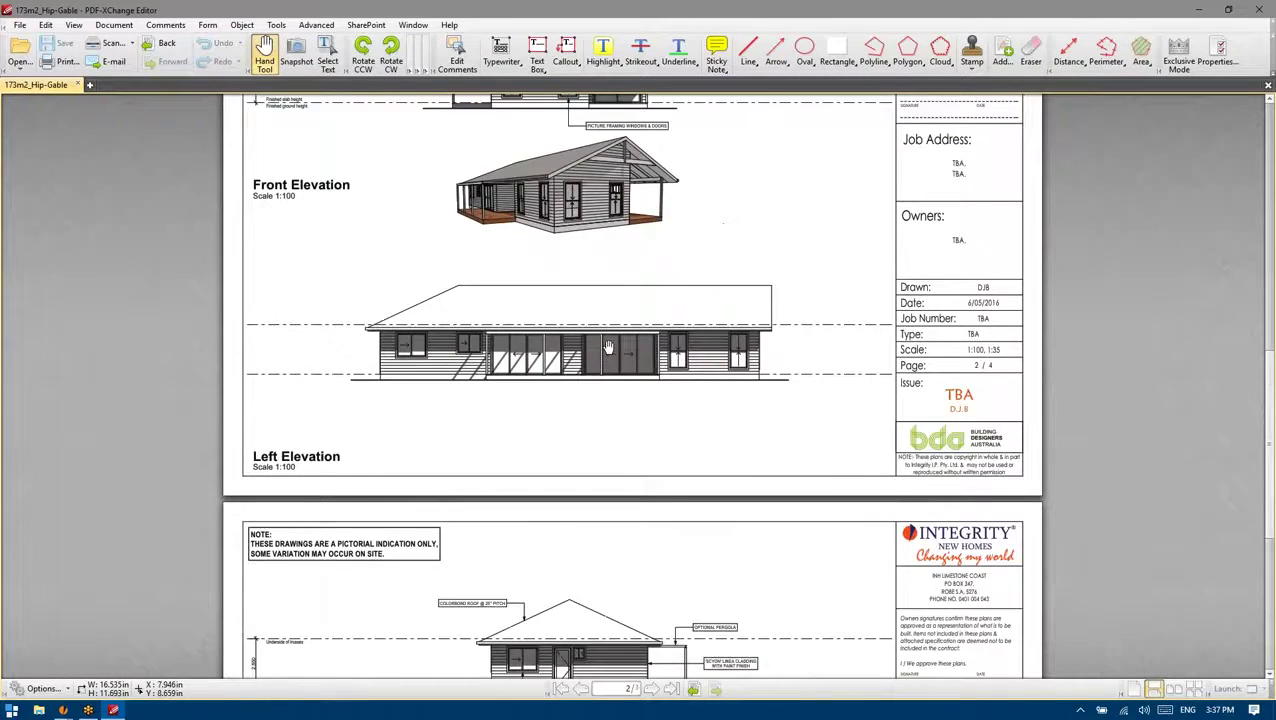
pyautogui.moveTo(1268, 537); pyautogui.dragTo(1268, 110)
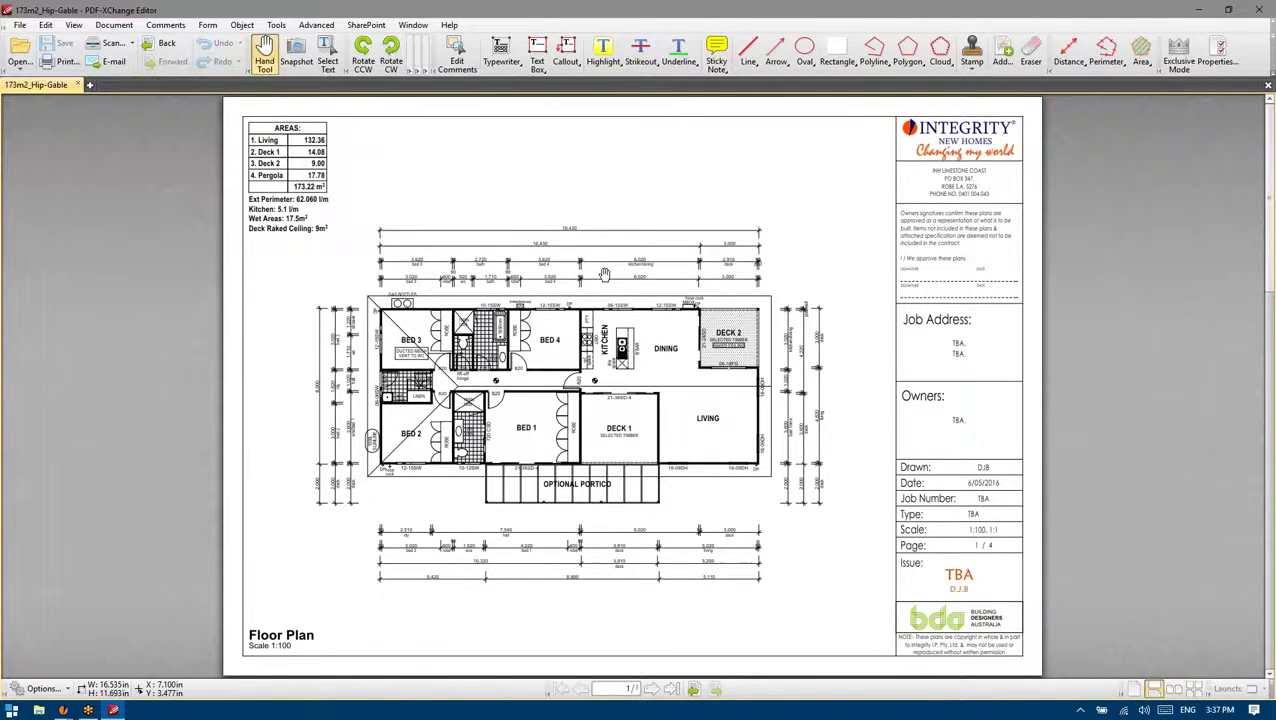
pyautogui.scroll(-2, 610, 278)
pyautogui.scroll(-4, 612, 280)
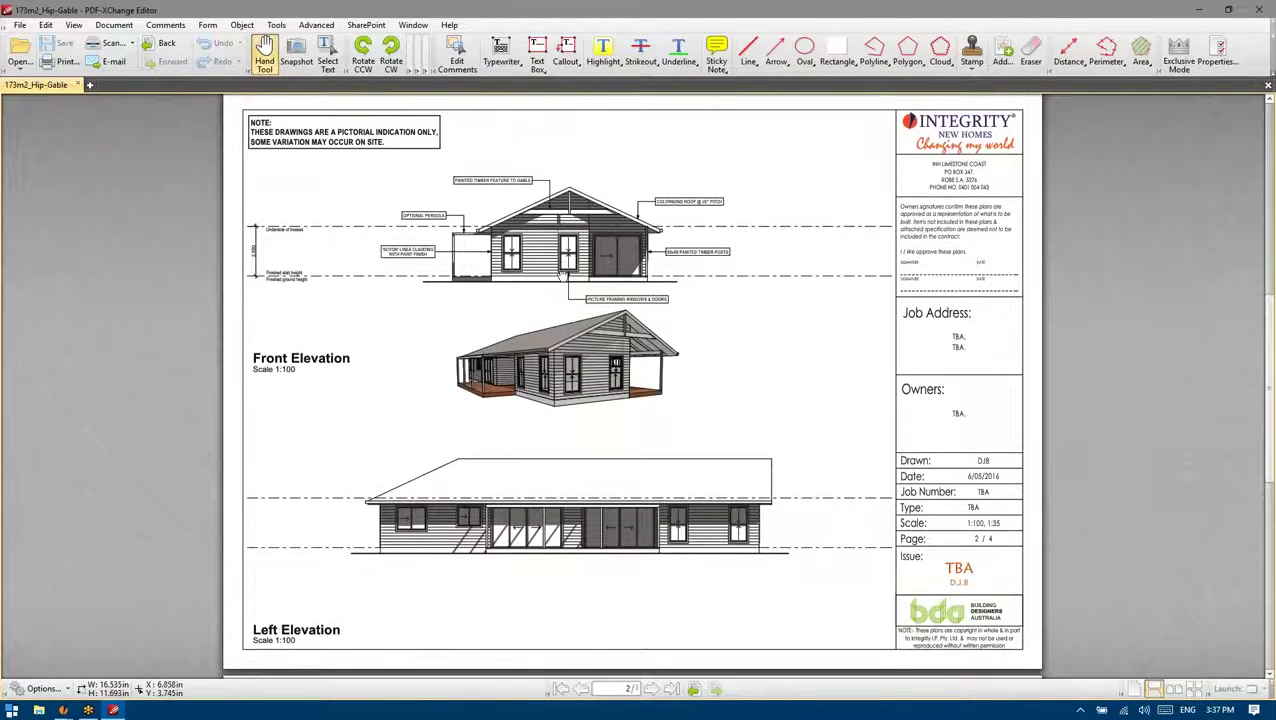
pyautogui.scroll(-6, 555, 290)
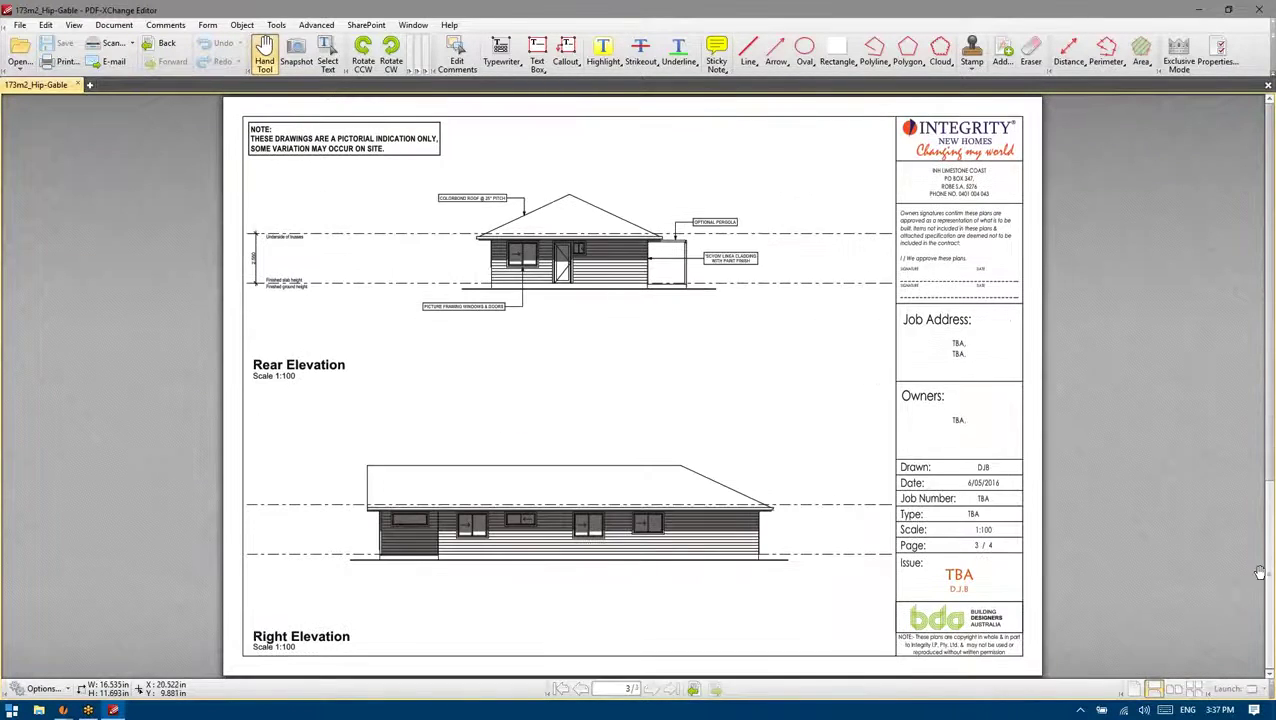
pyautogui.moveTo(1268, 485); pyautogui.dragTo(1268, 105)
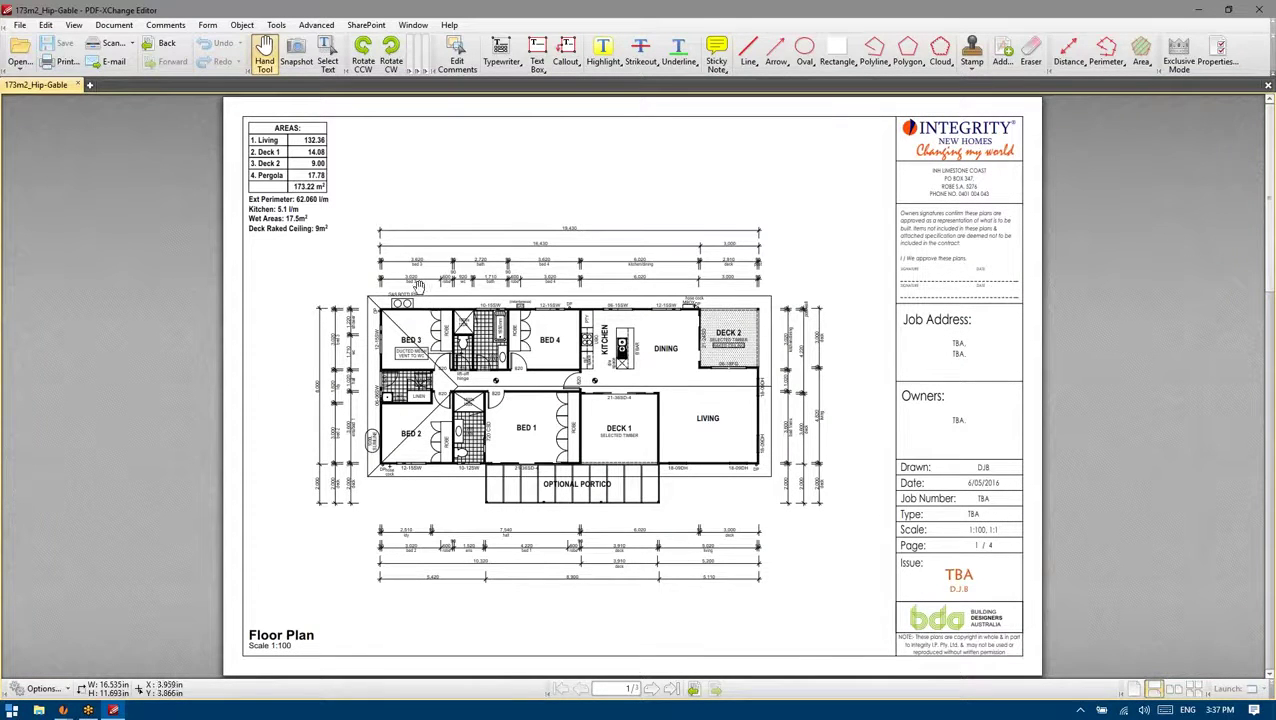
pyautogui.scroll(2, 531, 386)
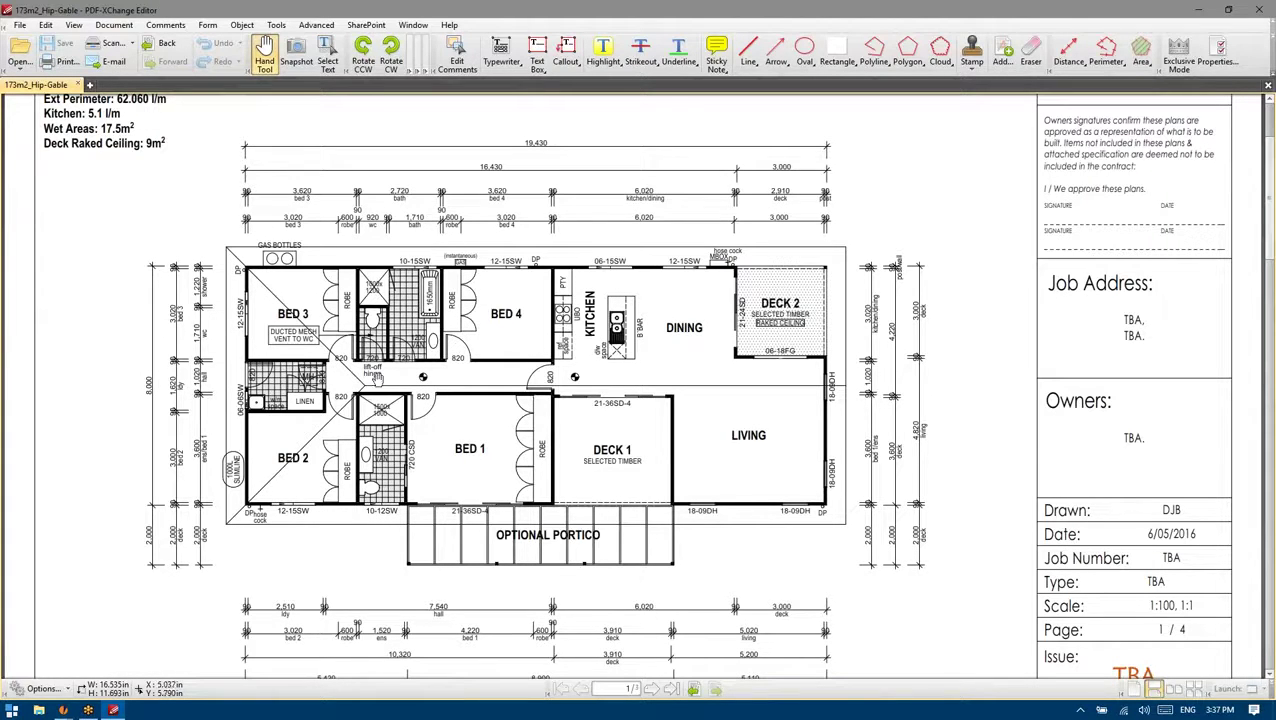
pyautogui.scroll(1, 605, 369)
pyautogui.scroll(-3, 540, 437)
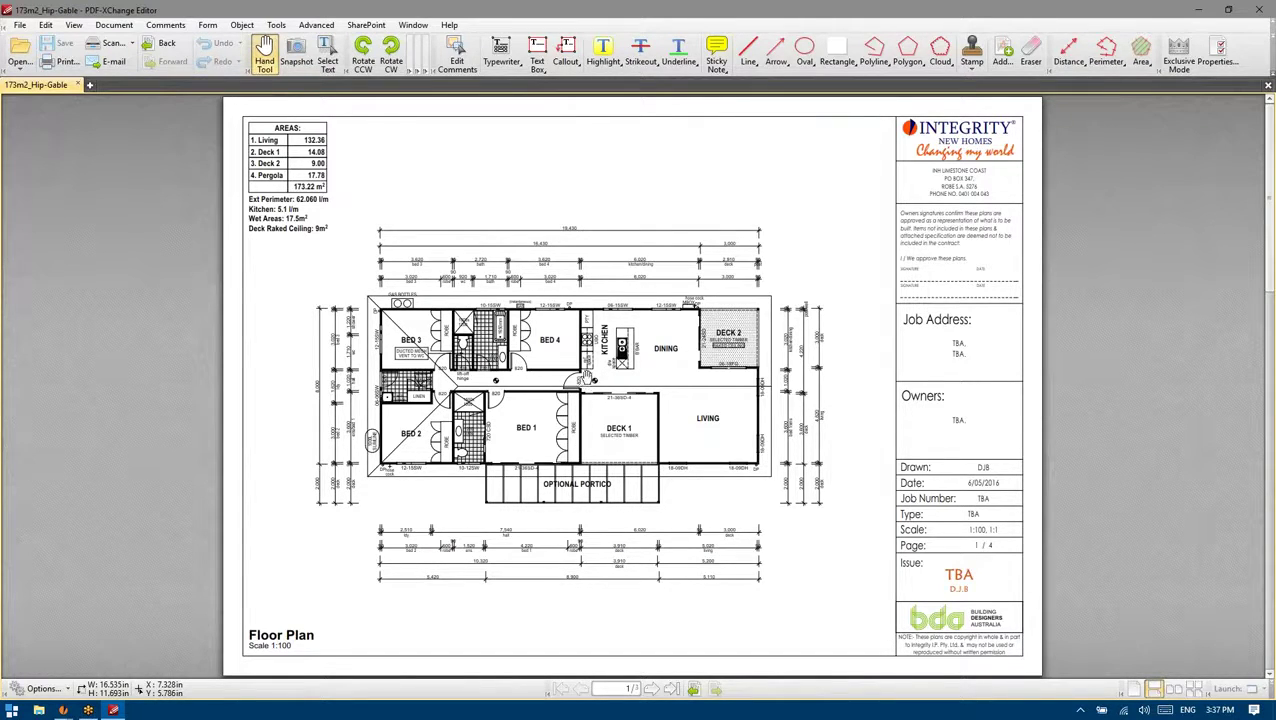
# Switch to iGyro and open the Integrity New Homes jobs database
pyautogui.click(1200, 8)
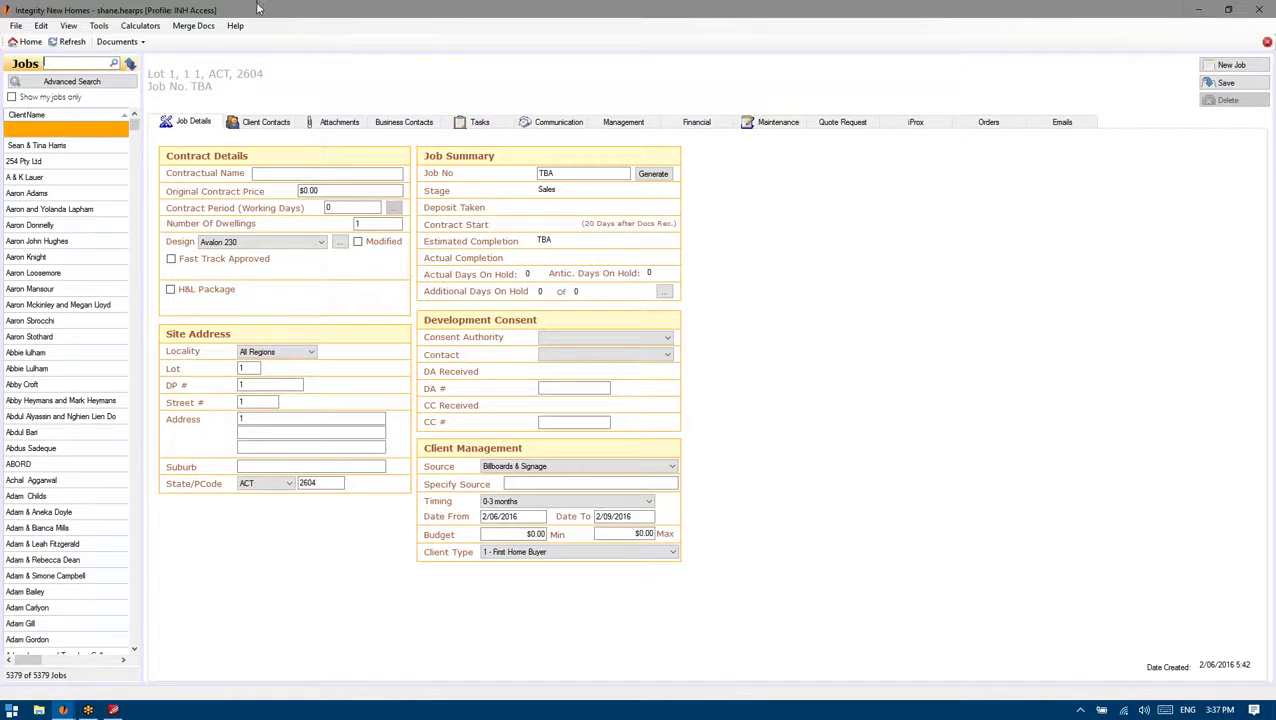
pyautogui.click(25, 41)
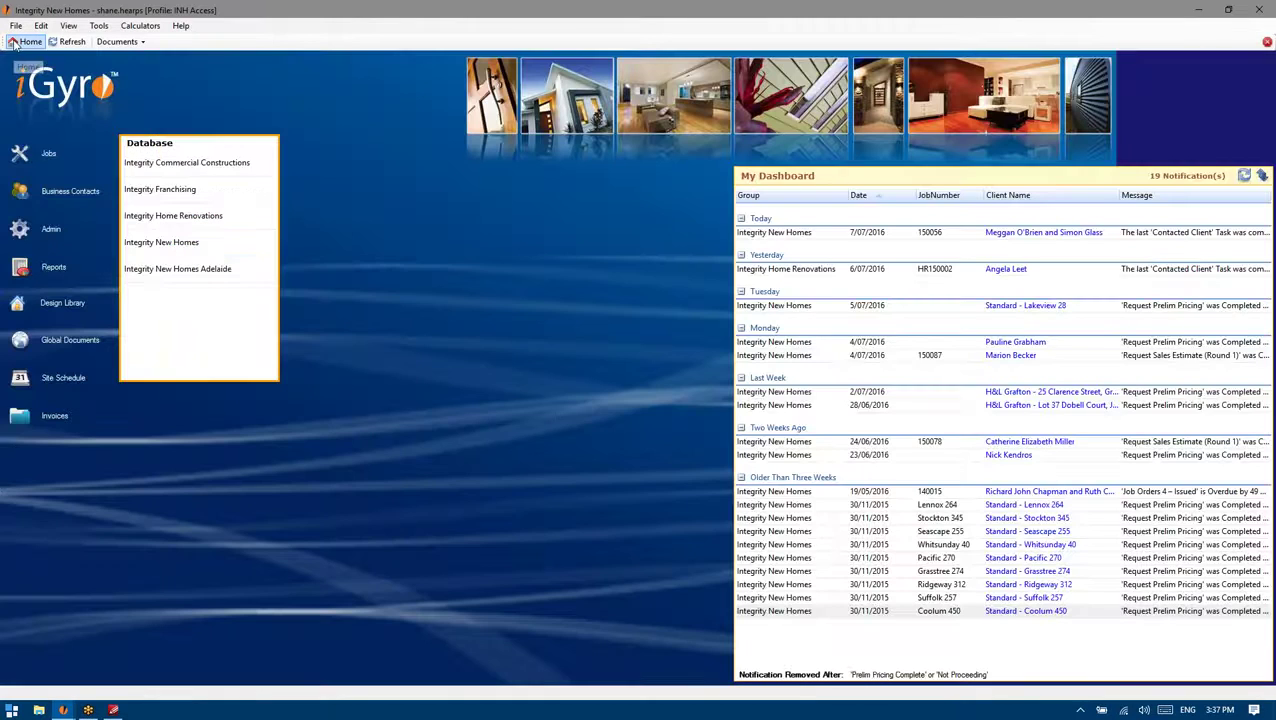
pyautogui.click(179, 244)
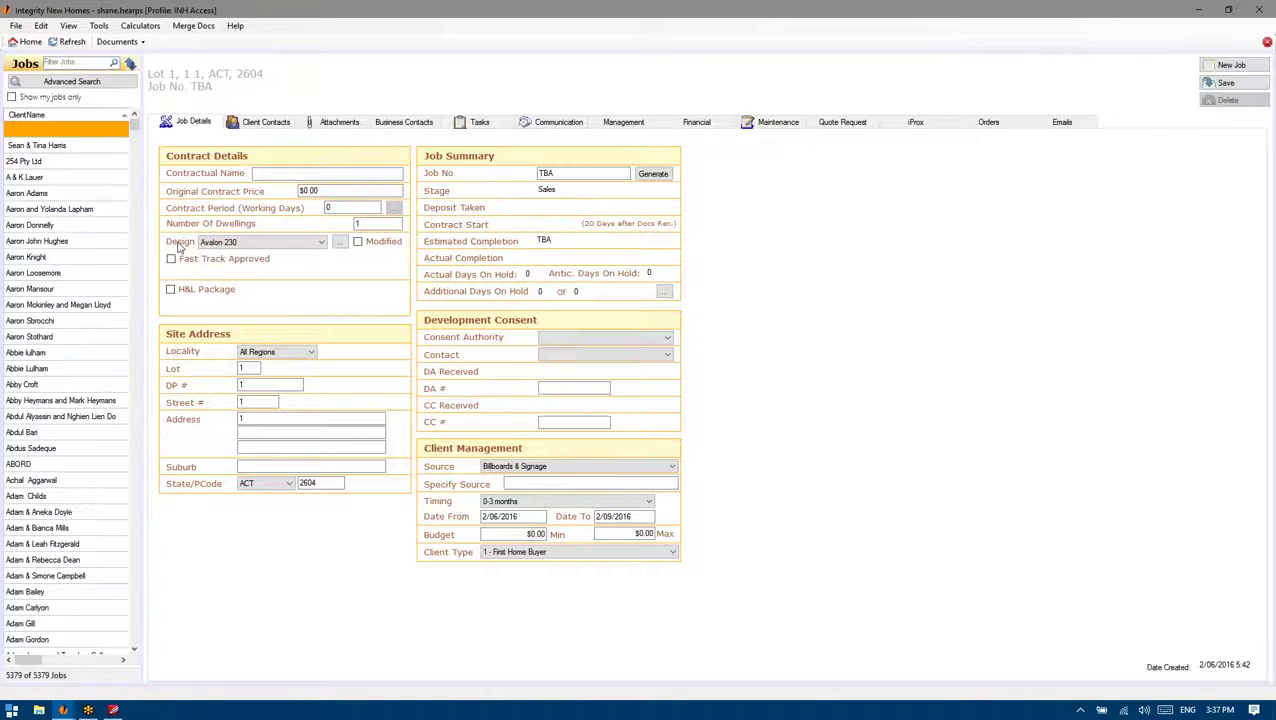
# Create a new job for a new client with first name Test and last name Training
pyautogui.click(1222, 66)
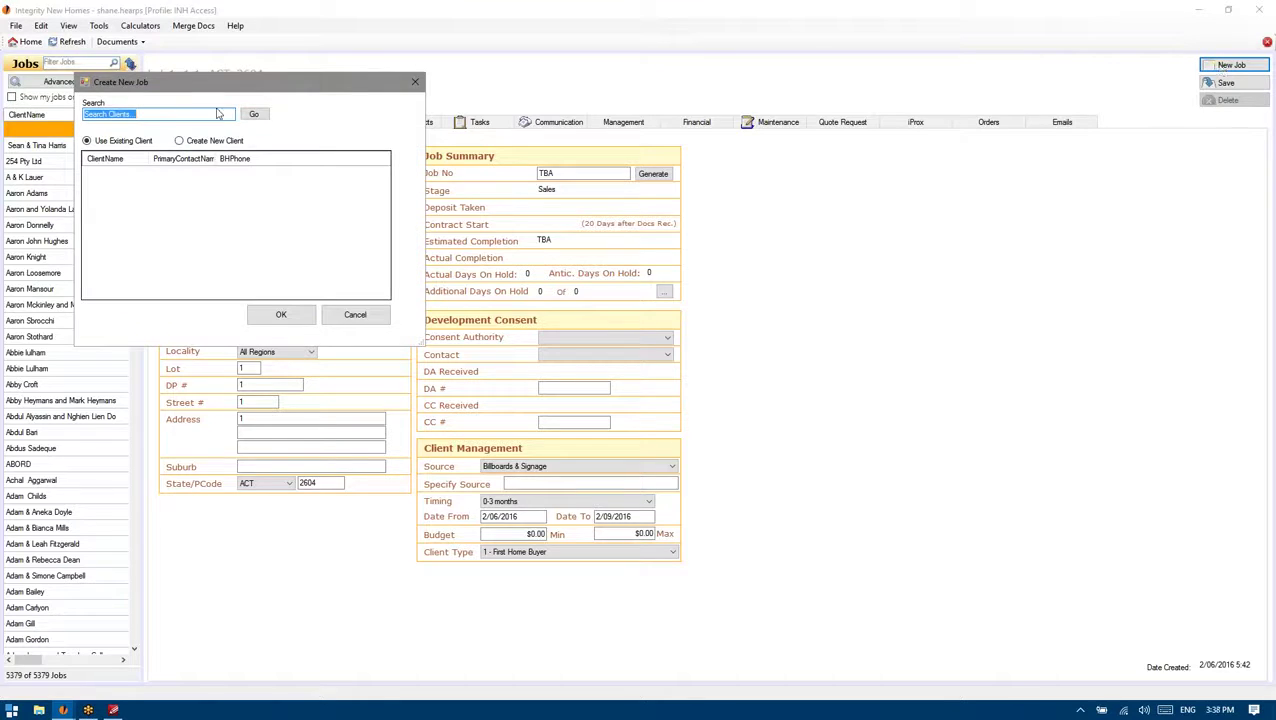
pyautogui.click(179, 141)
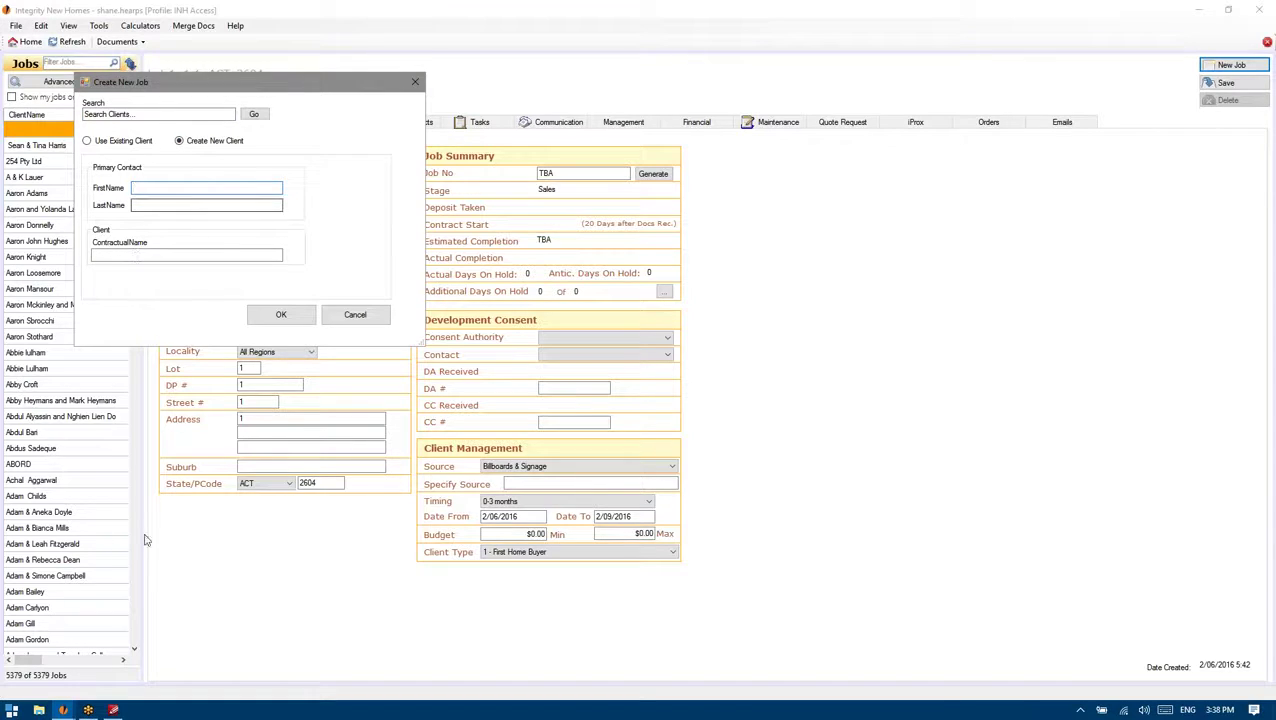
pyautogui.write('T')
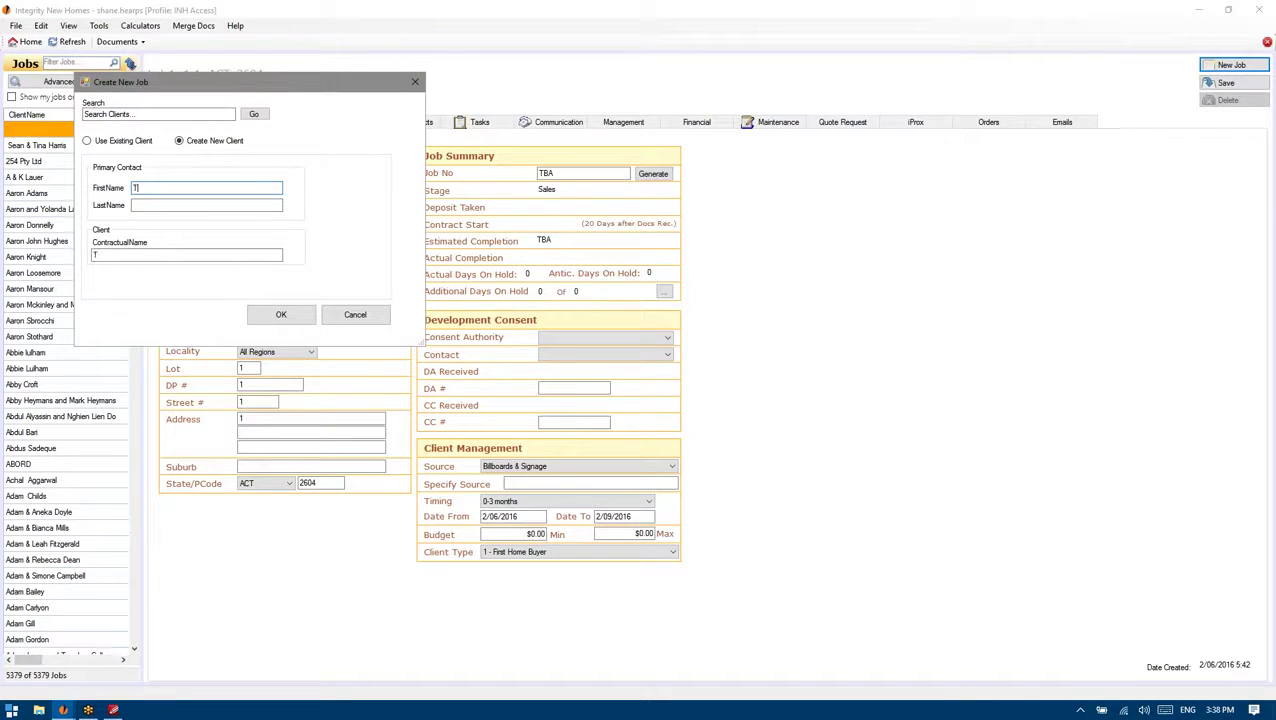
pyautogui.write('Training')
pyautogui.click(280, 314)
# Answer the client source questionnaire with Other (Please Specify) and the text "training potential new standard"
pyautogui.click(237, 144)
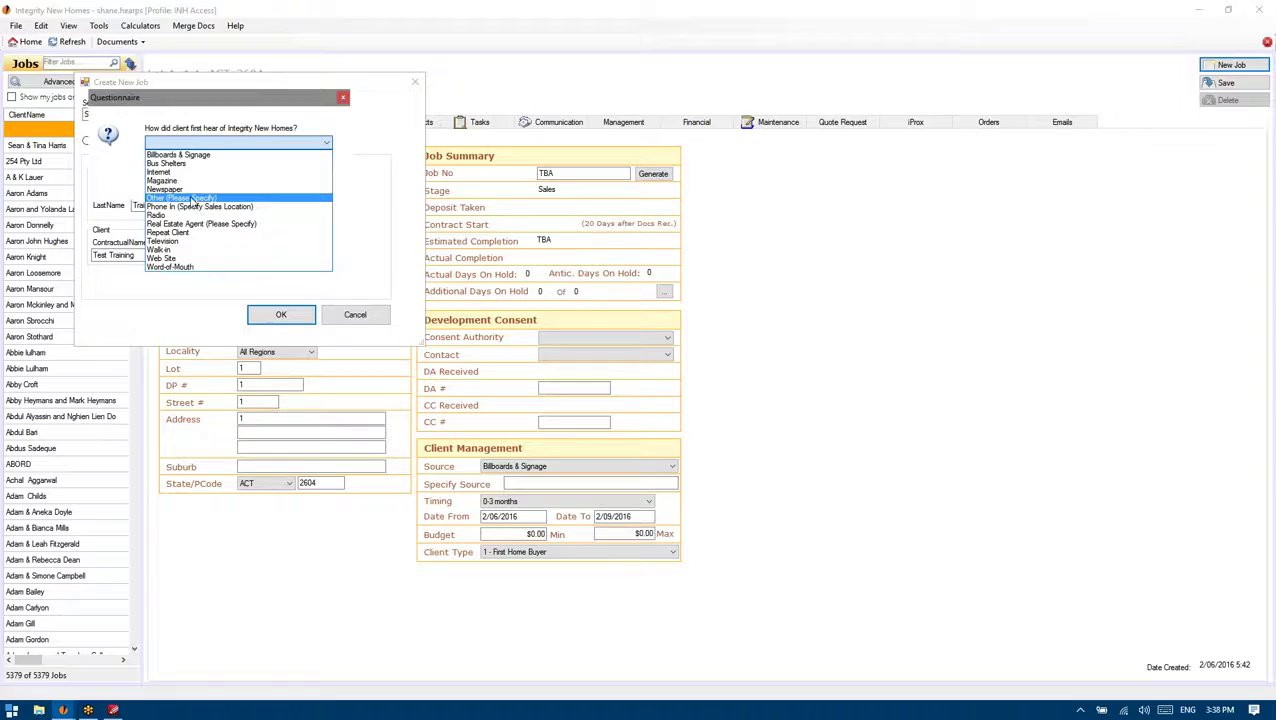
pyautogui.click(192, 198)
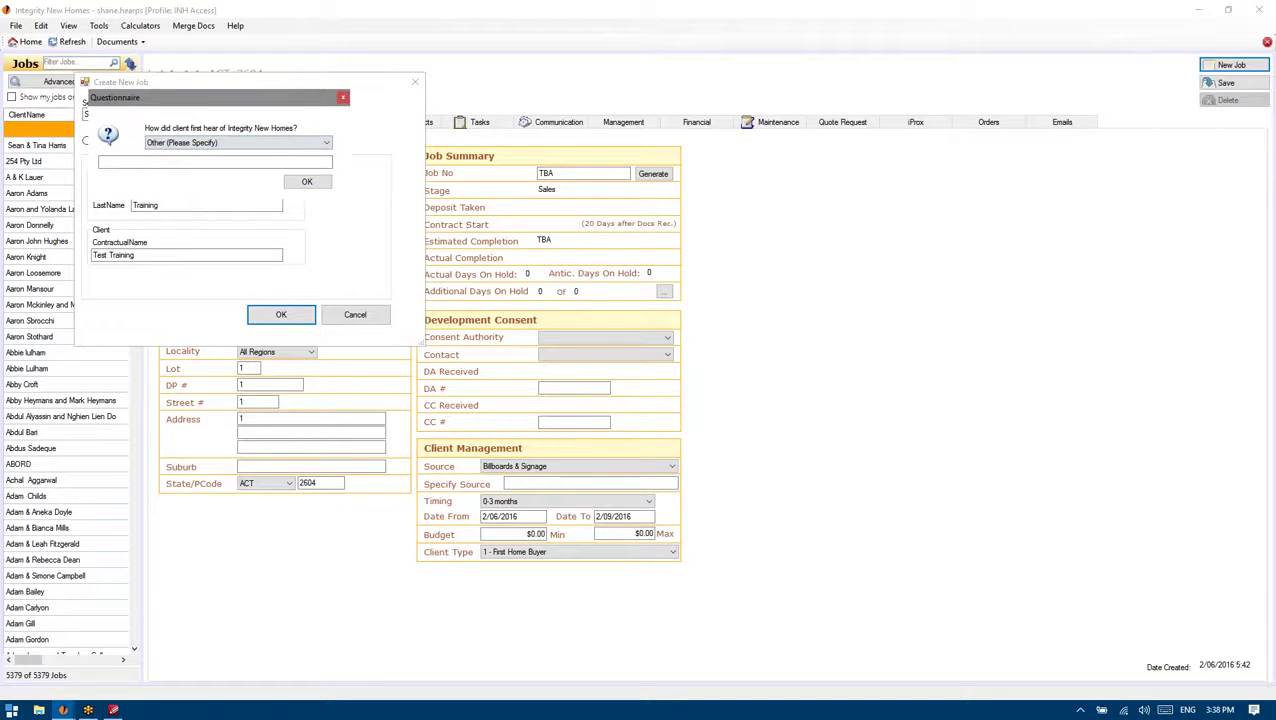
pyautogui.write('training potential')
pyautogui.moveTo(200, 98); pyautogui.dragTo(248, 163)
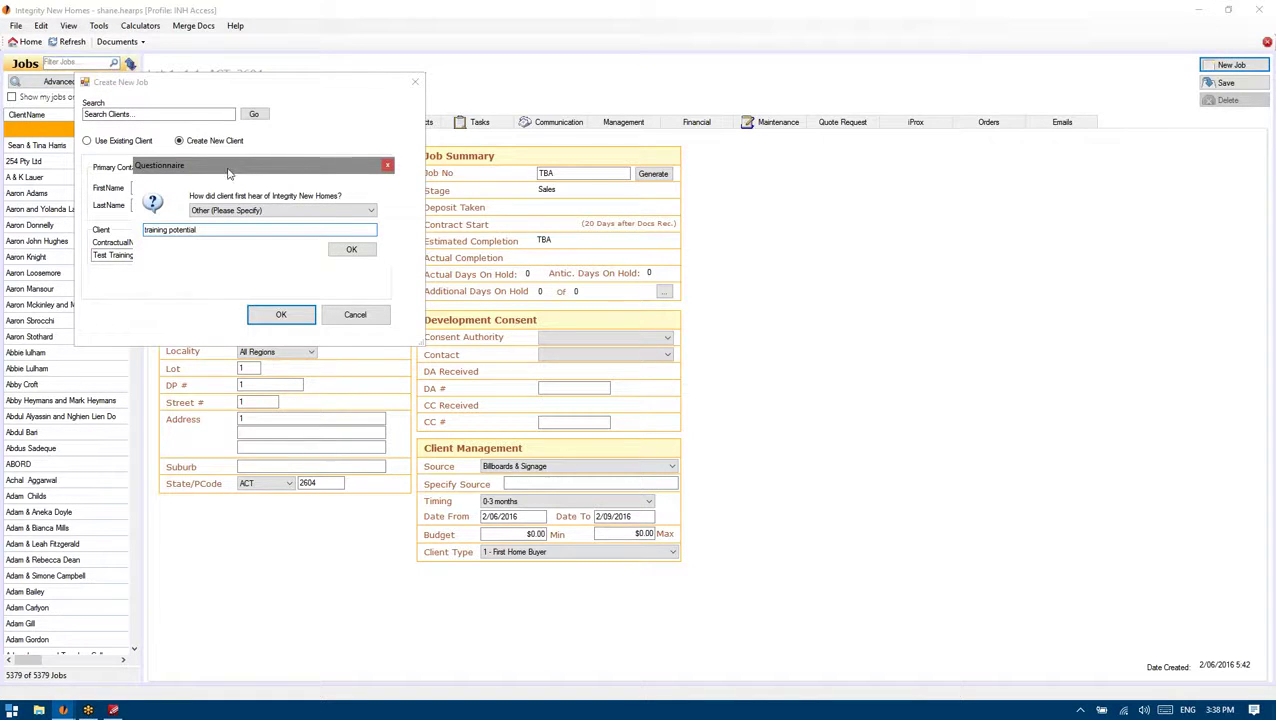
pyautogui.moveTo(228, 165); pyautogui.dragTo(210, 177)
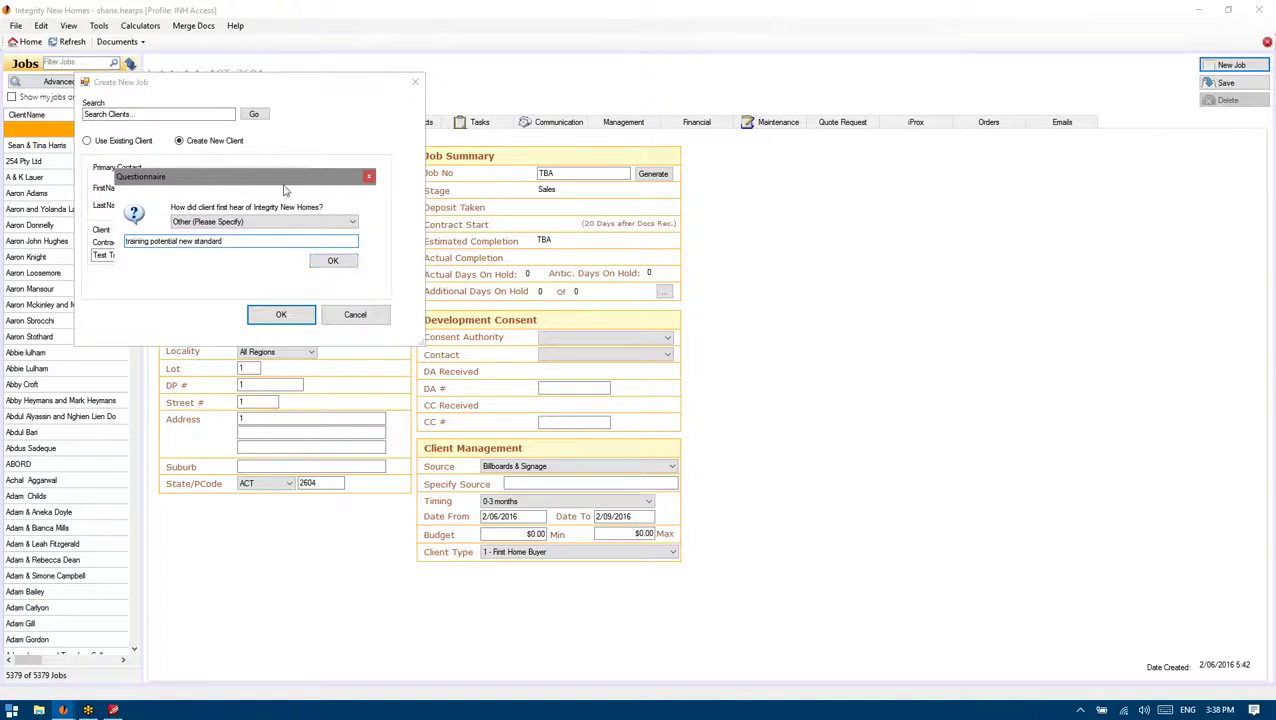
pyautogui.click(333, 261)
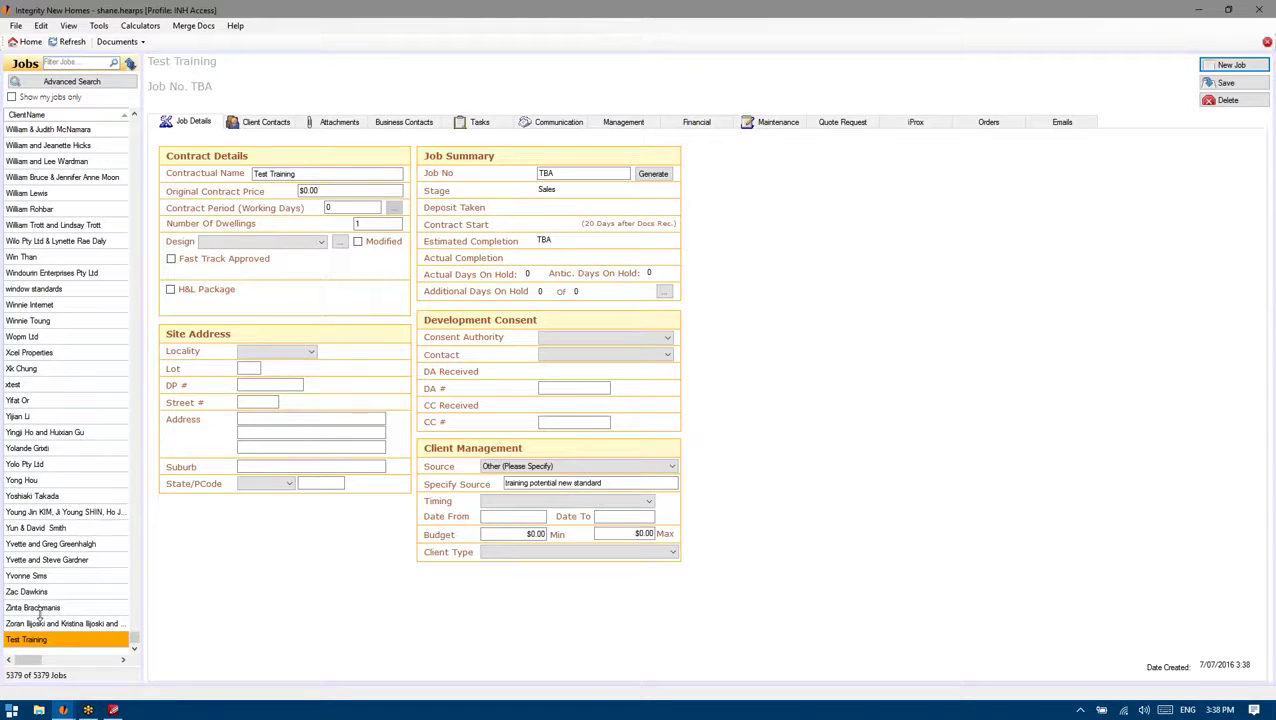
# Review the new job's contractual name, client contacts and site address fields
pyautogui.click(330, 173)
pyautogui.click(330, 173)
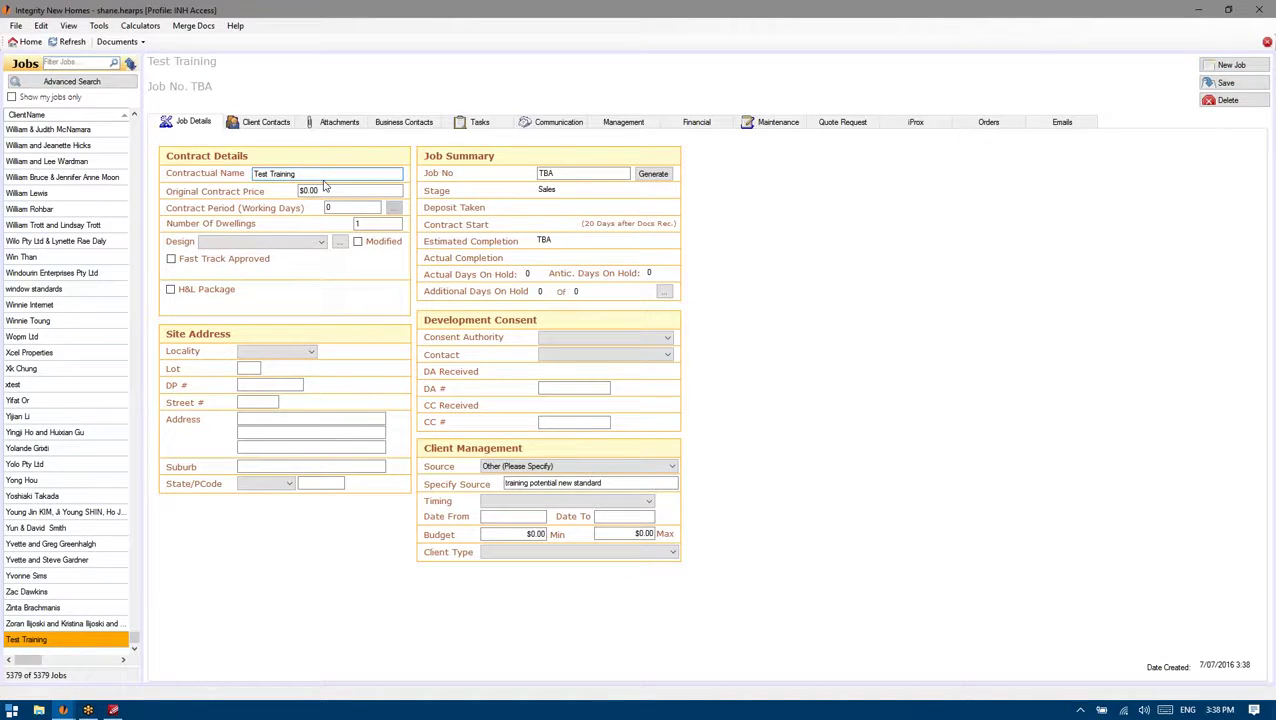
pyautogui.click(268, 122)
pyautogui.click(194, 122)
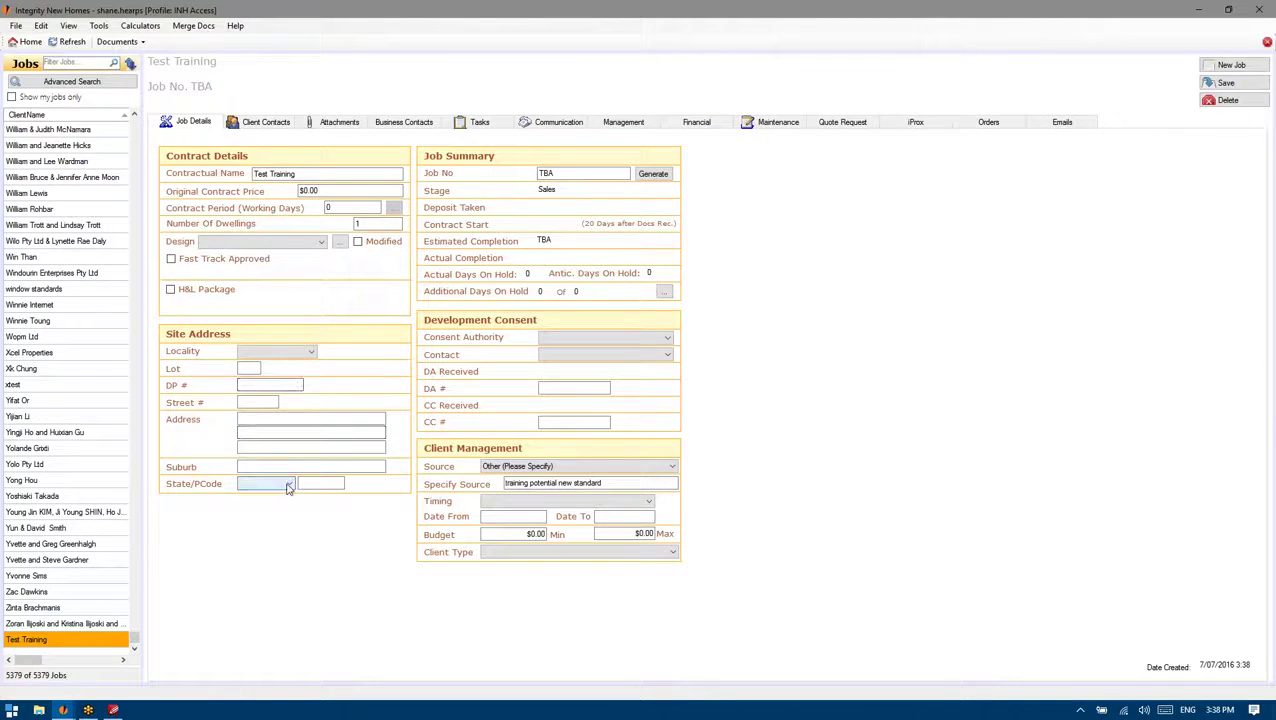
pyautogui.click(249, 369)
pyautogui.click(254, 430)
pyautogui.press('Tab')
pyautogui.press('Tab')
pyautogui.press('Tab')
pyautogui.press('Tab')
pyautogui.press('Tab')
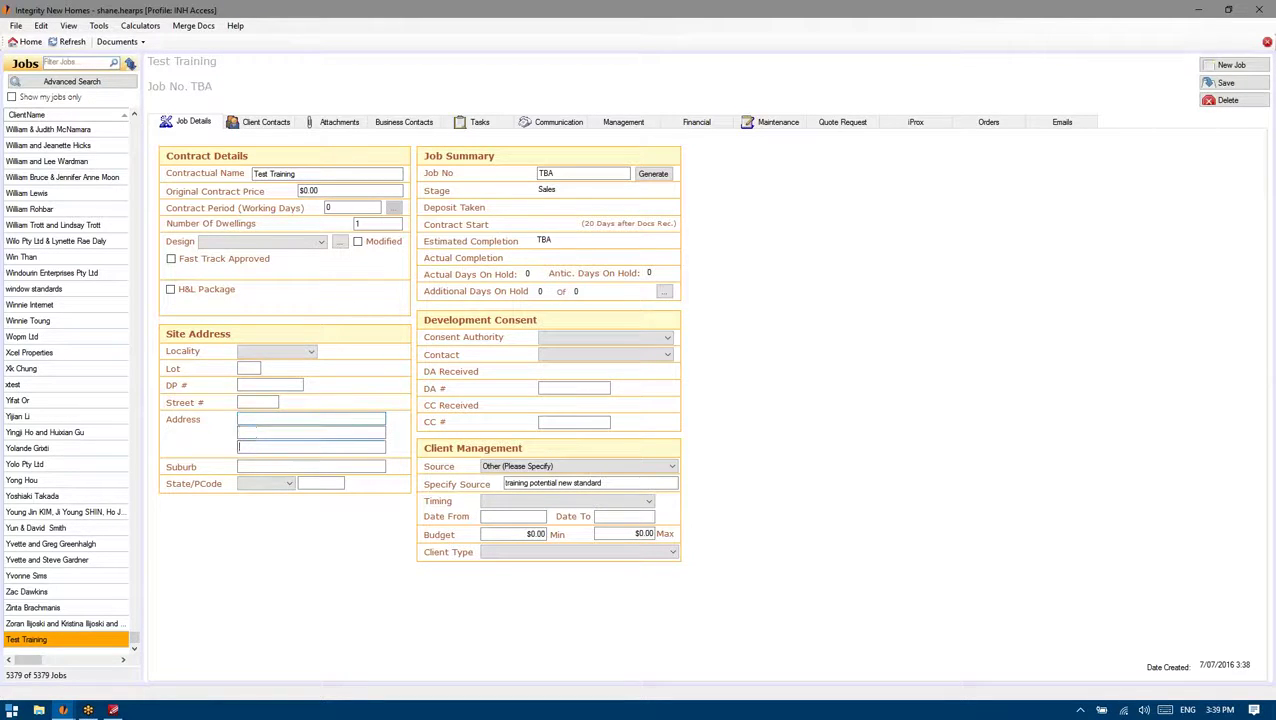
pyautogui.click(249, 368)
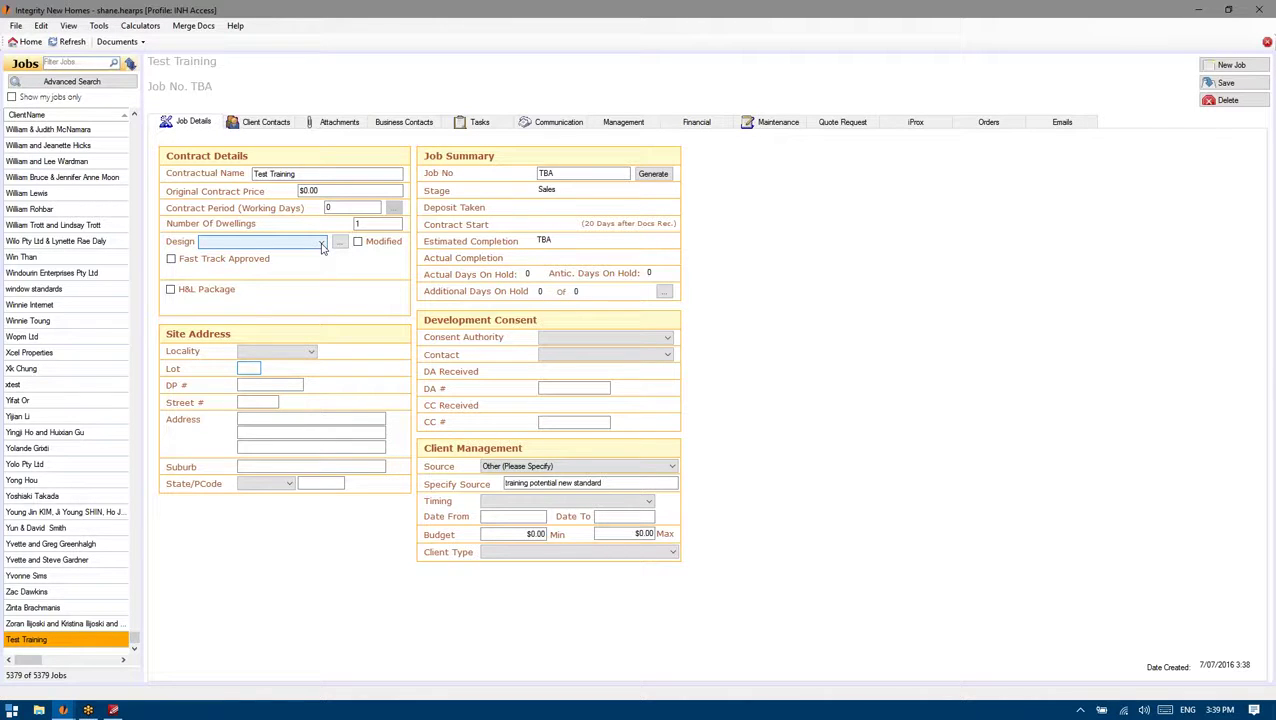
# Look through the available designs for the job and check the 173m2_Hip-Gable plan in PDF-XChange Editor
pyautogui.click(322, 245)
pyautogui.moveTo(320, 278)
pyautogui.mouseDown()
pyautogui.moveTo(310, 515)
pyautogui.moveTo(333, 262)
pyautogui.moveTo(323, 296)
pyautogui.moveTo(328, 280)
pyautogui.mouseUp()
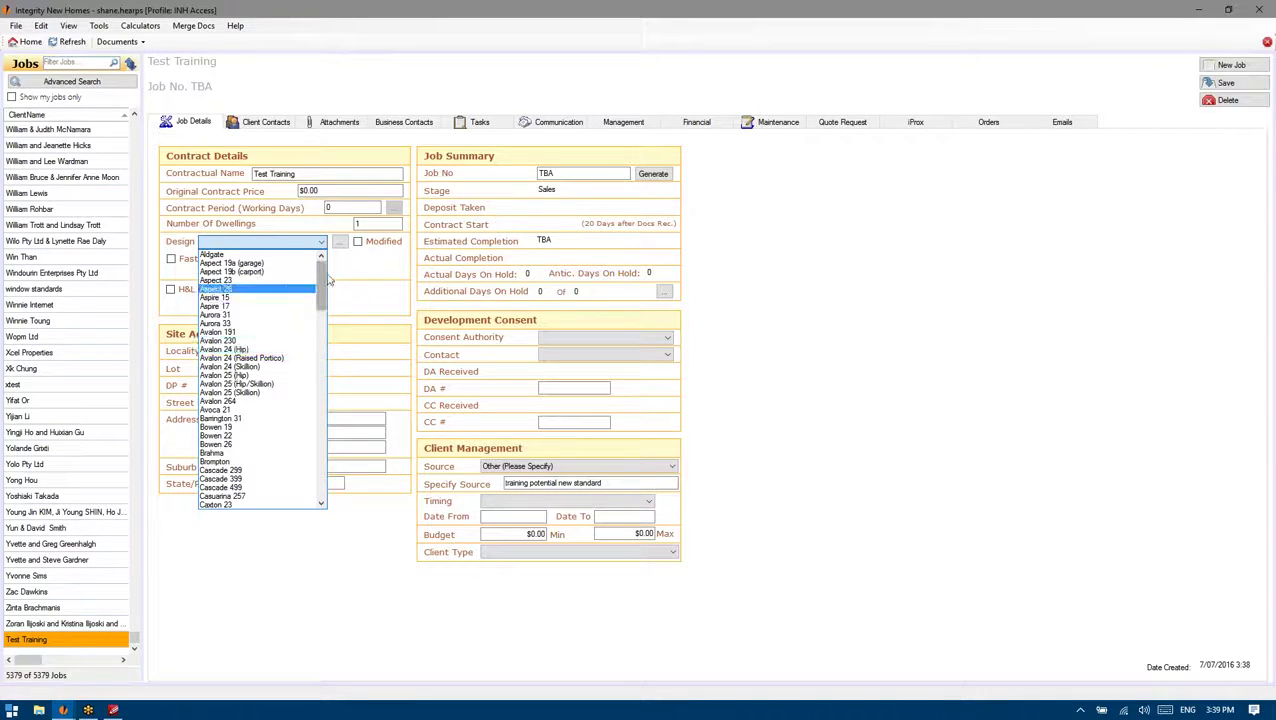
pyautogui.scroll(-7, 267, 381)
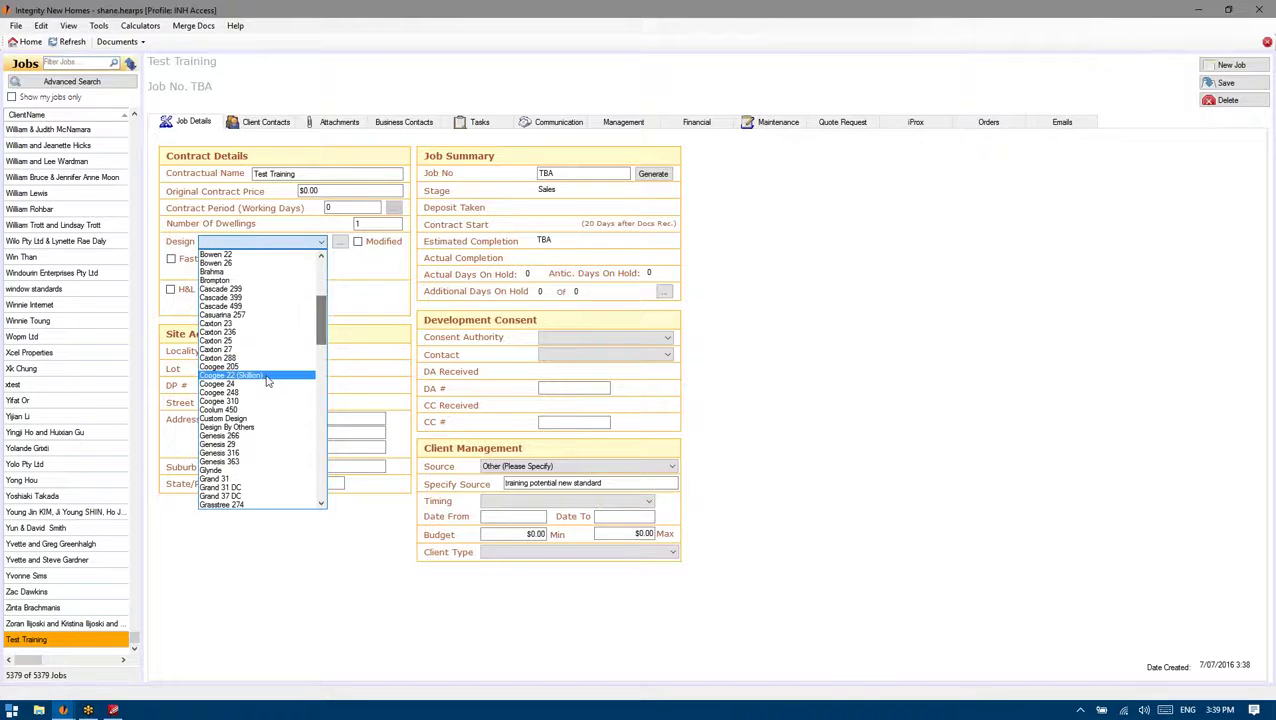
pyautogui.moveTo(322, 320); pyautogui.dragTo(333, 272)
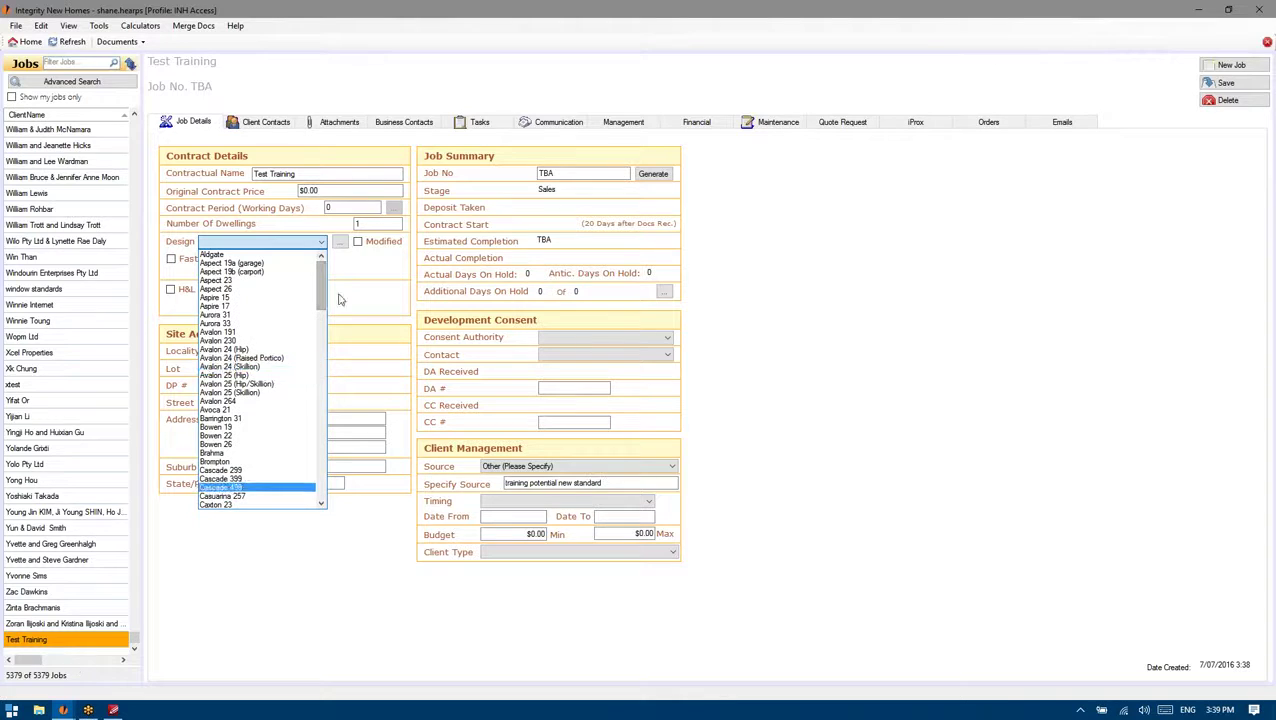
pyautogui.click(114, 710)
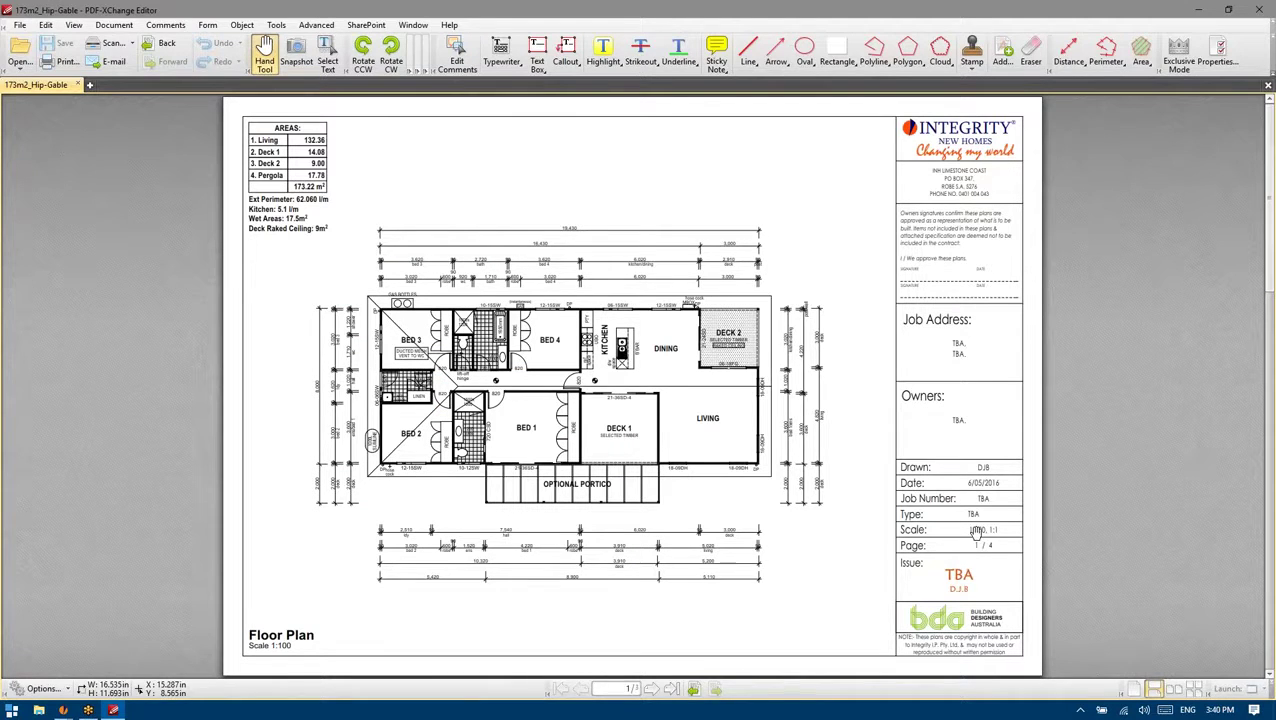
pyautogui.click(1199, 9)
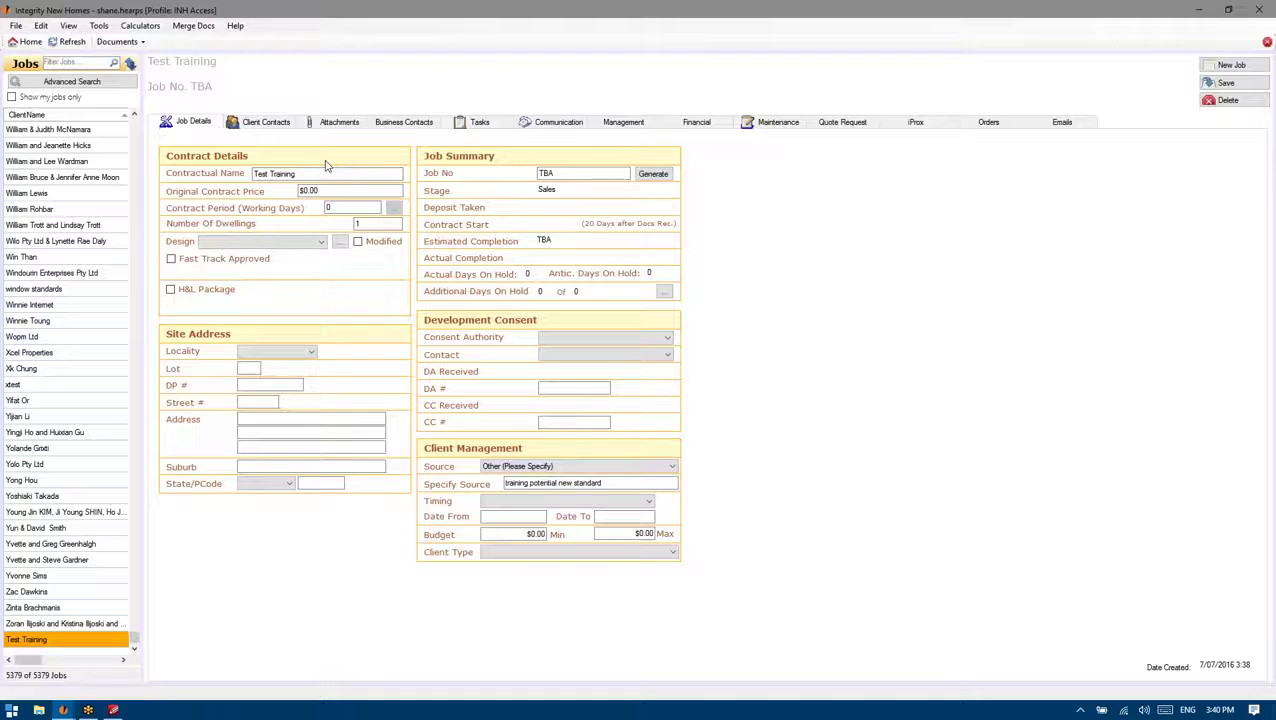
# Set the job's design to Custom Design and save the job
pyautogui.click(315, 242)
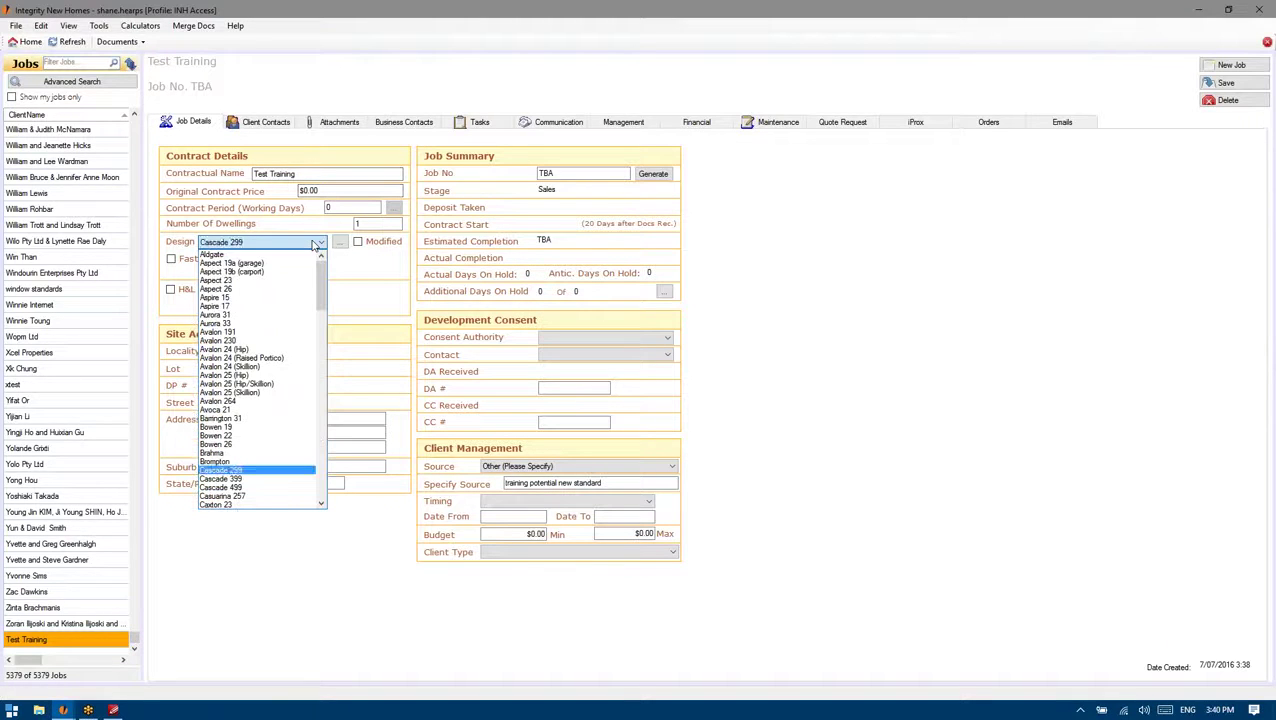
pyautogui.press('Down')
pyautogui.press('Down')
pyautogui.press('Down')
pyautogui.press('Down')
pyautogui.press('Down')
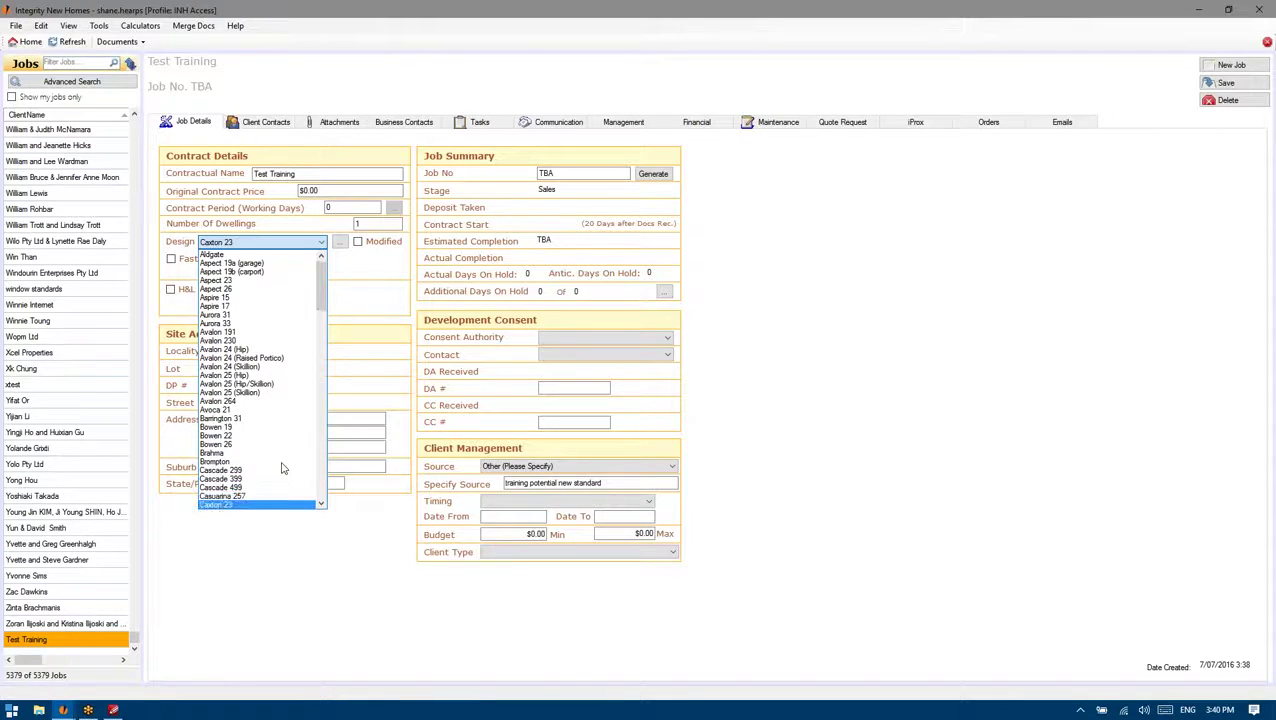
pyautogui.press('Down')
pyautogui.press('Down')
pyautogui.press('Down')
pyautogui.press('Down')
pyautogui.press('Down')
pyautogui.press('Down')
pyautogui.press('Down')
pyautogui.press('Down')
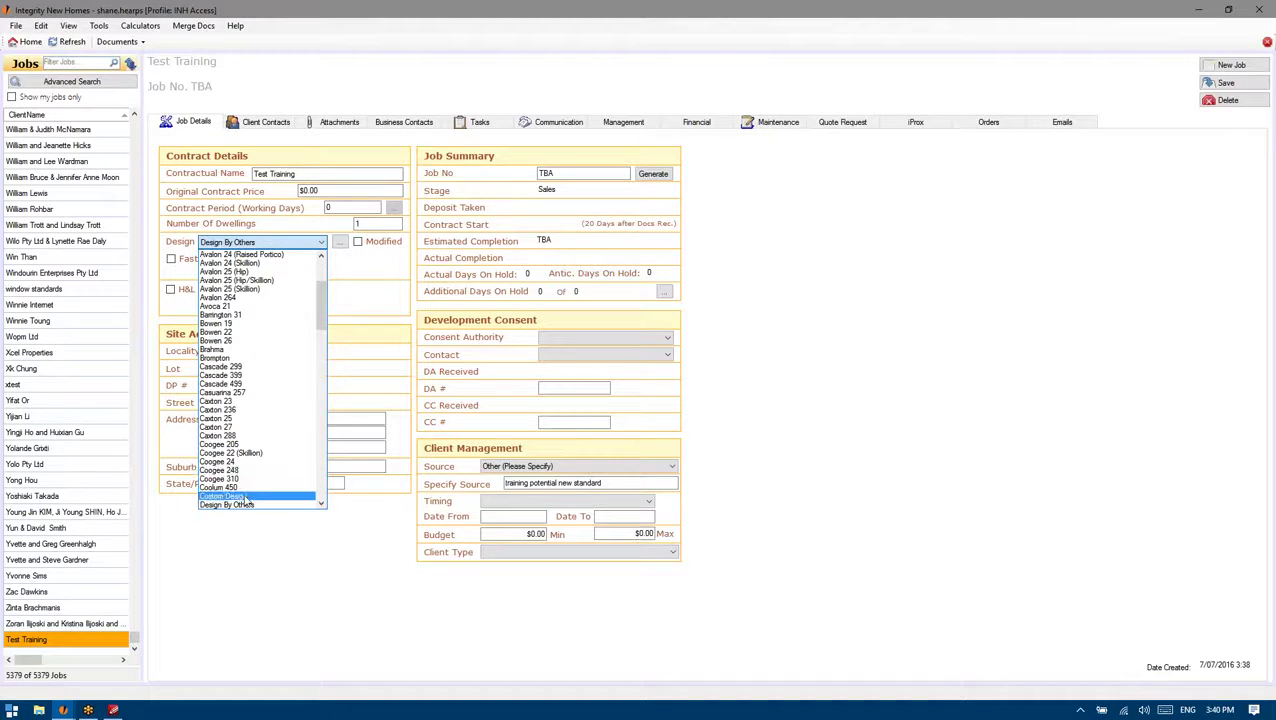
pyautogui.click(240, 497)
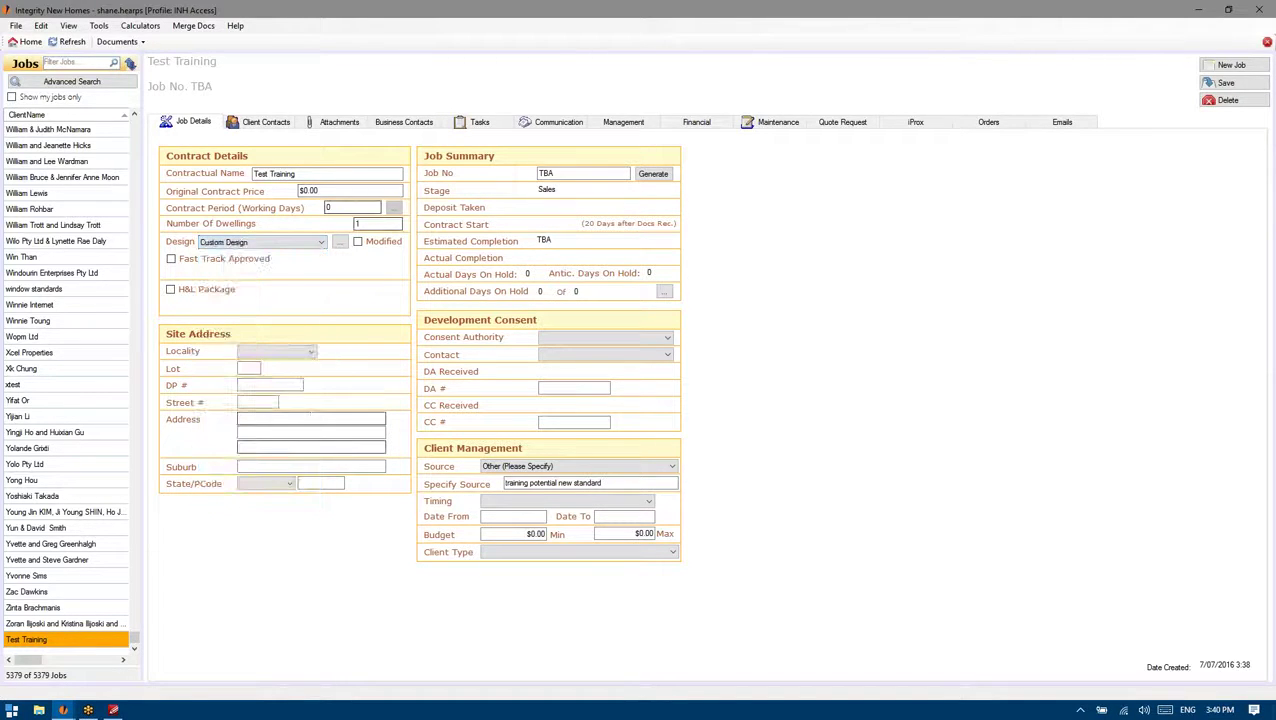
pyautogui.click(1218, 84)
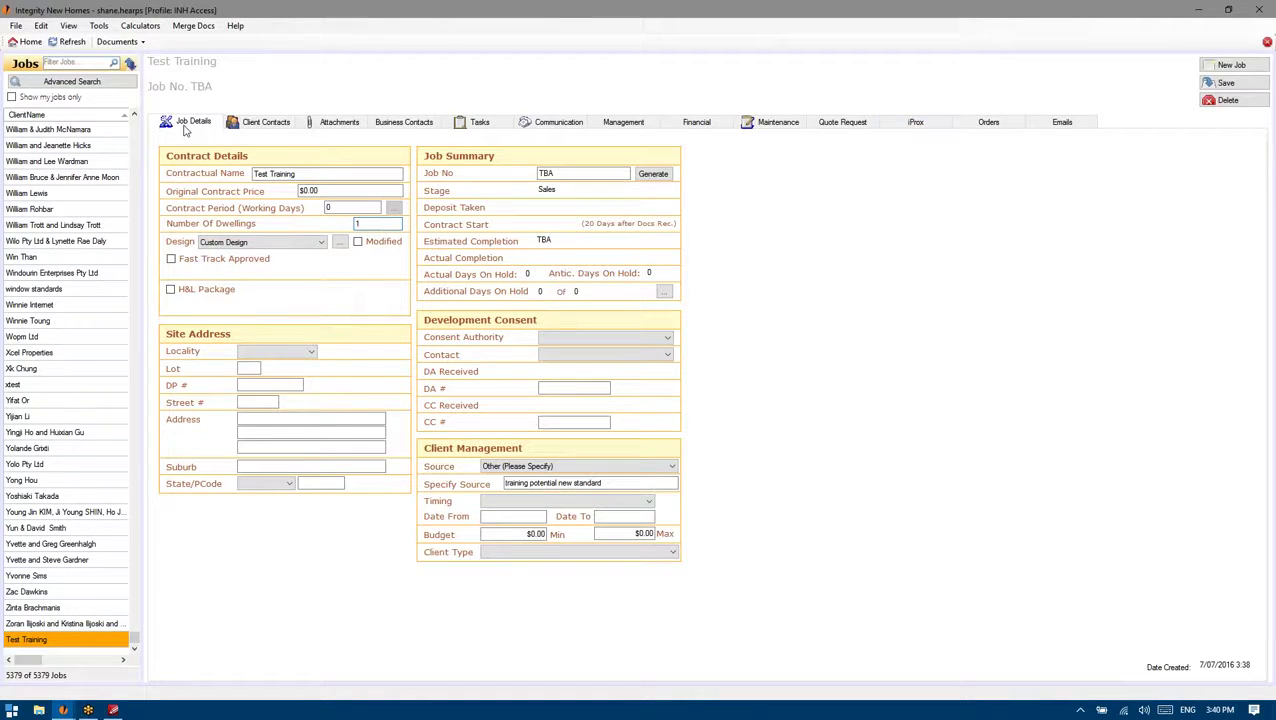
# Start a new iProx pricing model for the job and search other jobs for "standard -", choosing Avalon 191
pyautogui.click(912, 123)
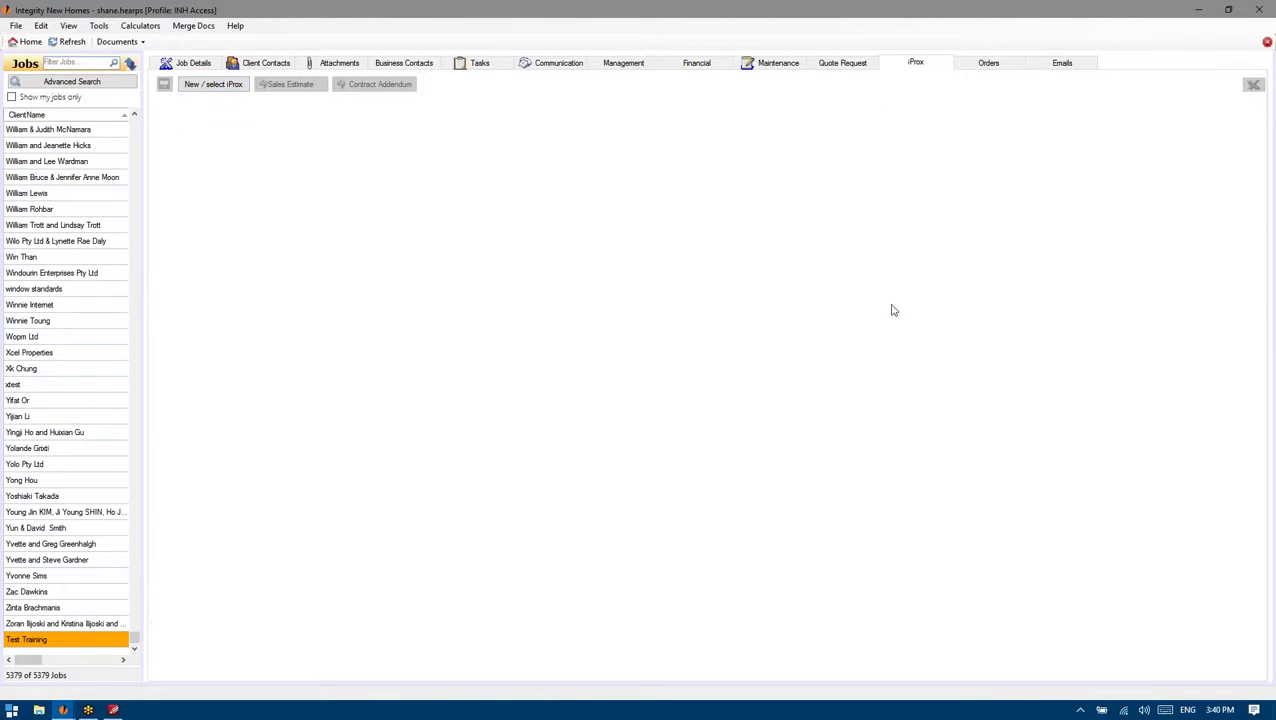
pyautogui.click(215, 86)
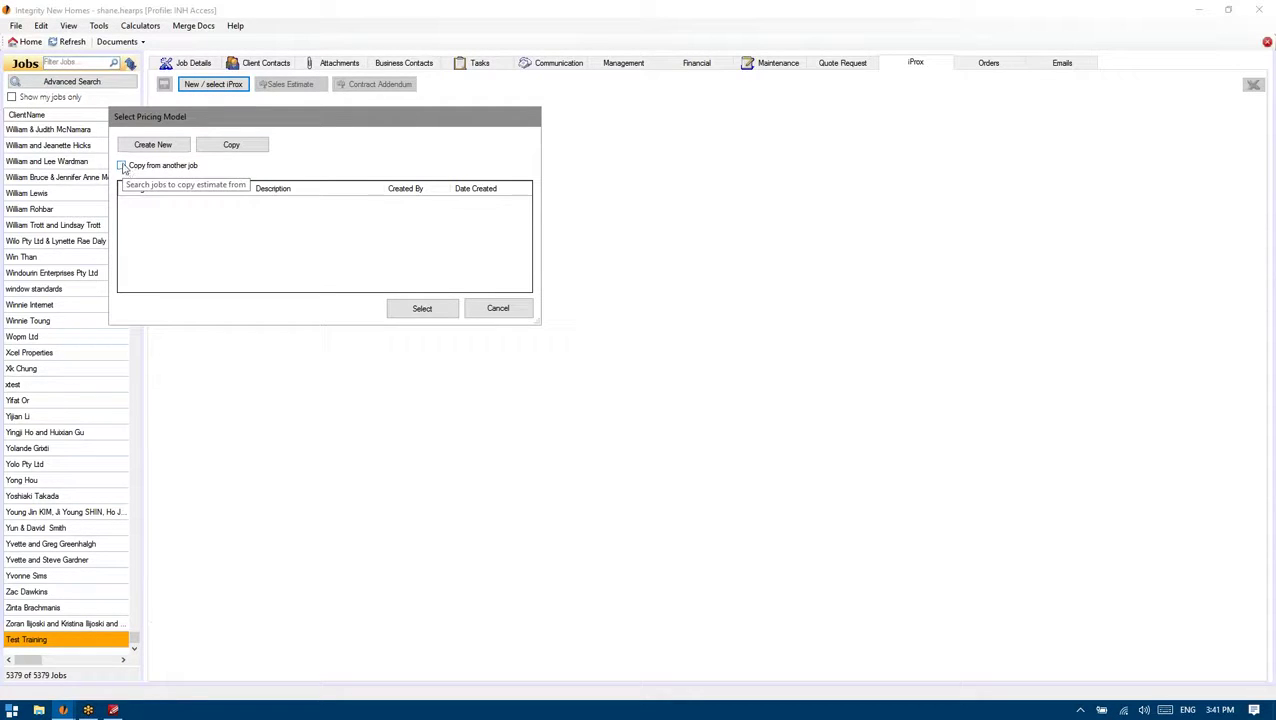
pyautogui.click(122, 166)
pyautogui.click(240, 163)
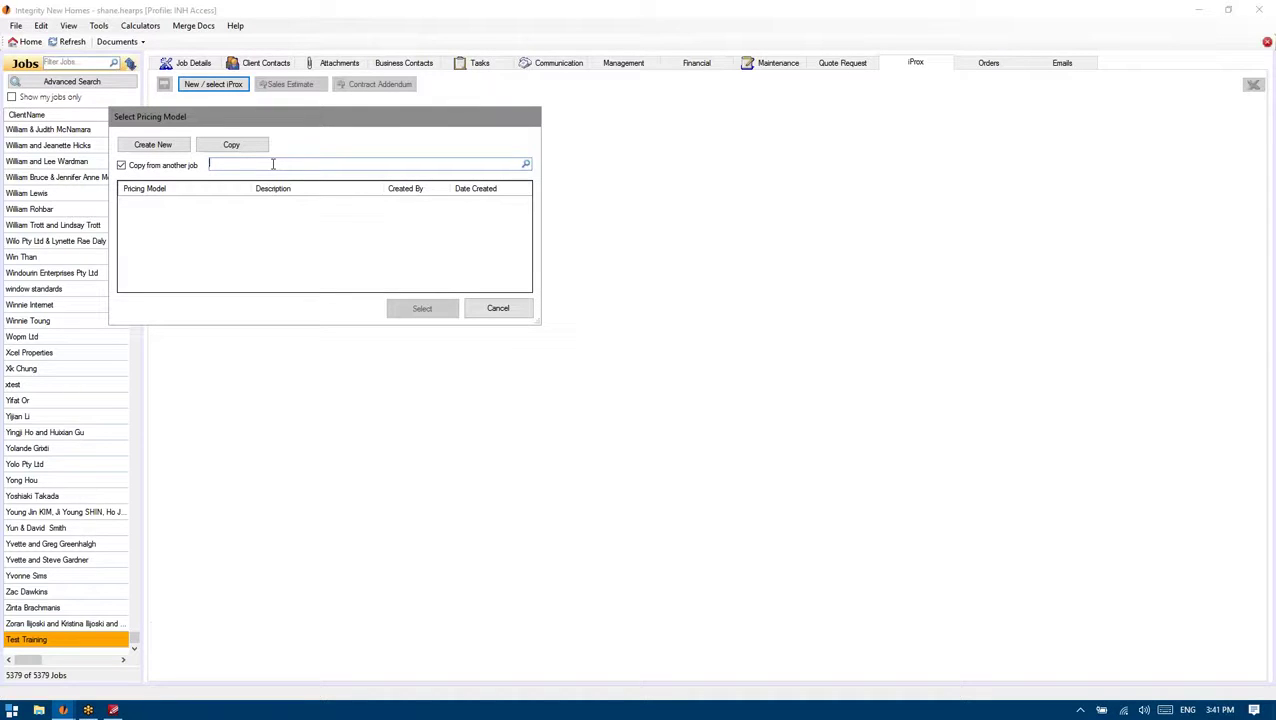
pyautogui.write('standard -')
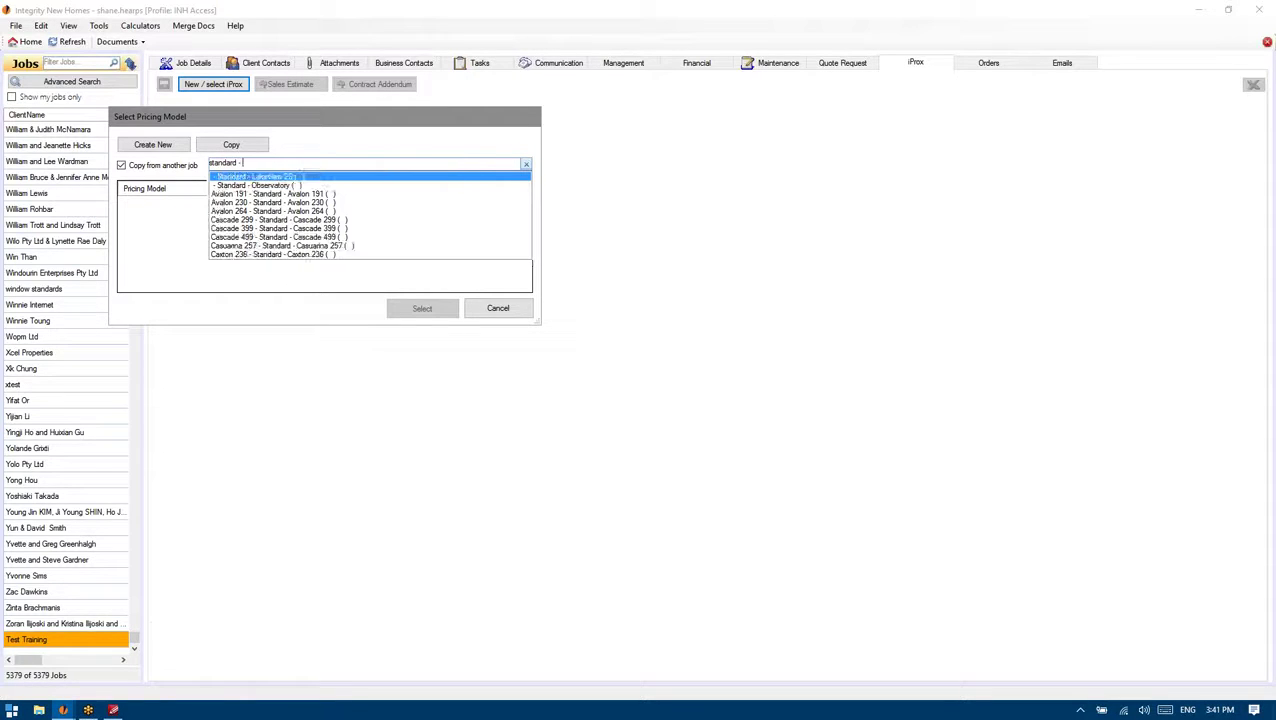
pyautogui.click(236, 195)
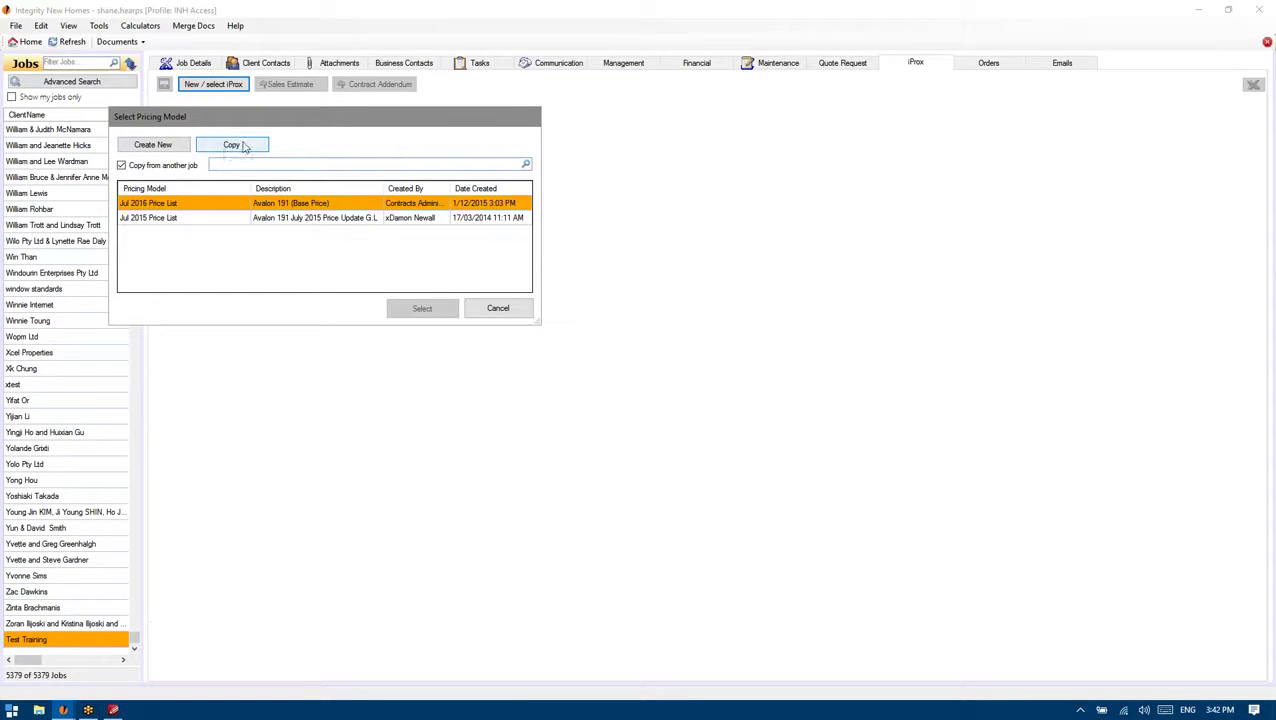
# Copy the Jul 2016 Price List model described as Avalon 191 (Base Price) into the job
pyautogui.click(288, 222)
pyautogui.click(327, 205)
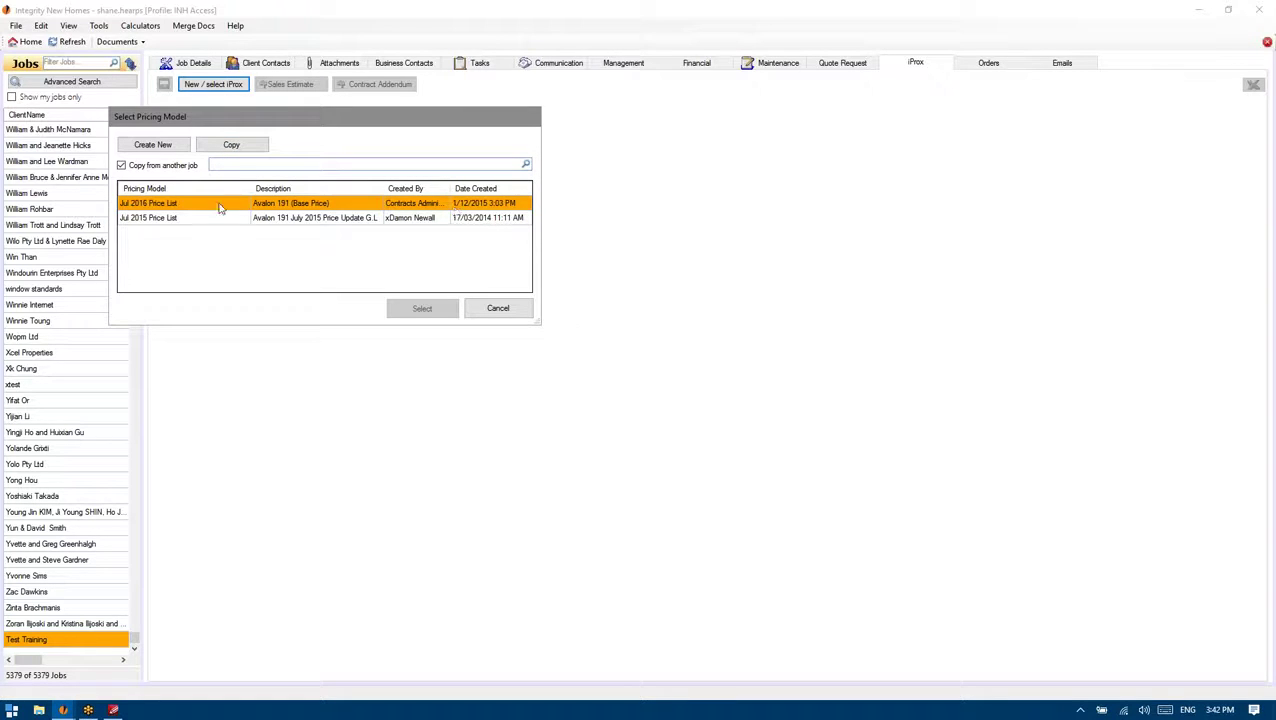
pyautogui.click(150, 217)
pyautogui.click(148, 202)
pyautogui.click(231, 146)
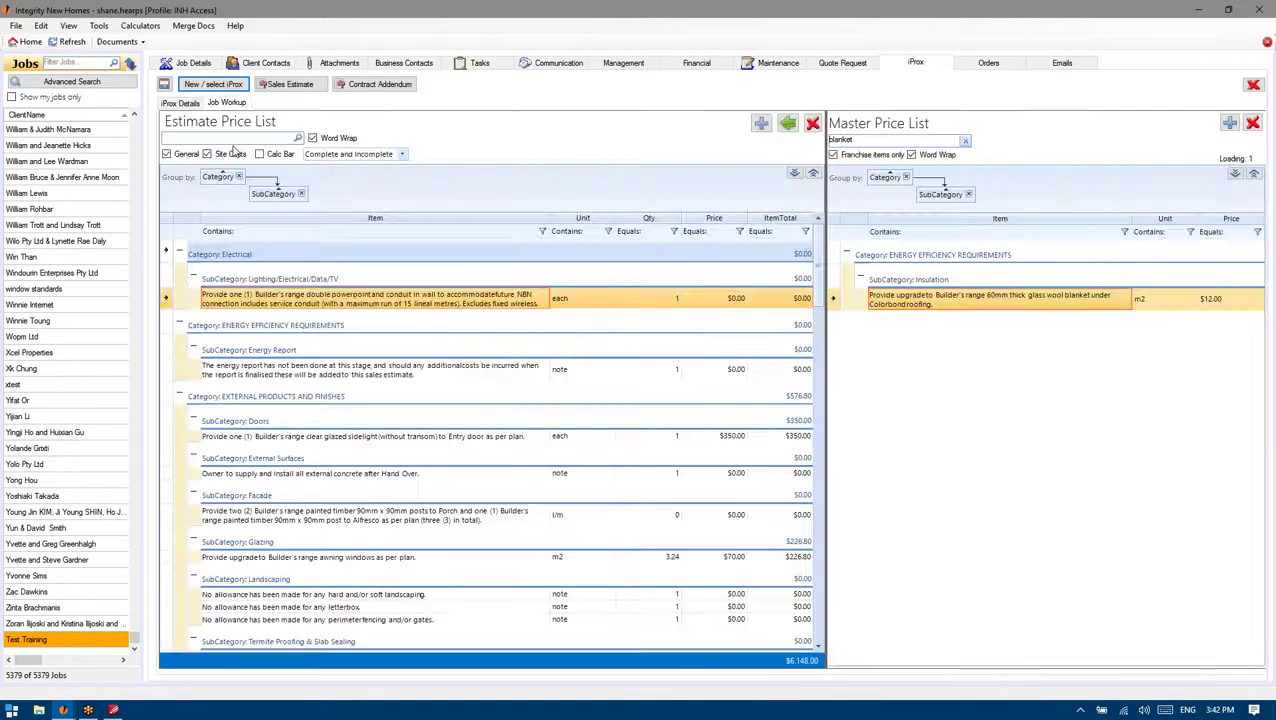
# Open the copied estimate's iProx details and review its header, description and creator fields
pyautogui.click(182, 104)
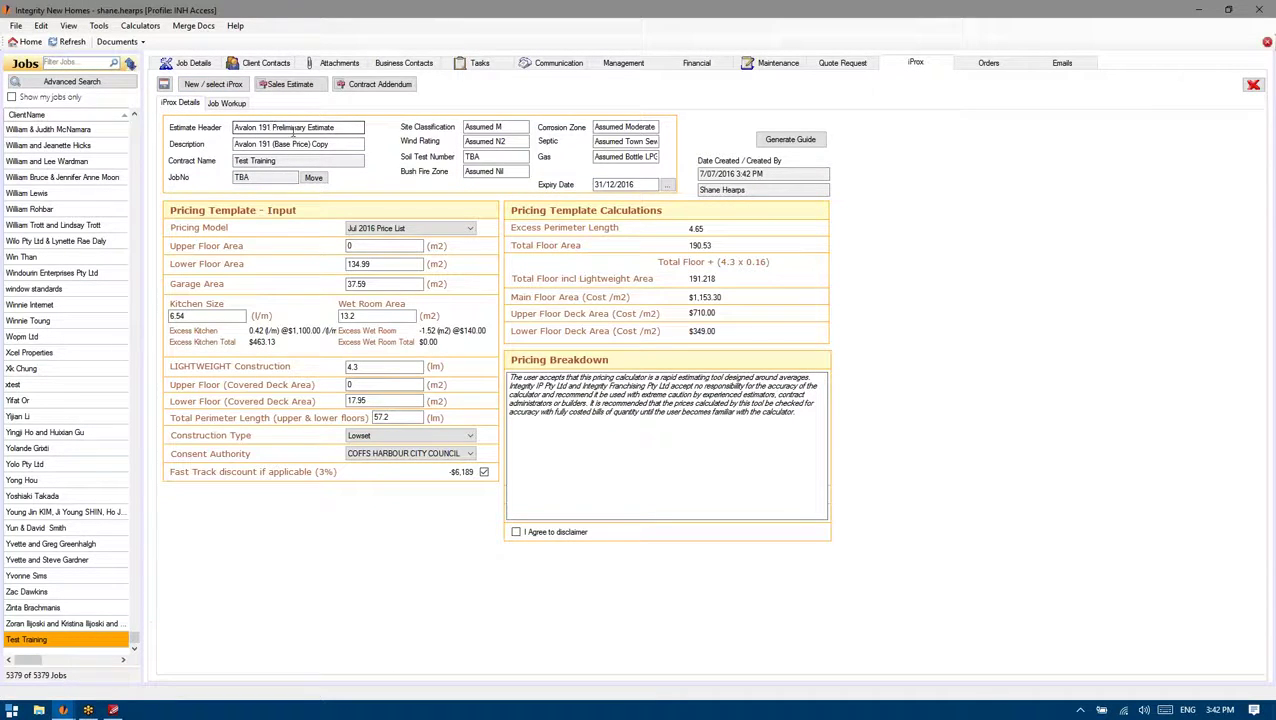
pyautogui.click(345, 143)
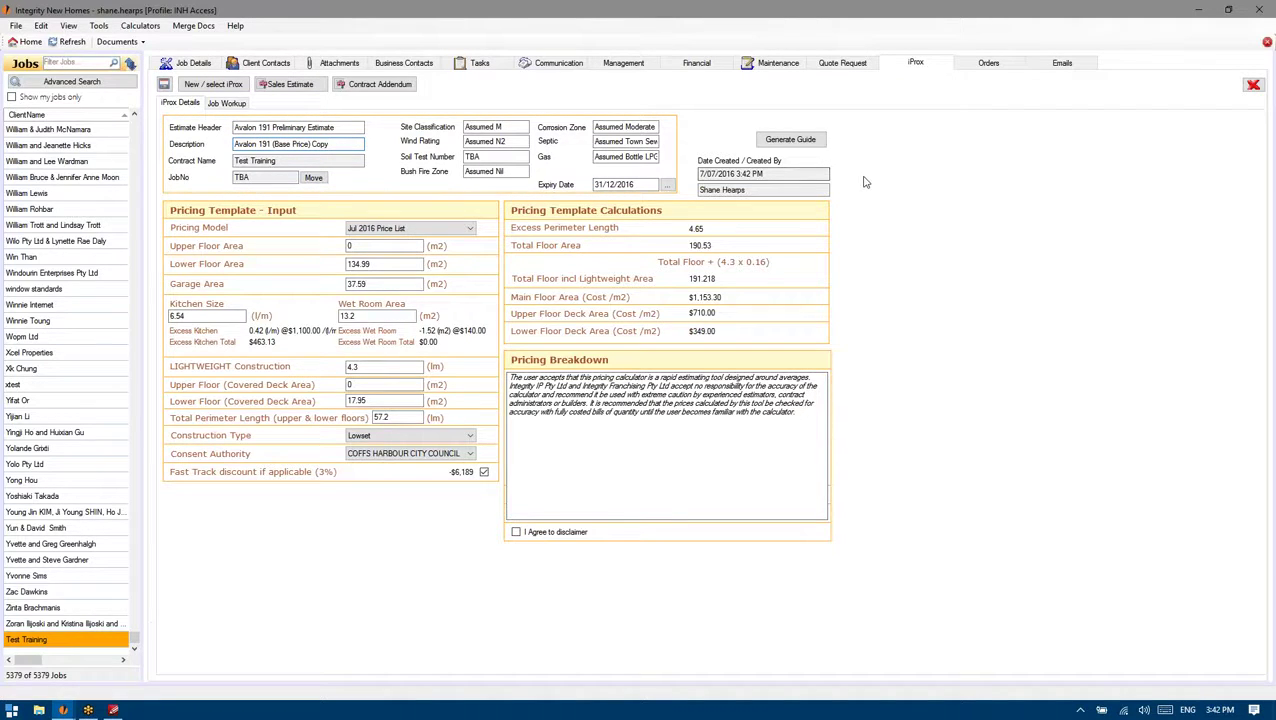
pyautogui.click(757, 190)
pyautogui.click(757, 190)
pyautogui.hotkey('shift', 'Tab')
pyautogui.click(805, 189)
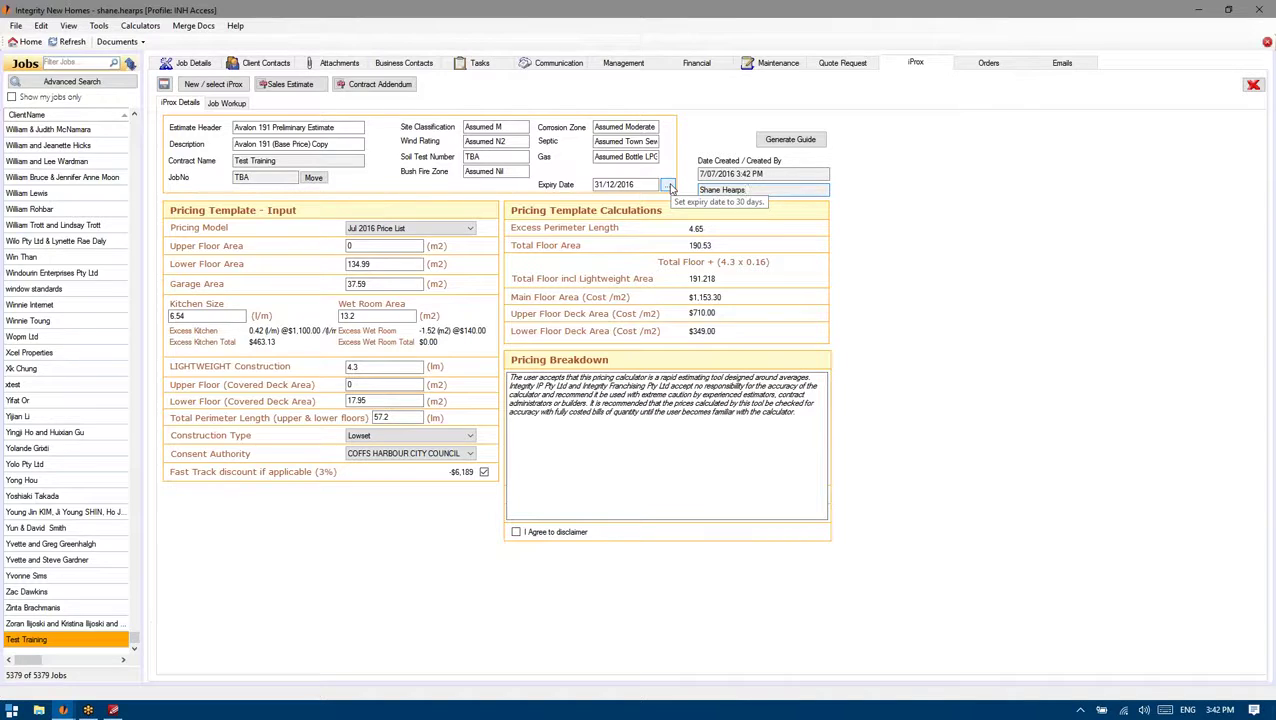
# Set the estimate's expiry date to 30 days ahead, 6/08/2016
pyautogui.moveTo(648, 185); pyautogui.dragTo(594, 185)
pyautogui.click(648, 188)
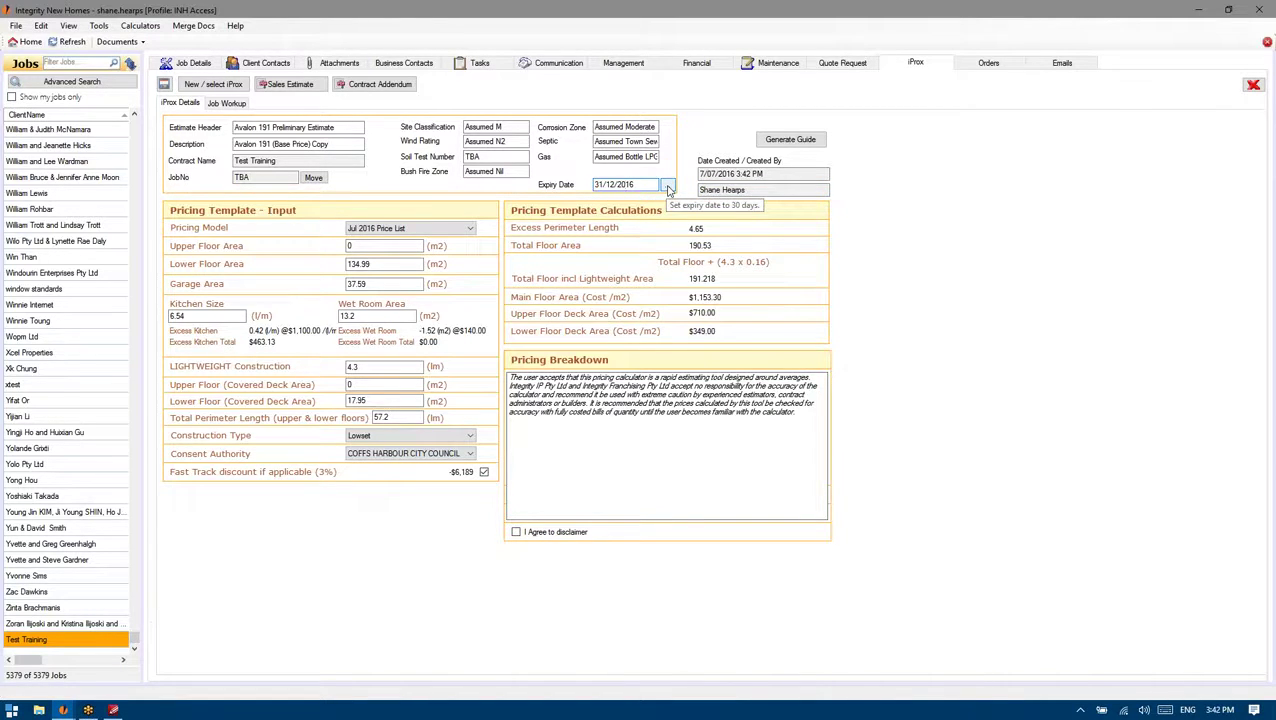
pyautogui.click(668, 189)
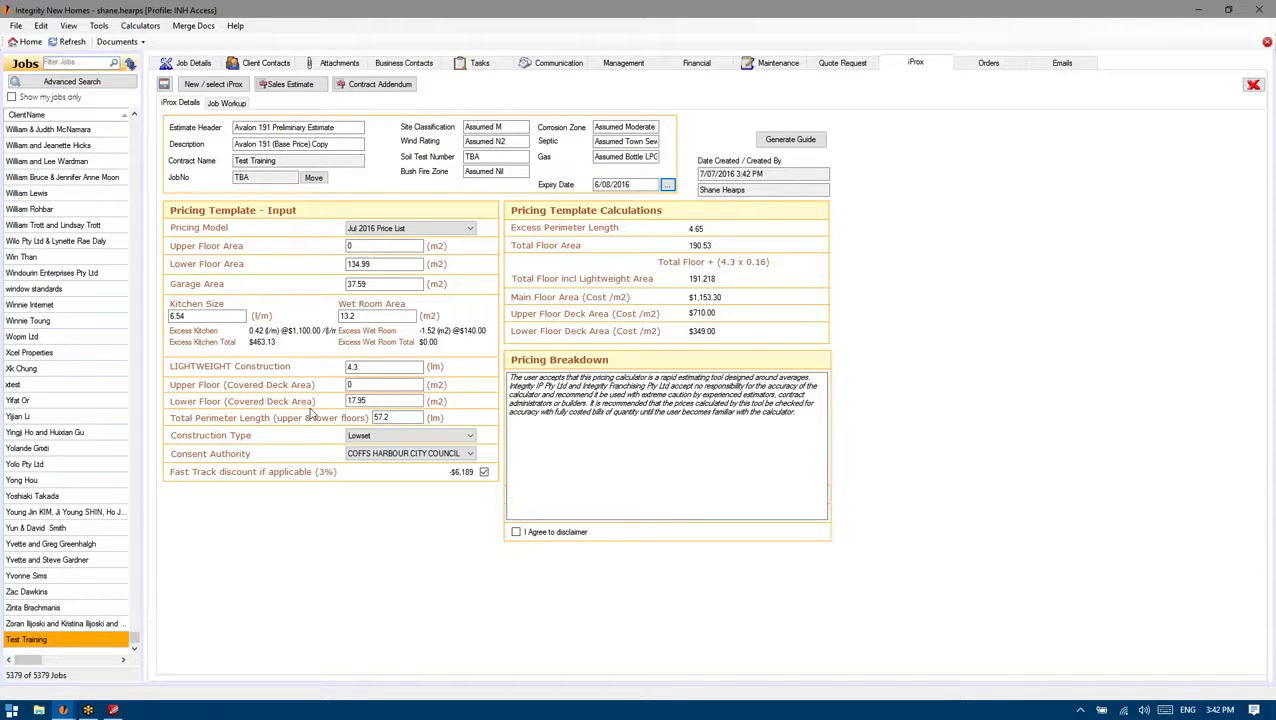
pyautogui.press('Tab')
# Save the iProx estimate, generate its Sales Estimate PDF and return to the iProx details after viewing it
pyautogui.click(503, 127)
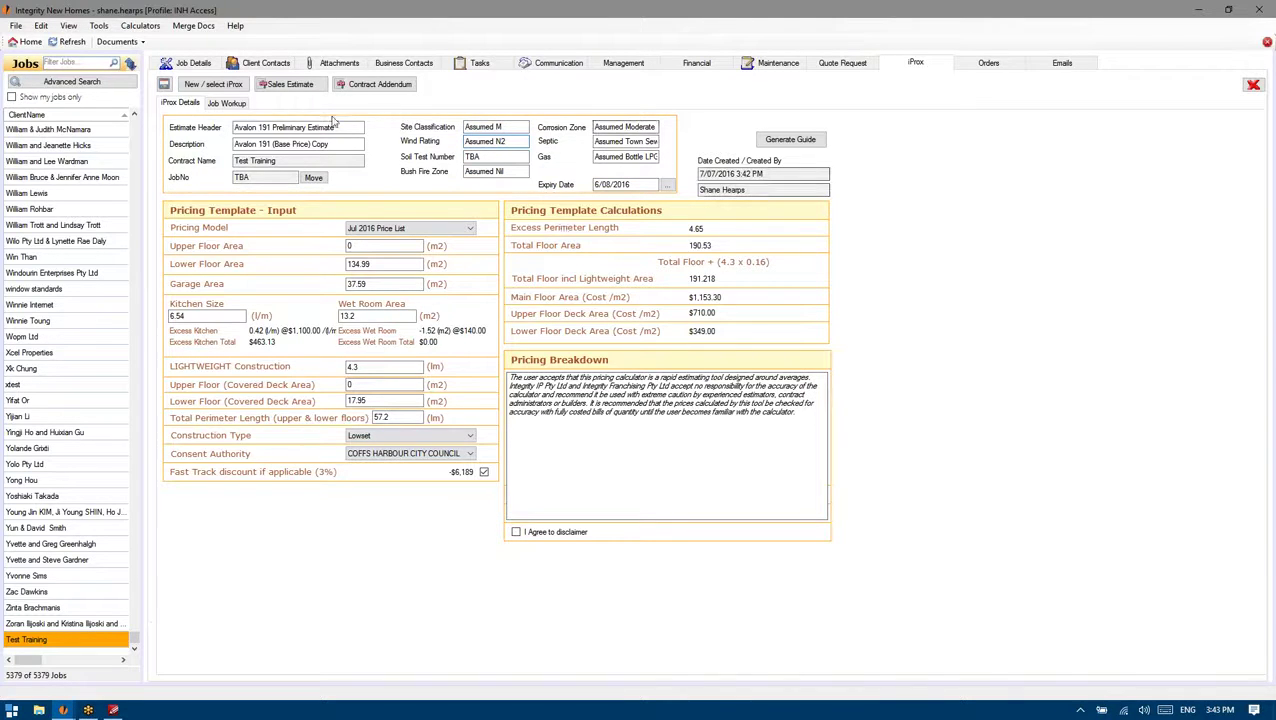
pyautogui.click(500, 160)
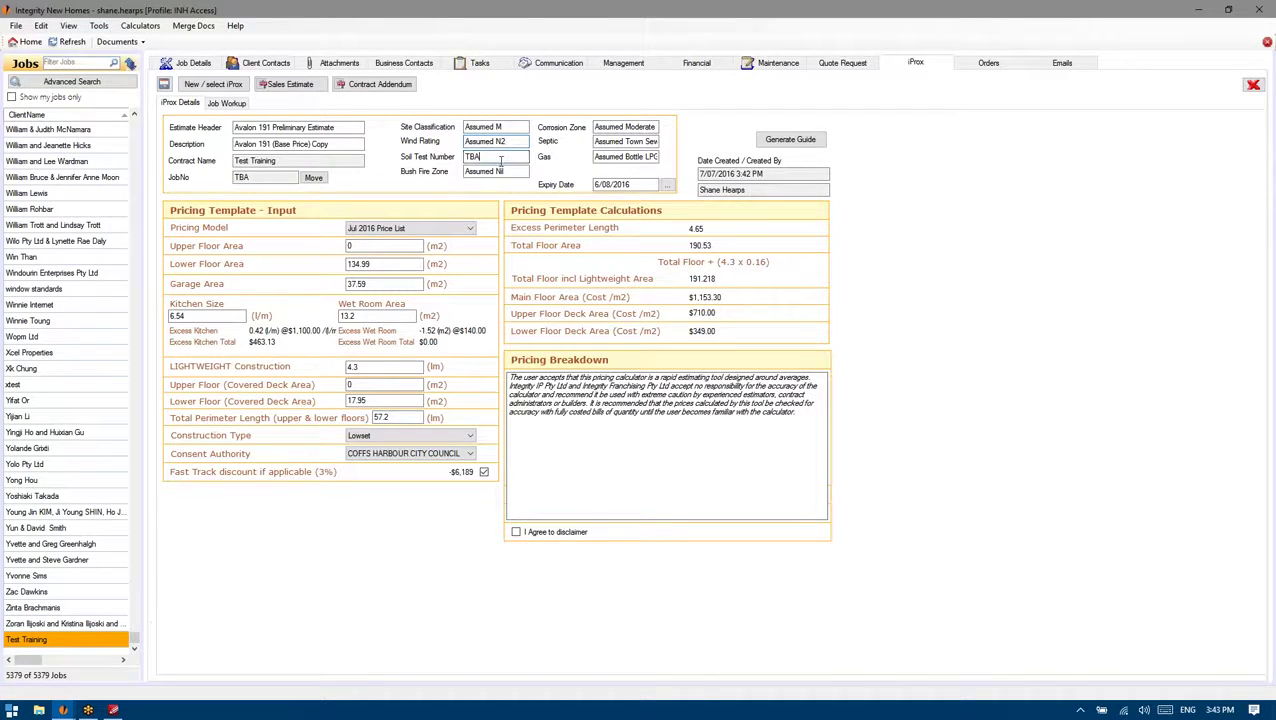
pyautogui.click(164, 86)
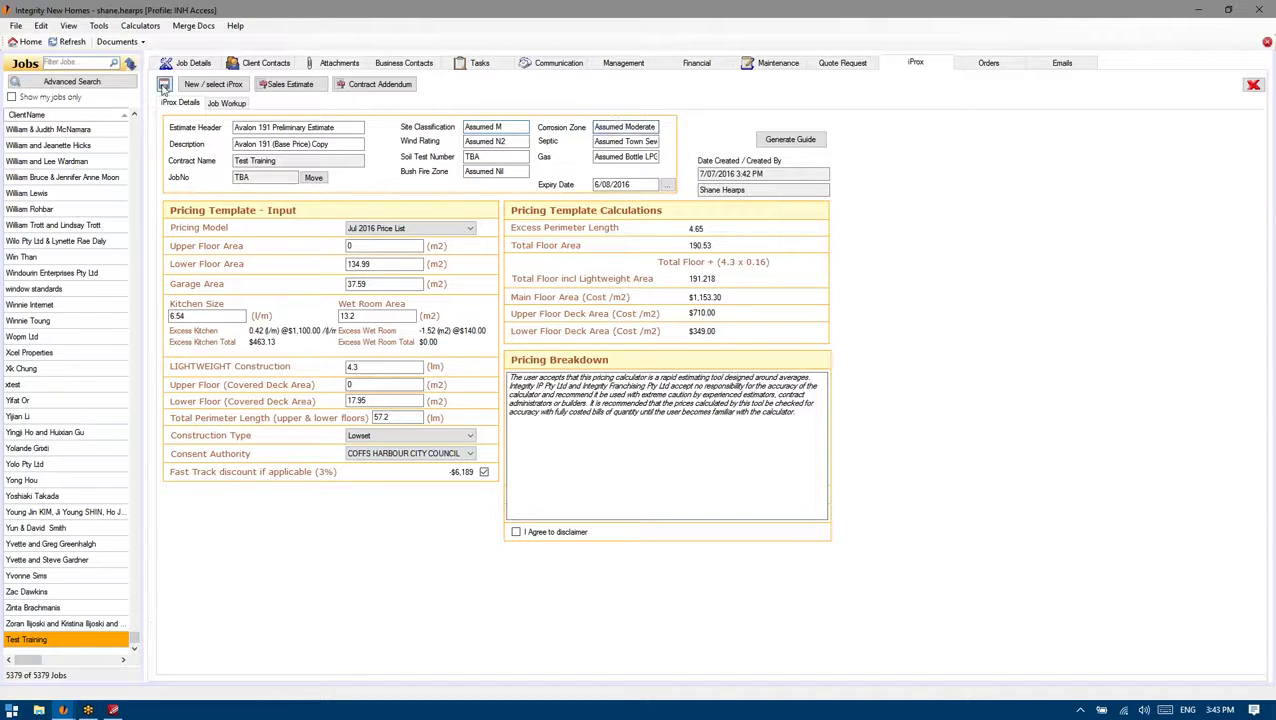
pyautogui.click(291, 86)
pyautogui.click(641, 406)
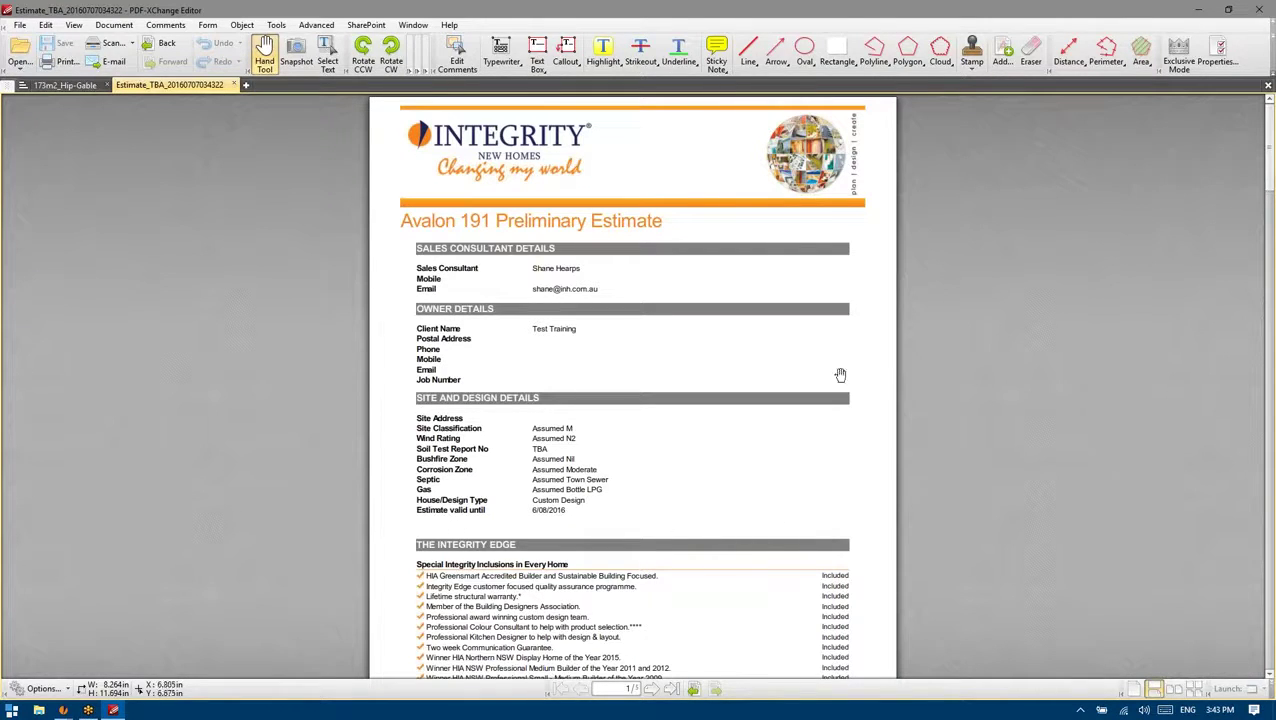
pyautogui.click(1199, 10)
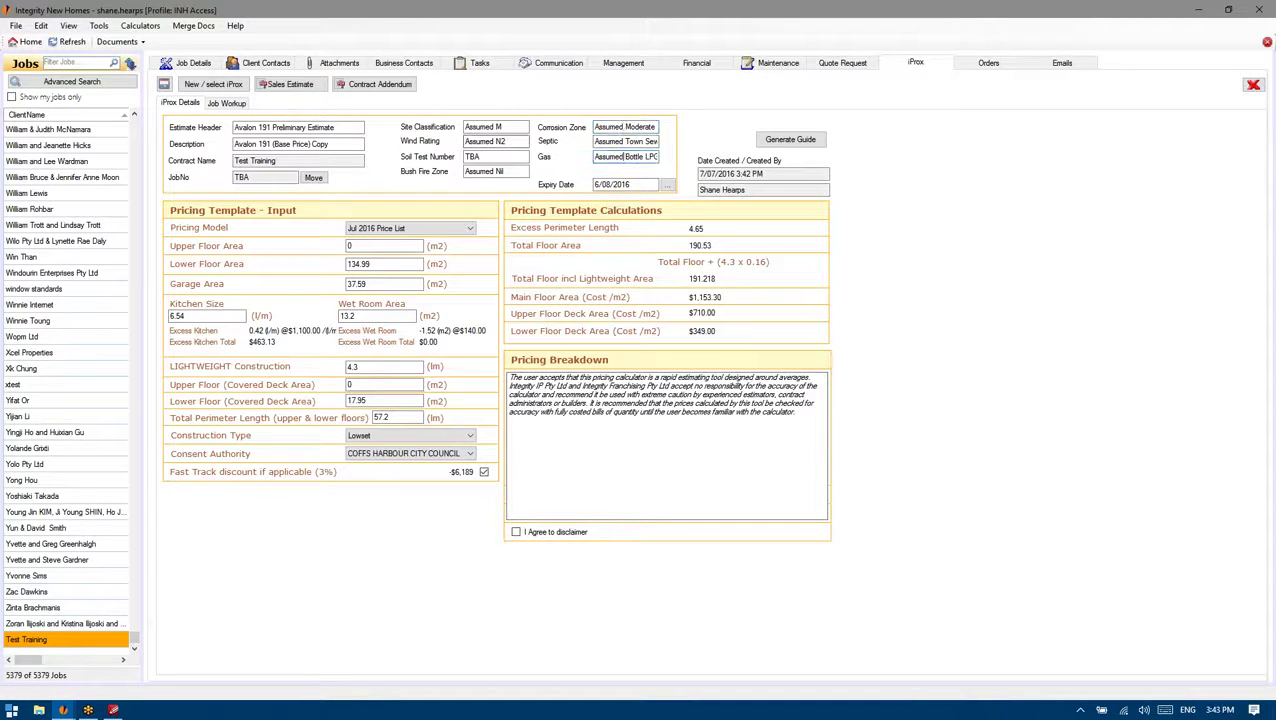
# Accept the pricing disclaimer and check the estimate's Site Classification and Wind Rating fields
pyautogui.click(520, 125)
pyautogui.click(516, 532)
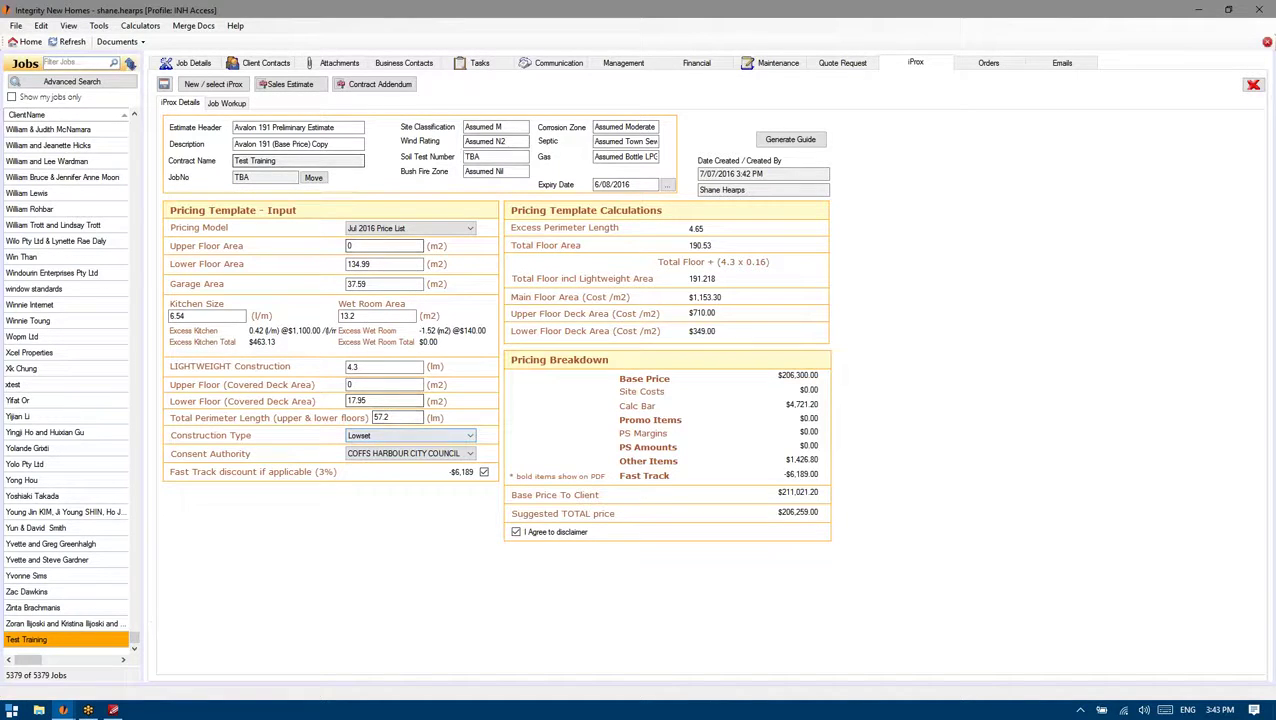
pyautogui.click(513, 141)
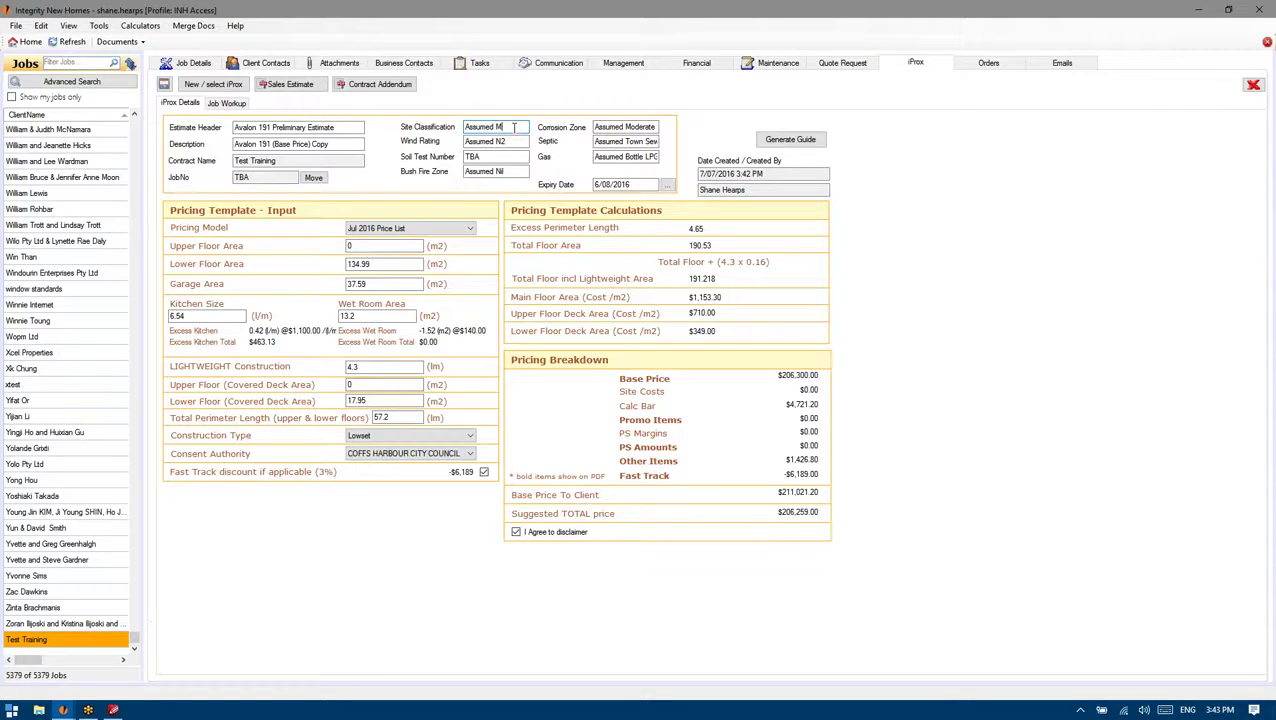
pyautogui.press('Tab')
pyautogui.press('Tab')
pyautogui.click(515, 141)
pyautogui.click(503, 127)
pyautogui.click(506, 129)
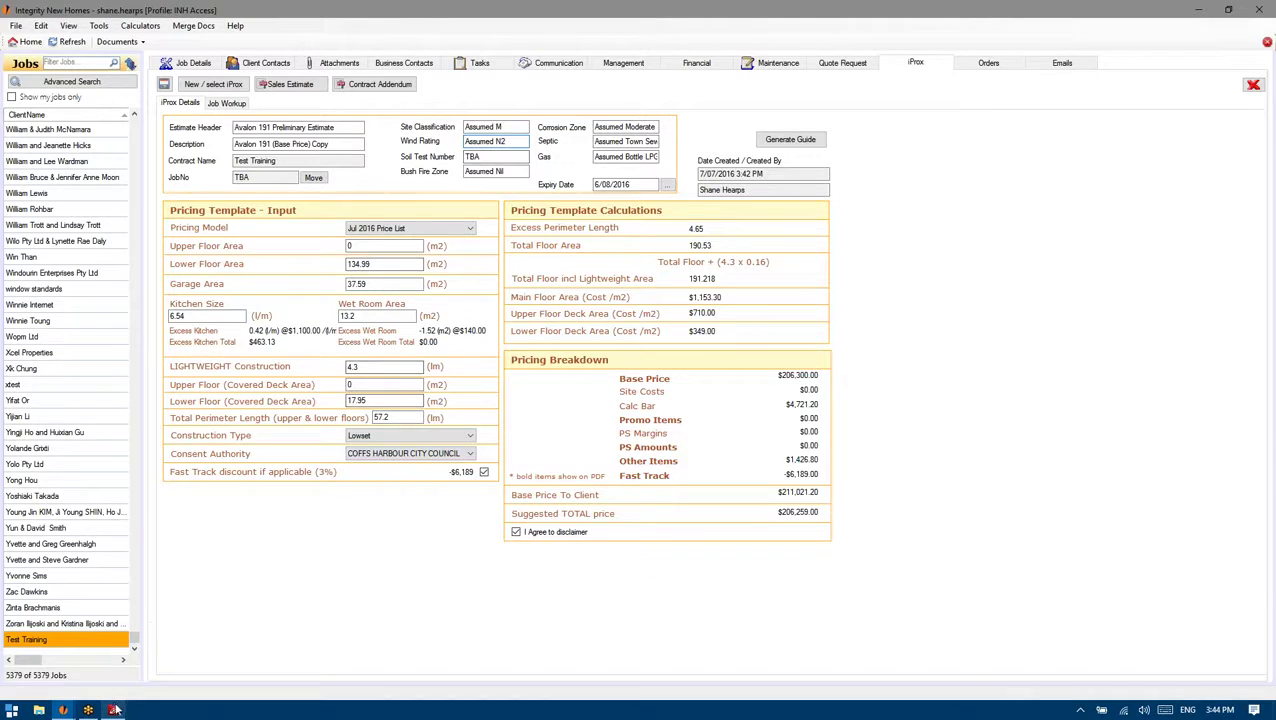
# Switch to PDF-XChange Editor, look over the 173m2_Hip-Gable floor plan and elevations, and return to the iProx details
pyautogui.moveTo(113, 711)
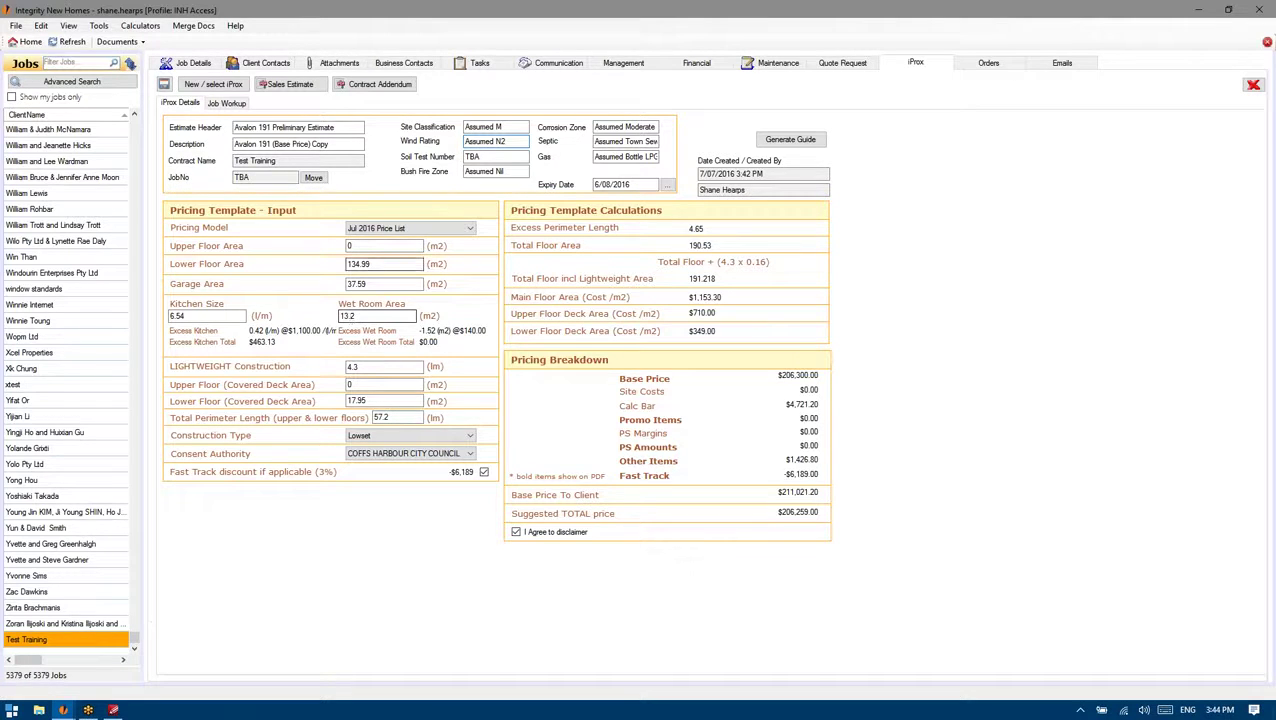
pyautogui.click(113, 710)
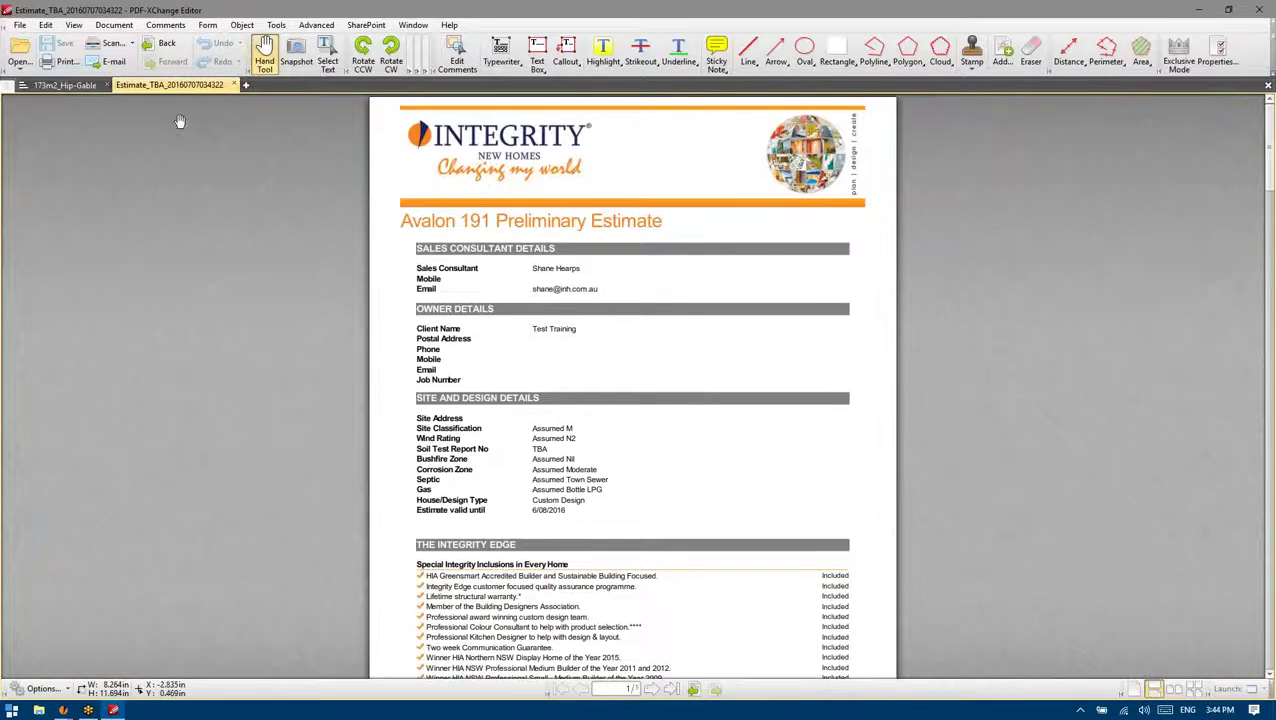
pyautogui.click(64, 84)
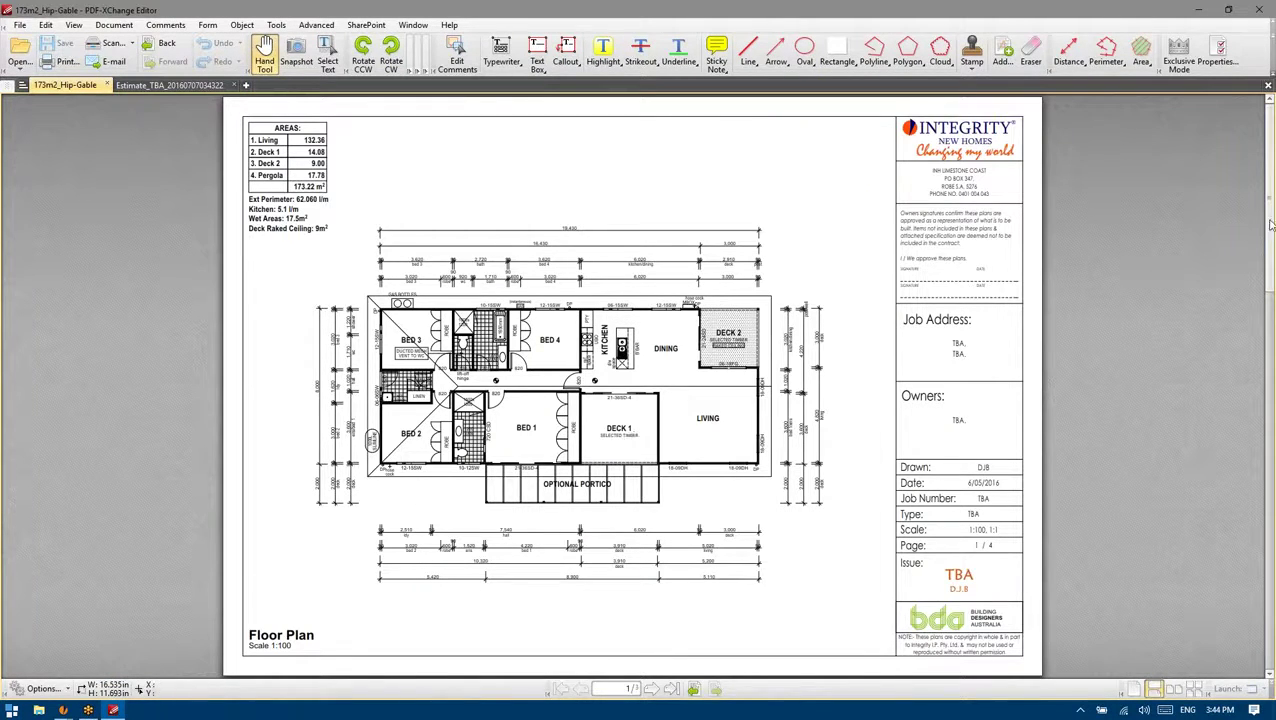
pyautogui.moveTo(1268, 220); pyautogui.dragTo(1247, 616)
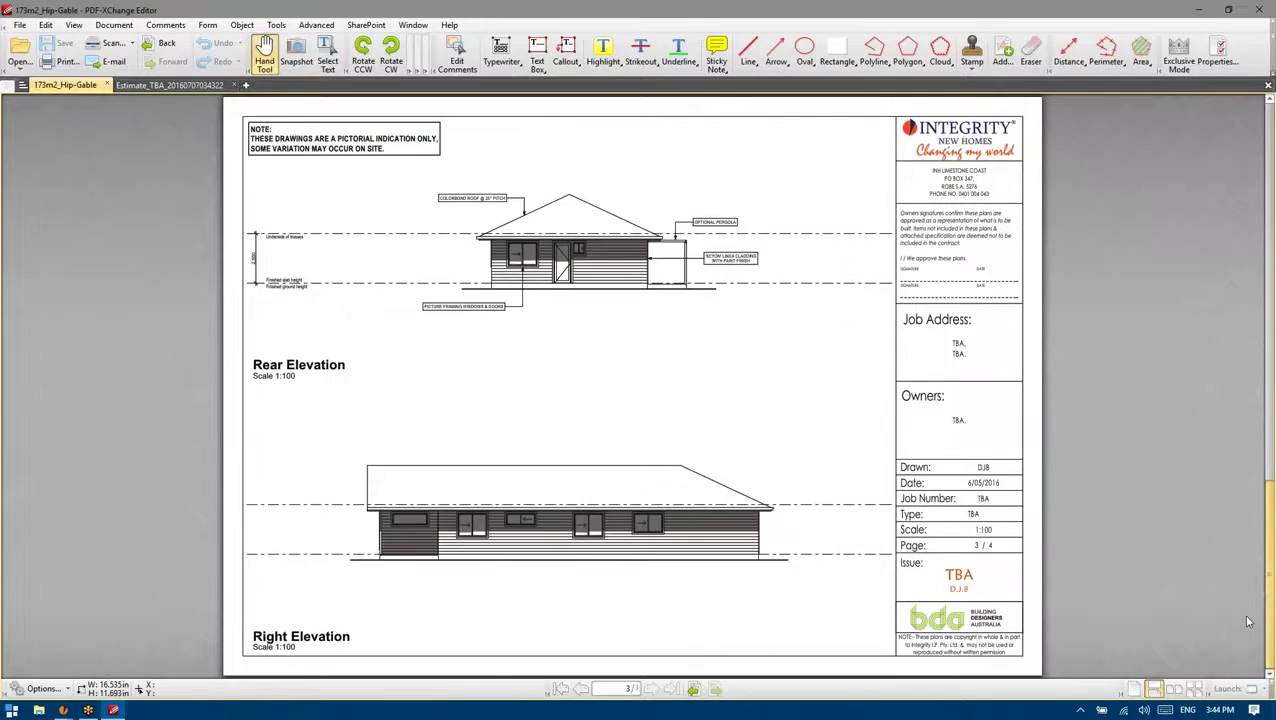
pyautogui.scroll(15, 1247, 616)
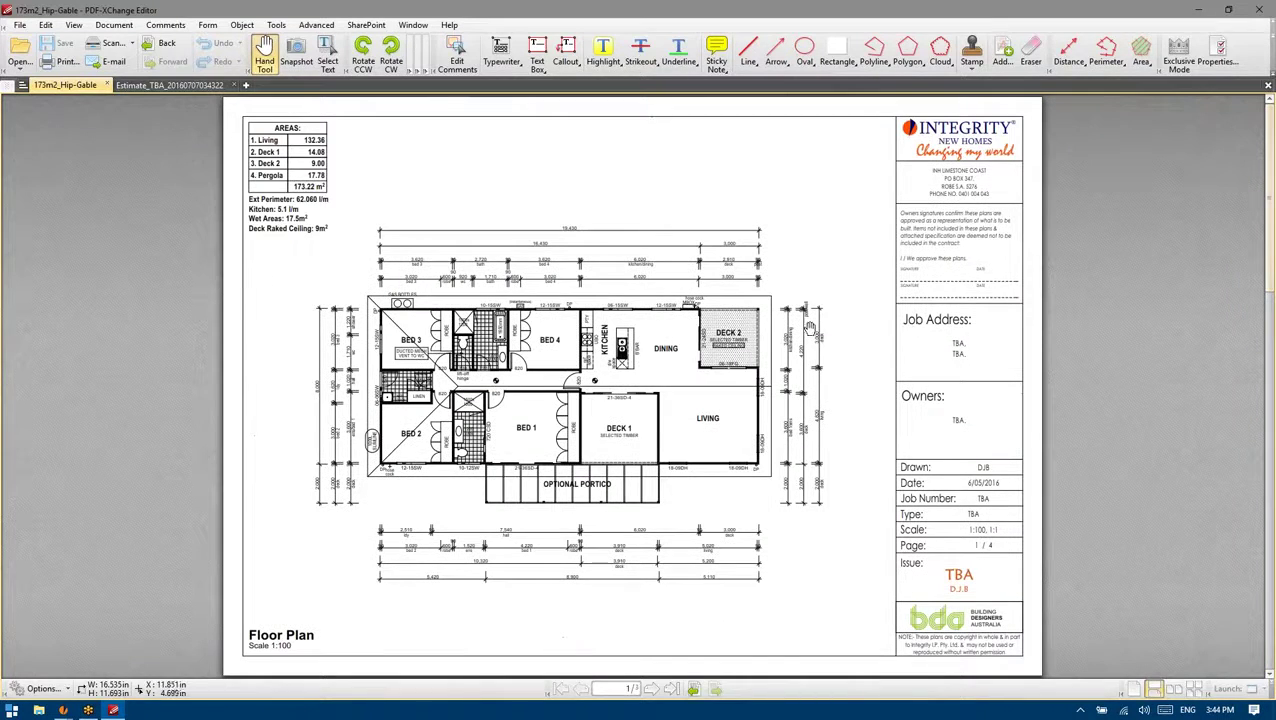
pyautogui.click(1198, 9)
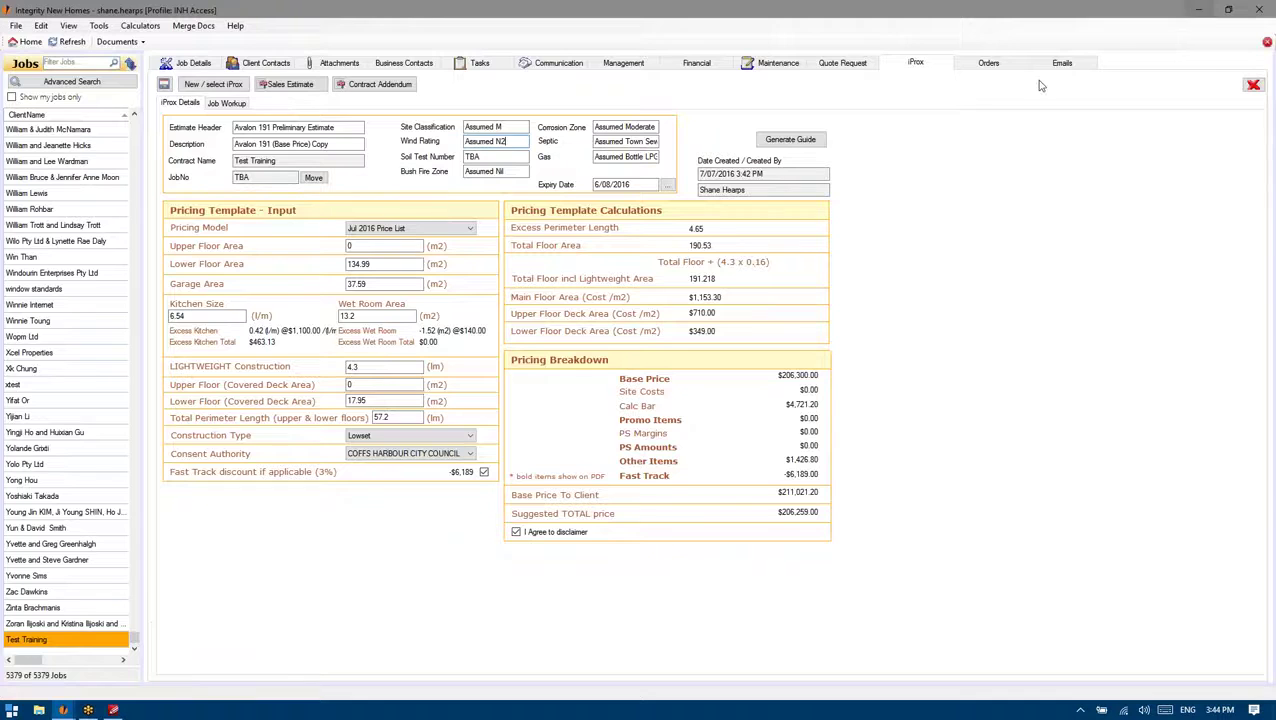
# Examine the estimate's Site Classification, Wind Rating, Soil Test Number and Bush Fire Zone entries
pyautogui.doubleClick(513, 127)
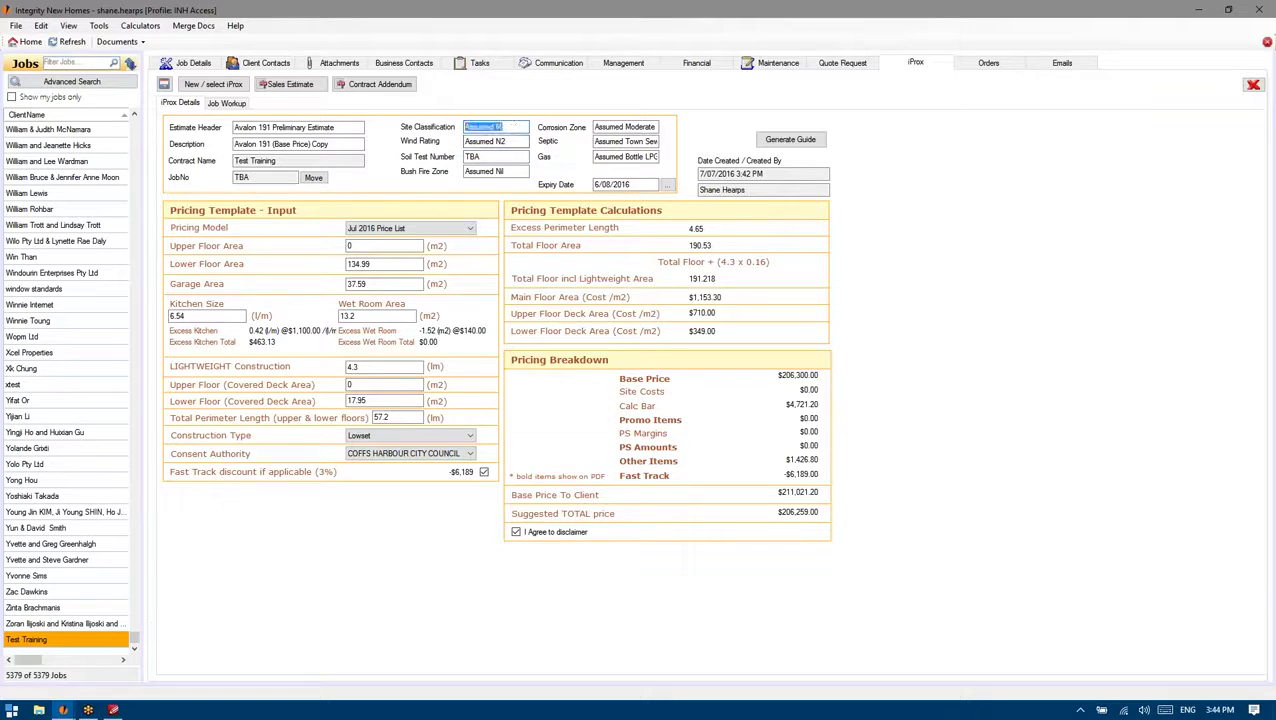
pyautogui.press('Tab')
pyautogui.press('Tab')
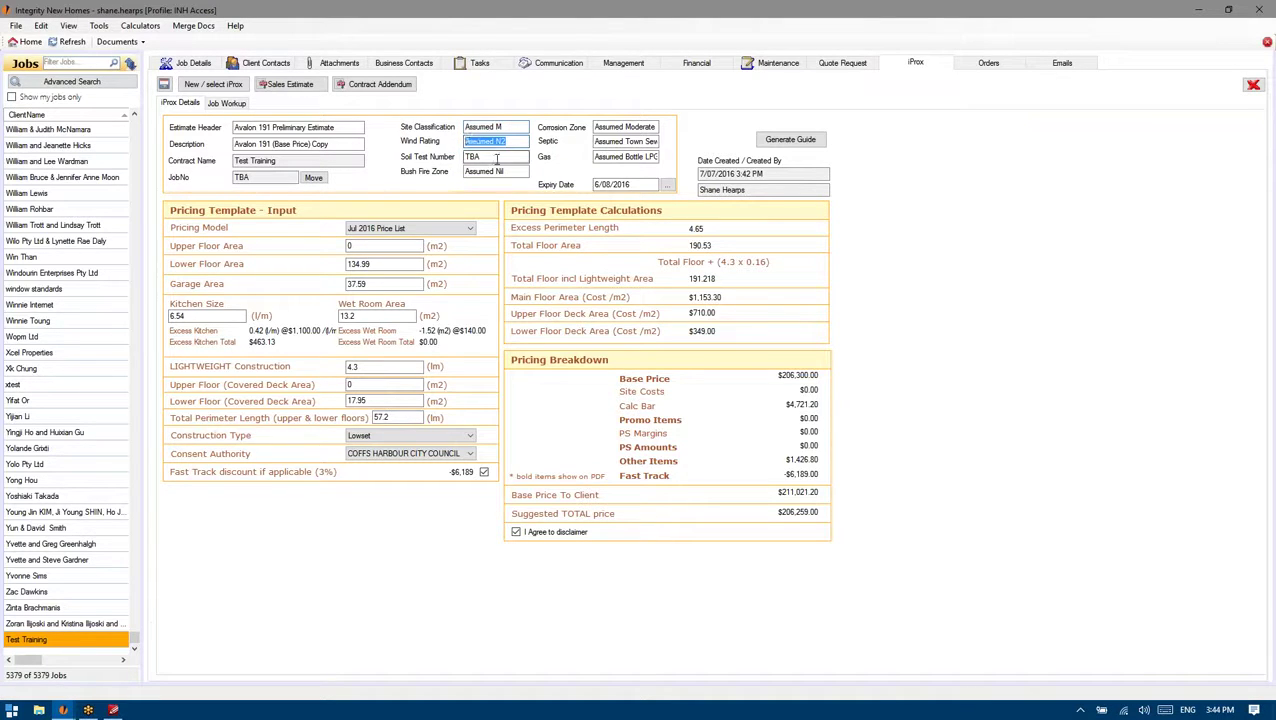
pyautogui.click(485, 157)
pyautogui.doubleClick(510, 171)
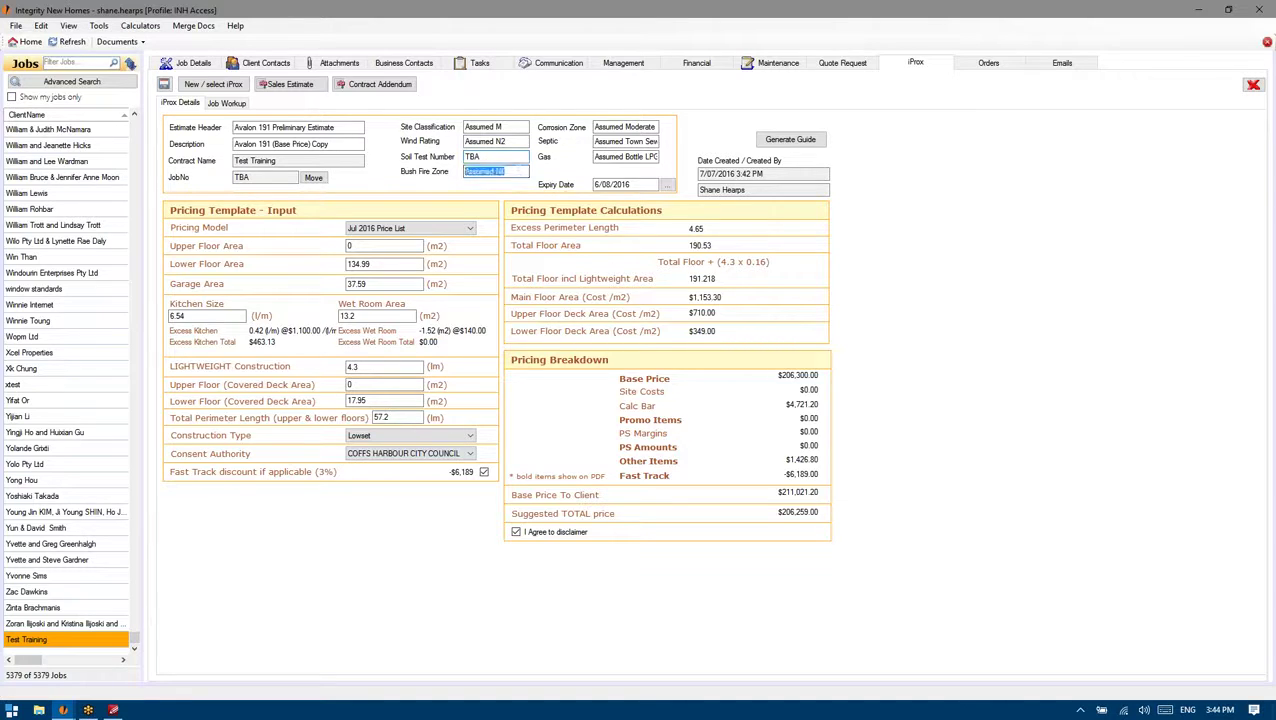
pyautogui.click(517, 171)
pyautogui.doubleClick(508, 170)
pyautogui.click(515, 171)
pyautogui.doubleClick(515, 171)
pyautogui.click(510, 173)
# Examine the estimate's Corrosion Zone, Septic and Gas entries
pyautogui.moveTo(596, 127); pyautogui.dragTo(687, 125)
pyautogui.moveTo(595, 141)
pyautogui.mouseDown()
pyautogui.moveTo(657, 141)
pyautogui.moveTo(596, 141)
pyautogui.mouseUp()
pyautogui.click(634, 142)
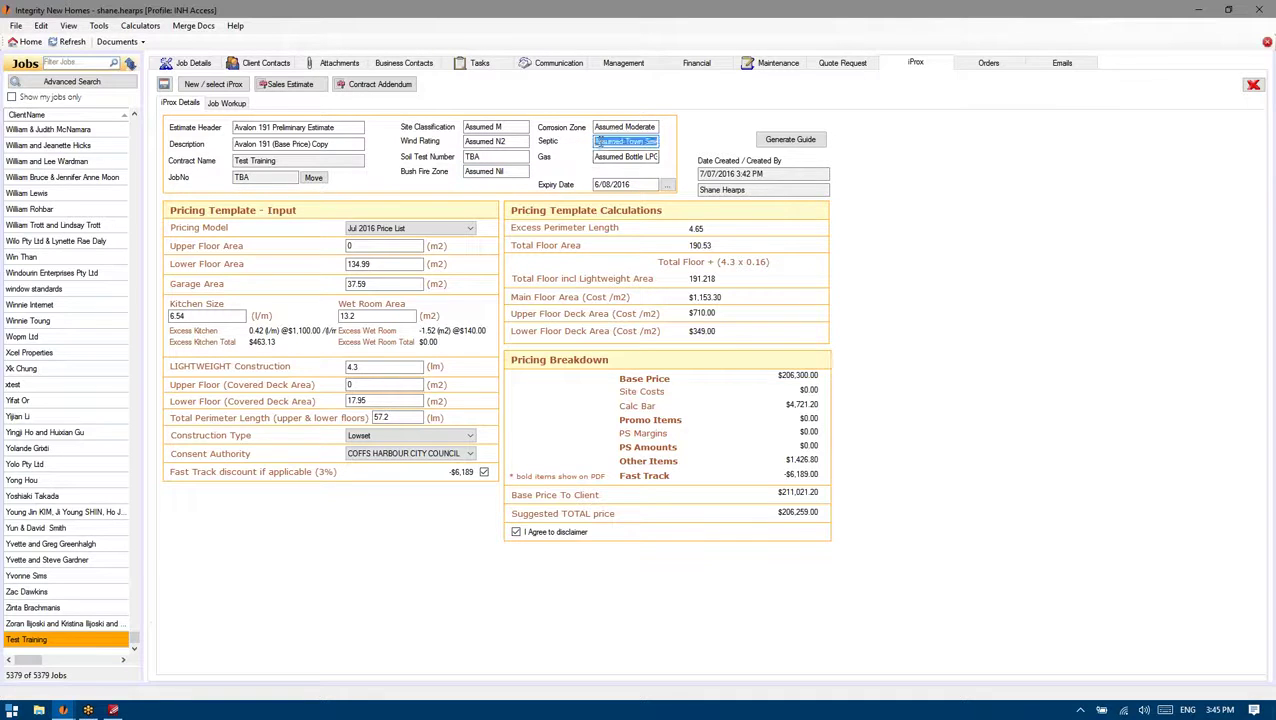
pyautogui.click(633, 144)
pyautogui.click(597, 128)
pyautogui.click(596, 146)
pyautogui.moveTo(594, 147)
pyautogui.mouseDown()
pyautogui.moveTo(696, 145)
pyautogui.moveTo(566, 143)
pyautogui.moveTo(580, 150)
pyautogui.mouseUp()
pyautogui.click(596, 158)
pyautogui.click(640, 162)
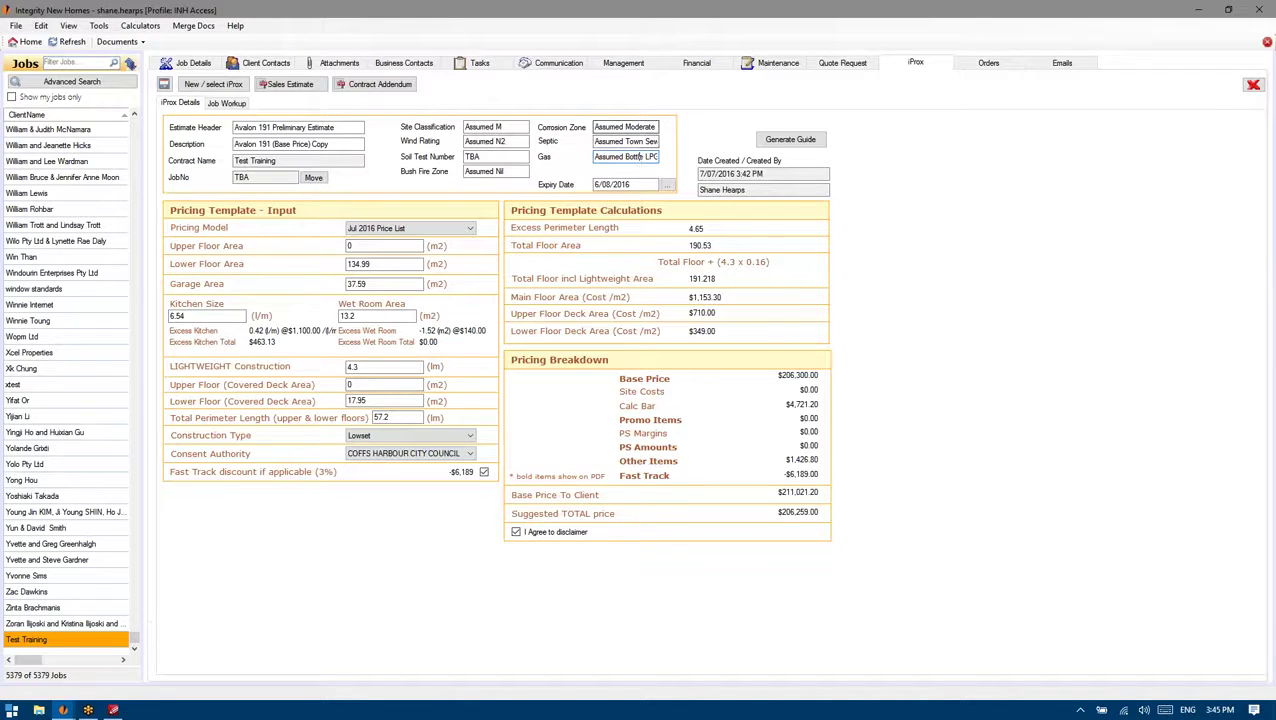
# Recheck the Corrosion Zone entry and the Soil Test Number field
pyautogui.moveTo(656, 127); pyautogui.dragTo(593, 127)
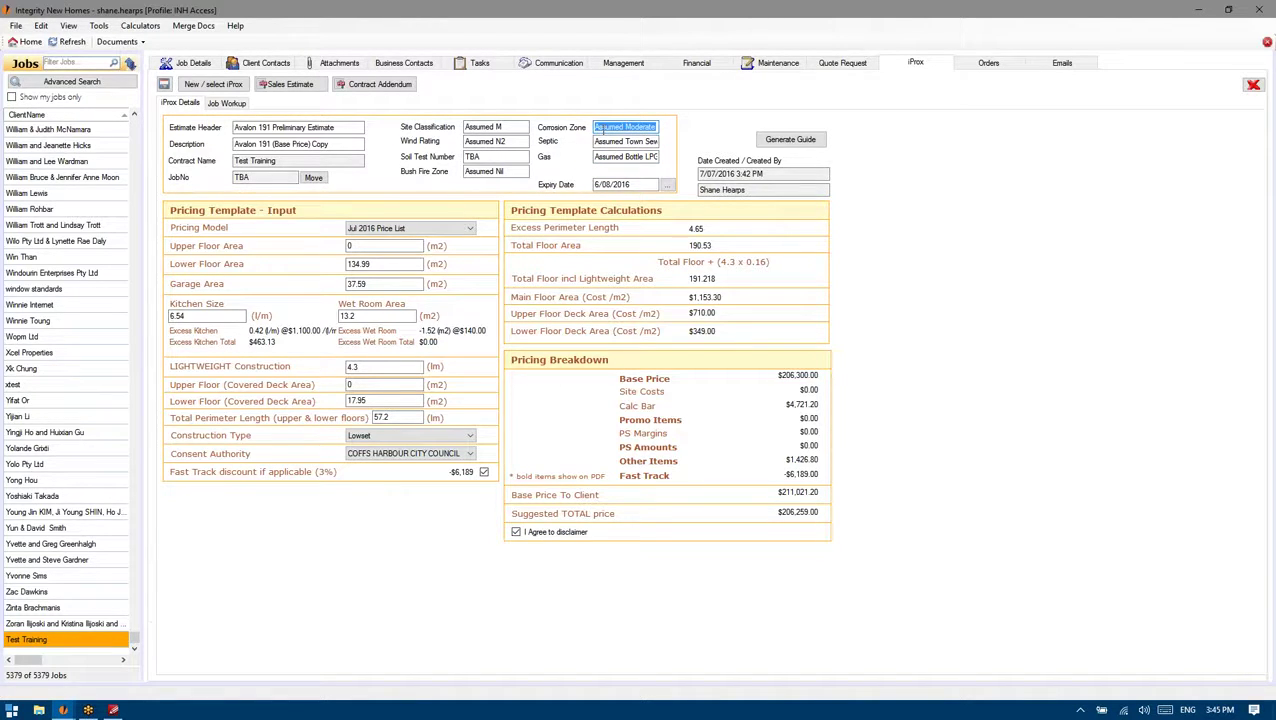
pyautogui.click(624, 127)
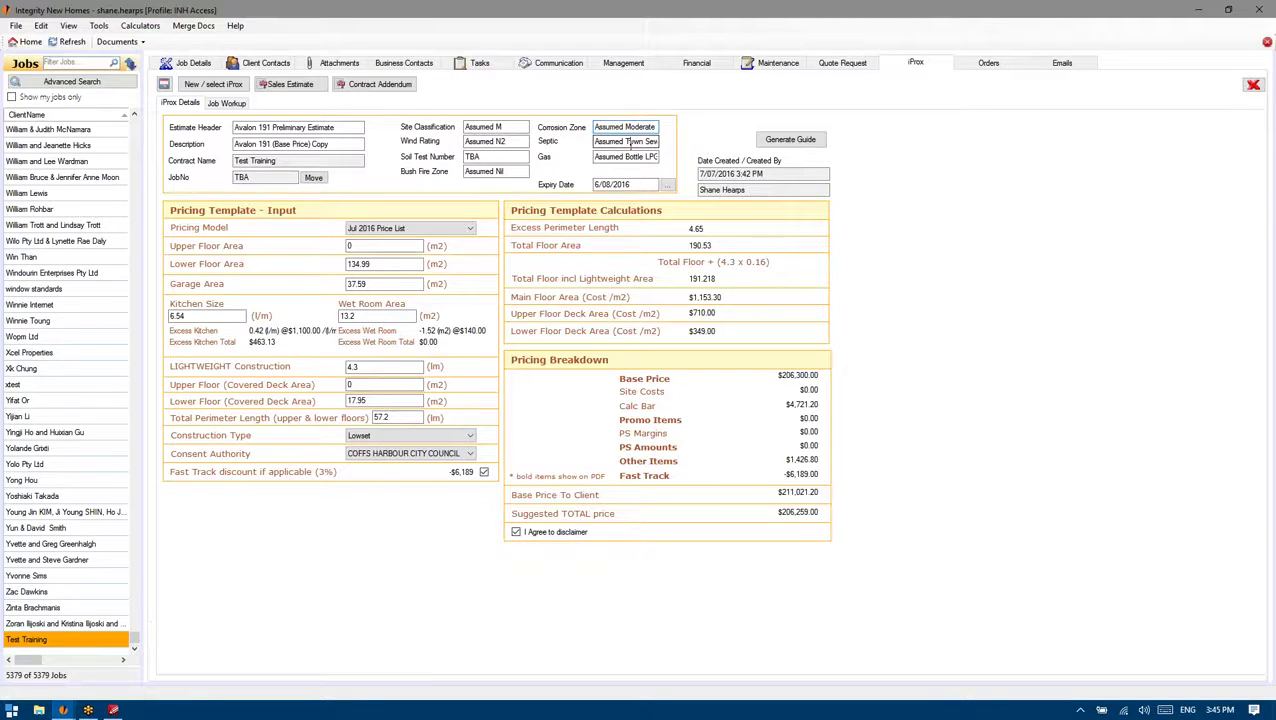
pyautogui.moveTo(657, 127); pyautogui.dragTo(593, 127)
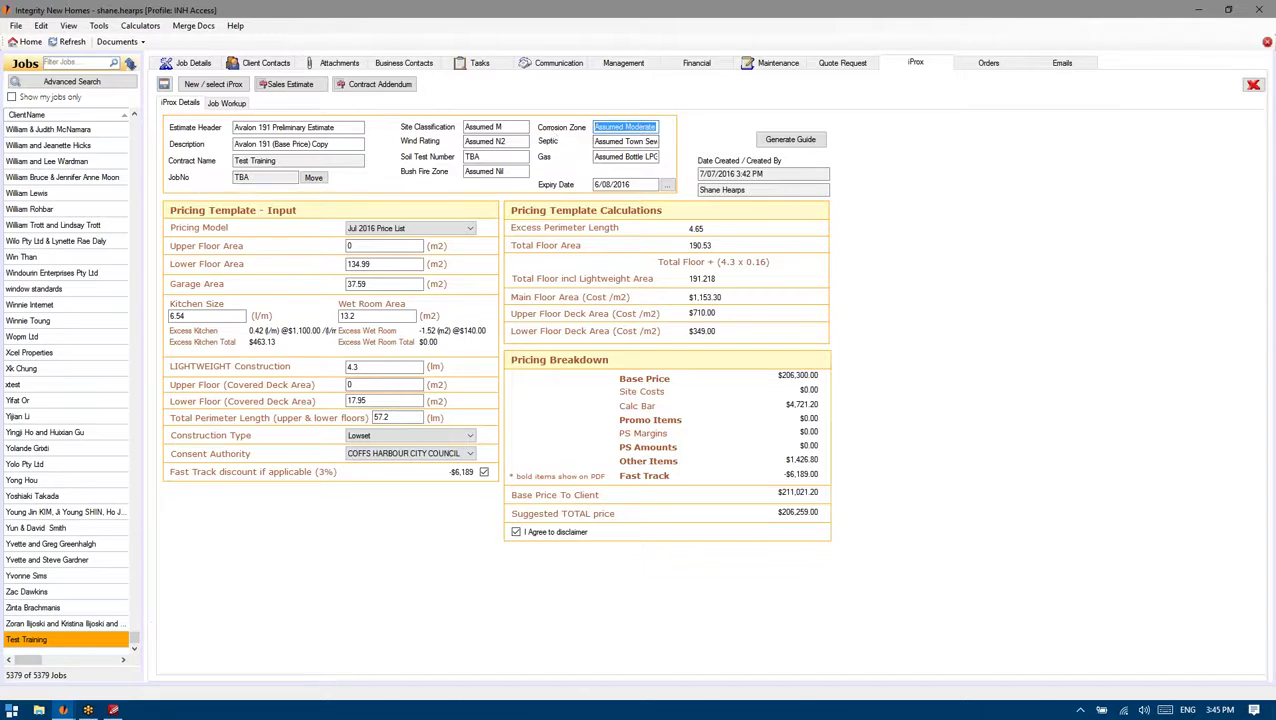
pyautogui.click(656, 127)
pyautogui.hotkey('shift', 'Home')
pyautogui.click(498, 157)
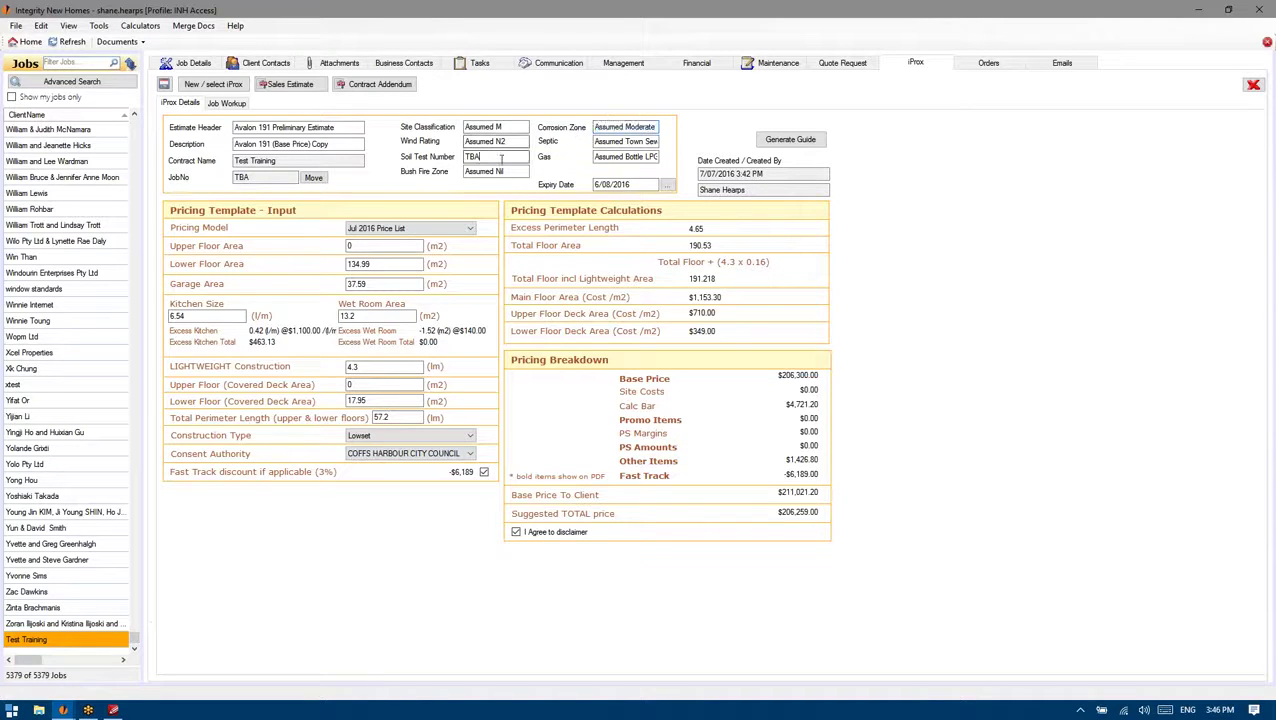
# Examine the full text of the estimate's Corrosion Zone and Septic entries
pyautogui.click(634, 127)
pyautogui.doubleClick(634, 127)
pyautogui.click(634, 127)
pyautogui.doubleClick(648, 128)
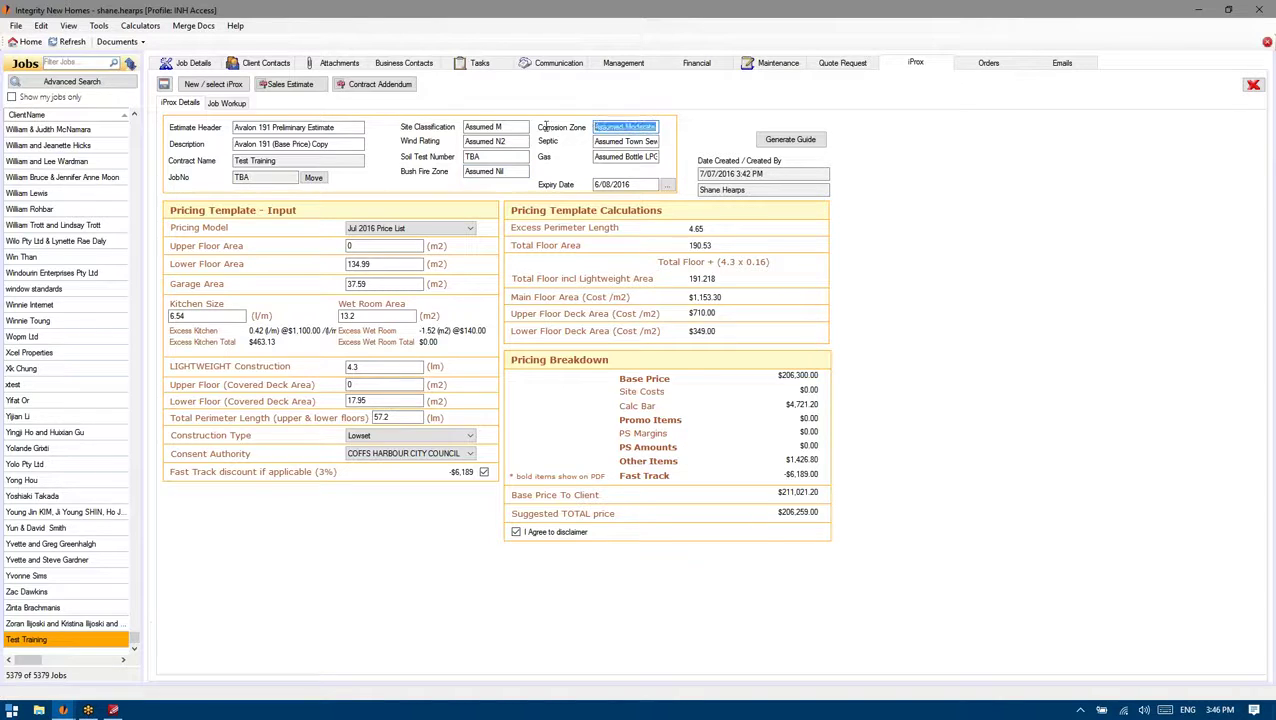
pyautogui.click(621, 141)
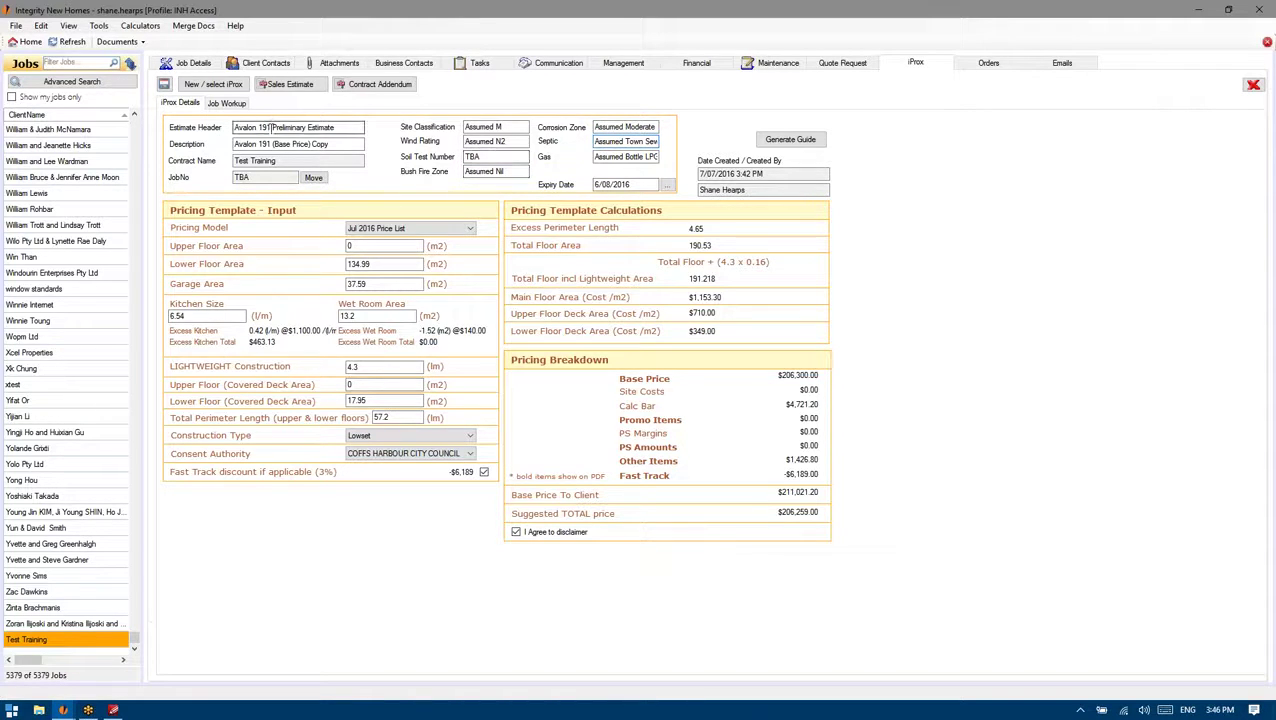
# Check the generated estimate and the Hip-Gable plan in PDF-XChange Editor, and shorten the Estimate Header to "Preliminary Estimate"
pyautogui.moveTo(270, 127); pyautogui.dragTo(234, 127)
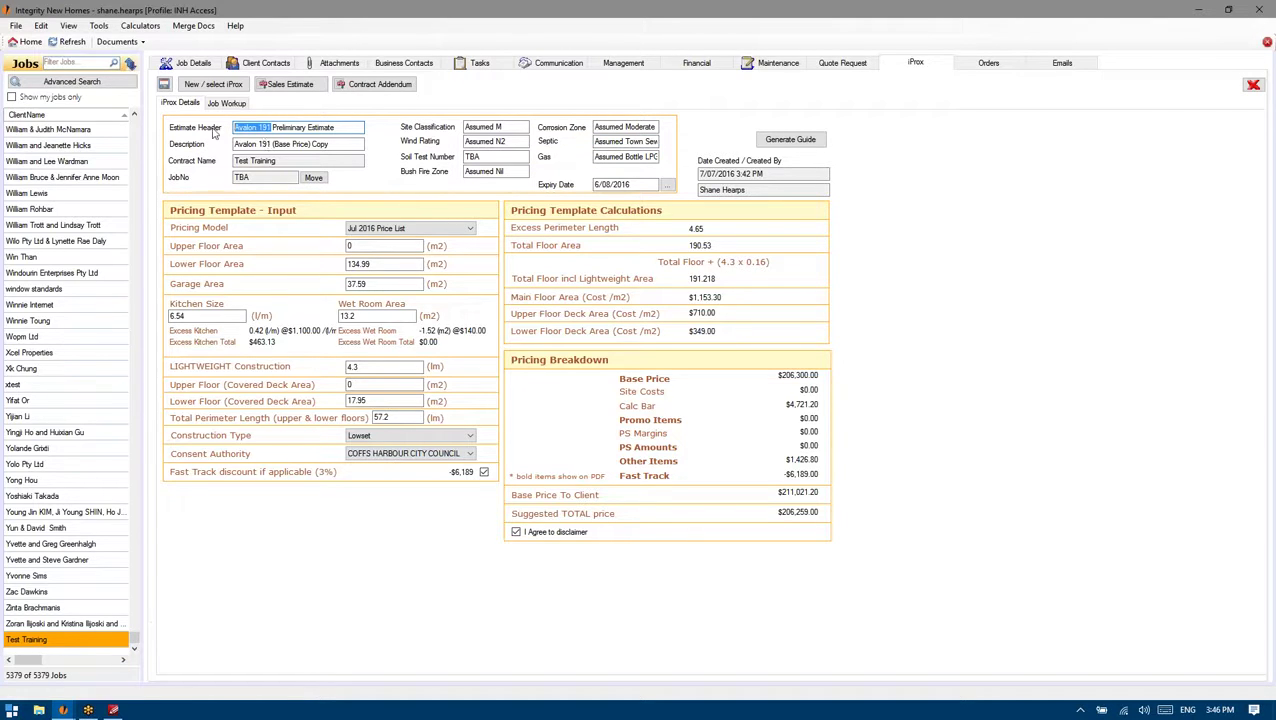
pyautogui.click(88, 710)
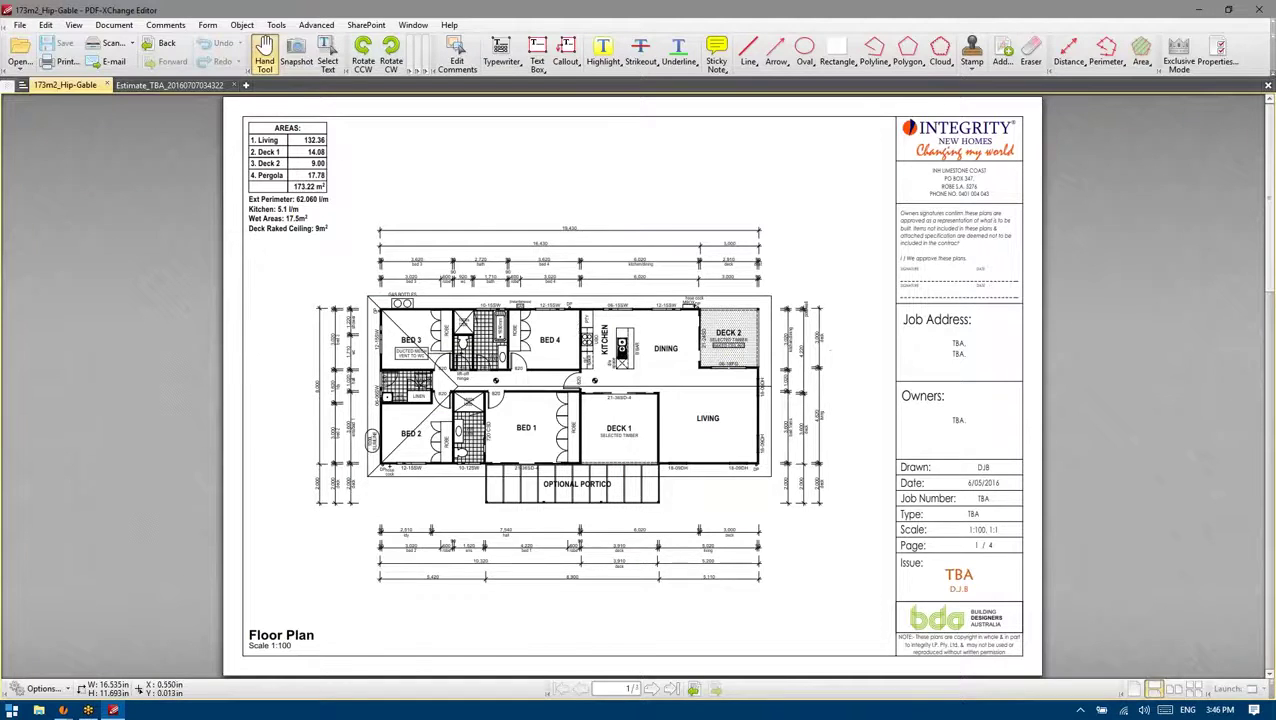
pyautogui.click(169, 85)
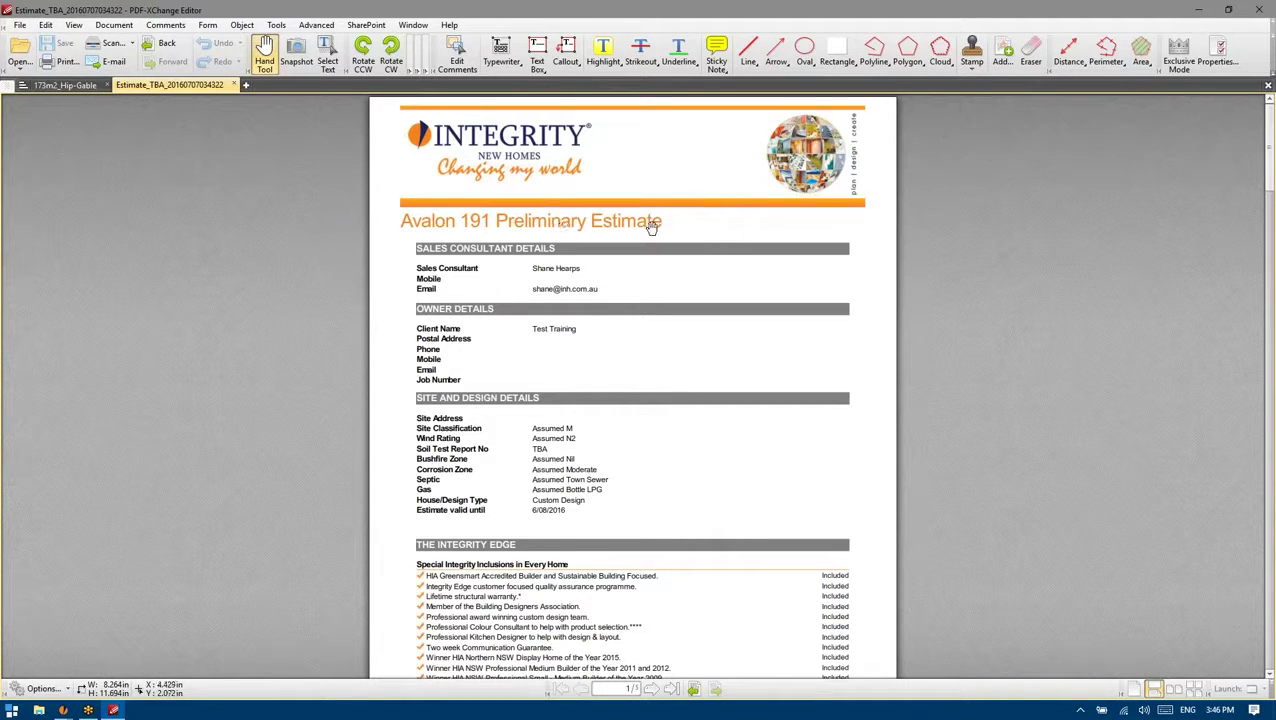
pyautogui.click(1198, 9)
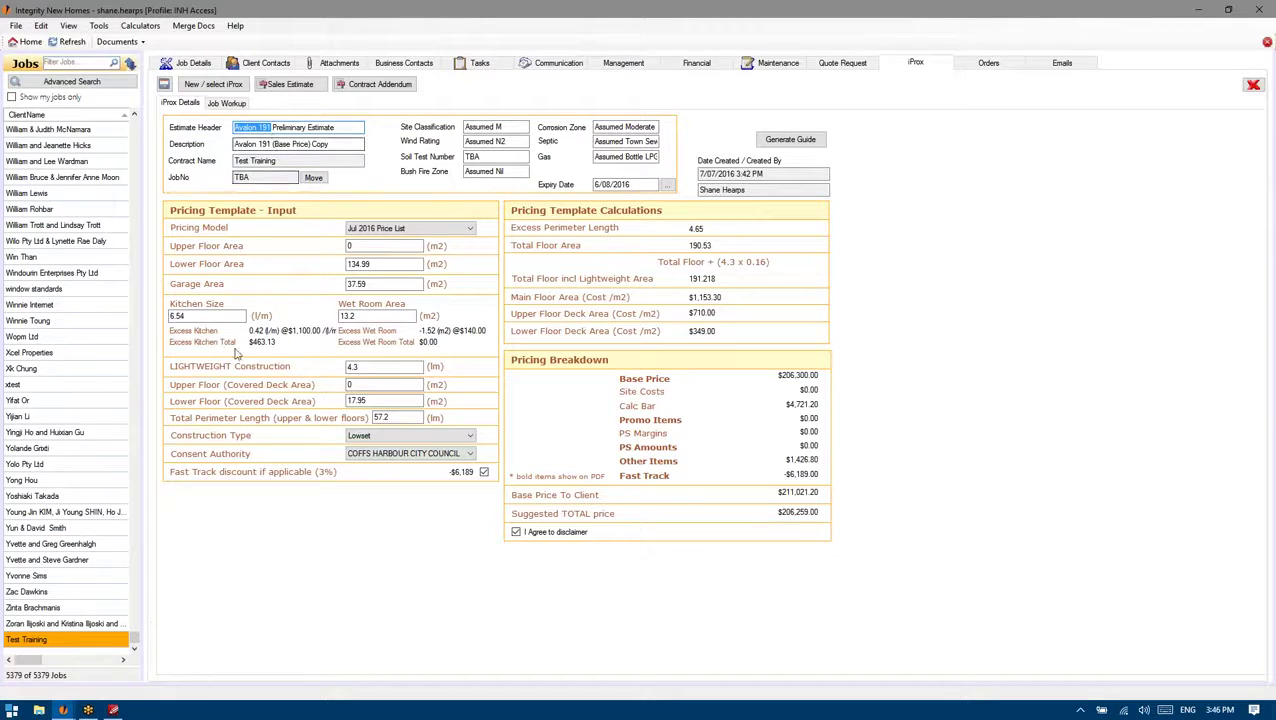
pyautogui.moveTo(113, 710)
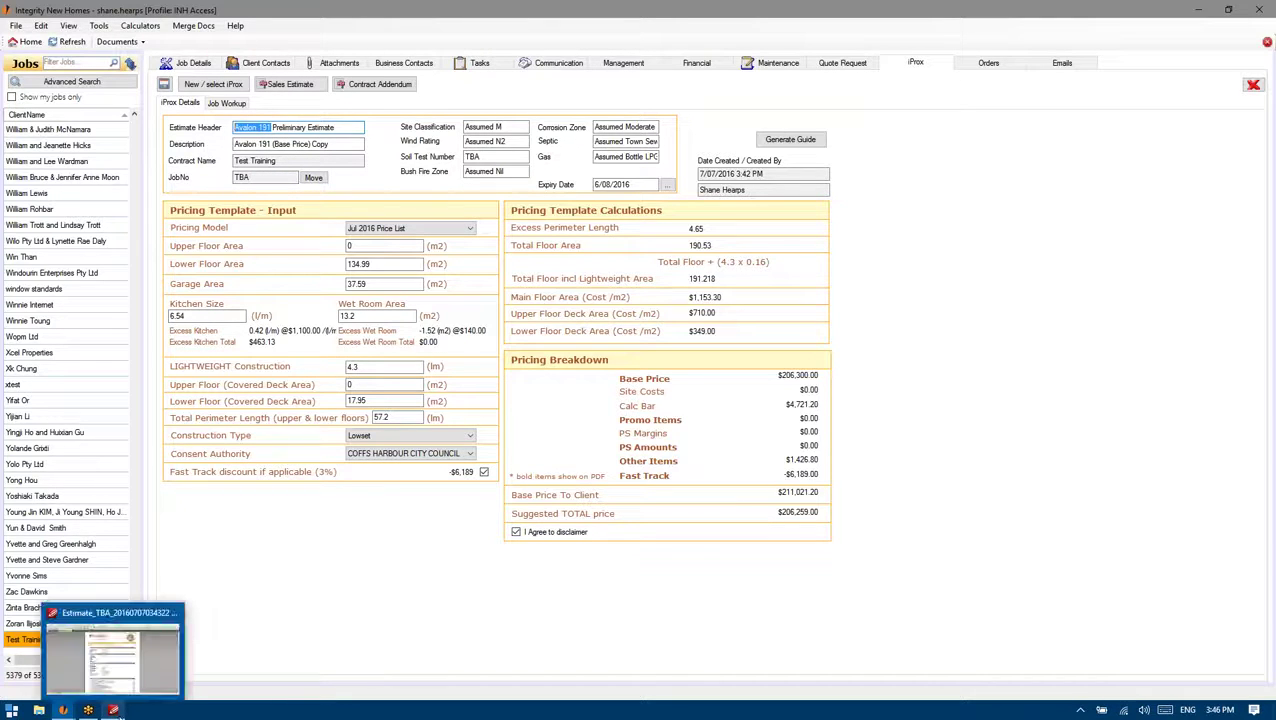
pyautogui.click(118, 688)
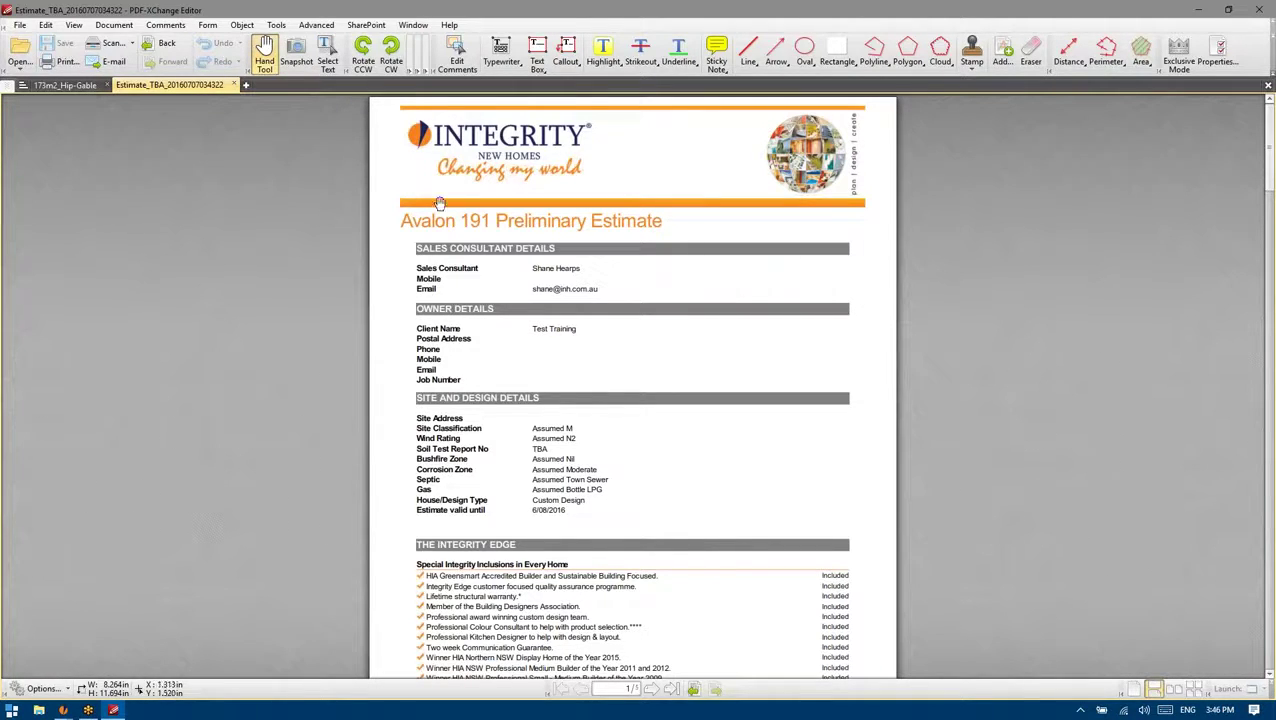
pyautogui.click(65, 85)
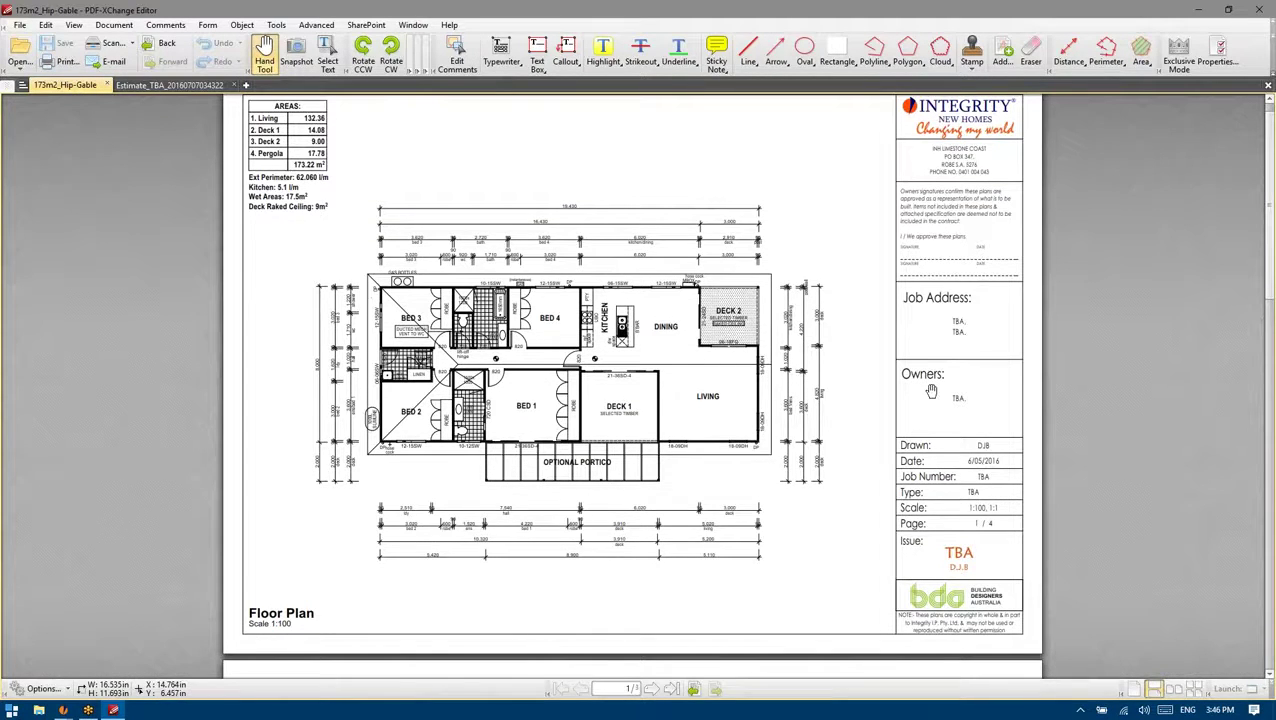
pyautogui.scroll(1, 1000, 480)
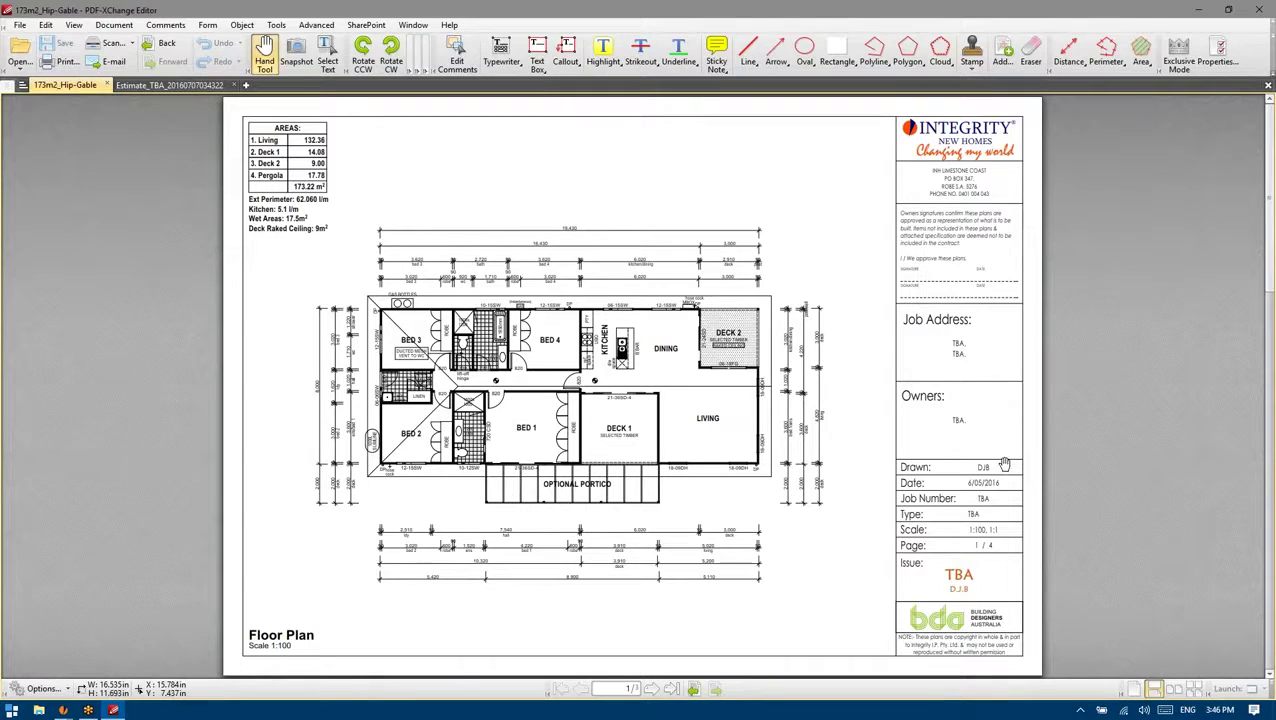
pyautogui.click(1198, 9)
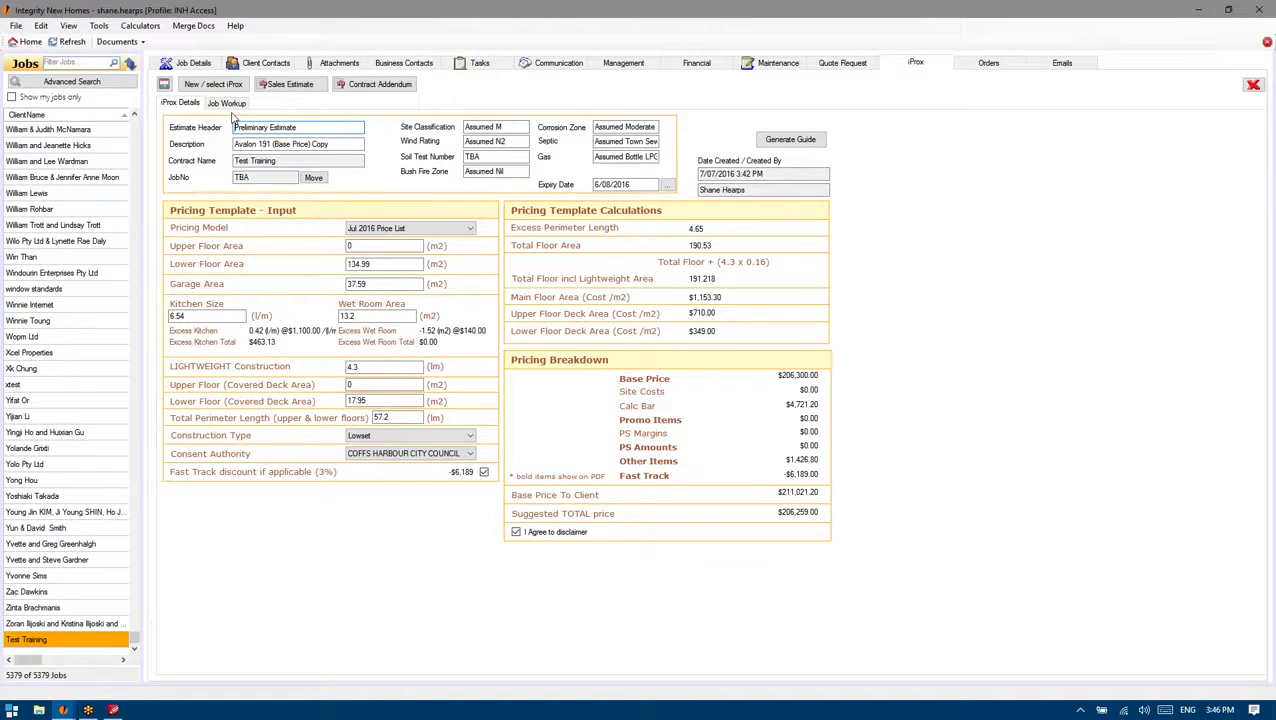
pyautogui.click(299, 127)
# Examine the job's Design setting and the House/Design Type line in the generated estimate PDF, and return to the iProx details
pyautogui.click(188, 63)
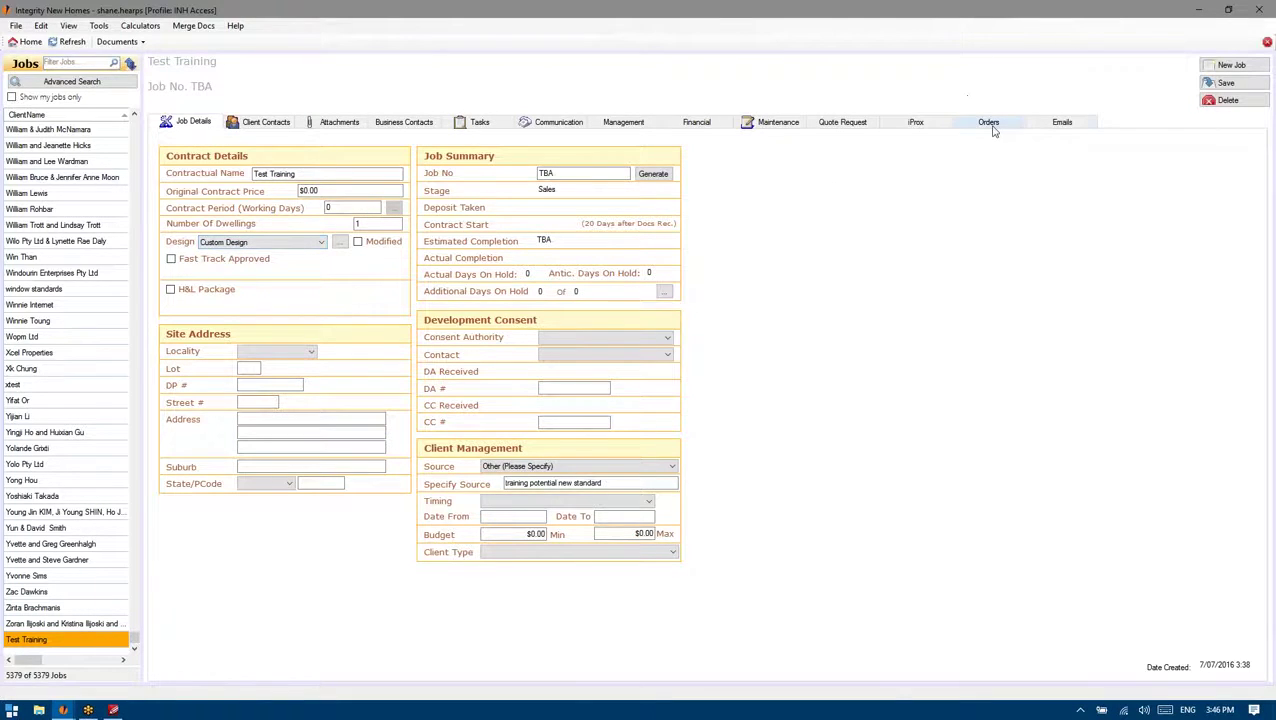
pyautogui.click(1060, 123)
pyautogui.click(915, 122)
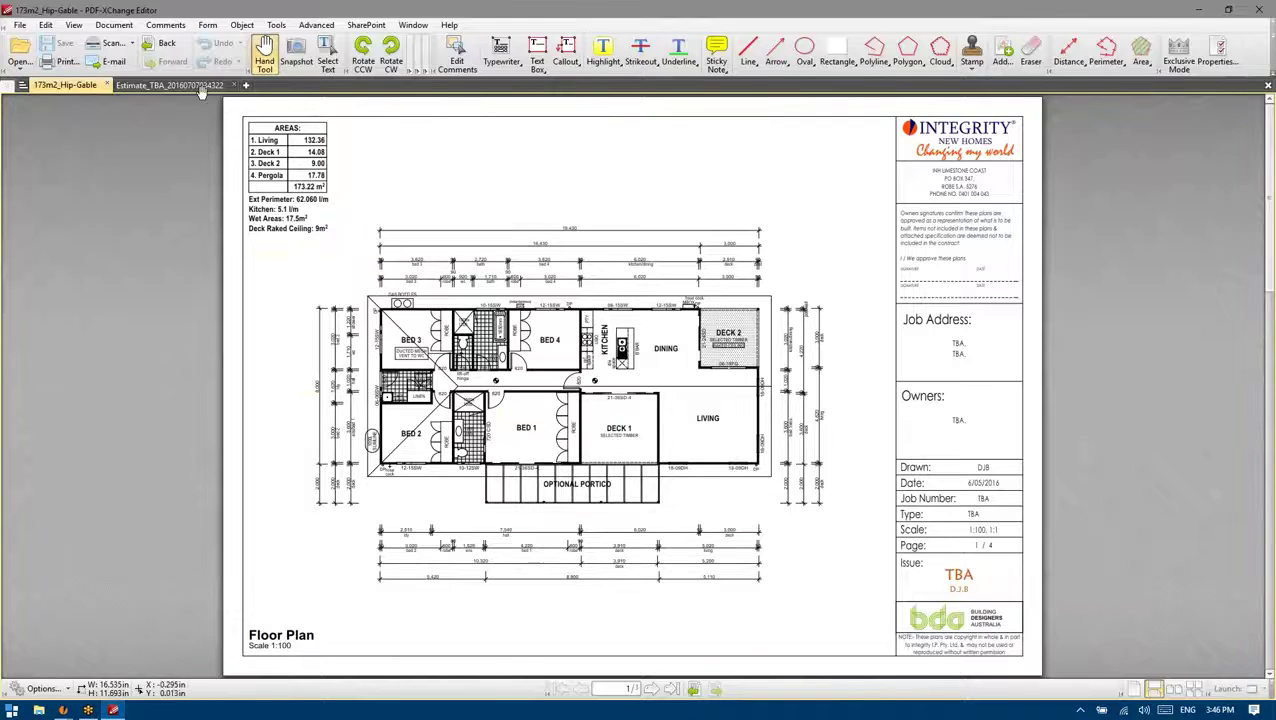
pyautogui.click(198, 86)
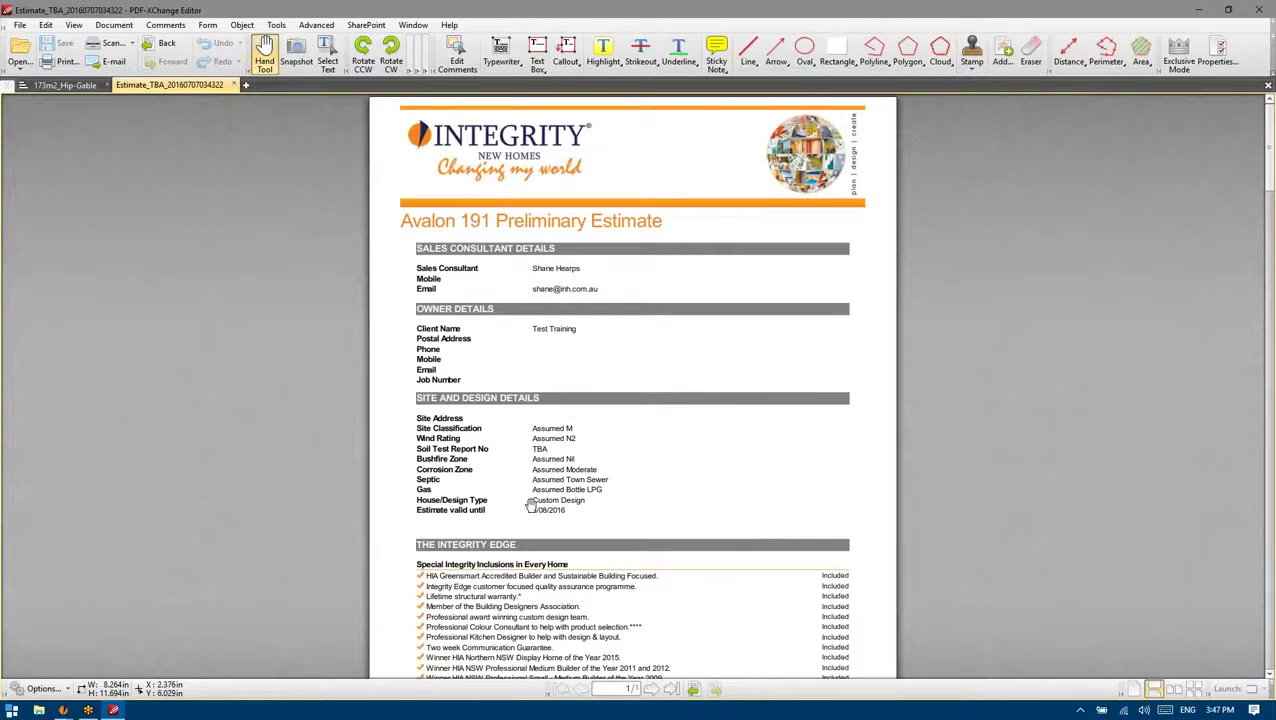
pyautogui.click(1197, 9)
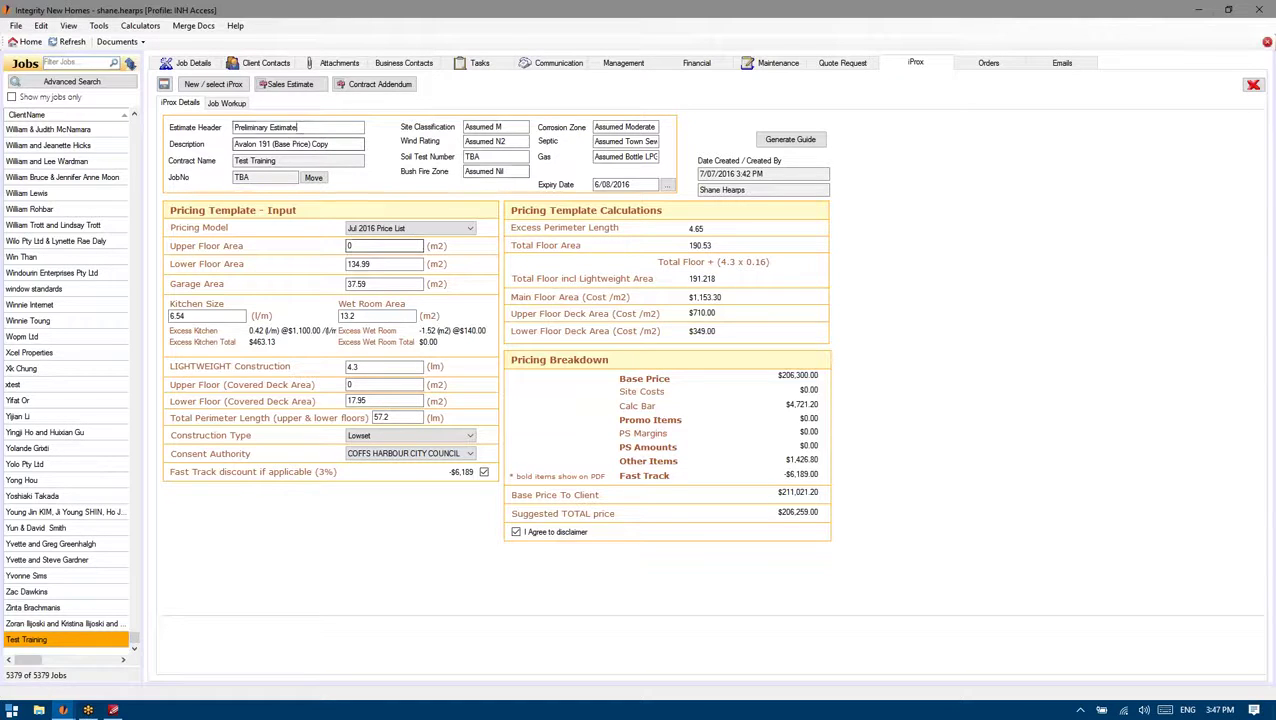
# Review the price lists available for the Pricing Model and keep Jul 2016 Price List selected
pyautogui.click(391, 262)
pyautogui.click(355, 246)
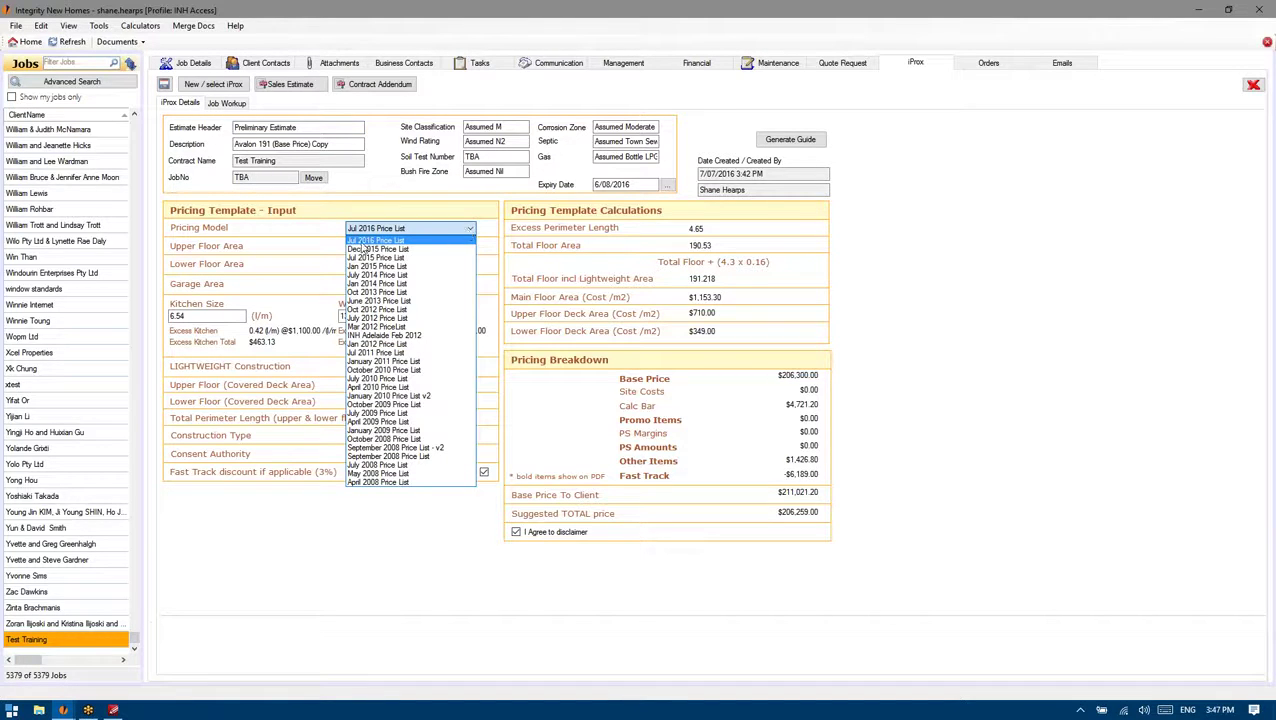
pyautogui.click(383, 243)
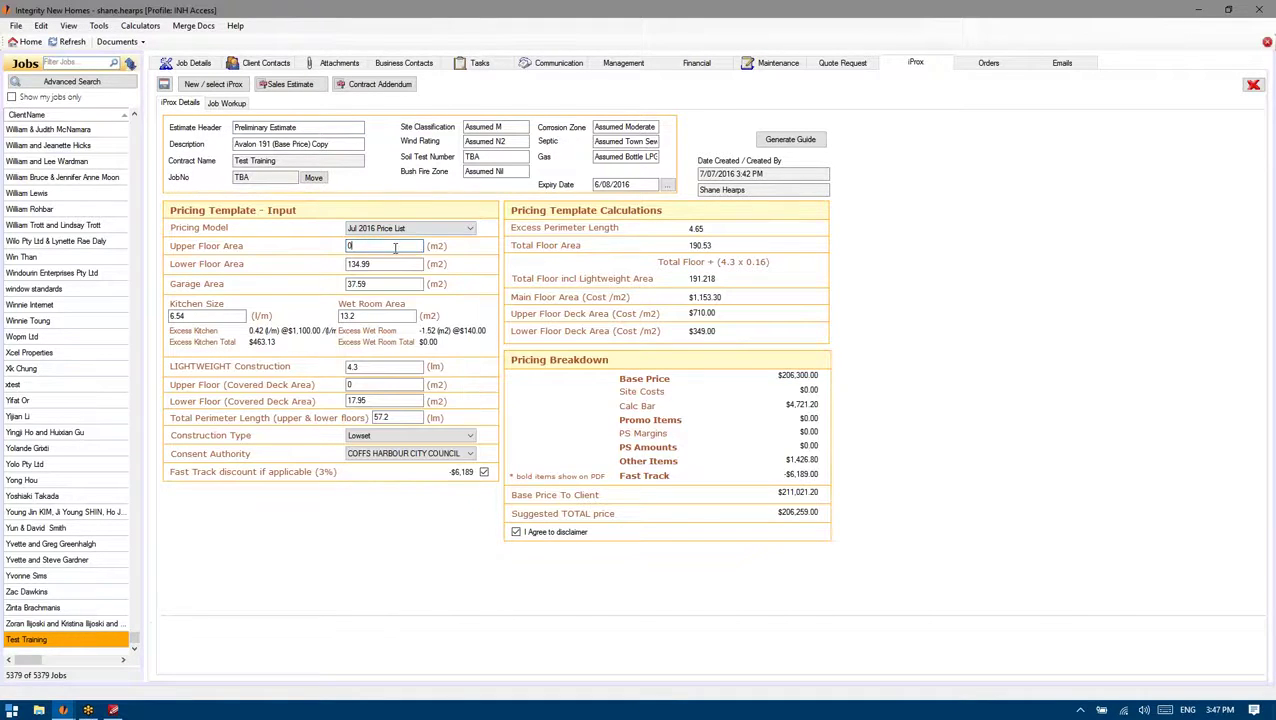
pyautogui.click(428, 230)
pyautogui.click(380, 240)
pyautogui.click(404, 231)
pyautogui.click(404, 231)
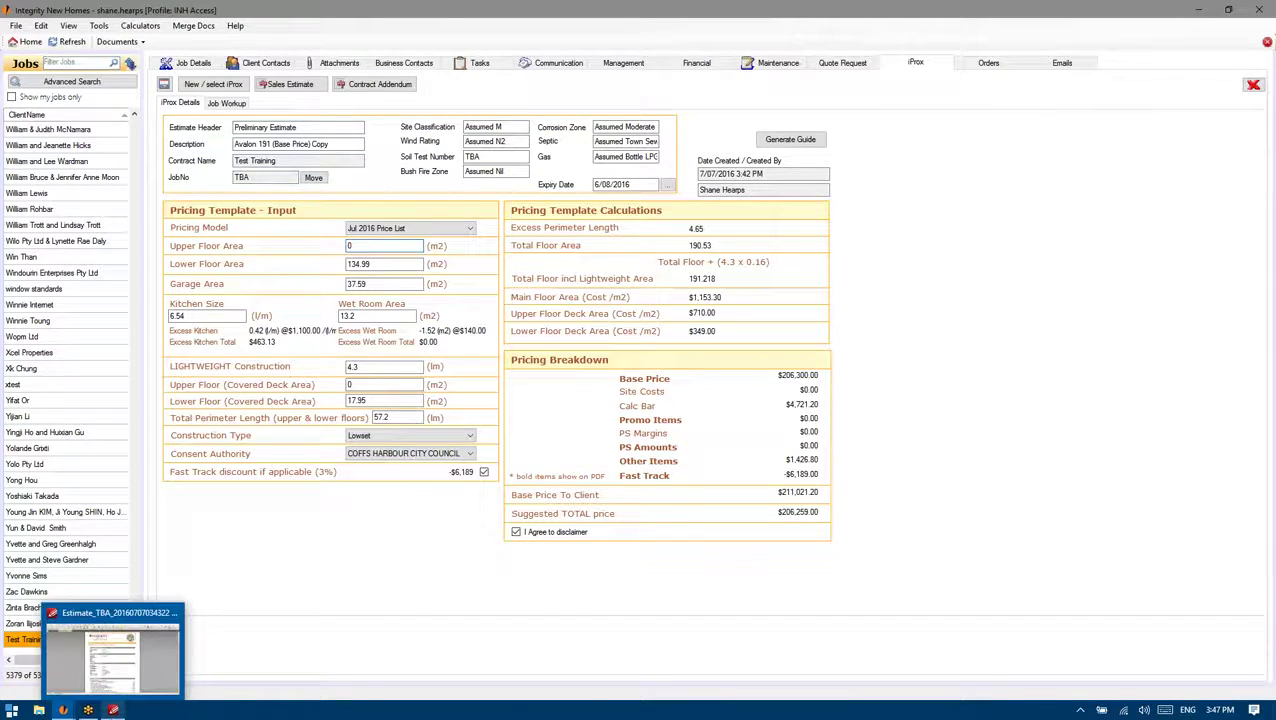
# Switch to PDF-XChange Editor, check the areas table on the 173m2_Hip-Gable floor plan, and return to the iProx details
pyautogui.click(113, 710)
pyautogui.click(85, 85)
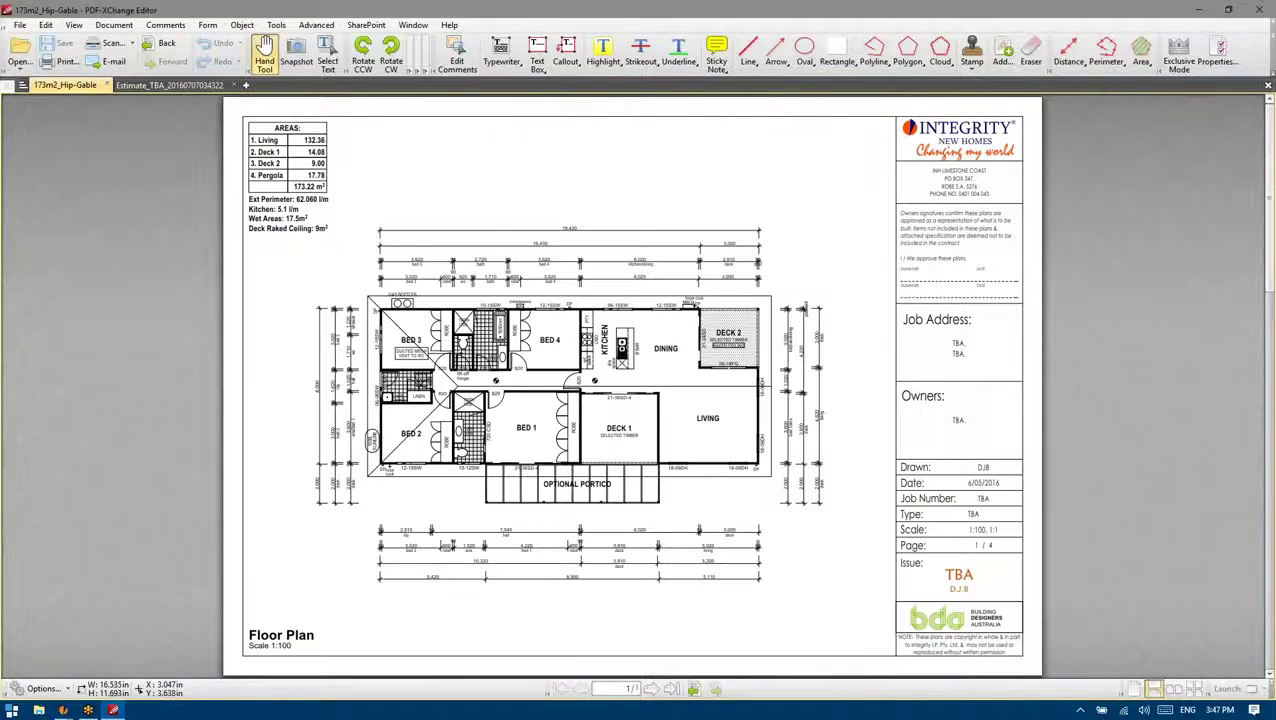
pyautogui.click(1199, 9)
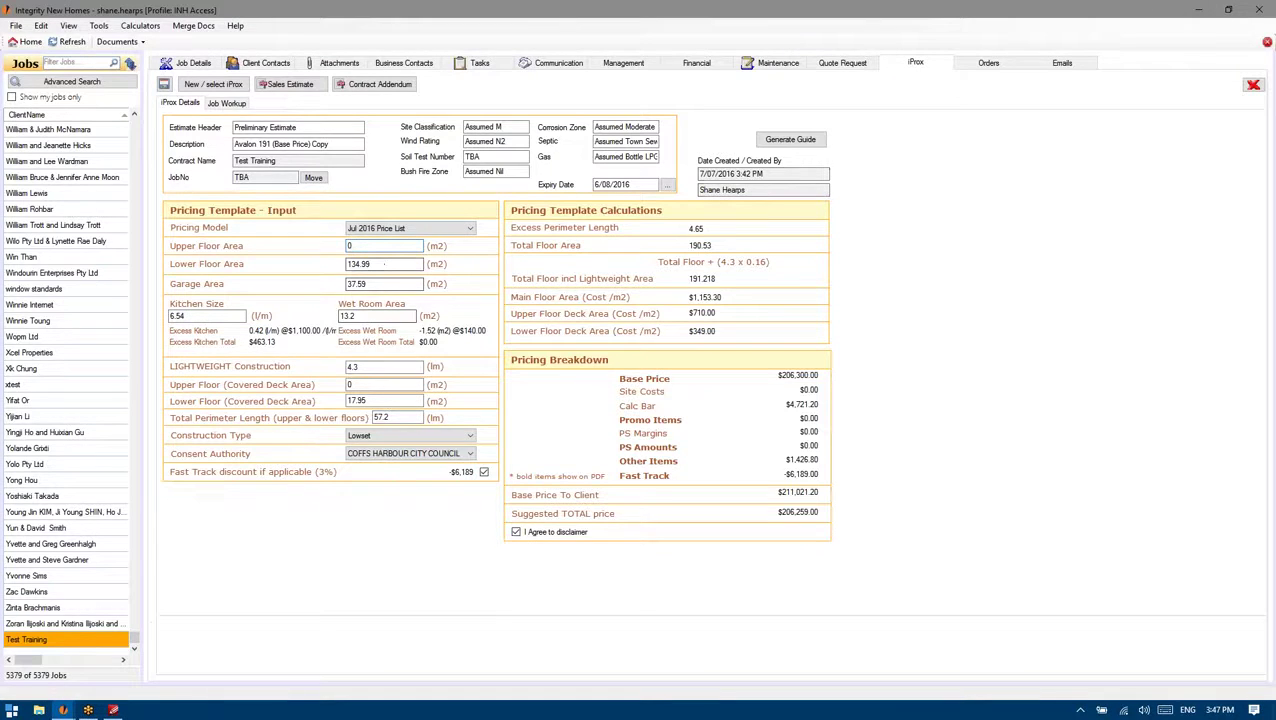
# Examine the Kitchen Size, covered deck area, Total Perimeter Length and LIGHTWEIGHT Construction inputs of the pricing template
pyautogui.click(213, 318)
pyautogui.click(379, 400)
pyautogui.click(386, 418)
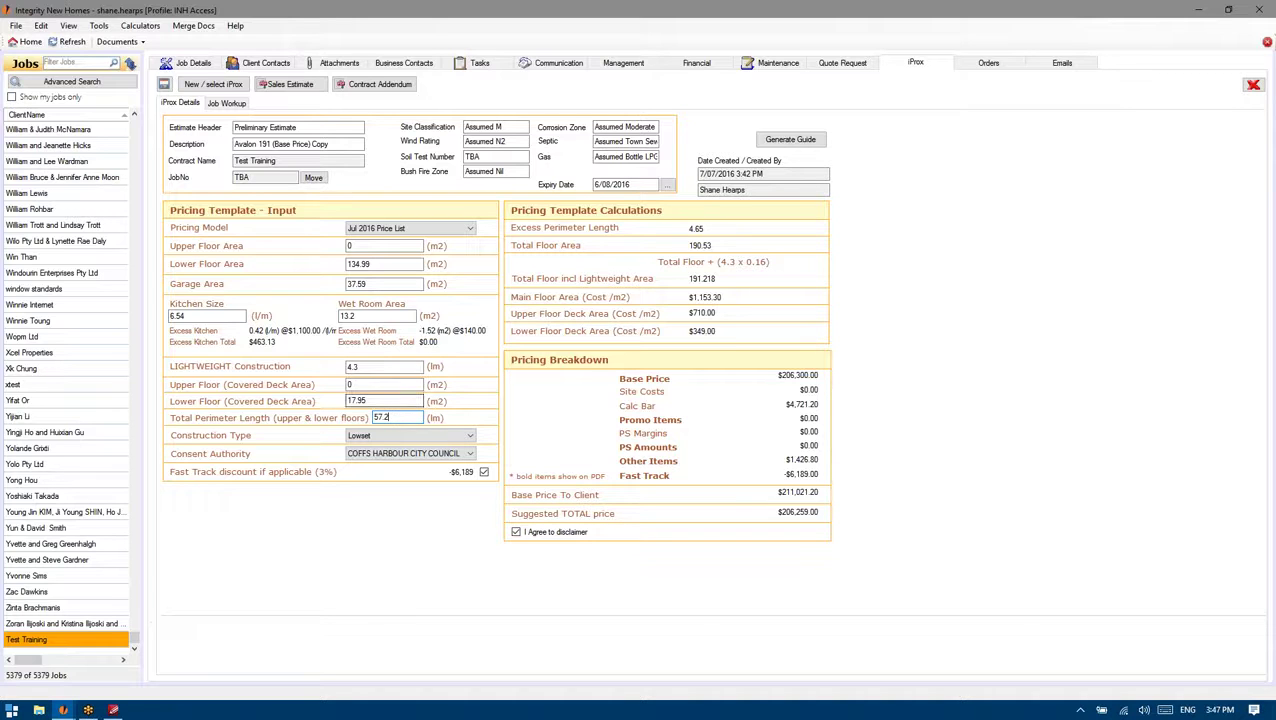
pyautogui.click(386, 401)
pyautogui.click(348, 384)
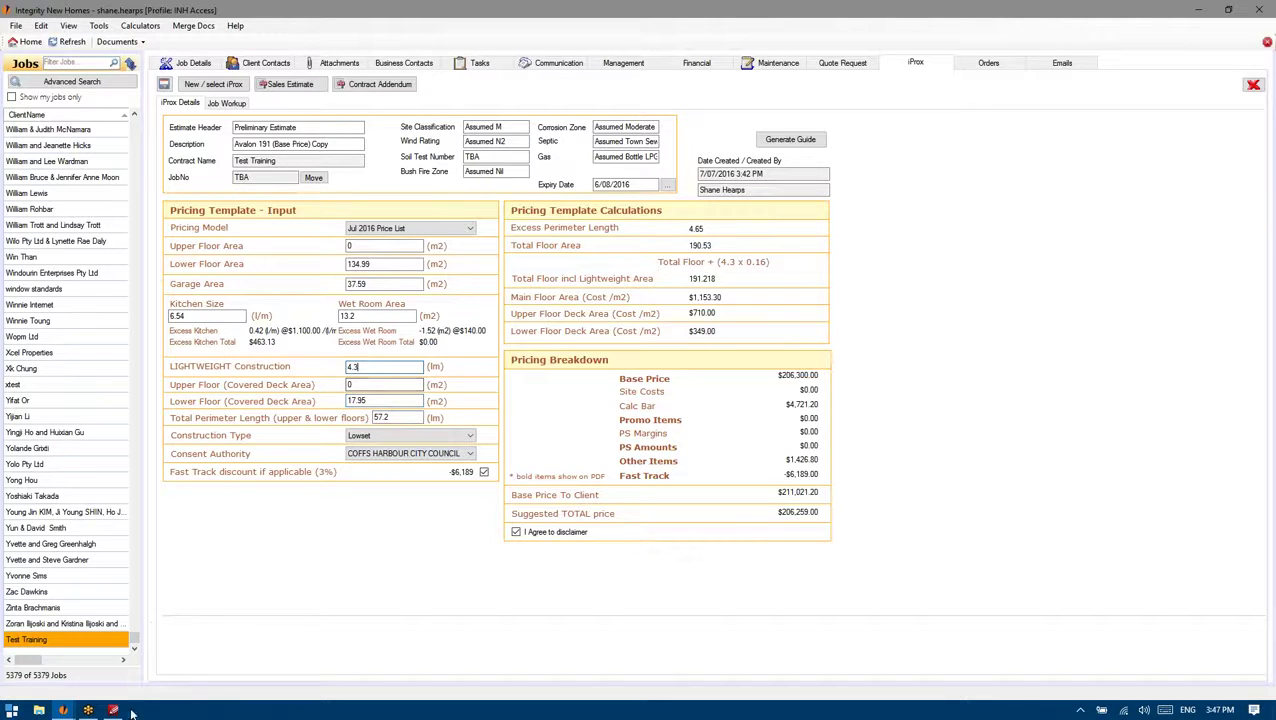
pyautogui.click(392, 417)
pyautogui.click(371, 367)
pyautogui.moveTo(371, 367); pyautogui.dragTo(338, 365)
pyautogui.click(371, 367)
# Switch to PDF-XChange Editor and look over the 173m2_Hip-Gable floor plan and its elevations
pyautogui.click(113, 710)
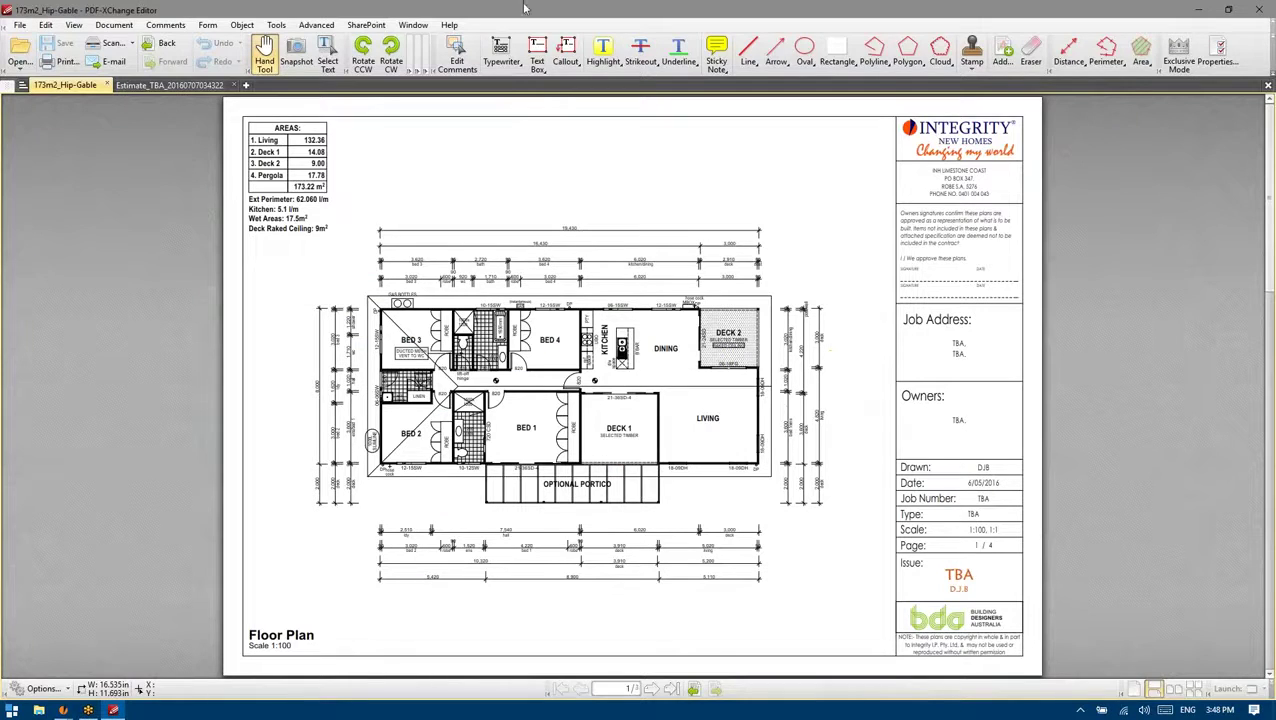
pyautogui.click(168, 84)
pyautogui.click(68, 85)
pyautogui.scroll(-10, 1272, 180)
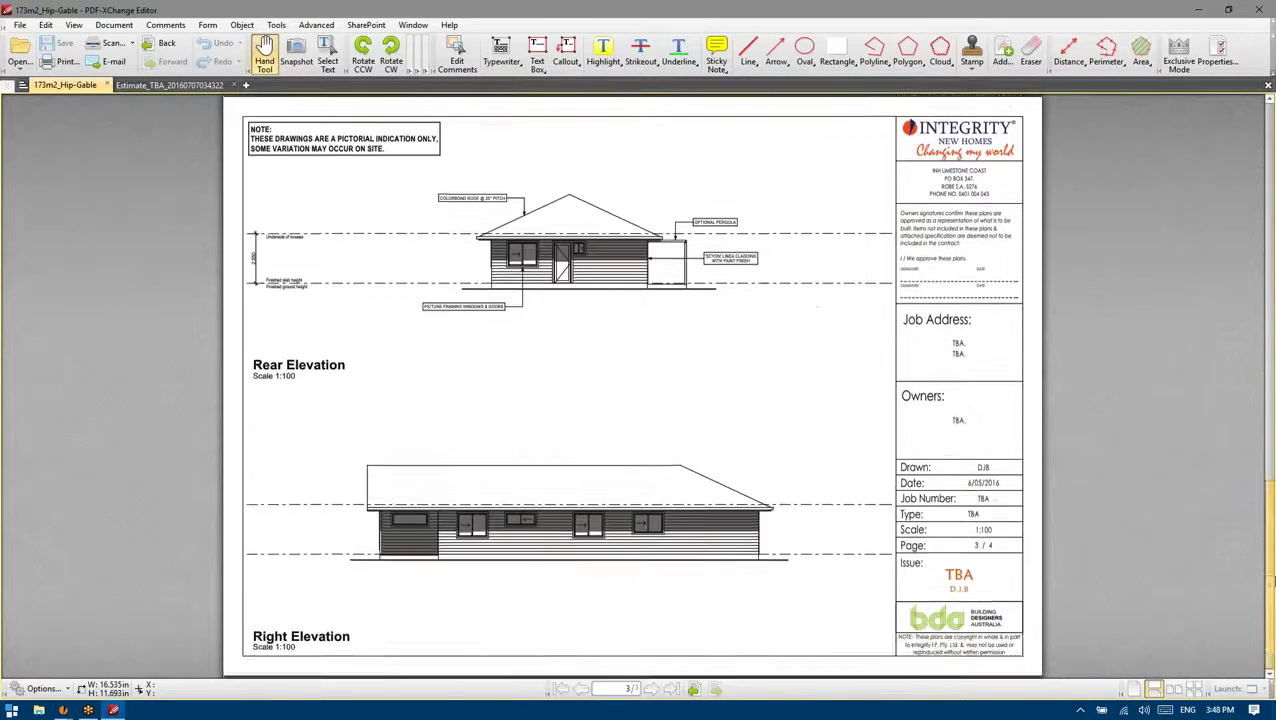
pyautogui.scroll(10, 1272, 180)
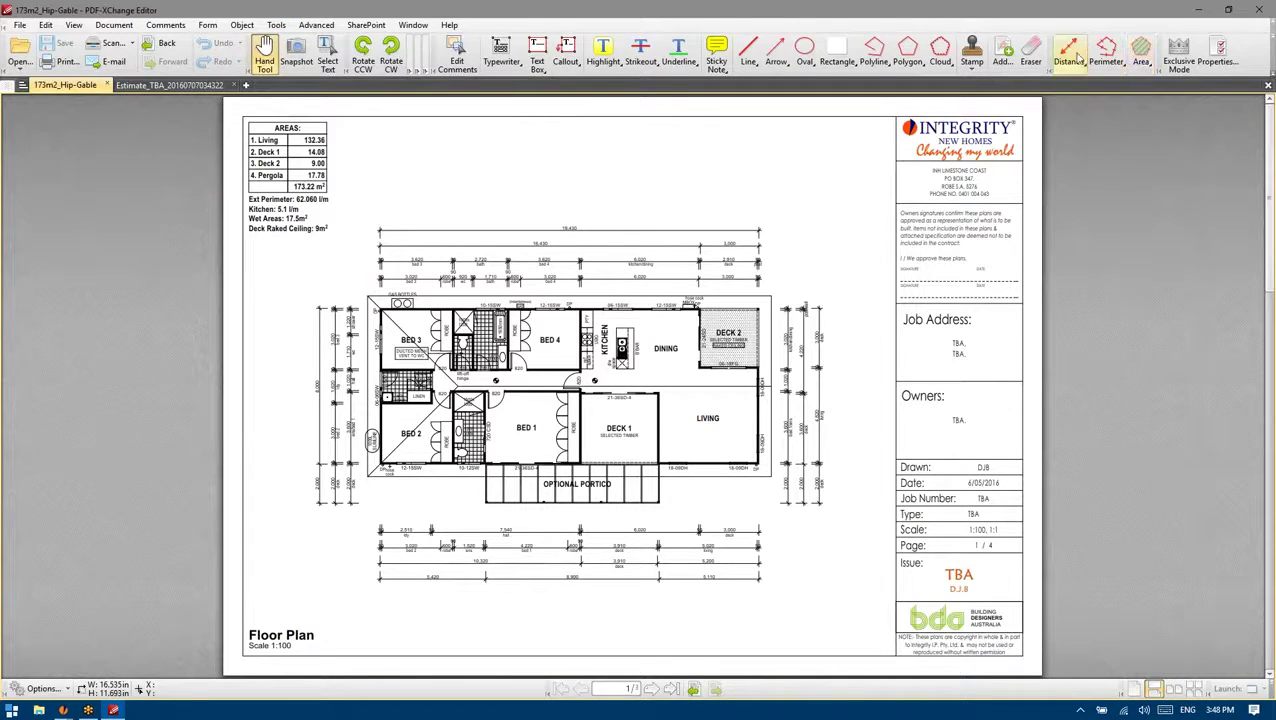
# Try out the Area measuring tool on a trial four-sided region above the floor plan, and delete that measurement
pyautogui.click(1143, 62)
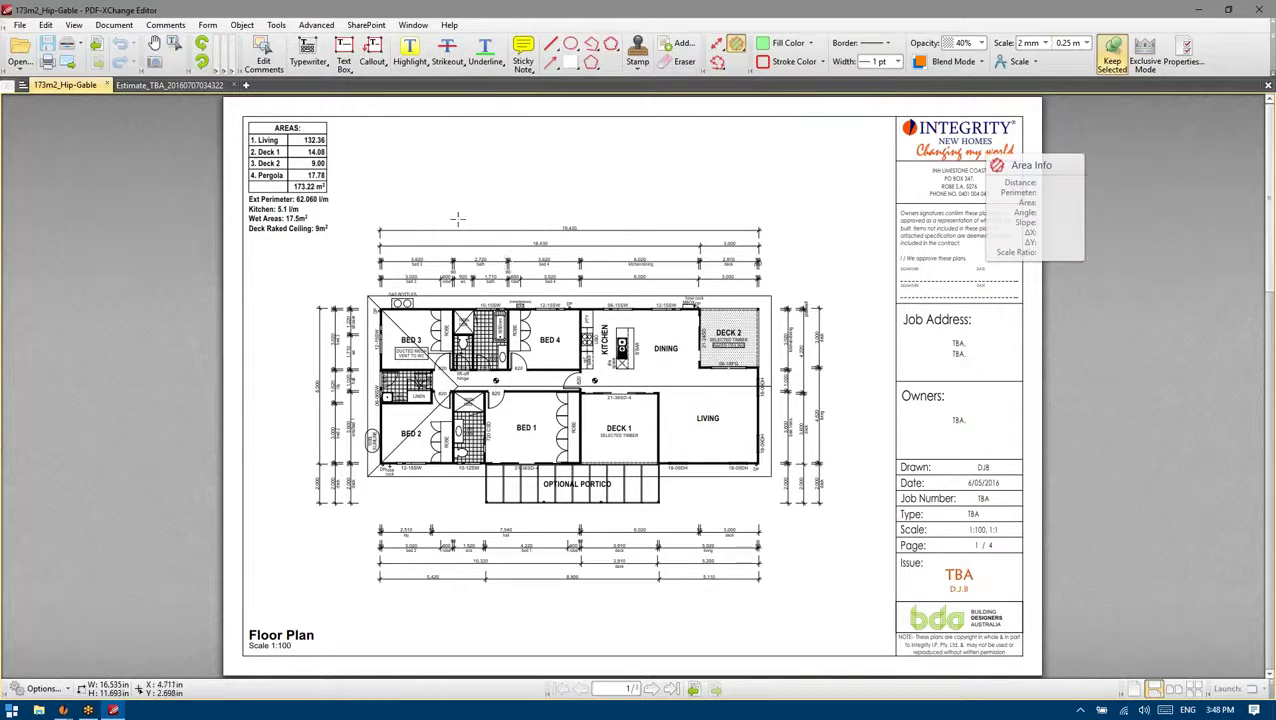
pyautogui.click(610, 268)
pyautogui.rightClick(545, 195)
pyautogui.click(587, 224)
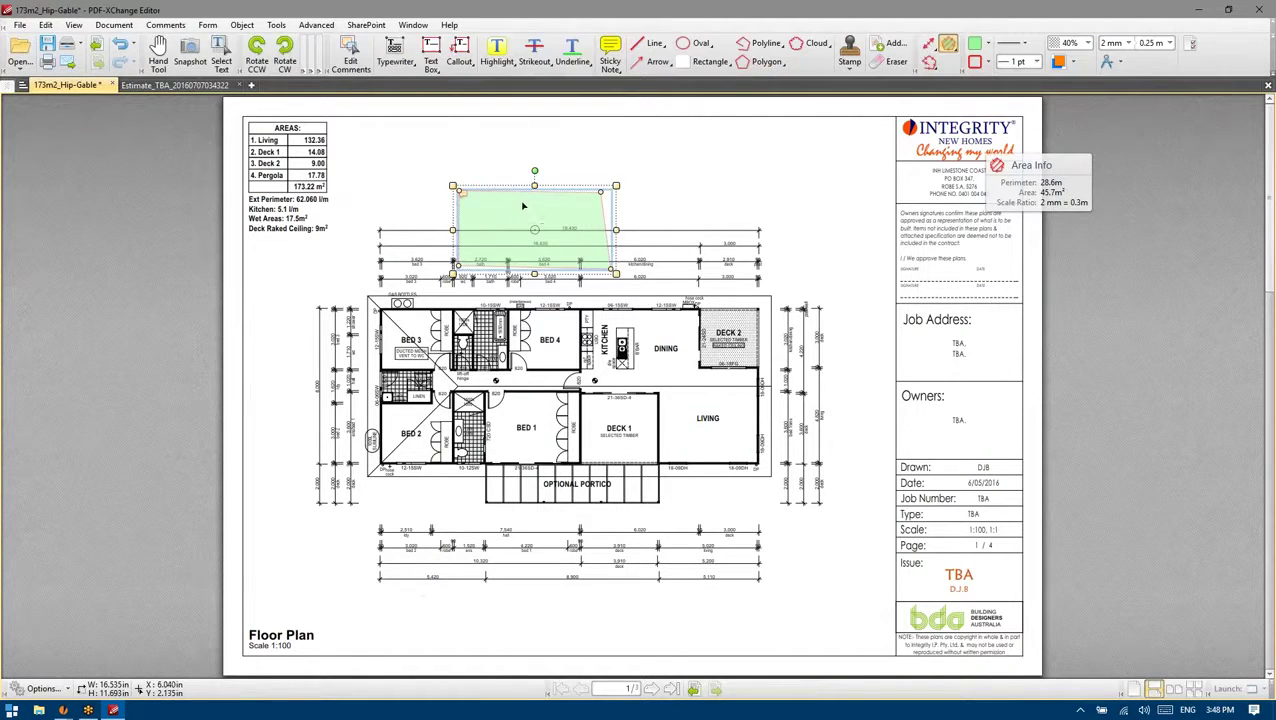
pyautogui.press('Delete')
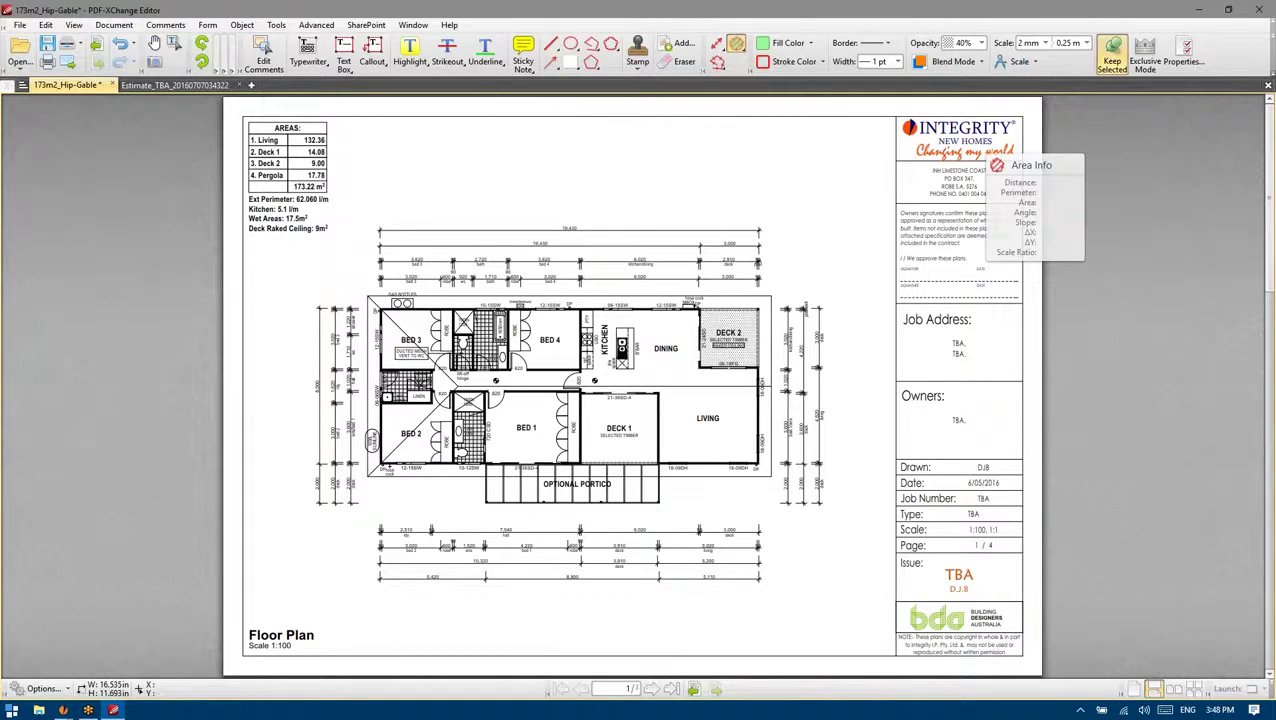
pyautogui.hotkey('ctrl', 'Tab')
pyautogui.hotkey('ctrl', 'Tab')
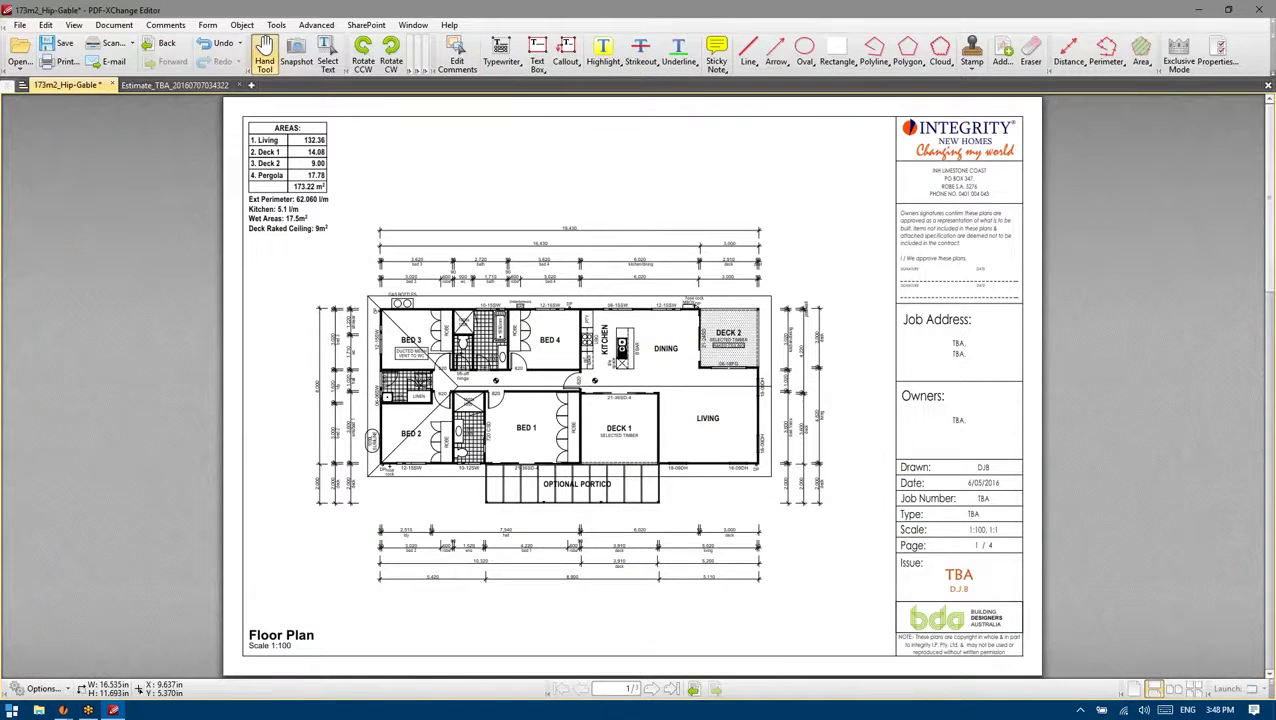
# Look through the plan pages and the generated estimate, and return to the iProx pricing inputs
pyautogui.scroll(-15, 1271, 200)
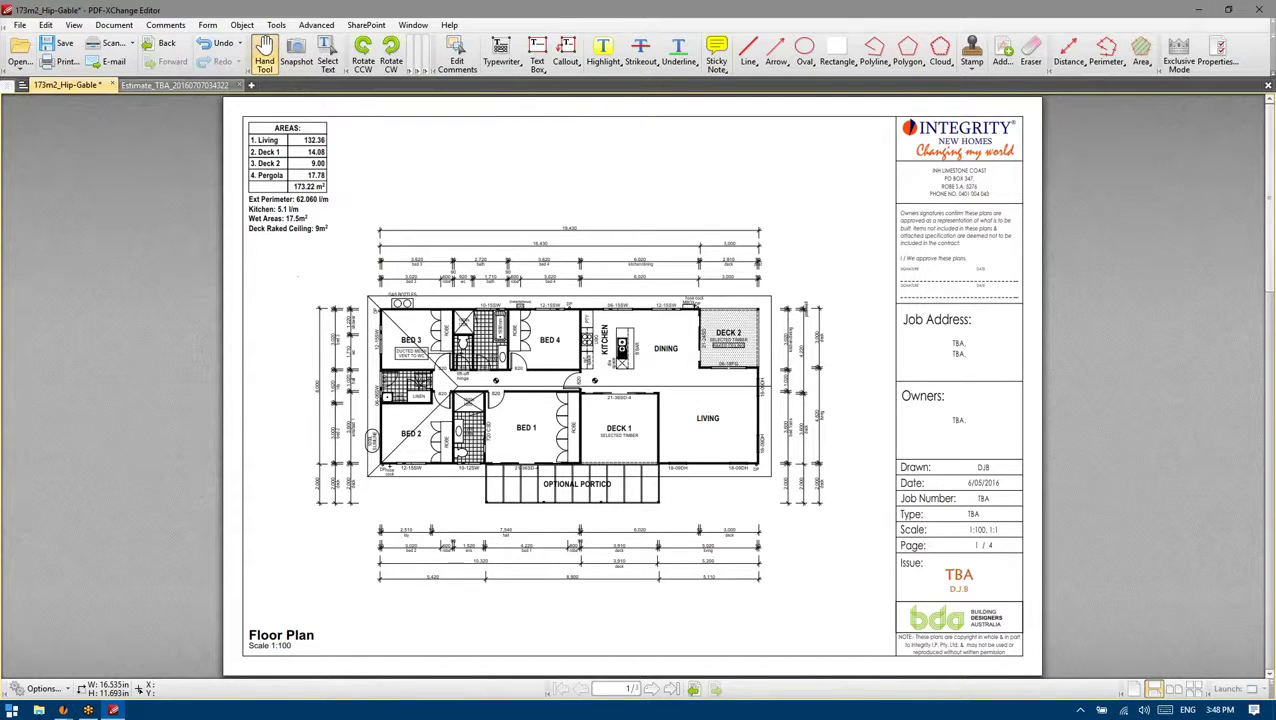
pyautogui.click(175, 85)
pyautogui.click(66, 85)
pyautogui.click(1200, 10)
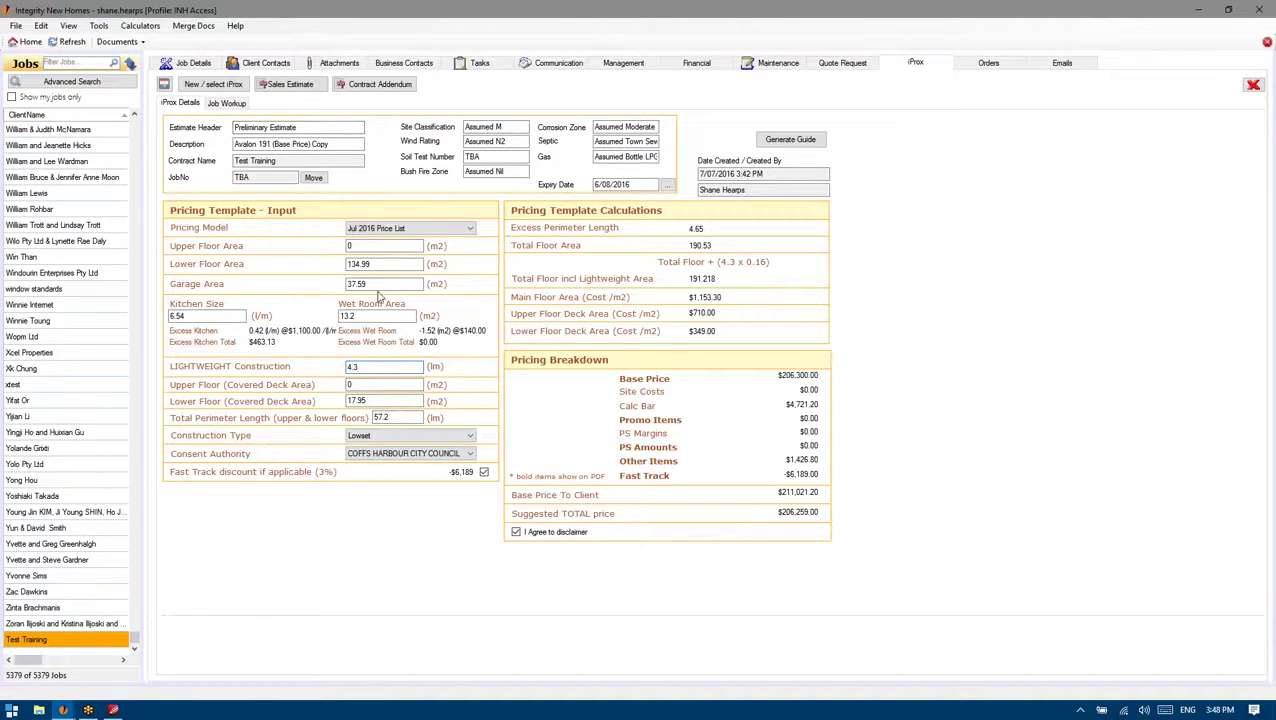
# Look up the Living area on the 173m2_Hip-Gable floor plan and set the estimate's Lower Floor Area to 132.36 m2
pyautogui.click(398, 263)
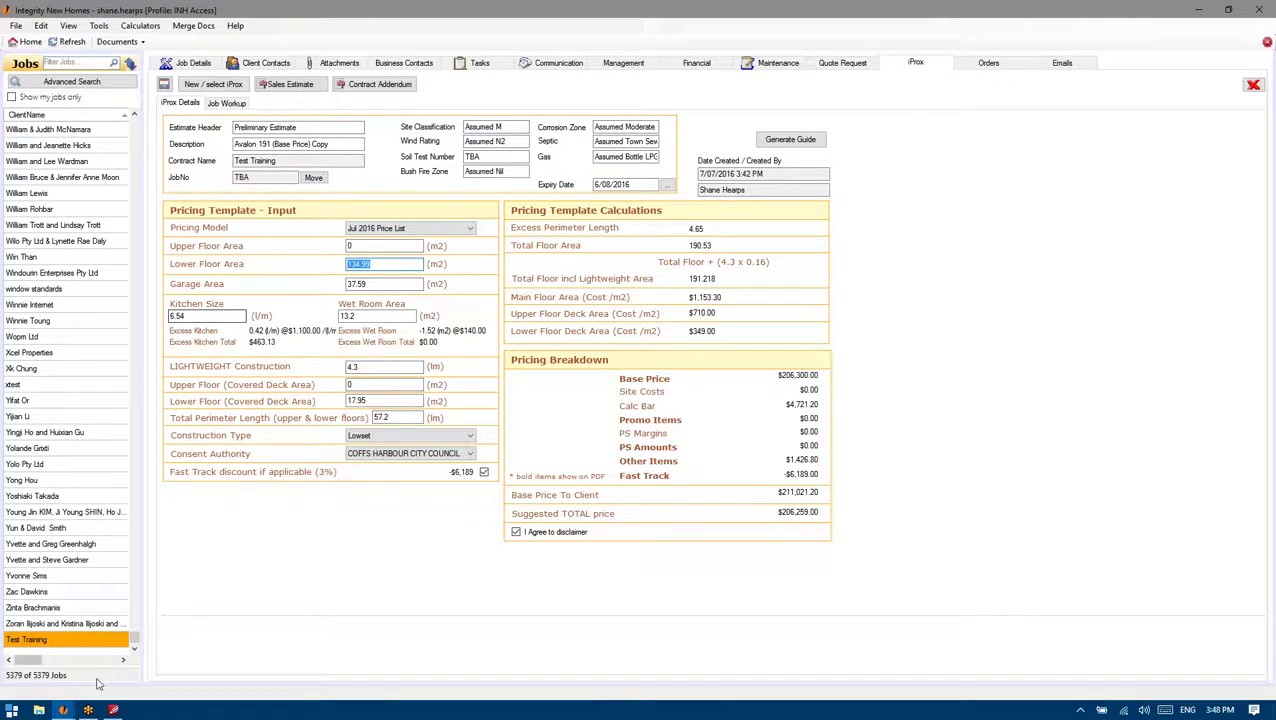
pyautogui.click(113, 710)
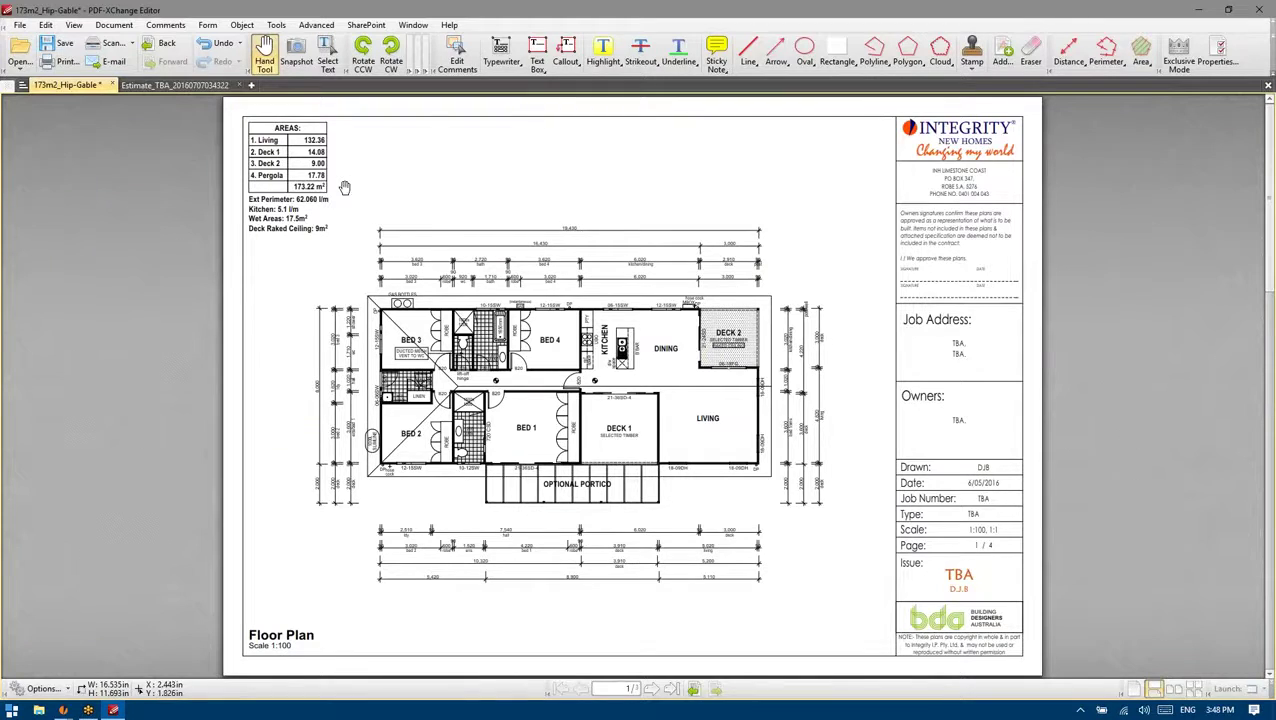
pyautogui.scroll(-5, 573, 406)
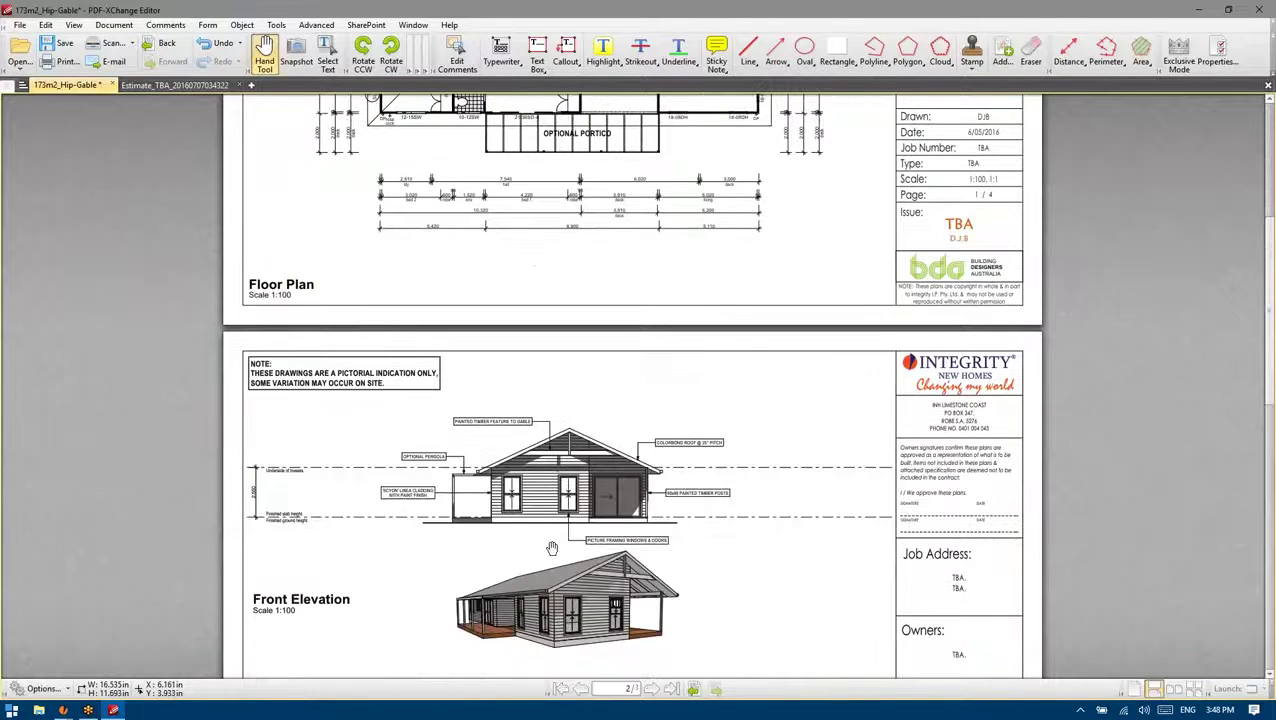
pyautogui.scroll(4, 551, 548)
pyautogui.scroll(-8, 655, 603)
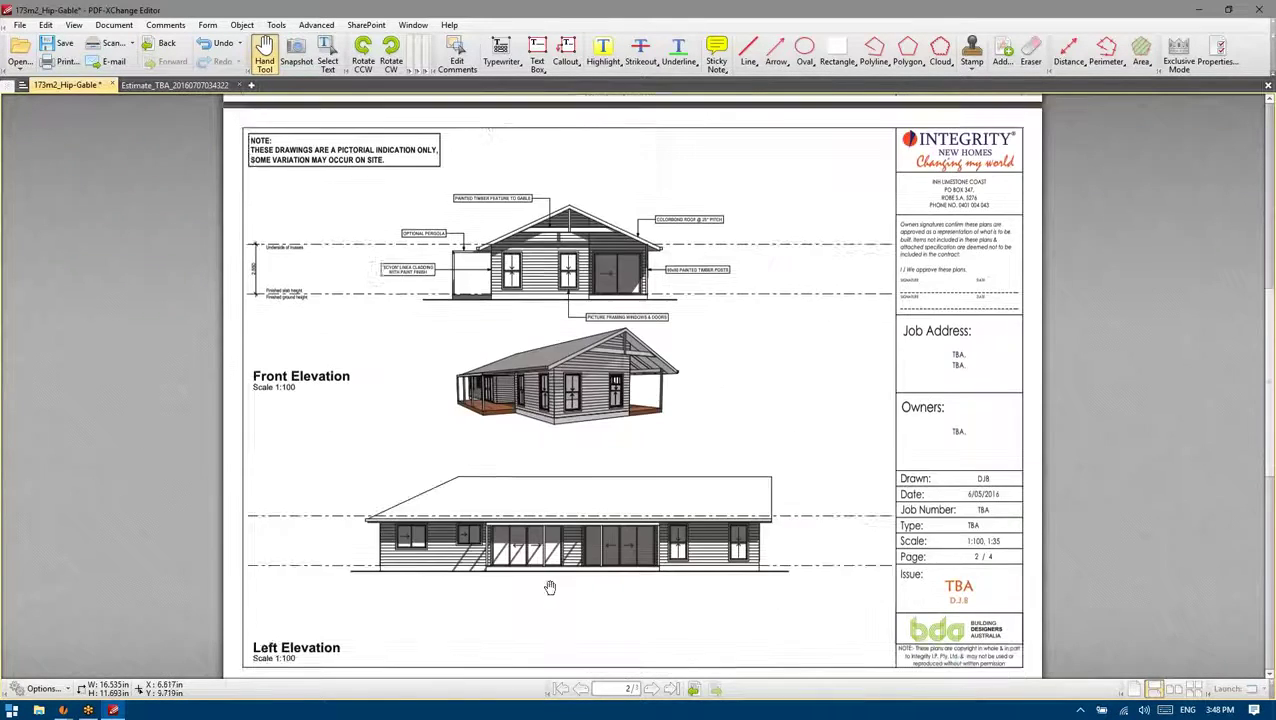
pyautogui.scroll(7, 507, 618)
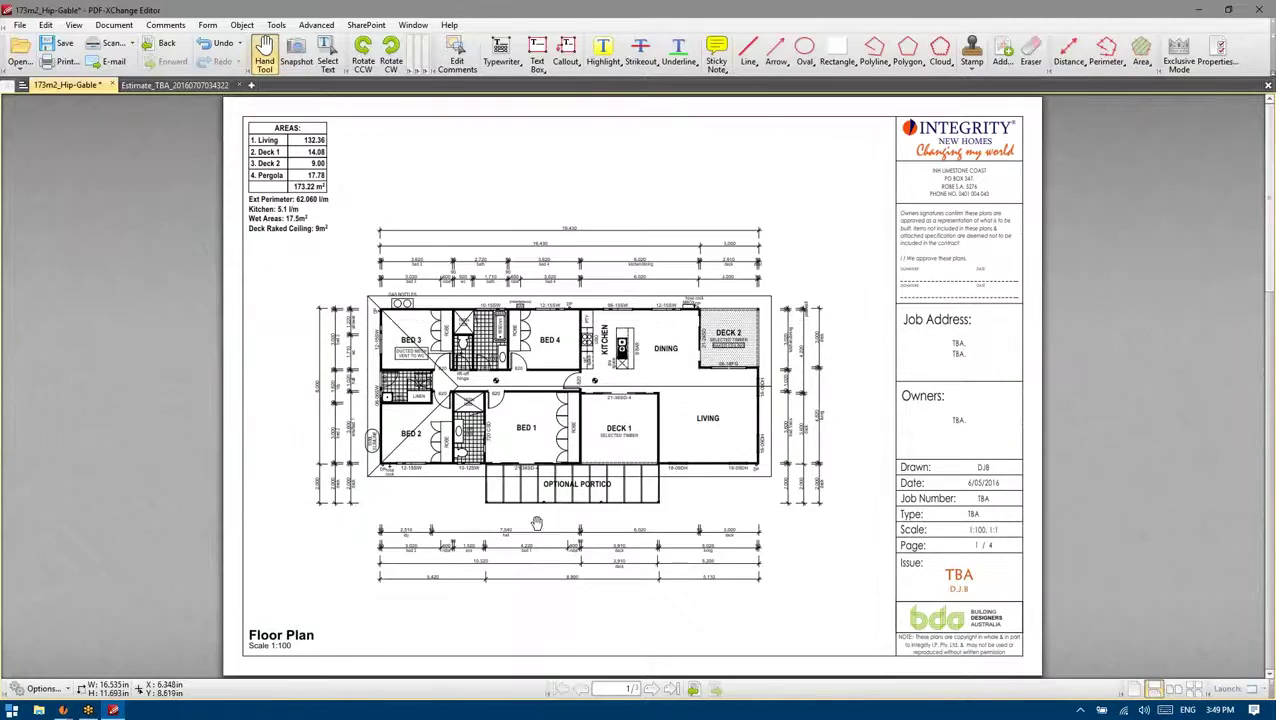
pyautogui.scroll(3, 345, 171)
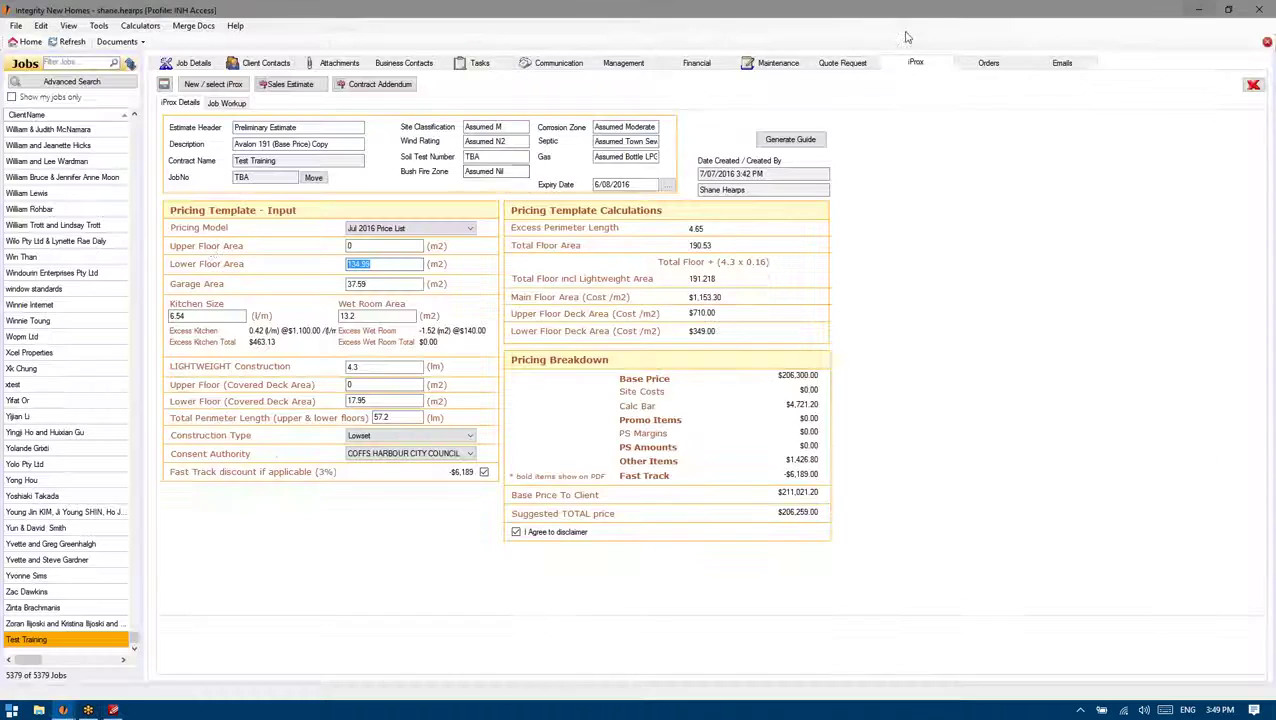
pyautogui.click(1199, 9)
pyautogui.click(113, 710)
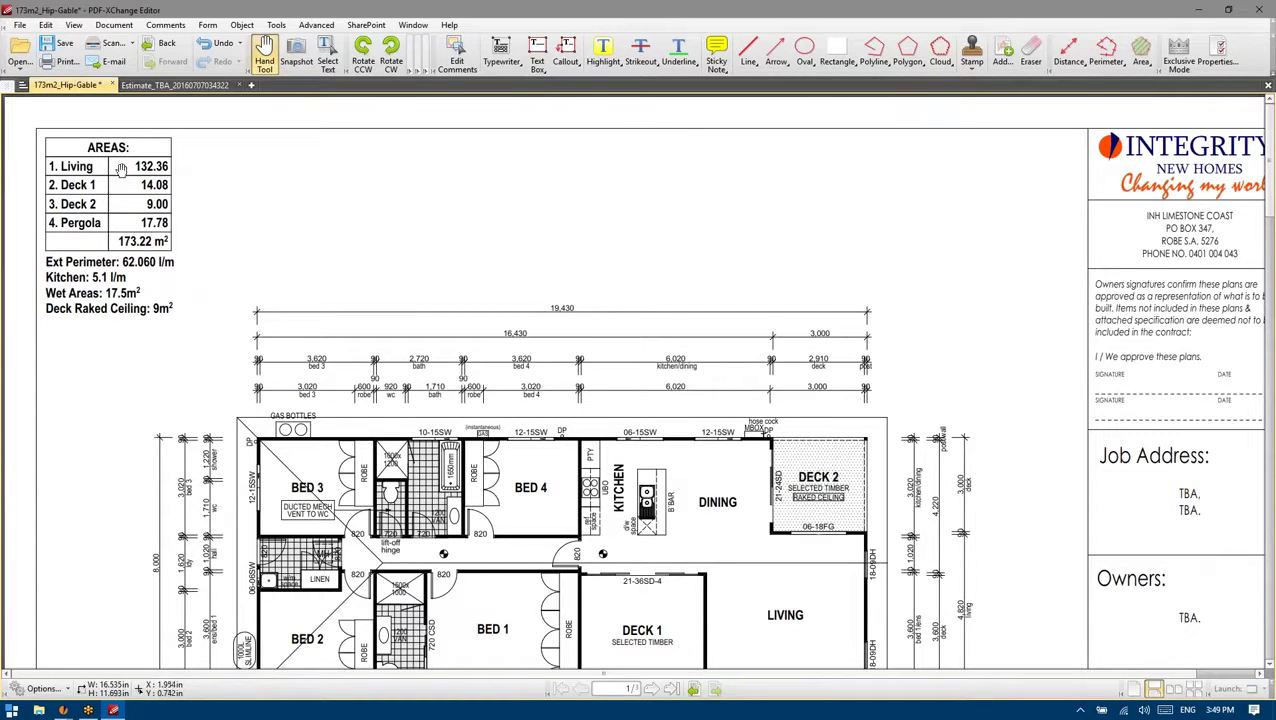
pyautogui.click(1201, 8)
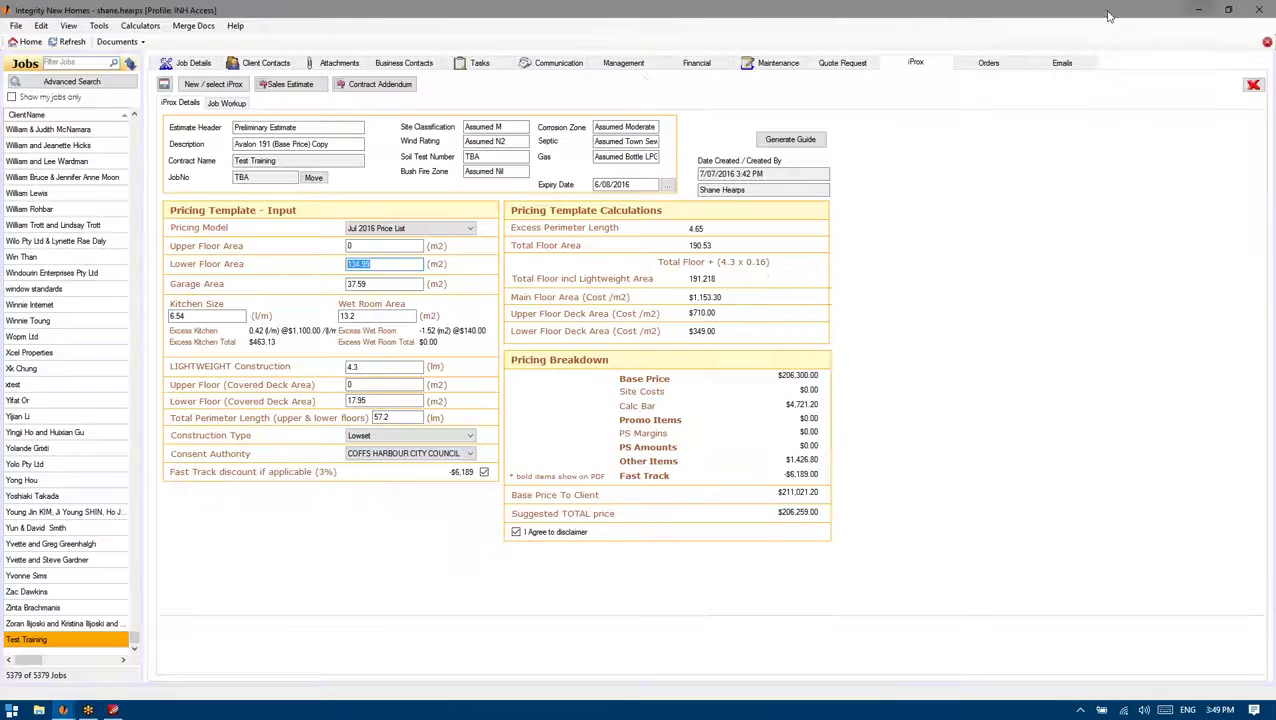
pyautogui.write('13')
# Check the floor plan for a garage and set the estimate's Garage Area to 0 m2
pyautogui.click(113, 710)
pyautogui.scroll(-5, 646, 507)
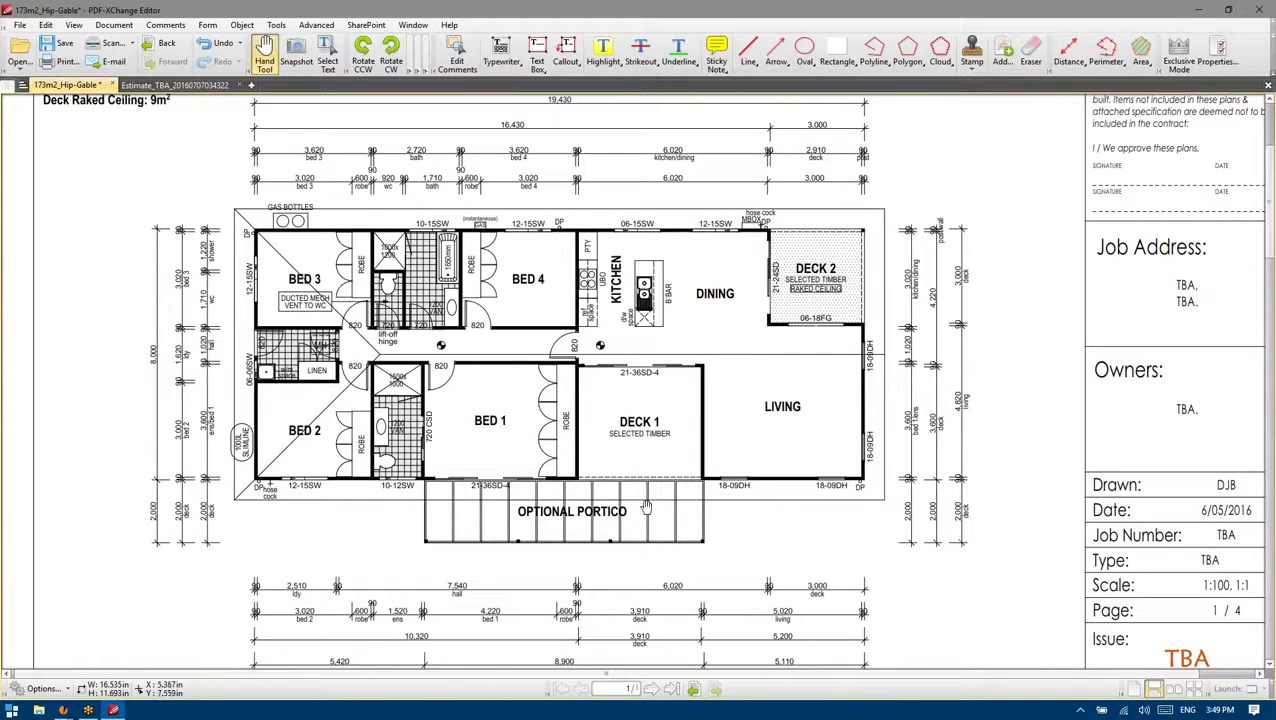
pyautogui.click(1199, 9)
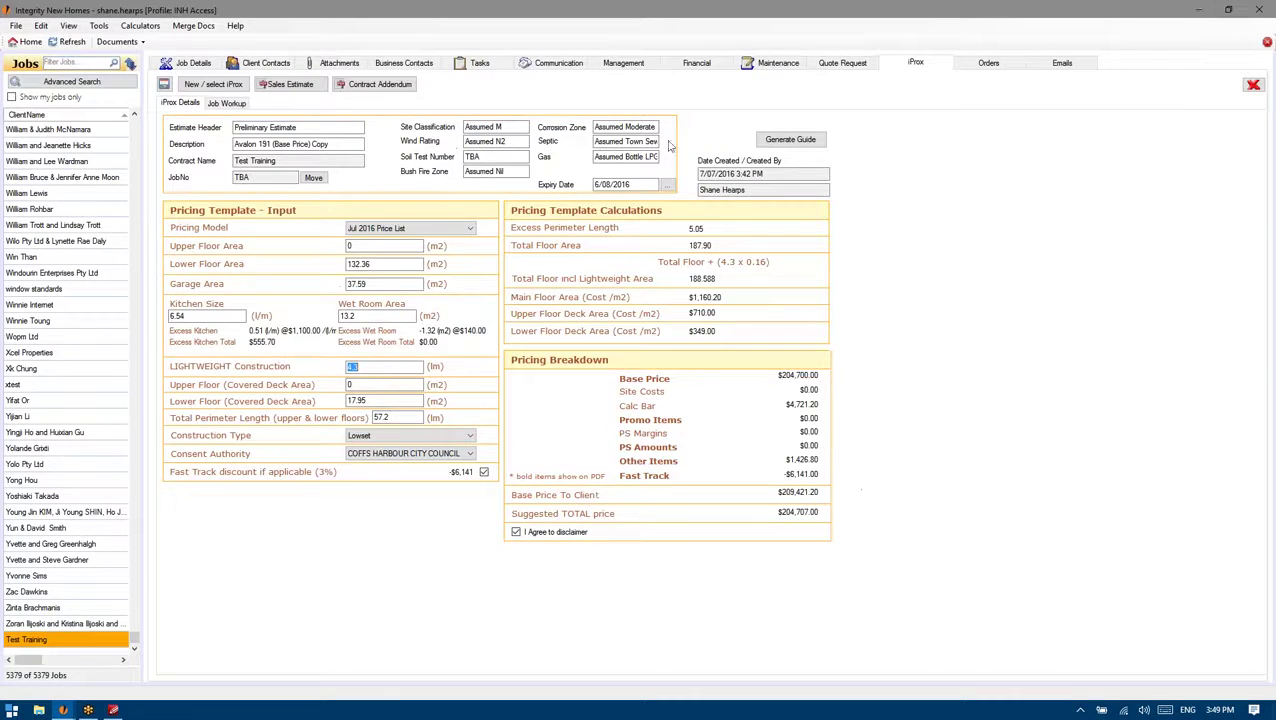
pyautogui.click(389, 286)
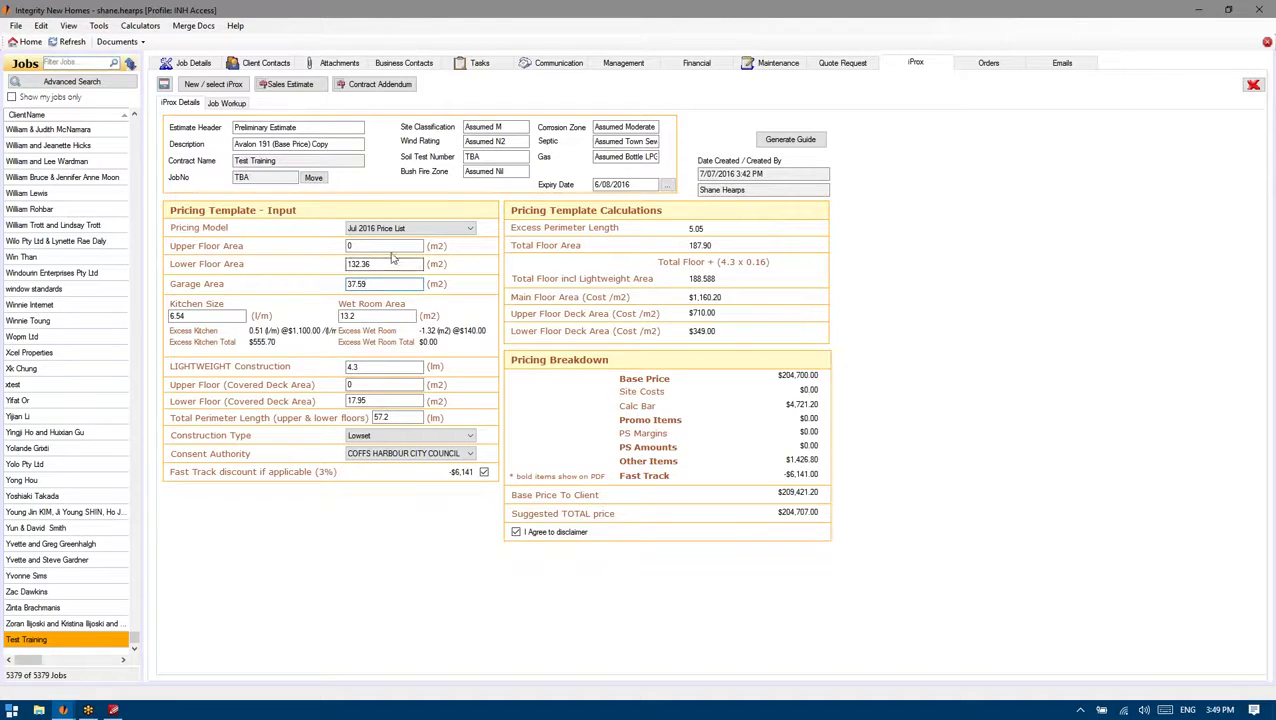
pyautogui.click(383, 285)
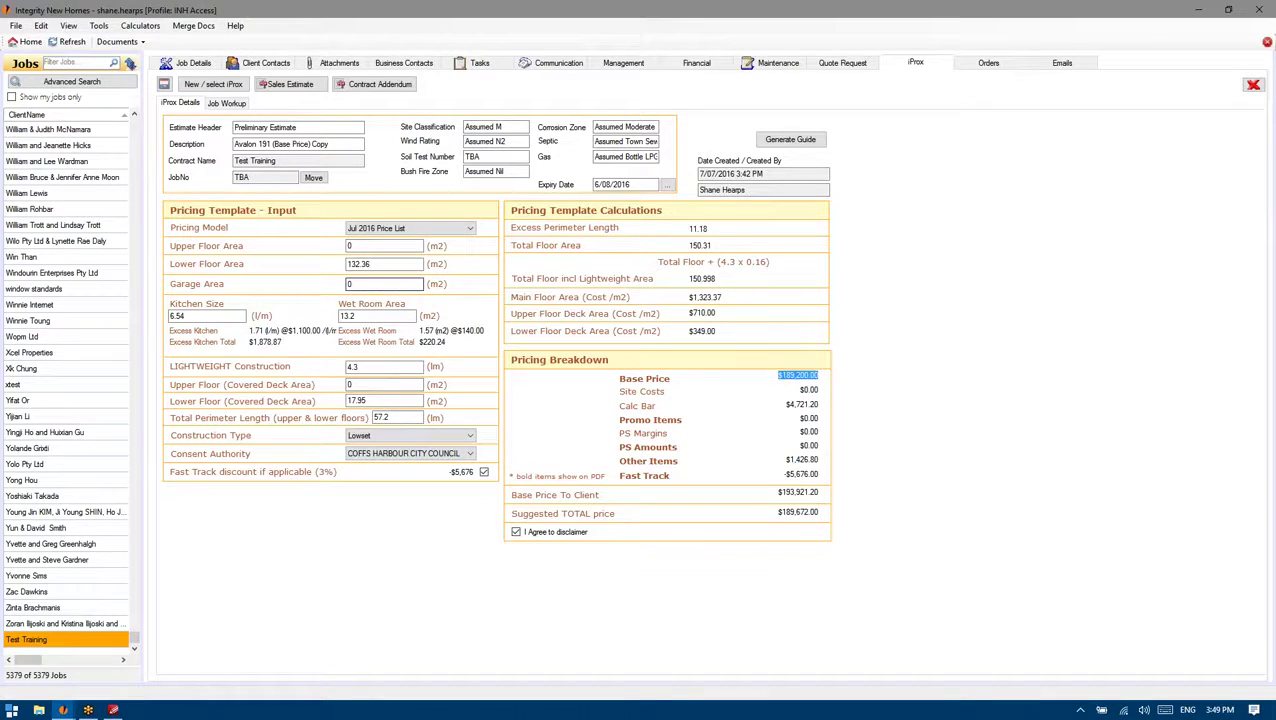
# Look up the kitchen length in the plan's notes and set the estimate's Kitchen Size to 5.1 l/m
pyautogui.click(200, 315)
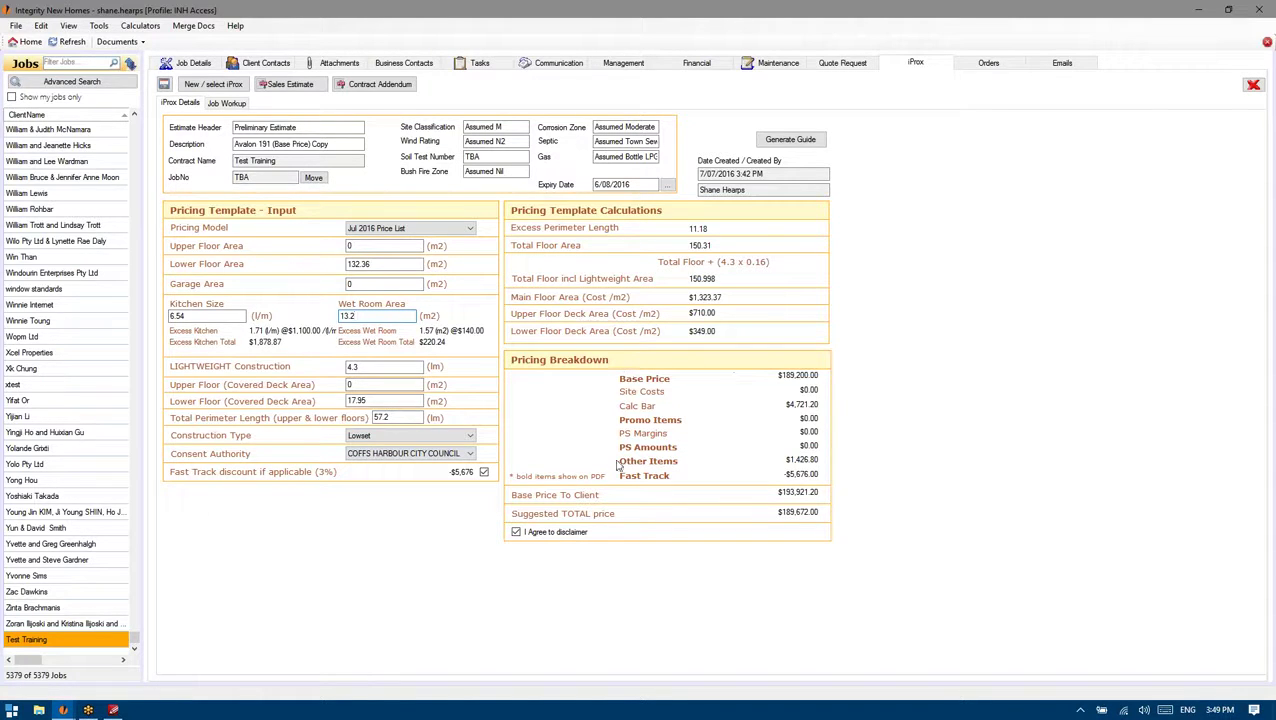
pyautogui.click(383, 284)
pyautogui.click(113, 710)
pyautogui.scroll(1, 75, 207)
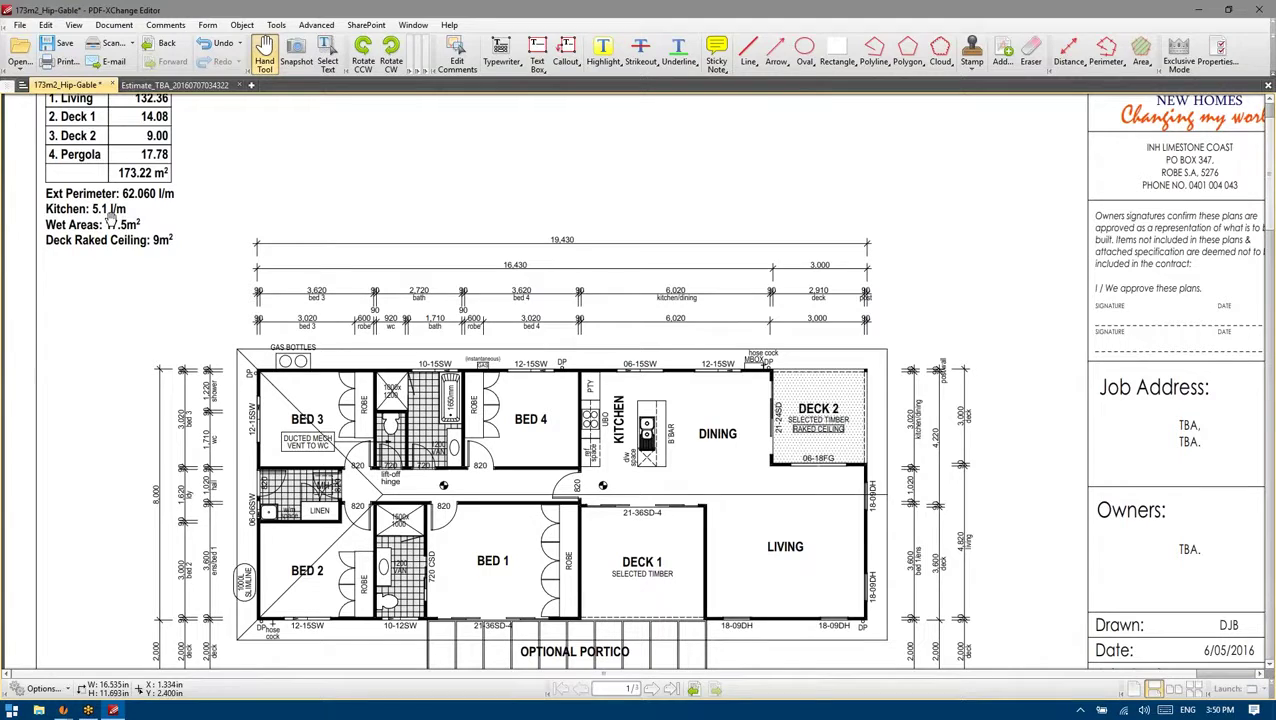
pyautogui.hotkey('alt', 'Tab')
pyautogui.press('Tab')
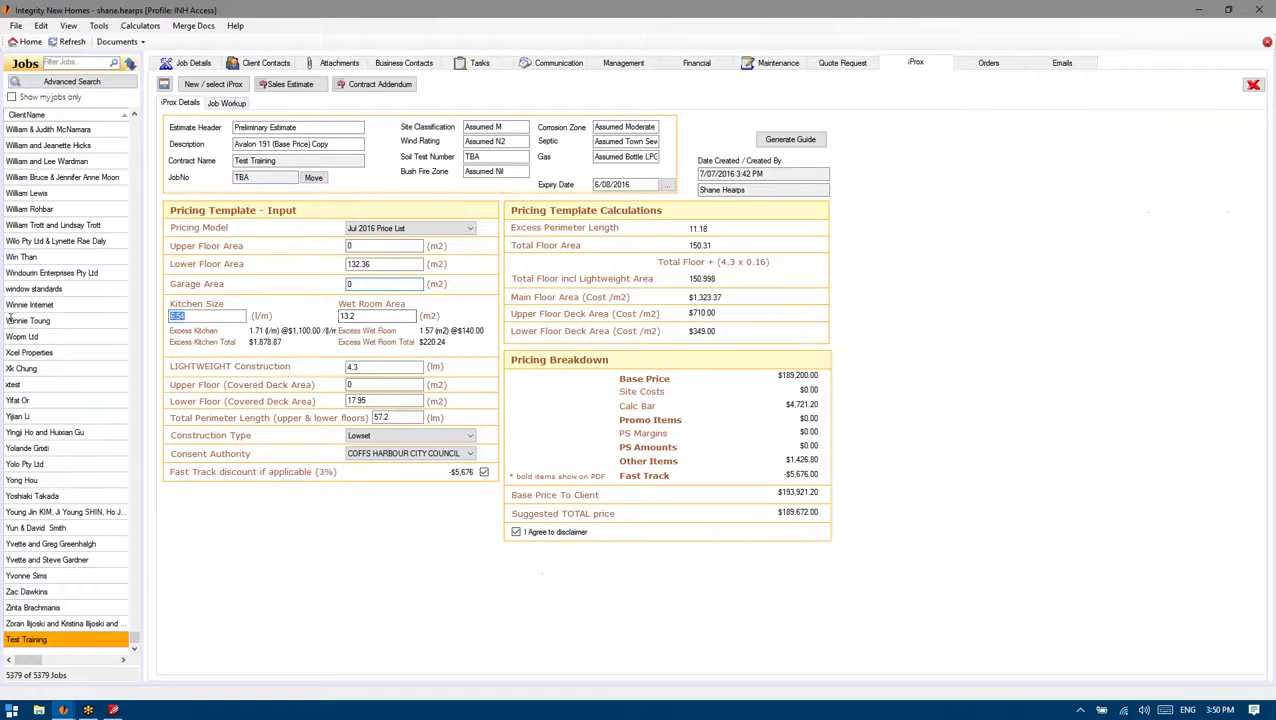
pyautogui.write('5')
# Review the kitchen and wet areas on the floor plan, and set the estimate's Wet Room Area to 17.5 m2
pyautogui.click(113, 710)
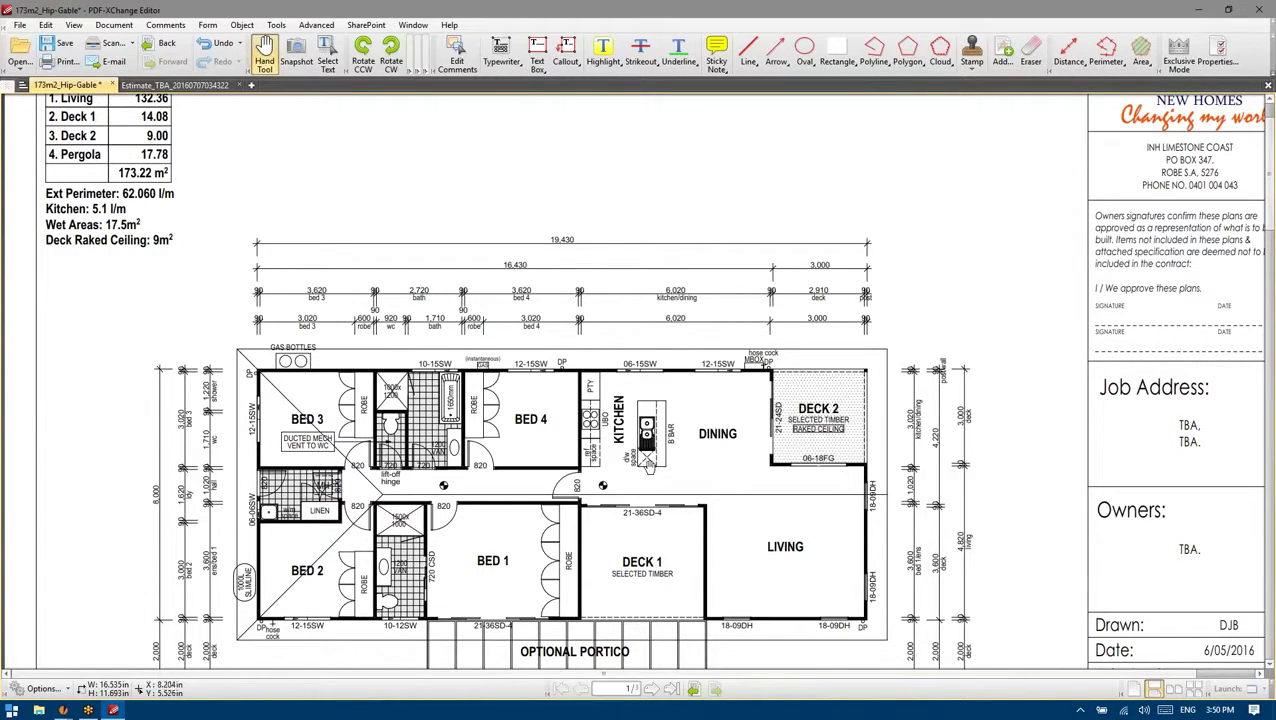
pyautogui.moveTo(641, 400)
pyautogui.mouseDown()
pyautogui.moveTo(653, 440)
pyautogui.moveTo(613, 430)
pyautogui.mouseUp()
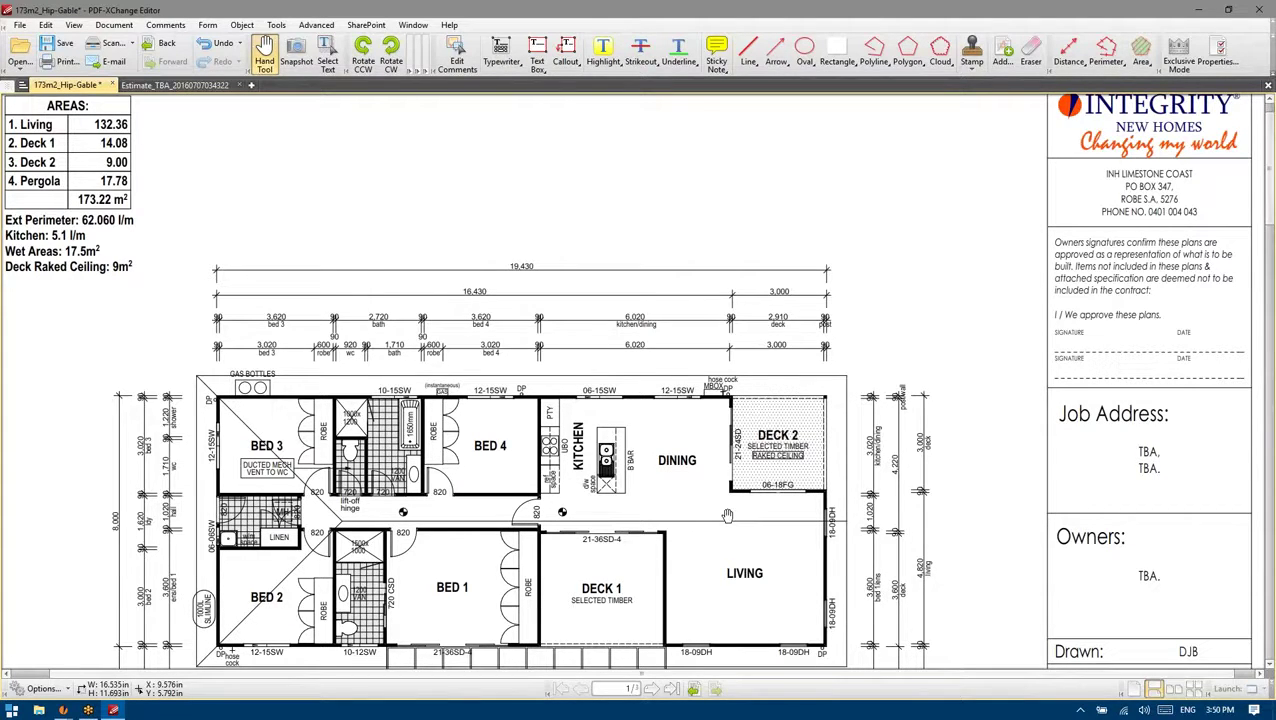
pyautogui.moveTo(613, 306); pyautogui.dragTo(621, 316)
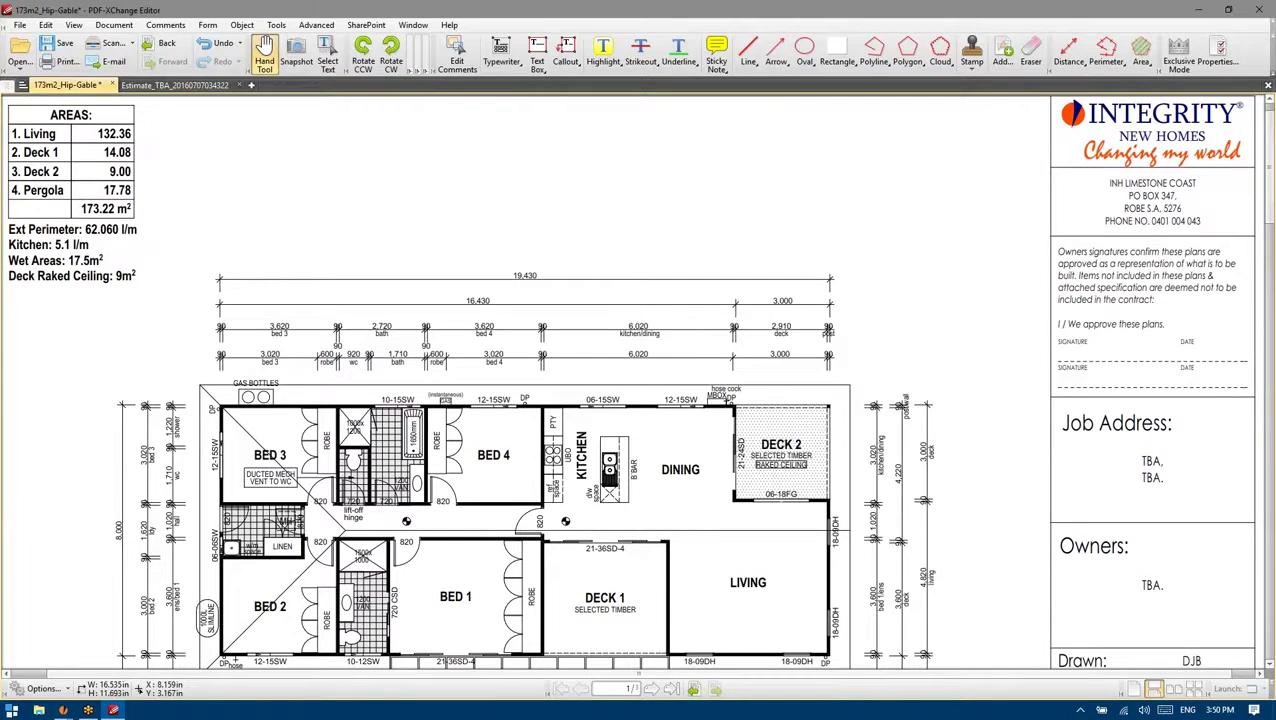
pyautogui.moveTo(83, 264); pyautogui.dragTo(120, 288)
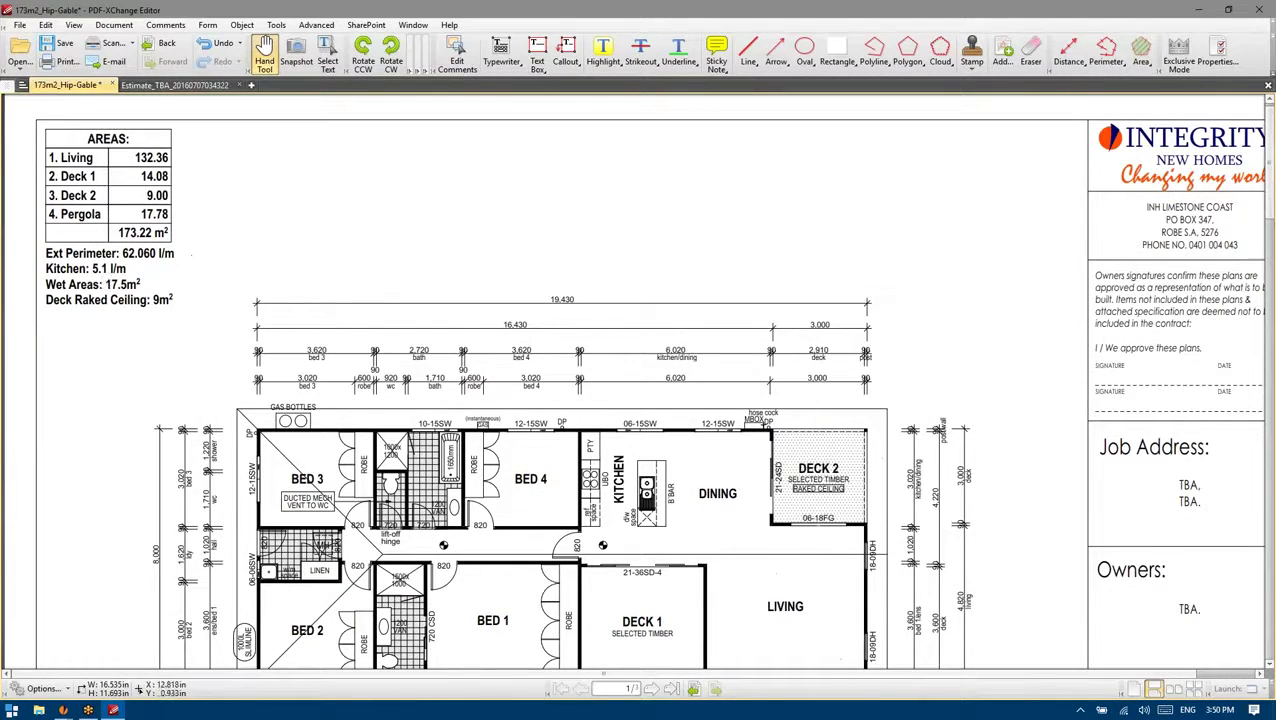
pyautogui.click(1199, 9)
pyautogui.click(357, 315)
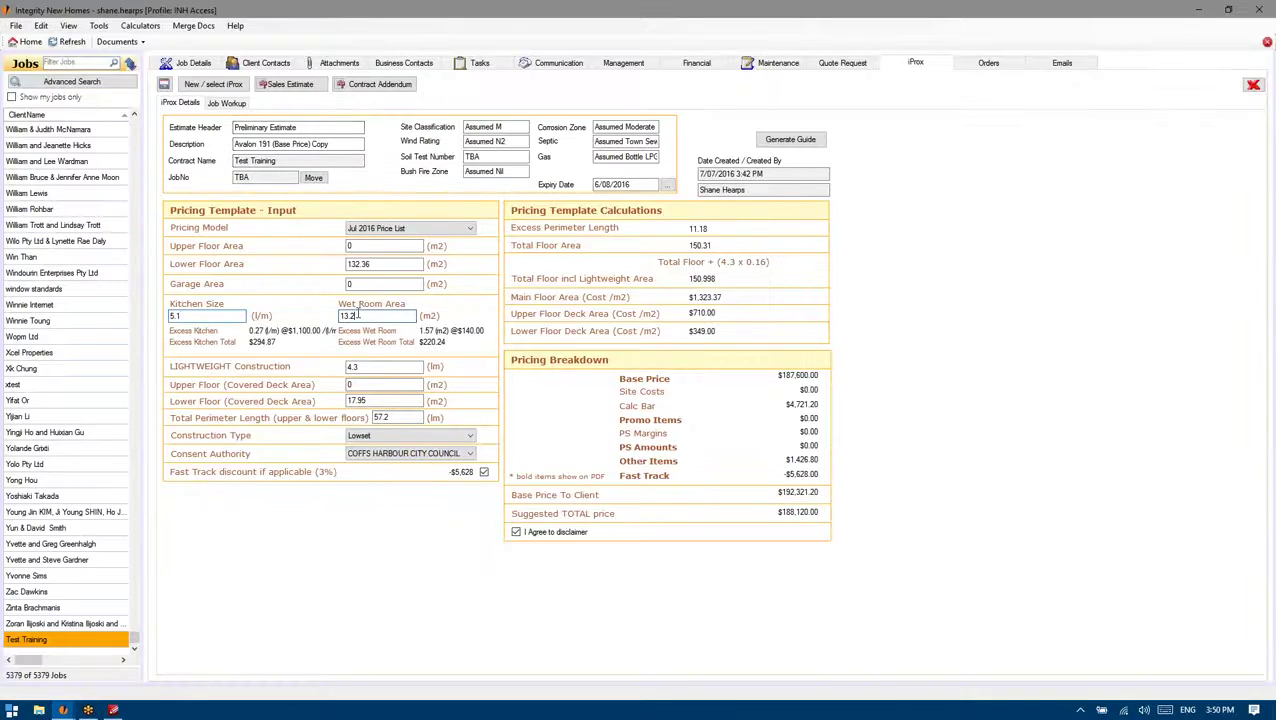
pyautogui.click(113, 710)
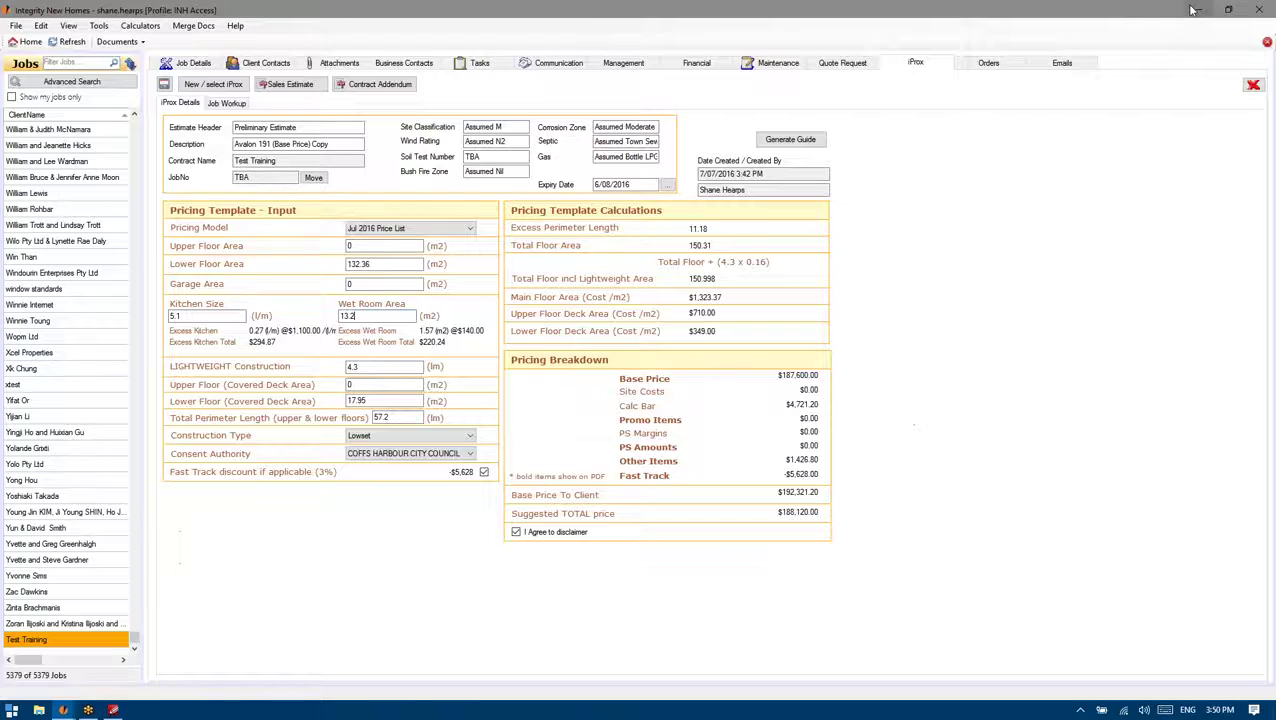
pyautogui.click(1199, 9)
pyautogui.press('BackSpace')
pyautogui.press('BackSpace')
pyautogui.press('BackSpace')
pyautogui.press('BackSpace')
pyautogui.write('17.5')
pyautogui.press('Tab')
# Check the cladding and external perimeter on the plan, and enter 60.06 lm for LIGHTWEIGHT Construction and 62.06 lm for Total Perimeter Length
pyautogui.click(113, 712)
pyautogui.scroll(-2, 653, 381)
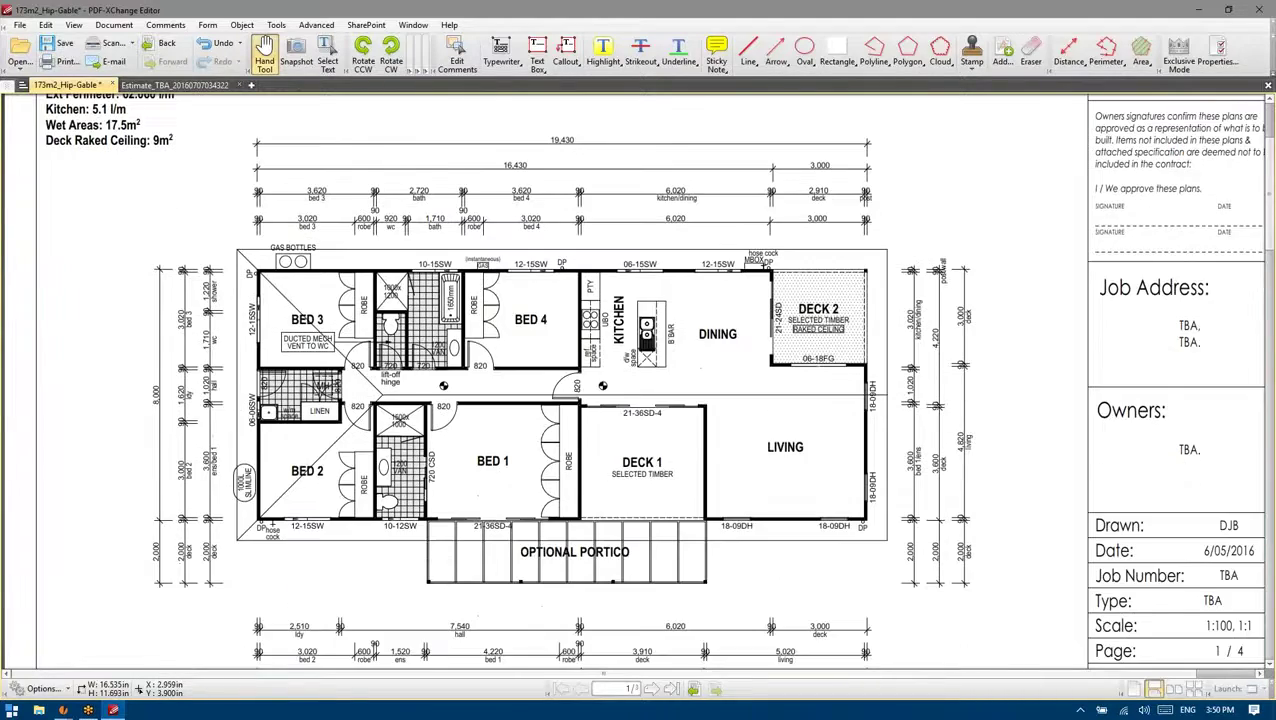
pyautogui.scroll(-4, 566, 566)
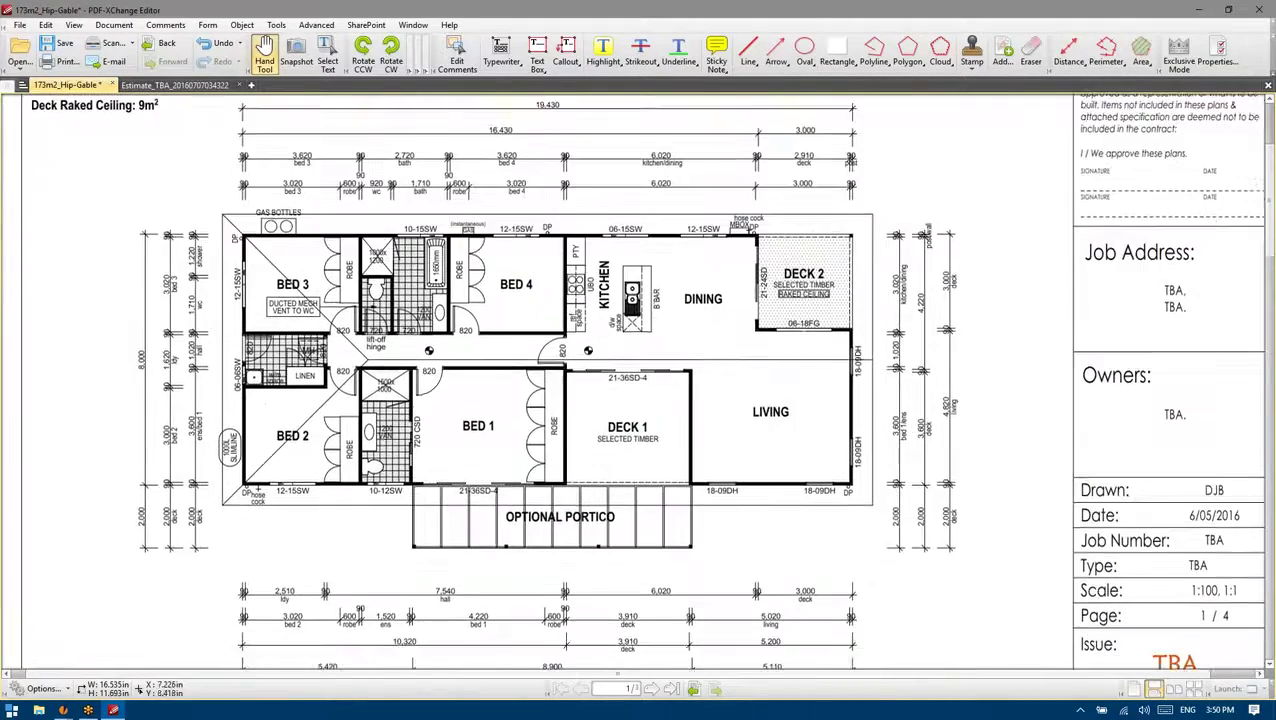
pyautogui.scroll(-10, 566, 566)
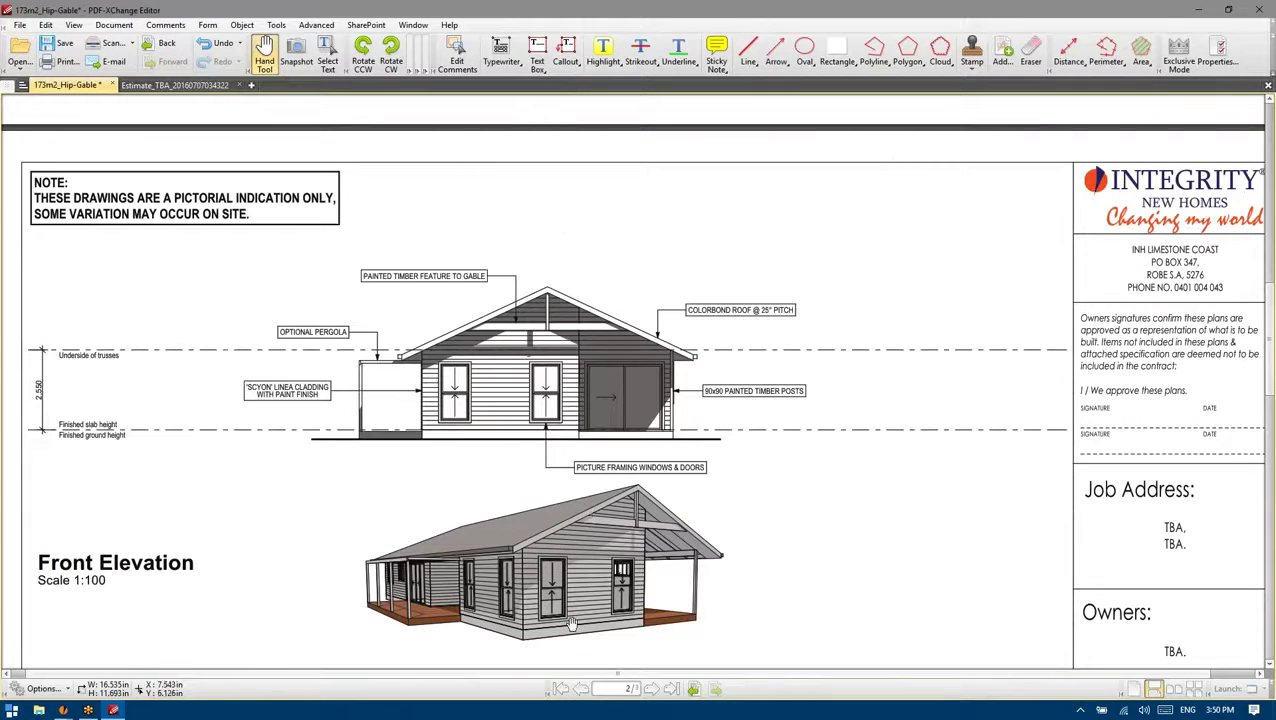
pyautogui.scroll(12, 530, 591)
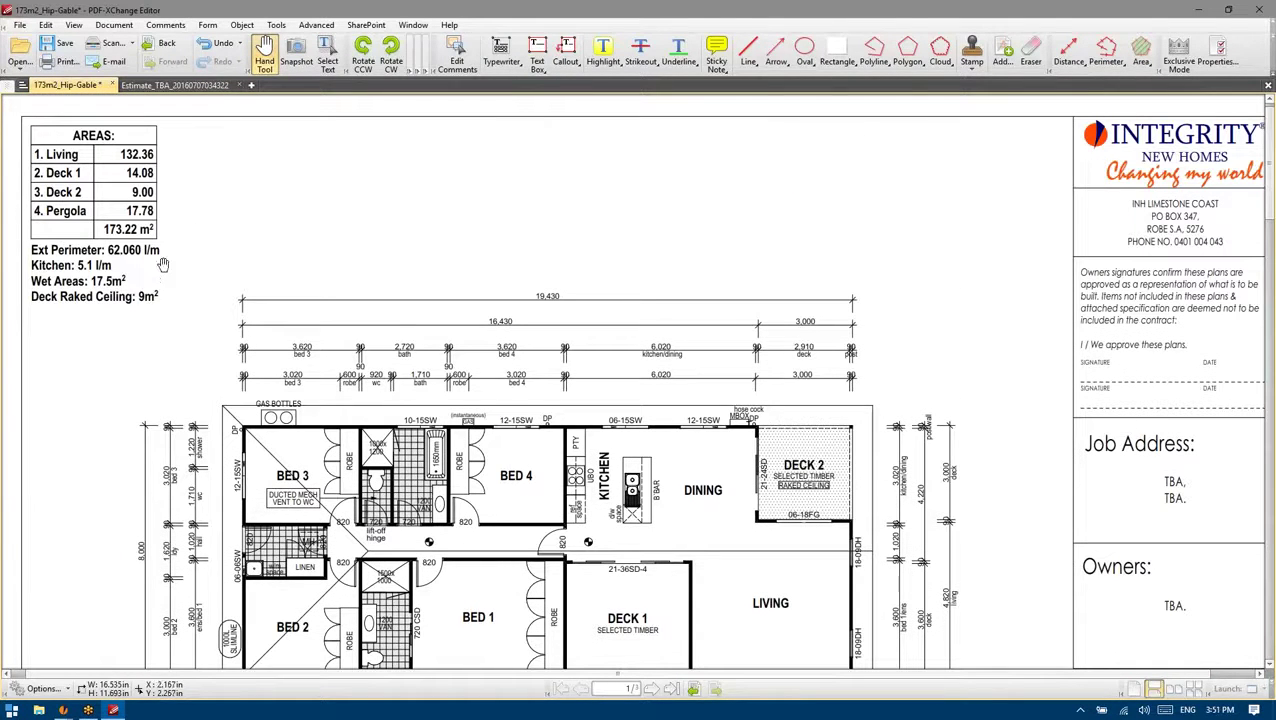
pyautogui.scroll(-1, 332, 323)
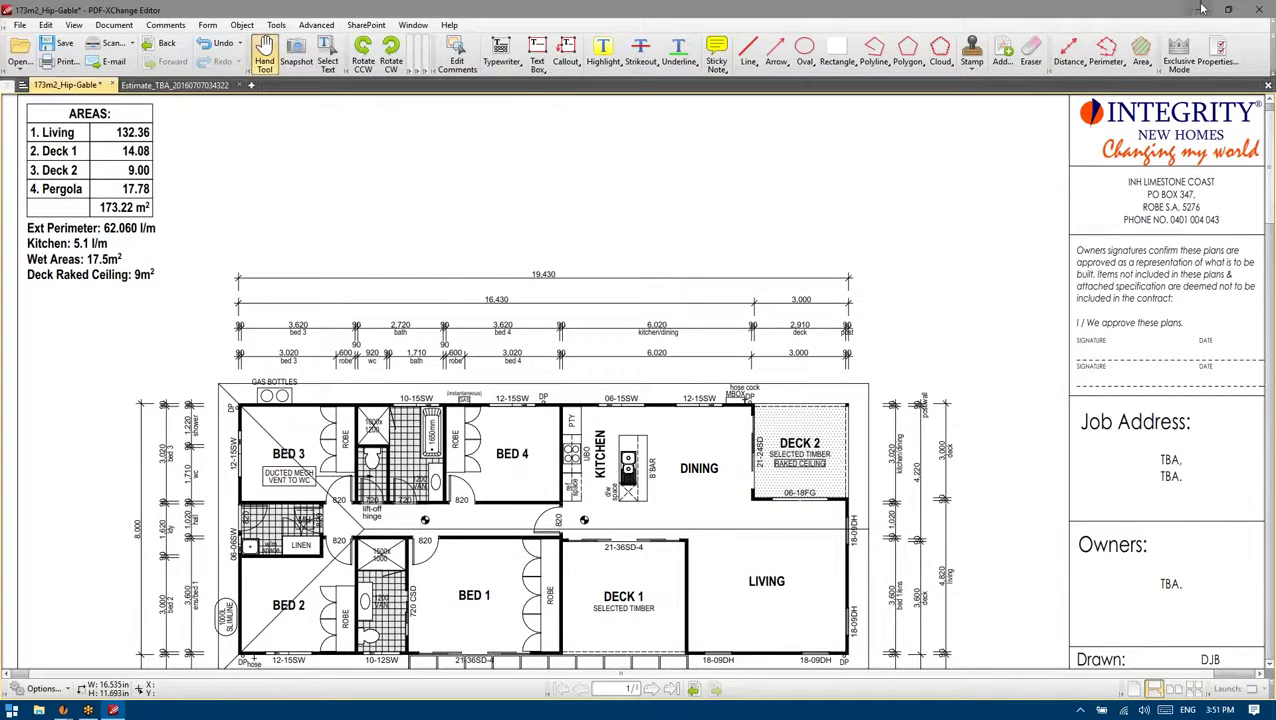
pyautogui.click(1200, 9)
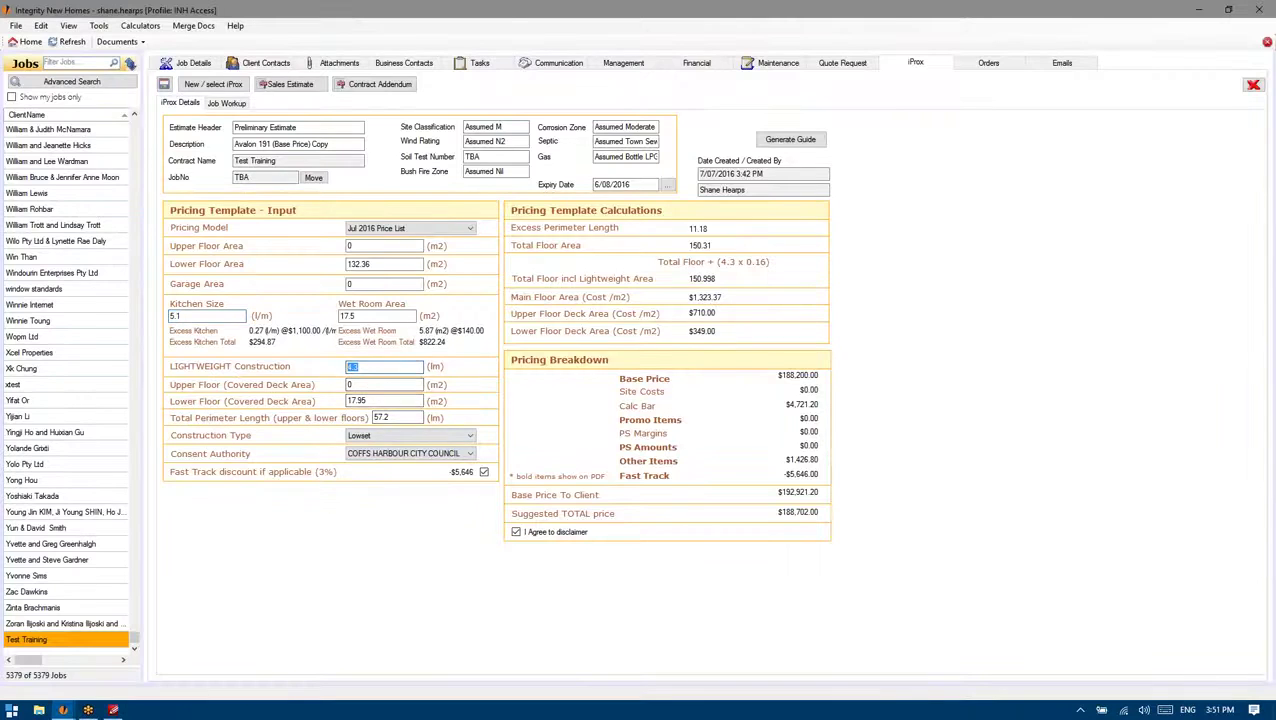
pyautogui.press('Tab')
pyautogui.press('Tab')
pyautogui.press('Tab')
pyautogui.write('62')
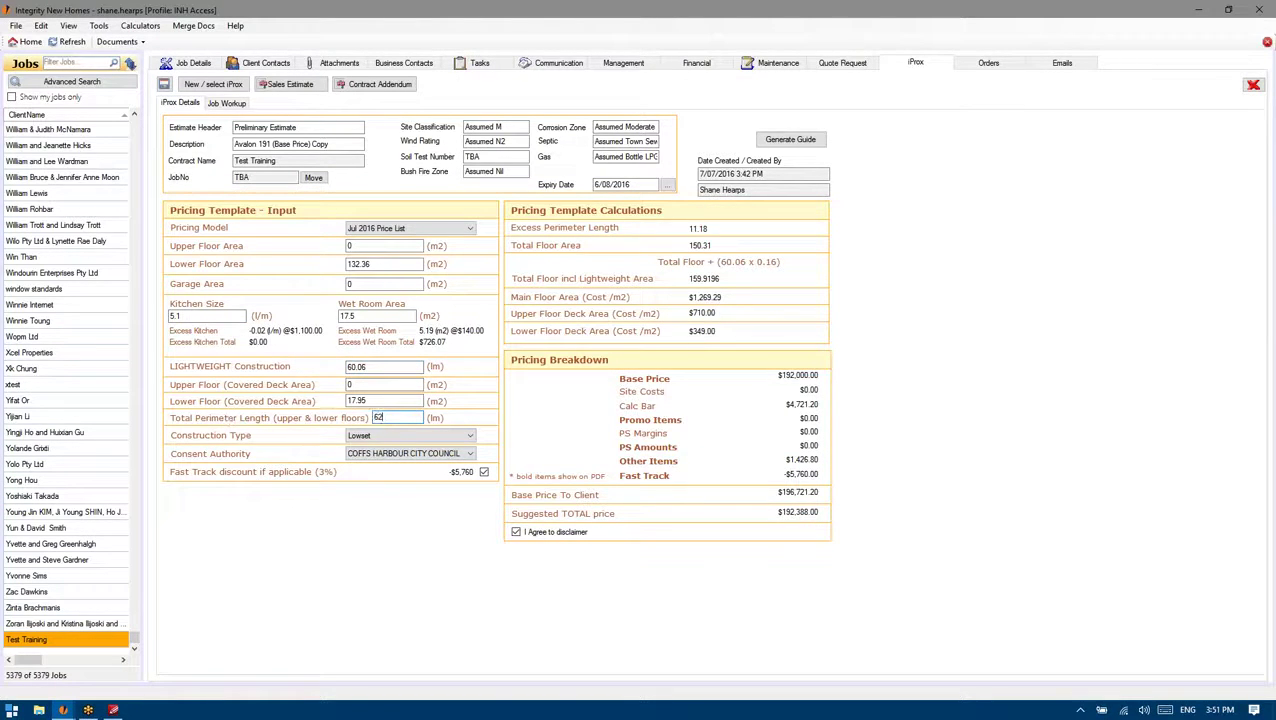
pyautogui.write('.06')
# Return to the LIGHTWEIGHT Construction value and examine the external perimeter note and outer walls on the floor plan
pyautogui.hotkey('shift', 'Tab')
pyautogui.hotkey('shift', 'Tab')
pyautogui.hotkey('shift', 'Tab')
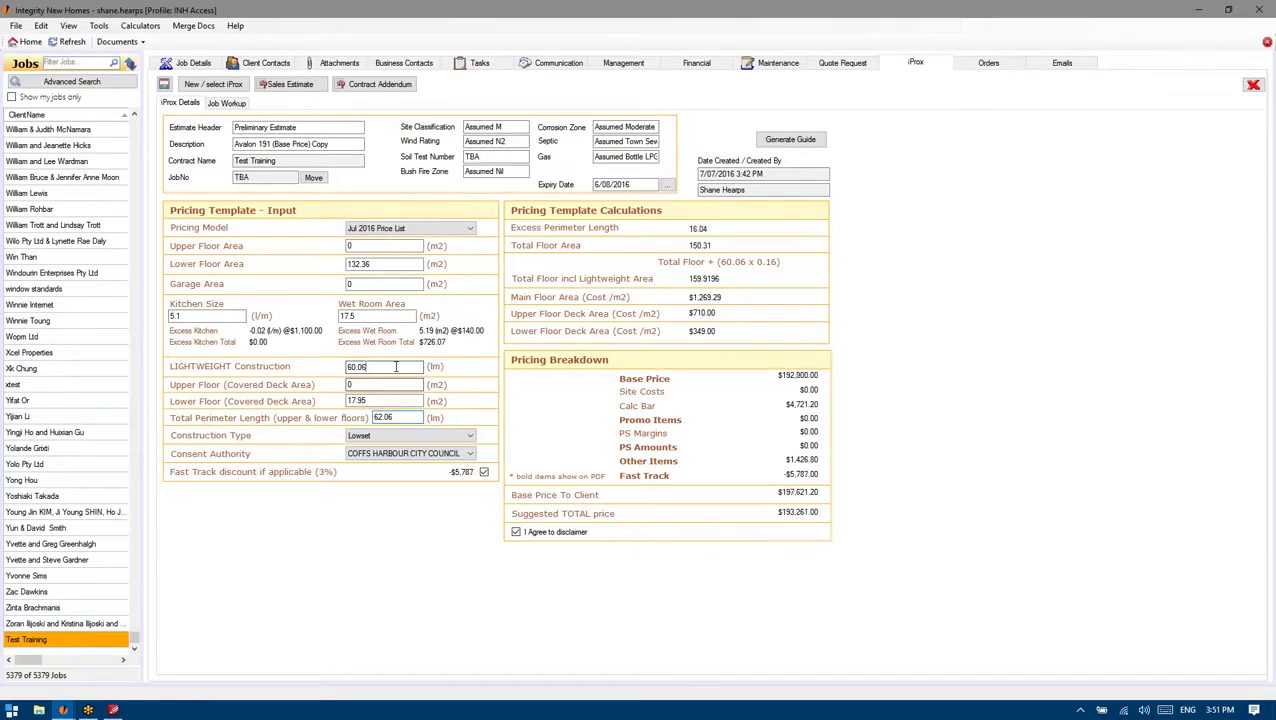
pyautogui.click(114, 710)
pyautogui.scroll(-3, 518, 297)
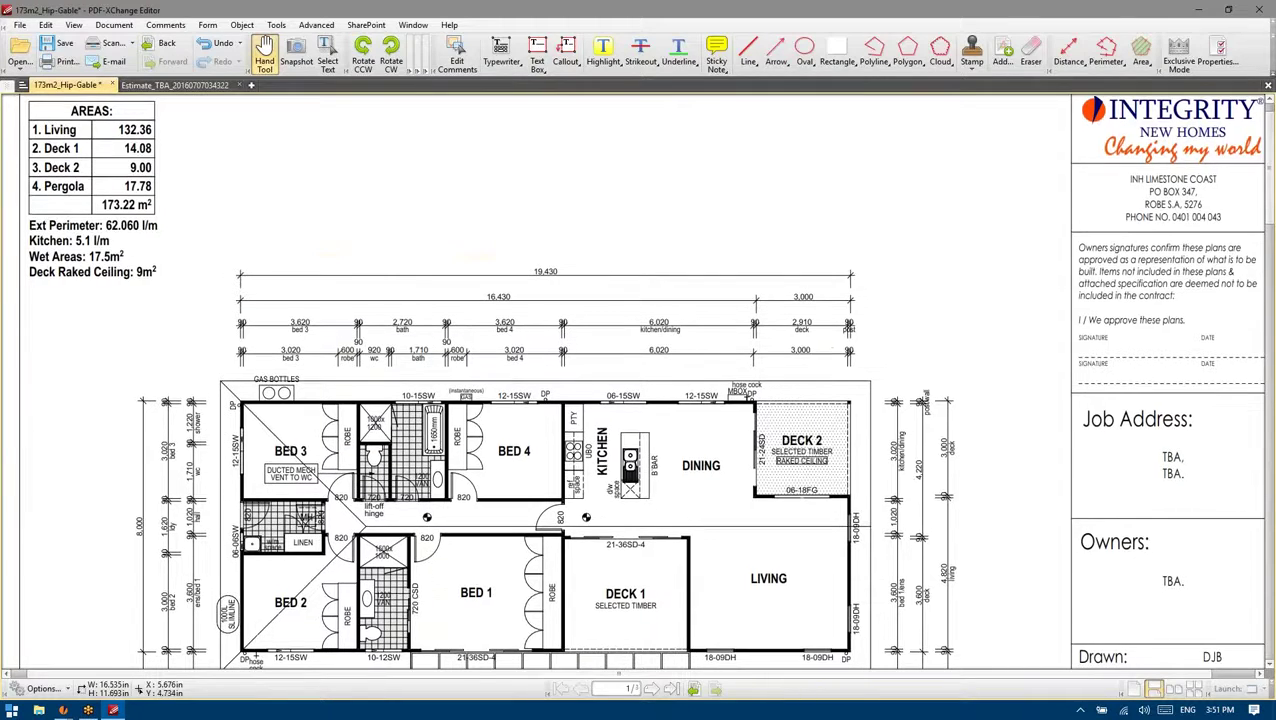
pyautogui.scroll(-3, 518, 297)
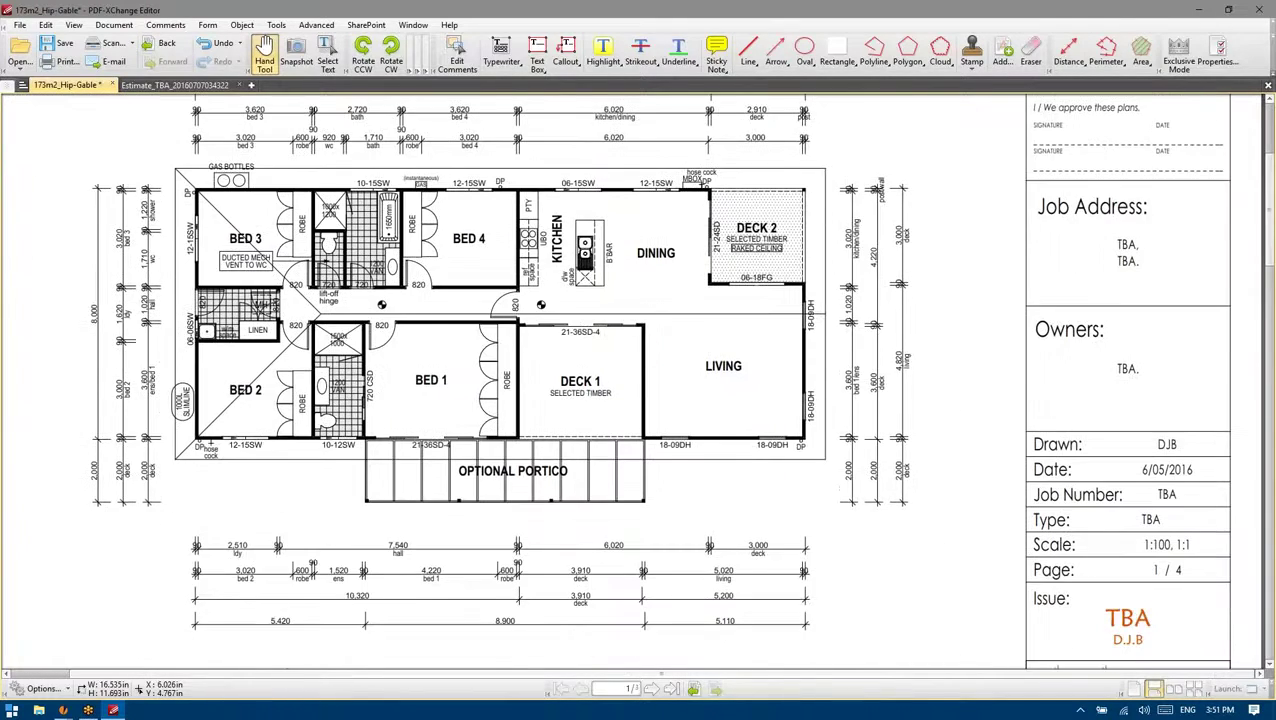
pyautogui.scroll(4, 290, 215)
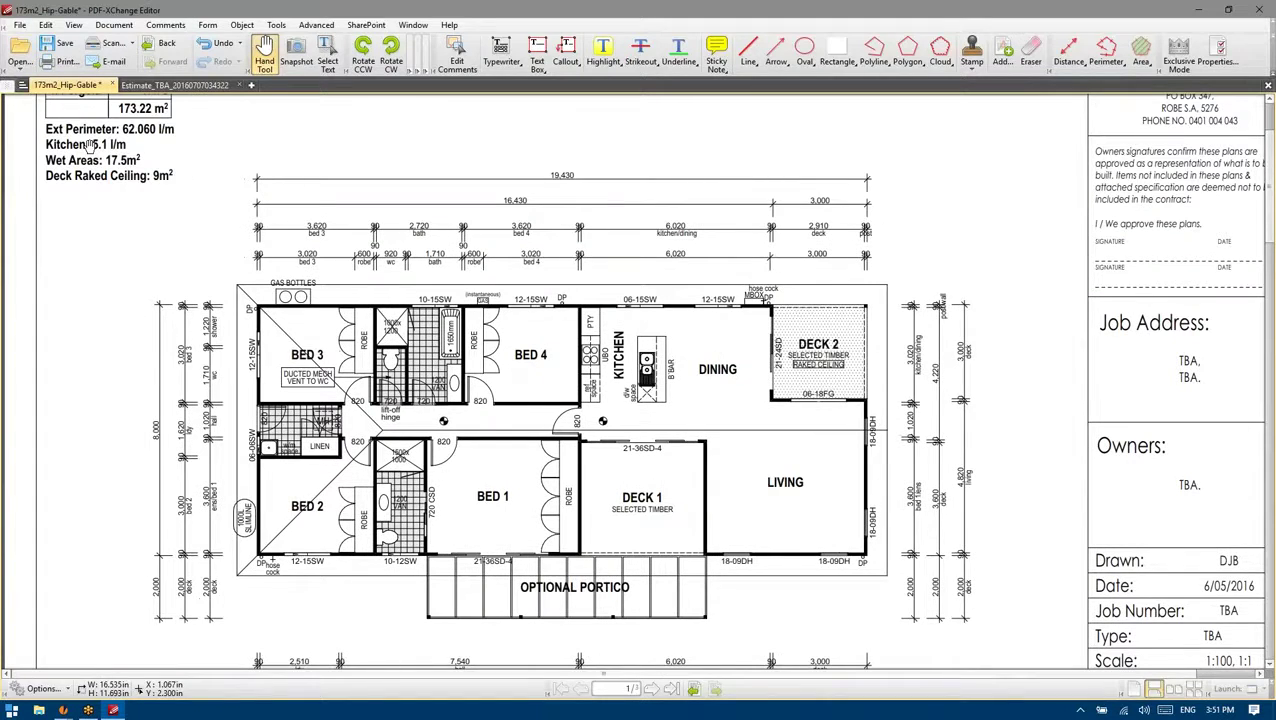
pyautogui.scroll(2, 118, 140)
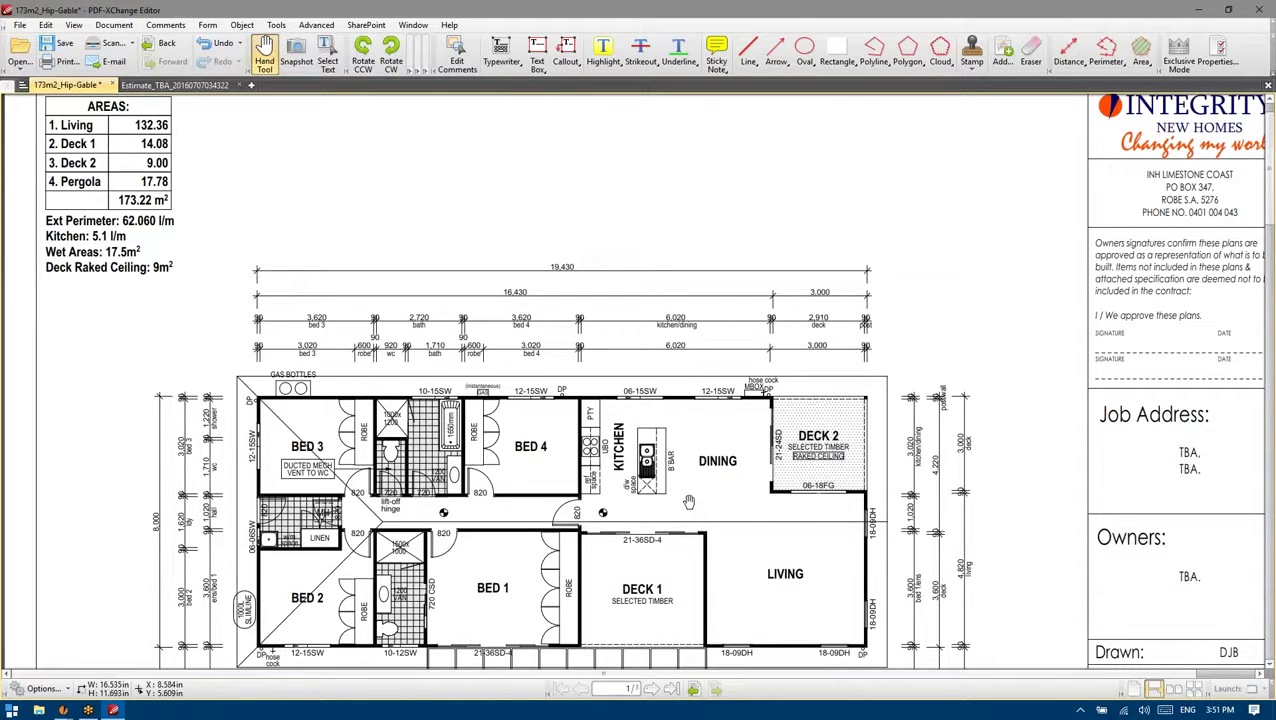
pyautogui.scroll(-2, 497, 485)
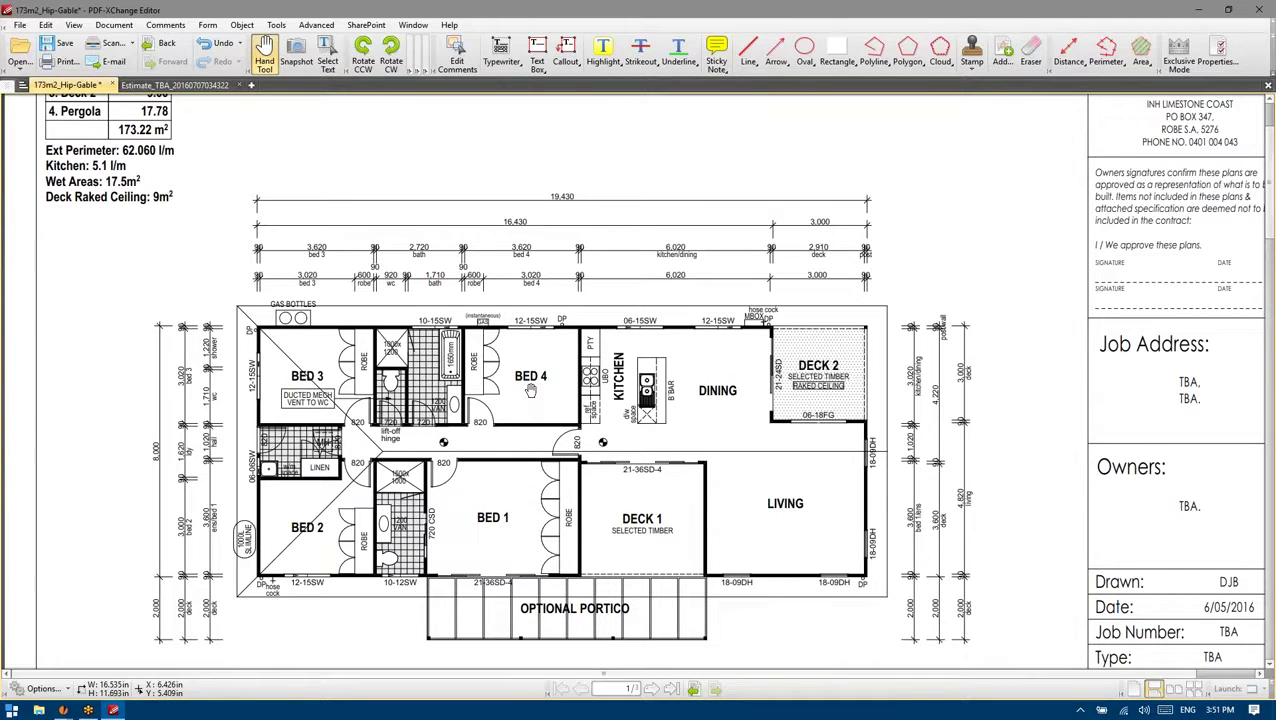
pyautogui.scroll(2, 625, 342)
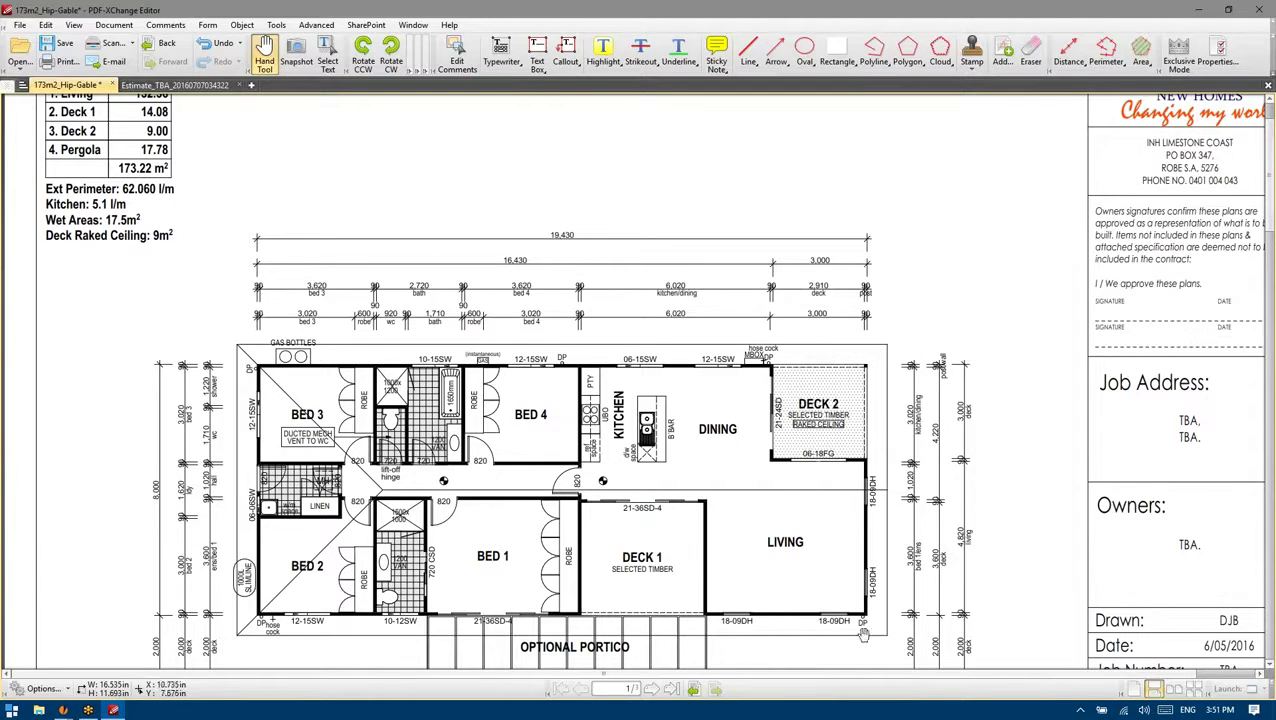
# Examine the area schedule and perimeter note on the plan, along with the outer walls and openings around Bed 3
pyautogui.scroll(2, 1145, 312)
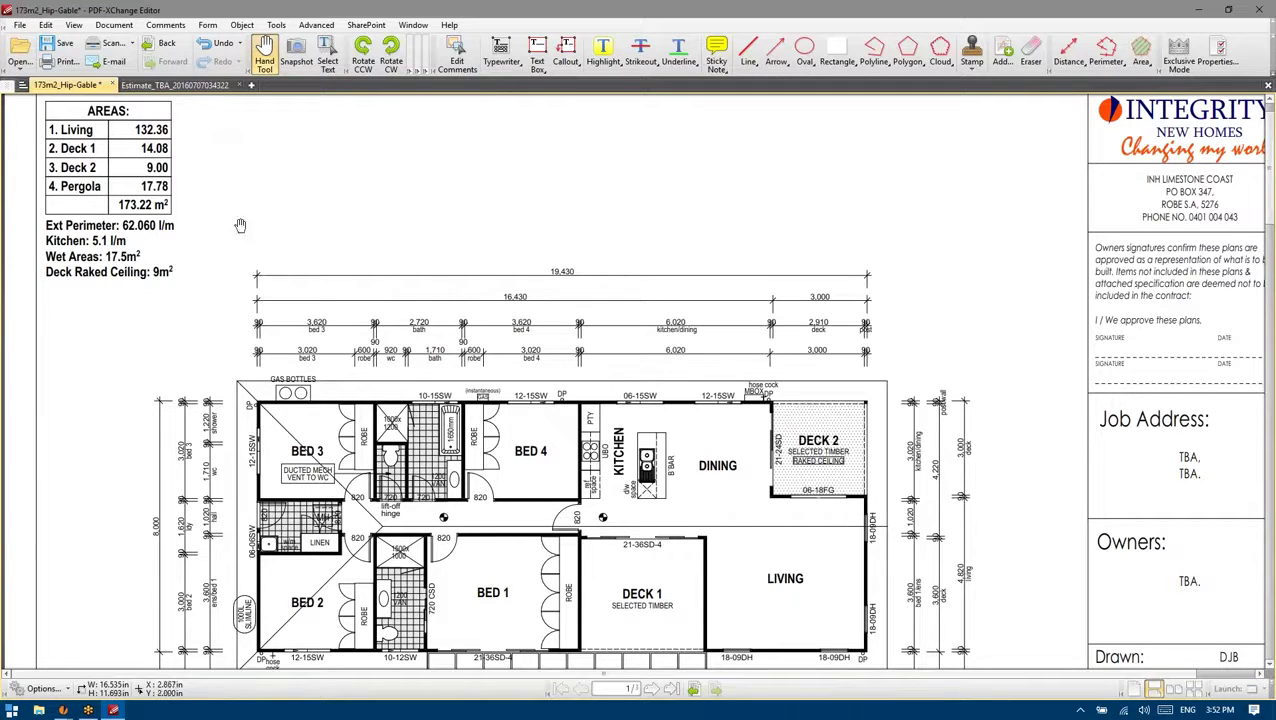
pyautogui.scroll(-2, 453, 337)
pyautogui.moveTo(521, 266); pyautogui.dragTo(483, 317)
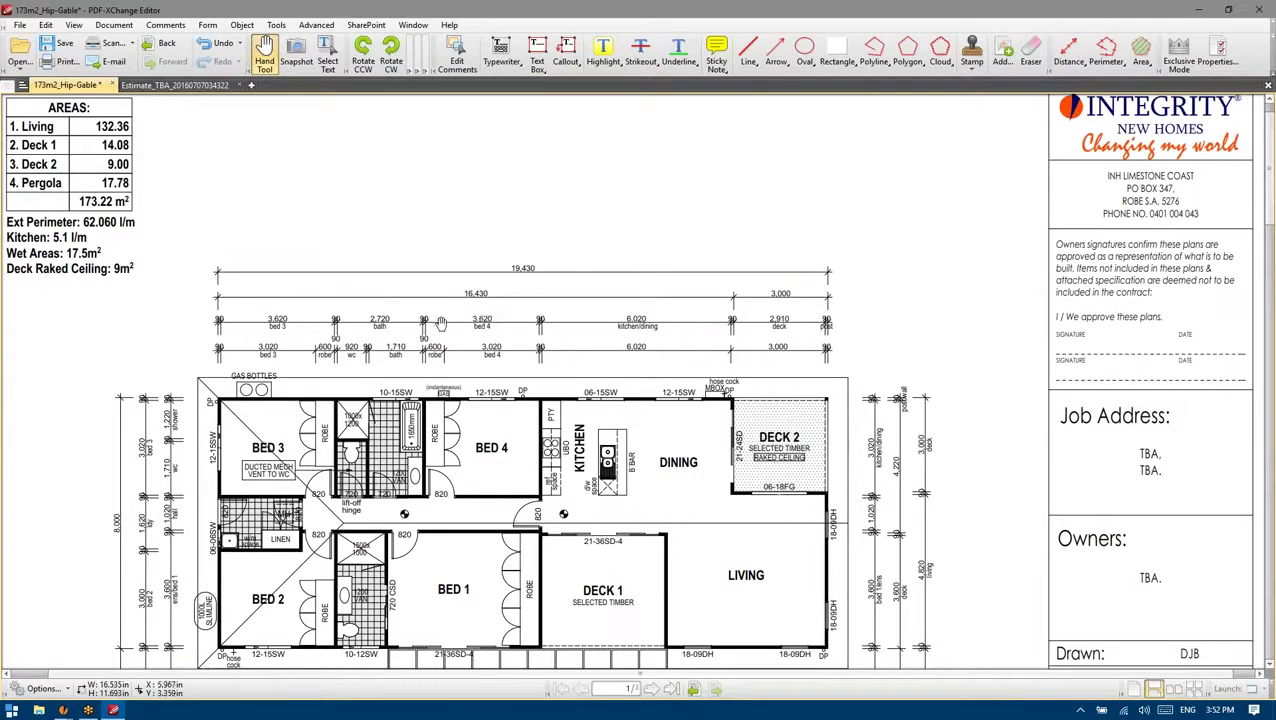
pyautogui.moveTo(518, 368); pyautogui.dragTo(516, 364)
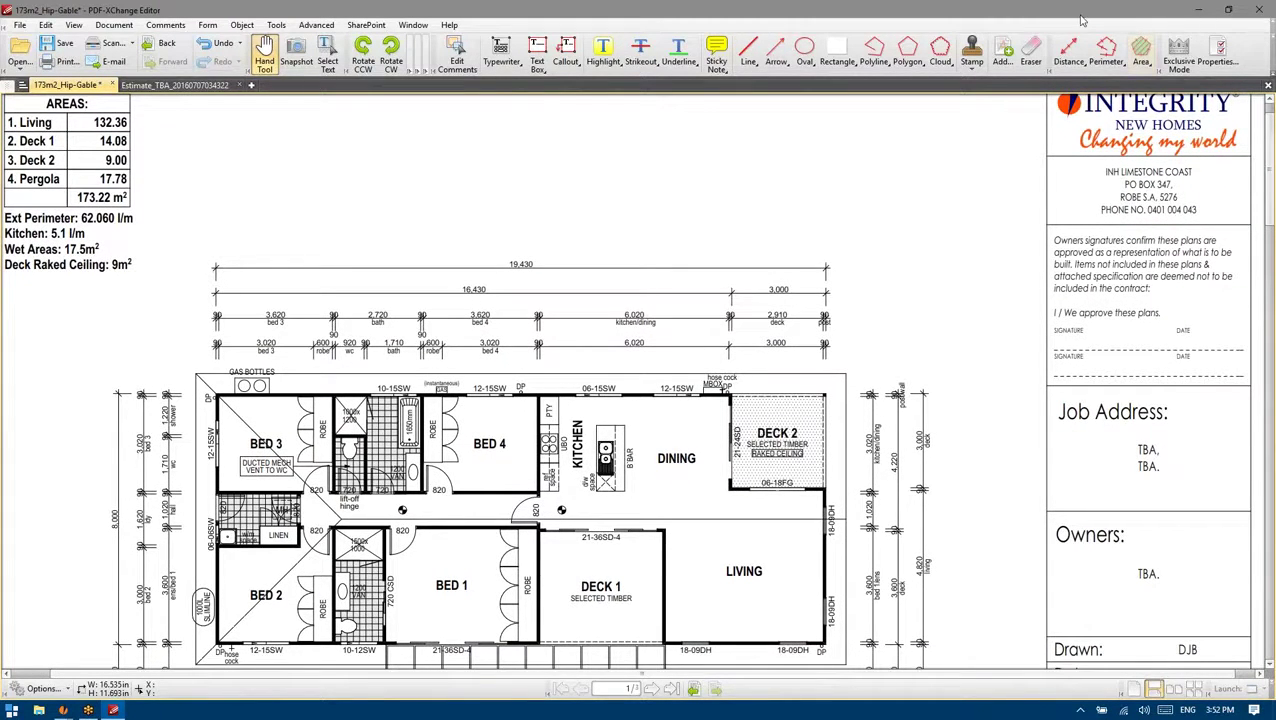
pyautogui.moveTo(791, 318); pyautogui.dragTo(790, 319)
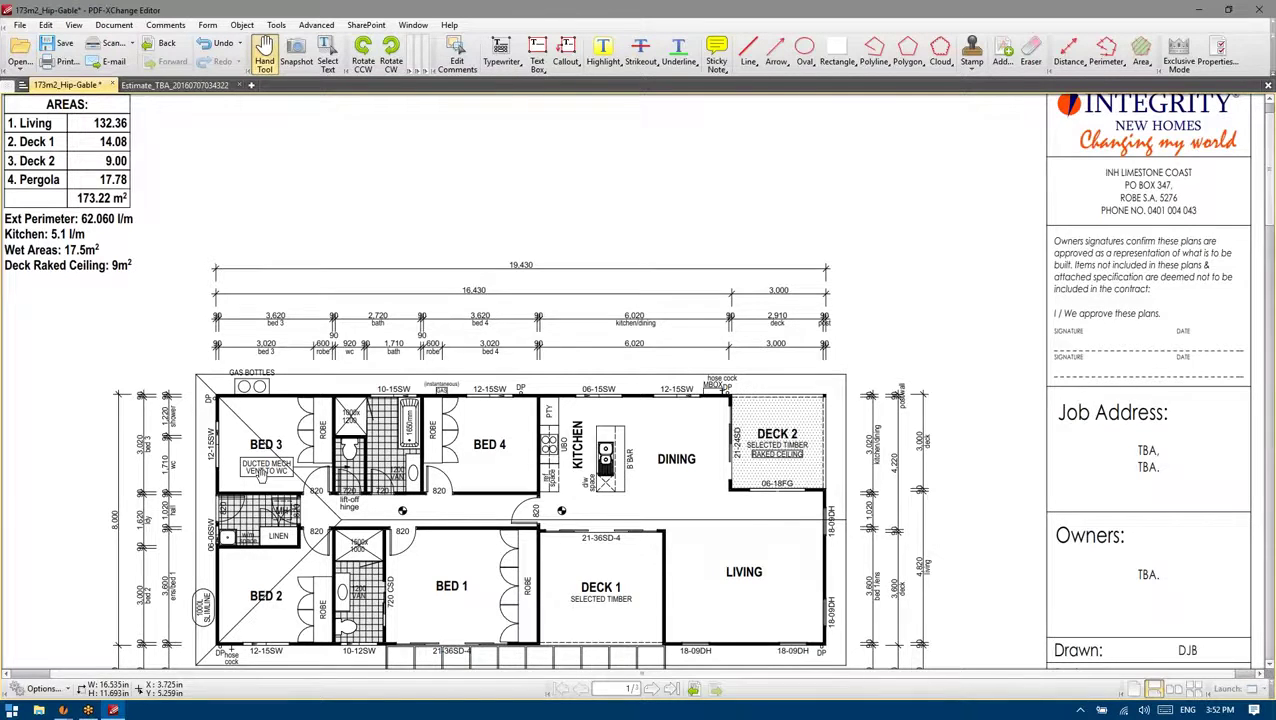
pyautogui.scroll(3, 210, 445)
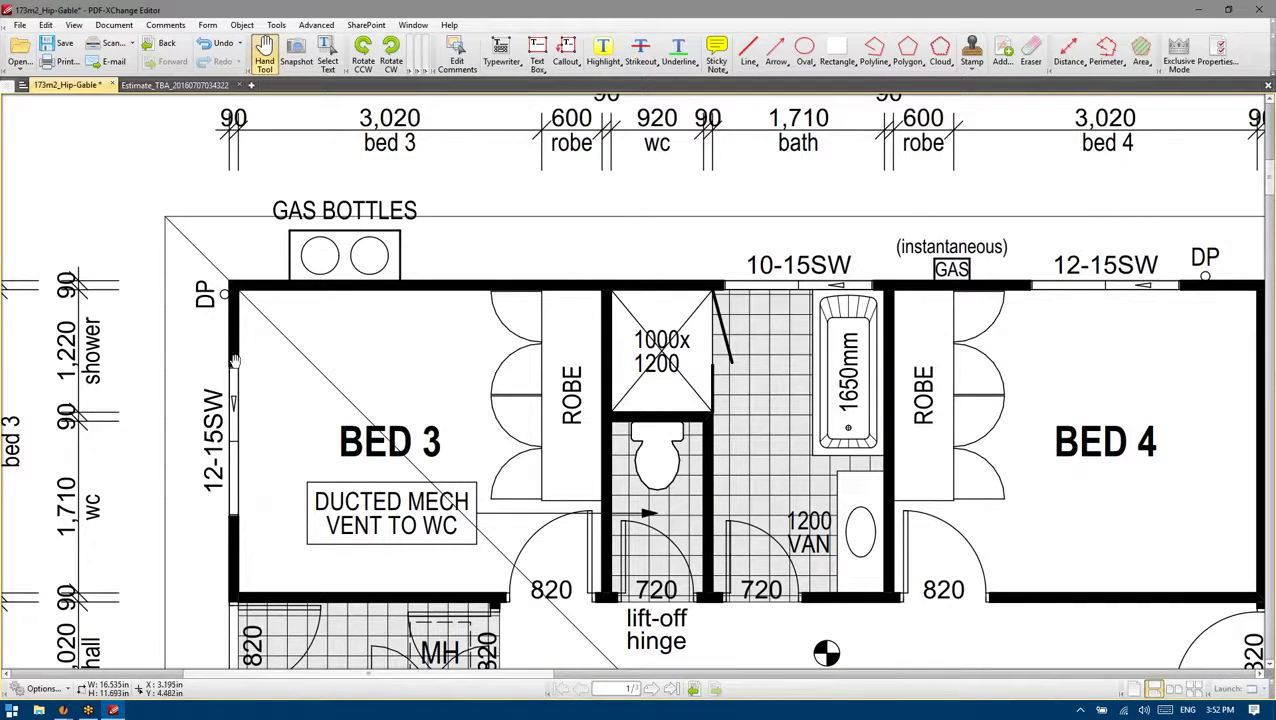
pyautogui.scroll(-3, 209, 468)
pyautogui.scroll(-2, 209, 468)
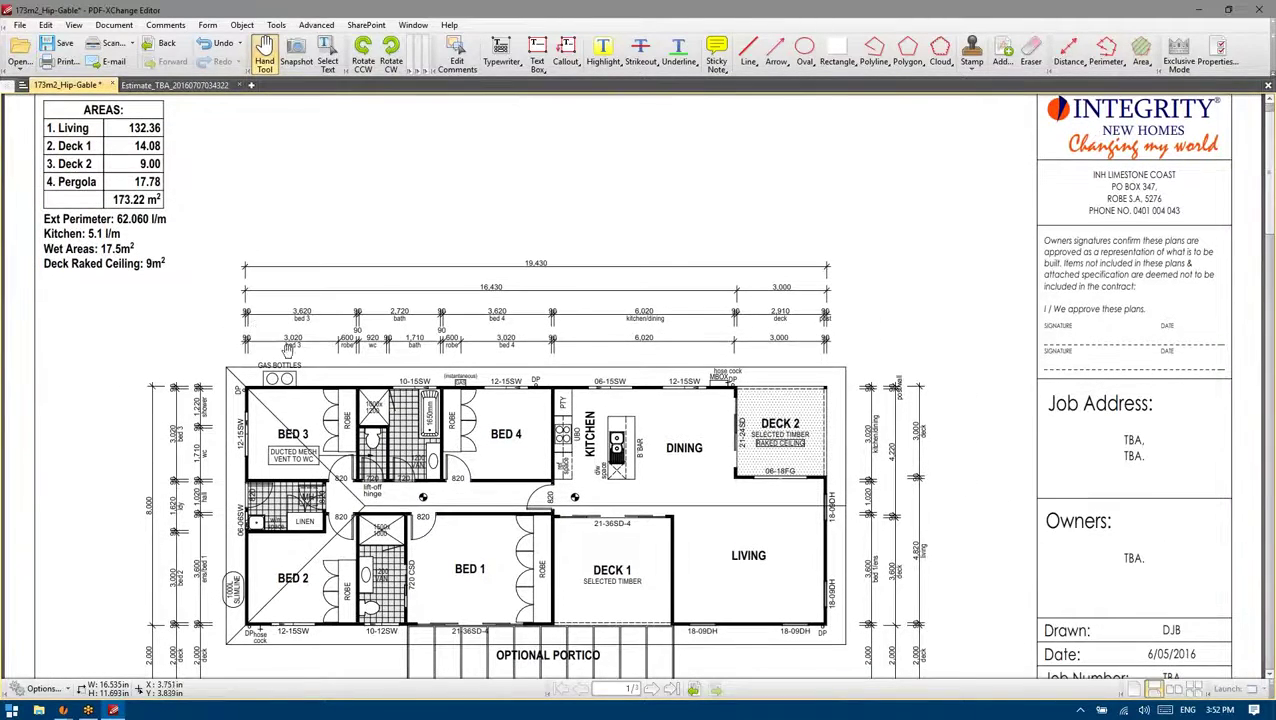
pyautogui.scroll(2, 230, 310)
pyautogui.moveTo(252, 312); pyautogui.dragTo(222, 286)
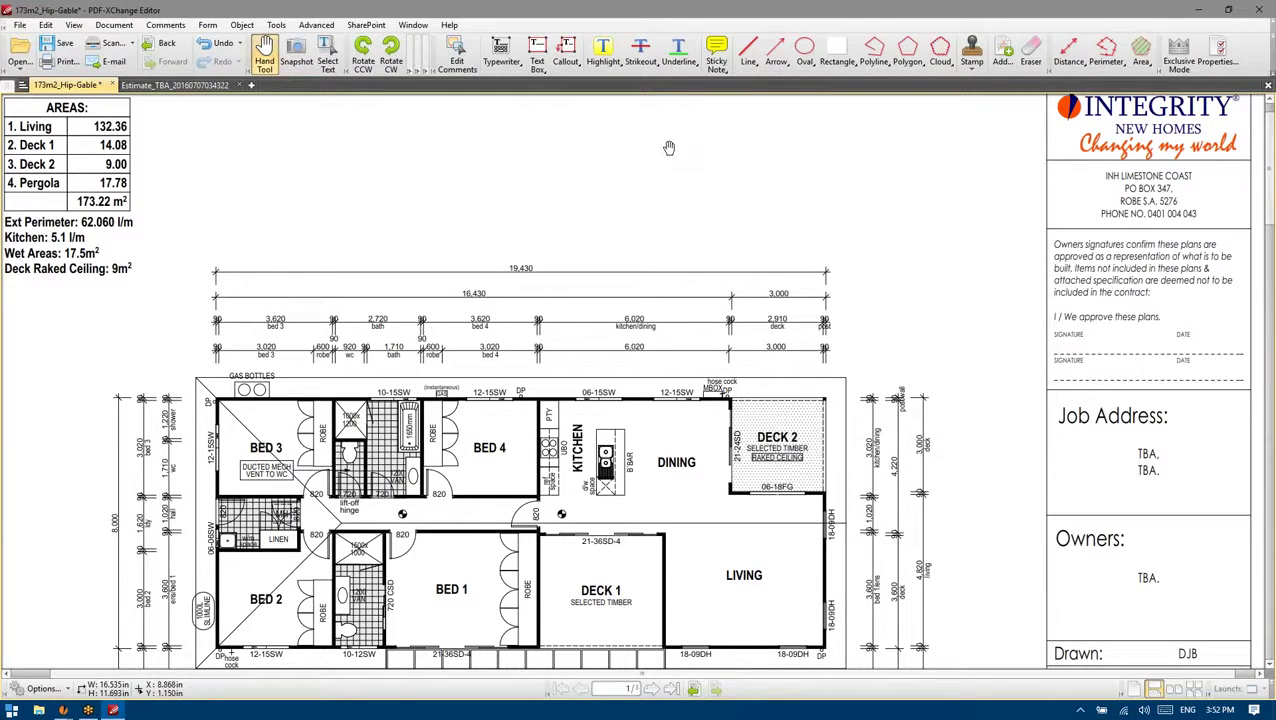
# Switch to the iGyro estimate's covered deck area inputs, and check the plan's area schedule and notes in PDF-XChange Editor
pyautogui.moveTo(63, 710)
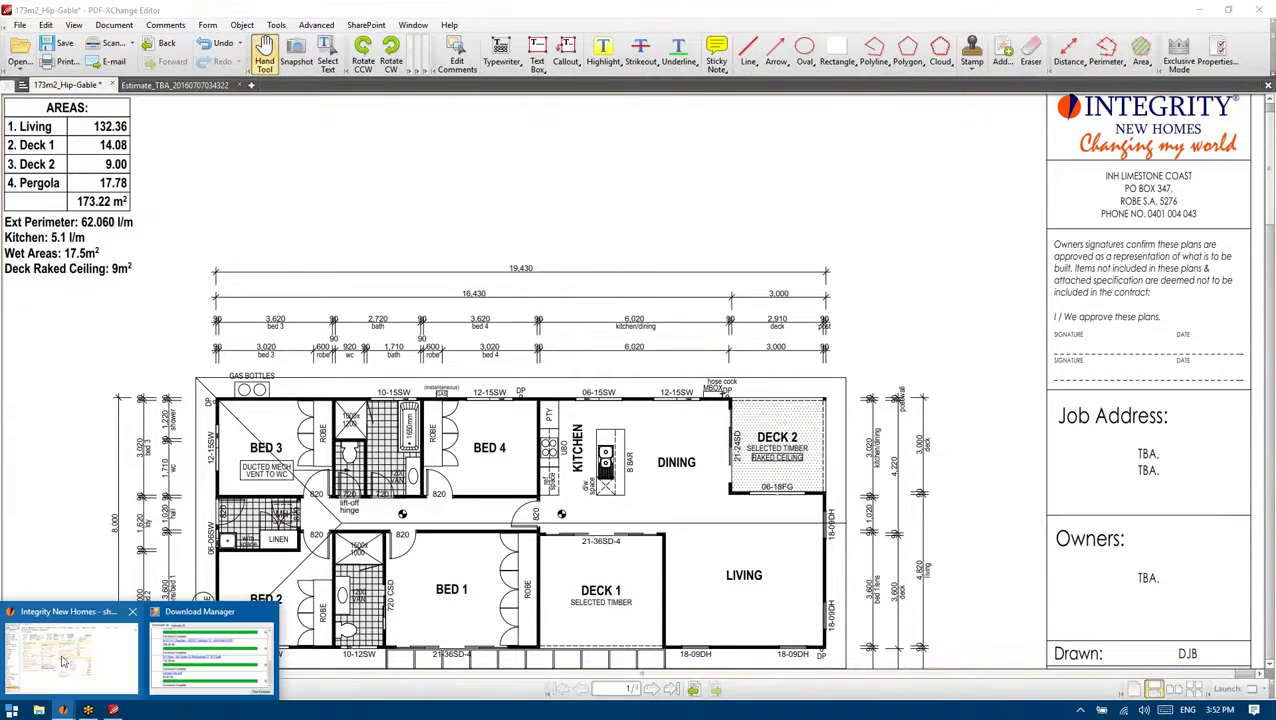
pyautogui.click(96, 654)
pyautogui.click(380, 384)
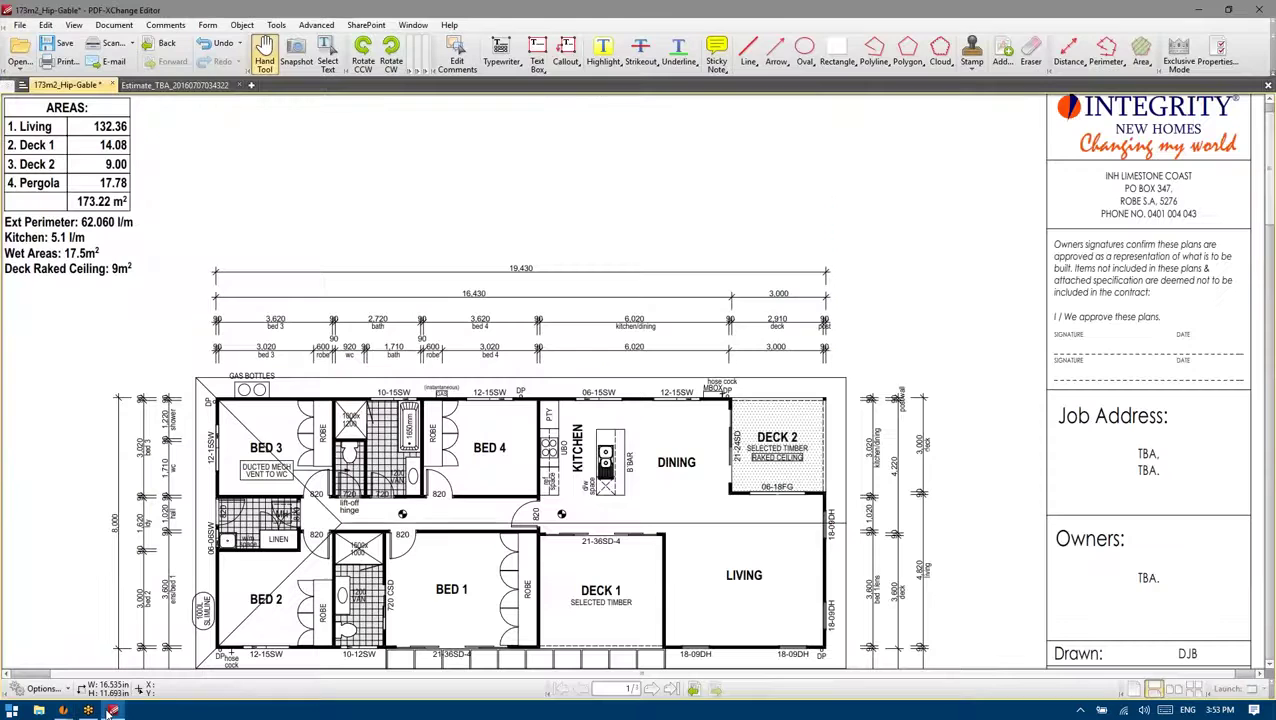
pyautogui.click(113, 710)
pyautogui.moveTo(416, 201); pyautogui.dragTo(419, 203)
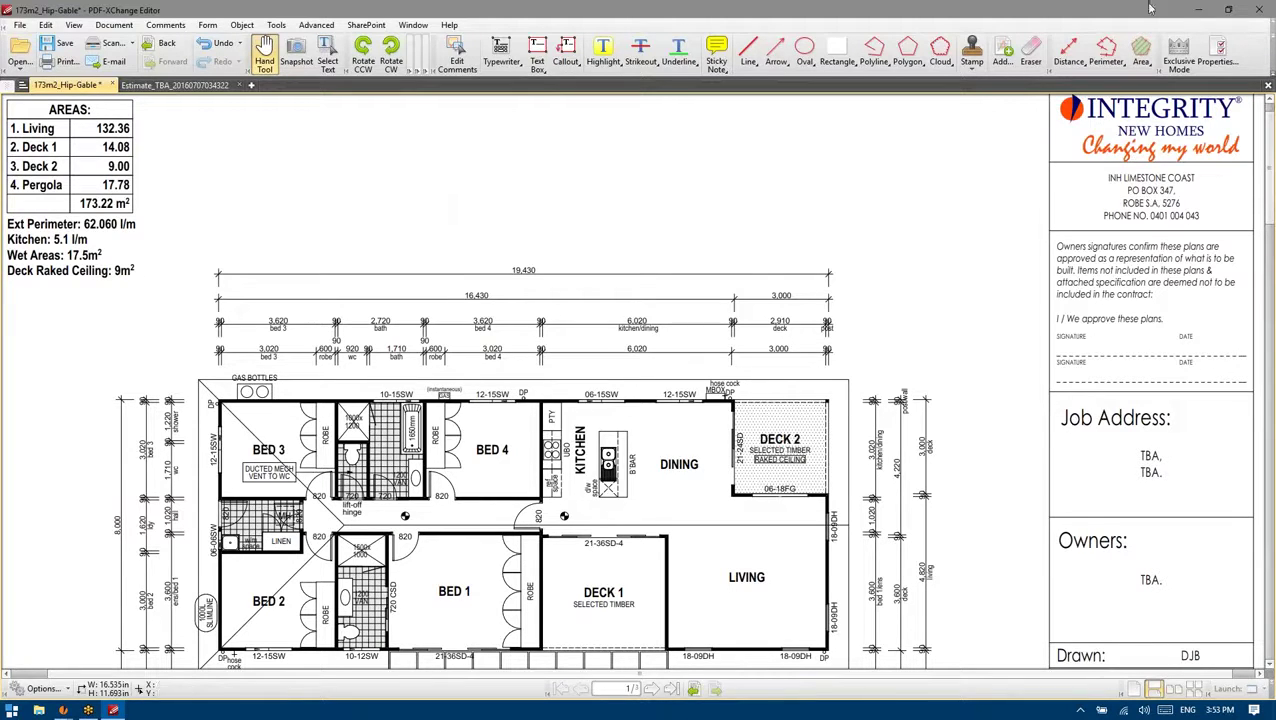
pyautogui.click(1199, 9)
# Review the Upper and Lower Floor Area, Kitchen Size and Wet Room Area entries in the estimate
pyautogui.click(381, 263)
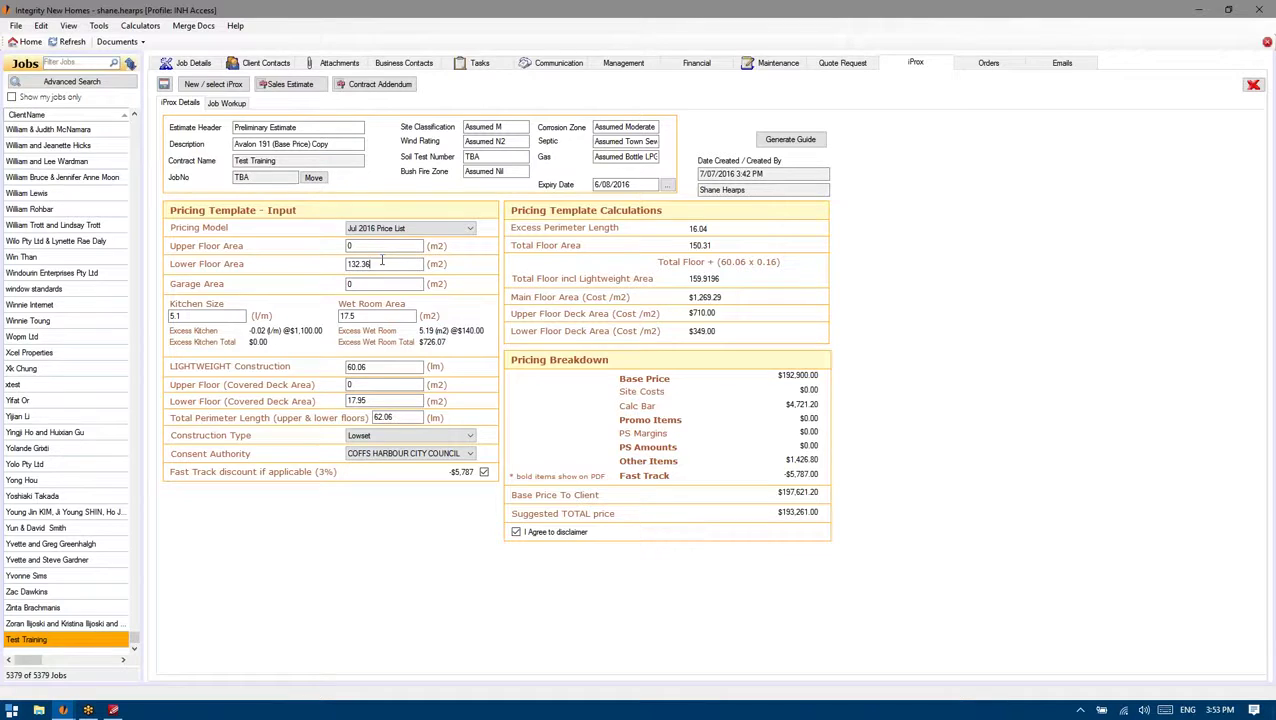
pyautogui.click(350, 246)
pyautogui.click(348, 263)
pyautogui.click(378, 263)
pyautogui.click(380, 316)
pyautogui.click(195, 315)
pyautogui.doubleClick(372, 318)
pyautogui.click(383, 317)
pyautogui.click(372, 316)
# Switch to PDF-XChange Editor and examine the kitchen, wet areas and decks on the floor plan, and return to the estimate
pyautogui.click(113, 710)
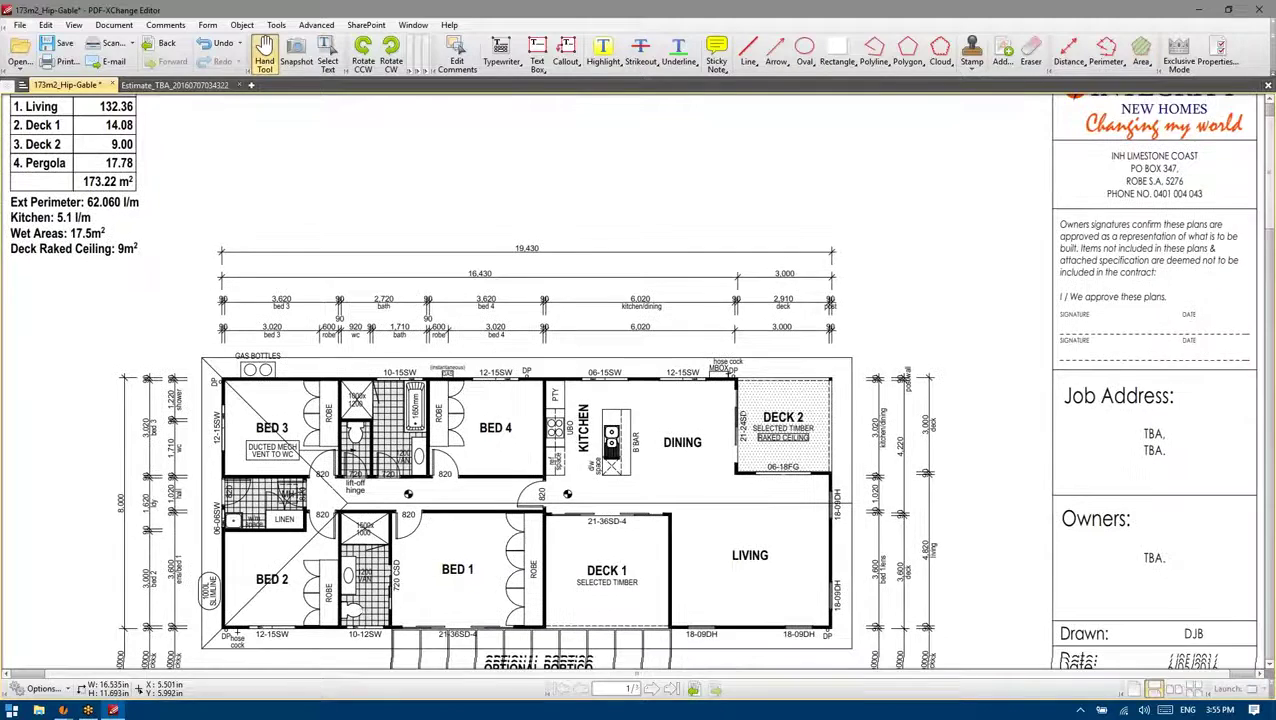
pyautogui.scroll(-1, 357, 404)
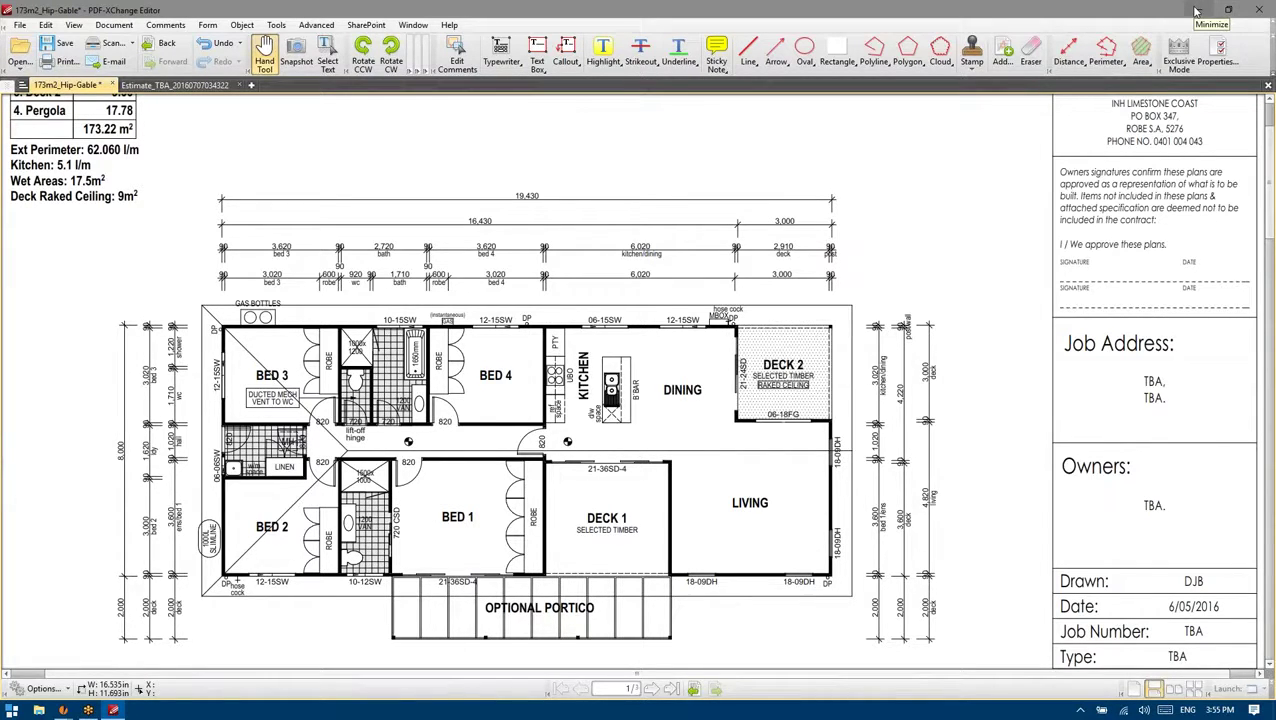
pyautogui.scroll(2, 1000, 260)
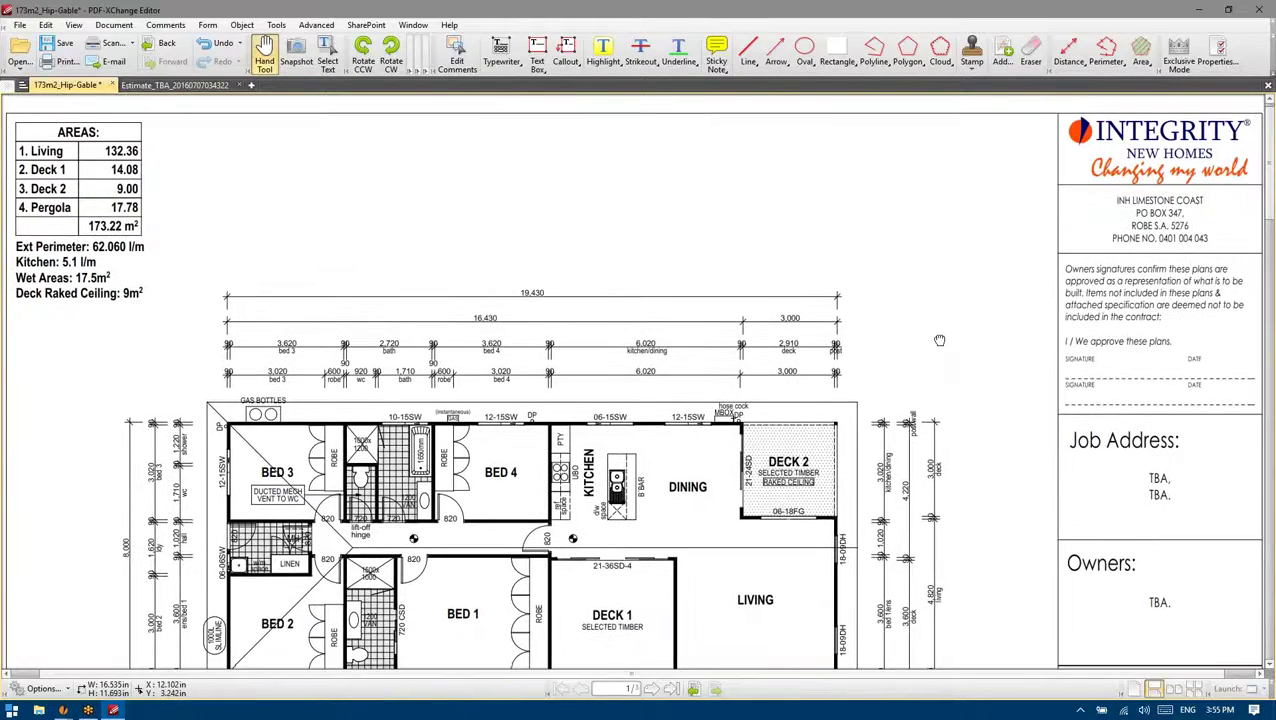
pyautogui.scroll(-1, 940, 340)
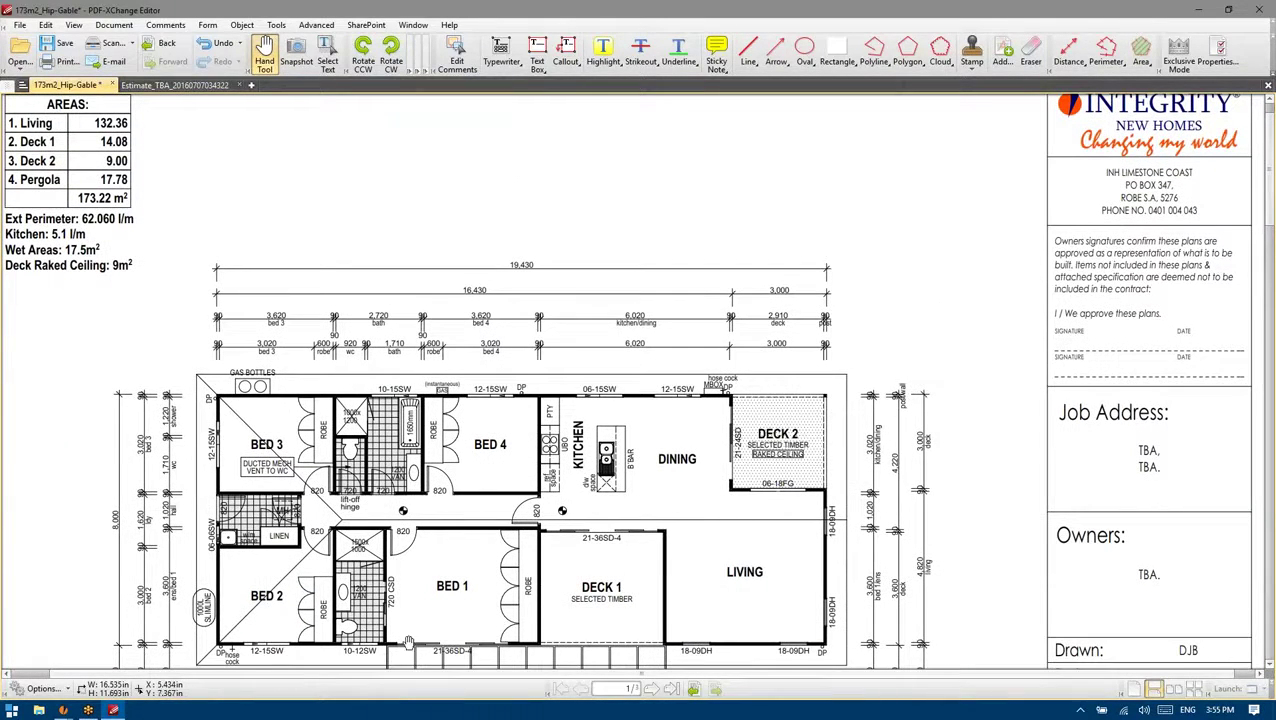
pyautogui.moveTo(459, 364); pyautogui.dragTo(462, 365)
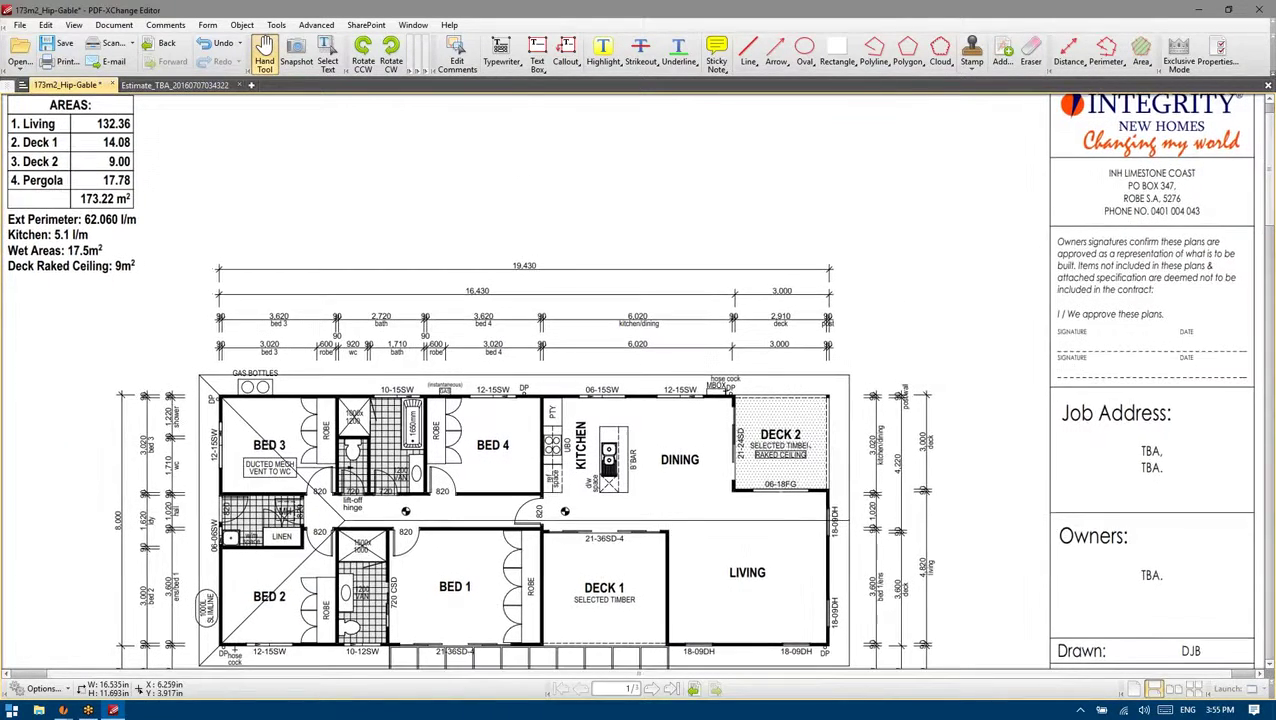
pyautogui.click(1199, 9)
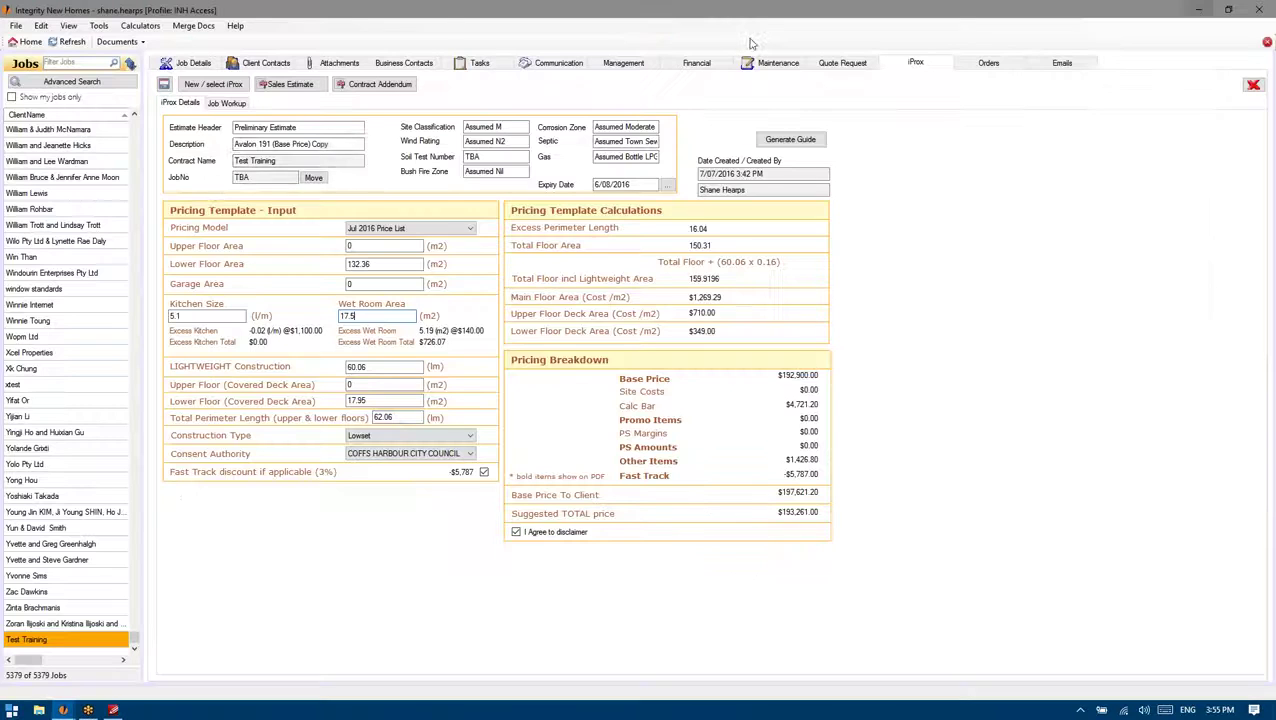
# Compare the estimate's LIGHTWEIGHT Construction, Wet Room Area and Kitchen Size entries with the notes on the plan
pyautogui.click(386, 366)
pyautogui.click(378, 316)
pyautogui.click(114, 710)
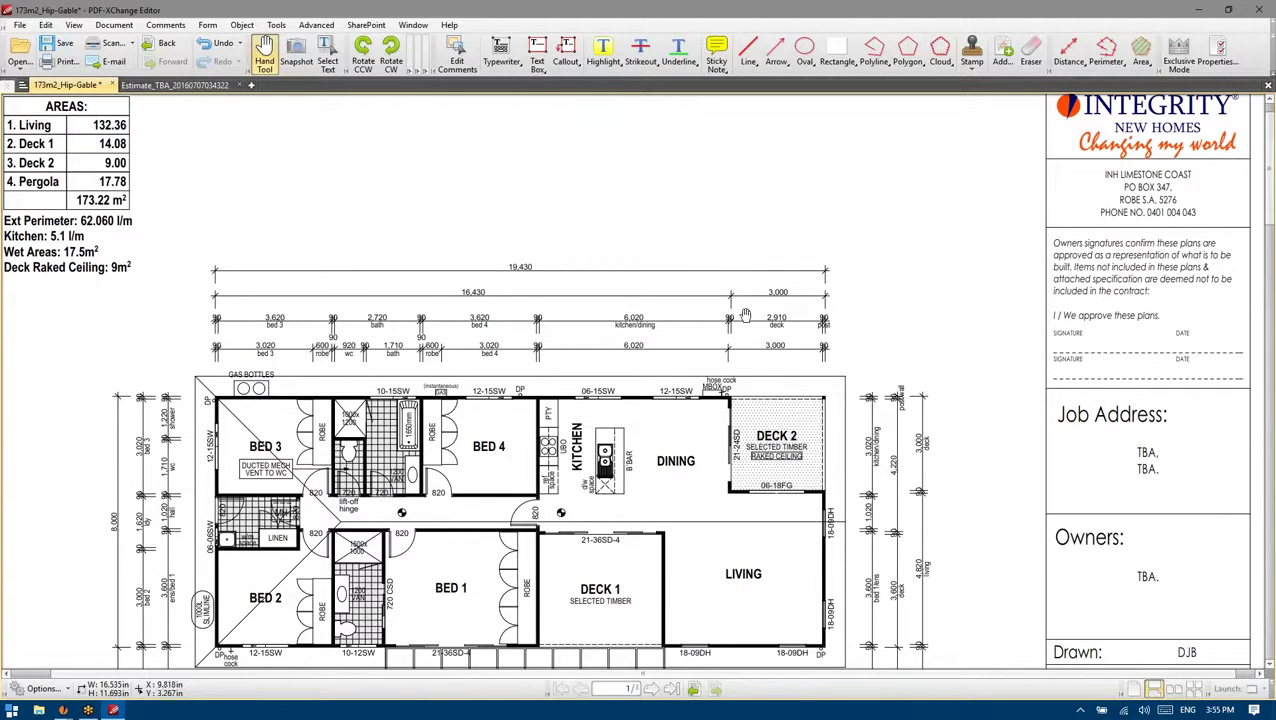
pyautogui.click(1197, 9)
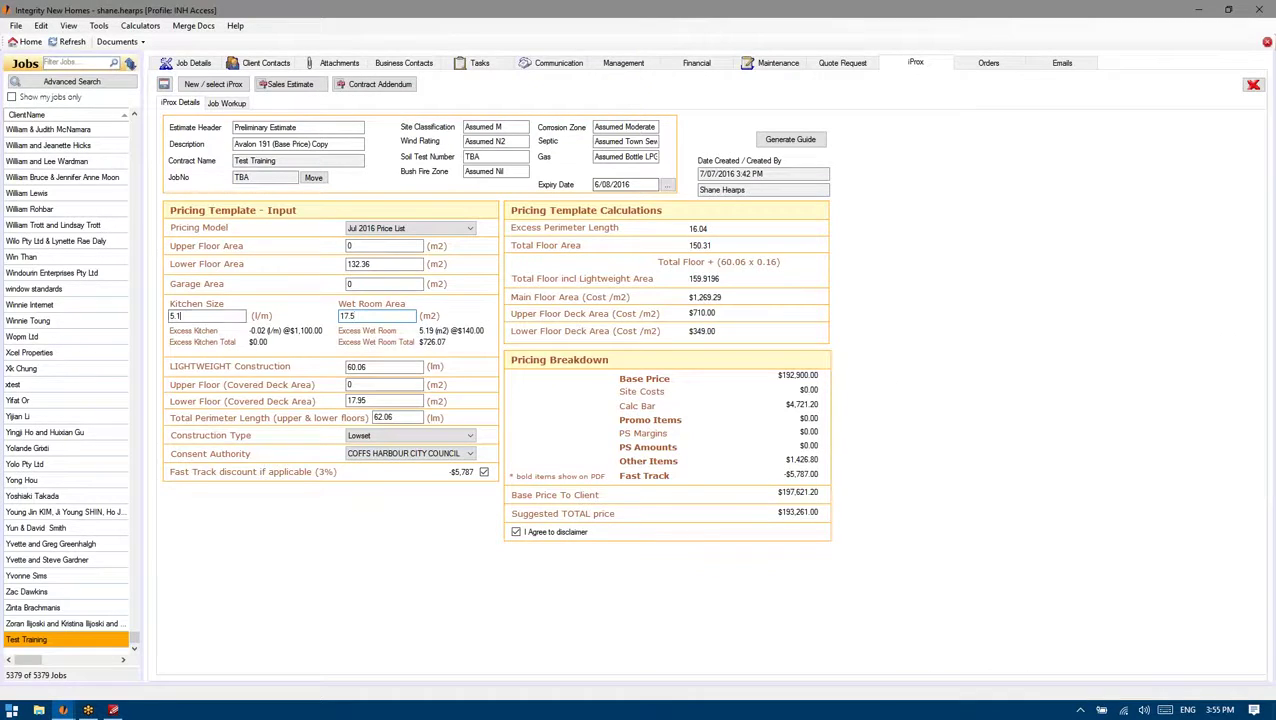
pyautogui.click(356, 316)
pyautogui.click(225, 318)
pyautogui.click(113, 710)
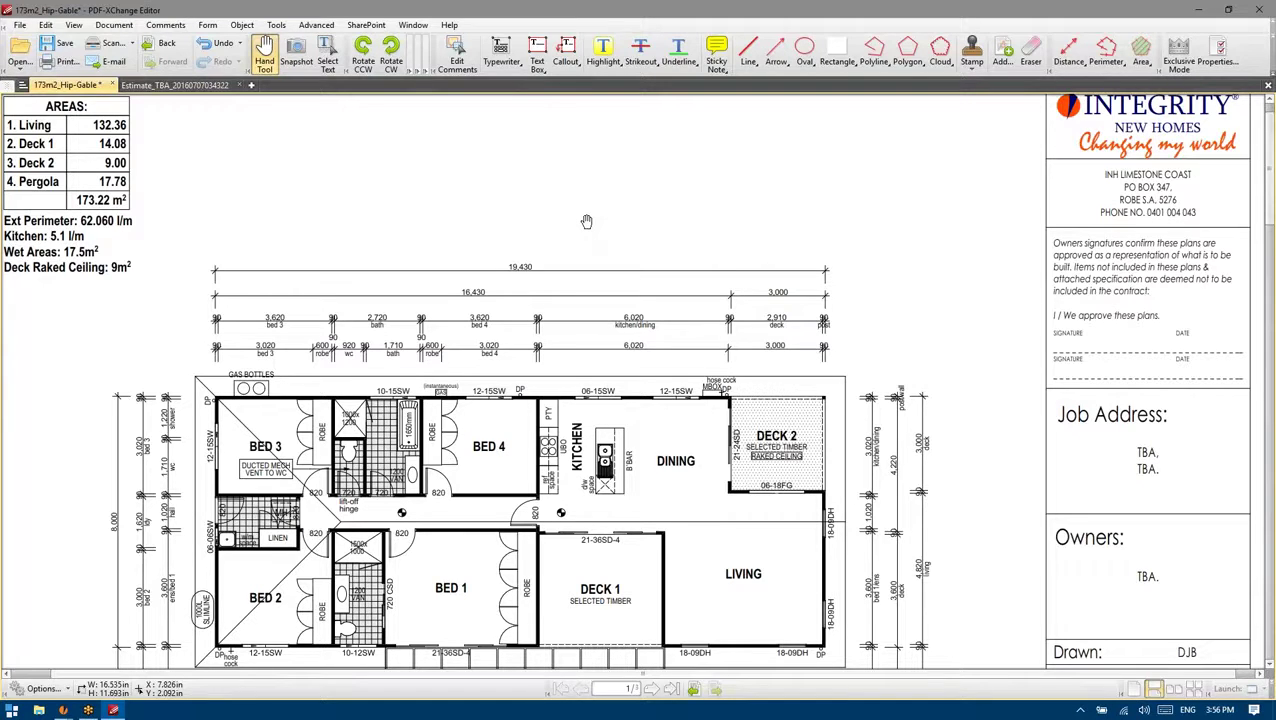
pyautogui.scroll(-1, 586, 224)
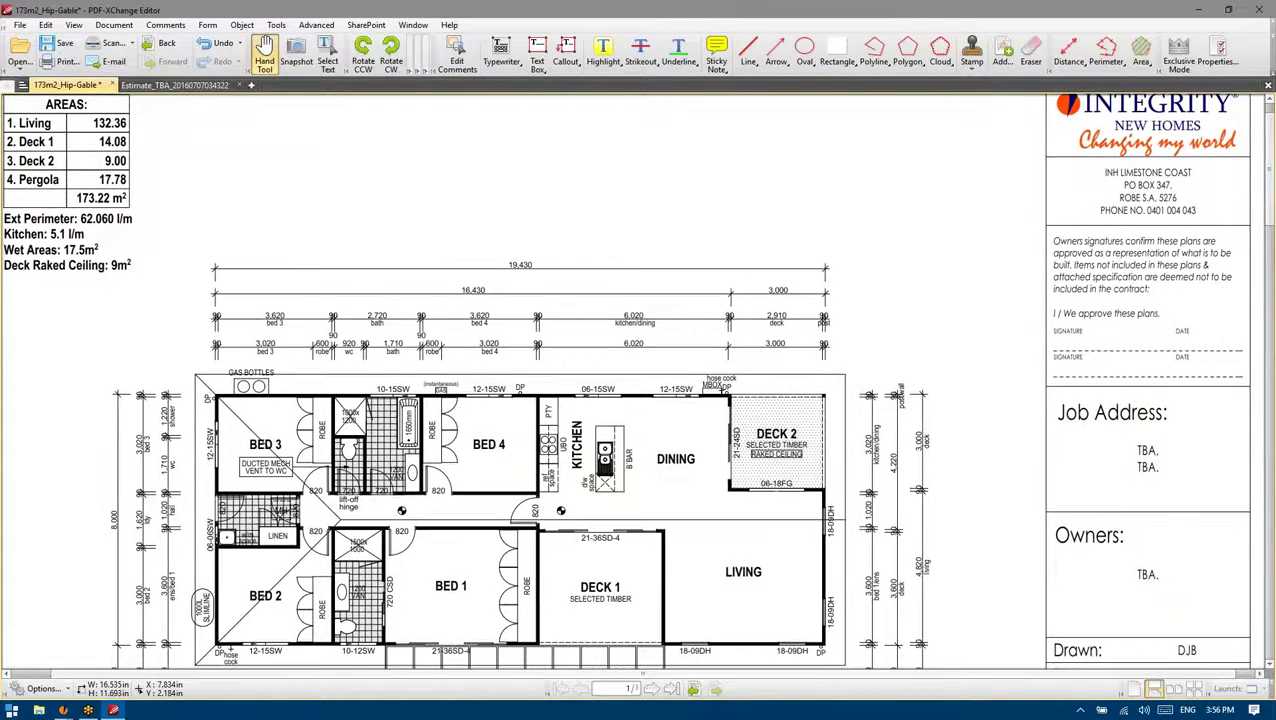
pyautogui.click(1196, 10)
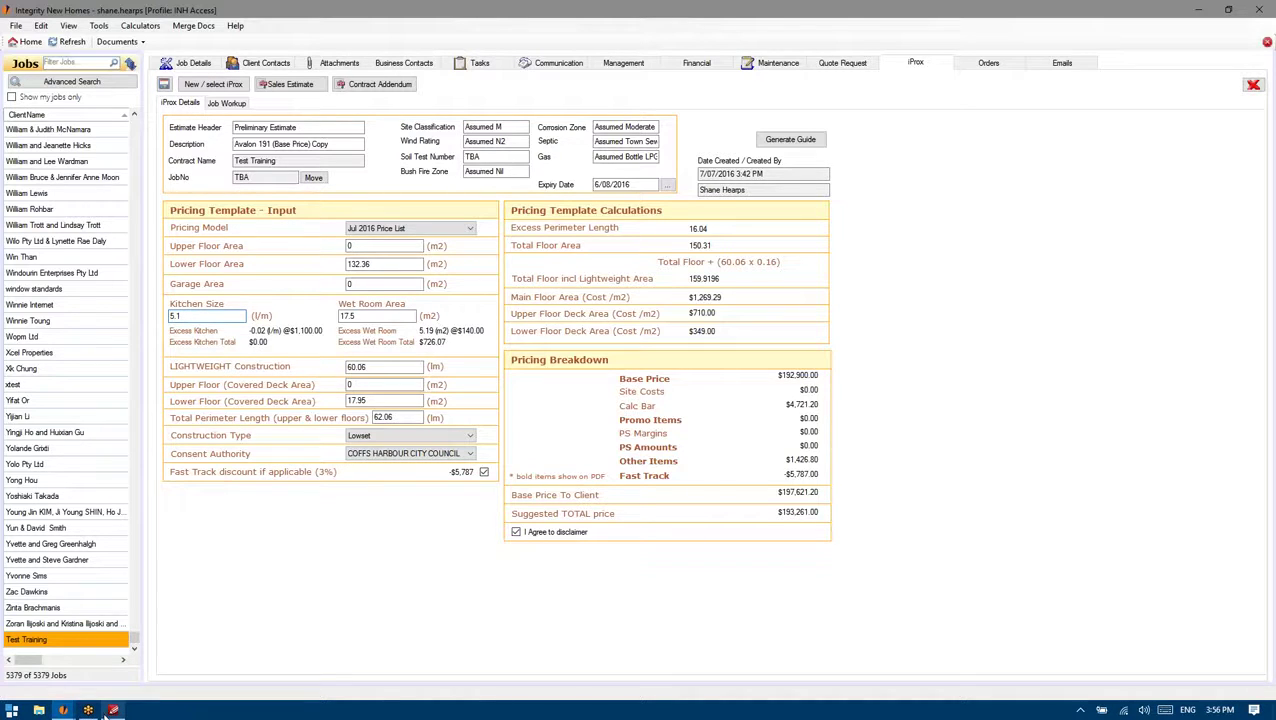
# Go through the Lower Floor Area, Kitchen Size and Wet Room Area inputs again, checking them against the plan
pyautogui.press('Tab')
pyautogui.click(236, 314)
pyautogui.click(370, 264)
pyautogui.press('Tab')
pyautogui.press('Tab')
pyautogui.press('Tab')
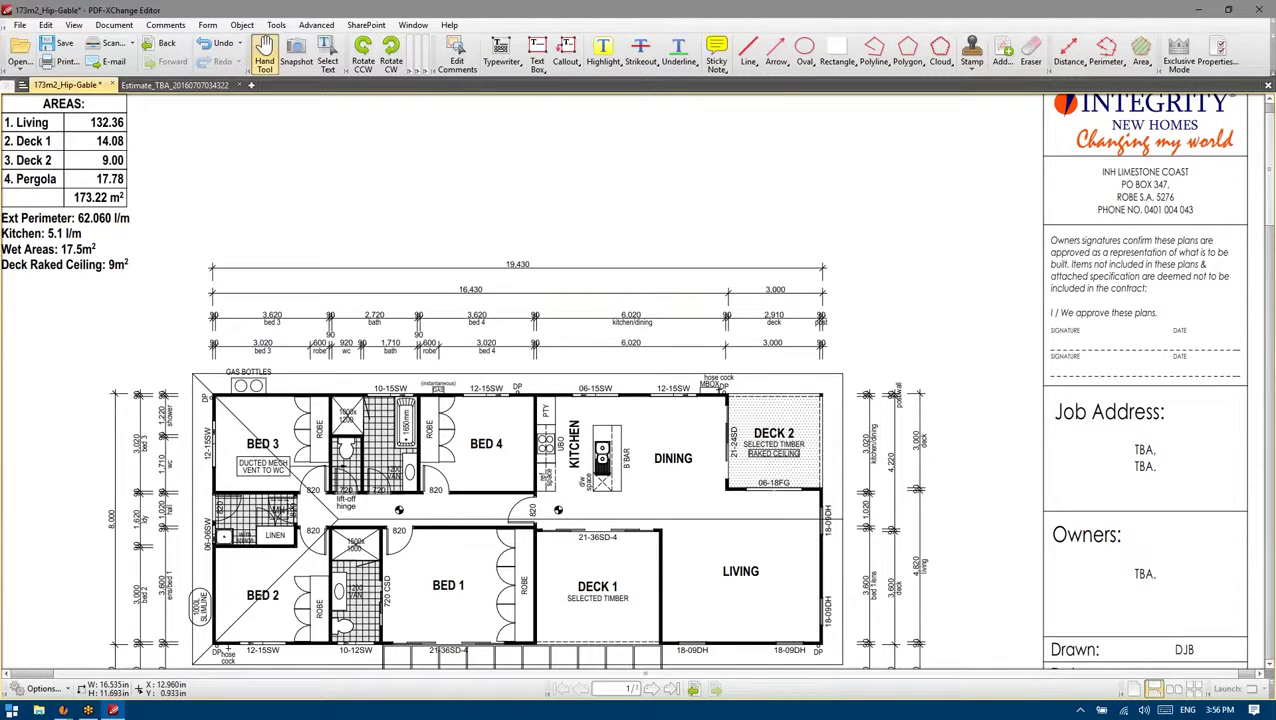
pyautogui.click(1200, 9)
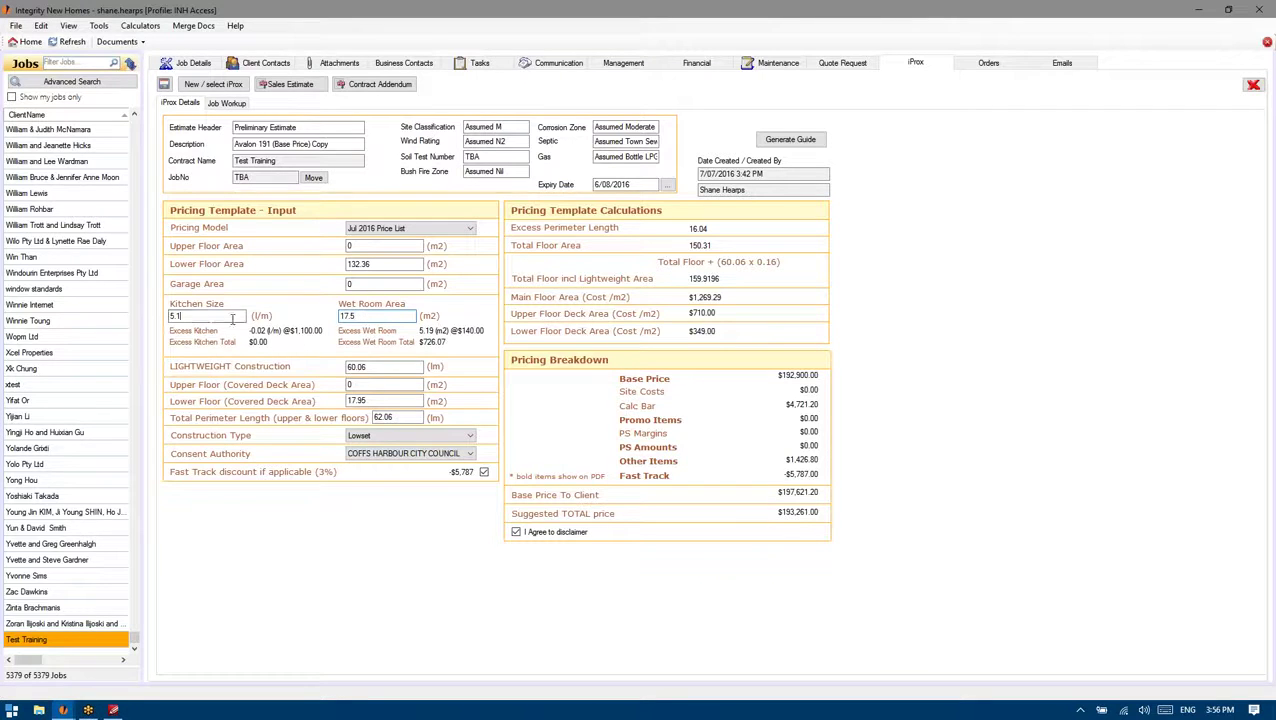
pyautogui.click(381, 315)
pyautogui.hotkey('shift', 'Tab')
pyautogui.click(391, 316)
pyautogui.press('Tab')
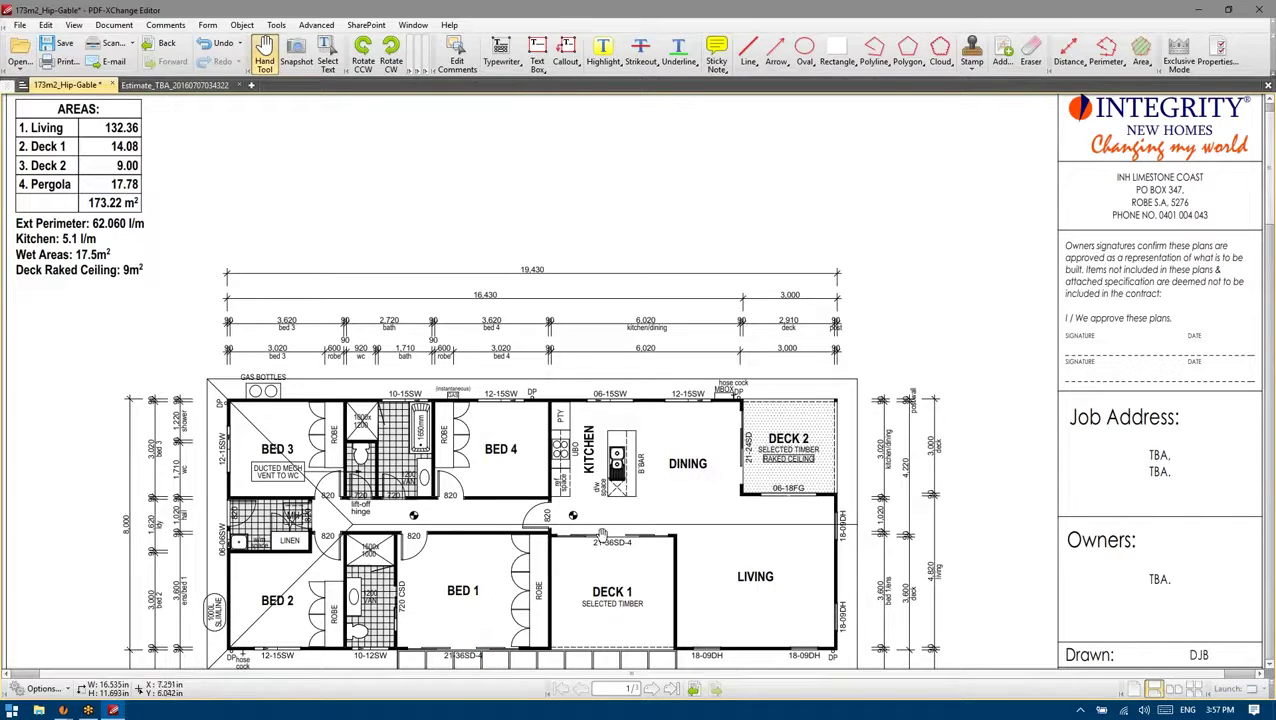
# Examine Deck 1, Deck 2 and the optional portico on the floor plan, and look up their areas in the schedule
pyautogui.moveTo(612, 580); pyautogui.dragTo(616, 566)
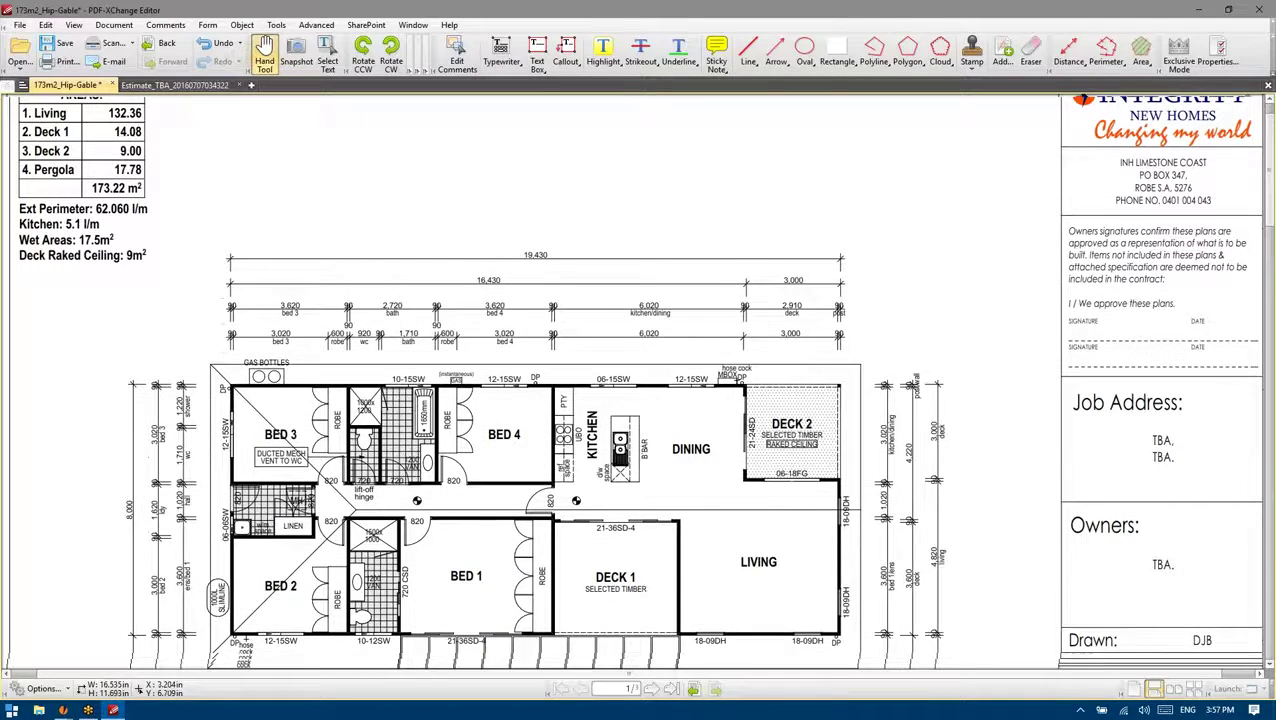
pyautogui.moveTo(572, 664); pyautogui.dragTo(576, 589)
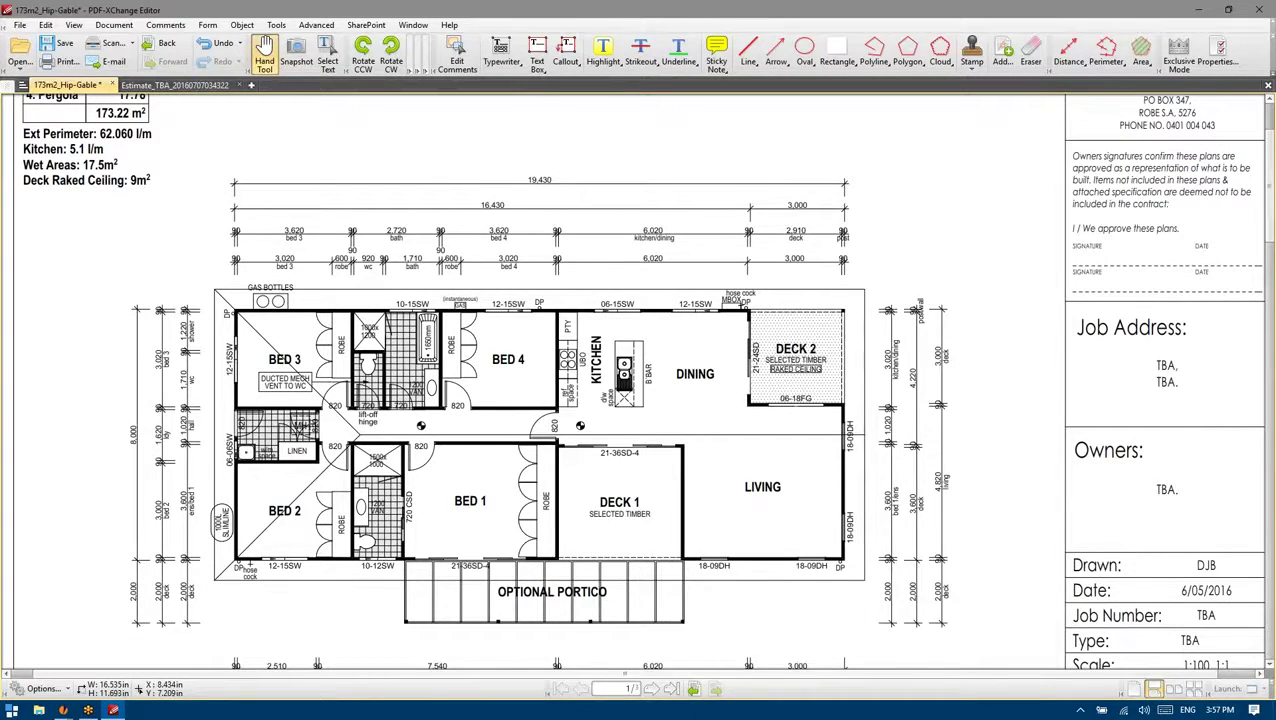
pyautogui.moveTo(768, 413); pyautogui.dragTo(770, 445)
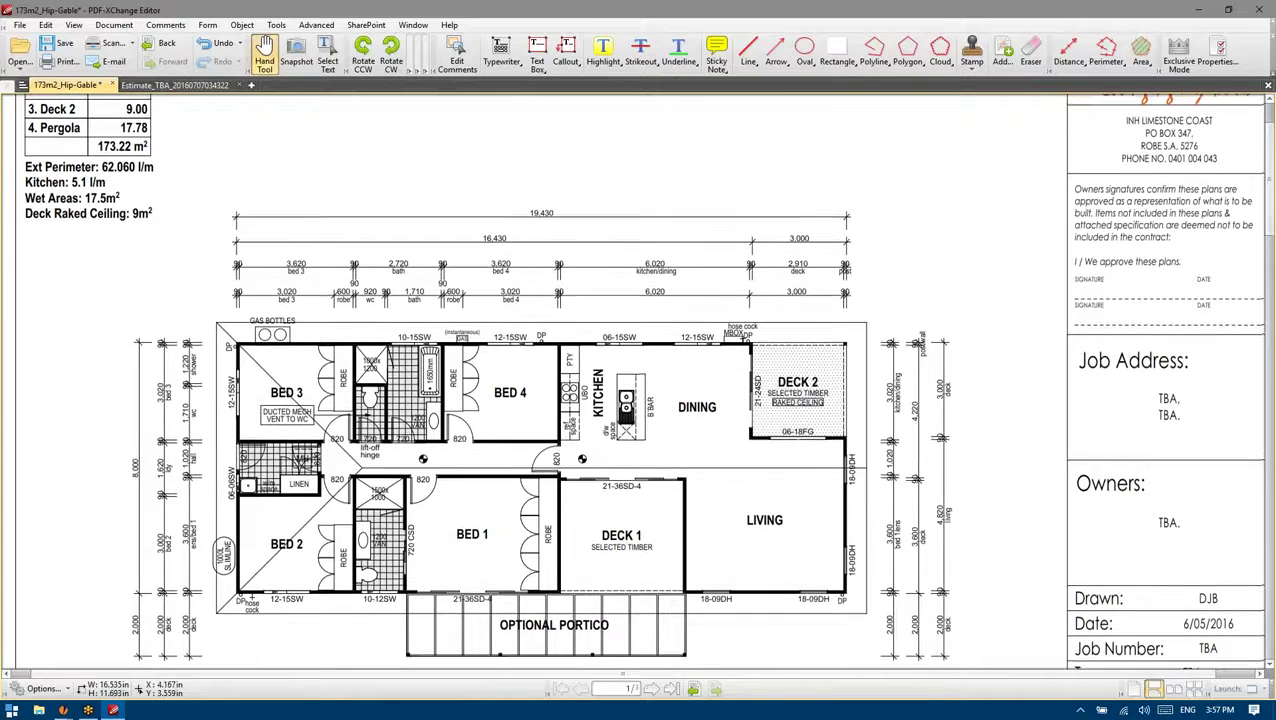
pyautogui.moveTo(800, 401); pyautogui.dragTo(802, 431)
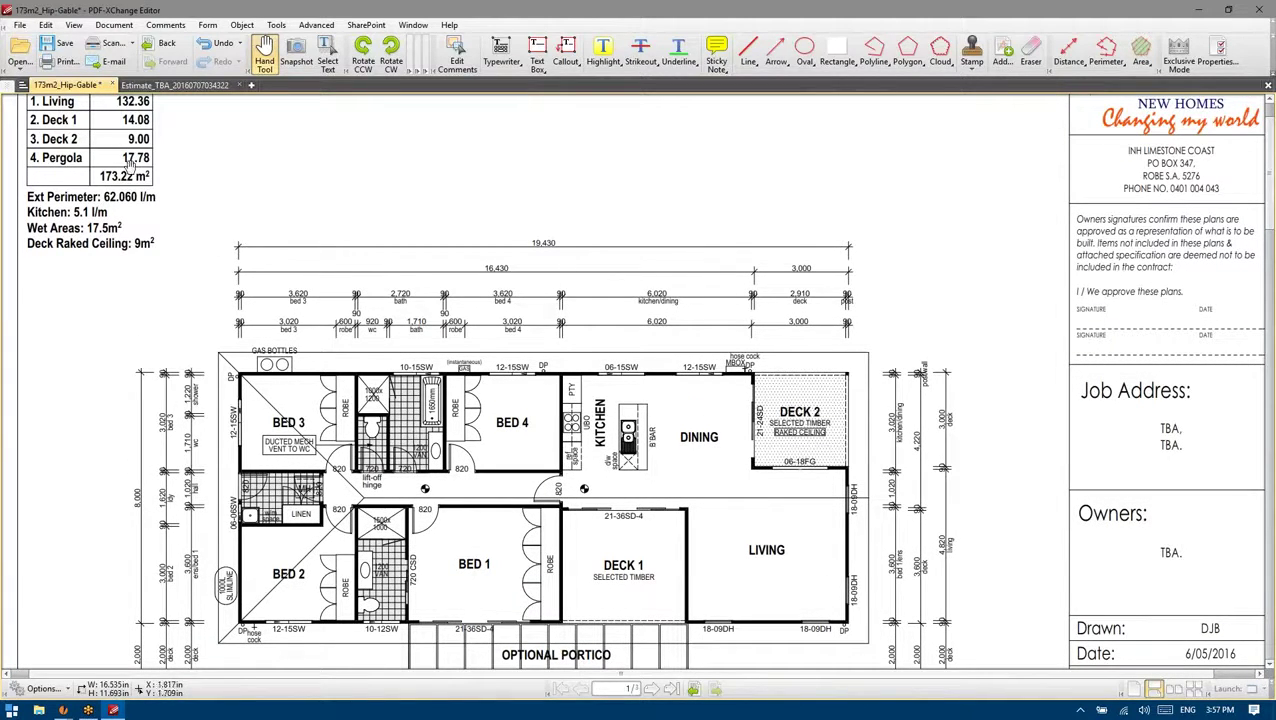
pyautogui.moveTo(283, 308); pyautogui.dragTo(296, 235)
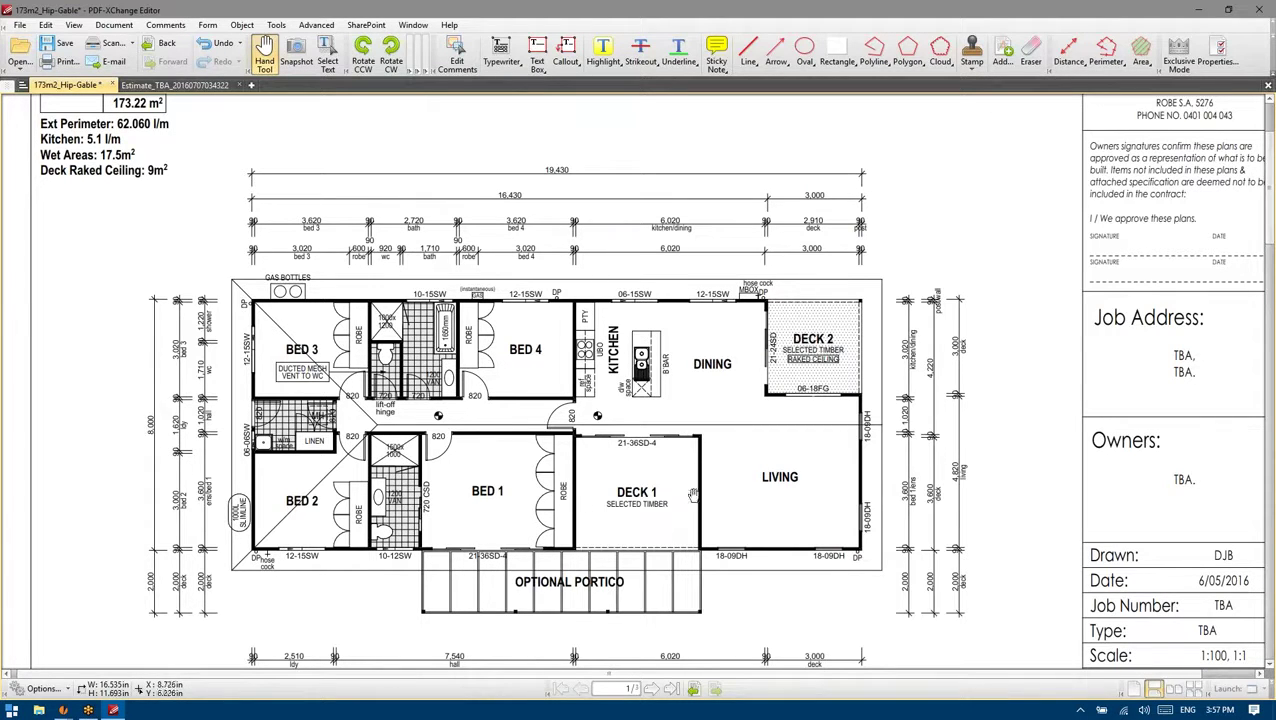
pyautogui.scroll(3, 124, 185)
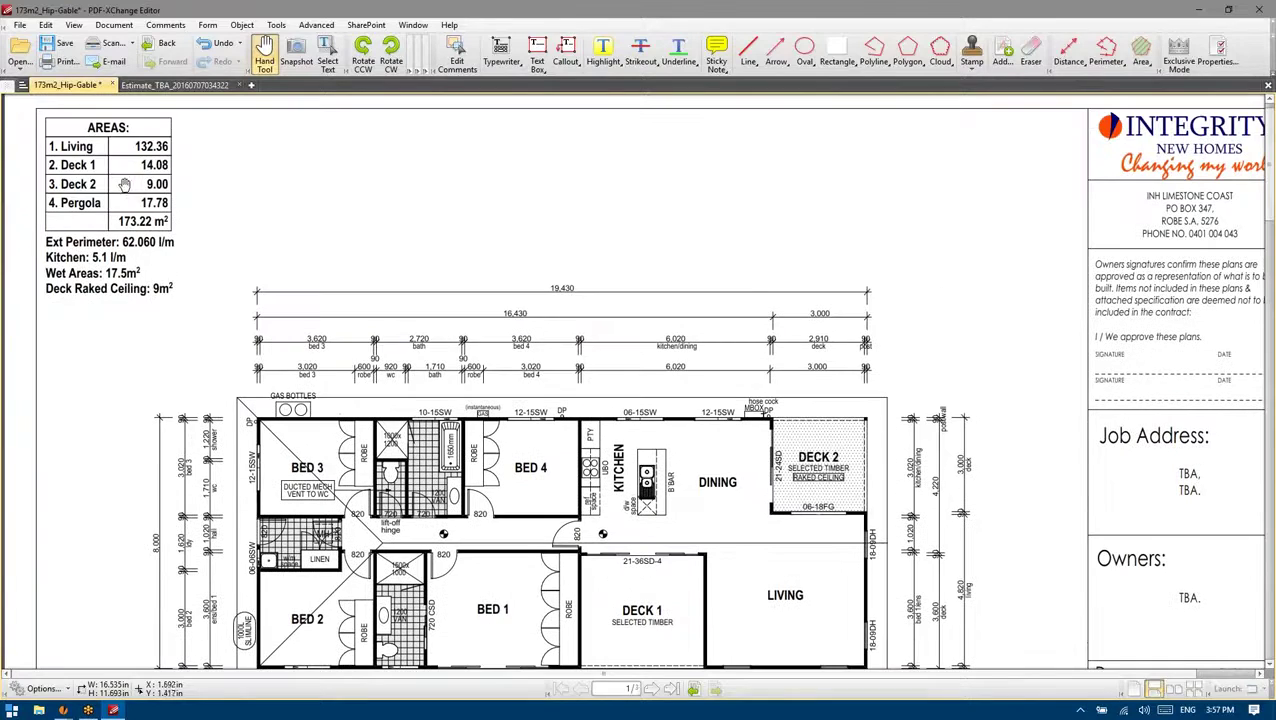
# Open the Windows Calculator and add the Deck 1 and Deck 2 areas, 14.08 + 9
pyautogui.press('super+r')
pyautogui.write('calc')
pyautogui.press('Return')
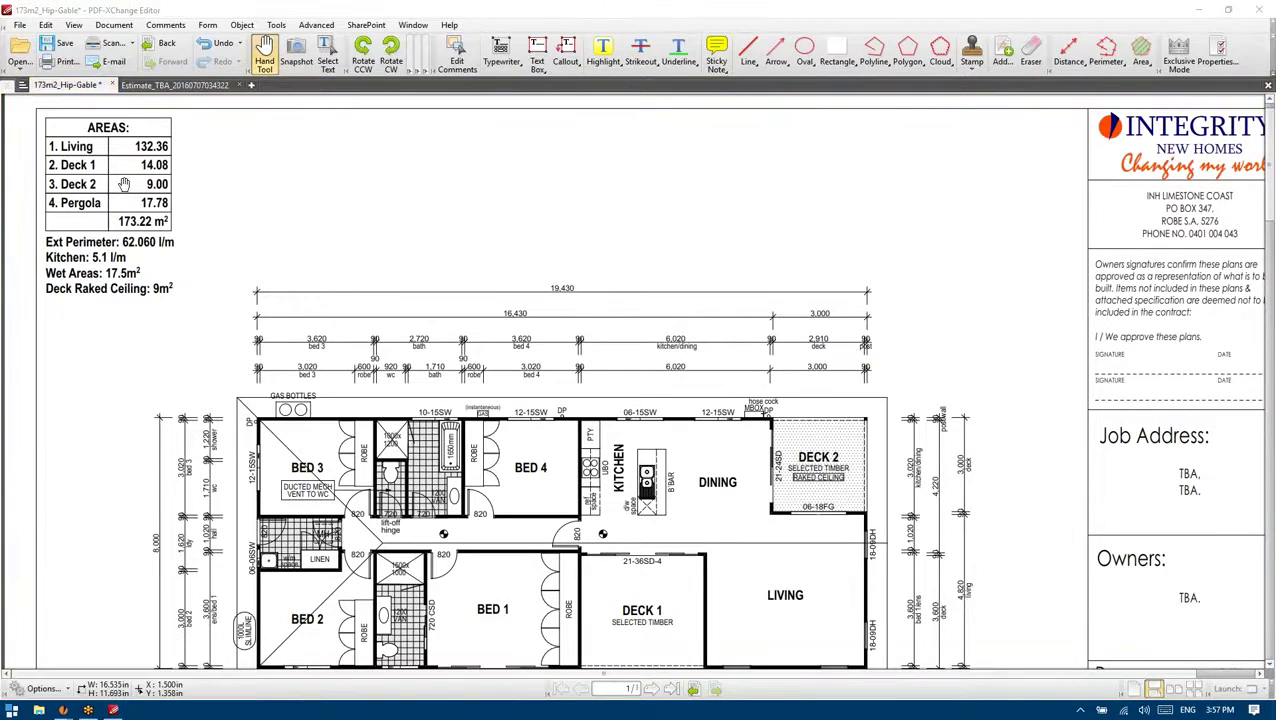
pyautogui.write('14.08')
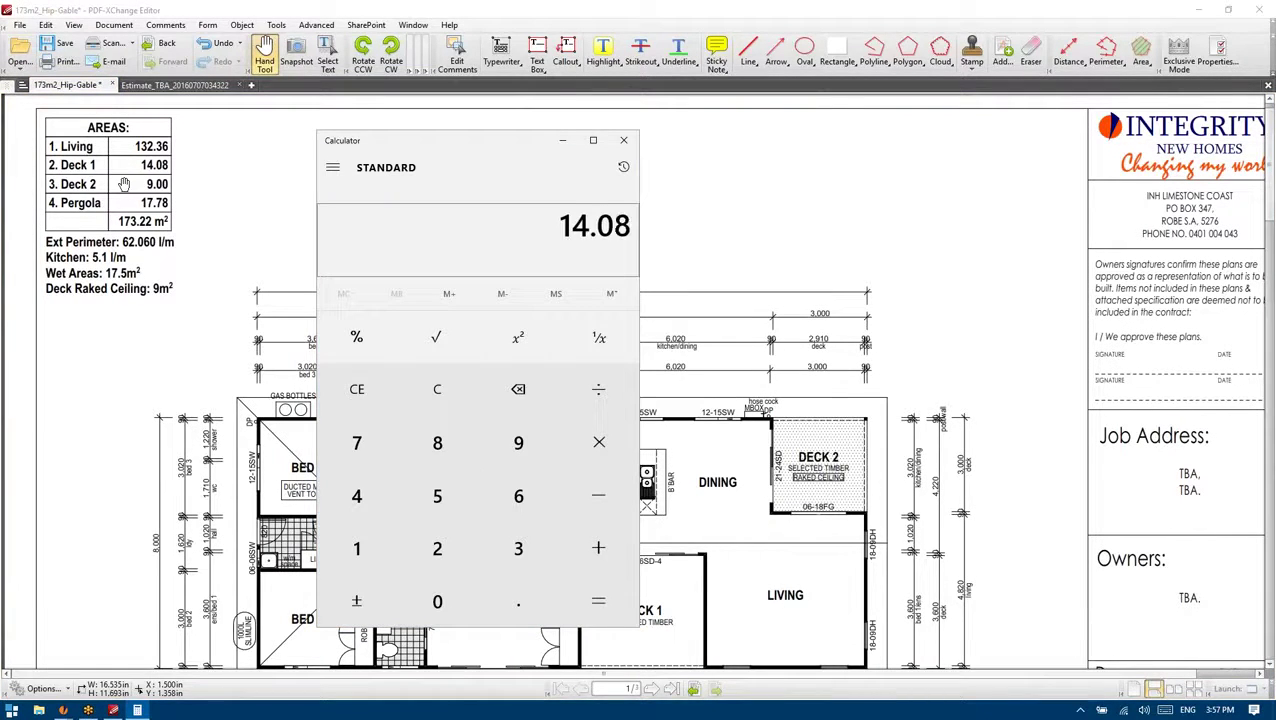
pyautogui.press('+')
pyautogui.write('9')
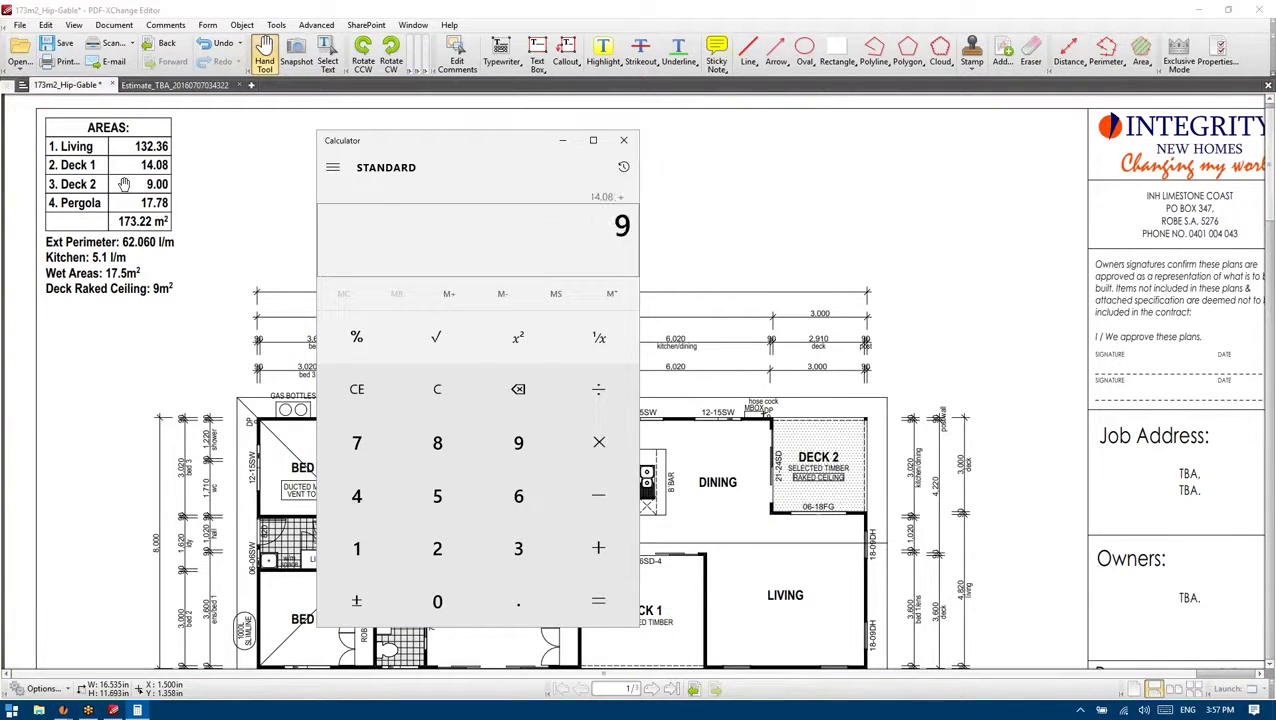
pyautogui.press('+')
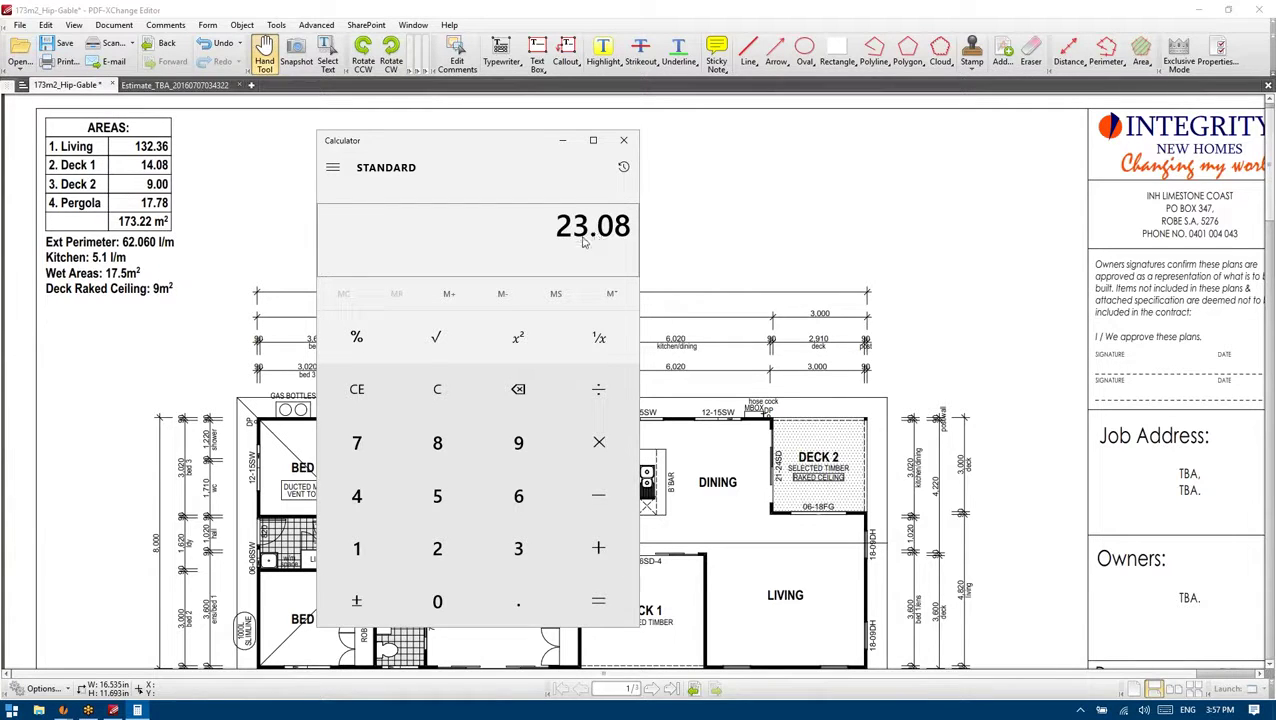
# Switch back to the iGyro estimate, set the Lower Floor (Covered Deck Area) to 23.08 m2, and close the calculator
pyautogui.click(63, 710)
pyautogui.click(89, 650)
pyautogui.write('23.08')
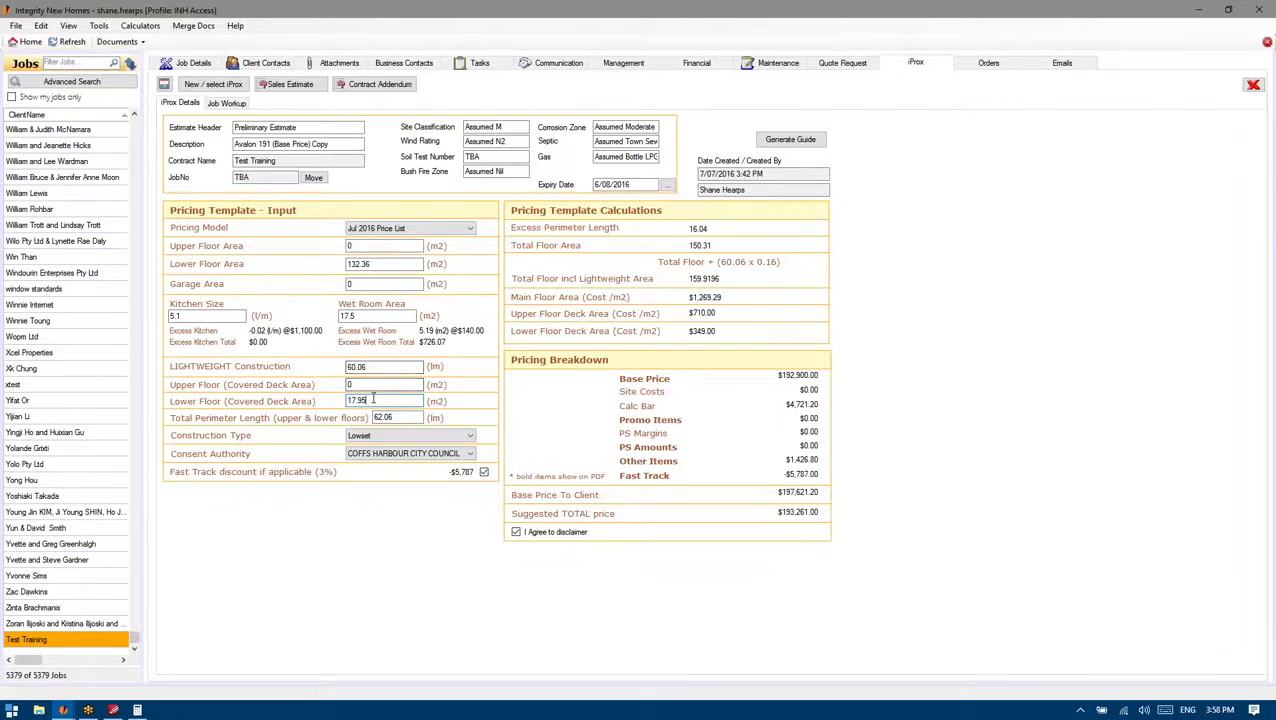
pyautogui.click(137, 710)
pyautogui.click(623, 140)
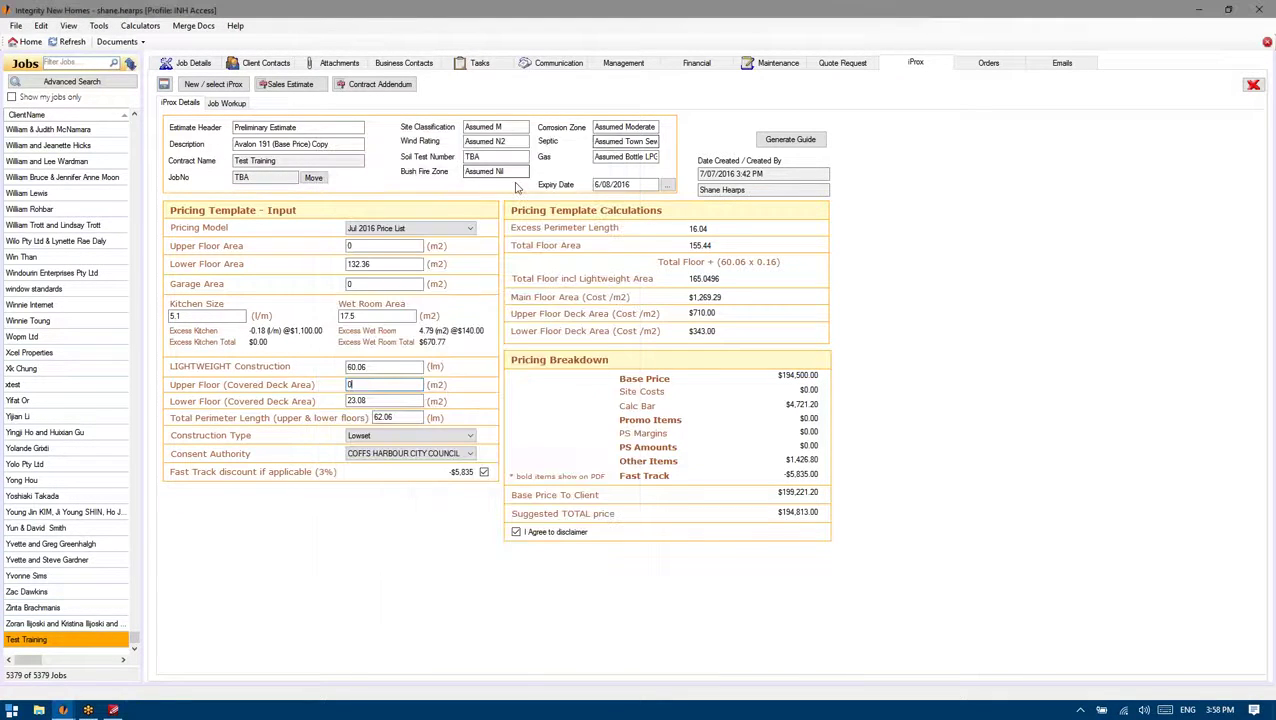
pyautogui.click(402, 400)
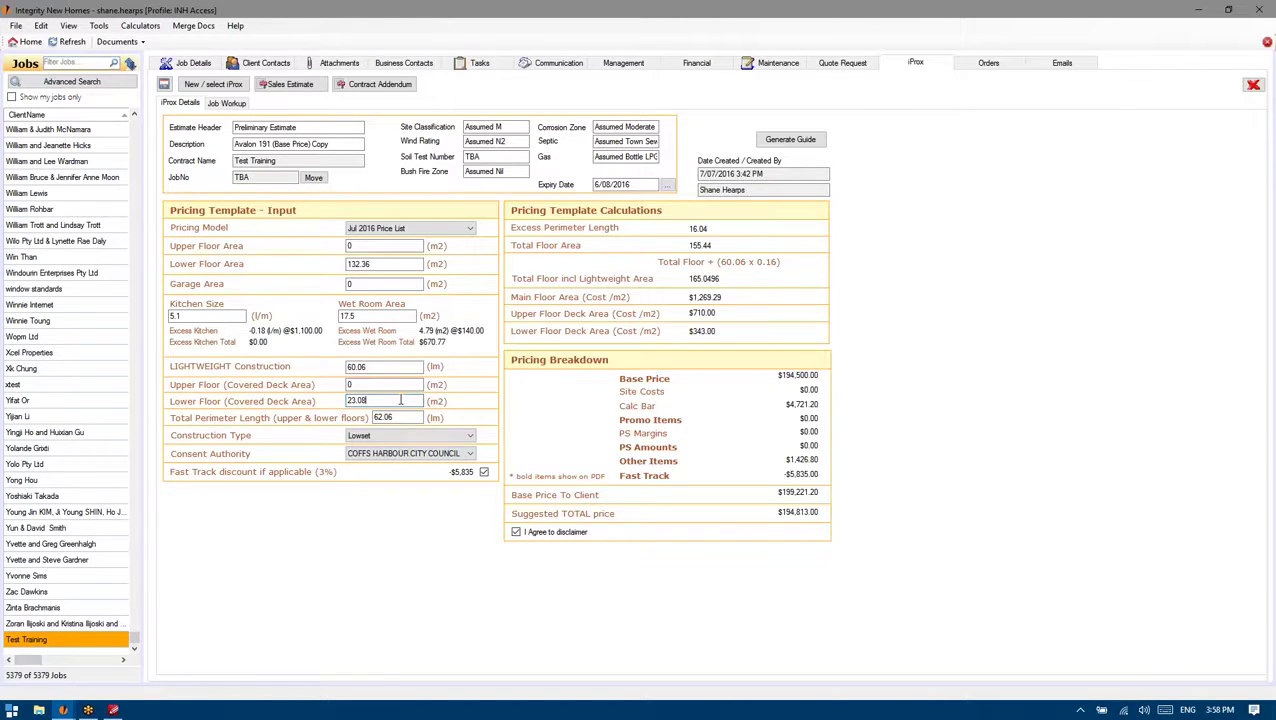
pyautogui.press('super+r')
pyautogui.write('calc')
pyautogui.press('Return')
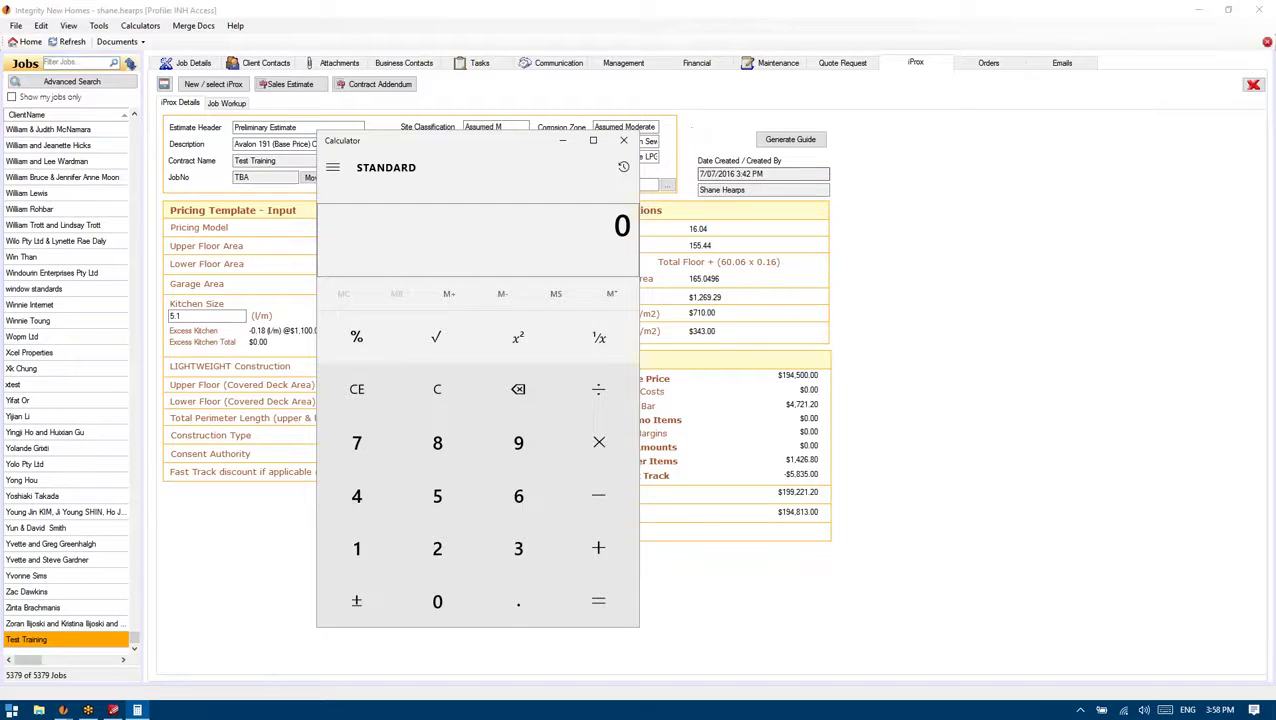
pyautogui.click(623, 140)
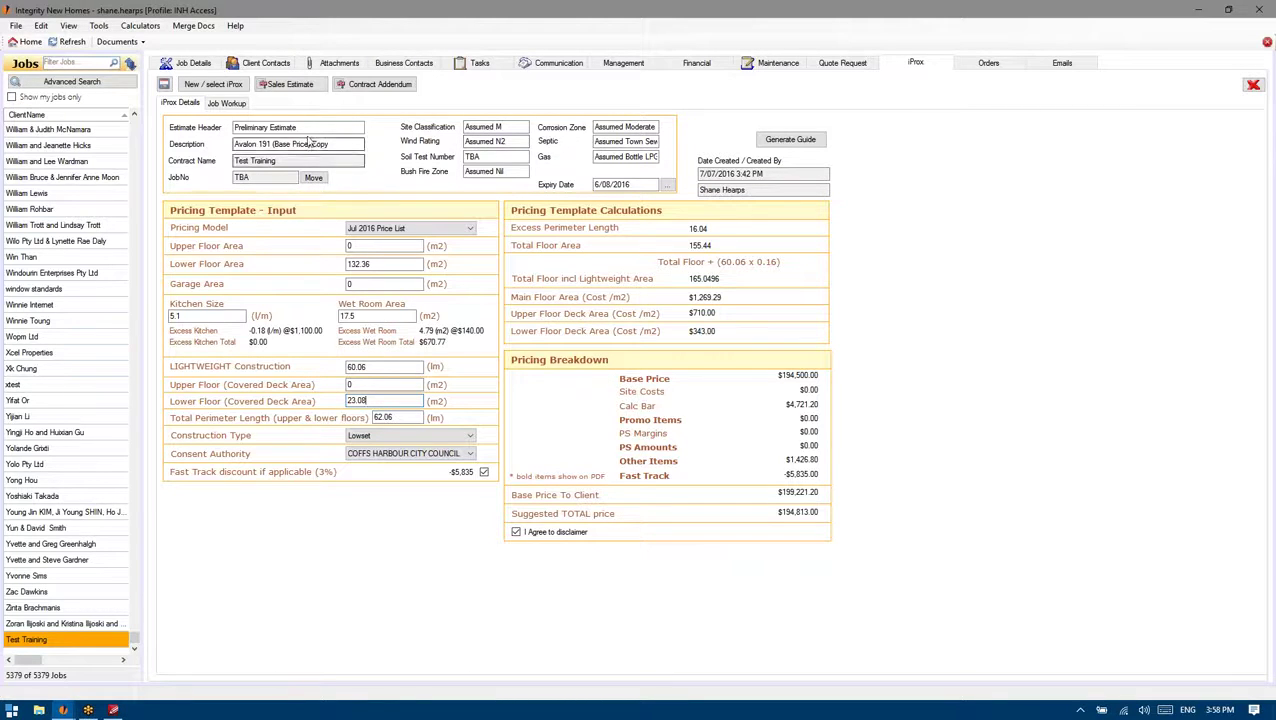
# Change the estimate's description to Prelim SH
pyautogui.click(340, 143)
pyautogui.write('P')
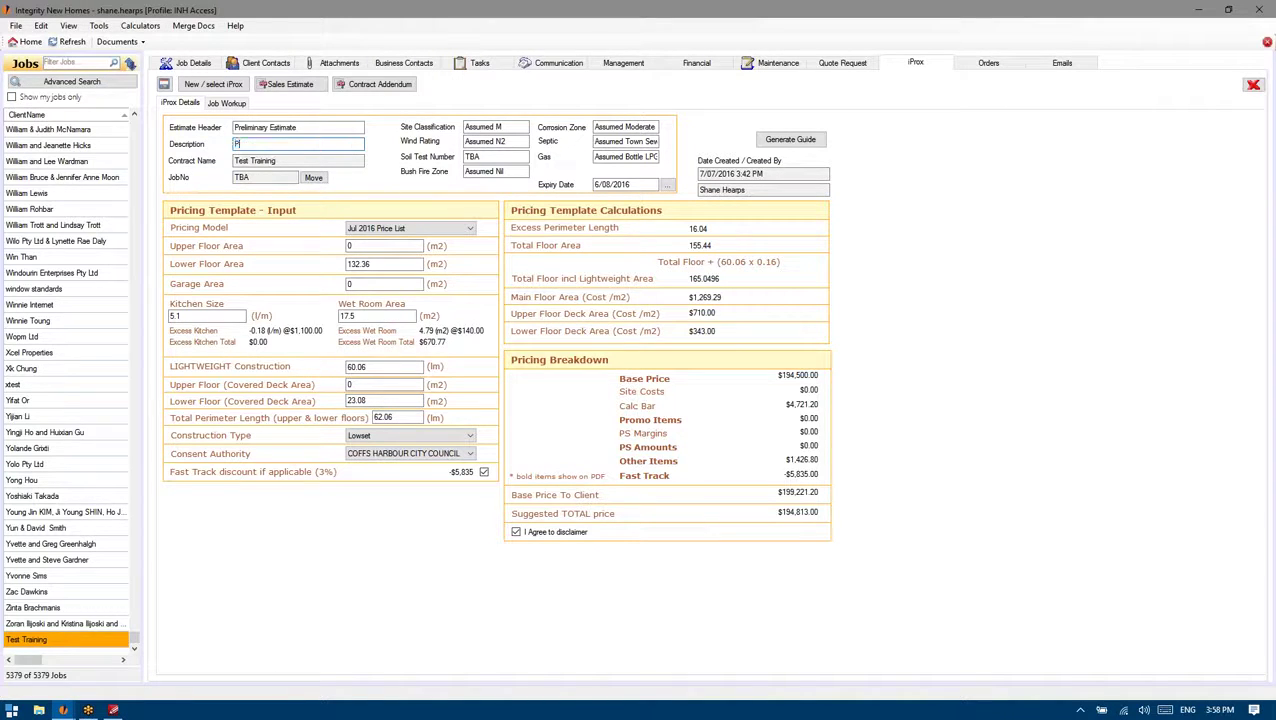
pyautogui.write('relim SH')
pyautogui.click(398, 400)
pyautogui.doubleClick(398, 400)
pyautogui.click(393, 398)
# Examine the areas schedule, floor plan and front elevation in the 173m2 Hip-Gable PDF against the estimate, then return to iGyro
pyautogui.click(113, 710)
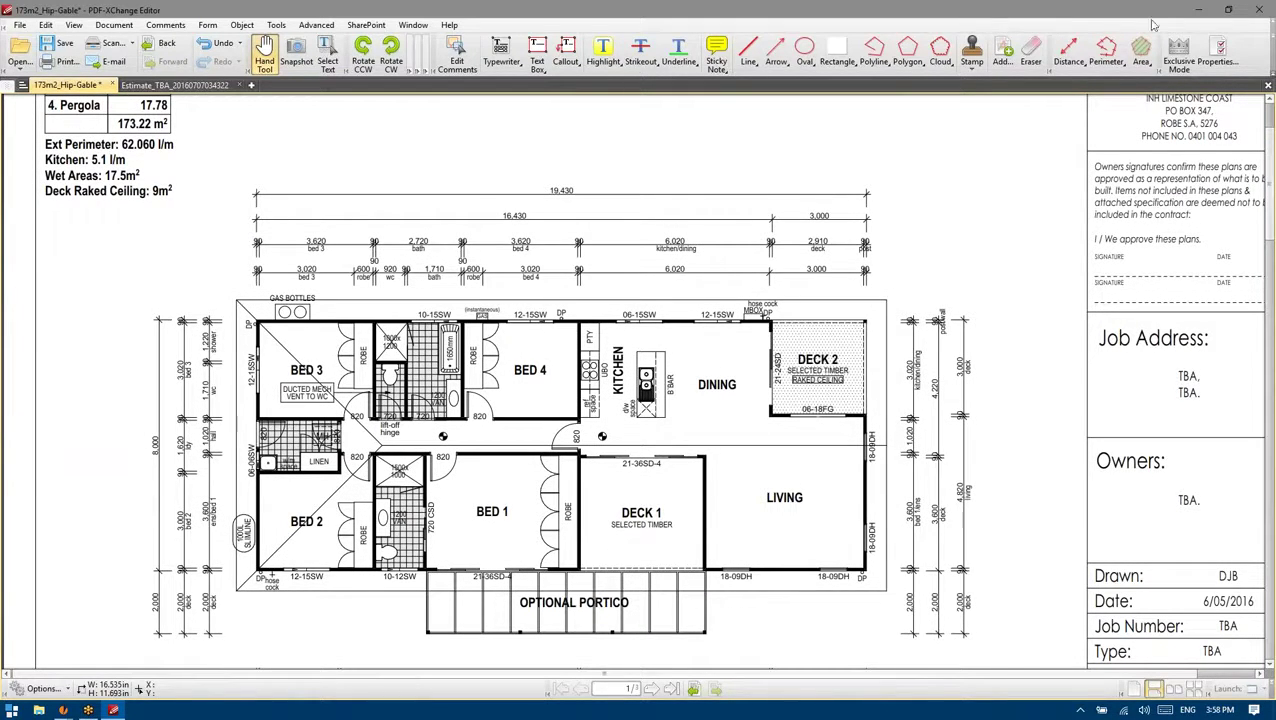
pyautogui.scroll(1, 237, 448)
pyautogui.moveTo(63, 708)
pyautogui.click(80, 648)
pyautogui.press('Tab')
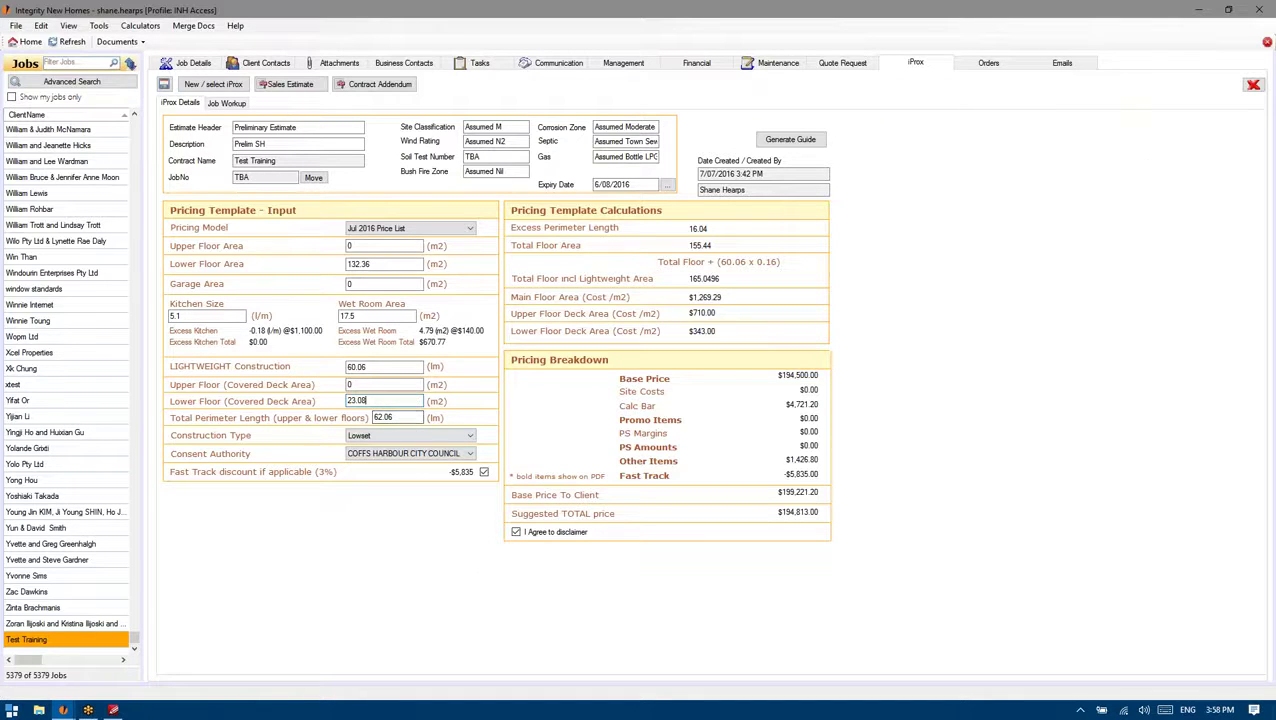
pyautogui.click(113, 710)
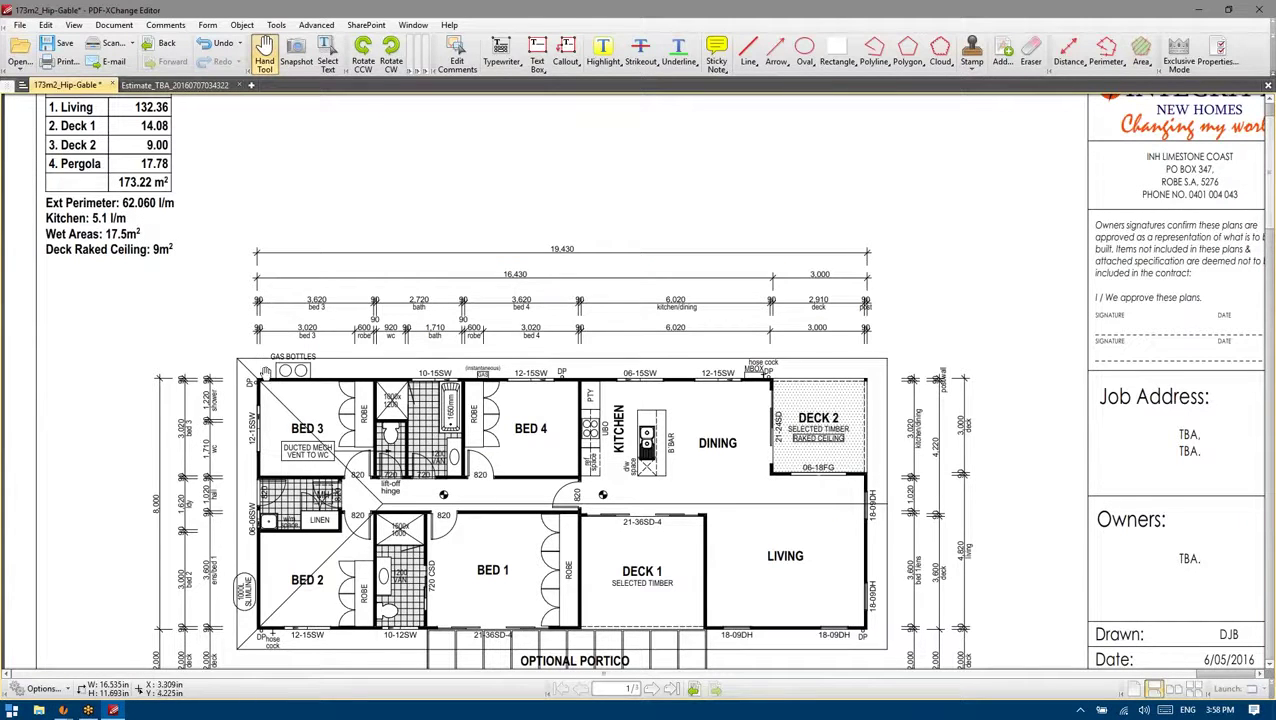
pyautogui.scroll(-1, 695, 633)
pyautogui.scroll(-2, 851, 499)
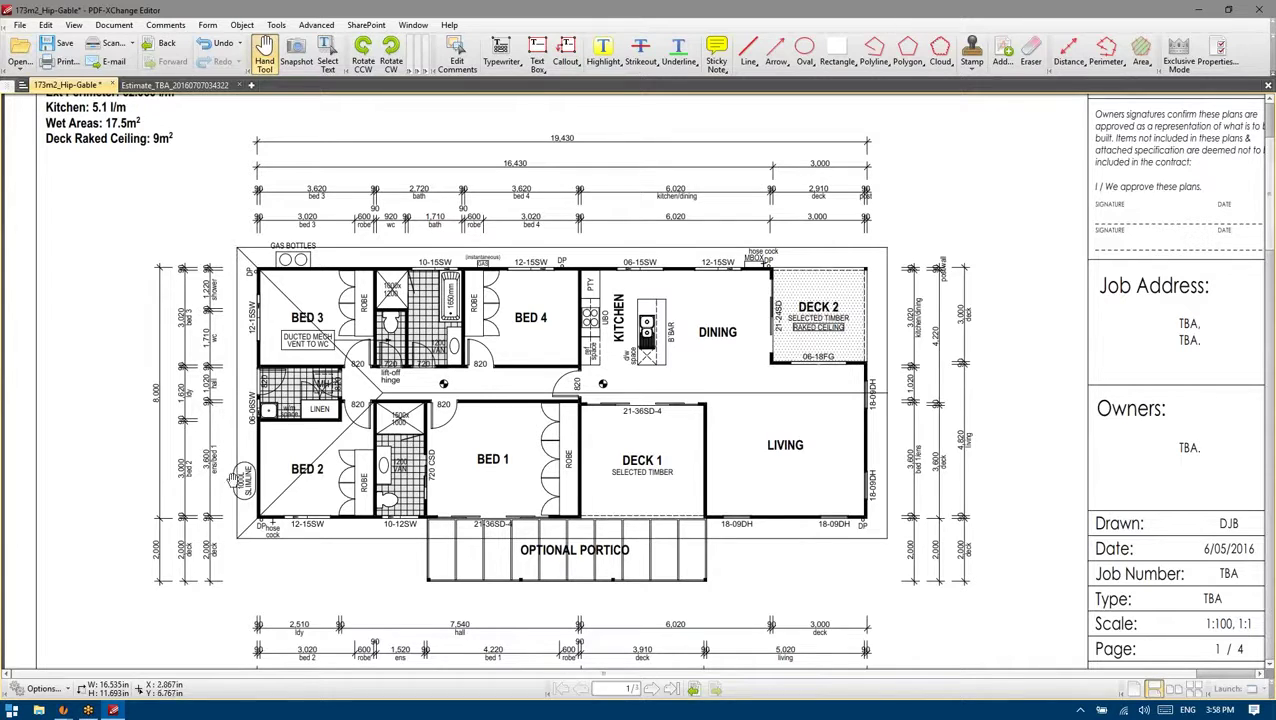
pyautogui.scroll(-10, 875, 485)
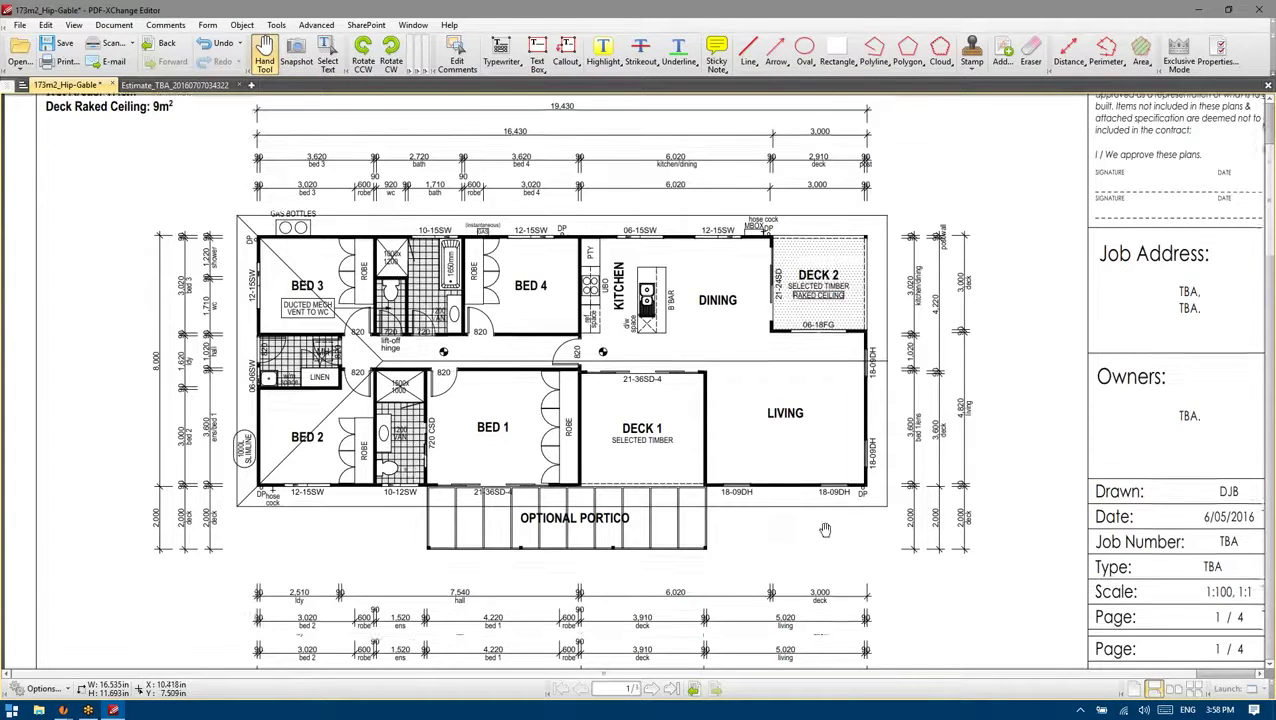
pyautogui.scroll(-5, 592, 524)
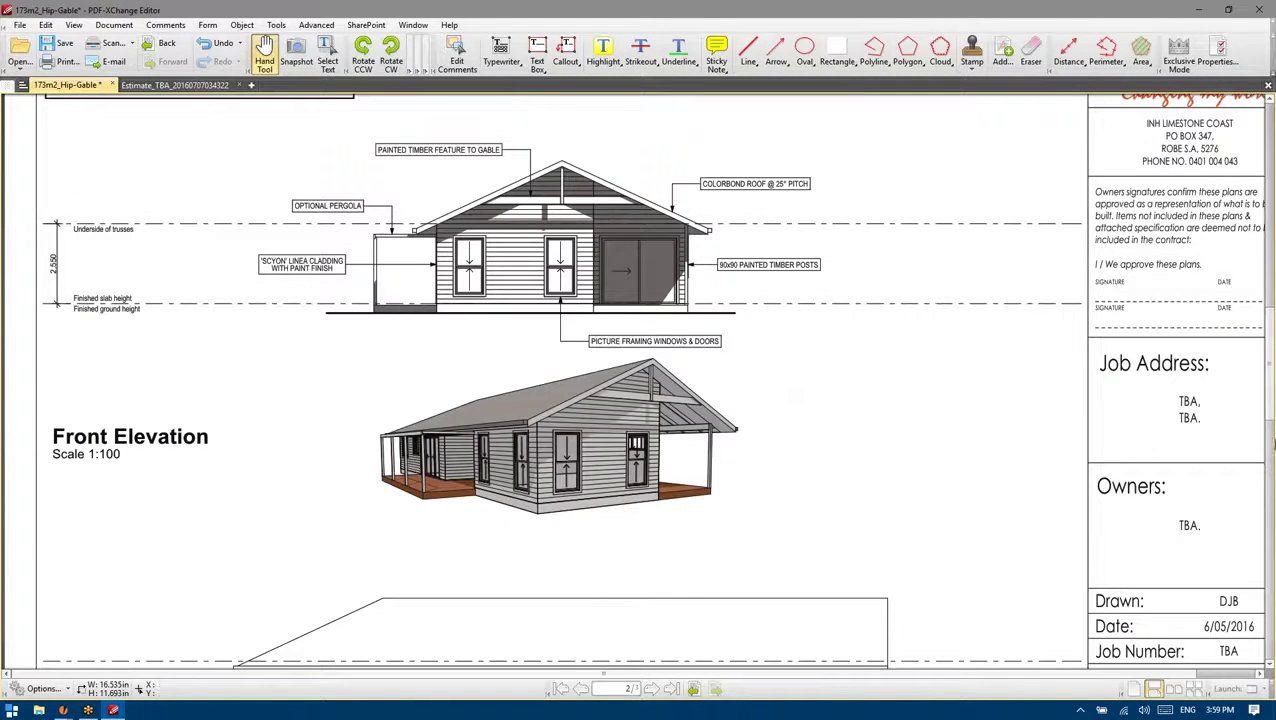
pyautogui.scroll(12, 576, 212)
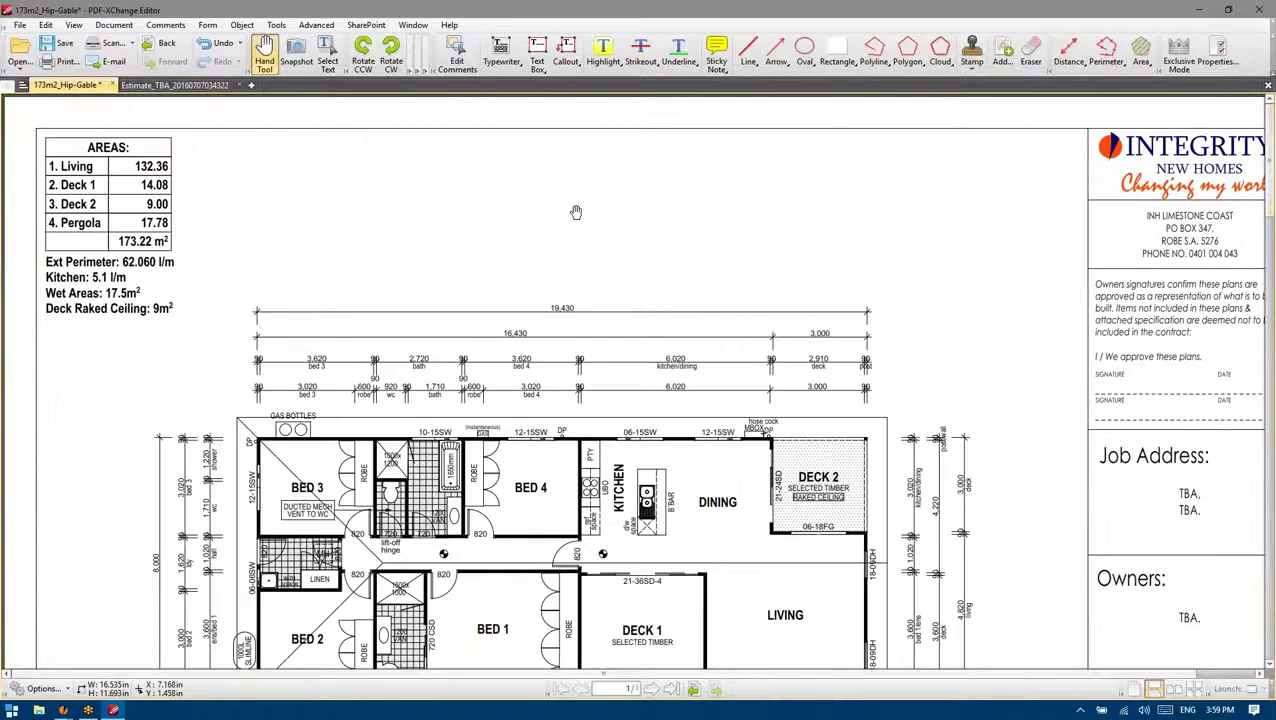
pyautogui.click(1199, 9)
pyautogui.click(376, 316)
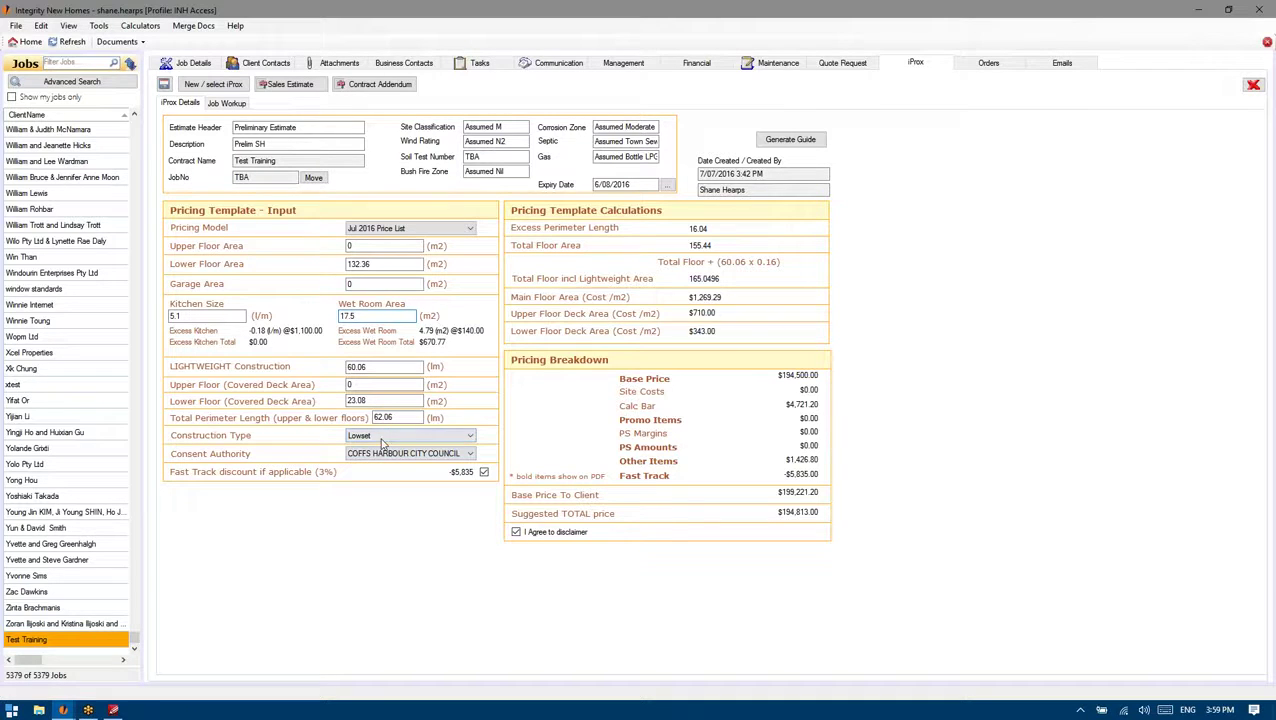
# Look through the Construction Type options available for the estimate
pyautogui.click(471, 437)
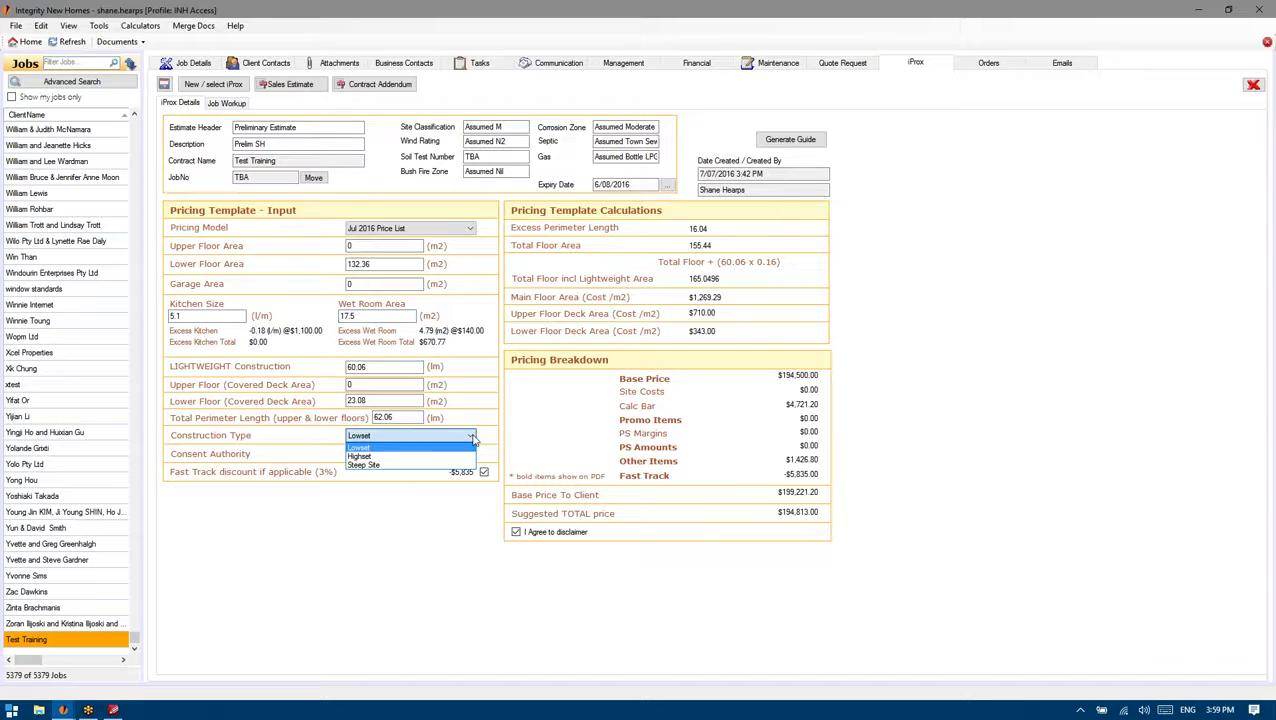
pyautogui.click(397, 402)
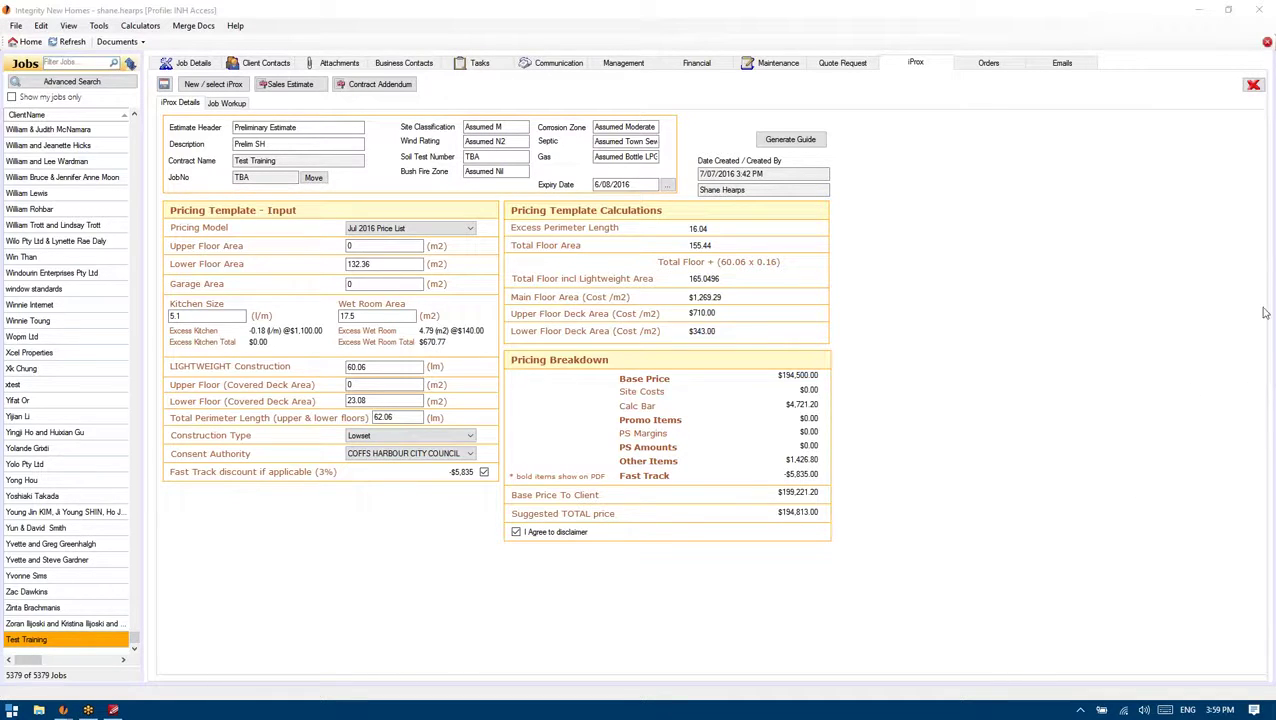
pyautogui.click(900, 220)
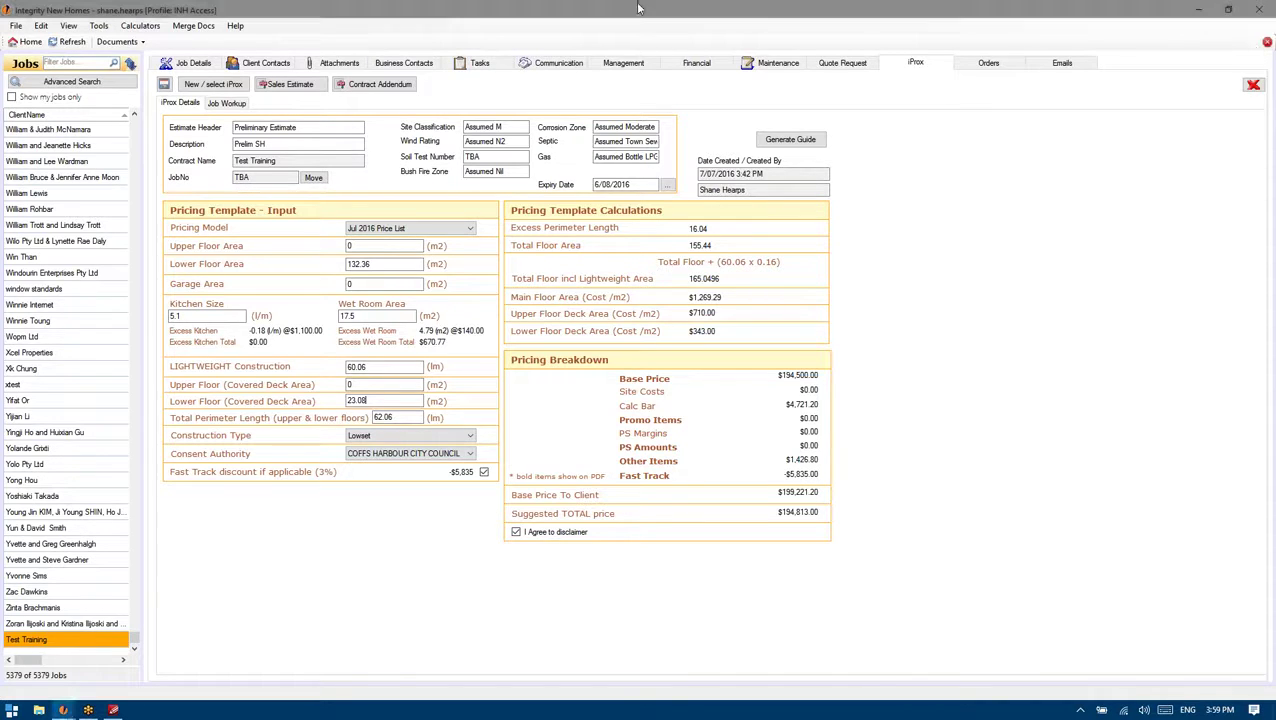
pyautogui.click(468, 436)
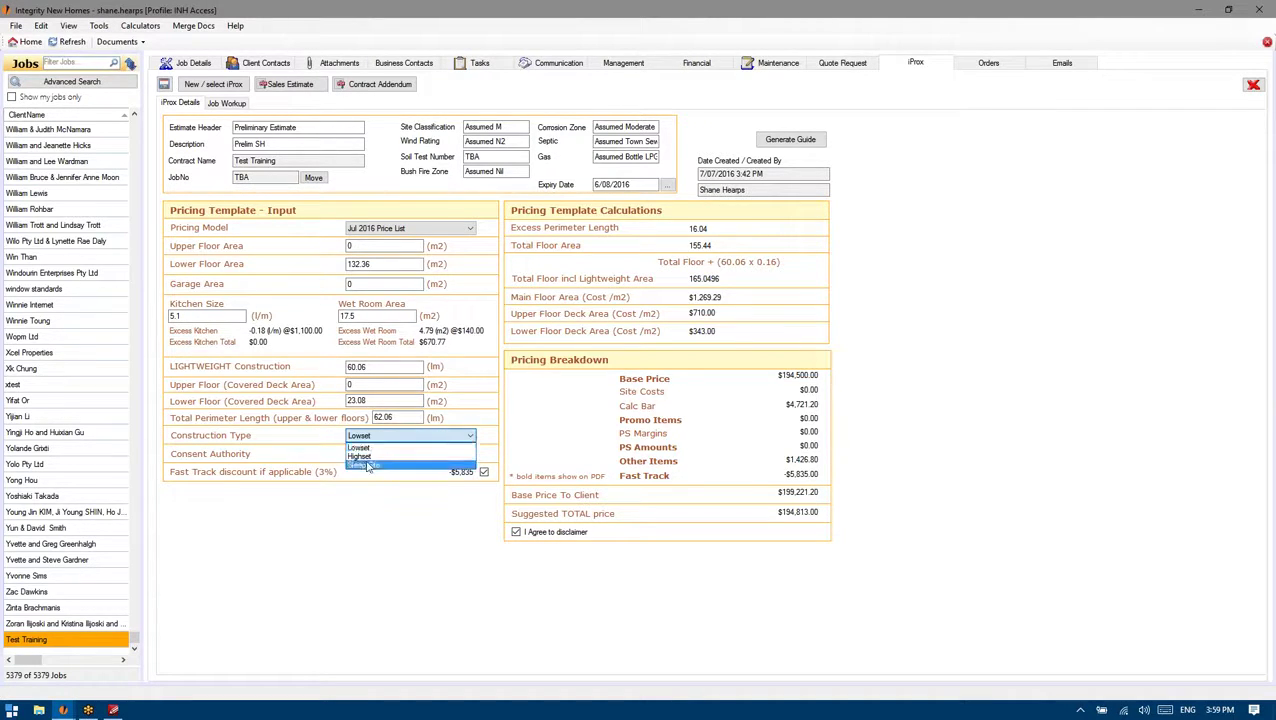
pyautogui.click(382, 402)
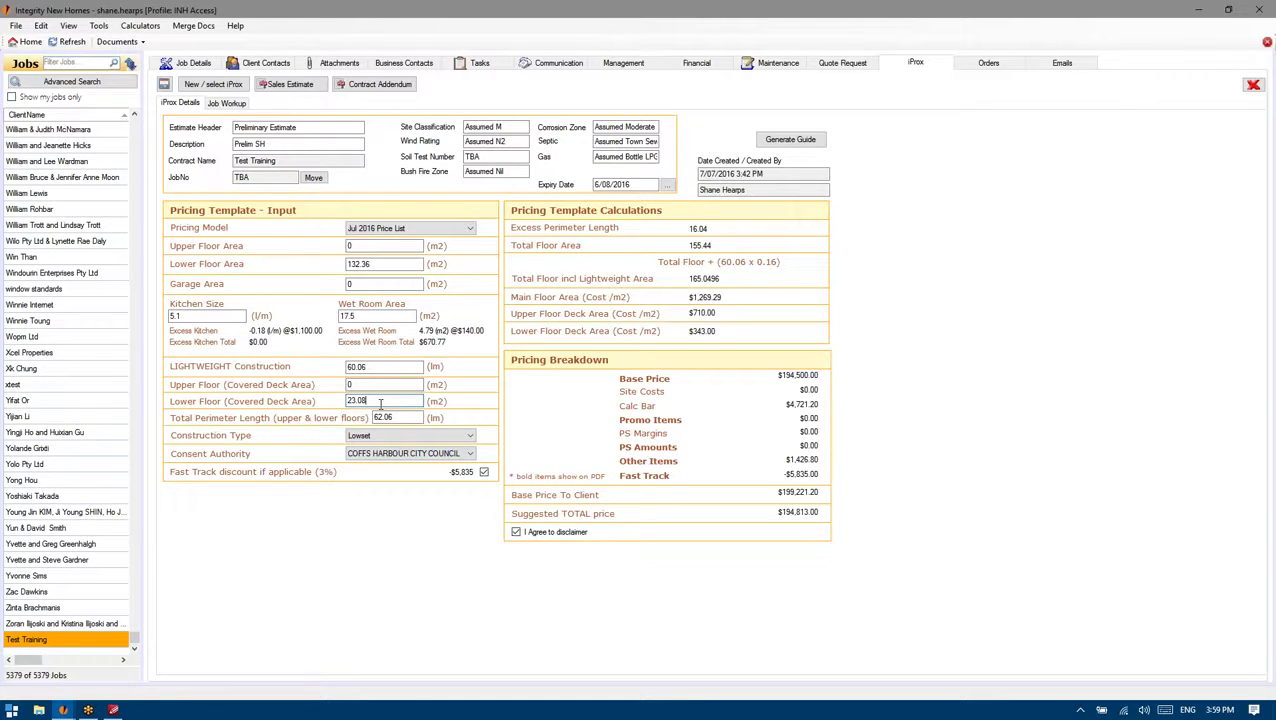
# Try the Highset and Steep Site construction types to compare their effect on the Base Price, and restore Lowset
pyautogui.click(390, 436)
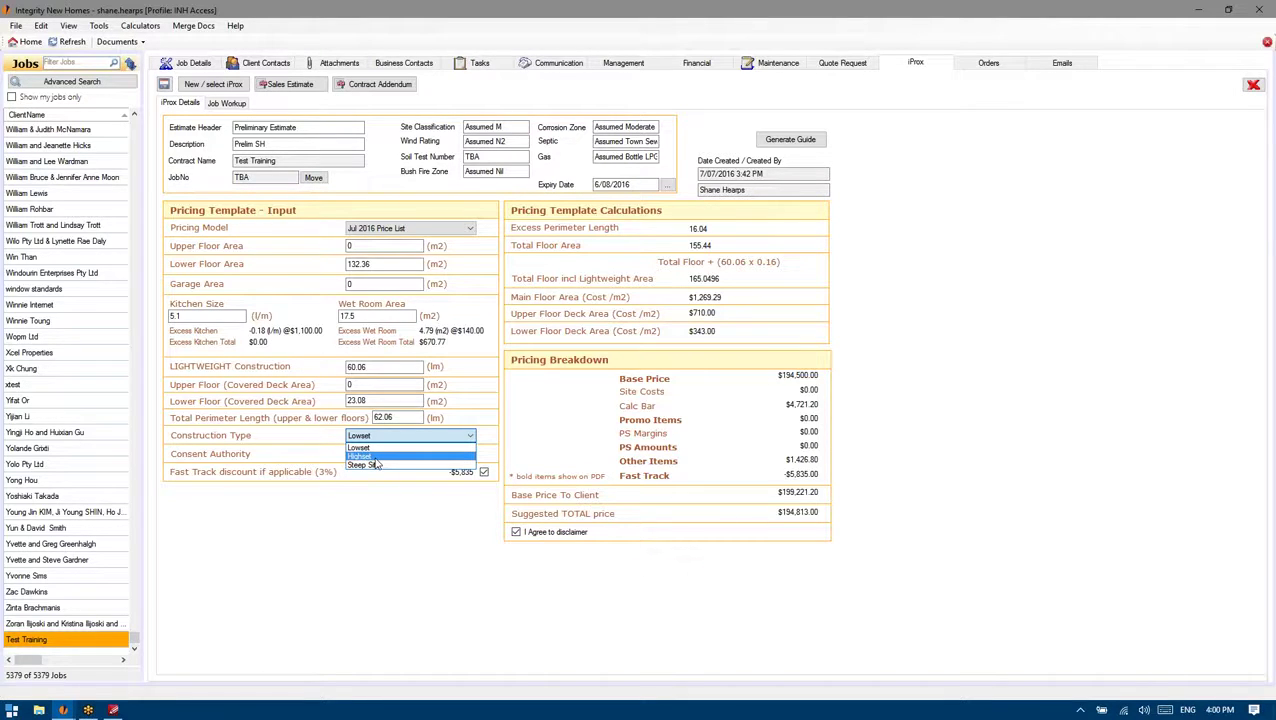
pyautogui.click(375, 458)
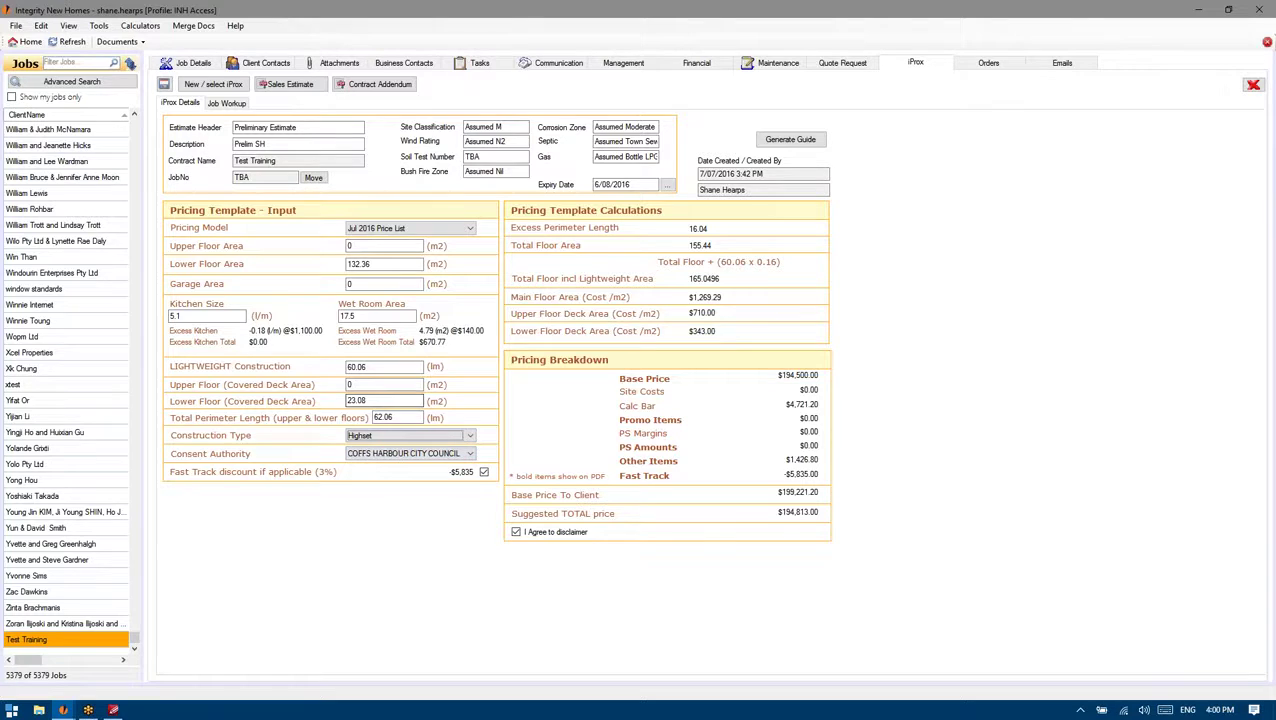
pyautogui.click(786, 377)
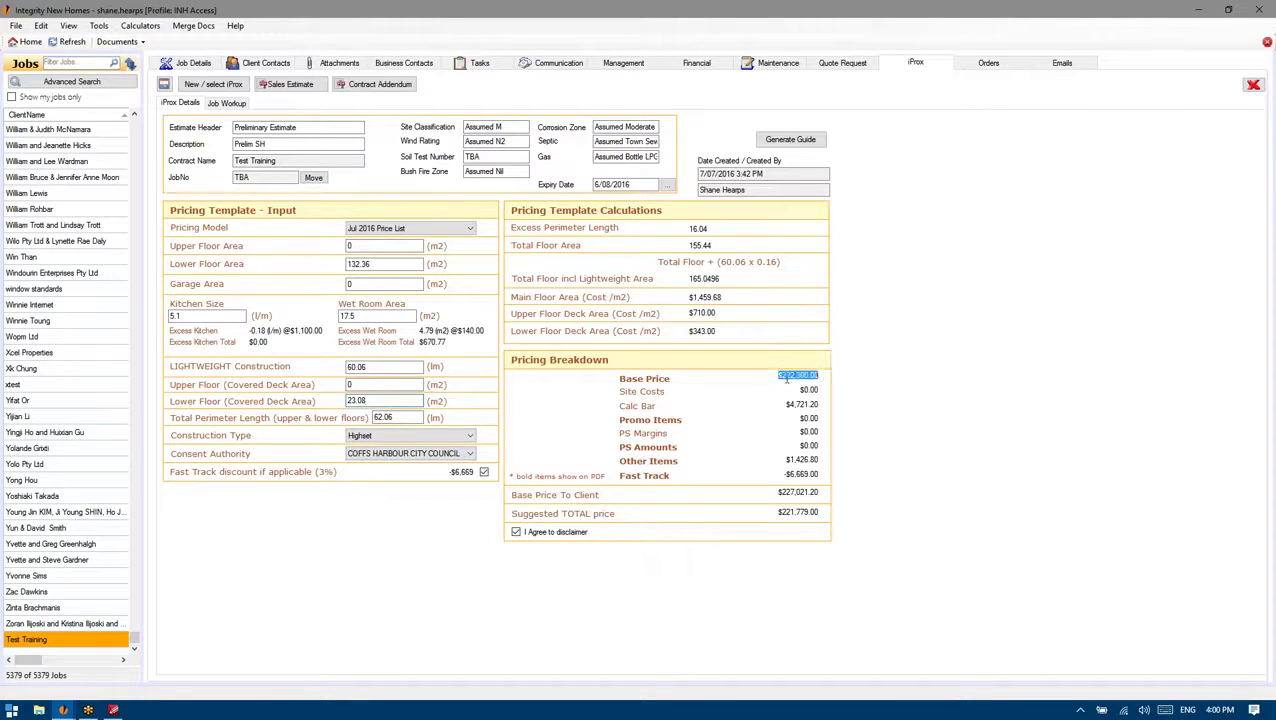
pyautogui.click(396, 435)
pyautogui.click(369, 466)
pyautogui.click(380, 401)
pyautogui.click(401, 436)
pyautogui.click(372, 444)
pyautogui.click(393, 417)
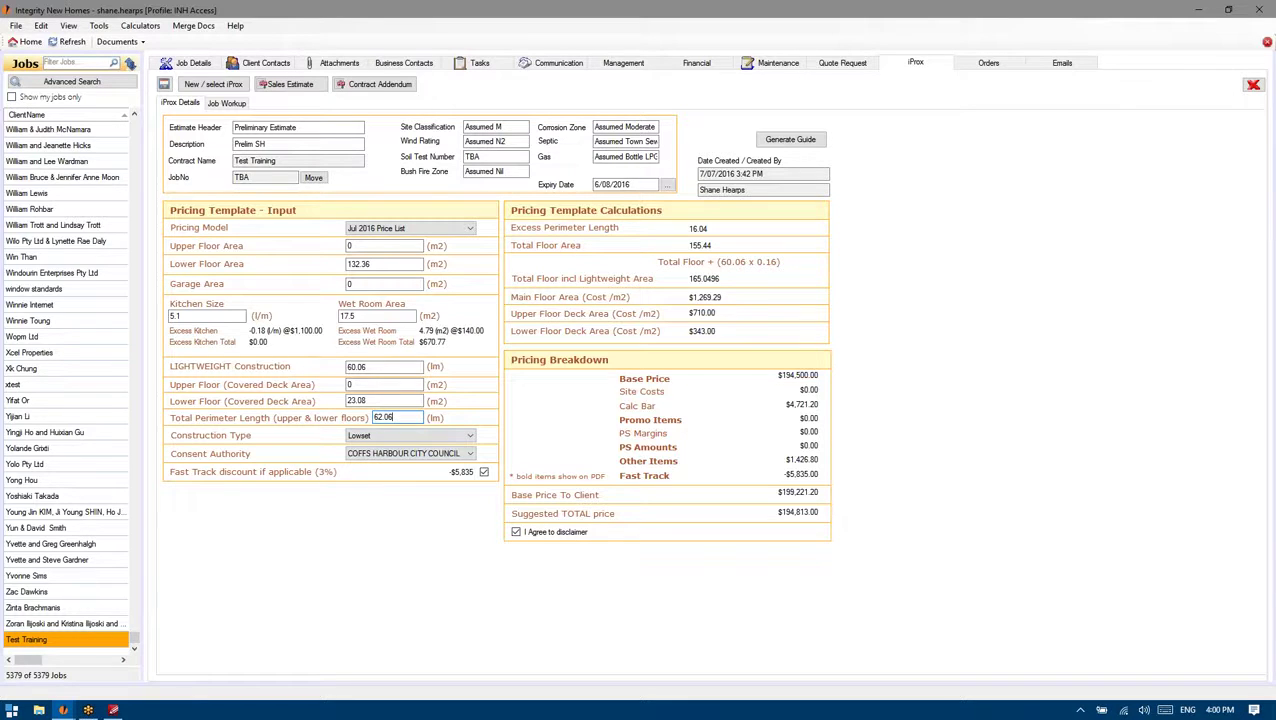
pyautogui.click(380, 436)
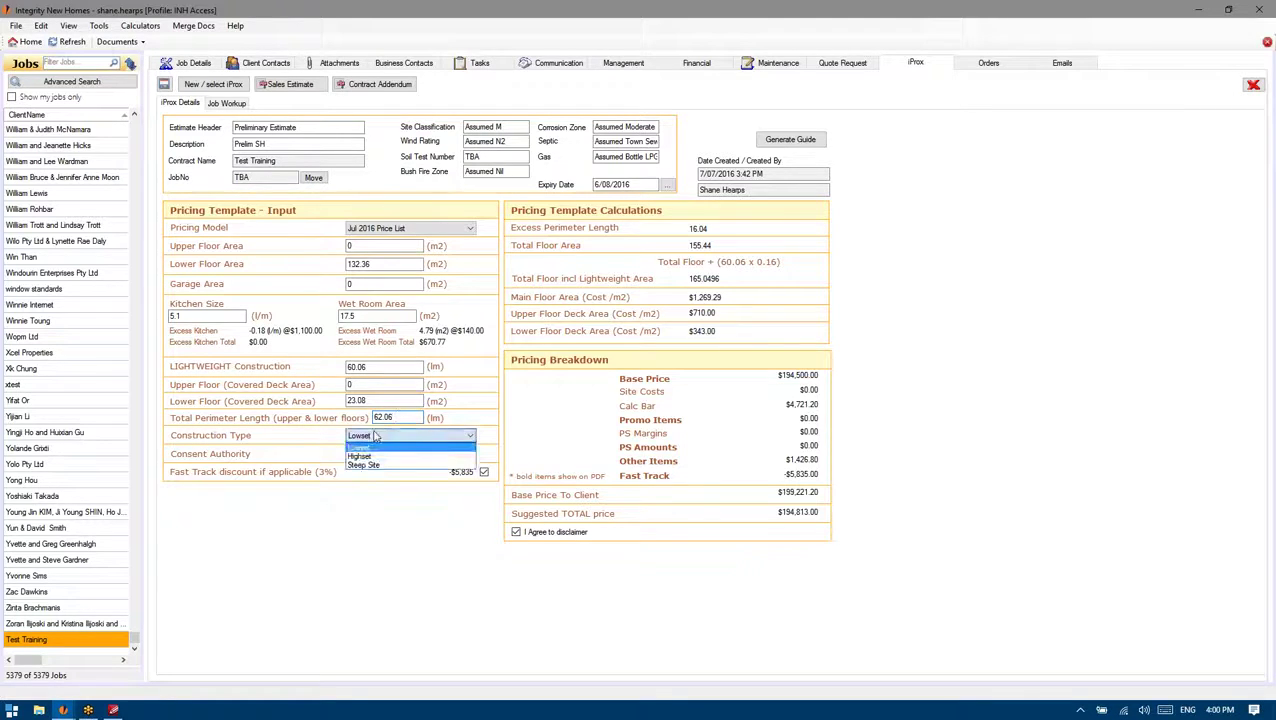
pyautogui.click(380, 445)
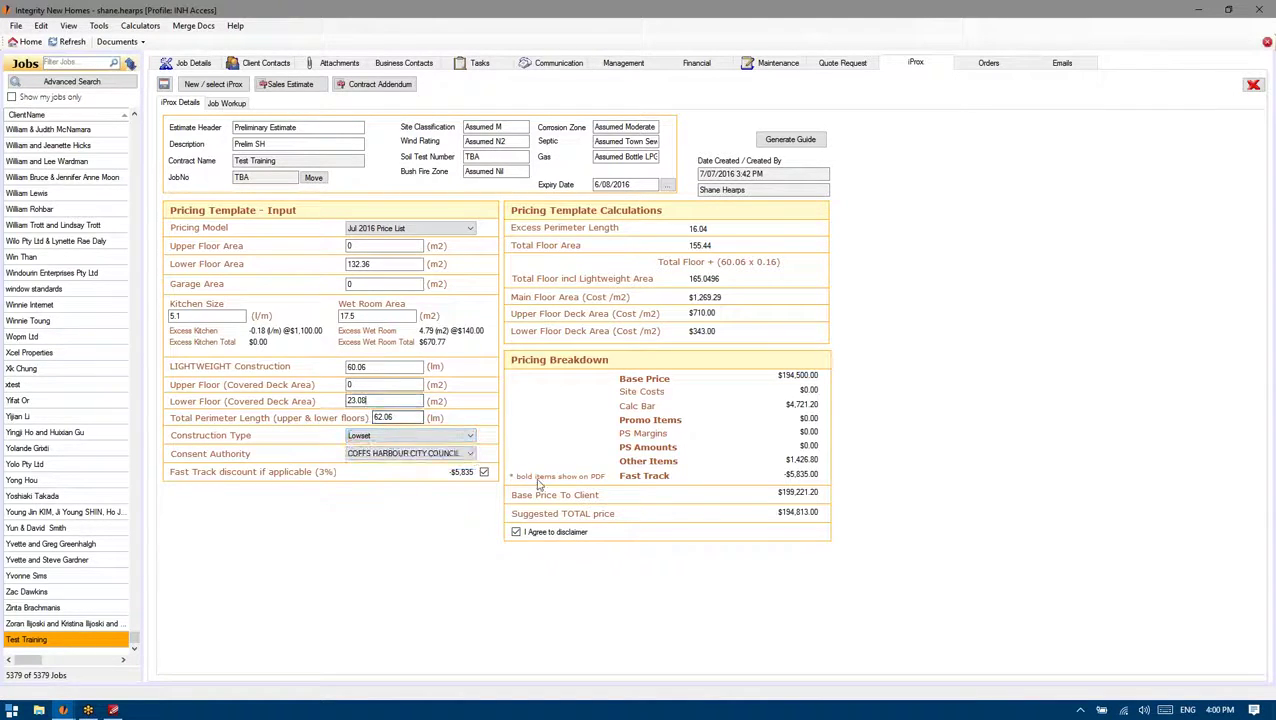
# Glance at the floor plan and look through the councils offered as the estimate's Consent Authority
pyautogui.scroll(-10, 671, 591)
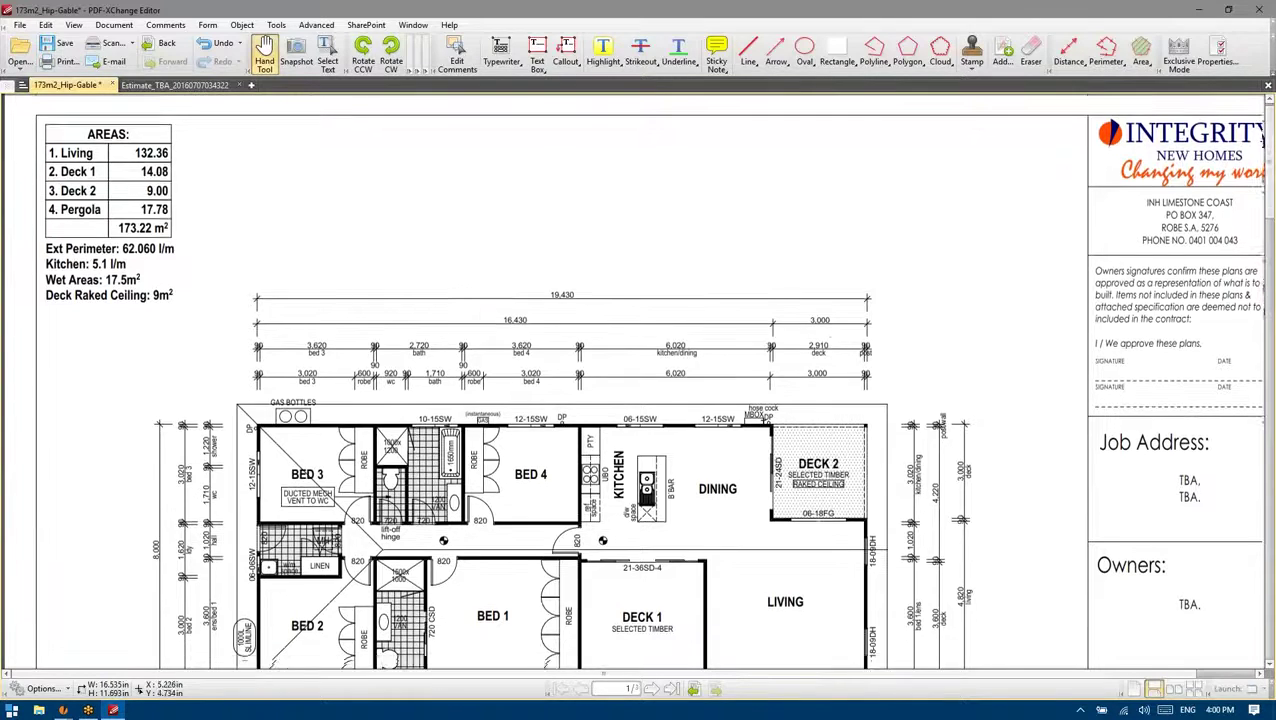
pyautogui.hotkey('alt', 'Tab')
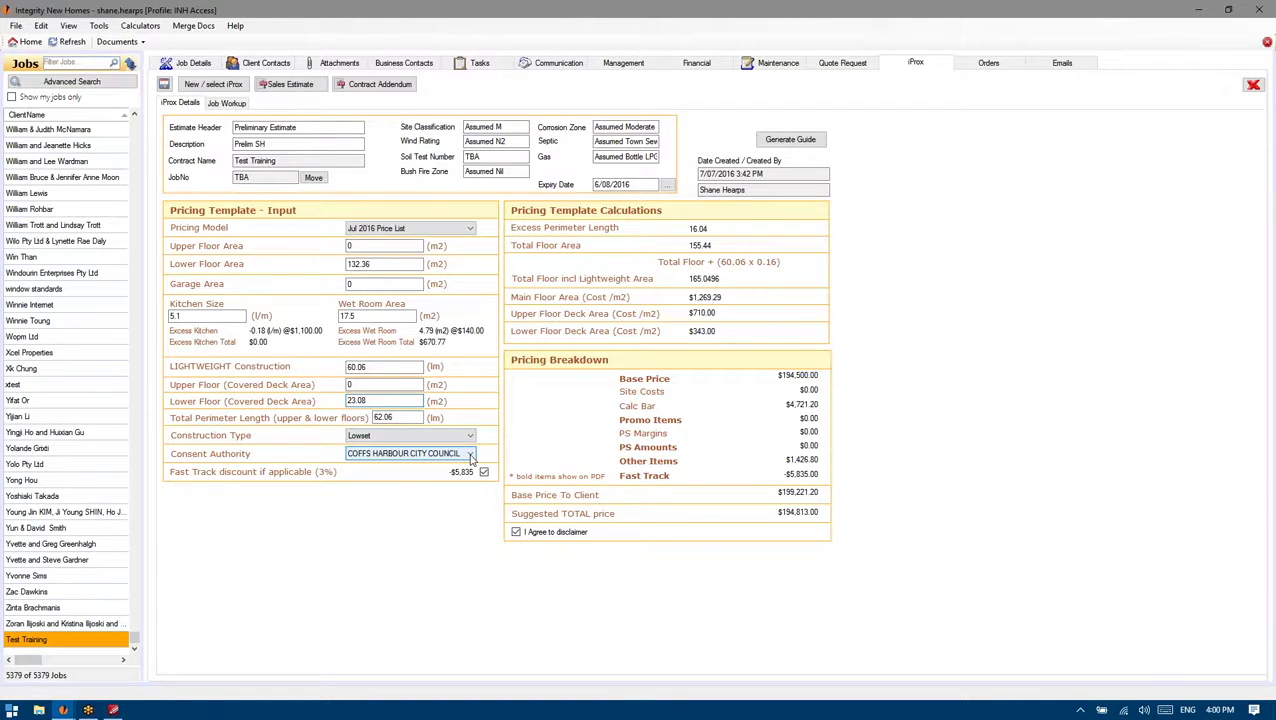
pyautogui.click(471, 455)
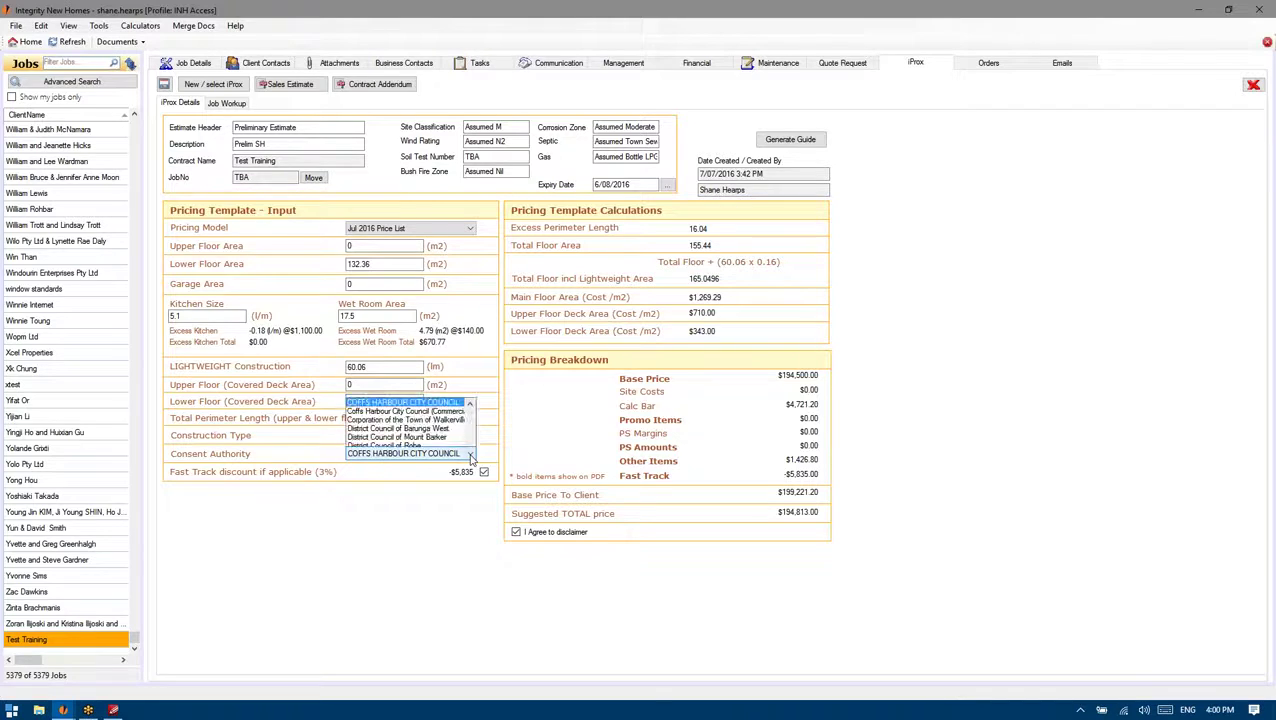
pyautogui.click(472, 419)
pyautogui.moveTo(469, 297); pyautogui.dragTo(469, 282)
pyautogui.click(228, 324)
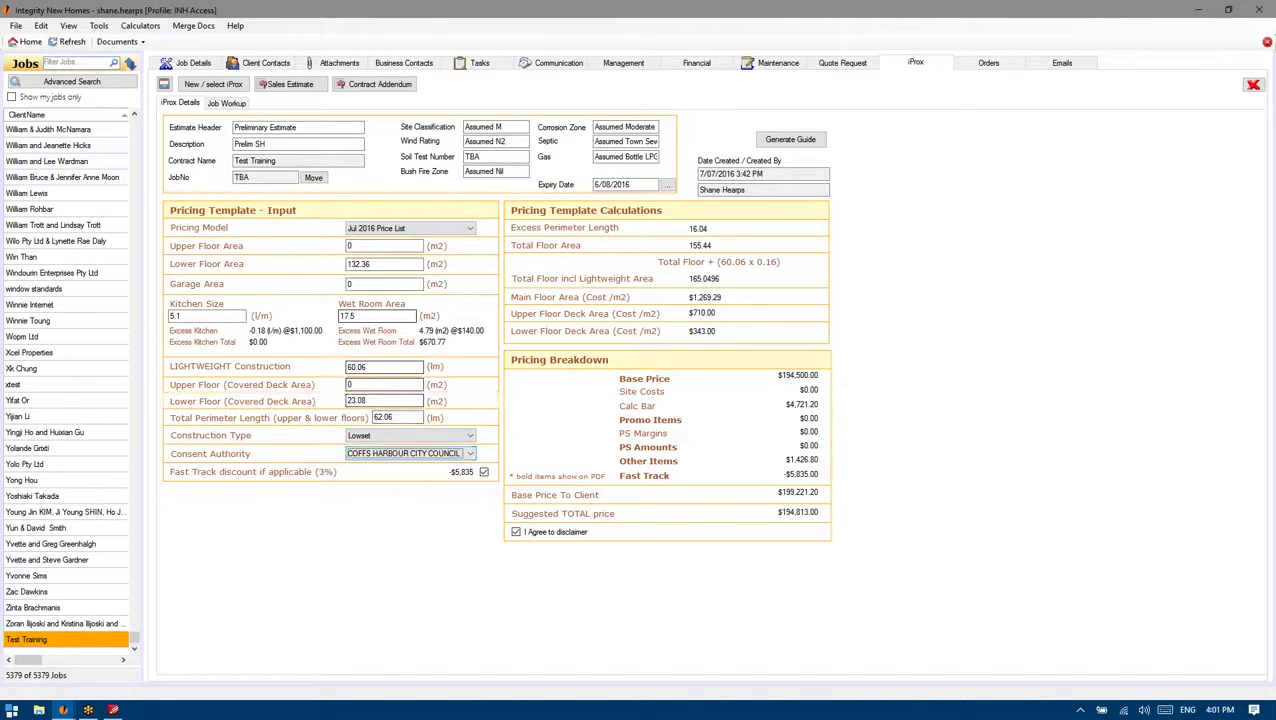
pyautogui.click(411, 417)
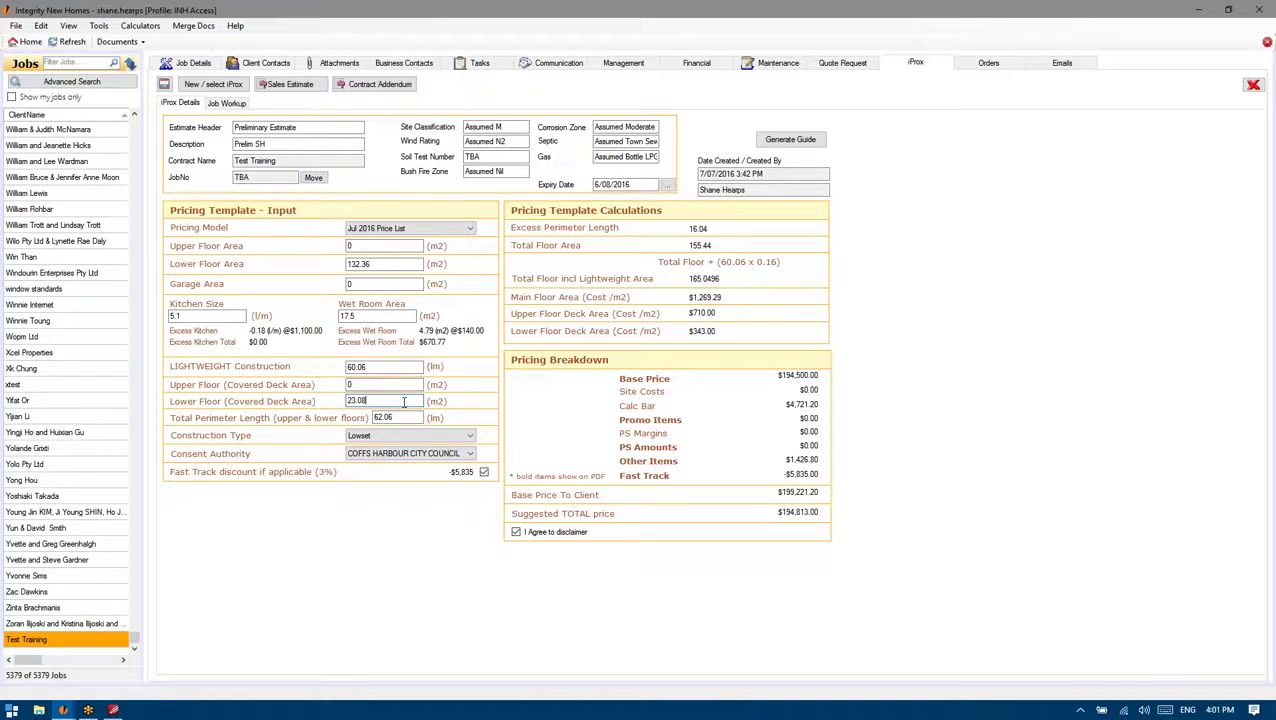
pyautogui.click(400, 453)
pyautogui.click(400, 453)
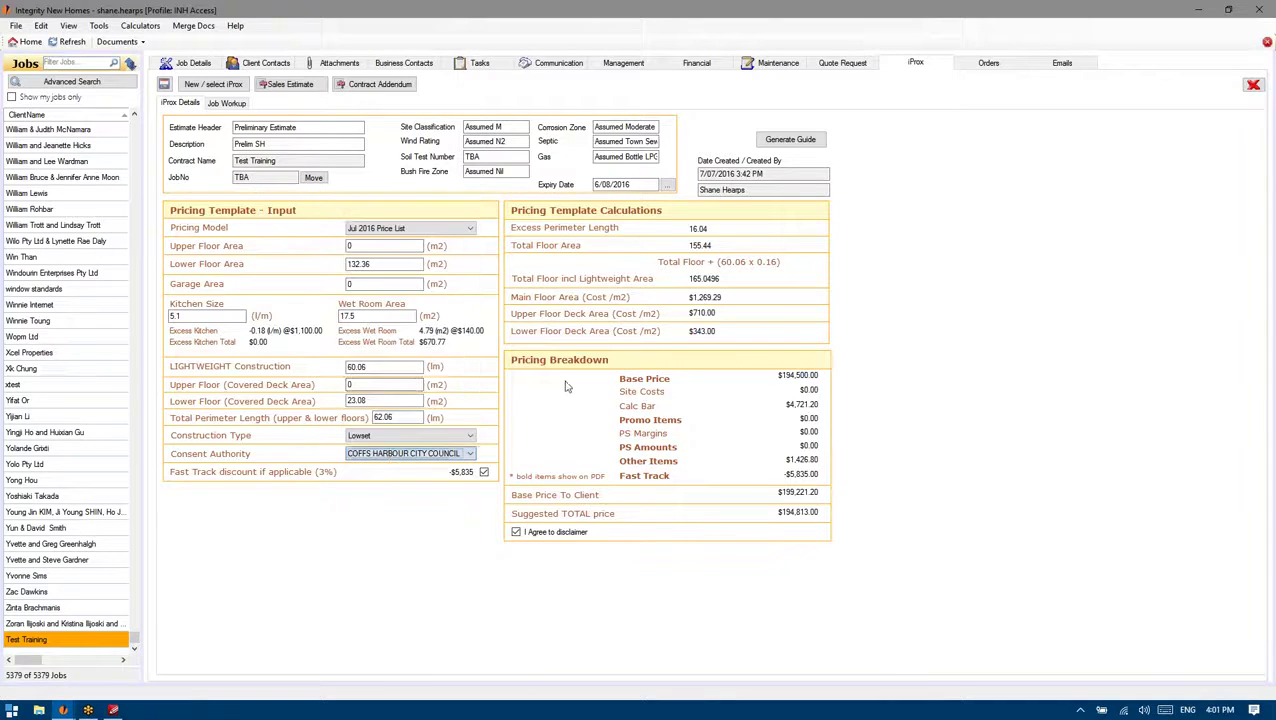
pyautogui.click(474, 456)
pyautogui.click(508, 328)
pyautogui.click(397, 366)
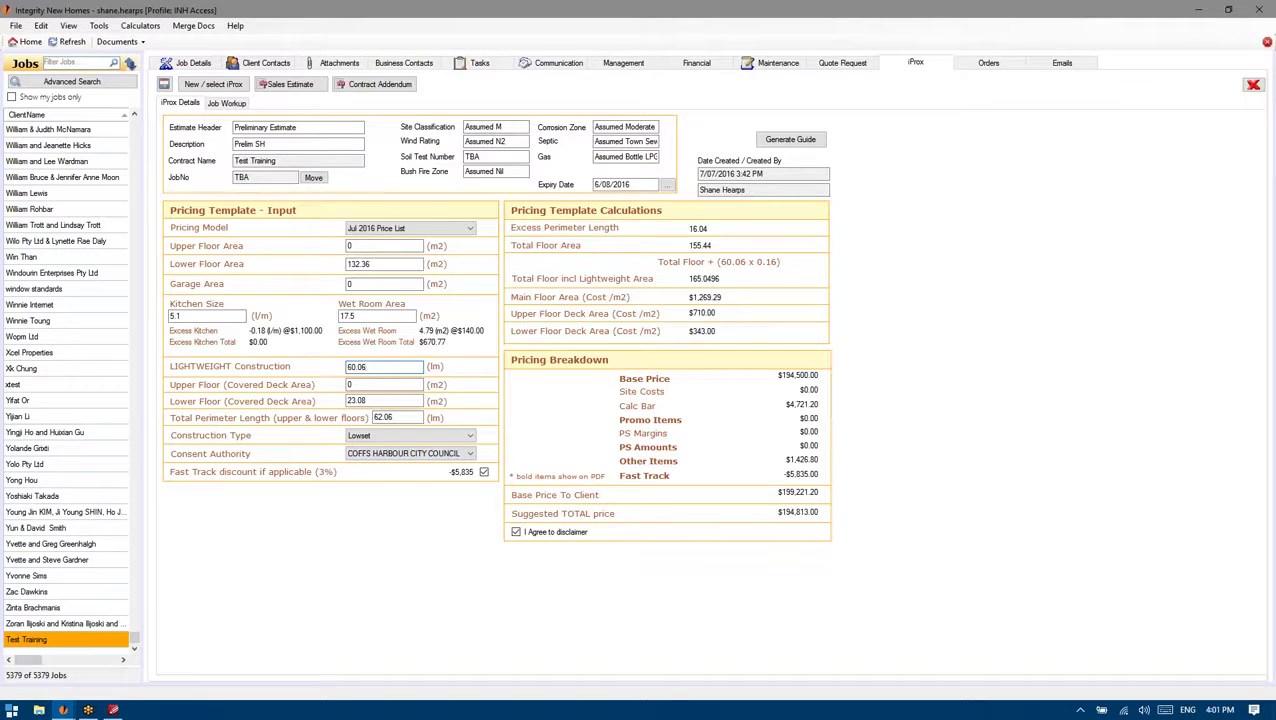
# Choose COFFS HARBOUR CITY COUNCIL as the Consent Authority and check the estimate's Base Price
pyautogui.click(404, 456)
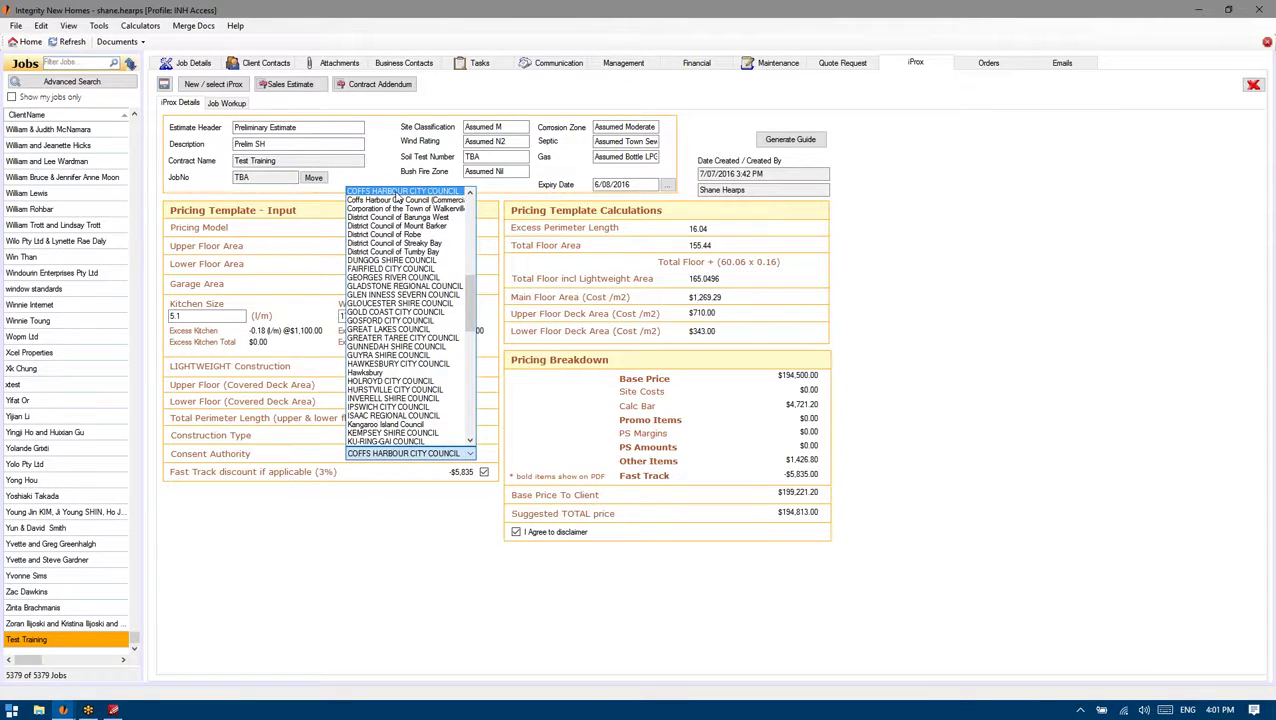
pyautogui.click(395, 195)
pyautogui.hotkey('shift', 'Tab')
pyautogui.hotkey('shift', 'Tab')
pyautogui.hotkey('shift', 'Tab')
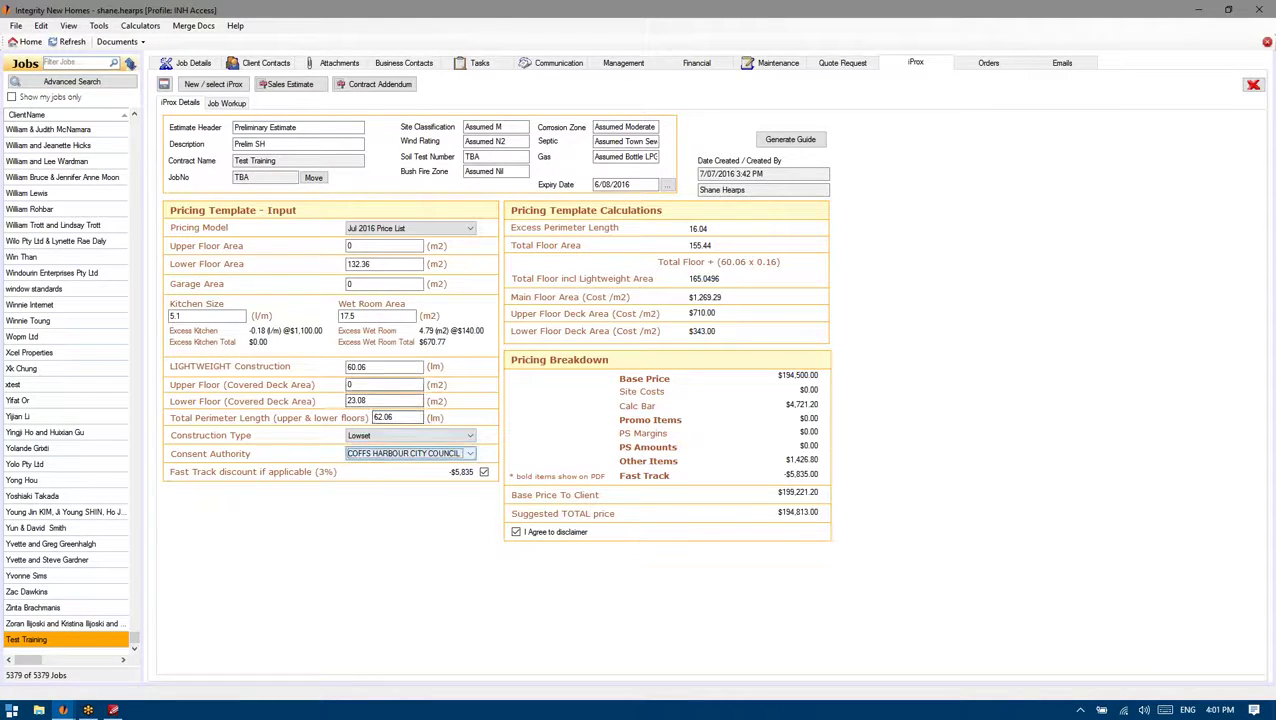
pyautogui.click(798, 375)
pyautogui.click(815, 375)
pyautogui.doubleClick(798, 375)
pyautogui.click(397, 400)
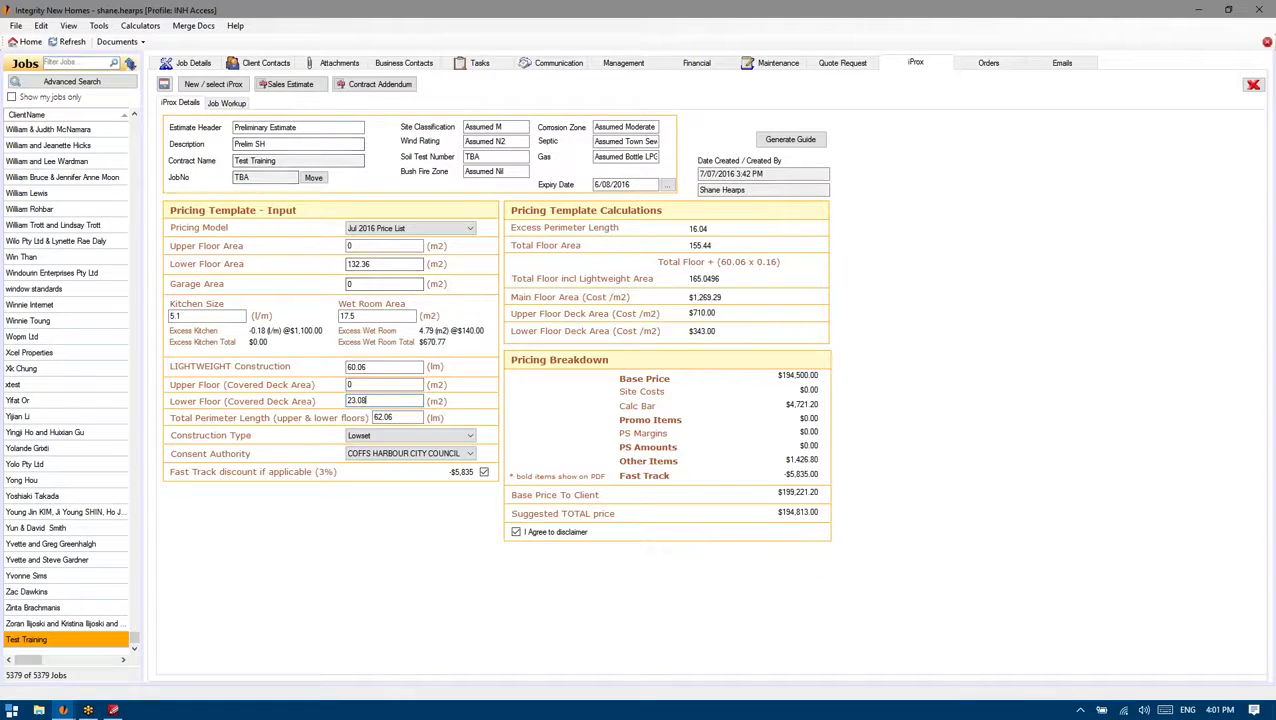
# Look through the Consent Authority councils once more and check the Base Price in the pricing breakdown
pyautogui.click(461, 455)
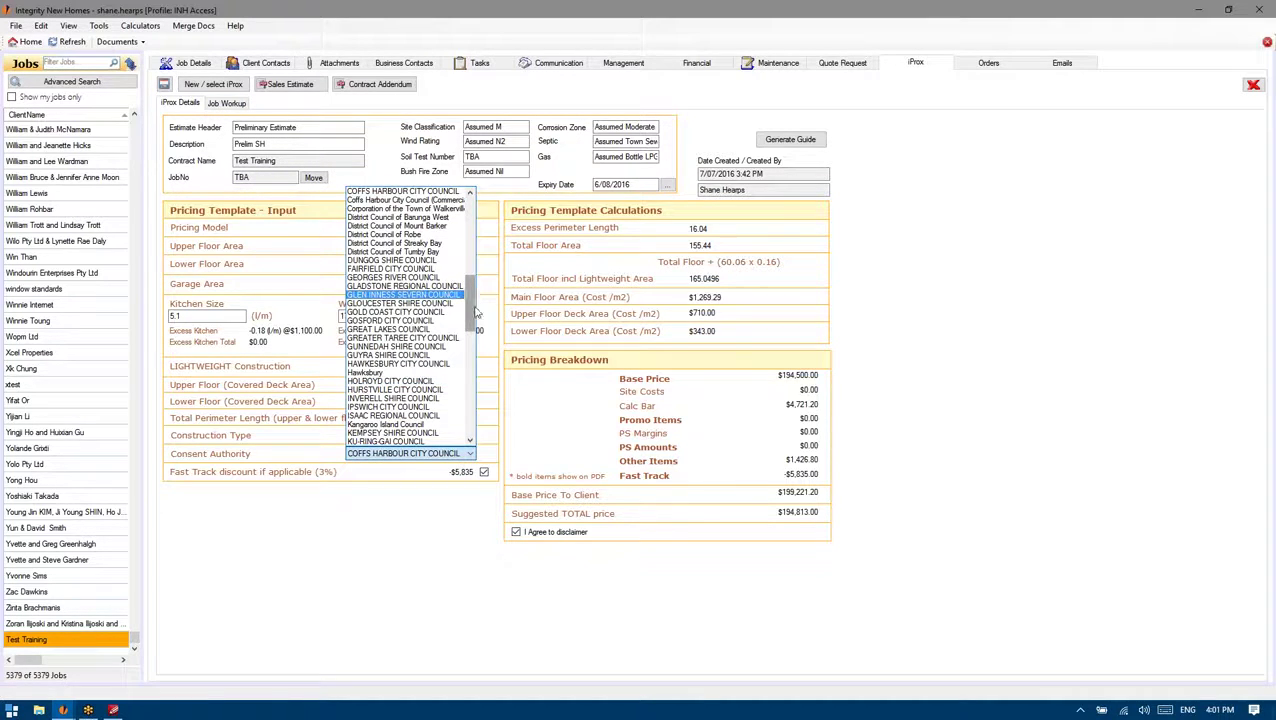
pyautogui.click(592, 343)
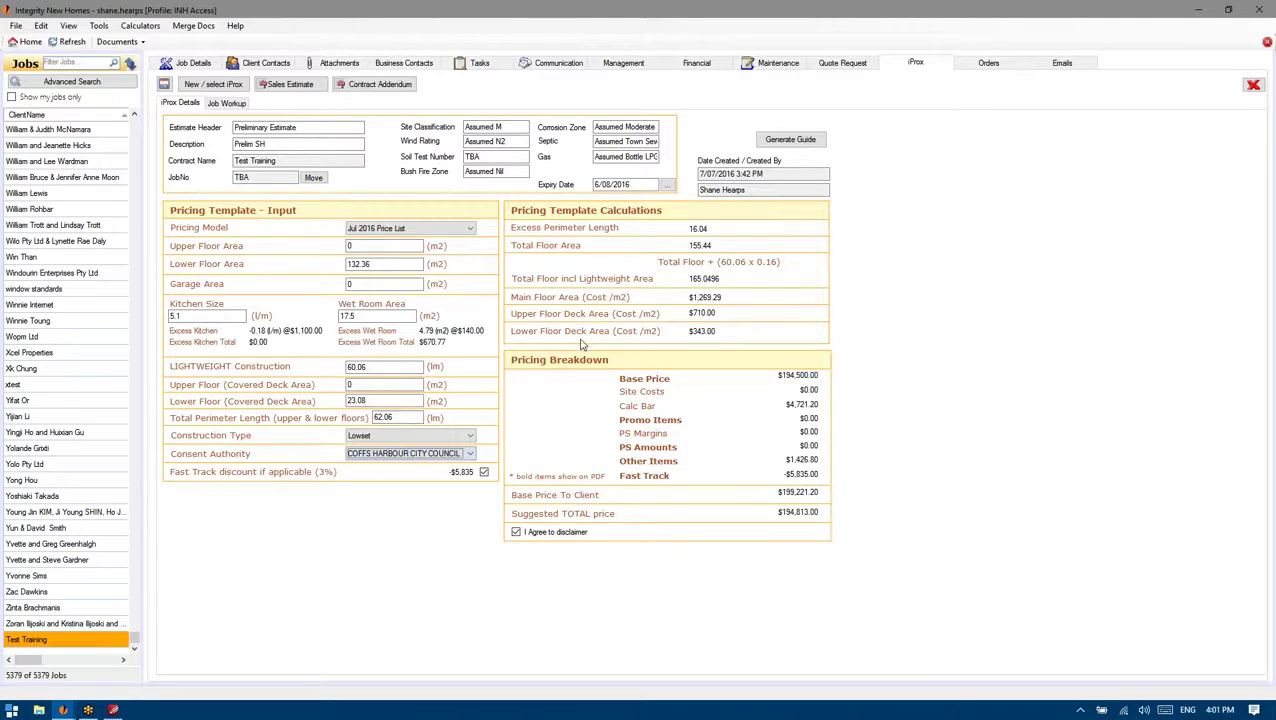
pyautogui.click(795, 375)
# Review the pricing template inputs for total perimeter length, covered deck areas, lightweight construction and lower floor area
pyautogui.click(408, 414)
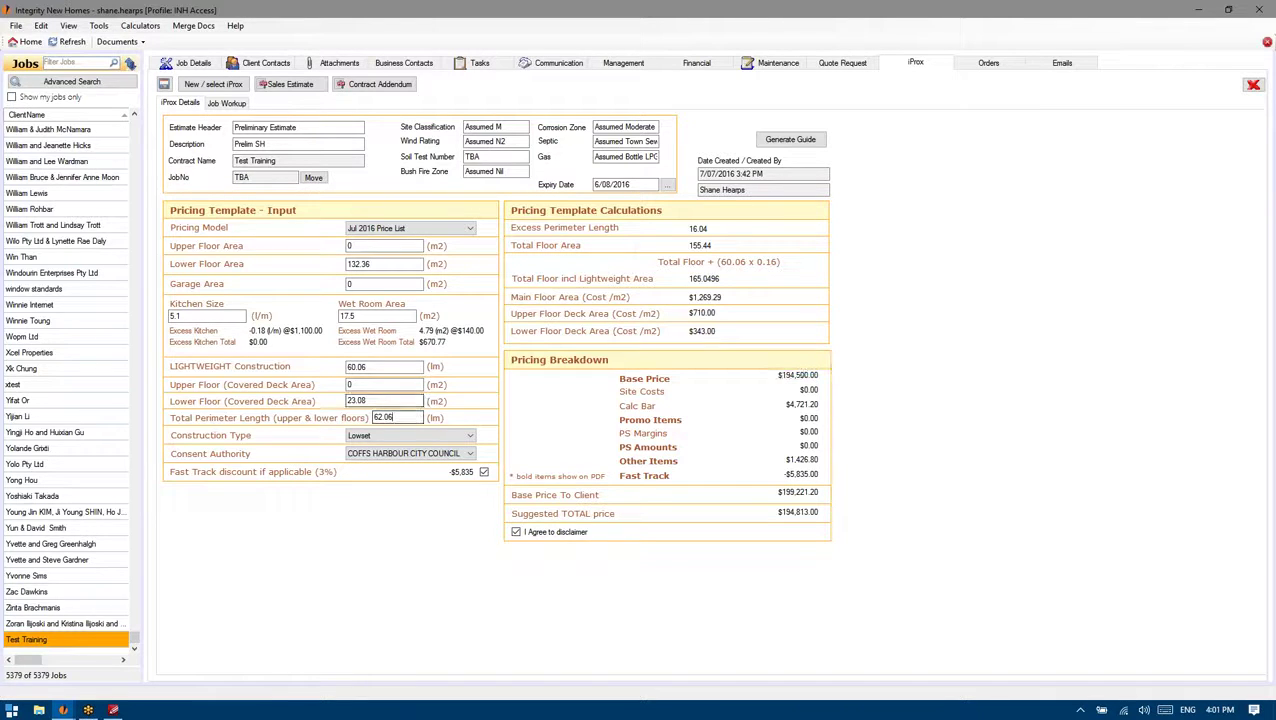
pyautogui.doubleClick(408, 414)
pyautogui.click(386, 385)
pyautogui.click(389, 367)
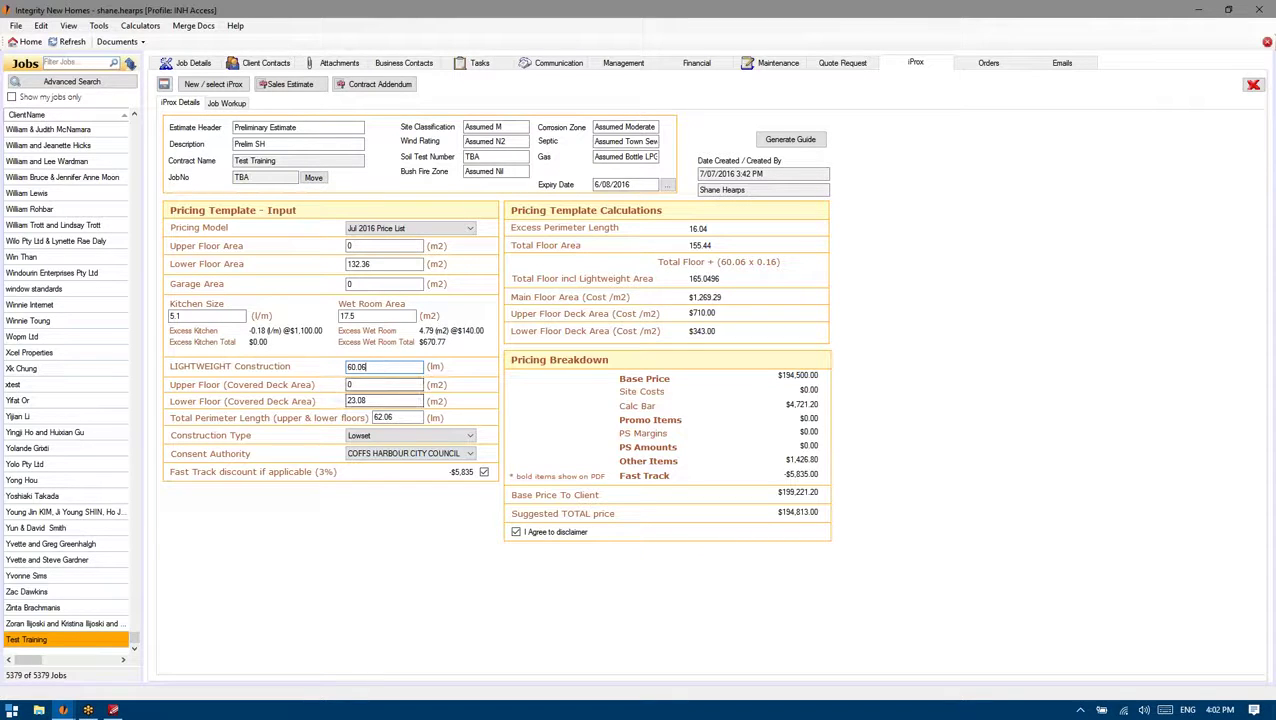
pyautogui.click(386, 401)
pyautogui.click(366, 367)
pyautogui.click(376, 384)
pyautogui.press('Tab')
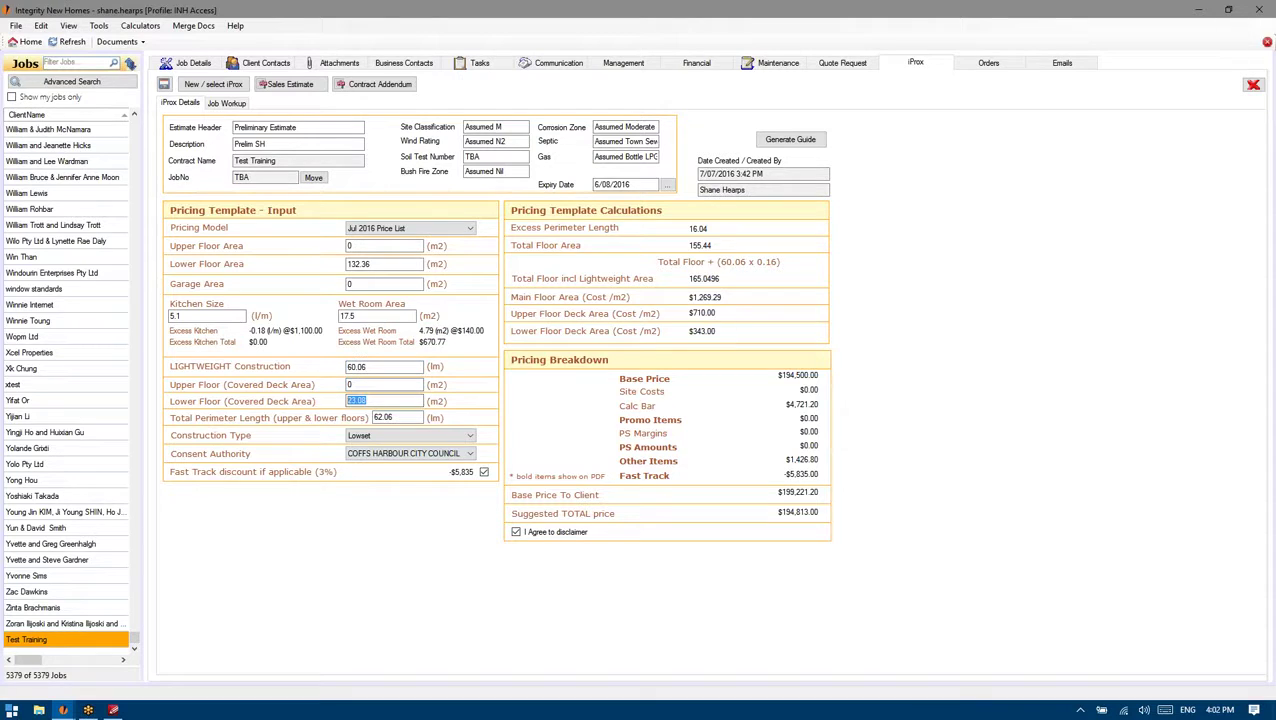
pyautogui.press('Tab')
pyautogui.click(419, 417)
pyautogui.press('Tab')
pyautogui.press('Tab')
pyautogui.press('Tab')
pyautogui.click(388, 264)
# Save the estimate and, after a glance at its job workup, check the Base Price in the iProx details
pyautogui.click(165, 86)
pyautogui.click(229, 106)
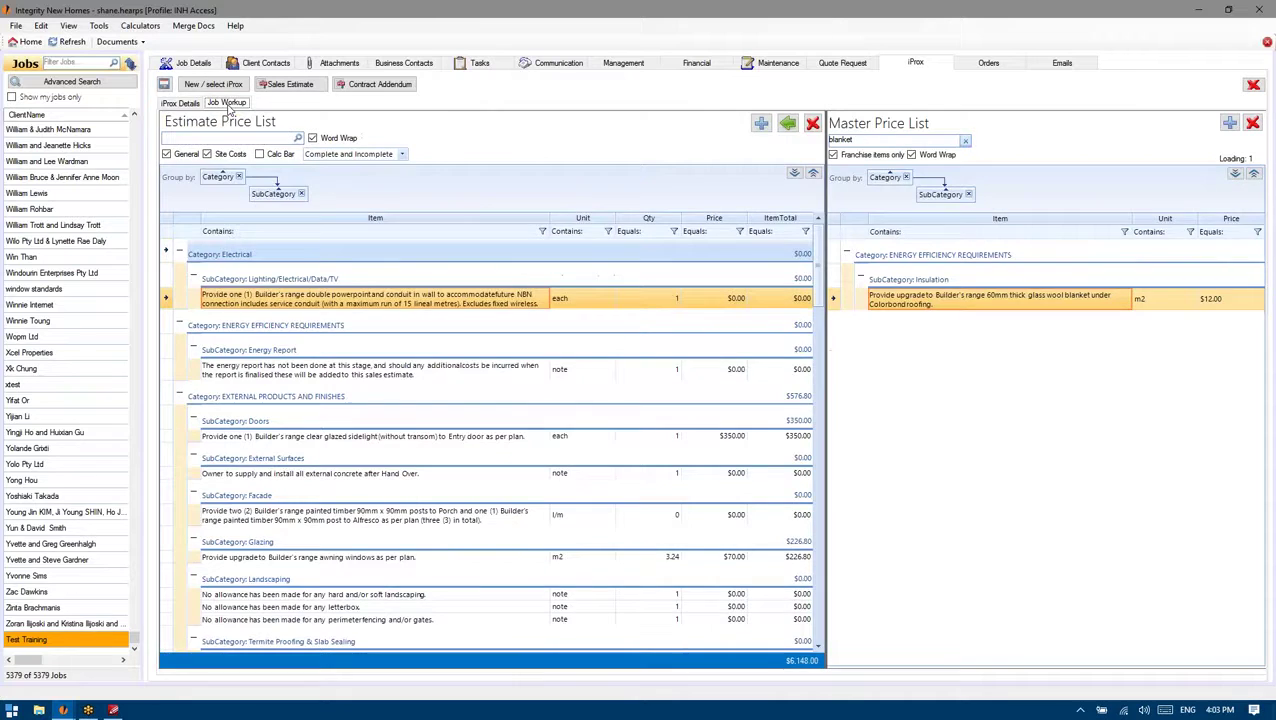
pyautogui.click(197, 106)
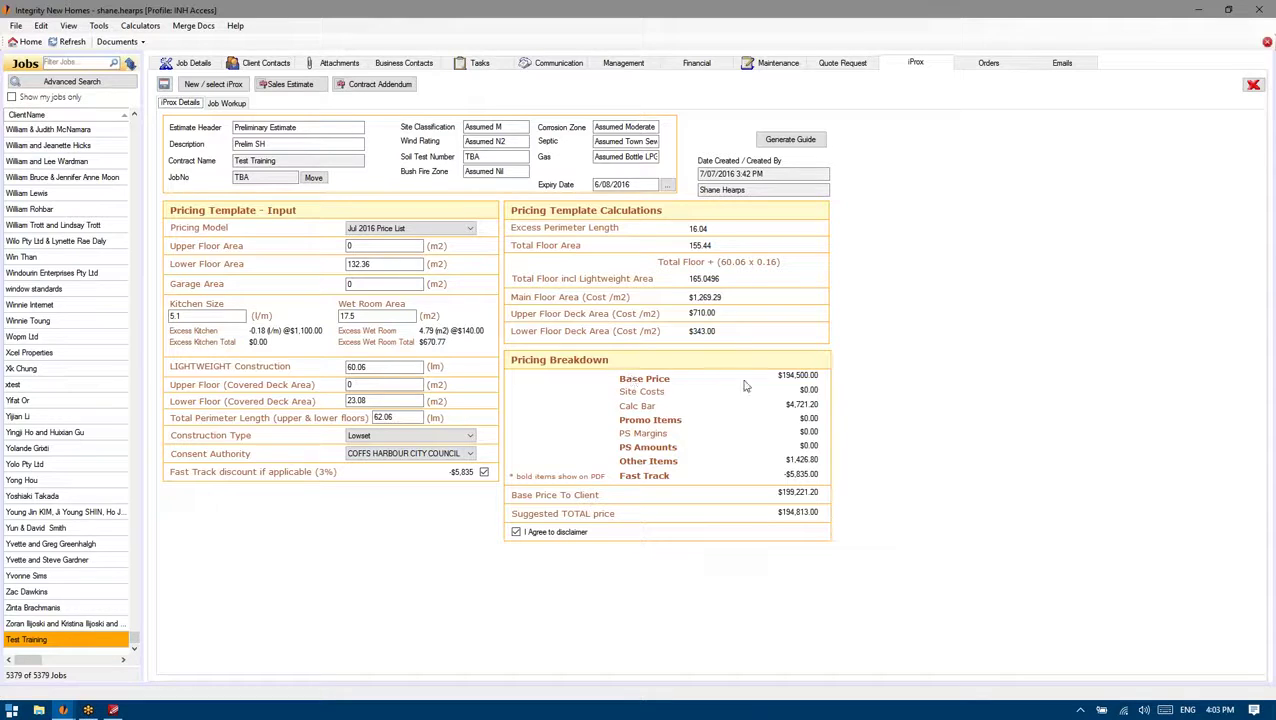
pyautogui.doubleClick(778, 375)
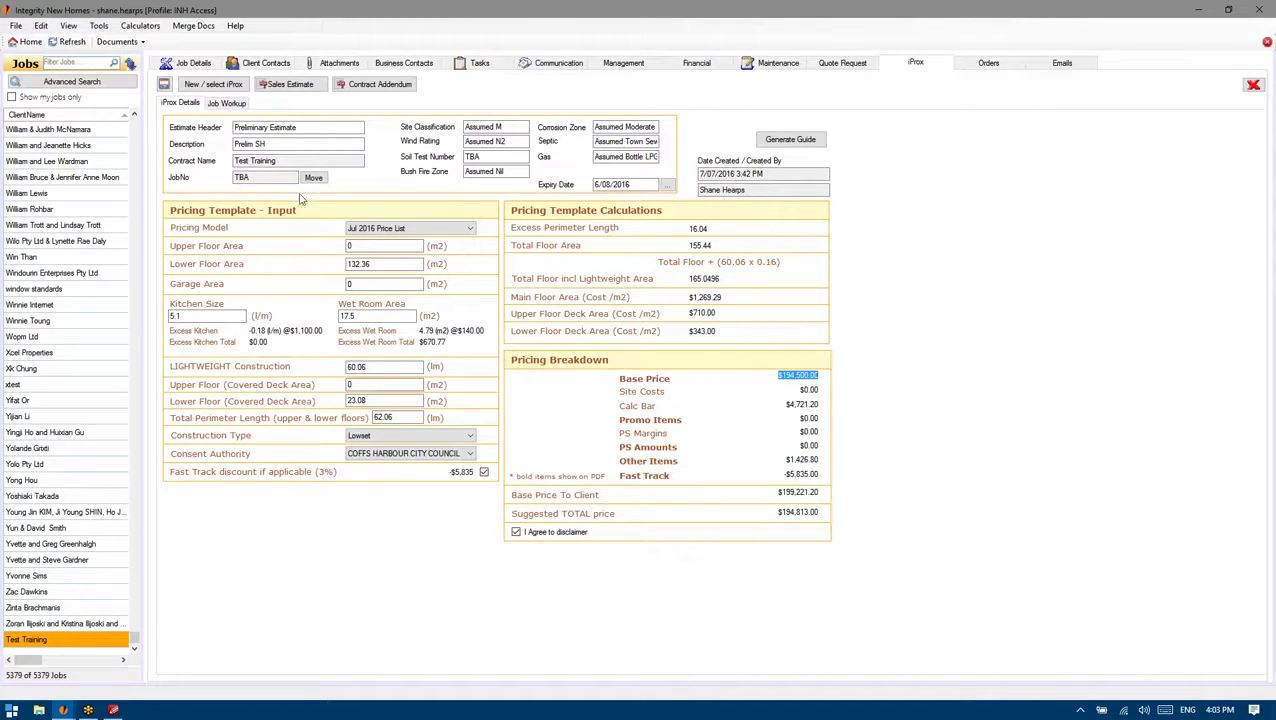
# Examine the Estimate Price List in the job workup, from the electrical items through services, site requirements and standard inclusions
pyautogui.click(229, 104)
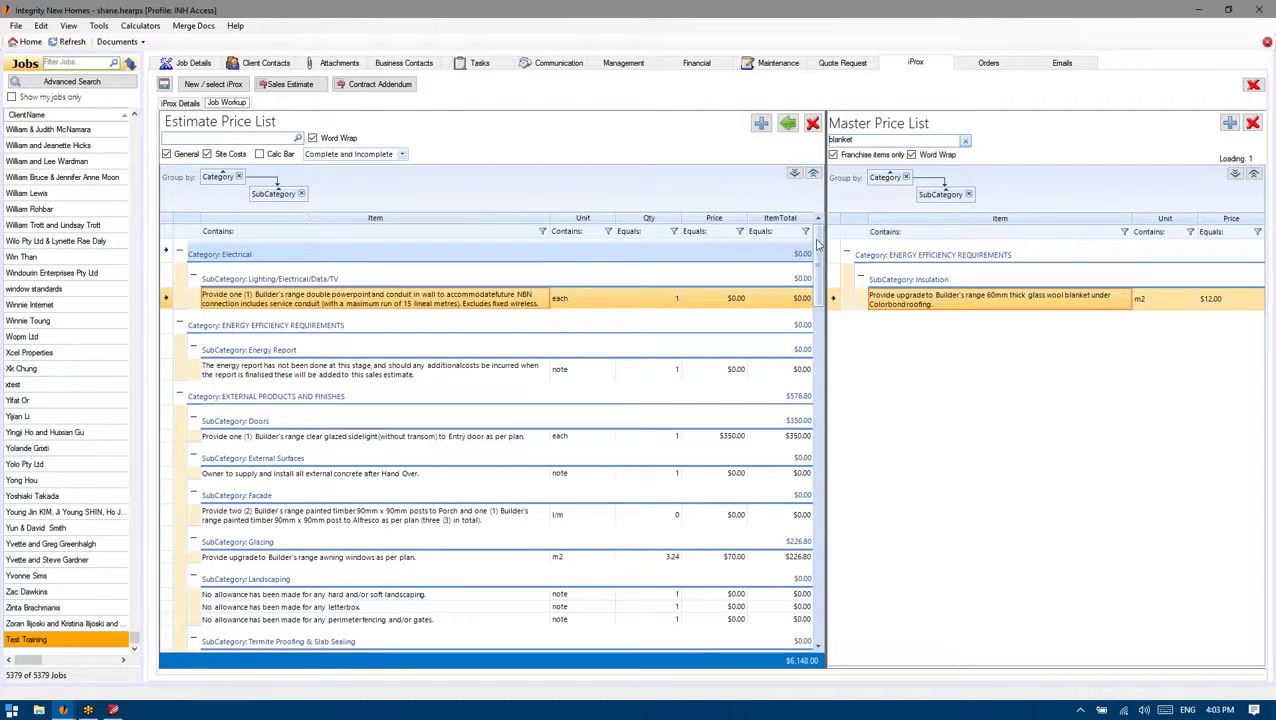
pyautogui.moveTo(817, 290); pyautogui.dragTo(430, 340)
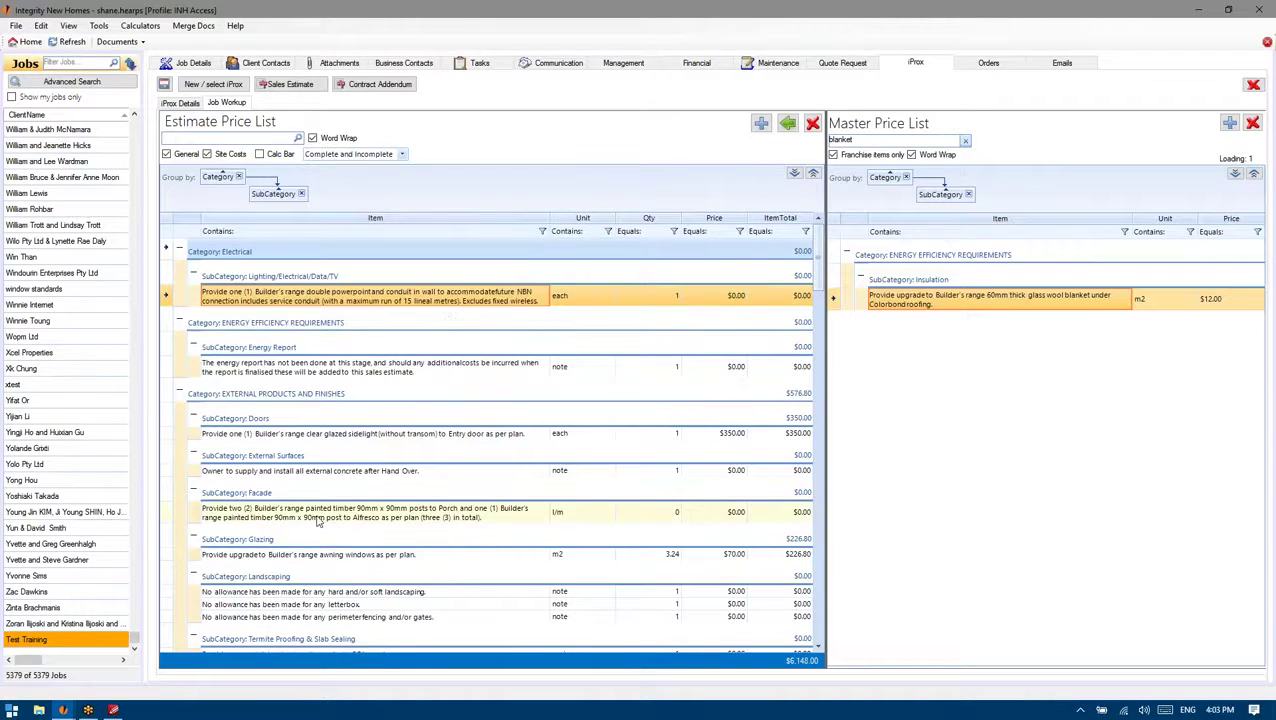
pyautogui.scroll(-1, 320, 520)
pyautogui.scroll(-4, 383, 519)
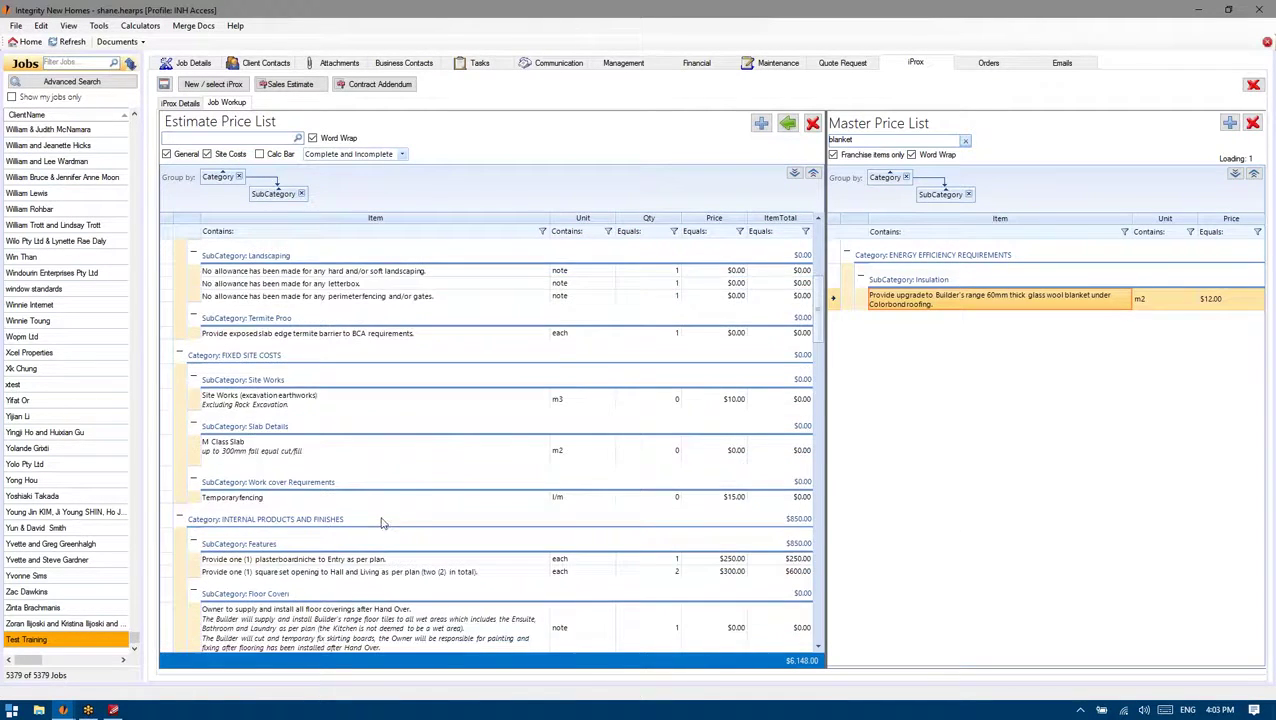
pyautogui.click(381, 470)
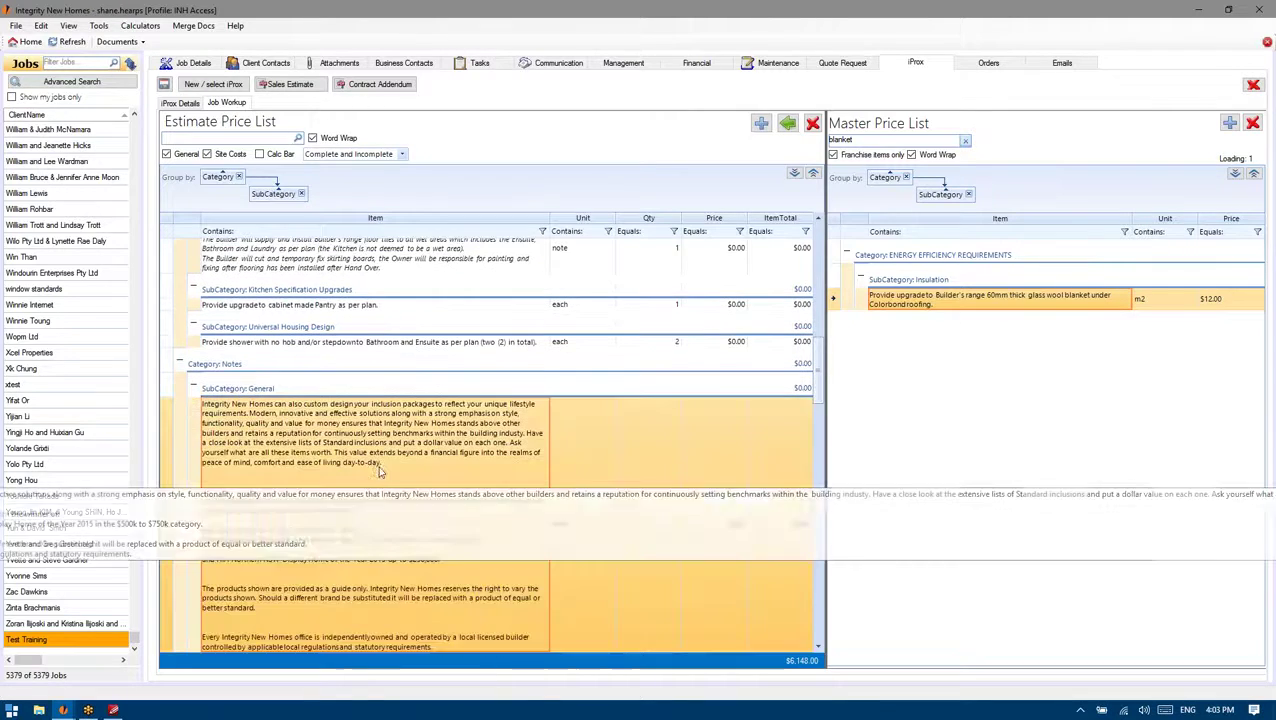
pyautogui.scroll(3, 381, 470)
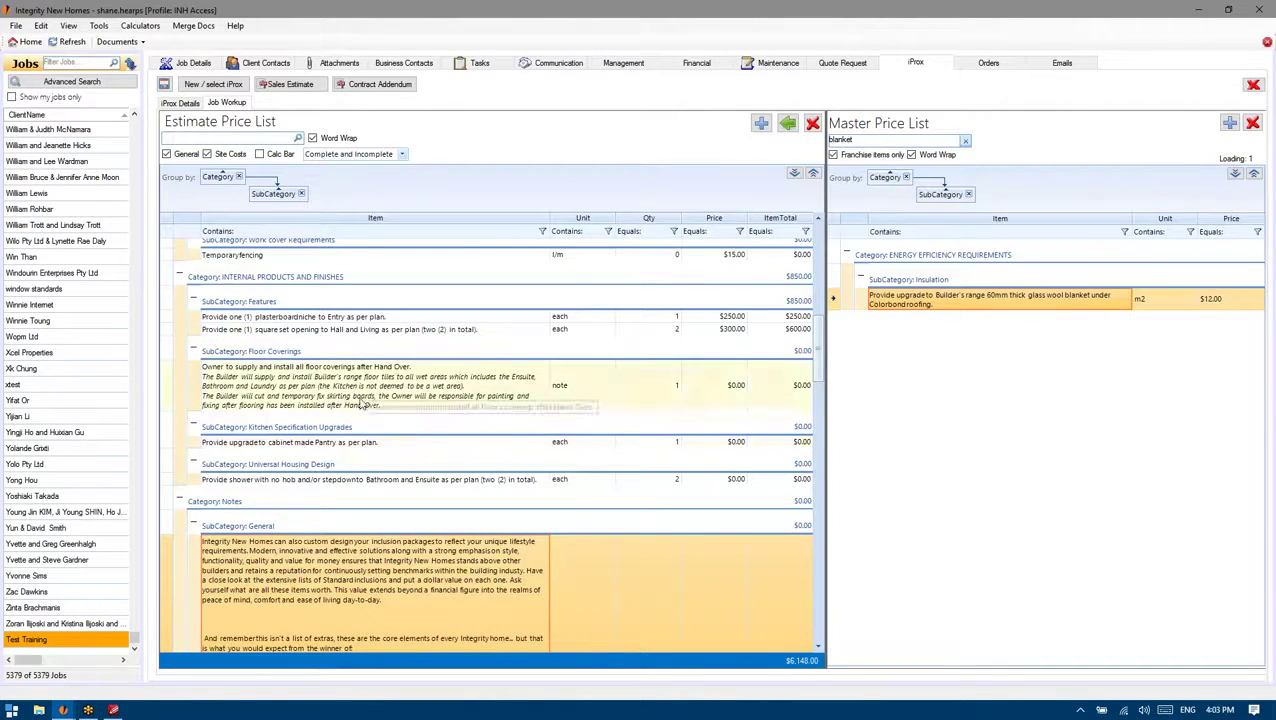
pyautogui.scroll(-5, 332, 466)
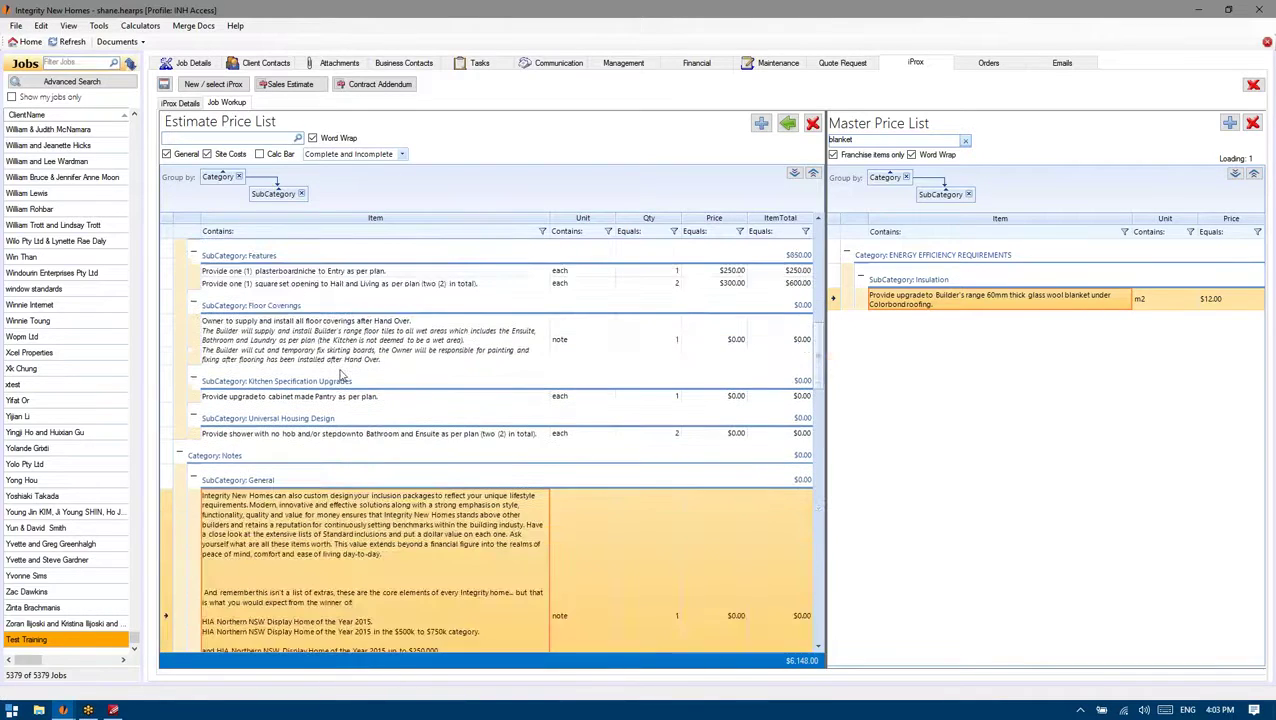
pyautogui.scroll(-5, 340, 374)
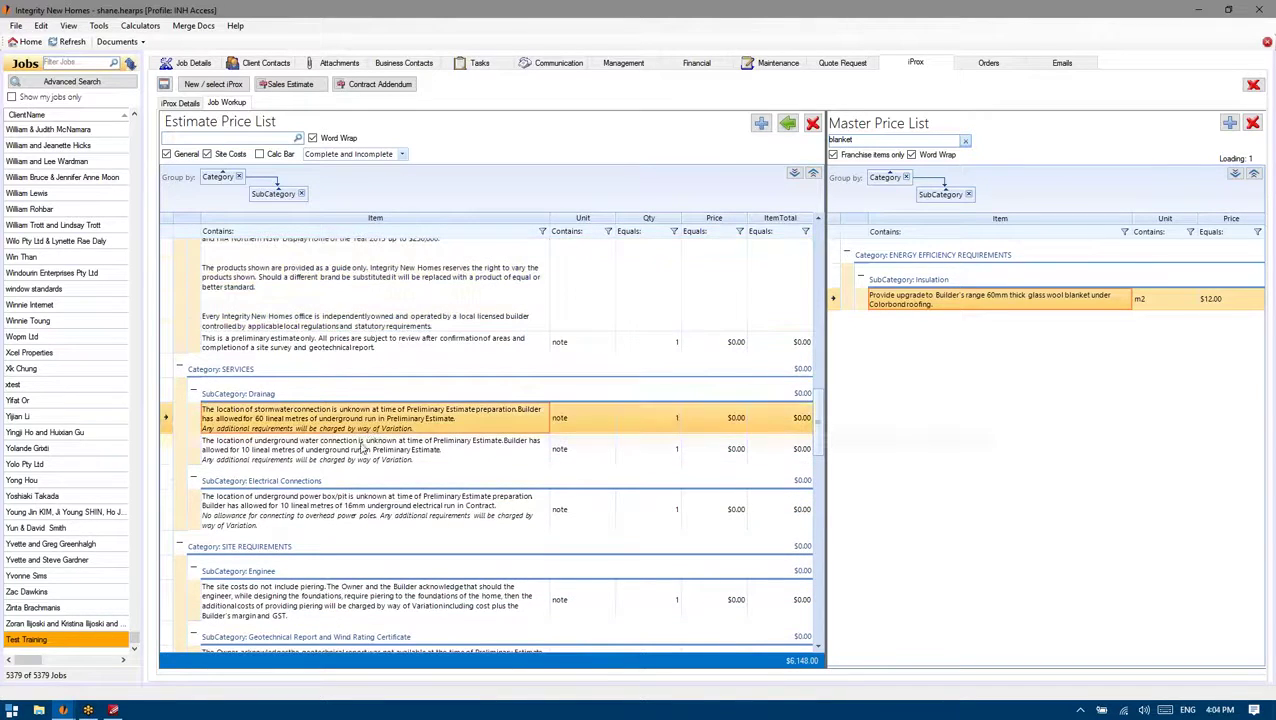
pyautogui.scroll(-3, 355, 474)
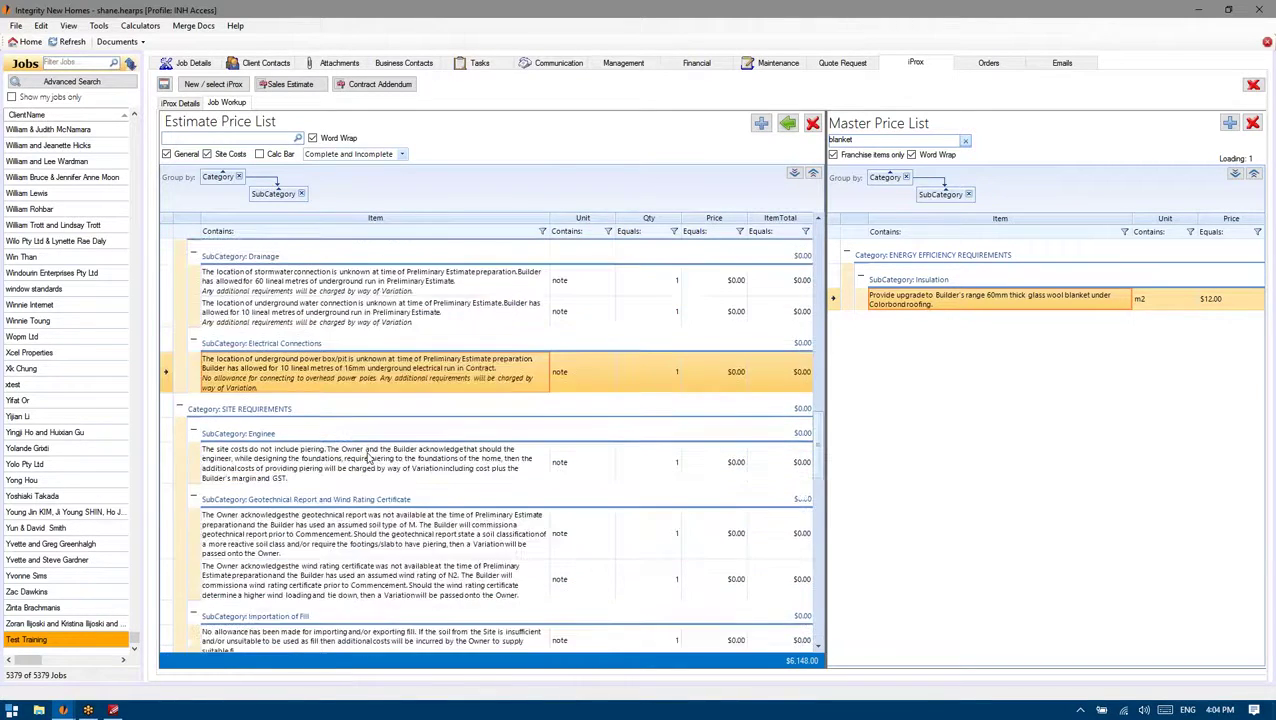
pyautogui.scroll(-2, 424, 455)
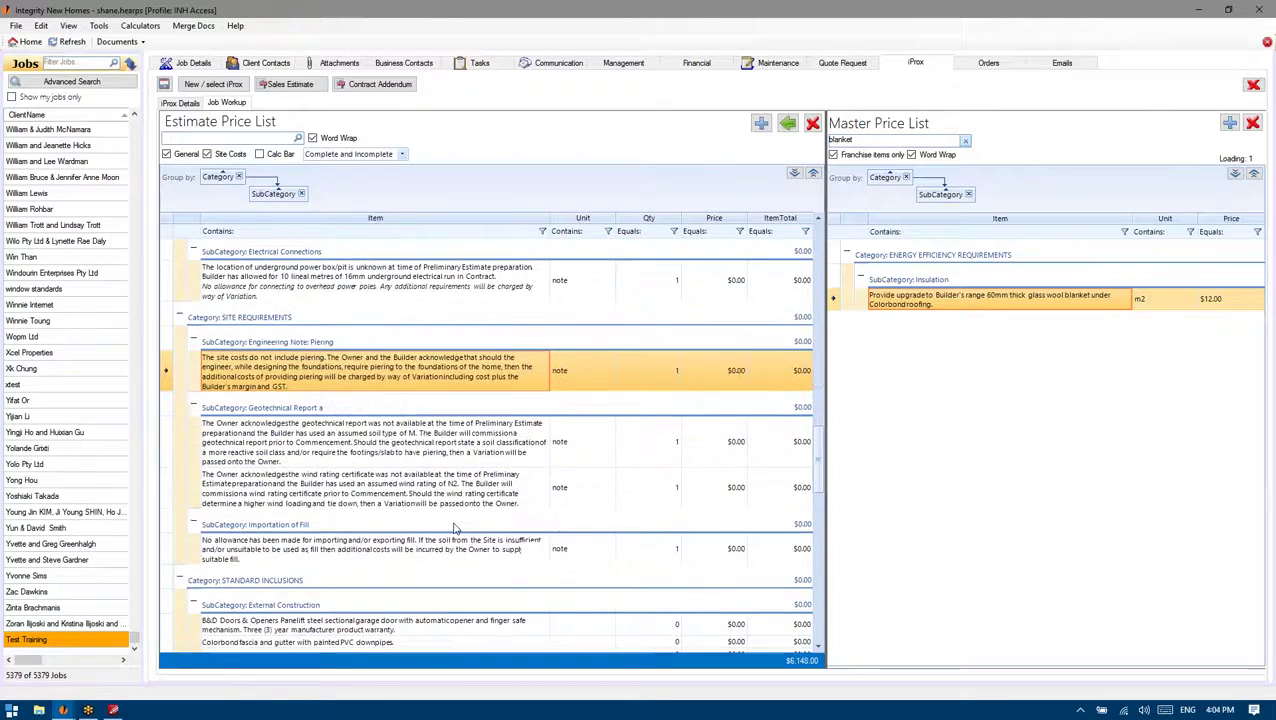
pyautogui.click(422, 453)
pyautogui.click(410, 487)
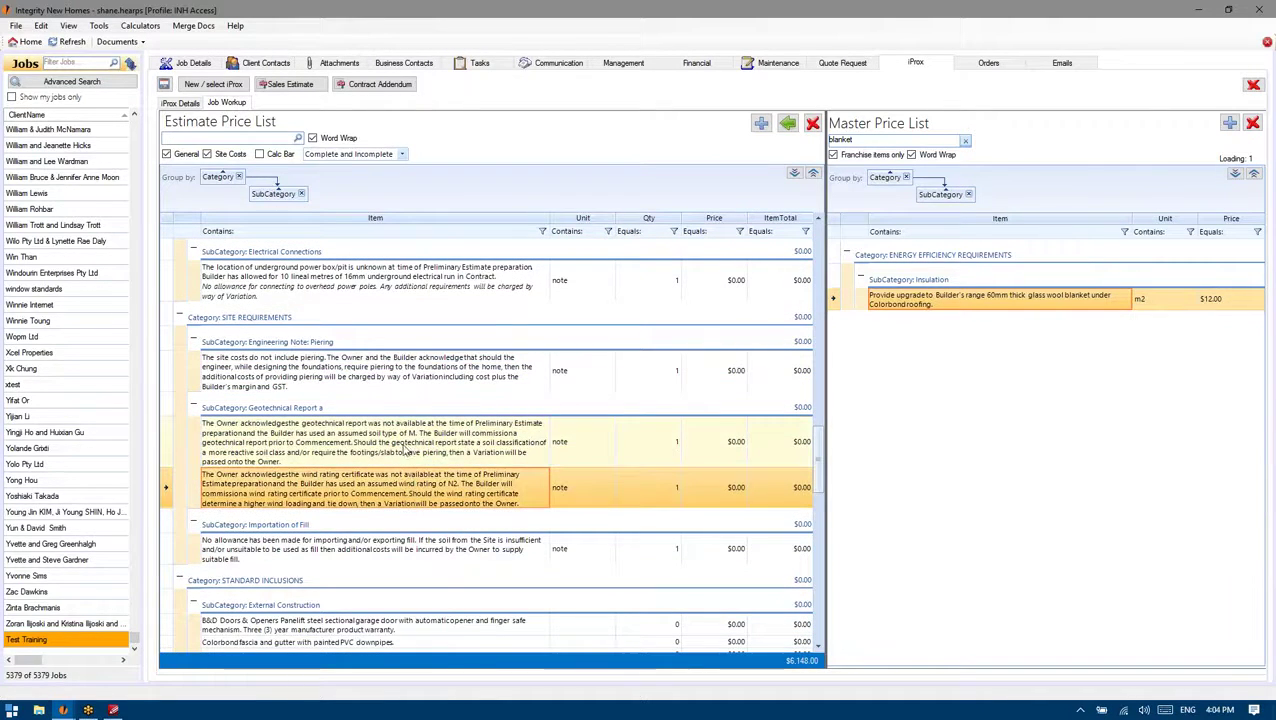
pyautogui.moveTo(817, 458); pyautogui.dragTo(817, 622)
pyautogui.scroll(15, 789, 399)
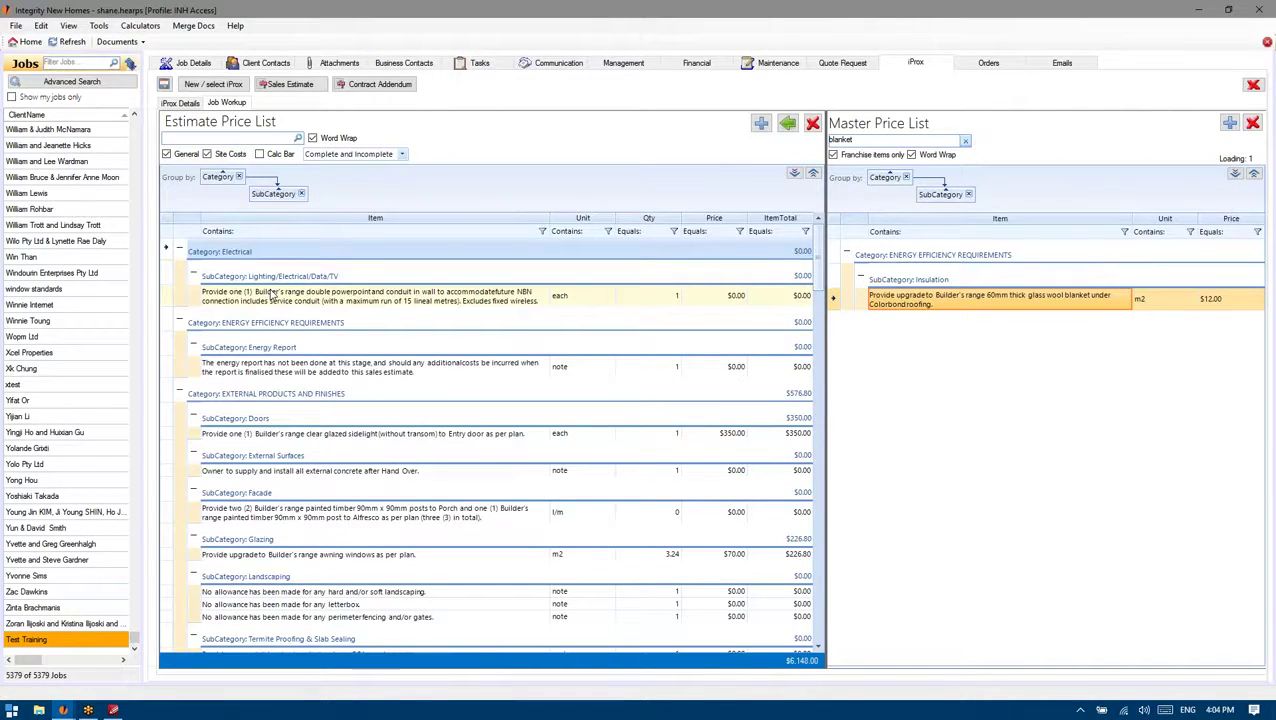
# Clear the "blanket" filter and expand the Master Price List categories, then select the estimate's NBN double powerpoint item
pyautogui.click(965, 140)
pyautogui.click(1236, 175)
pyautogui.click(314, 298)
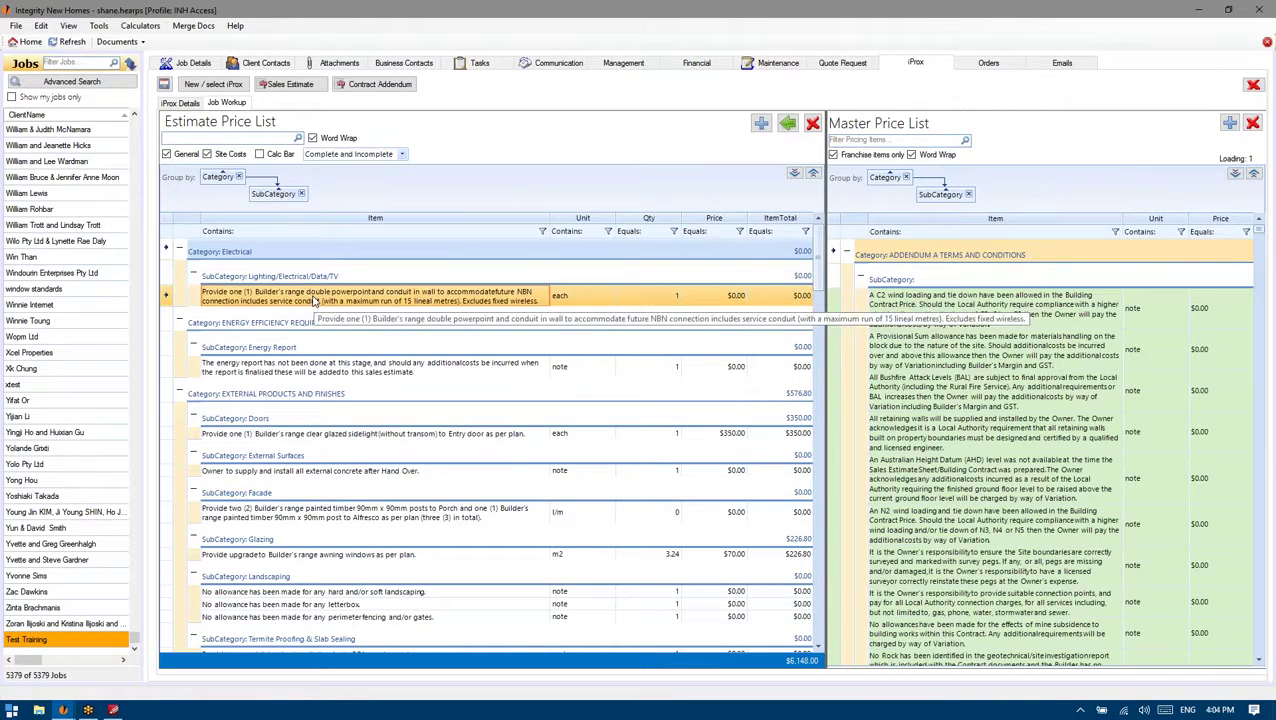
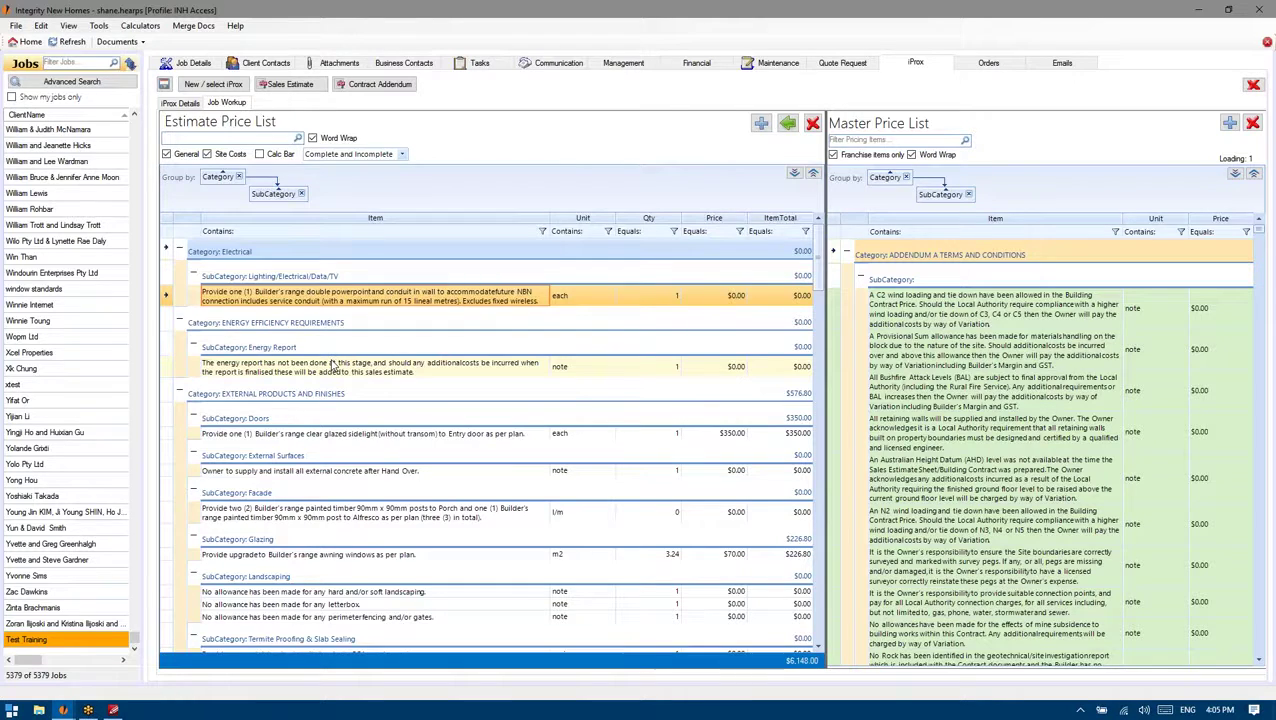
pyautogui.click(333, 366)
pyautogui.click(405, 303)
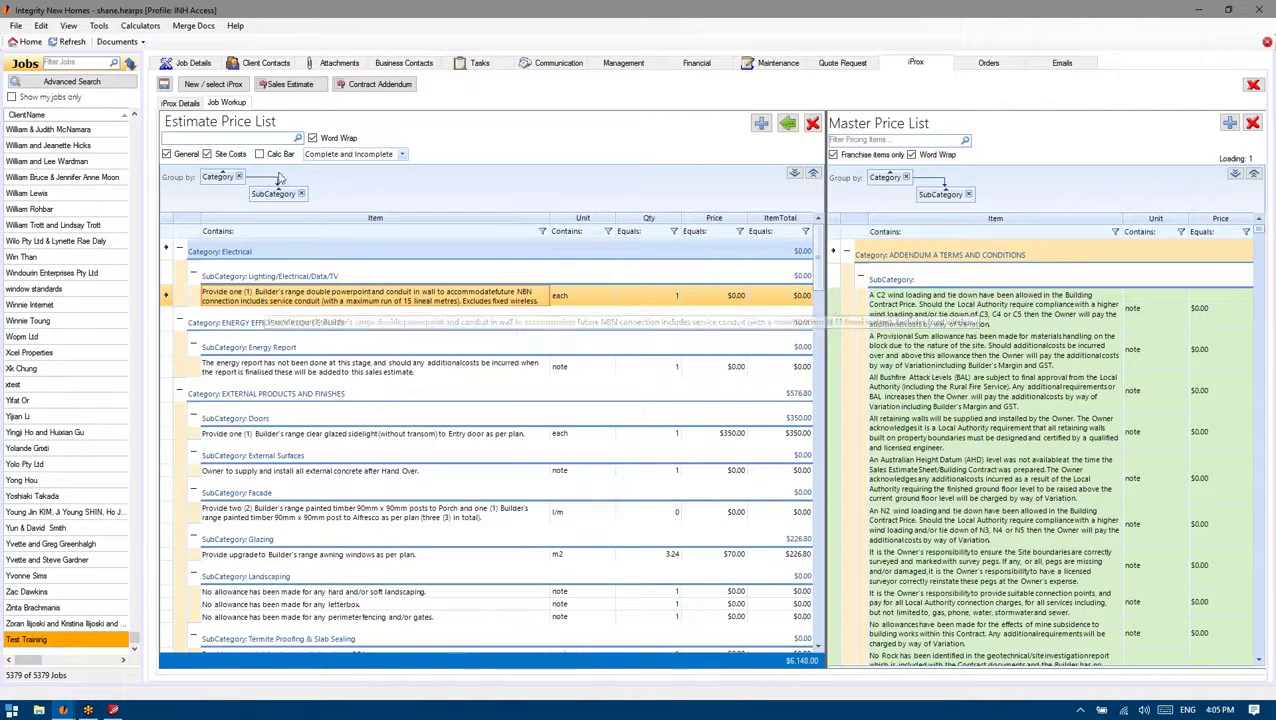
# Filter the Estimate Price List to show Incomplete Only items
pyautogui.click(368, 157)
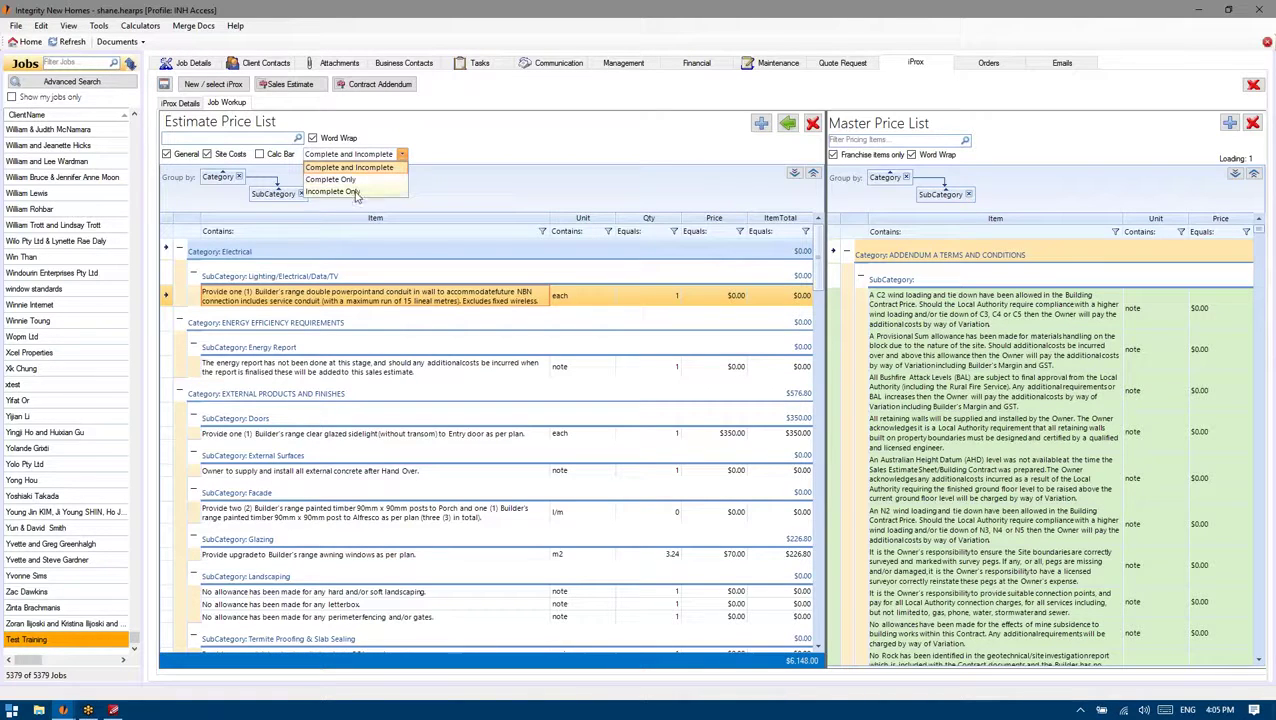
pyautogui.click(401, 157)
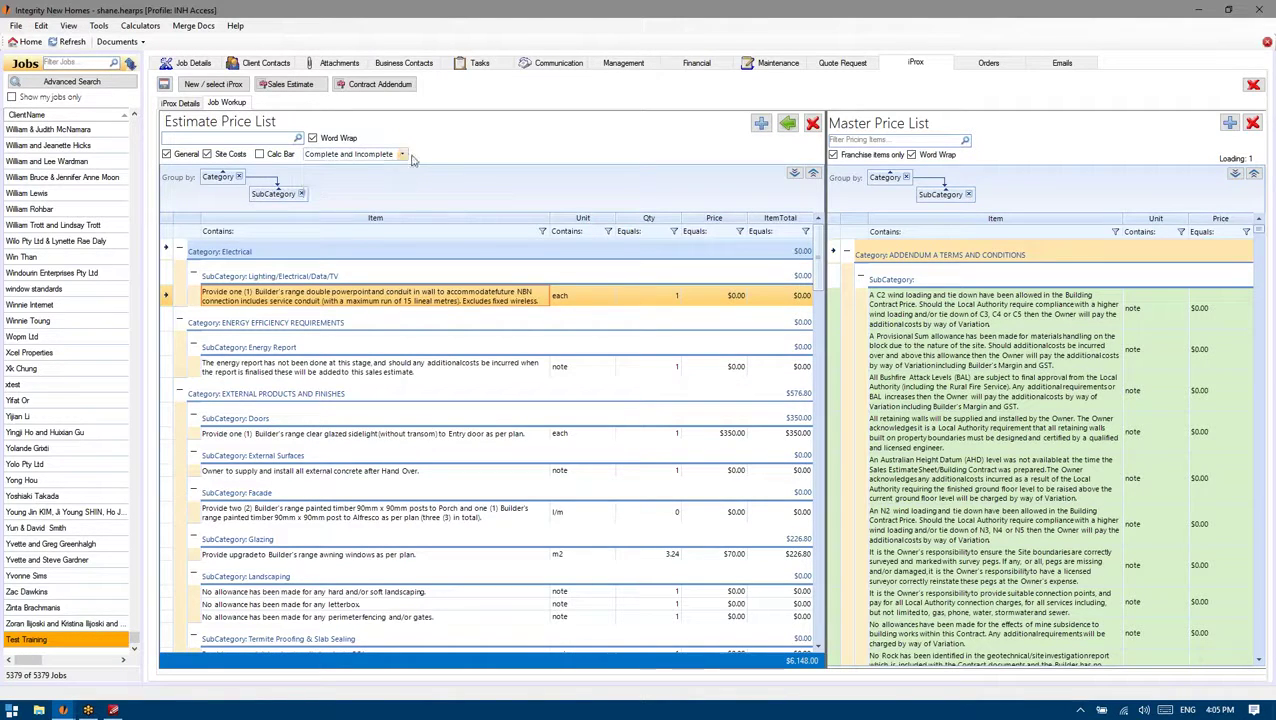
pyautogui.click(401, 157)
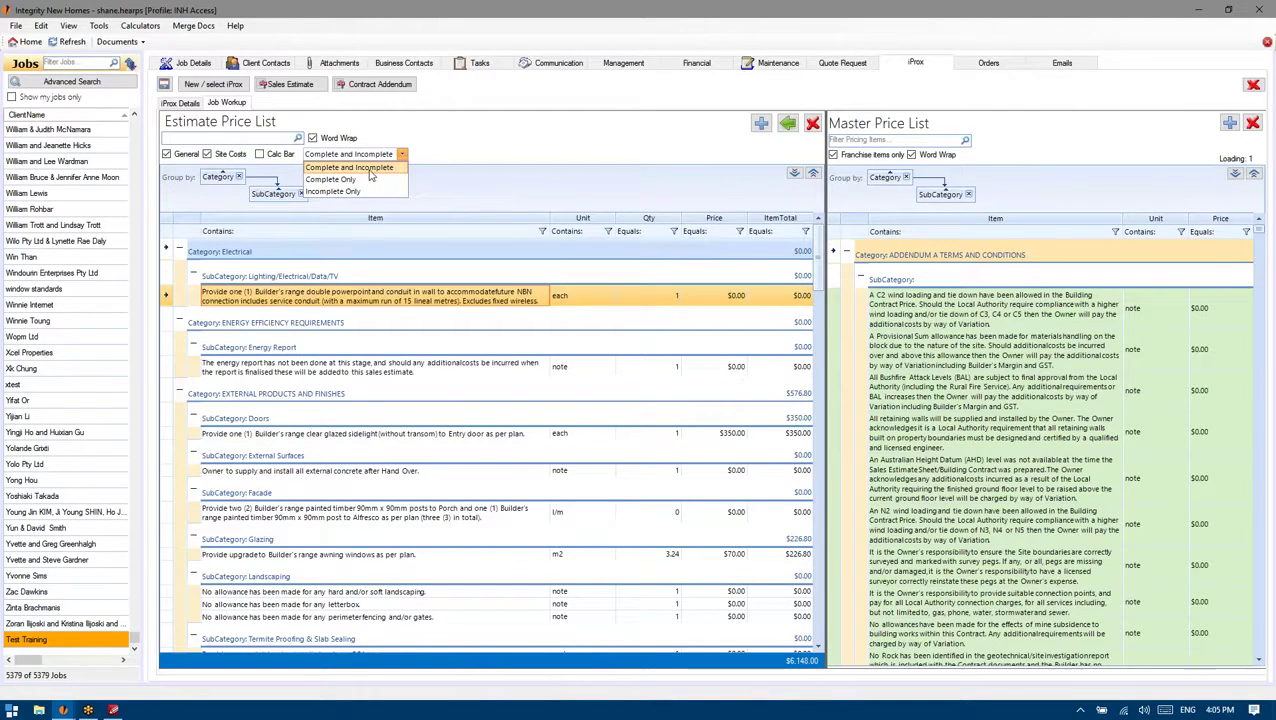
pyautogui.click(349, 192)
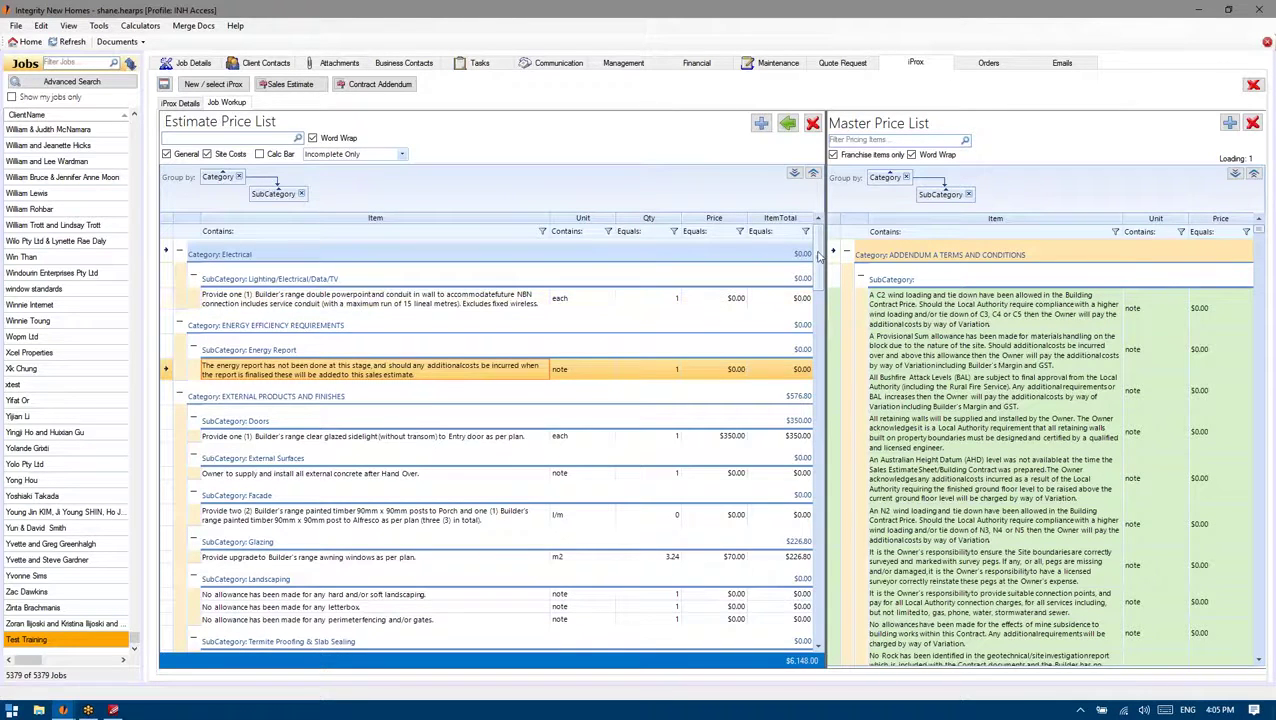
# Read the NBN double powerpoint item and the energy report note at the start of the incomplete items
pyautogui.moveTo(818, 256)
pyautogui.mouseDown()
pyautogui.moveTo(835, 337)
pyautogui.moveTo(816, 330)
pyautogui.moveTo(815, 238)
pyautogui.mouseUp()
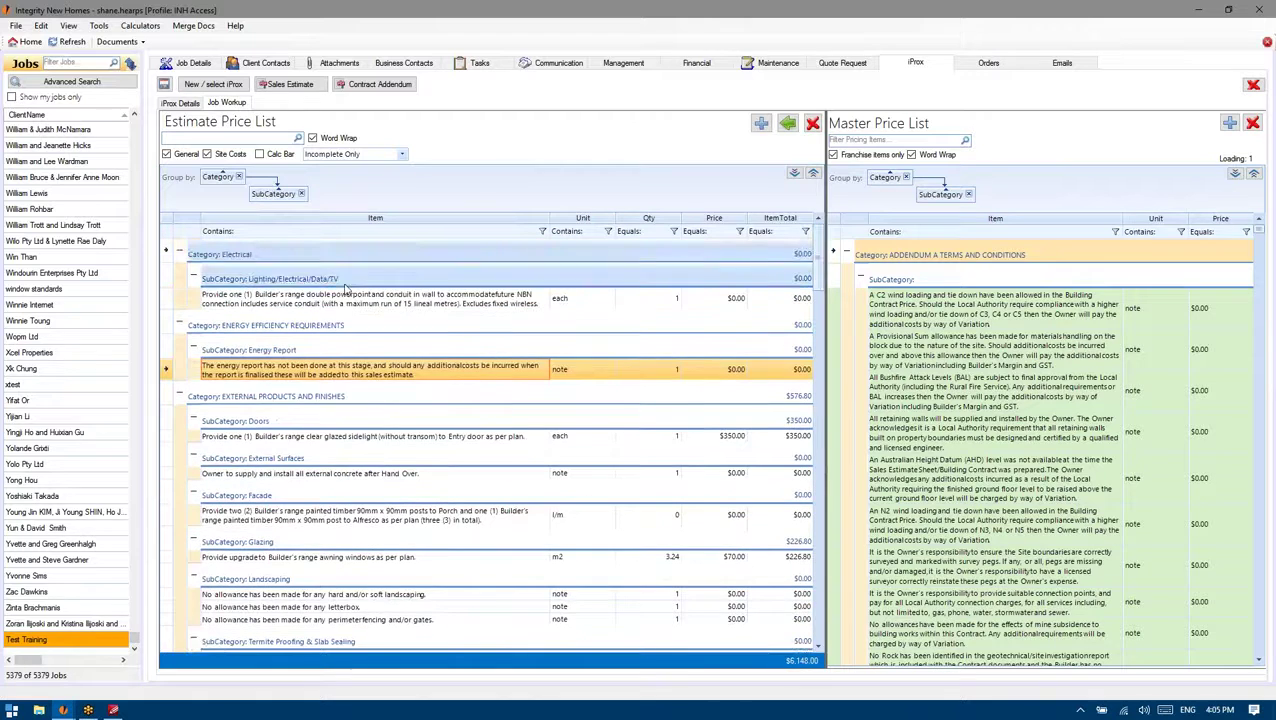
pyautogui.click(310, 305)
pyautogui.click(330, 368)
pyautogui.click(327, 305)
pyautogui.click(335, 368)
pyautogui.click(338, 305)
pyautogui.click(330, 365)
pyautogui.click(287, 305)
pyautogui.click(287, 305)
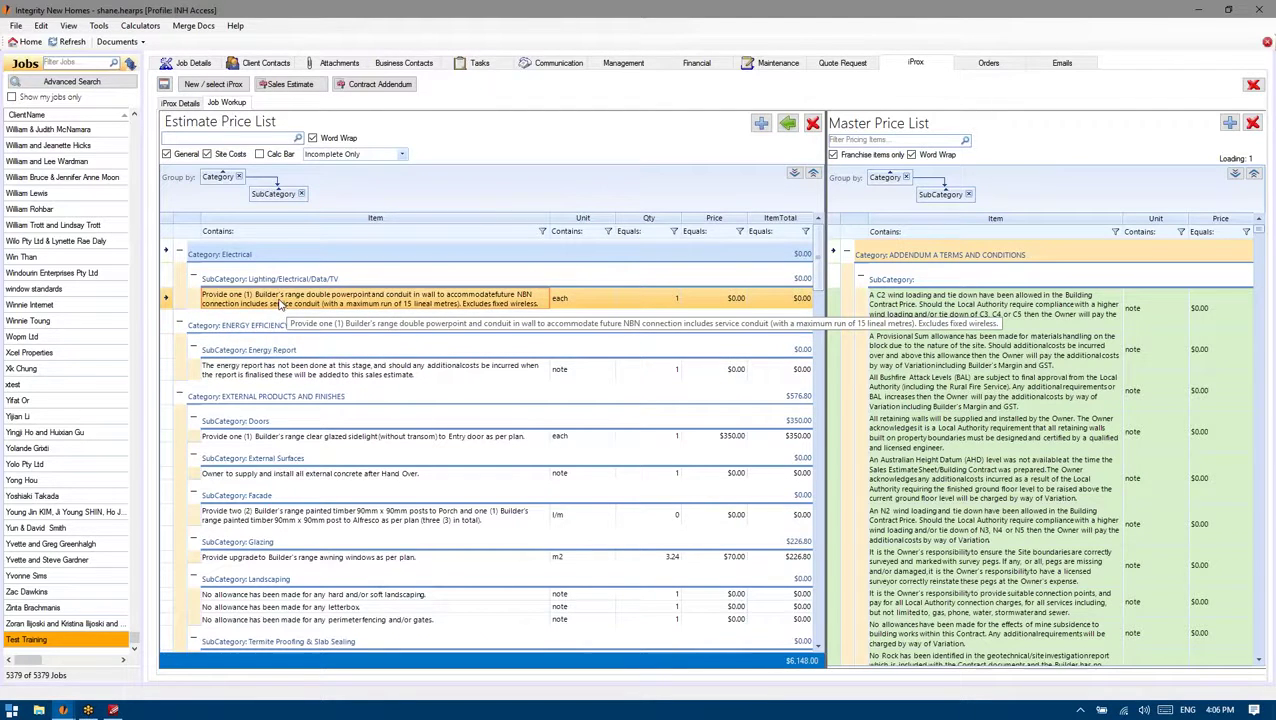
# Inspect the NBN double powerpoint item's name, price, quantity and note fields in its edit form, and return to the item in the estimate
pyautogui.rightClick(283, 305)
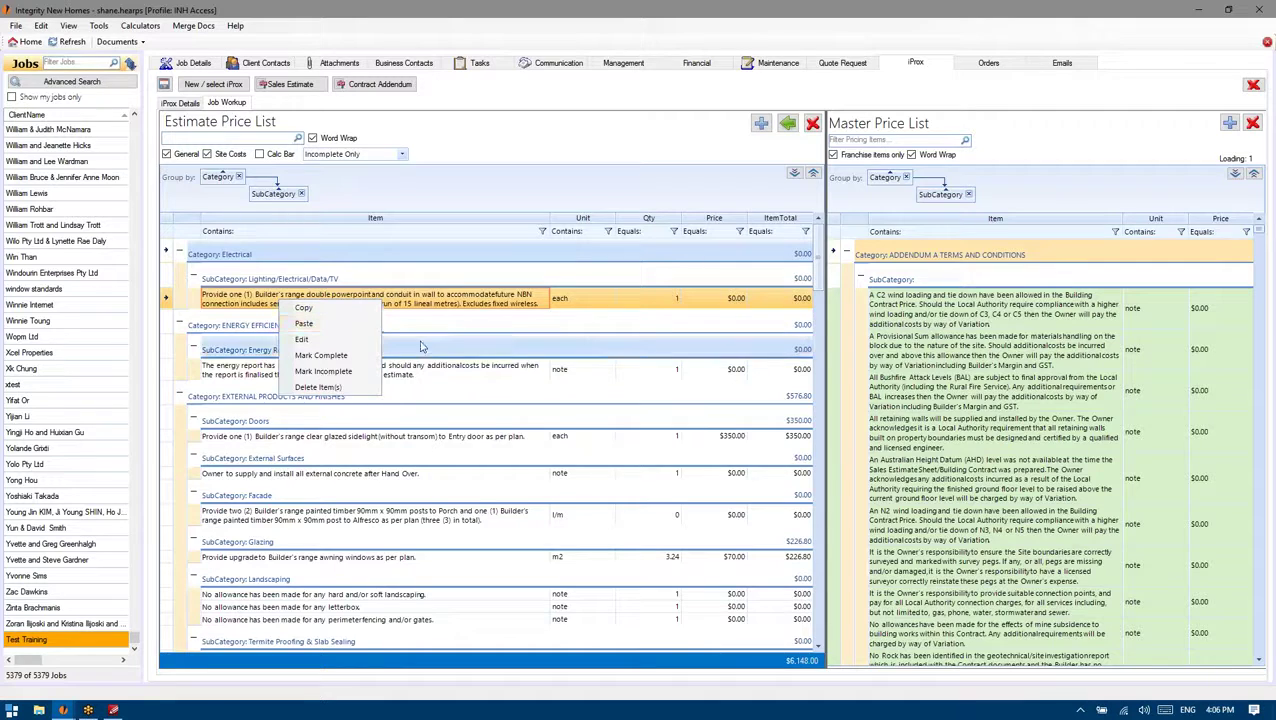
pyautogui.click(329, 344)
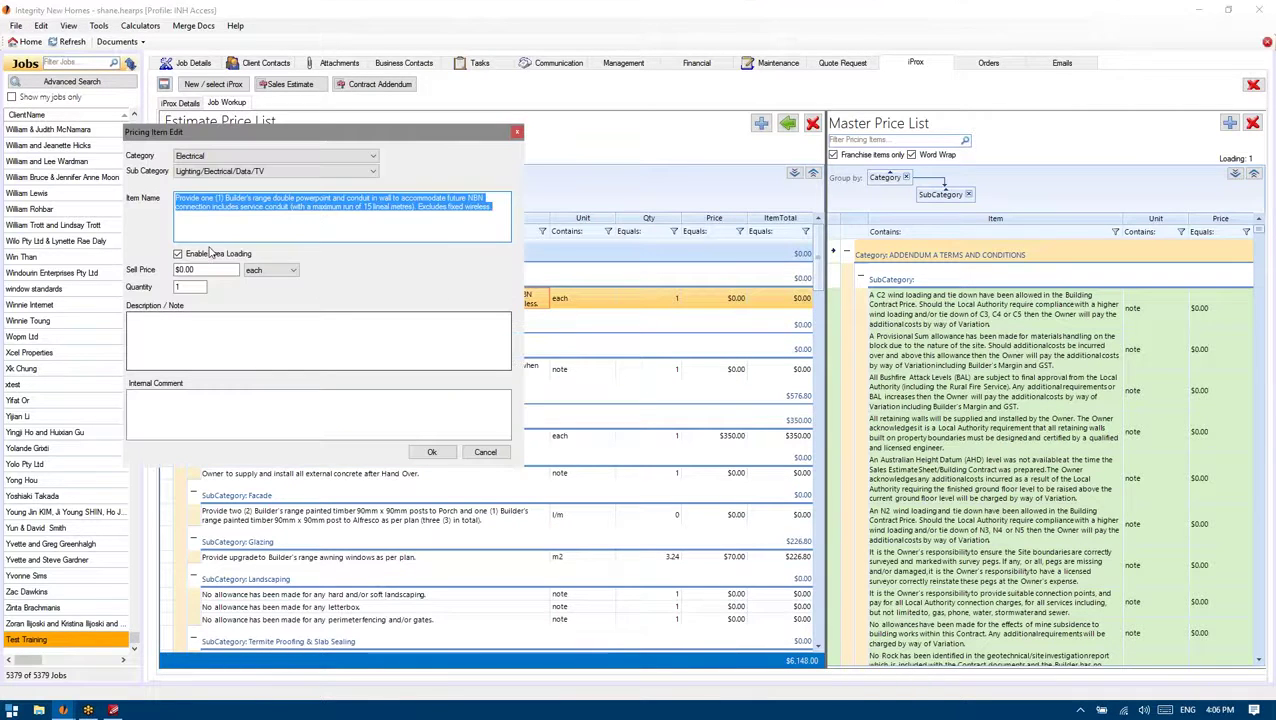
pyautogui.click(431, 453)
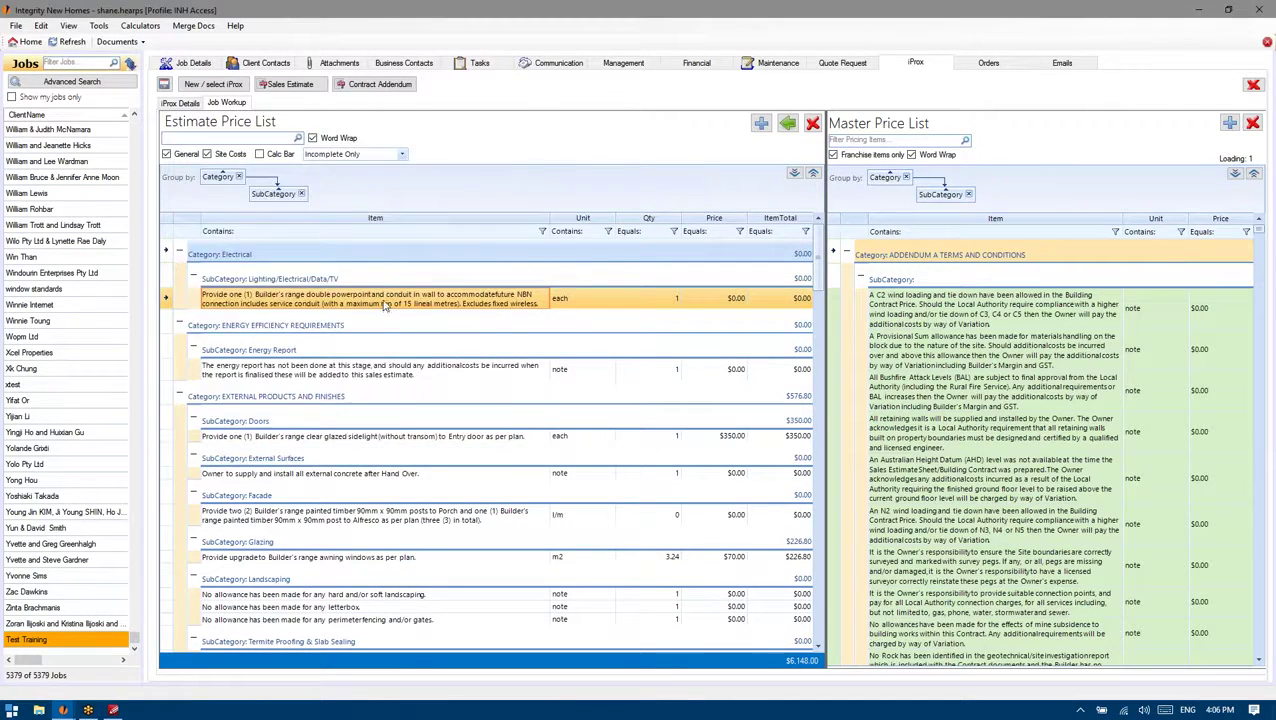
pyautogui.doubleClick(388, 305)
pyautogui.click(353, 241)
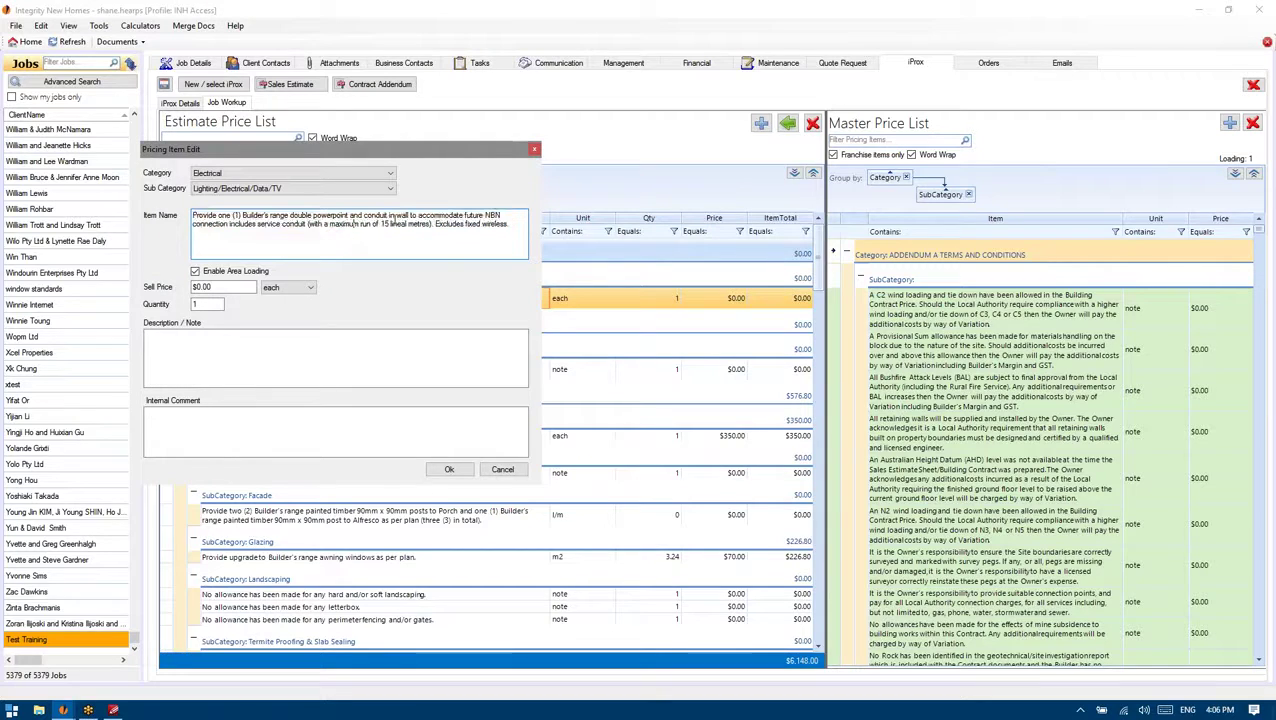
pyautogui.moveTo(509, 224); pyautogui.dragTo(181, 195)
pyautogui.press('Tab')
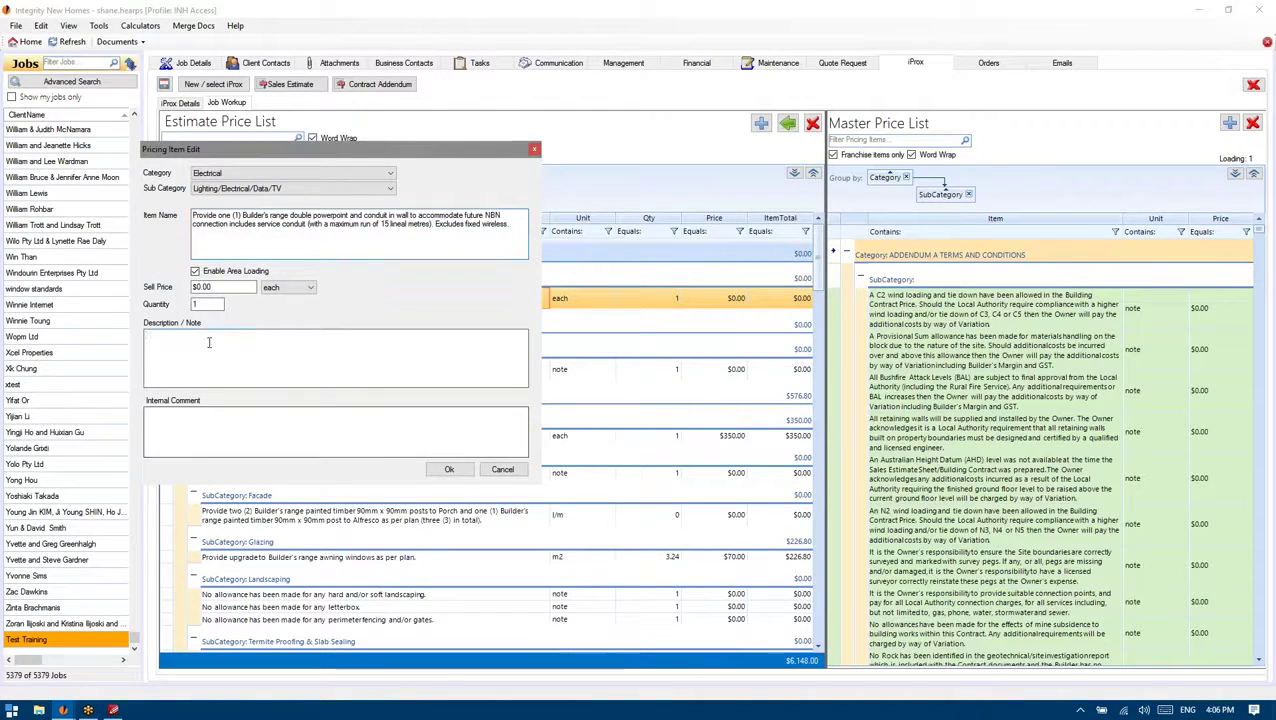
pyautogui.click(449, 469)
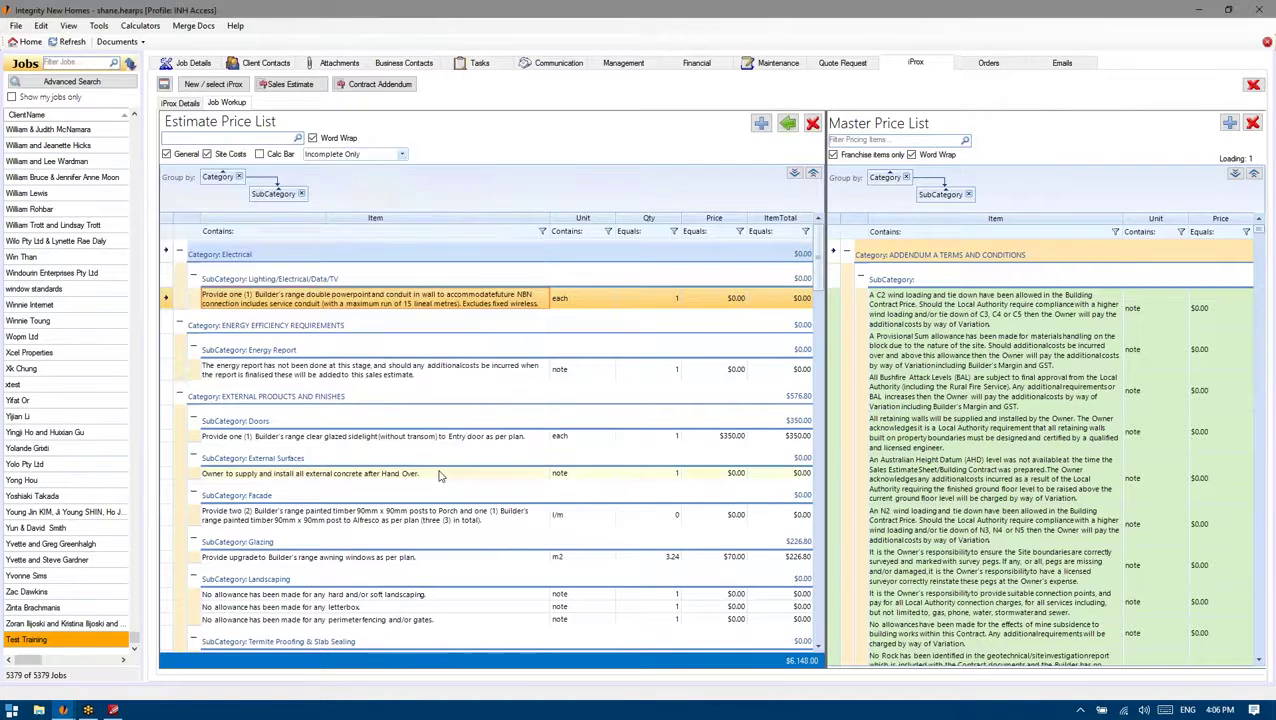
pyautogui.click(277, 367)
pyautogui.click(280, 305)
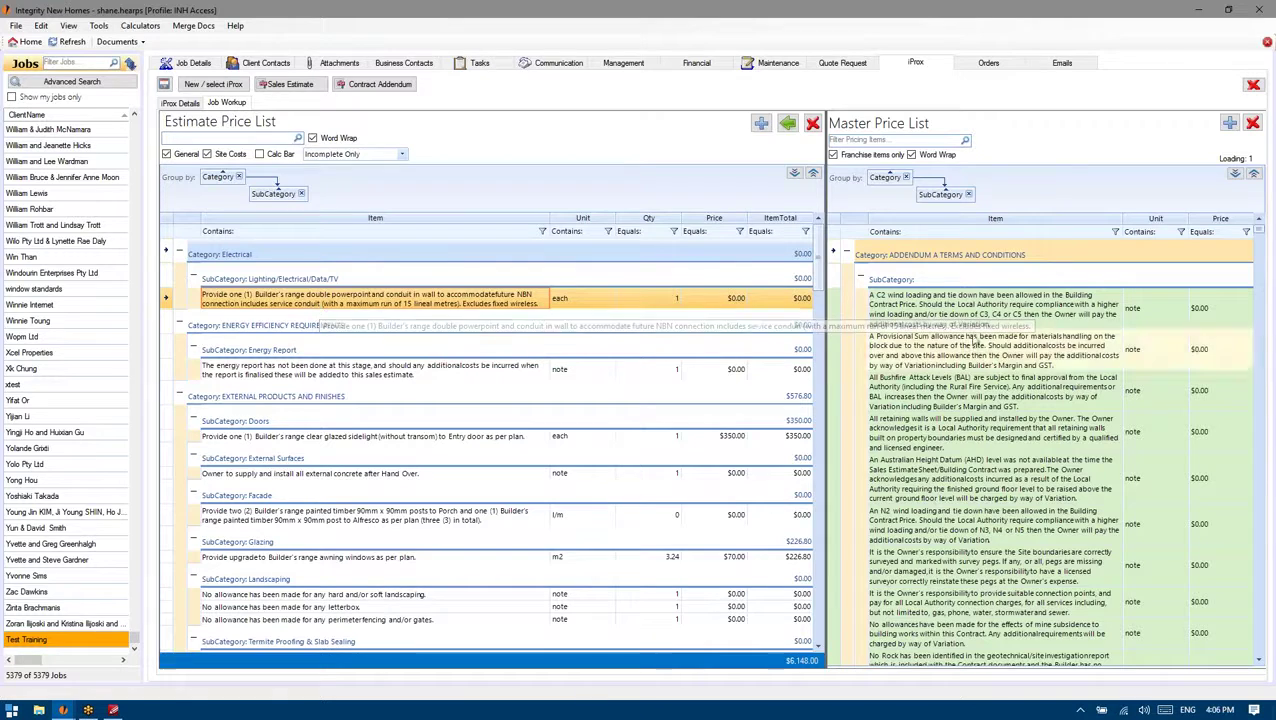
# Mark the NBN double powerpoint item and the energy report note as complete in the Estimate Price List
pyautogui.rightClick(316, 300)
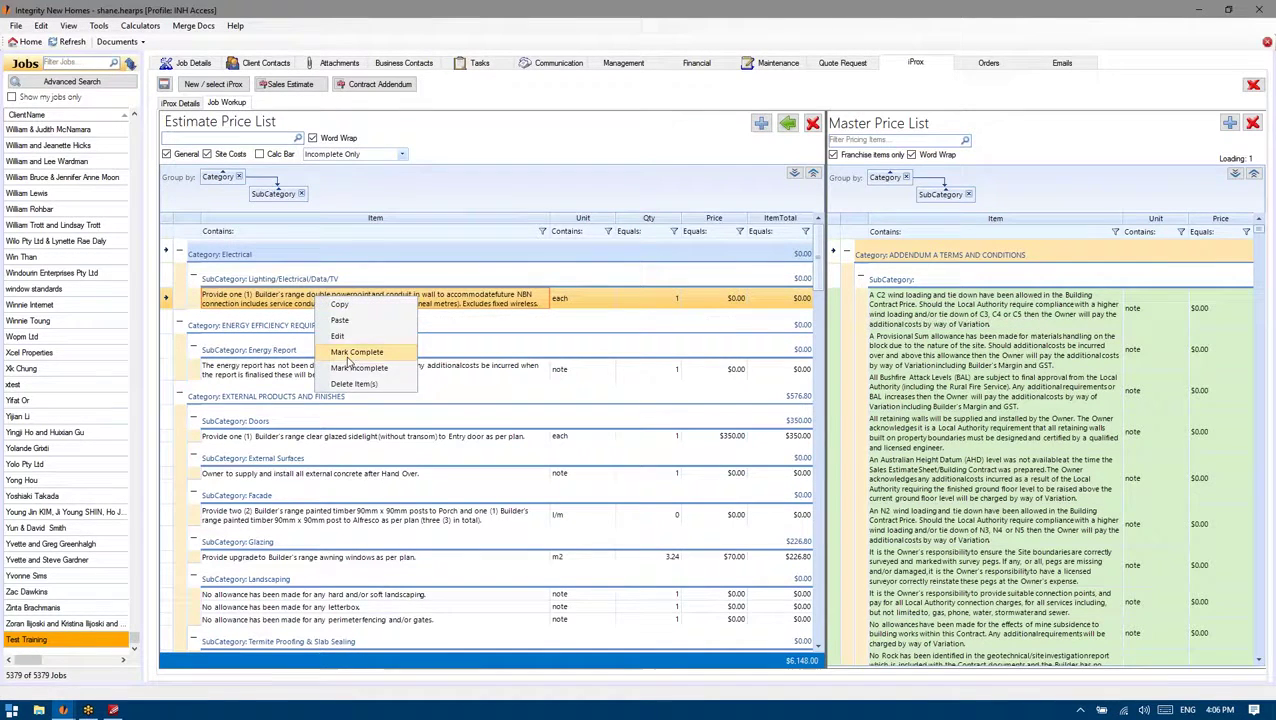
pyautogui.click(357, 354)
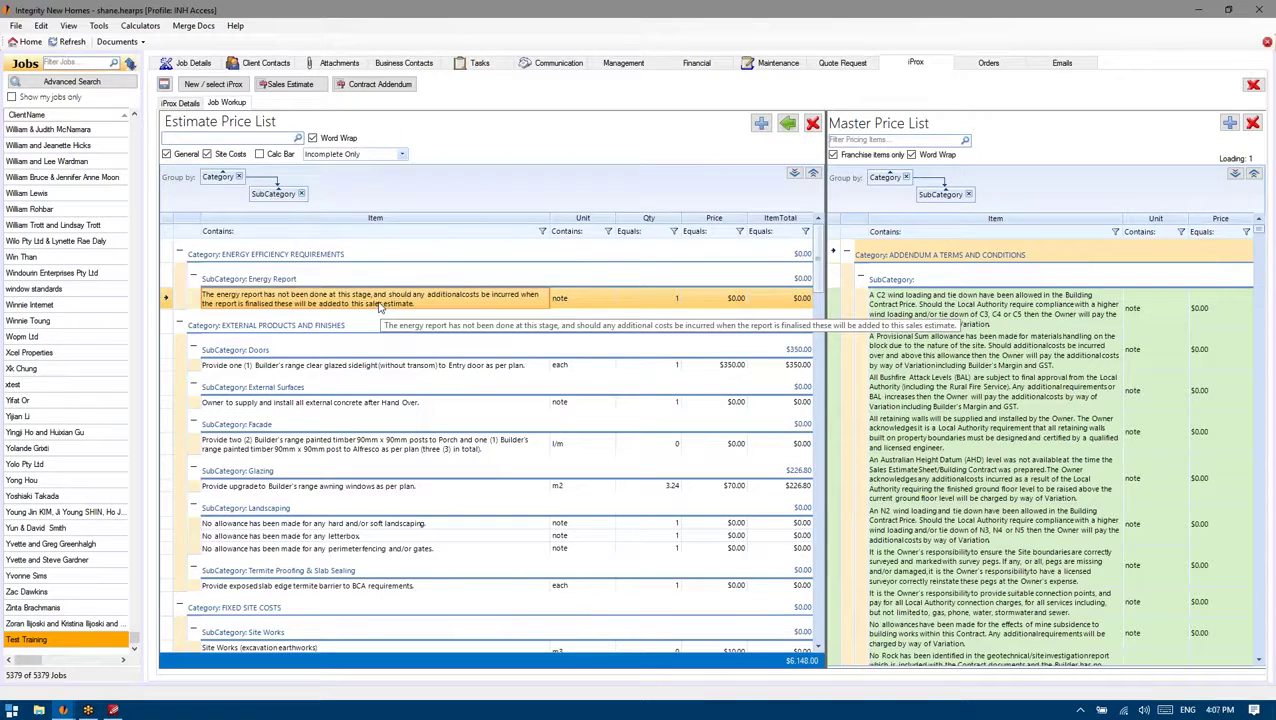
pyautogui.rightClick(302, 307)
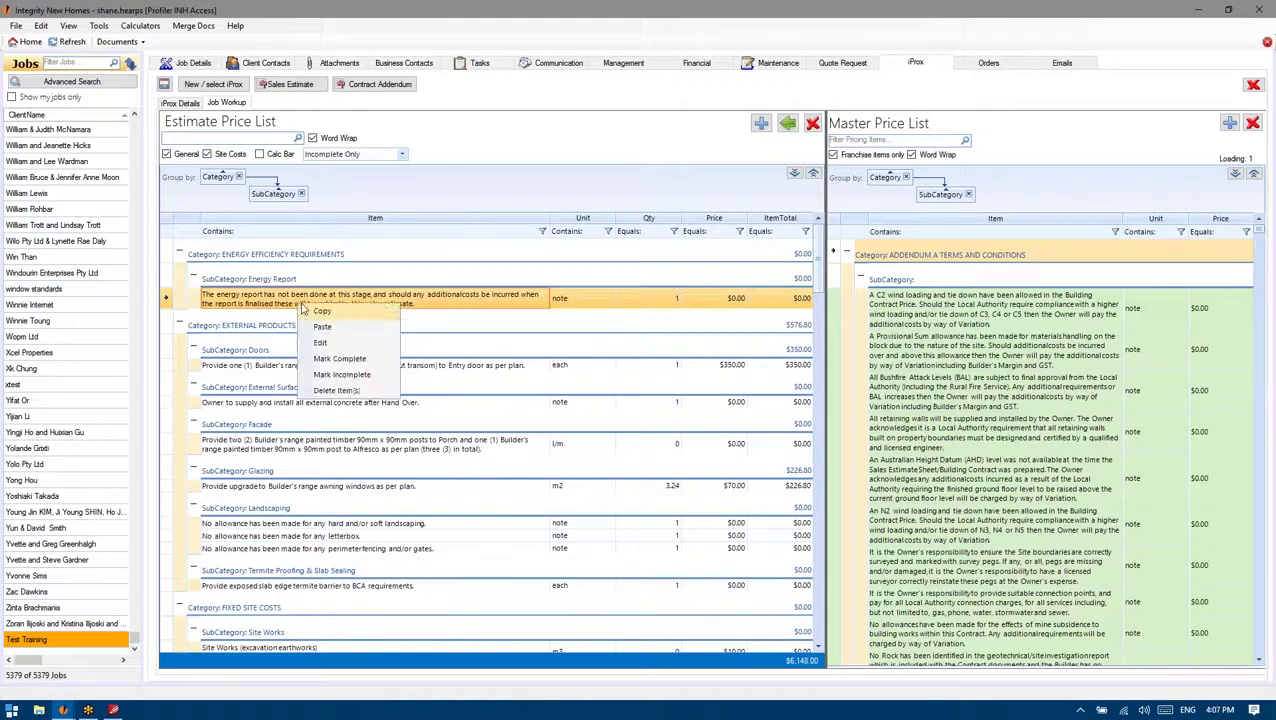
pyautogui.click(345, 360)
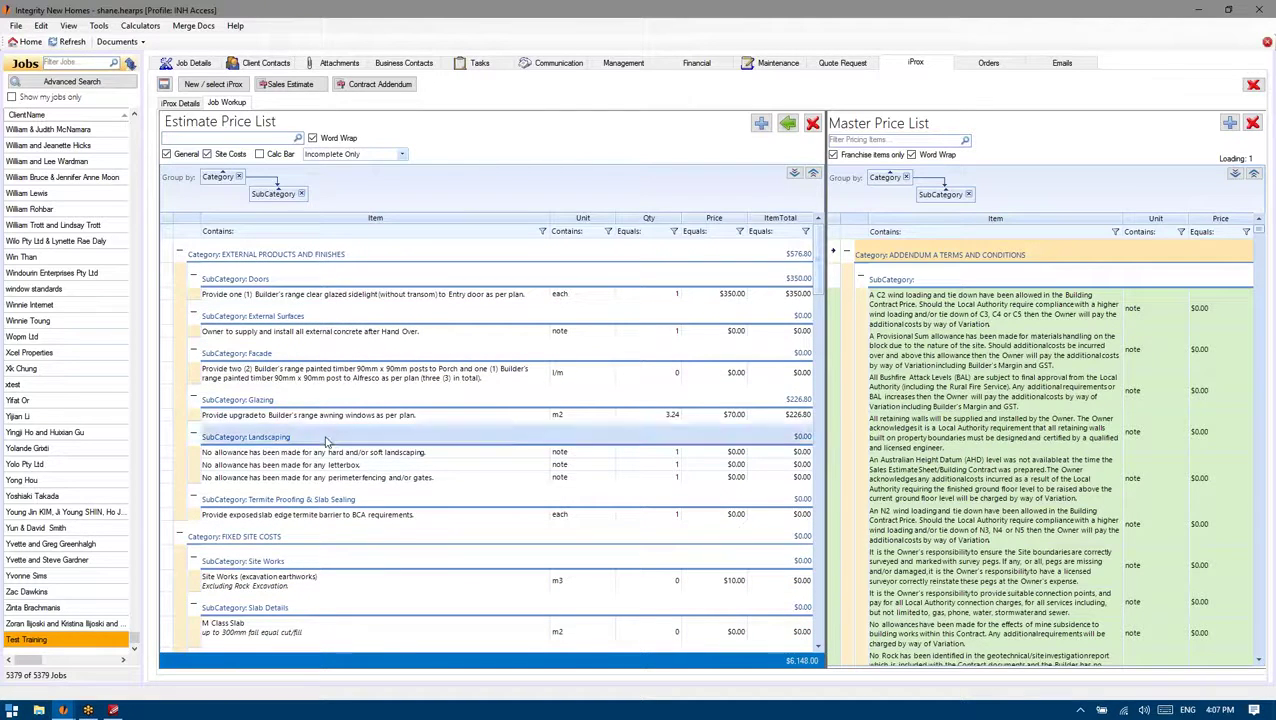
# Review the remaining incomplete estimate items, from the entry door sidelight through Standard Inclusions to The Integrity Edge
pyautogui.click(281, 297)
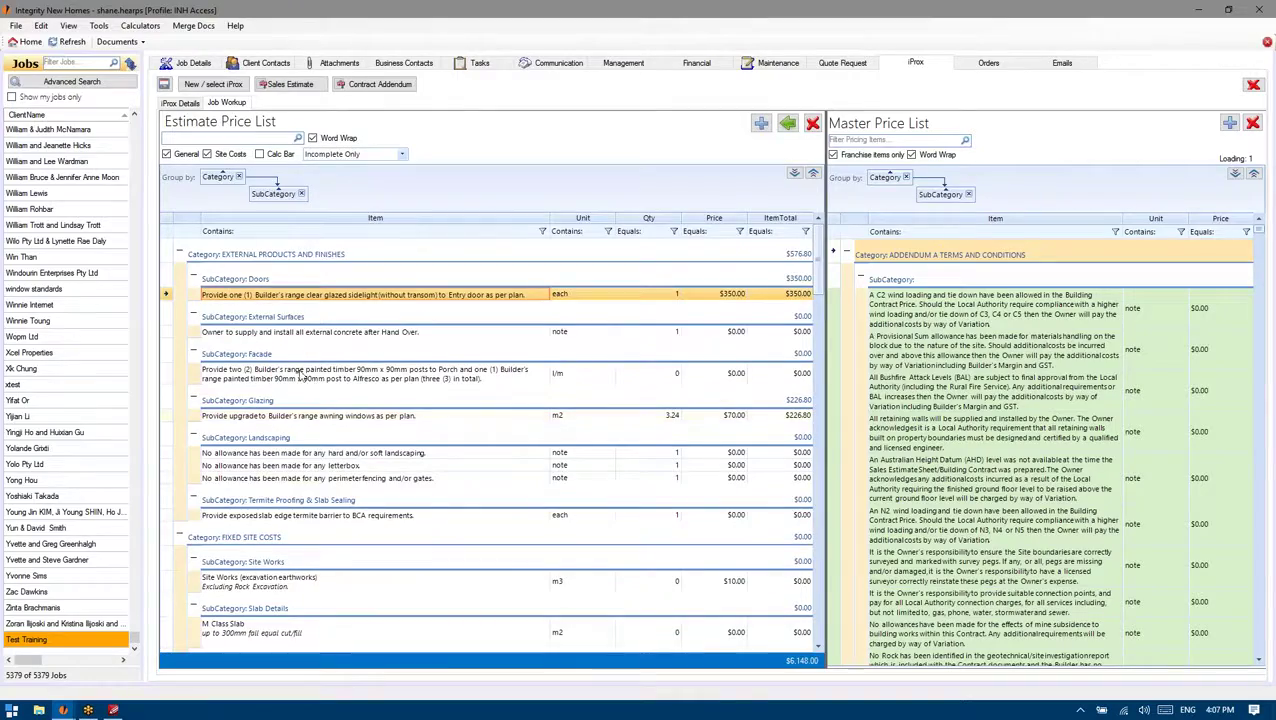
pyautogui.scroll(-5, 310, 500)
pyautogui.scroll(-15, 308, 520)
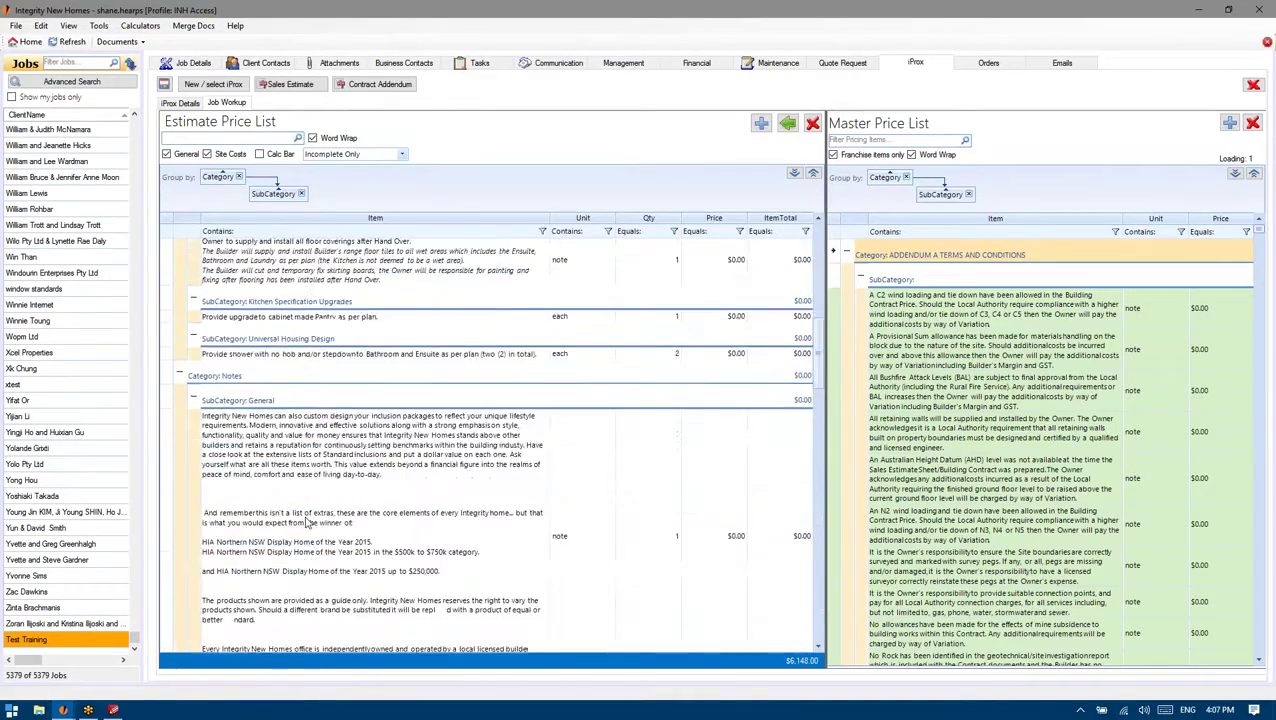
pyautogui.scroll(10, 240, 585)
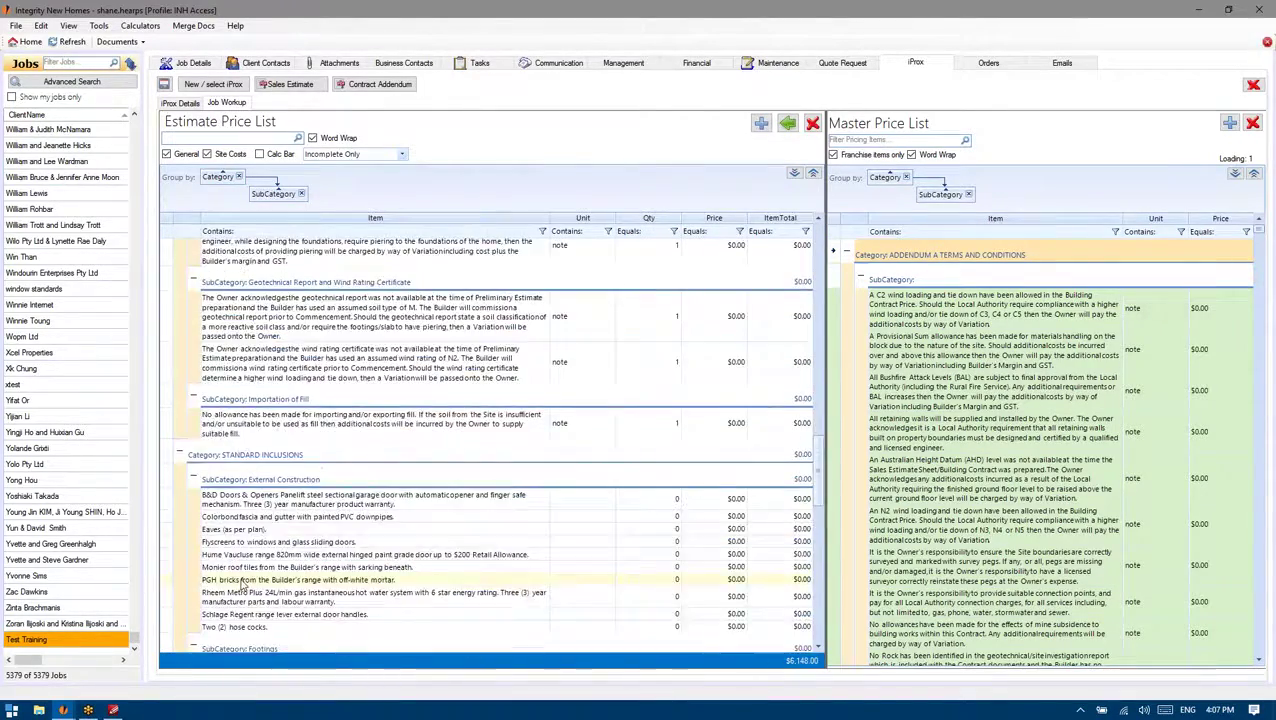
pyautogui.scroll(4, 240, 585)
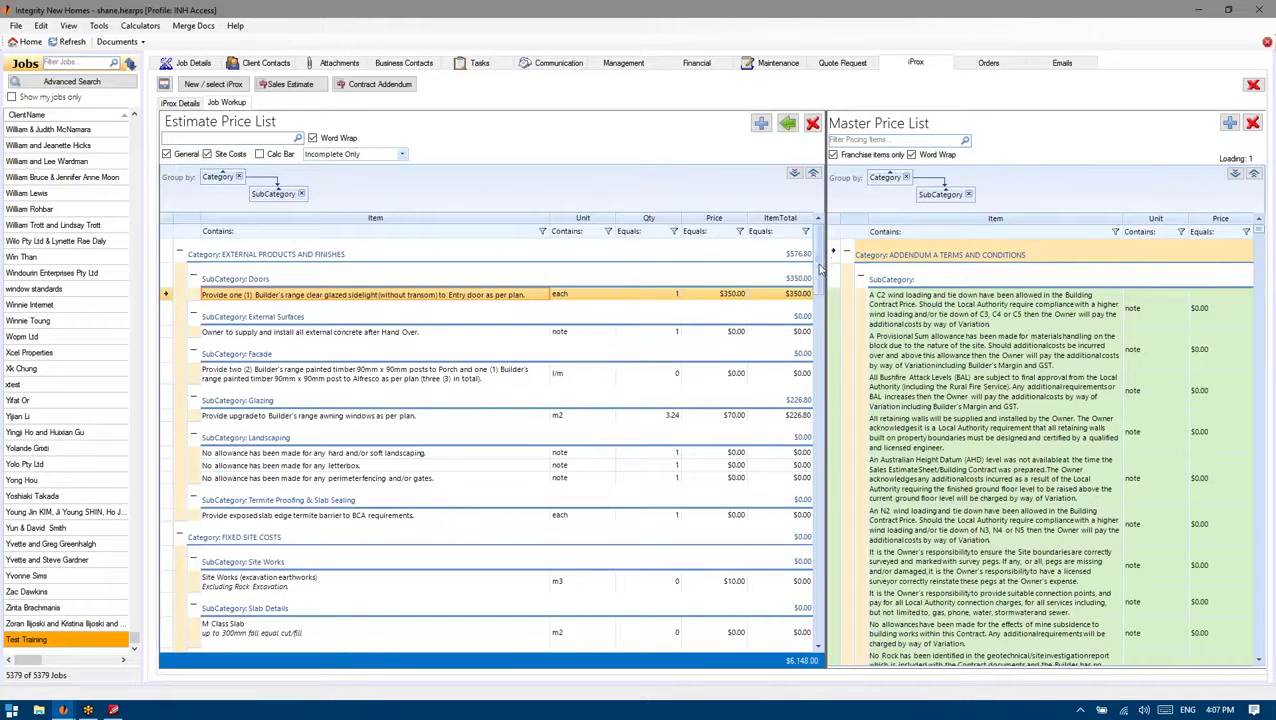
pyautogui.moveTo(820, 268); pyautogui.dragTo(815, 640)
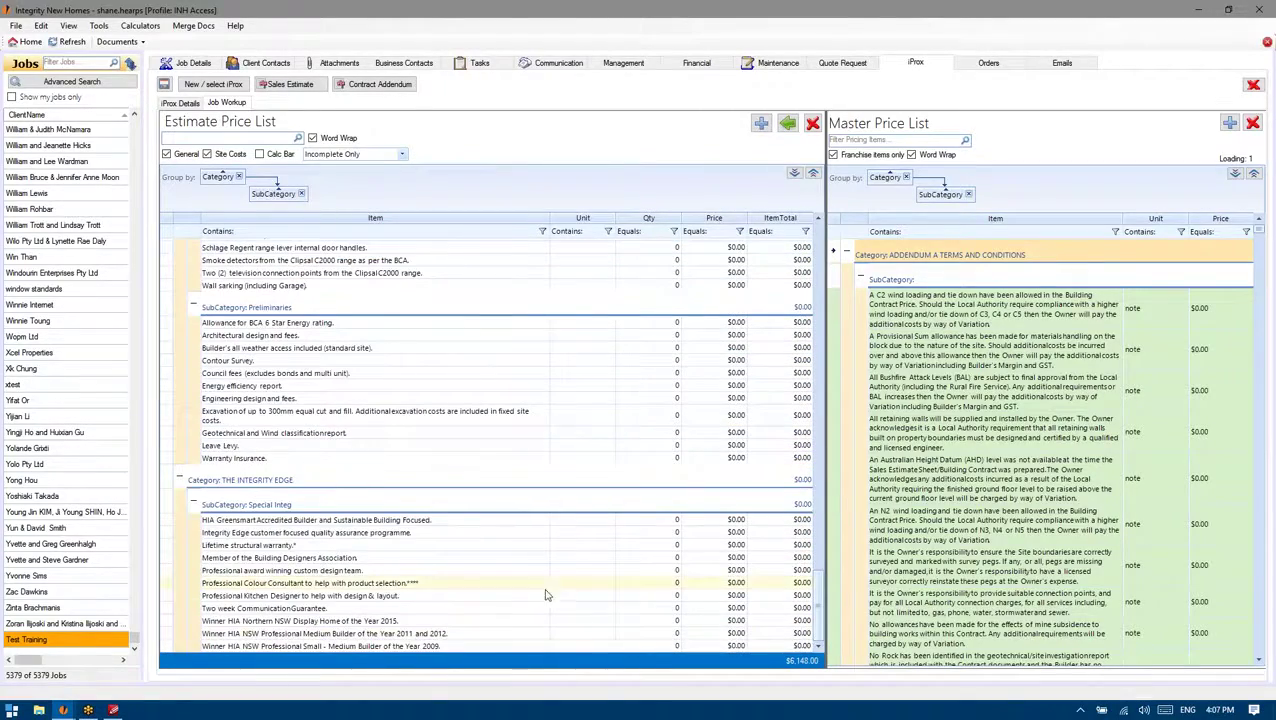
pyautogui.scroll(4, 527, 596)
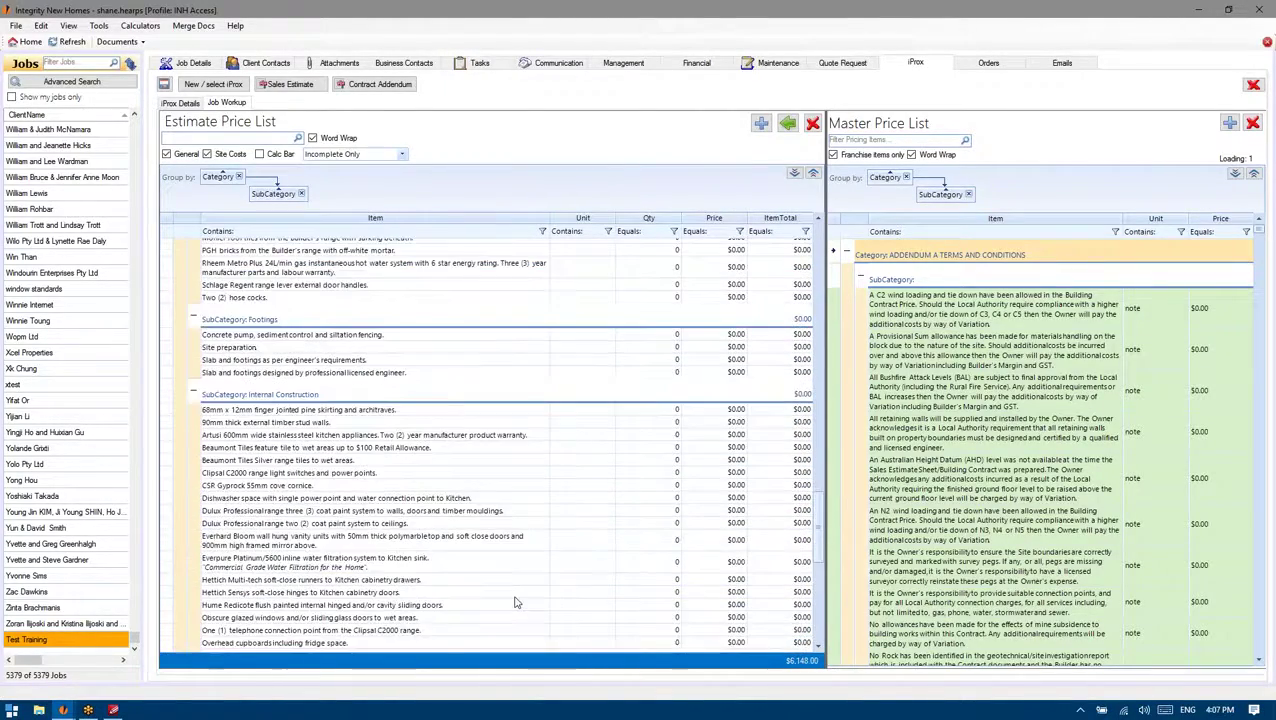
pyautogui.scroll(-4, 506, 606)
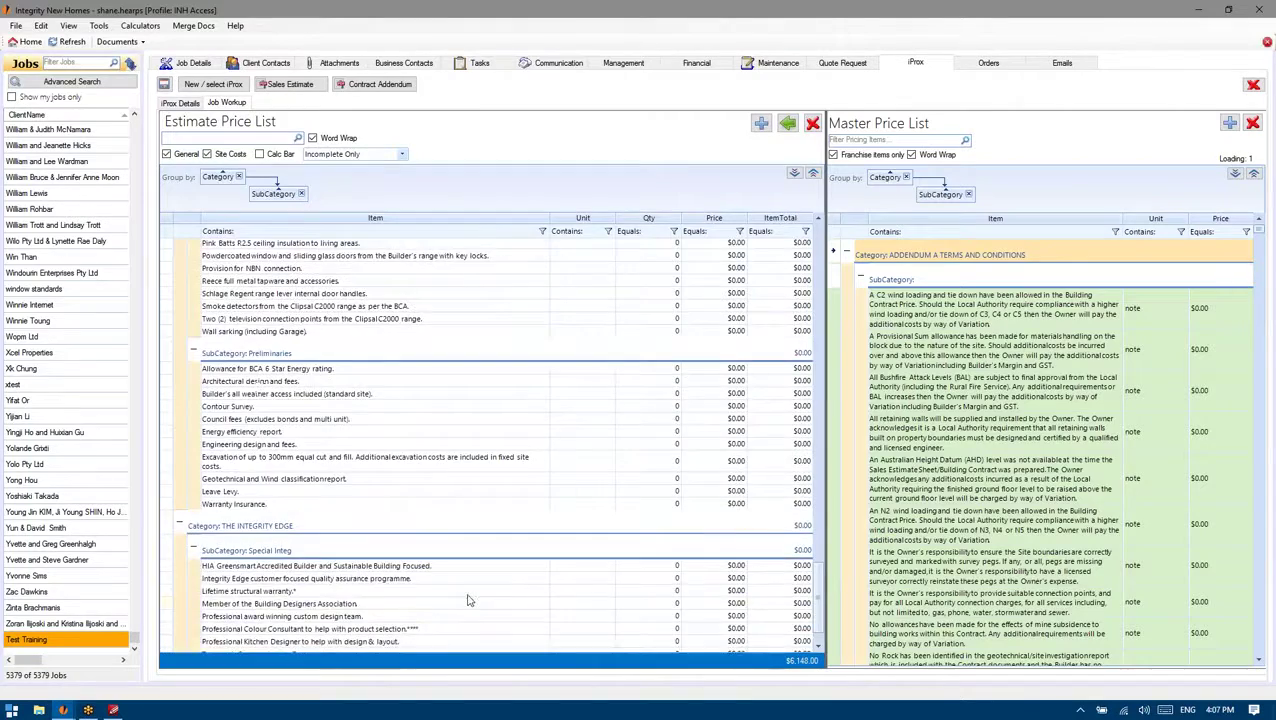
pyautogui.scroll(2, 423, 590)
pyautogui.scroll(-3, 400, 595)
pyautogui.scroll(3, 272, 530)
pyautogui.scroll(5, 272, 533)
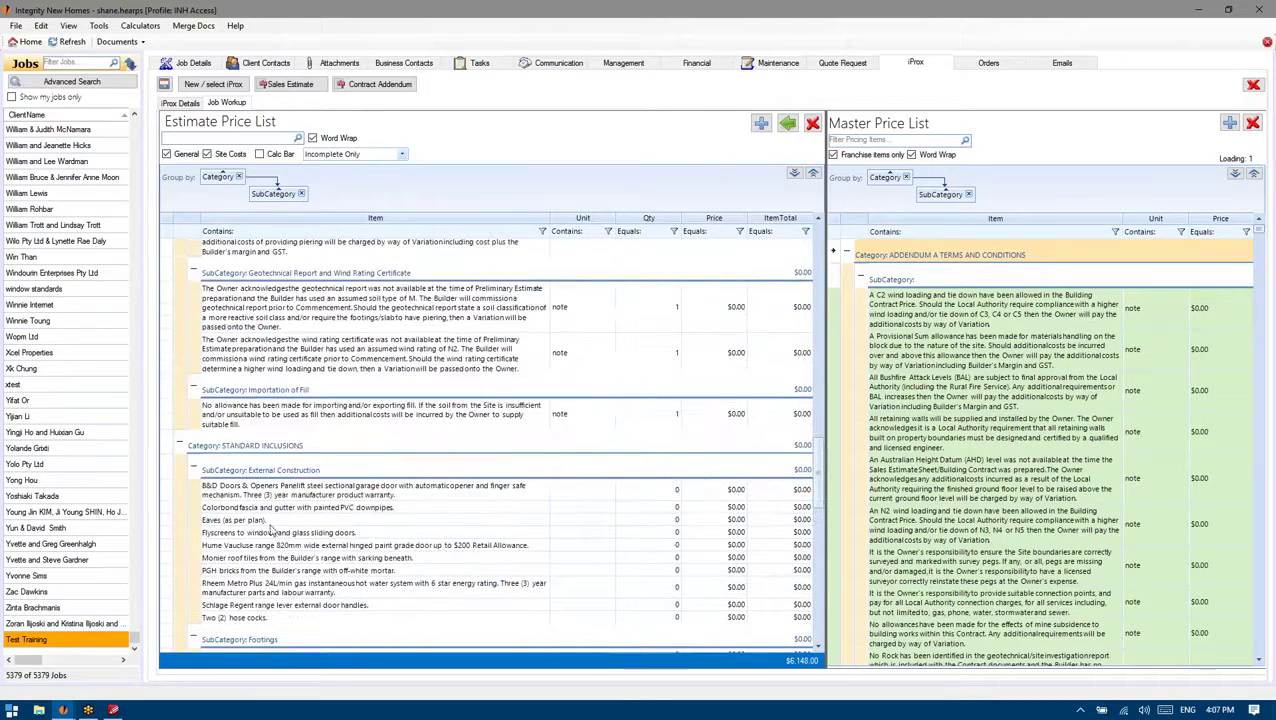
# Mark all Standard Inclusions and The Integrity Edge items complete together, from the B&D Panelift garage door to the final 2009 builder award
pyautogui.click(272, 492)
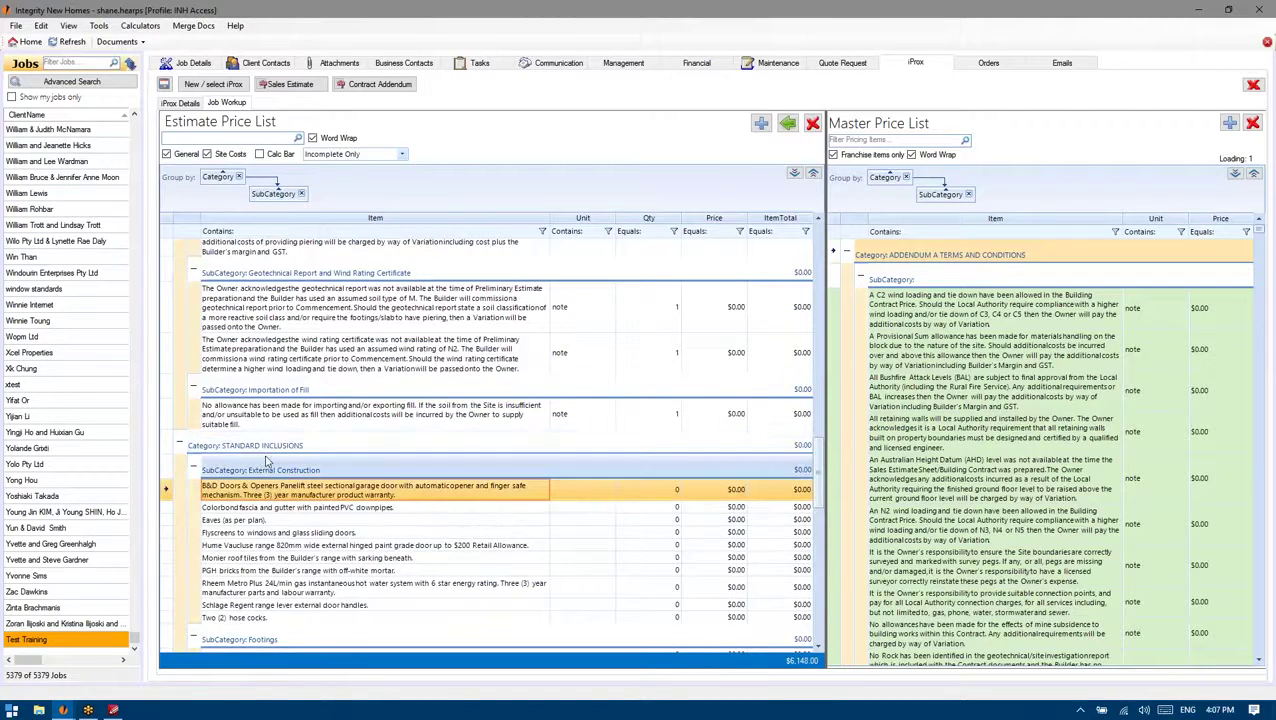
pyautogui.scroll(-3, 318, 538)
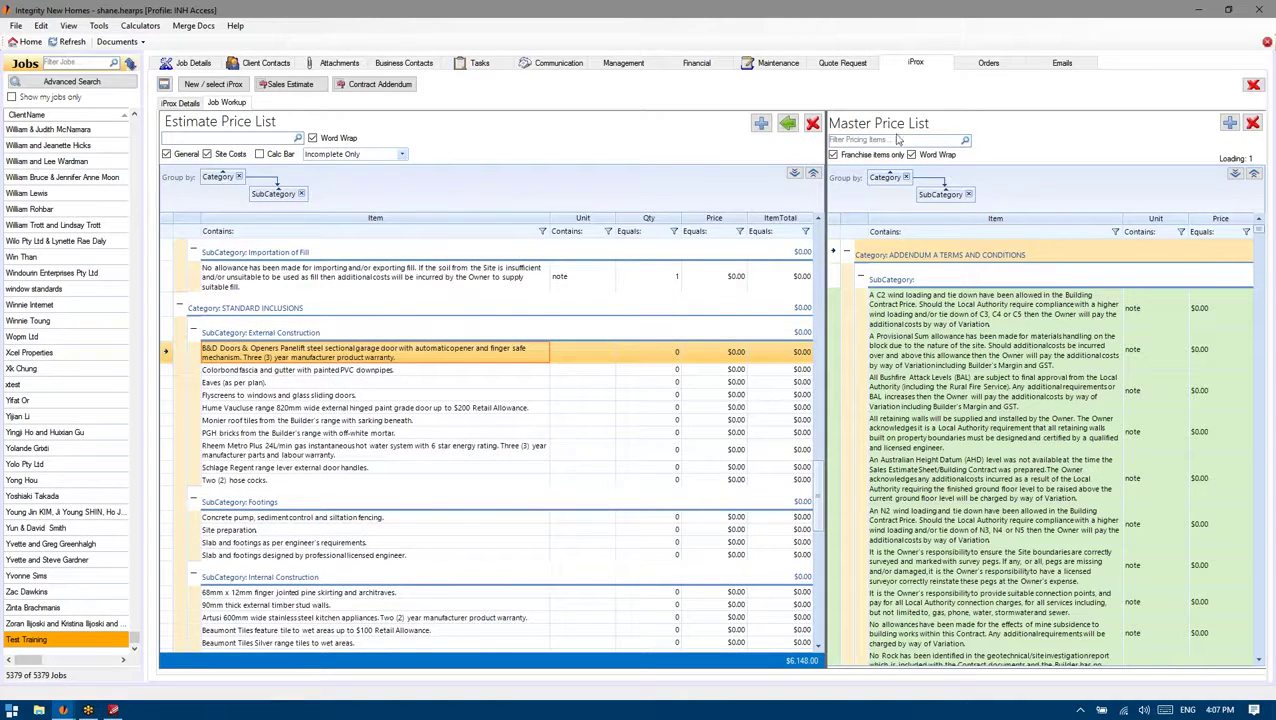
pyautogui.click(261, 374)
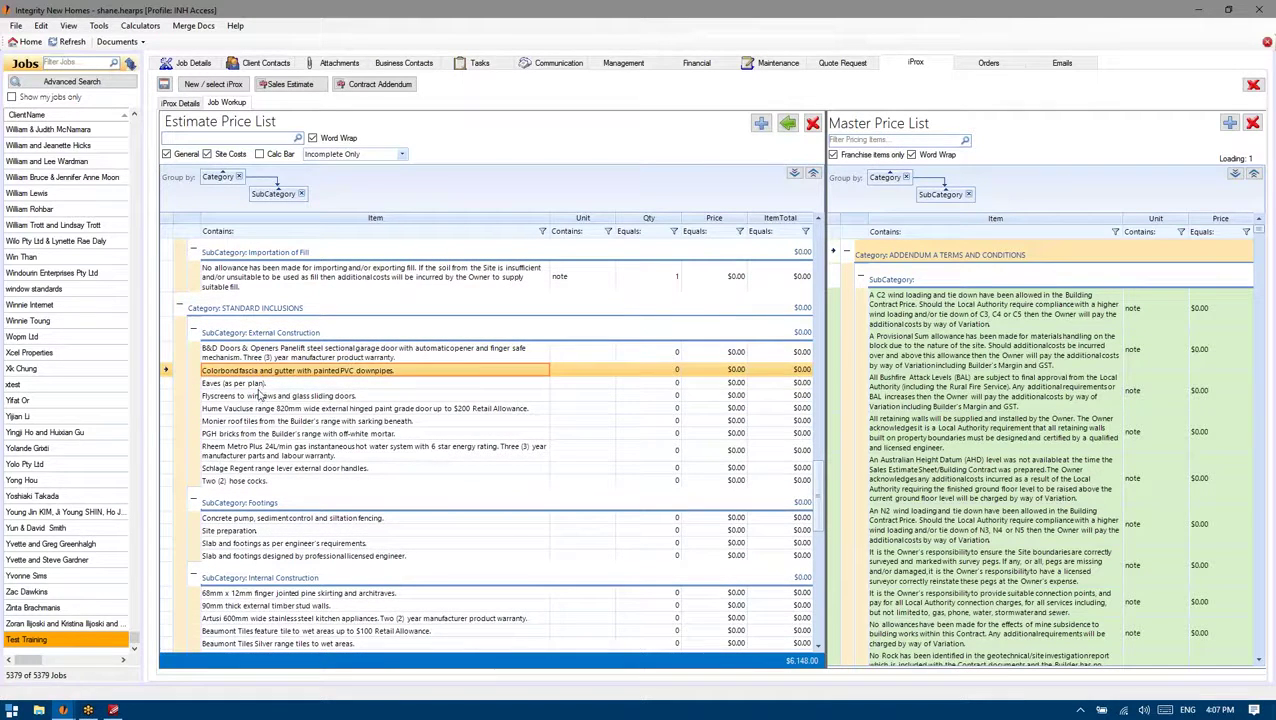
pyautogui.click(264, 358)
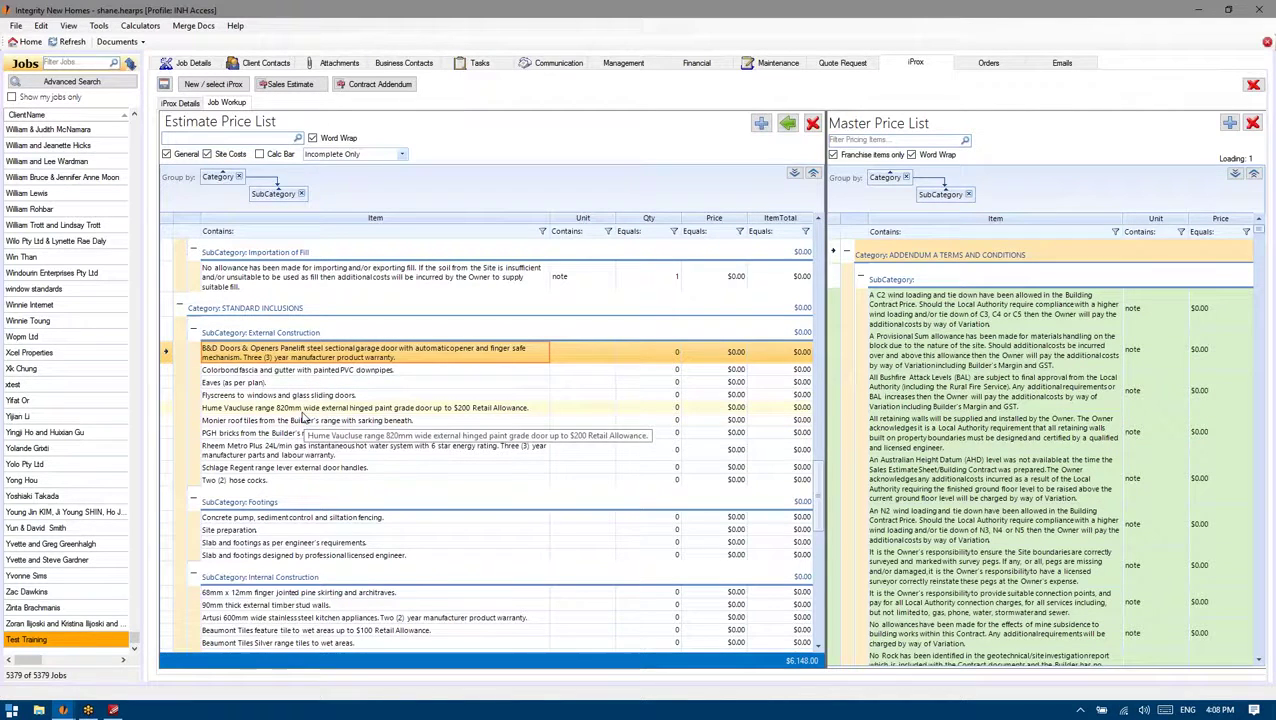
pyautogui.scroll(-1, 305, 421)
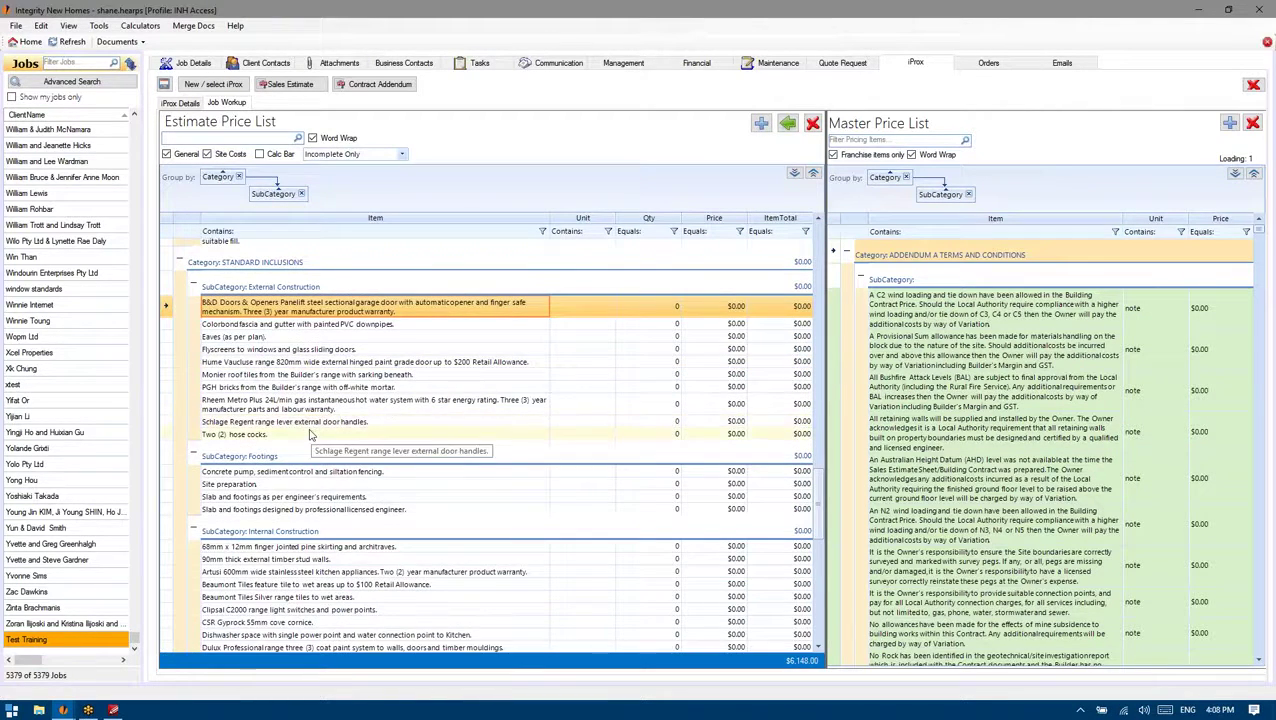
pyautogui.scroll(-2, 310, 435)
pyautogui.scroll(2, 293, 467)
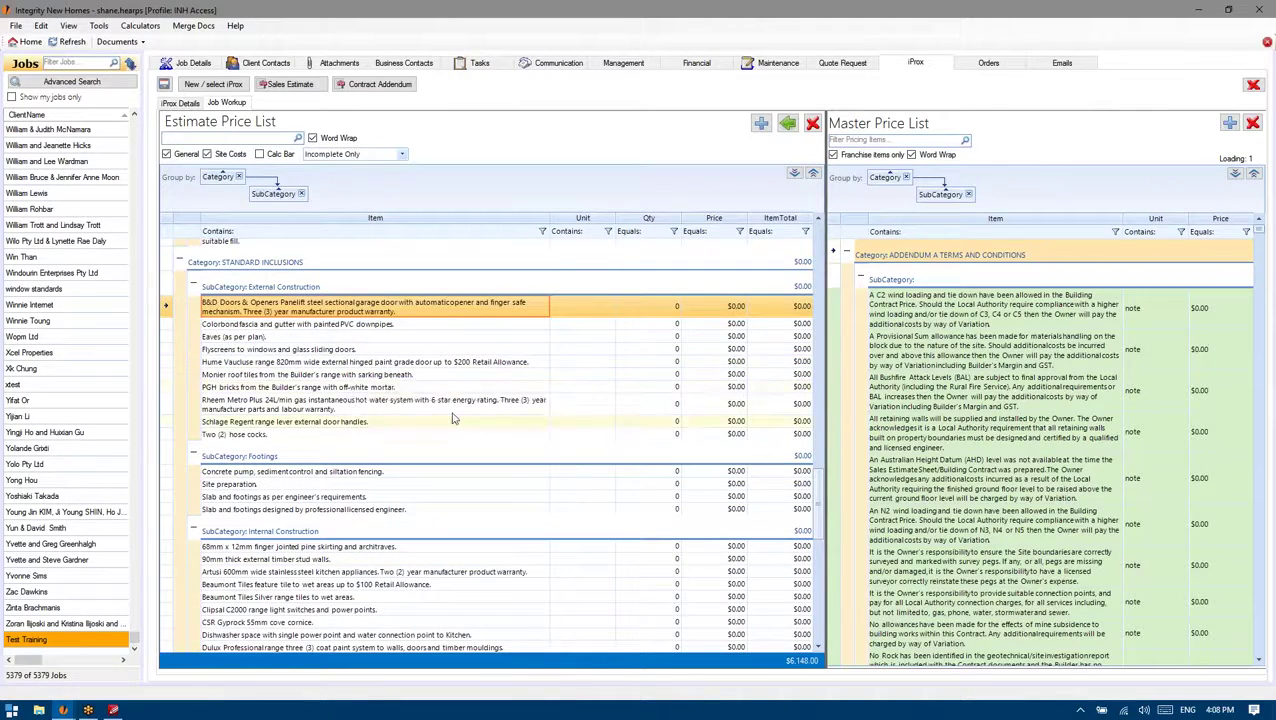
pyautogui.scroll(-2, 442, 412)
pyautogui.scroll(2, 376, 347)
pyautogui.scroll(1, 376, 347)
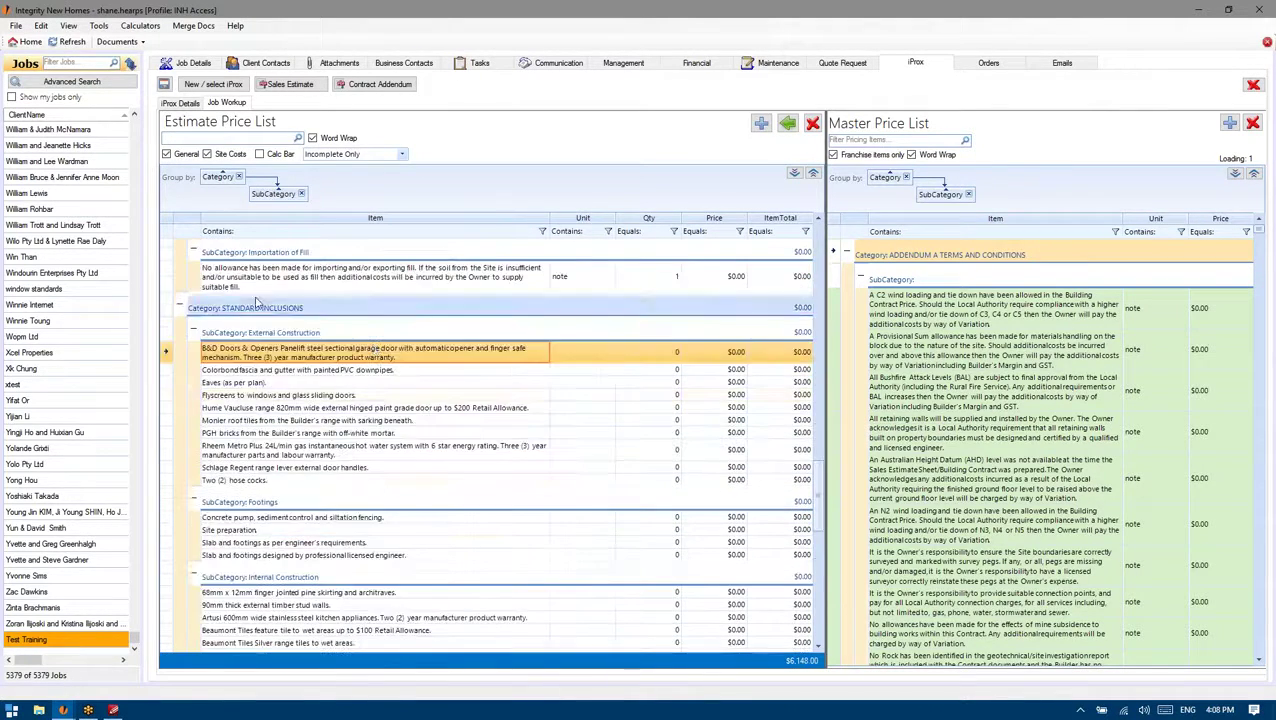
pyautogui.scroll(-5, 259, 396)
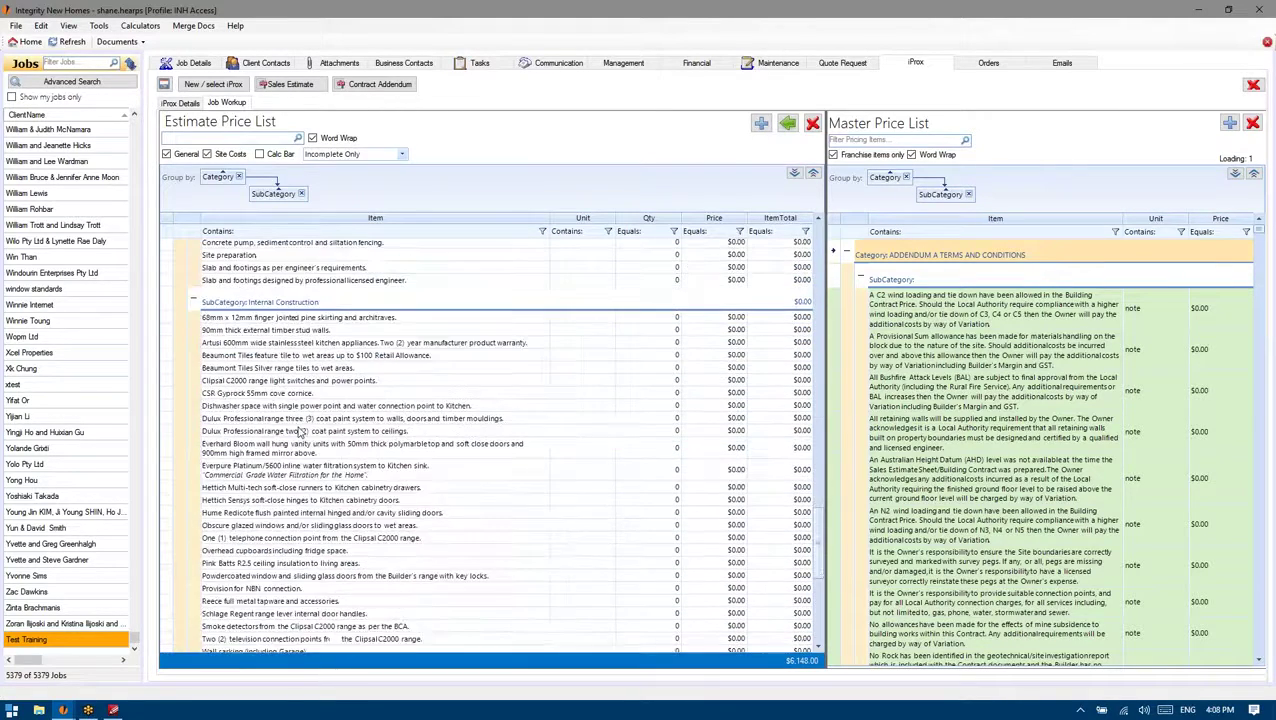
pyautogui.scroll(6, 328, 433)
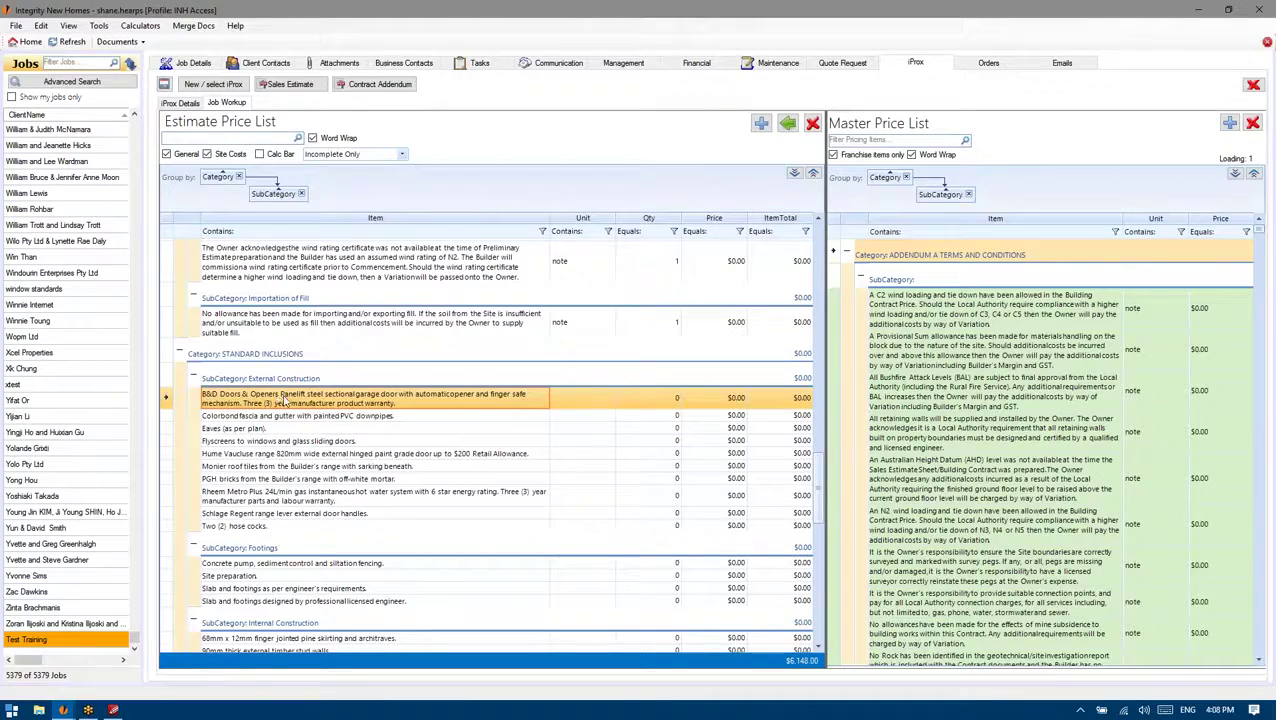
pyautogui.scroll(-9, 293, 398)
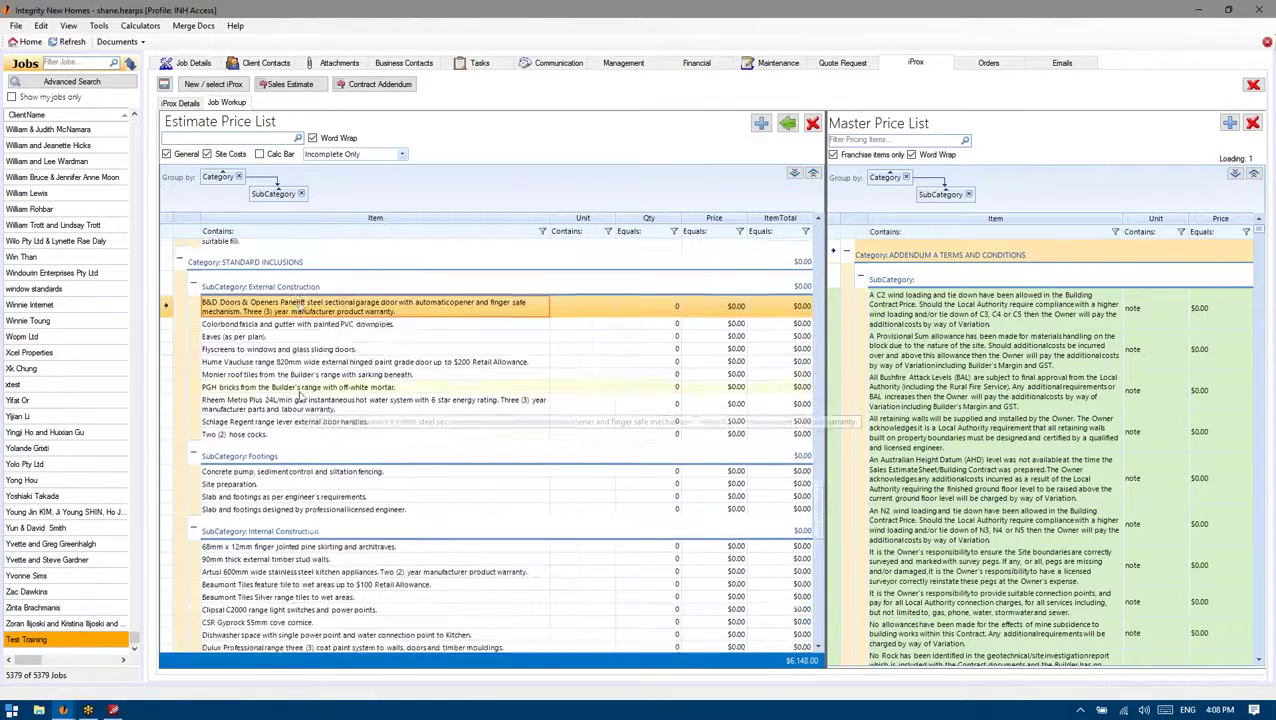
pyautogui.scroll(-6, 300, 397)
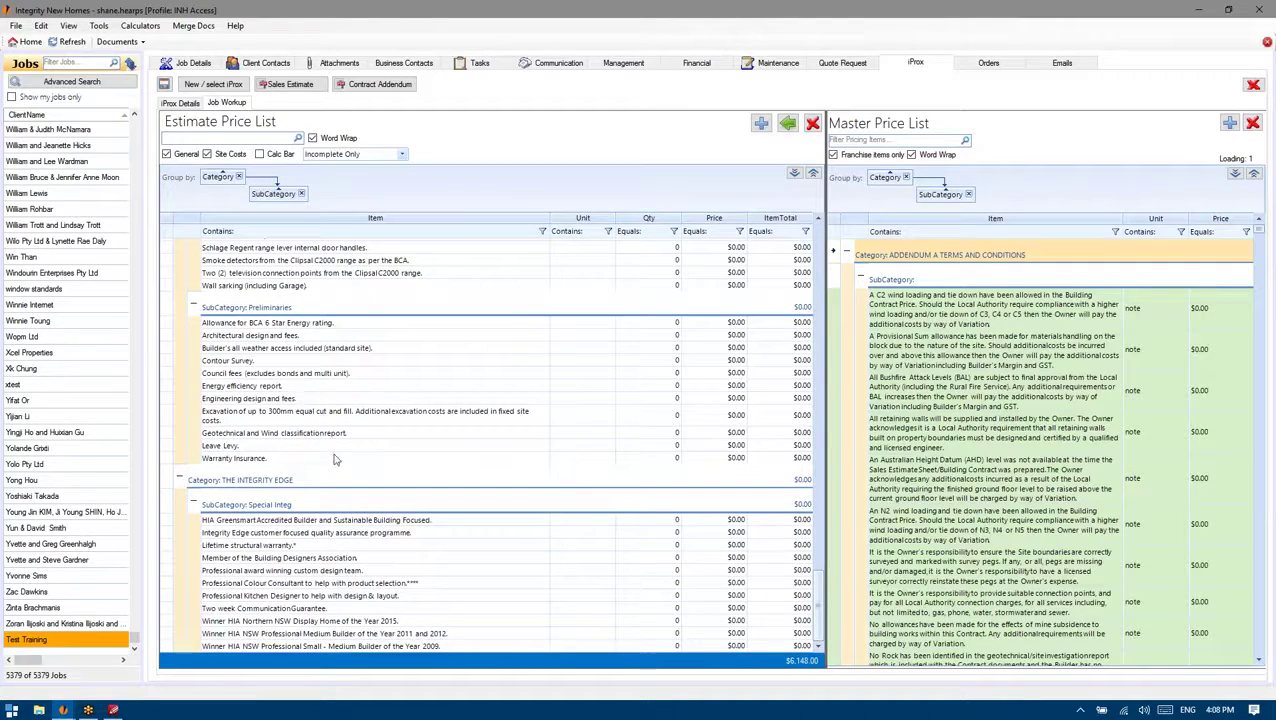
pyautogui.keyDown('shift'); pyautogui.click(289, 646); pyautogui.keyUp('shift')
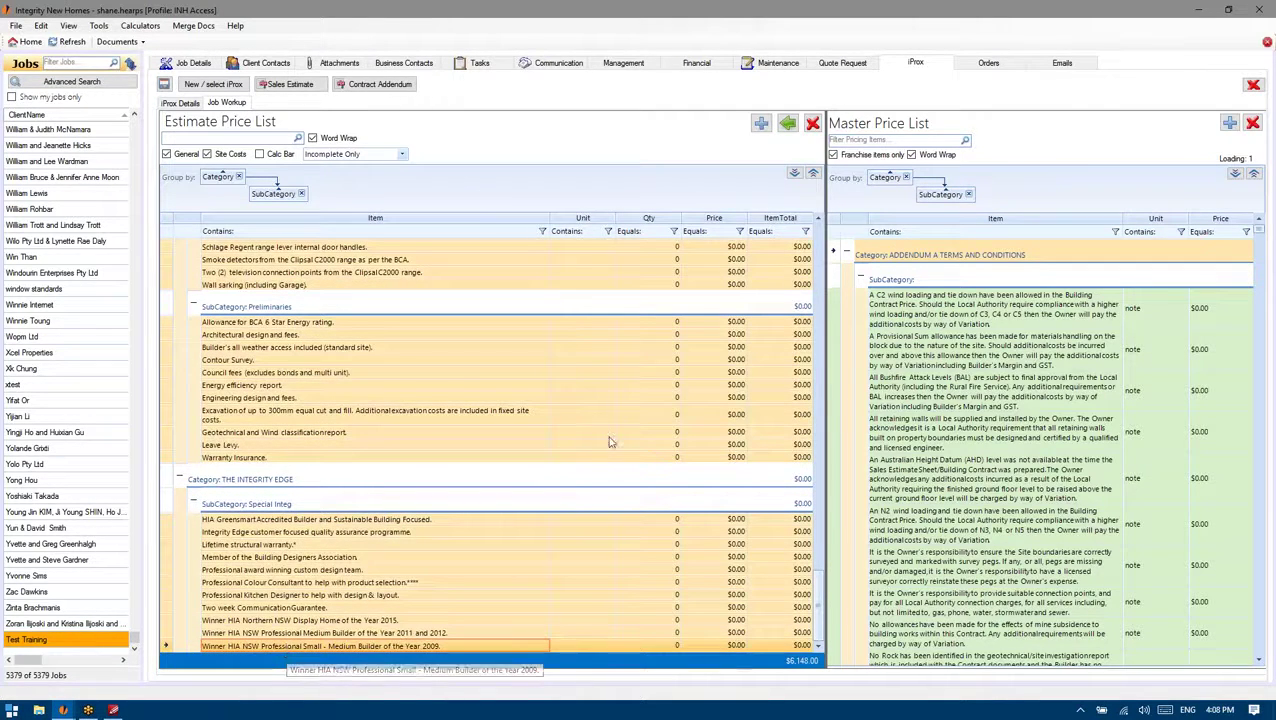
pyautogui.scroll(4, 455, 395)
pyautogui.scroll(10, 455, 395)
pyautogui.scroll(-8, 459, 398)
pyautogui.scroll(-6, 455, 410)
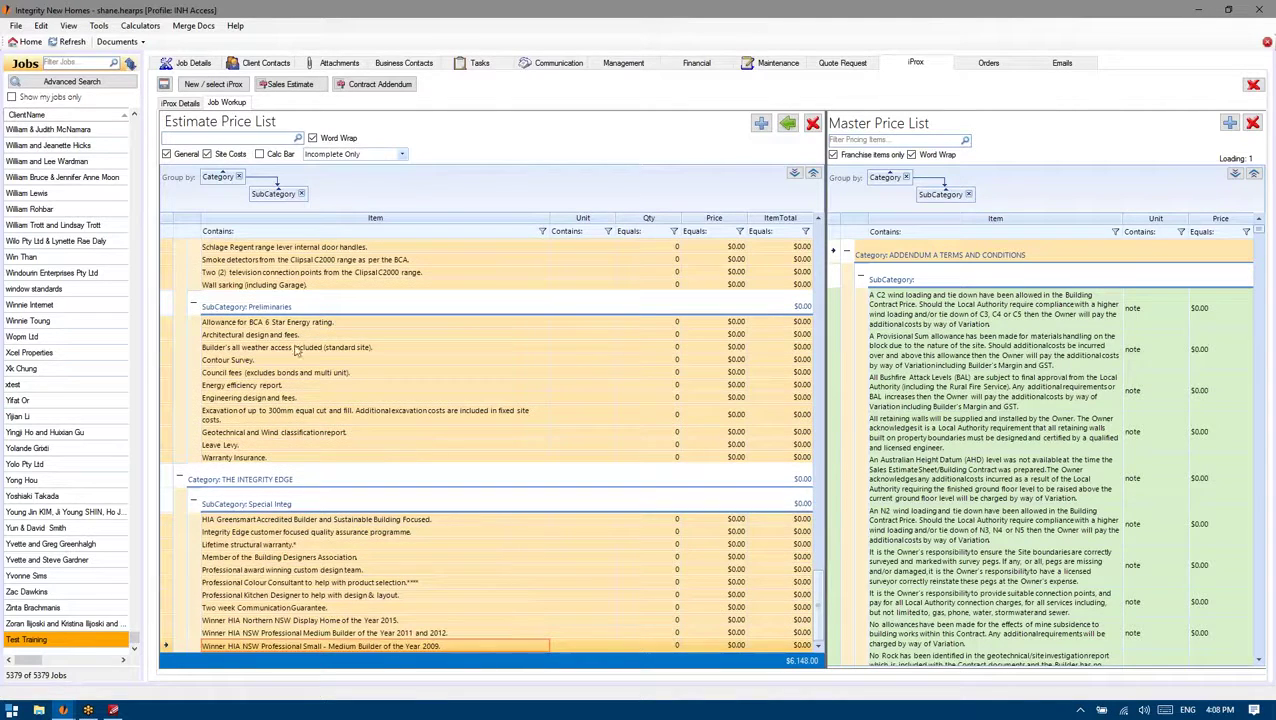
pyautogui.rightClick(287, 362)
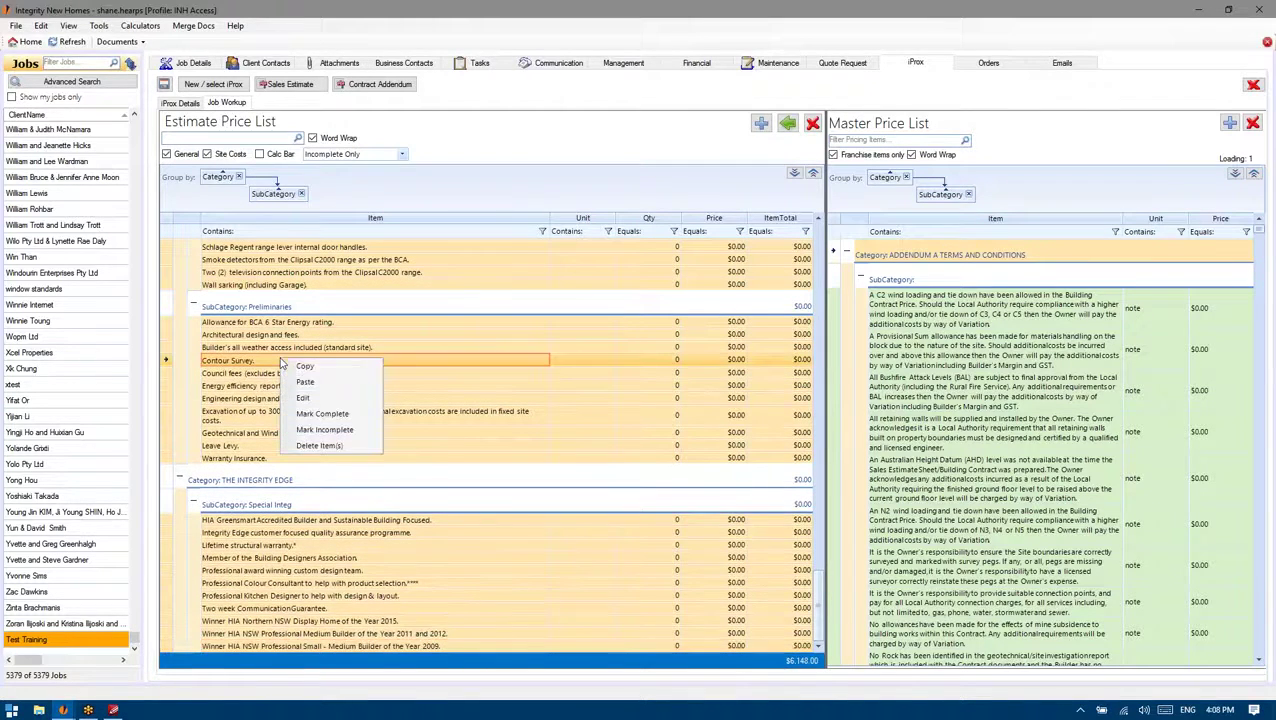
pyautogui.click(322, 414)
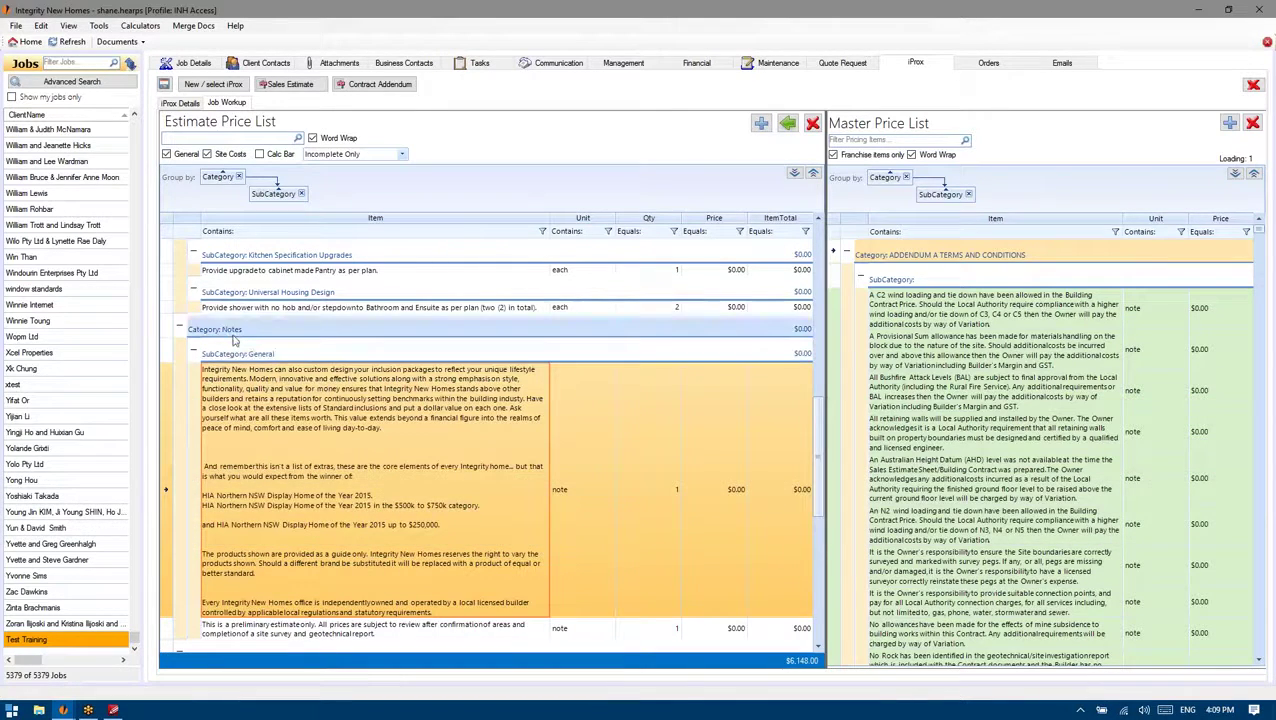
# Read the incomplete General notes and the Services drainage items that follow them in the estimate
pyautogui.scroll(-2, 295, 389)
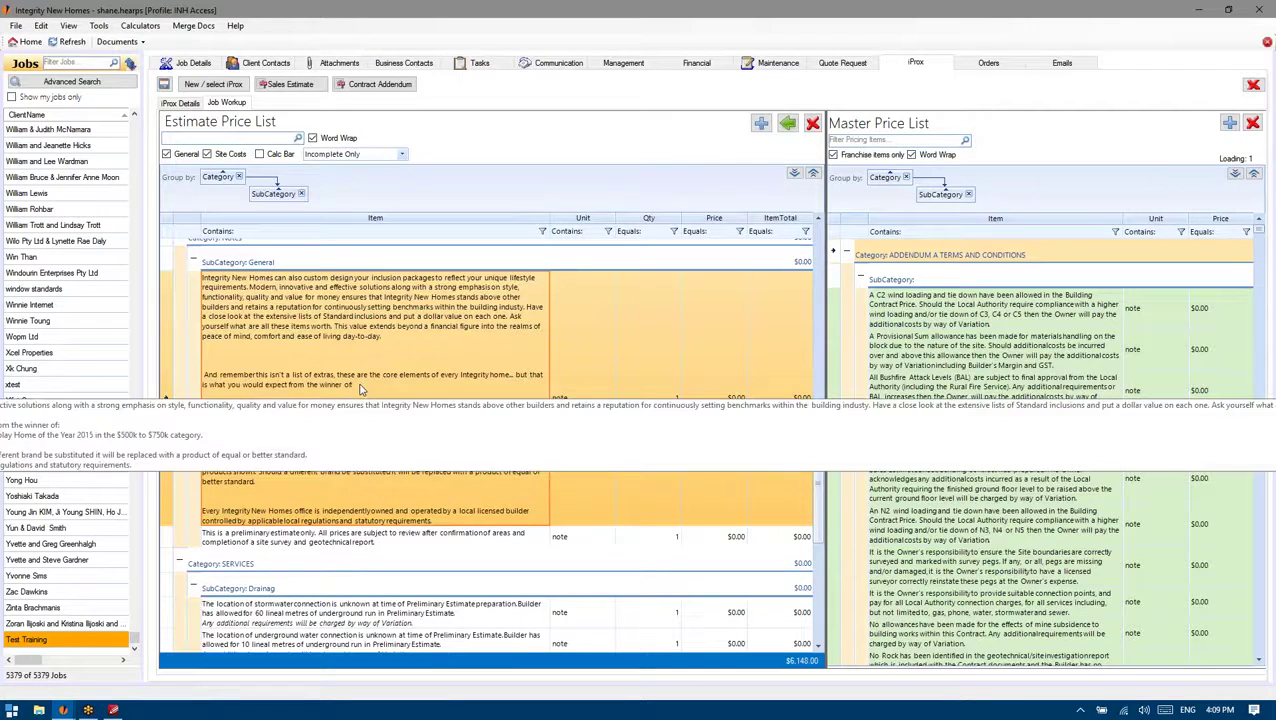
# Mark the introductory note about custom inclusion packages under Notes, General as complete
pyautogui.rightClick(397, 387)
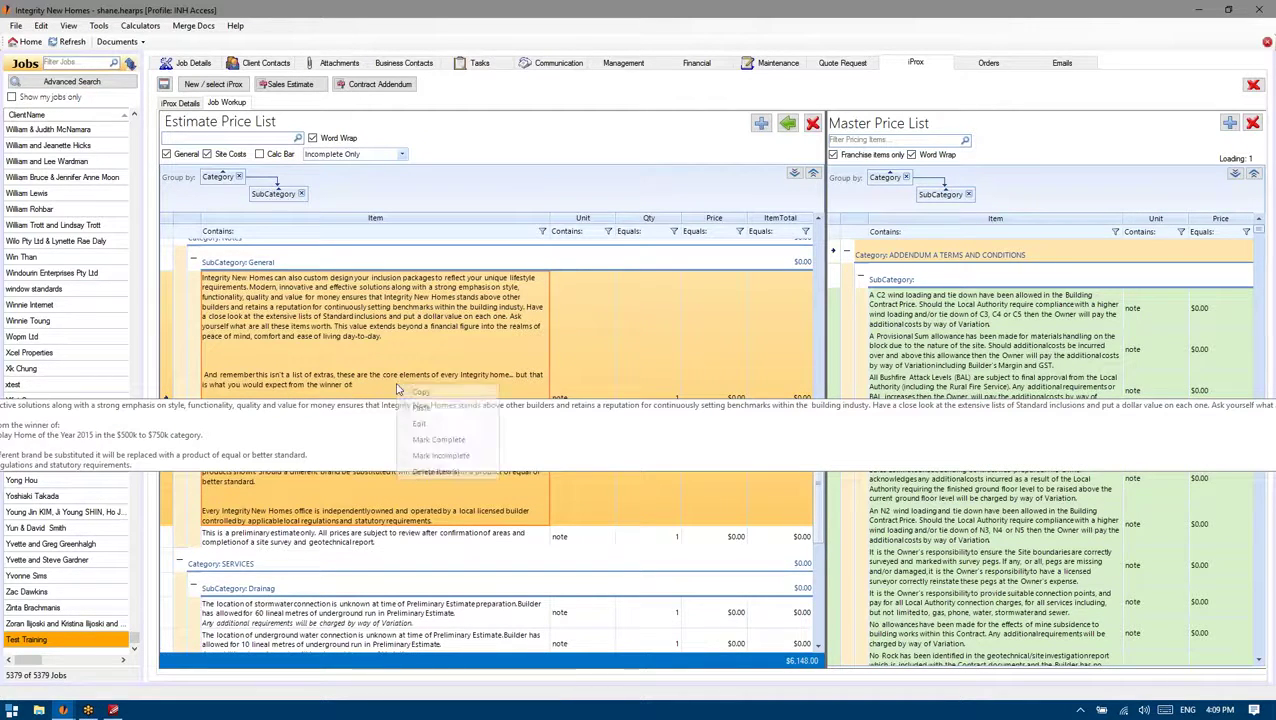
pyautogui.click(424, 440)
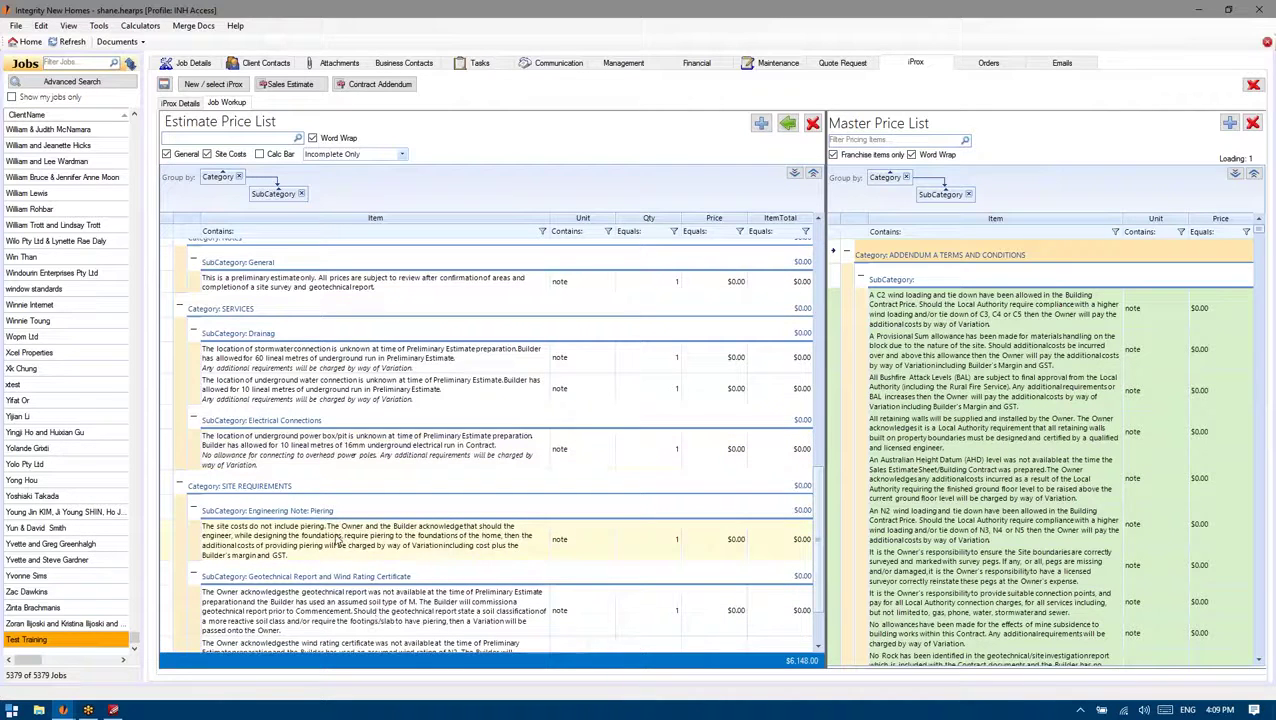
# Select the piering note under Site Requirements, consult the 173m2_Hip-Gable floor plan in PDF-XChange Editor, and return to the estimate price list
pyautogui.scroll(5, 338, 403)
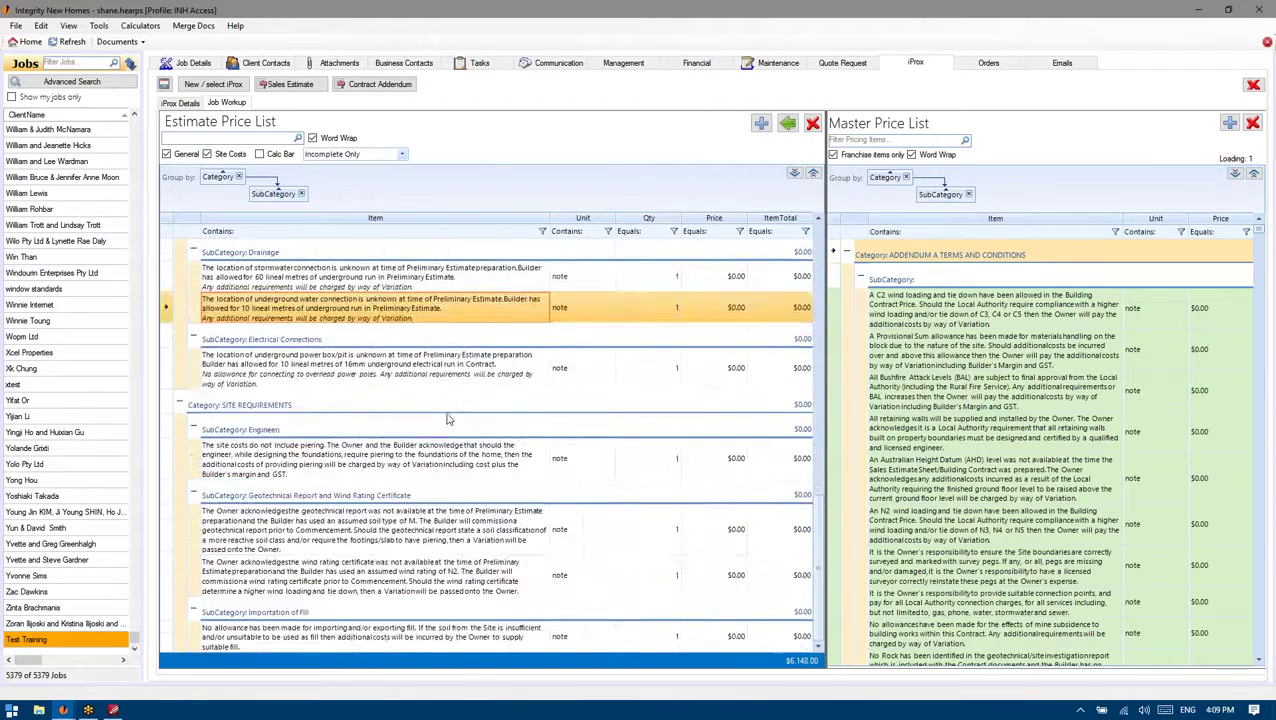
pyautogui.click(368, 470)
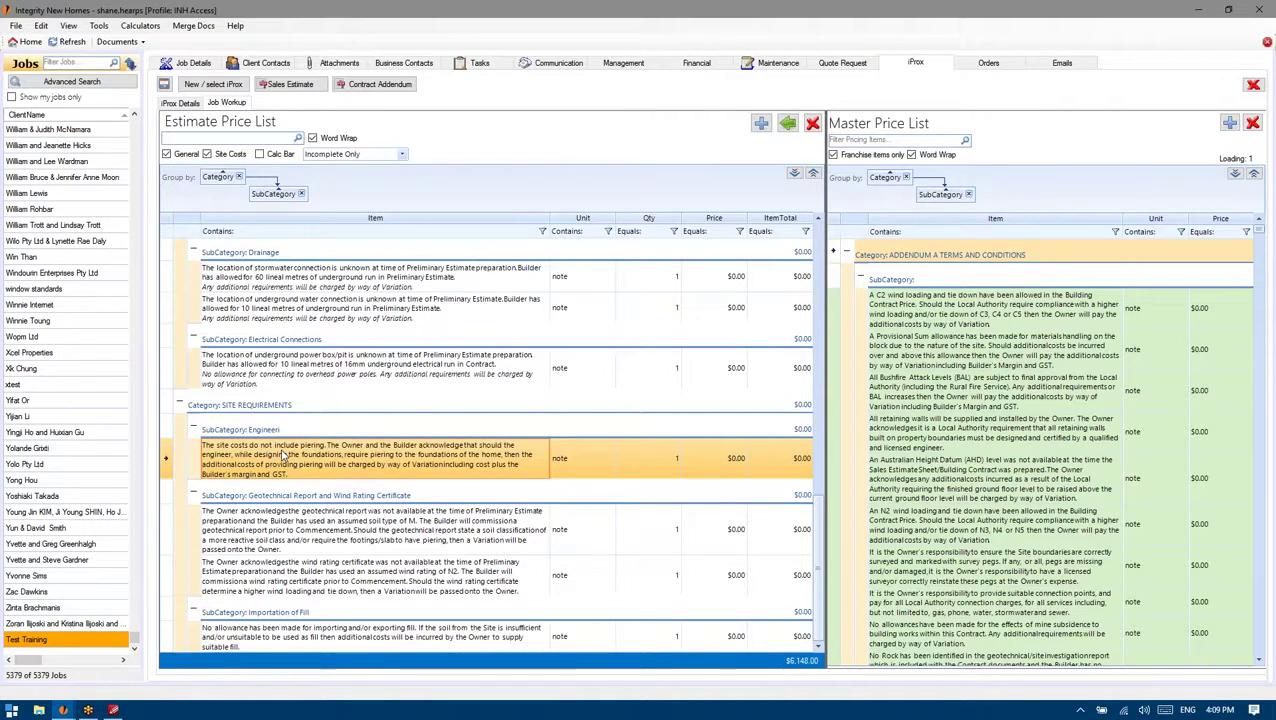
pyautogui.click(113, 710)
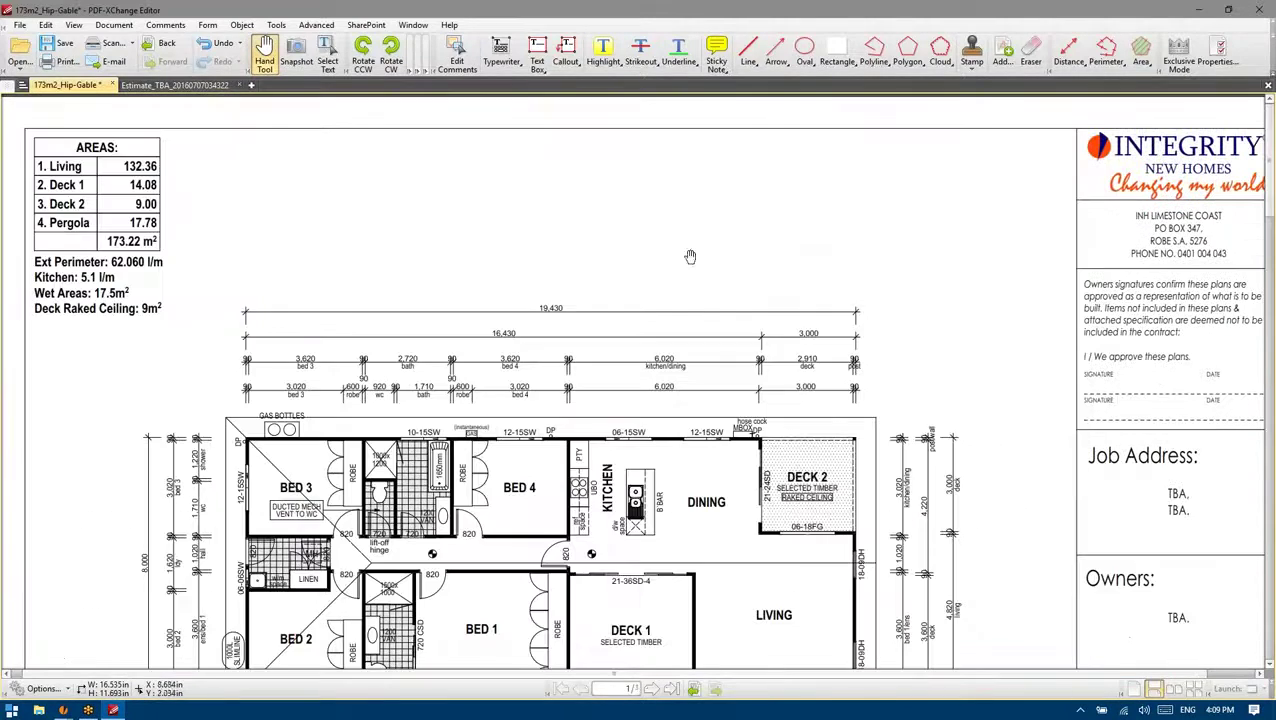
pyautogui.scroll(-1, 741, 343)
pyautogui.scroll(-2, 767, 342)
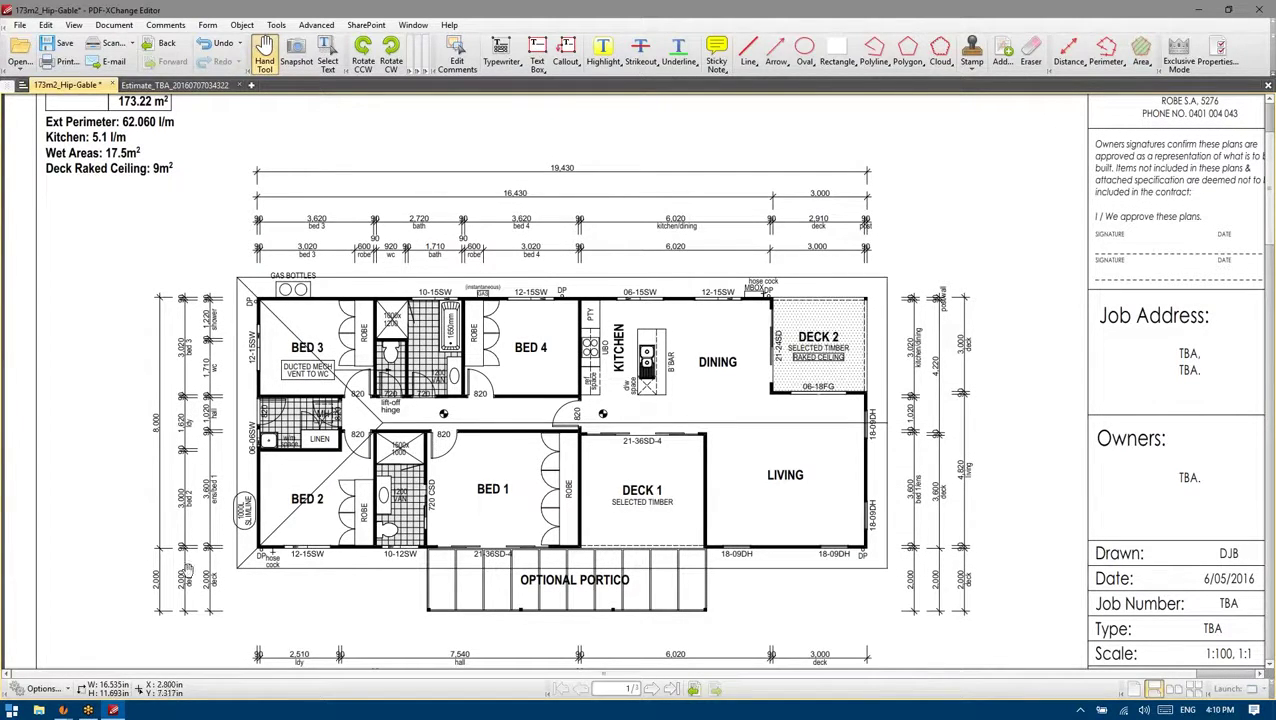
pyautogui.moveTo(66, 711)
pyautogui.click(100, 645)
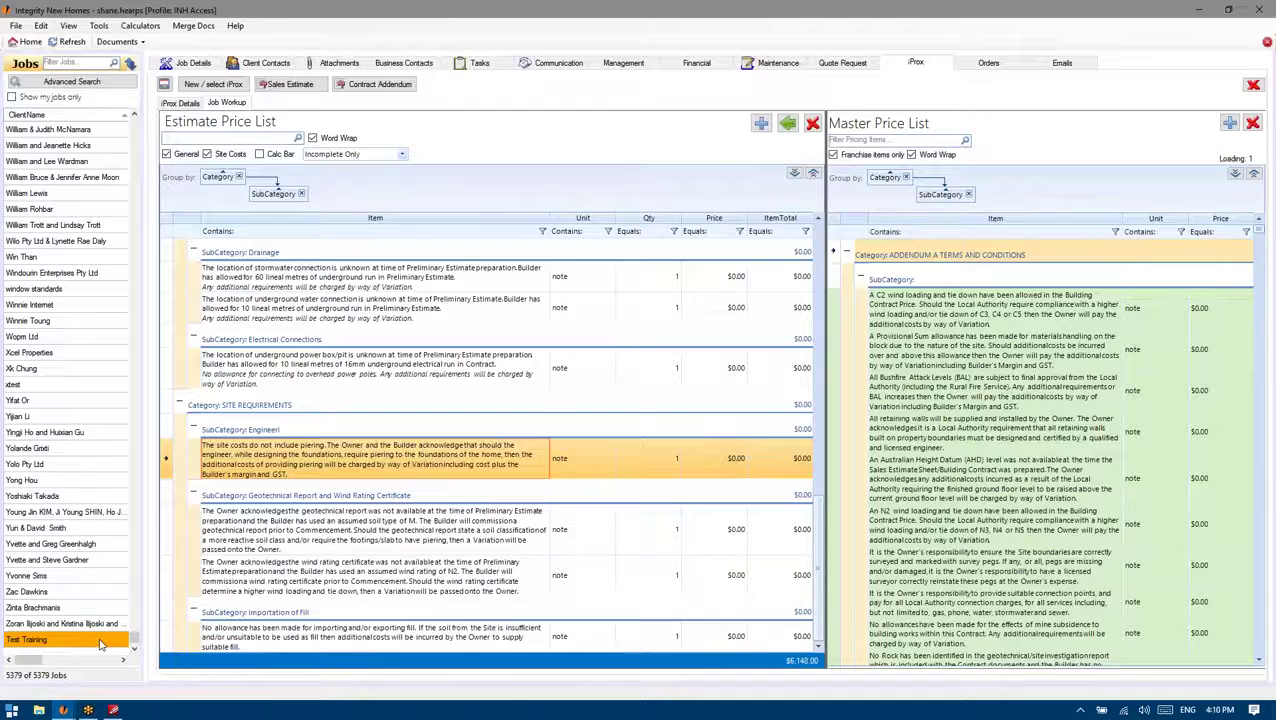
# Mark the engineering piering note under Site Requirements as complete
pyautogui.rightClick(398, 461)
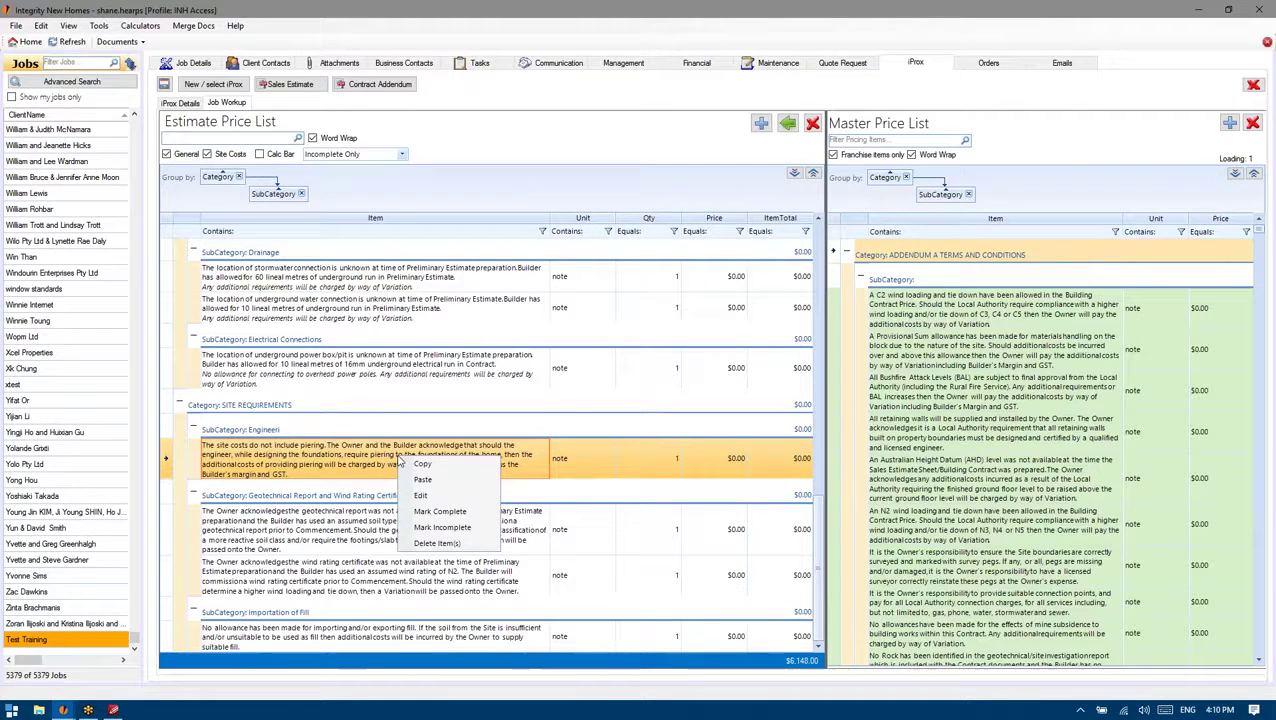
pyautogui.rightClick(345, 466)
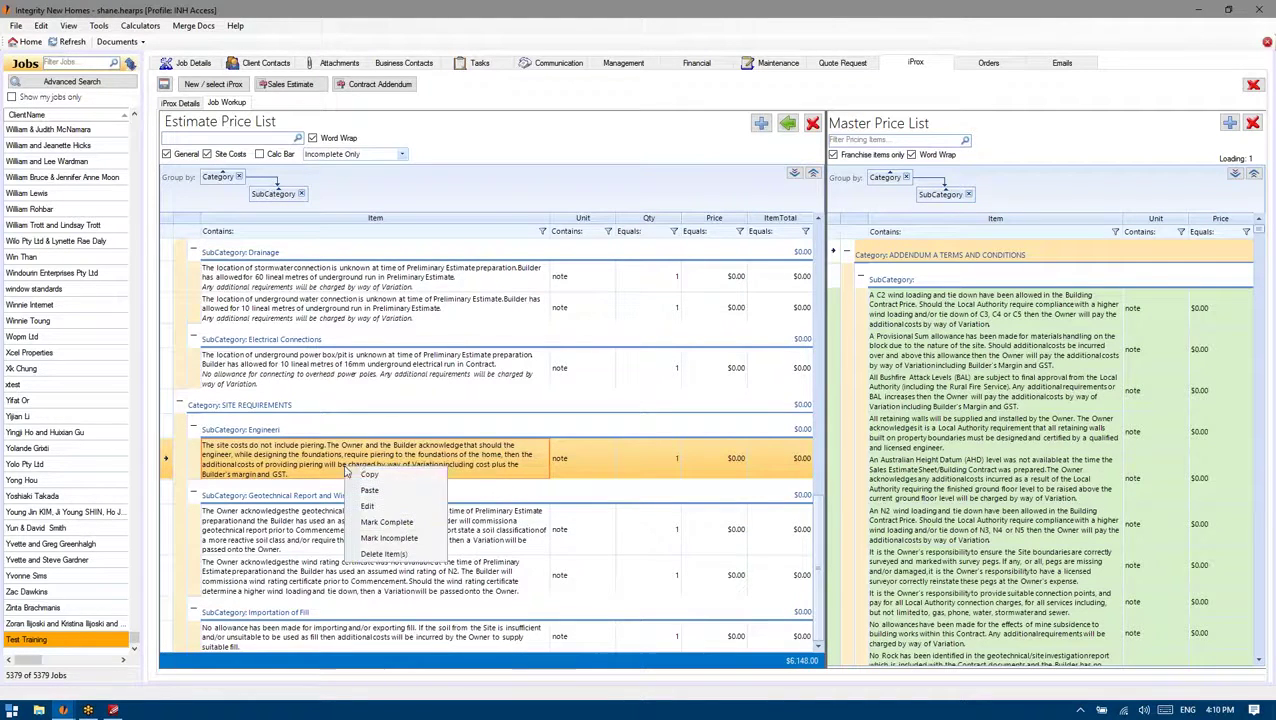
pyautogui.click(388, 523)
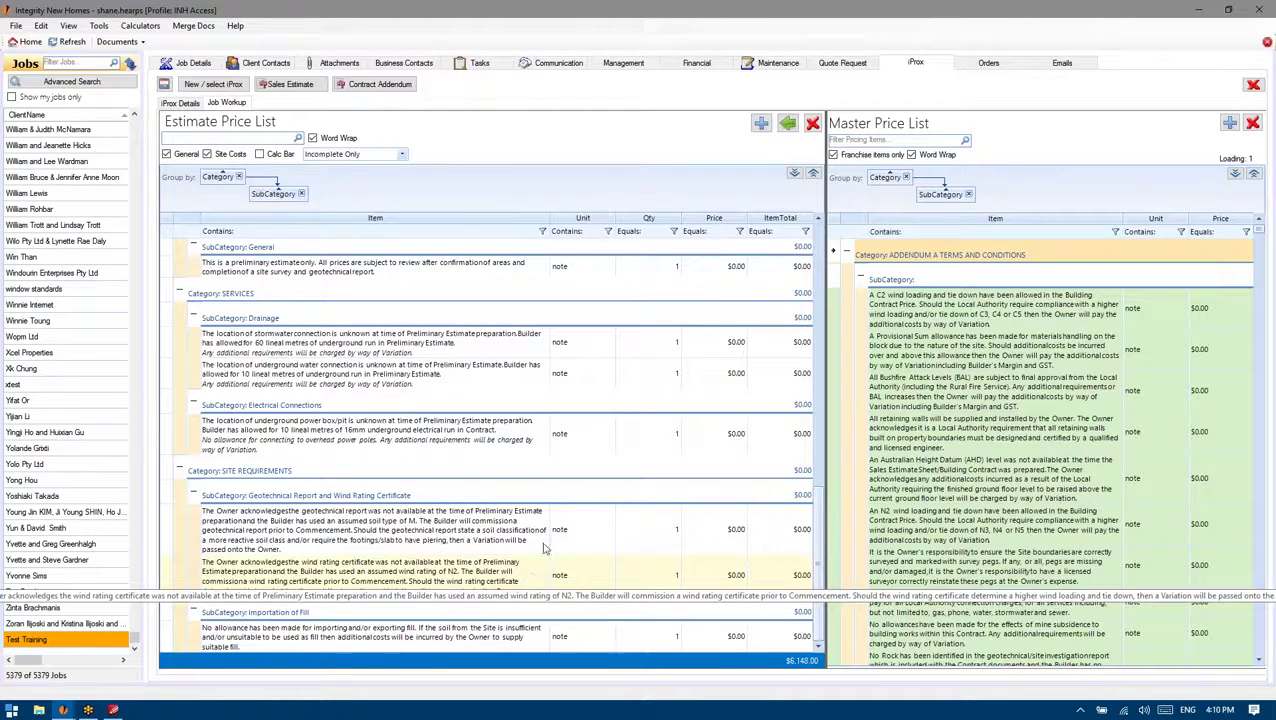
# Reword the end of the Electrical Connections item name to "underground electrical run in Preliminary Estimate." and save the item
pyautogui.click(311, 347)
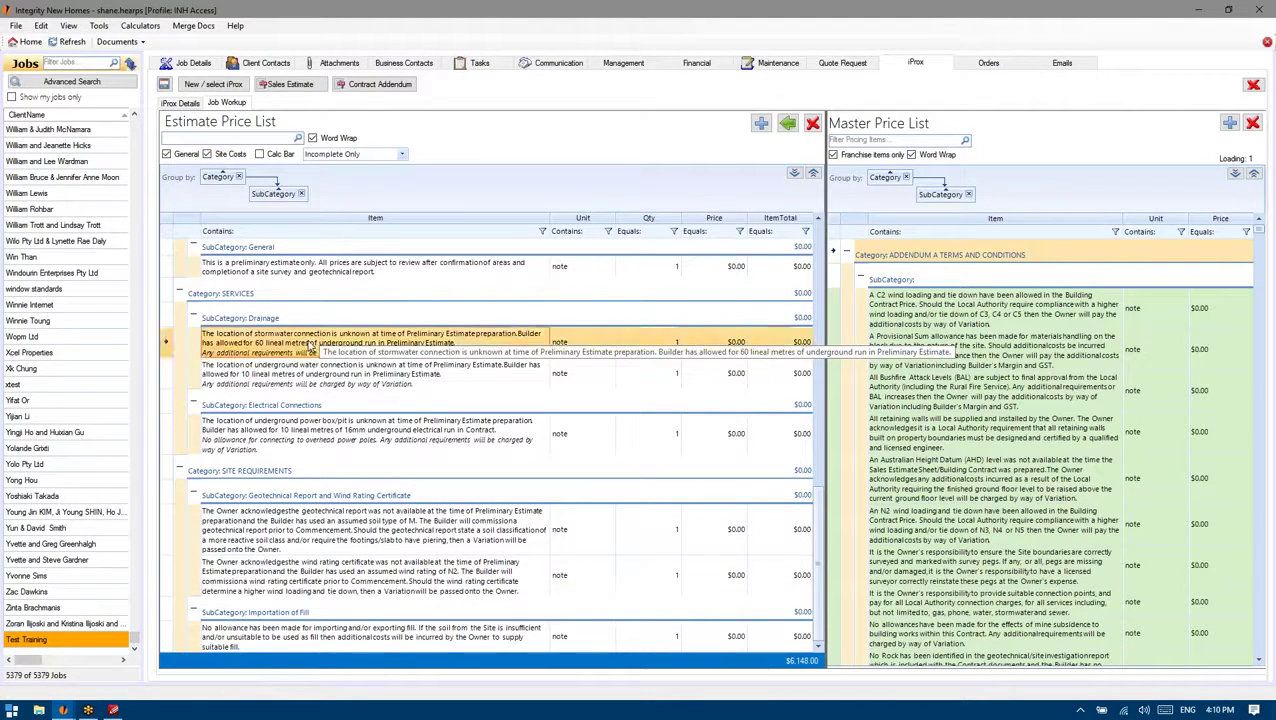
pyautogui.click(481, 437)
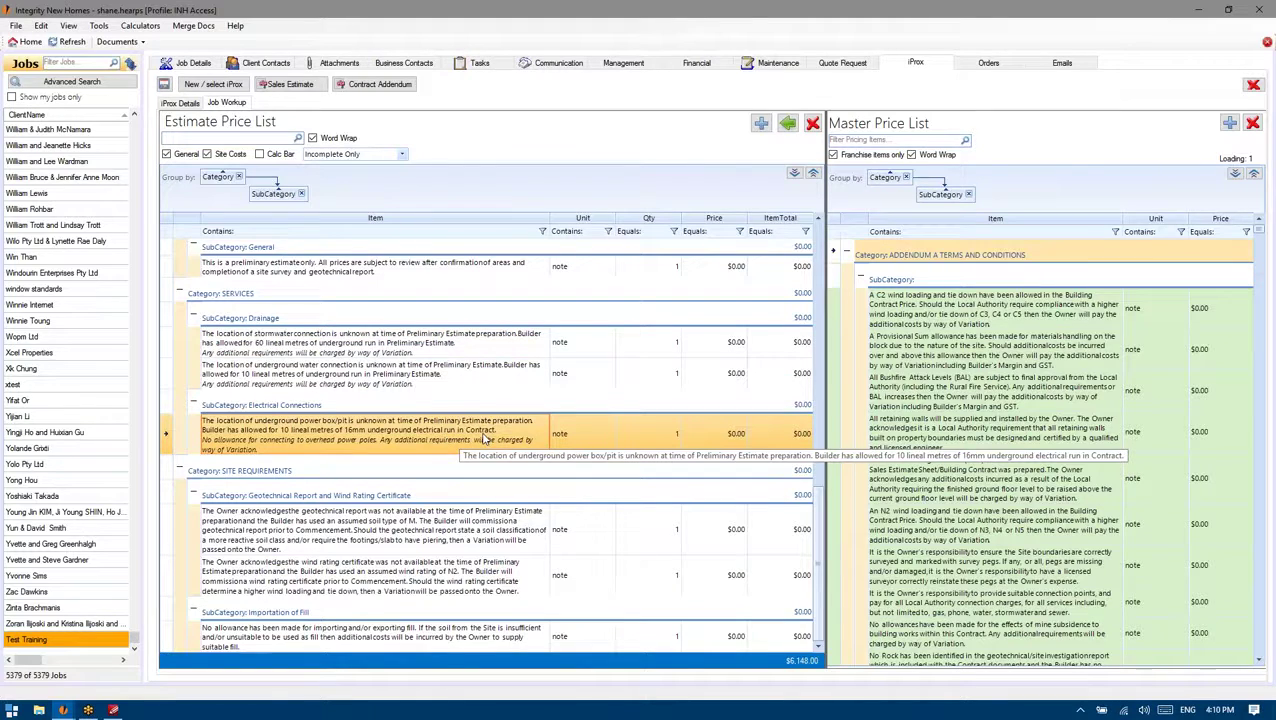
pyautogui.doubleClick(483, 438)
pyautogui.press('Escape')
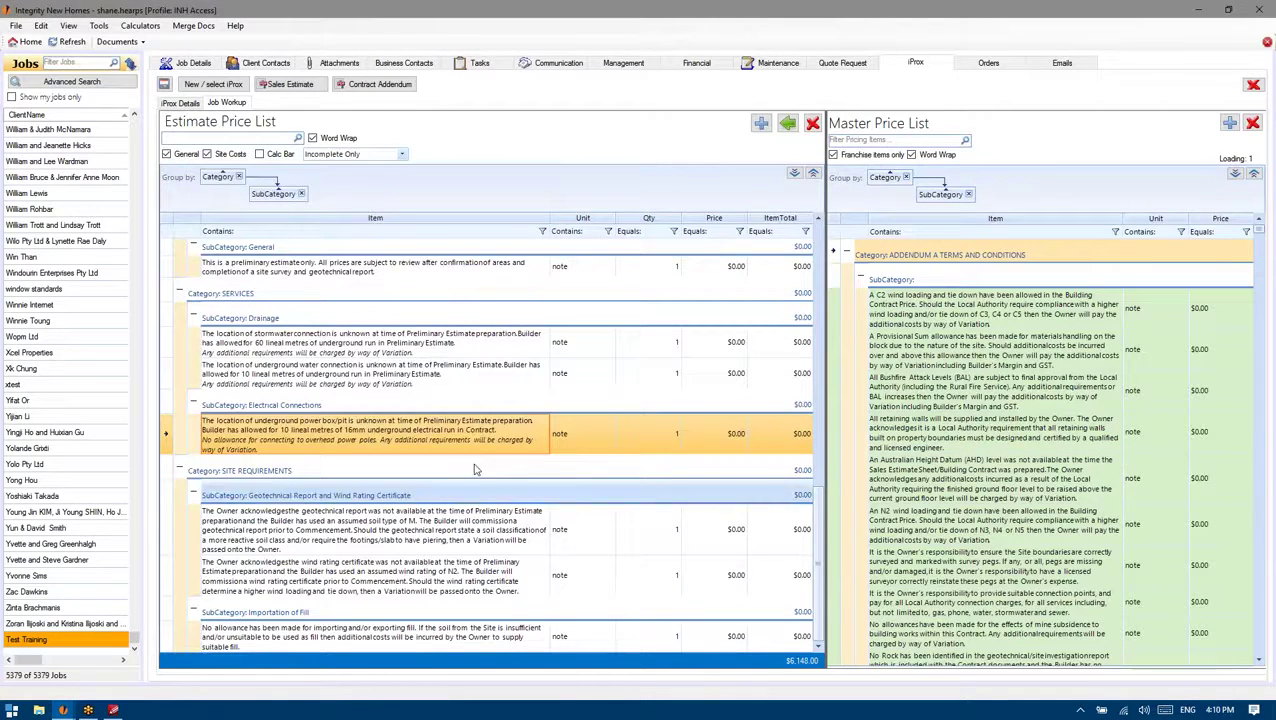
pyautogui.doubleClick(464, 425)
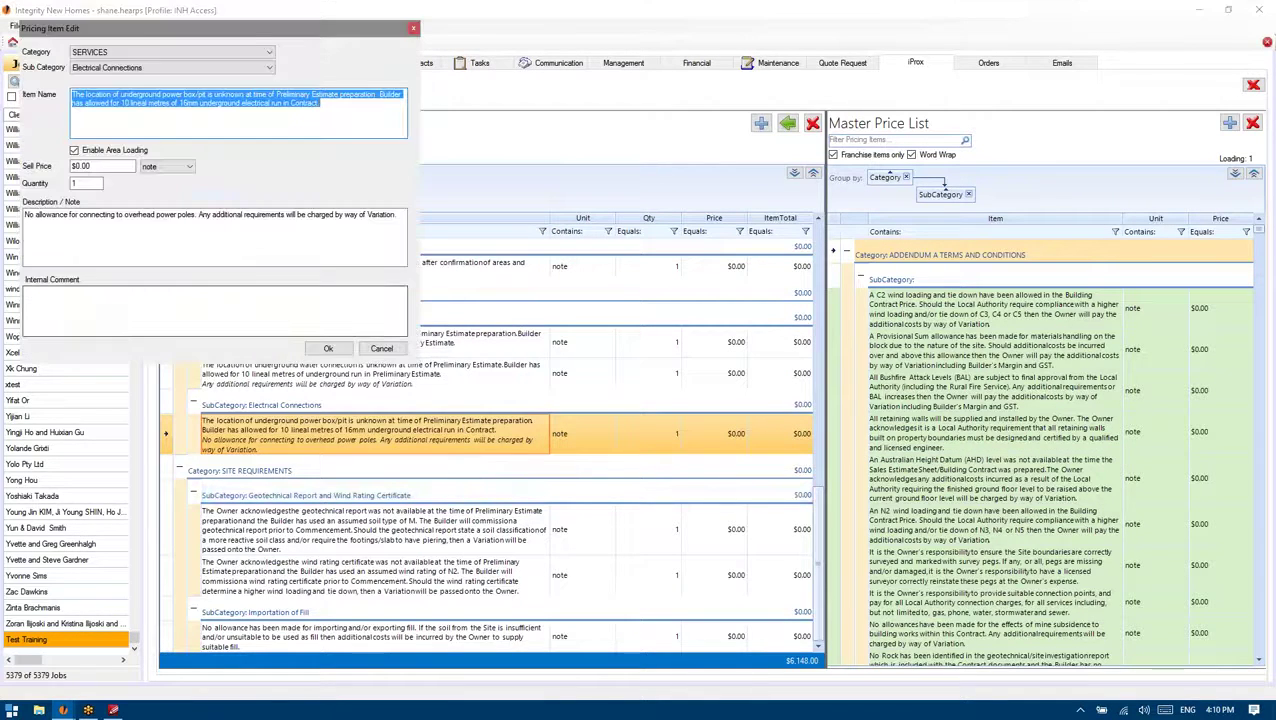
pyautogui.click(322, 104)
pyautogui.press('BackSpace')
pyautogui.press('BackSpace')
pyautogui.press('BackSpace')
pyautogui.press('BackSpace')
pyautogui.press('BackSpace')
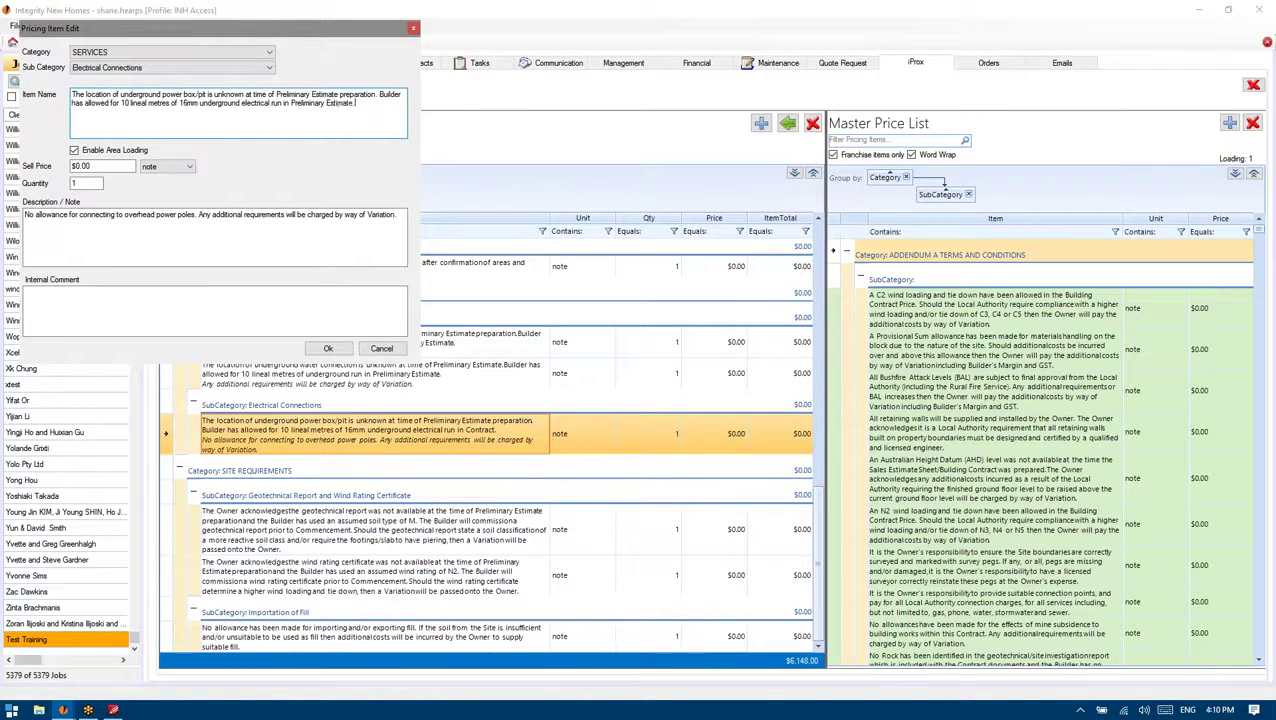
pyautogui.click(326, 349)
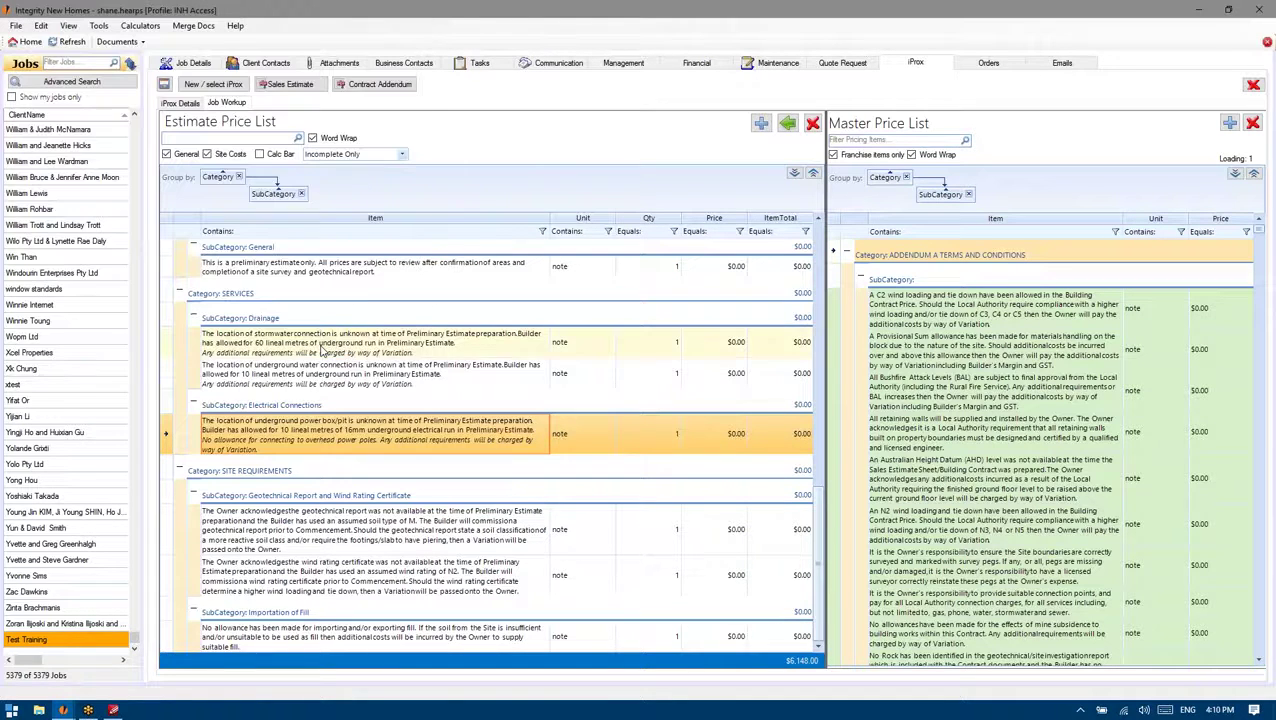
# Reopen the Electrical Connections item, review its description note and item name text, and close the editor
pyautogui.click(395, 385)
pyautogui.click(430, 434)
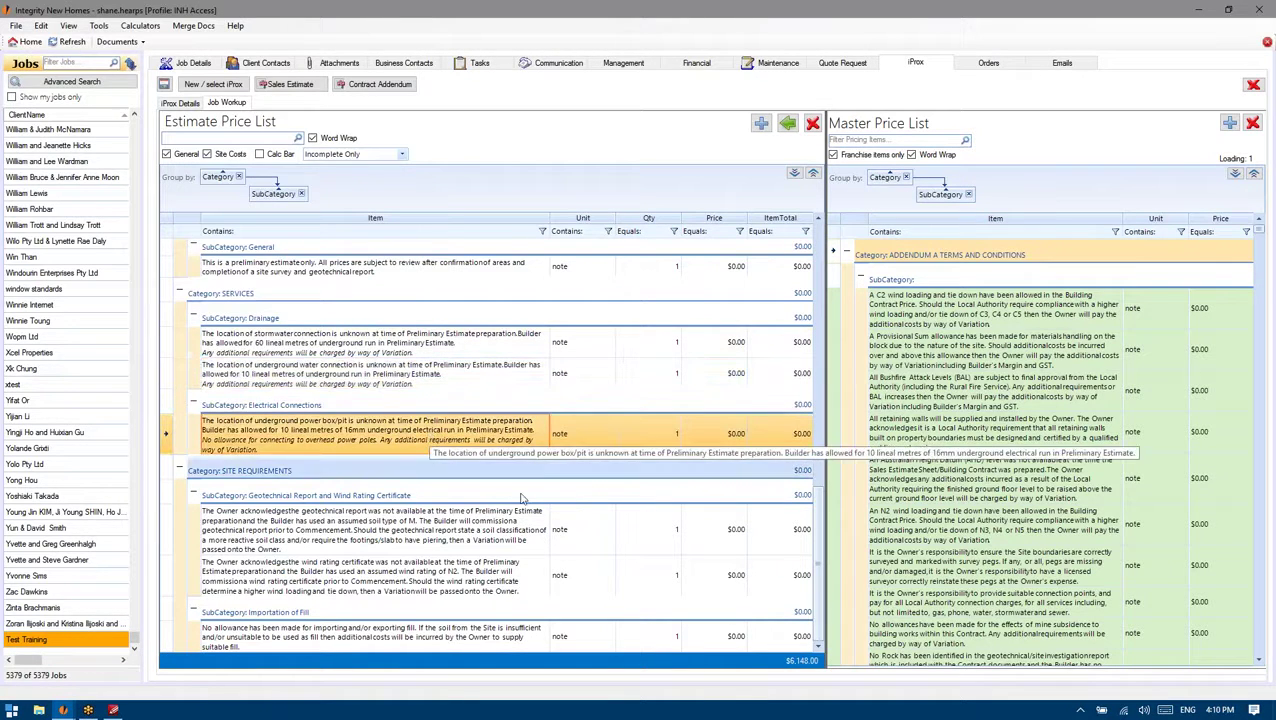
pyautogui.doubleClick(497, 441)
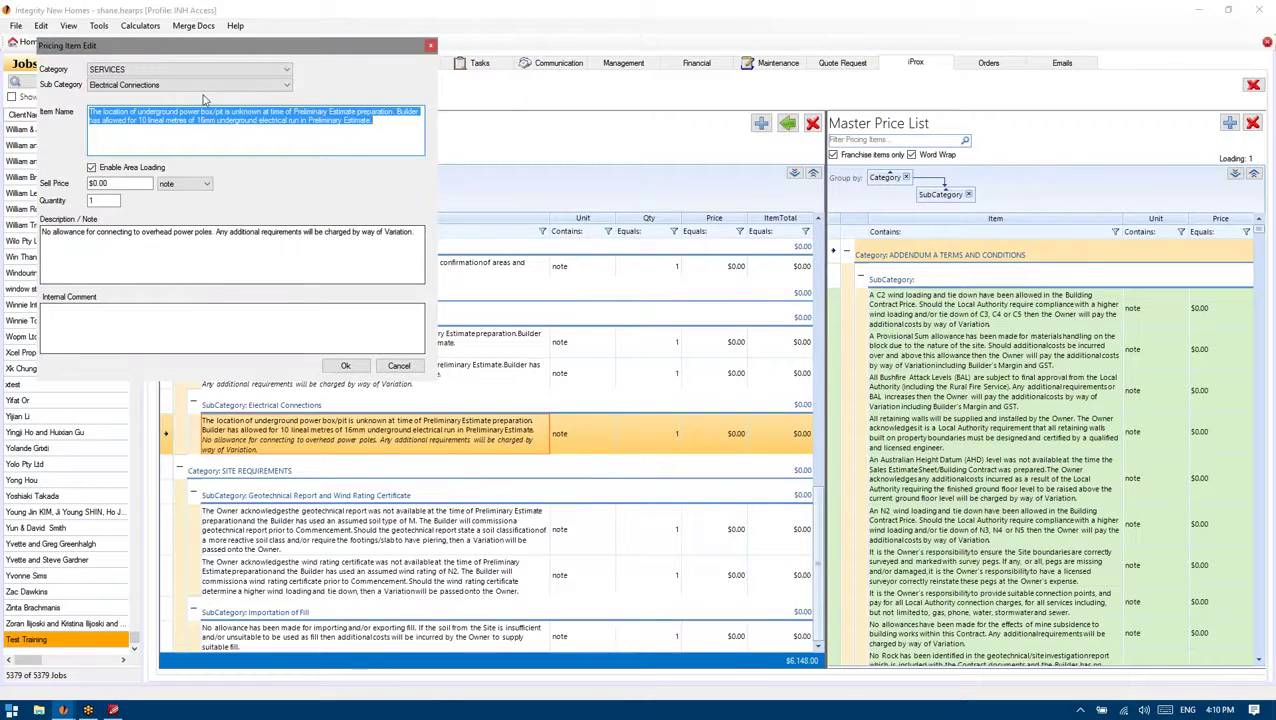
pyautogui.moveTo(150, 55); pyautogui.dragTo(290, 95)
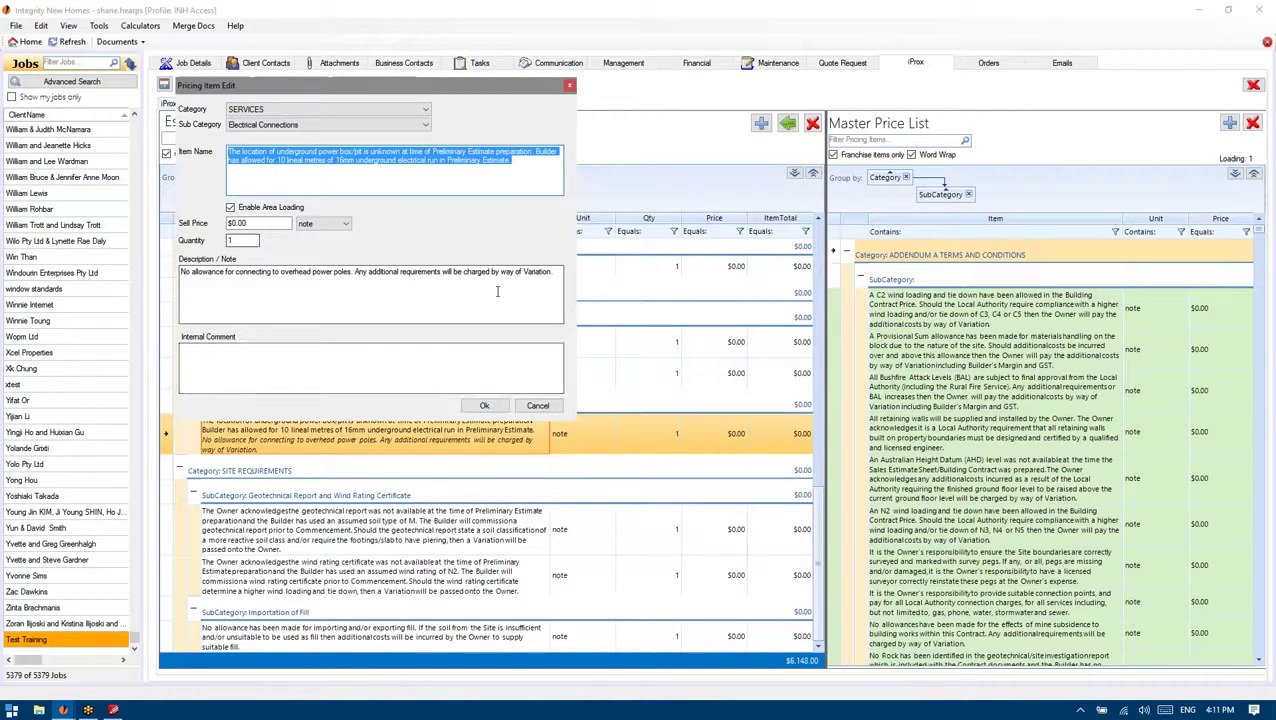
pyautogui.moveTo(554, 272); pyautogui.dragTo(165, 264)
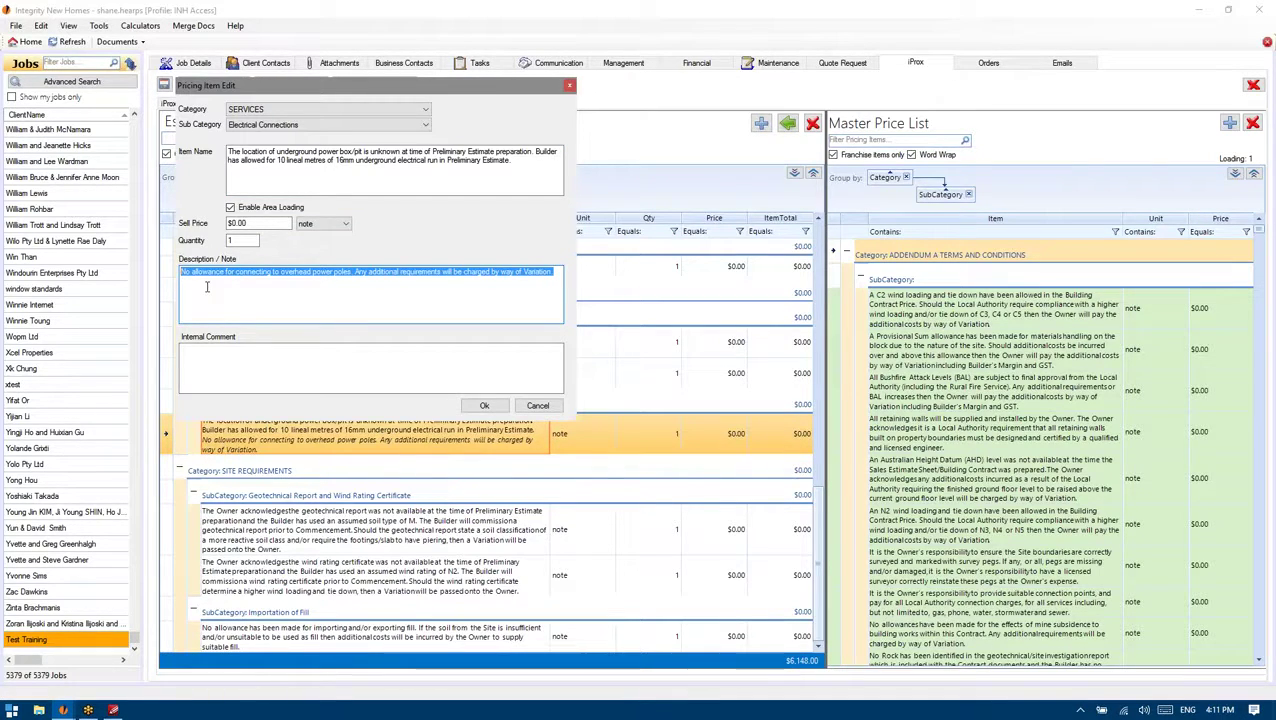
pyautogui.moveTo(521, 169); pyautogui.dragTo(227, 150)
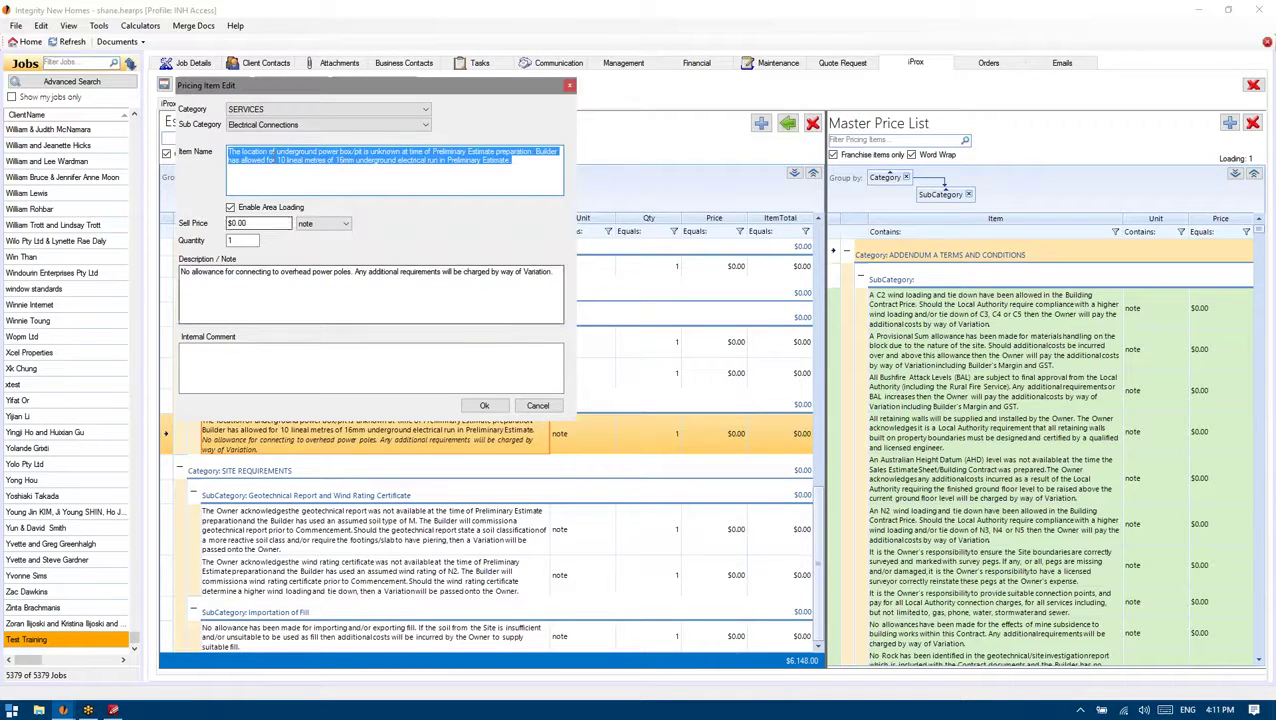
pyautogui.click(484, 405)
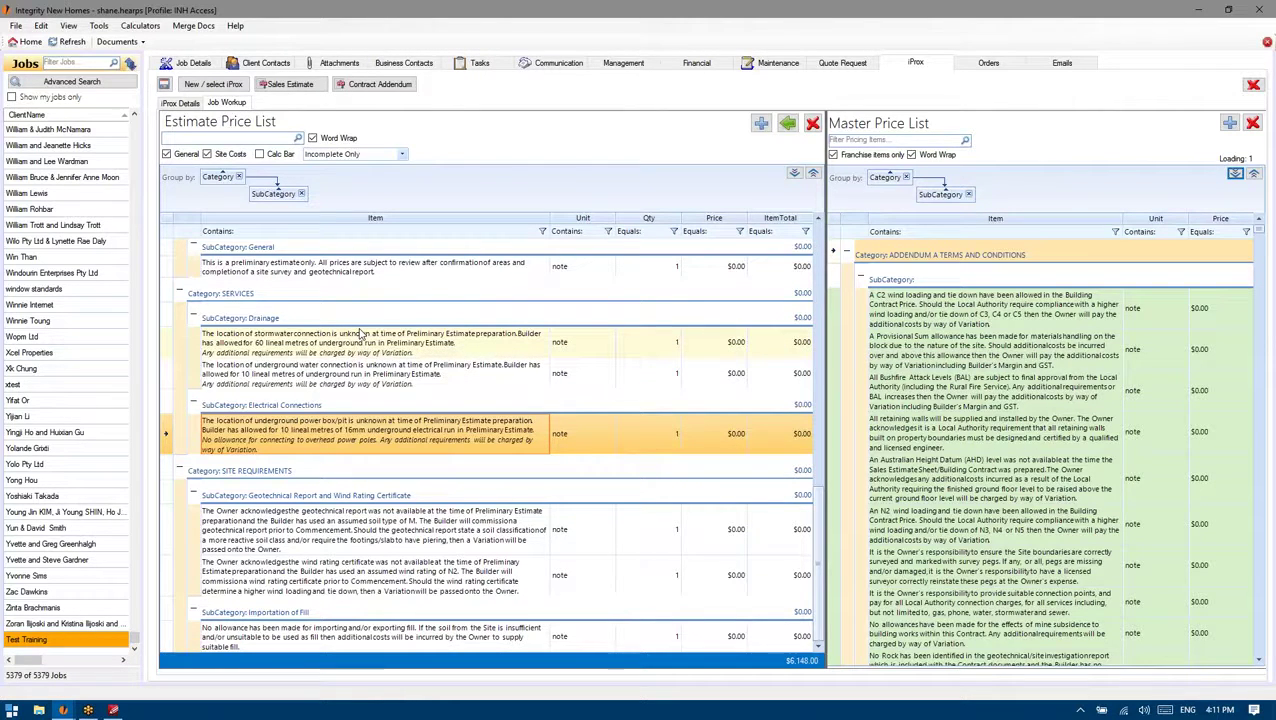
# Review the preliminary estimate, drainage and underground power notes in the estimate price list
pyautogui.scroll(2, 362, 520)
pyautogui.scroll(1, 362, 533)
pyautogui.scroll(-2, 362, 533)
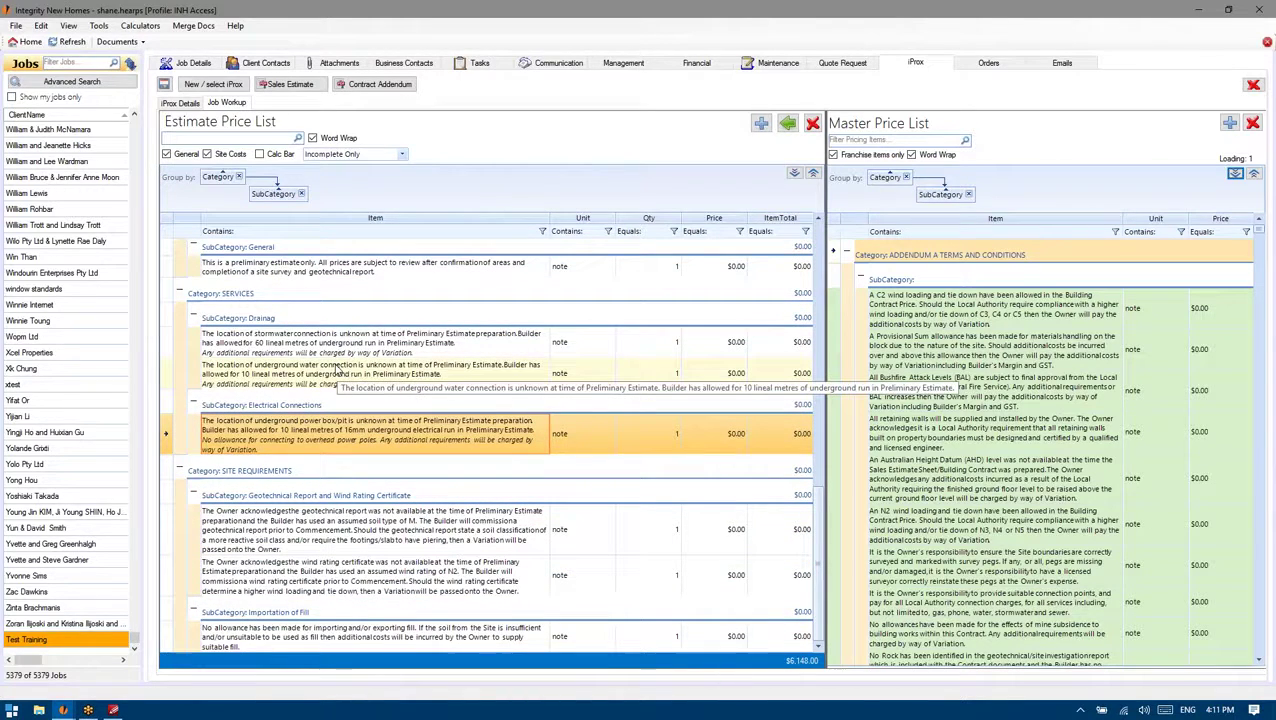
pyautogui.click(334, 270)
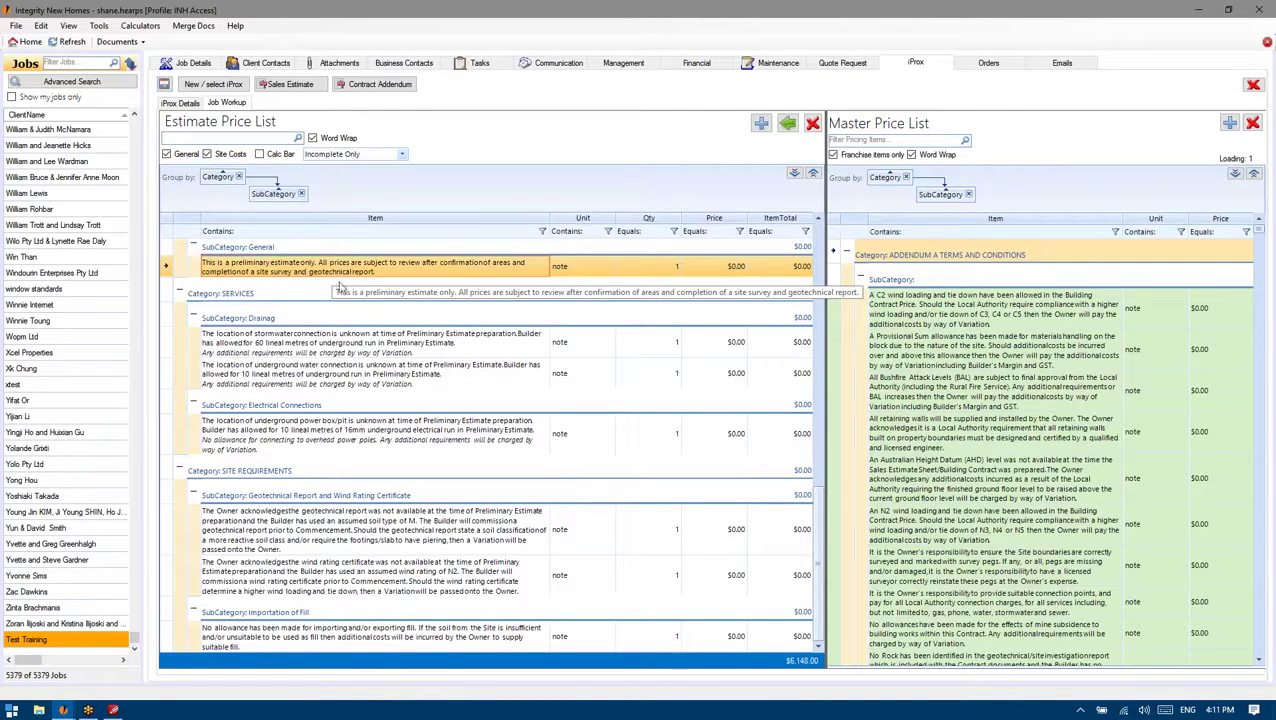
pyautogui.click(362, 350)
pyautogui.click(366, 440)
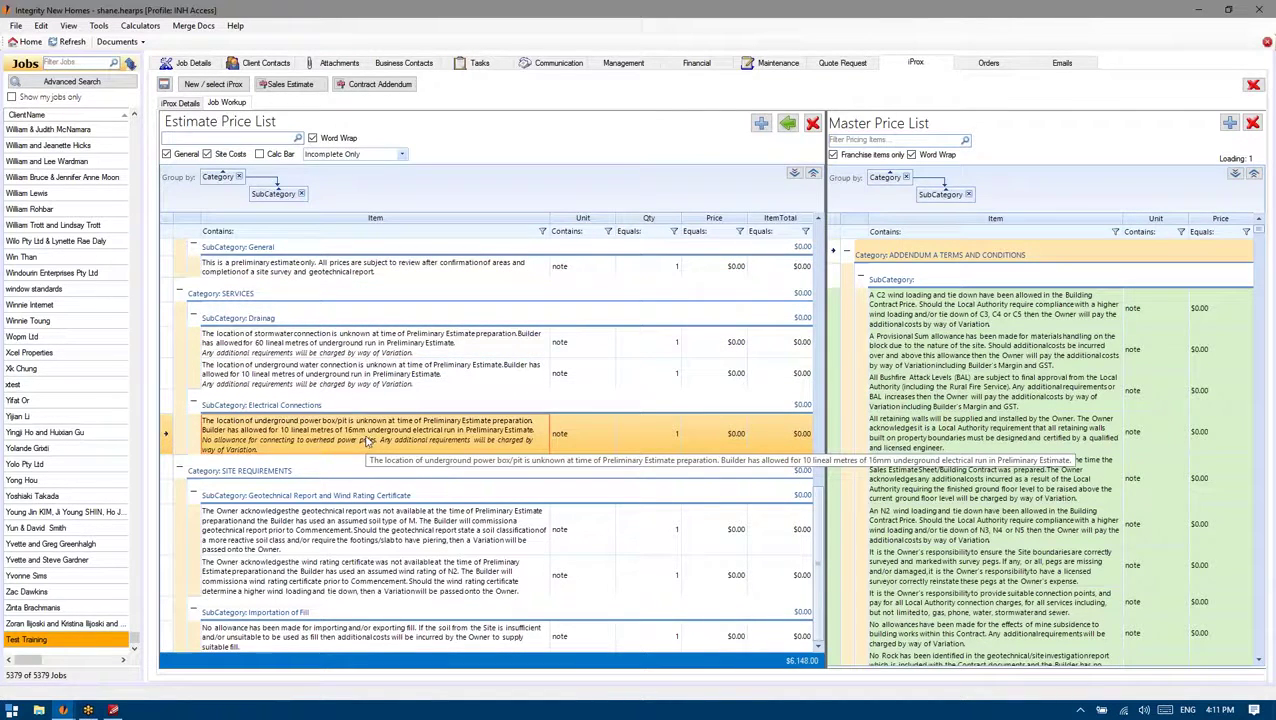
# Select the range of Services notes from Electrical Connections to stormwater, and reduce the selection to the Electrical Connections note
pyautogui.scroll(1, 364, 444)
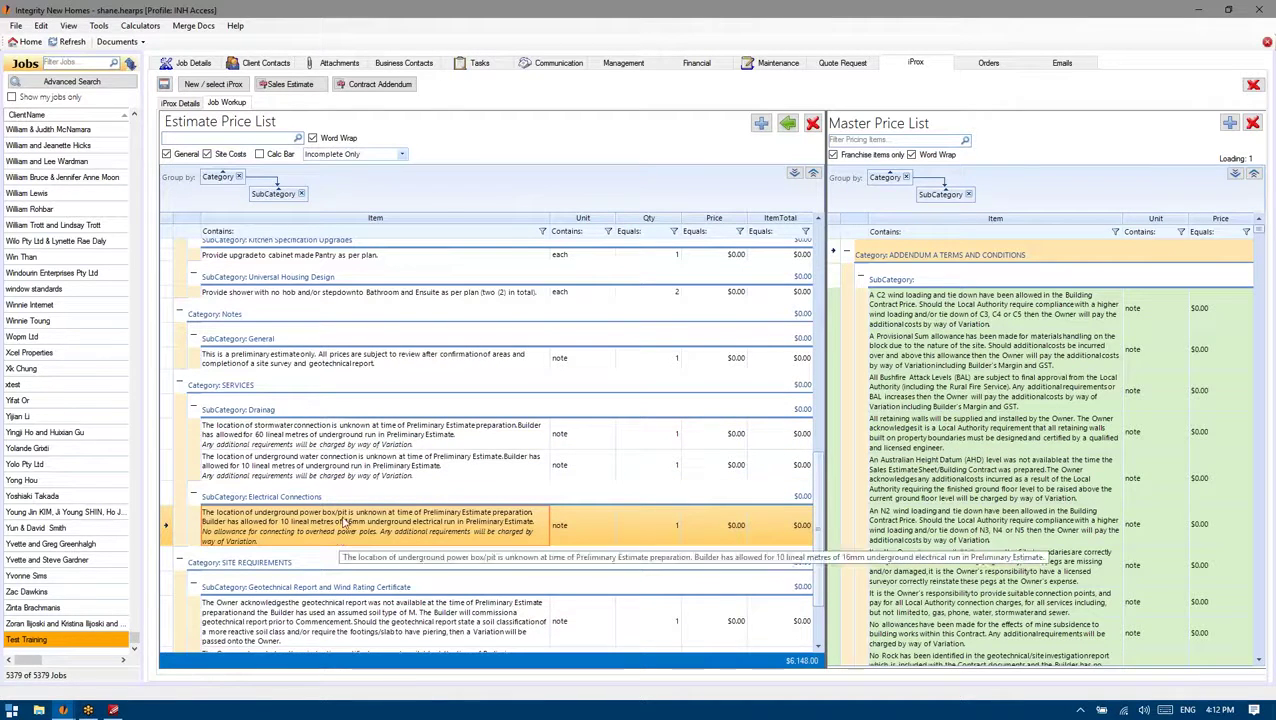
pyautogui.click(360, 433)
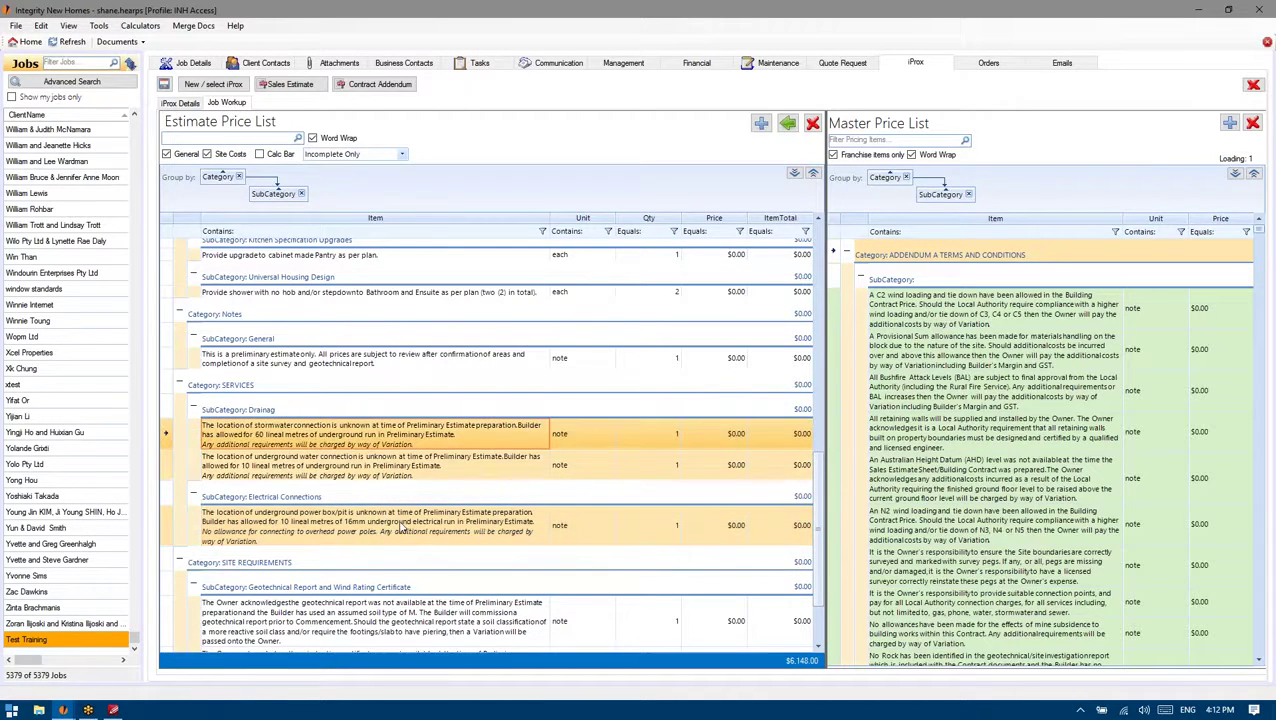
pyautogui.click(400, 527)
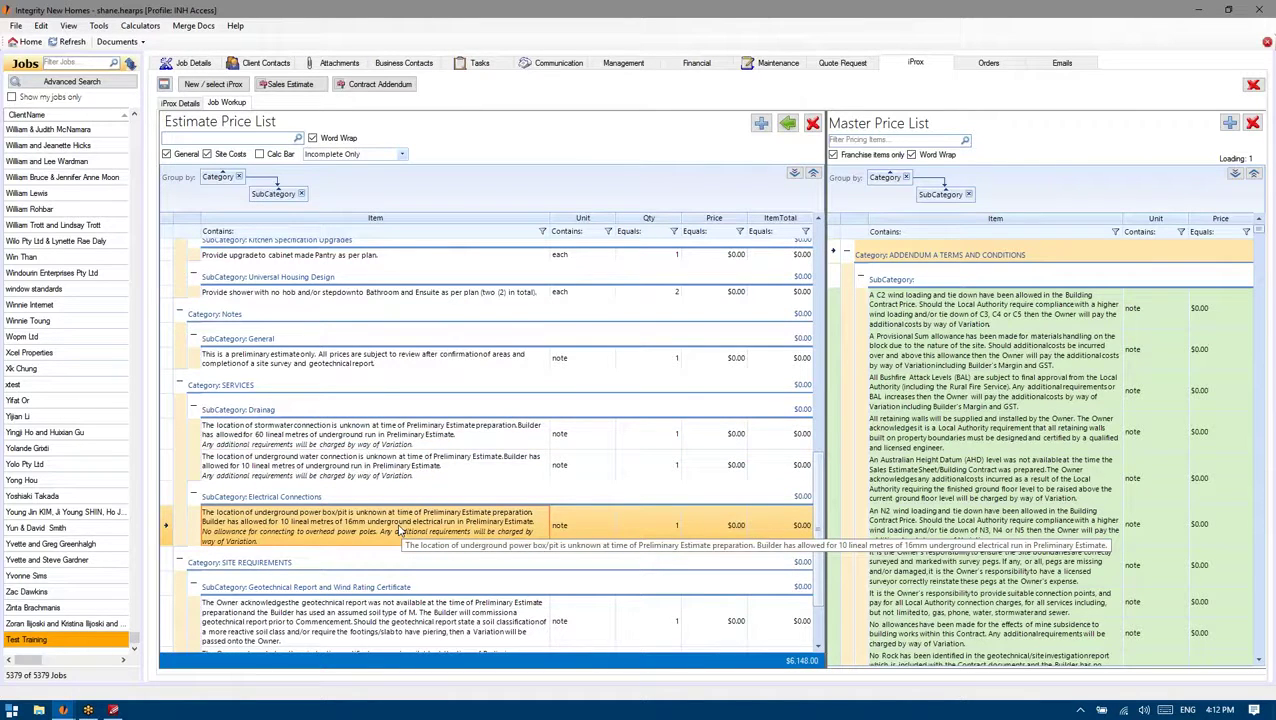
# Add separate items from the kitchen, Notes, Services and Site Requirements groups to the selection, and reduce it to the stormwater note
pyautogui.click(331, 444)
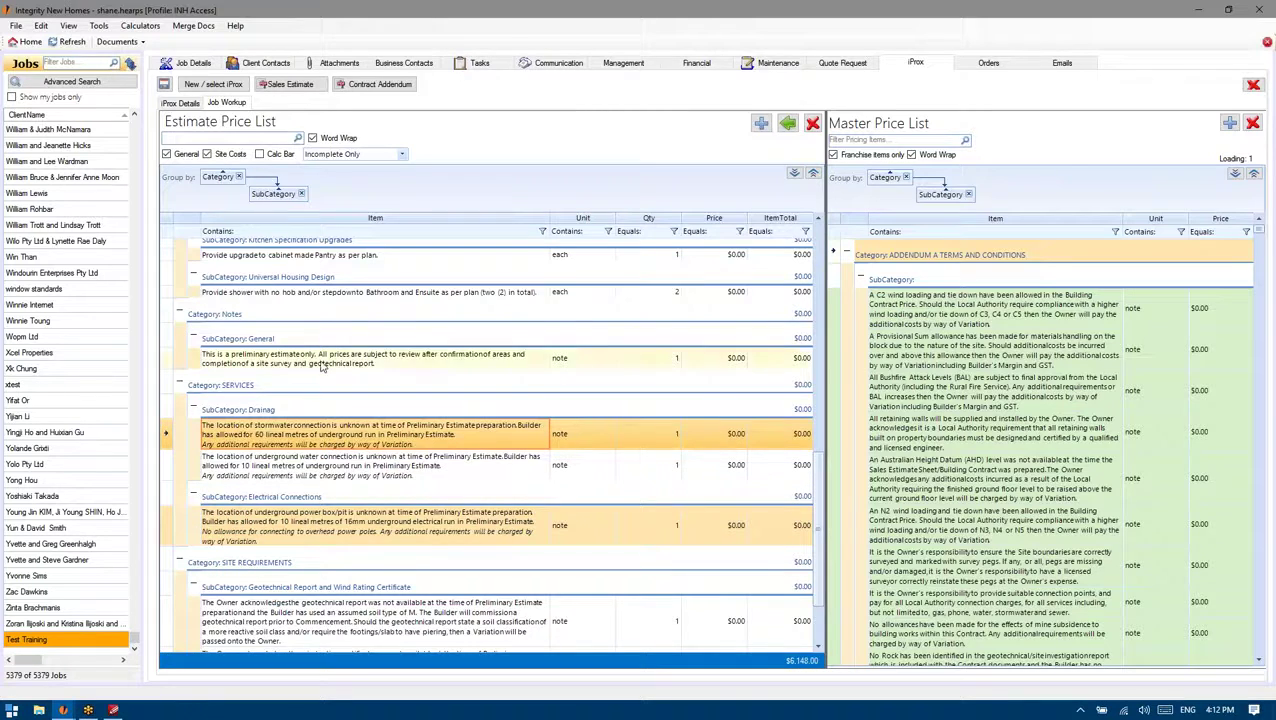
pyautogui.click(291, 258)
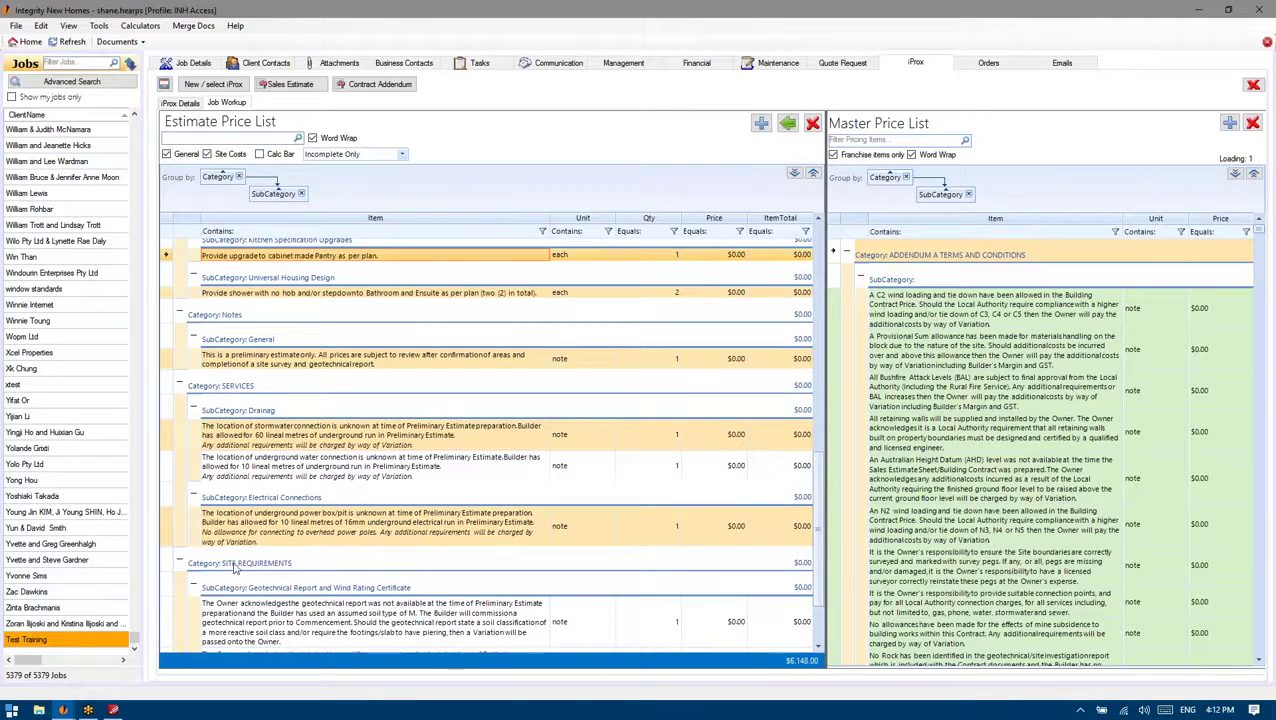
pyautogui.click(290, 618)
pyautogui.scroll(-3, 290, 618)
pyautogui.scroll(1, 322, 598)
pyautogui.click(322, 595)
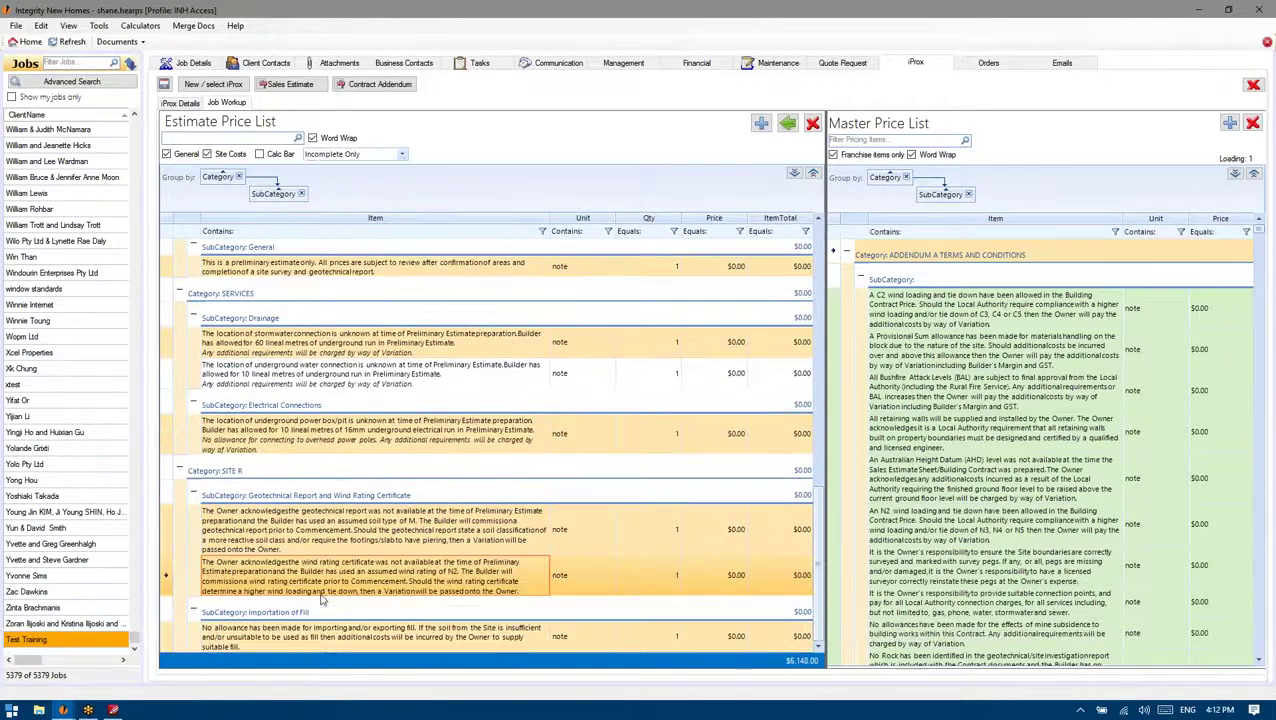
pyautogui.scroll(-1, 350, 593)
pyautogui.scroll(1, 355, 594)
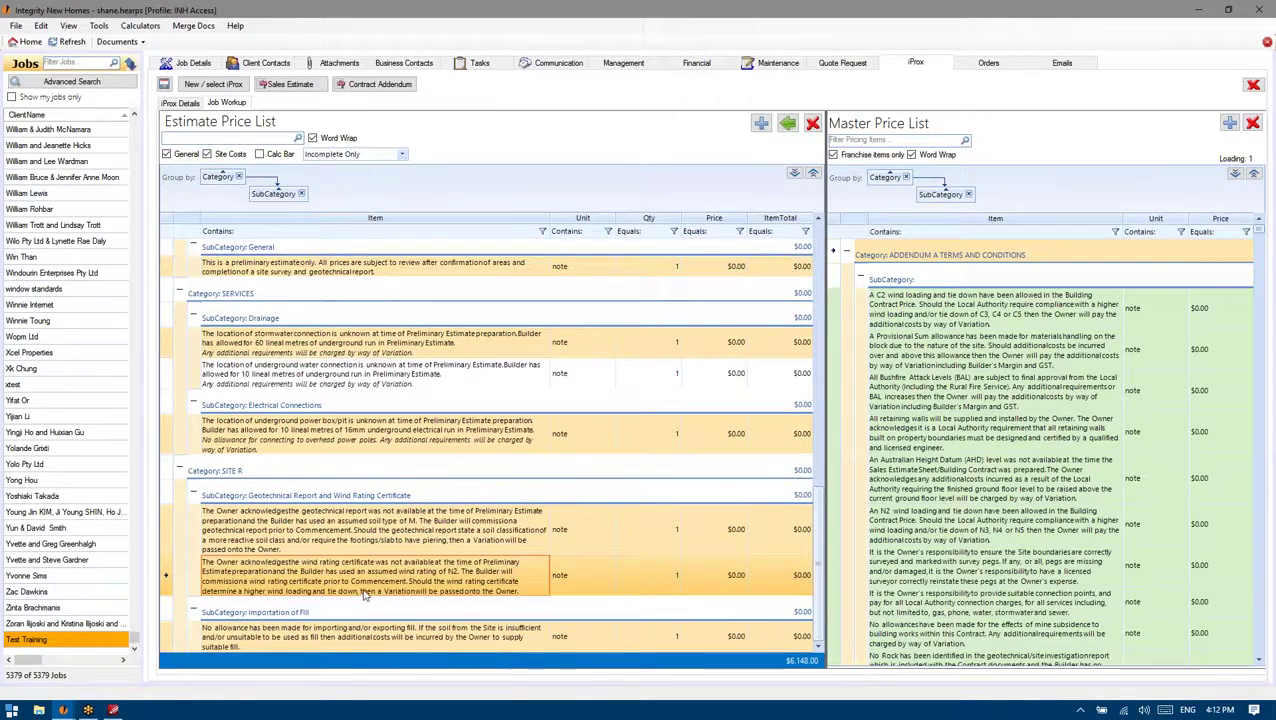
pyautogui.click(345, 444)
pyautogui.click(343, 389)
pyautogui.click(341, 346)
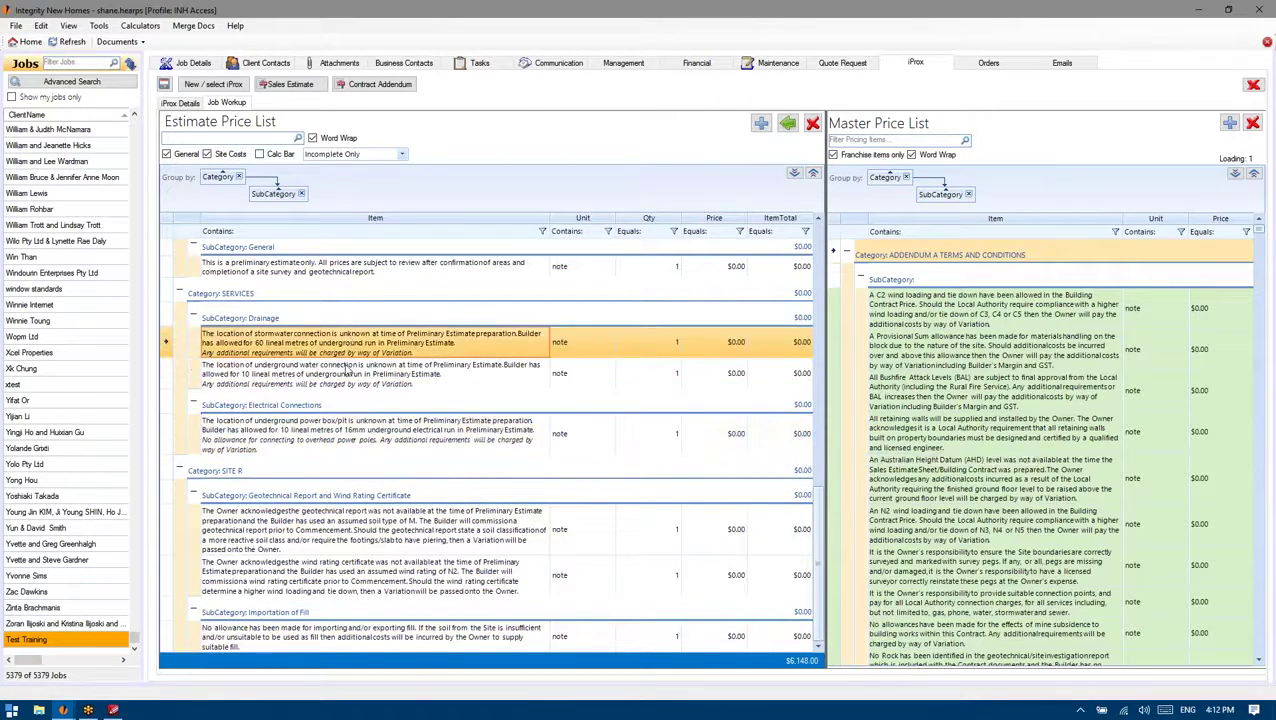
# Select the Facade timber posts, letterbox and slab edge termite barrier items together under External Products and Finishes
pyautogui.scroll(3, 341, 346)
pyautogui.scroll(5, 345, 370)
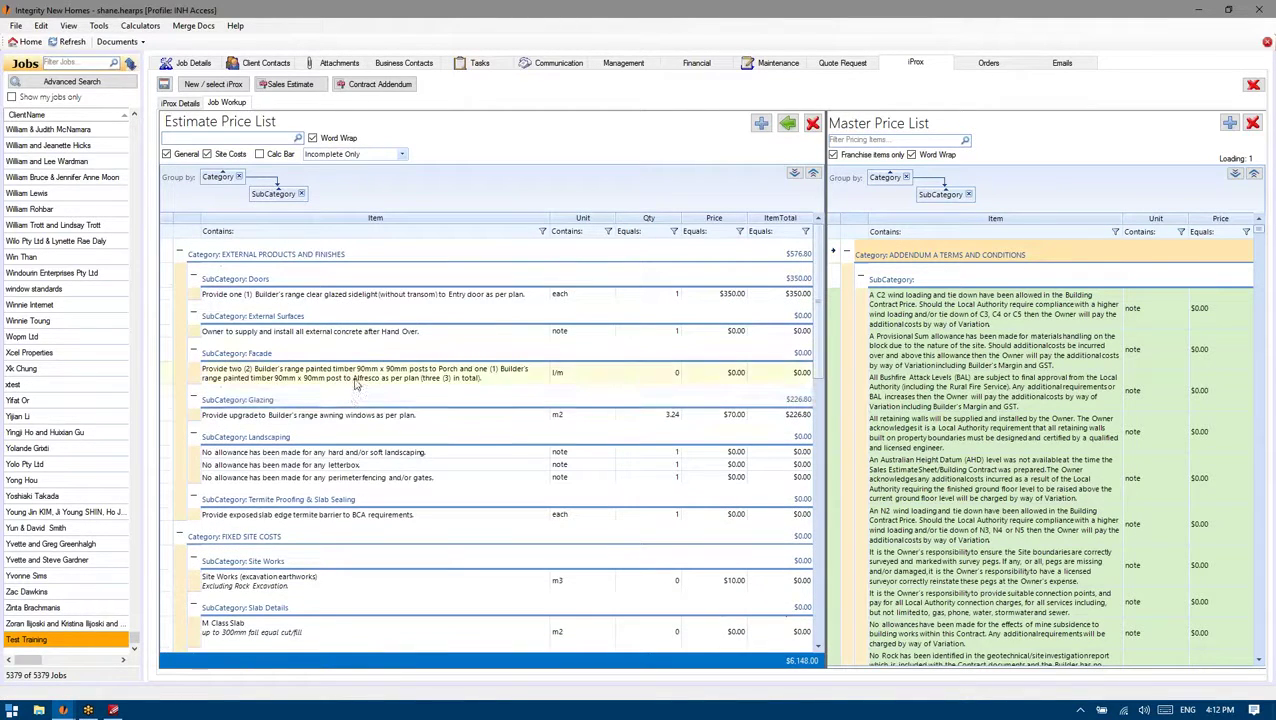
pyautogui.keyDown('ctrl'); pyautogui.click(352, 380); pyautogui.keyUp('ctrl')
pyautogui.keyDown('ctrl'); pyautogui.click(345, 464); pyautogui.keyUp('ctrl')
pyautogui.keyDown('ctrl'); pyautogui.click(322, 515); pyautogui.keyUp('ctrl')
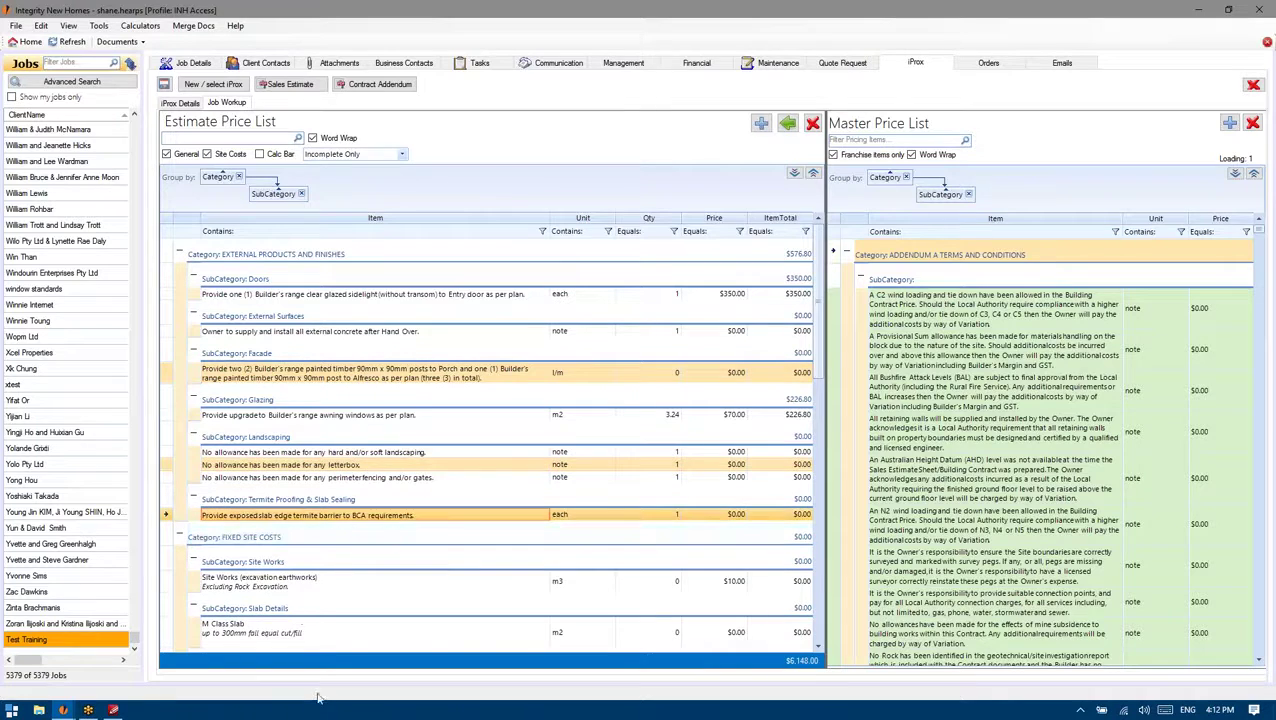
# Mark the stormwater, underground water and underground power notes in the Services category as complete
pyautogui.rightClick(352, 376)
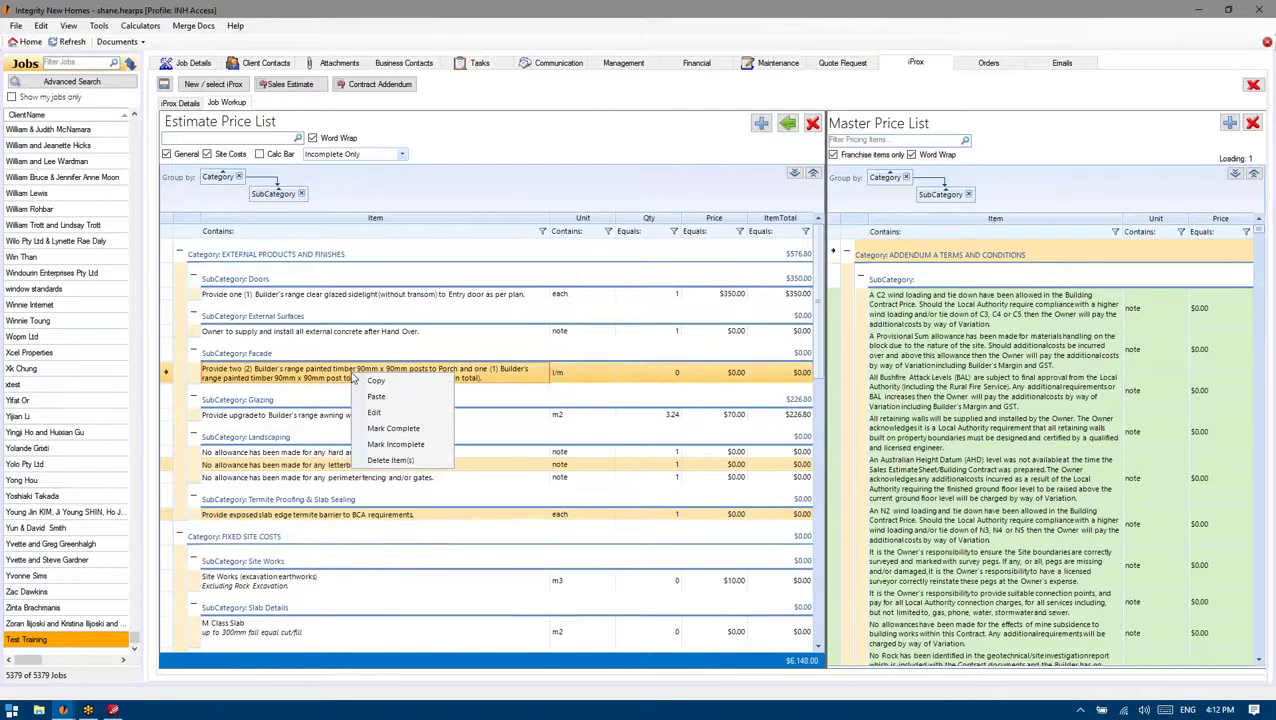
pyautogui.click(257, 455)
pyautogui.scroll(-15, 257, 455)
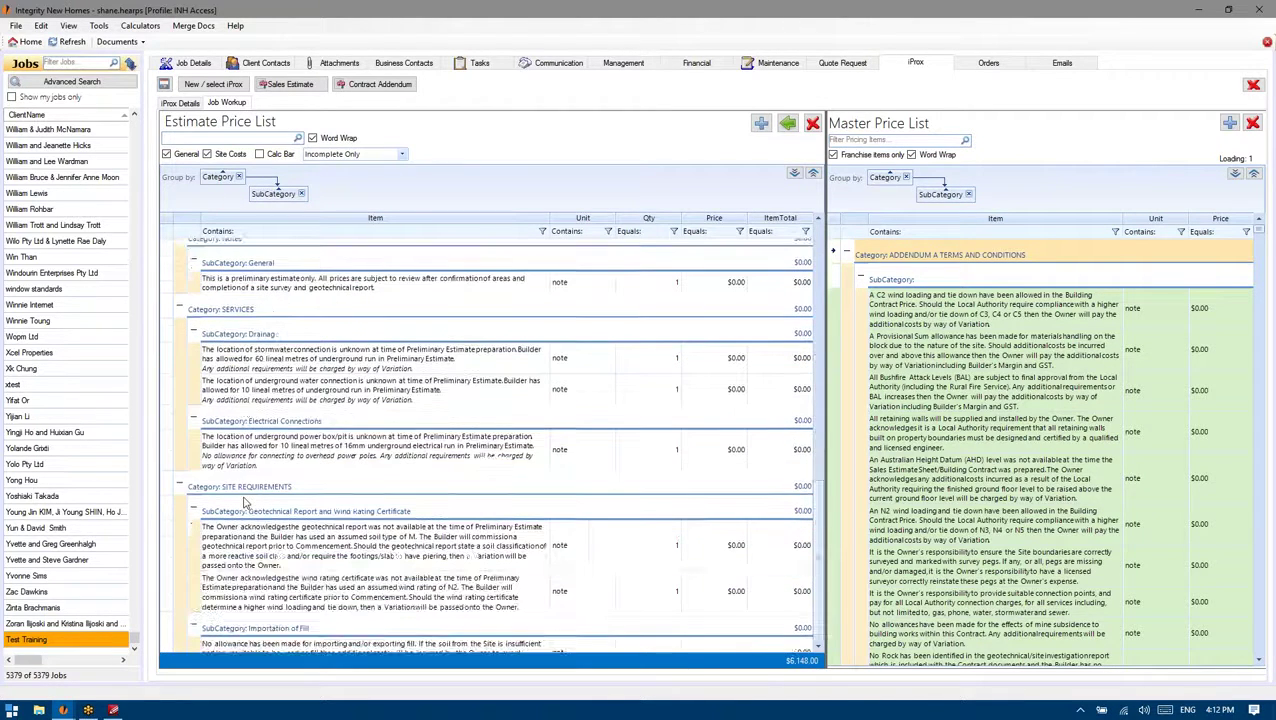
pyautogui.click(325, 463)
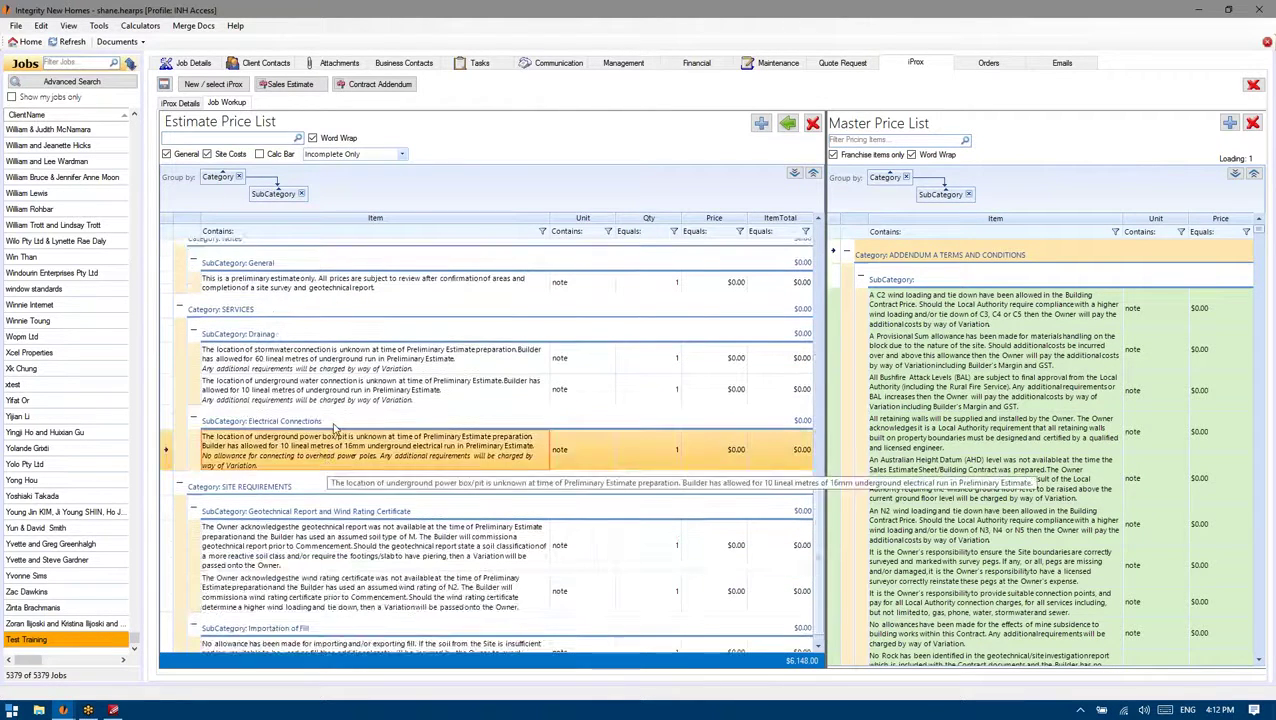
pyautogui.click(341, 356)
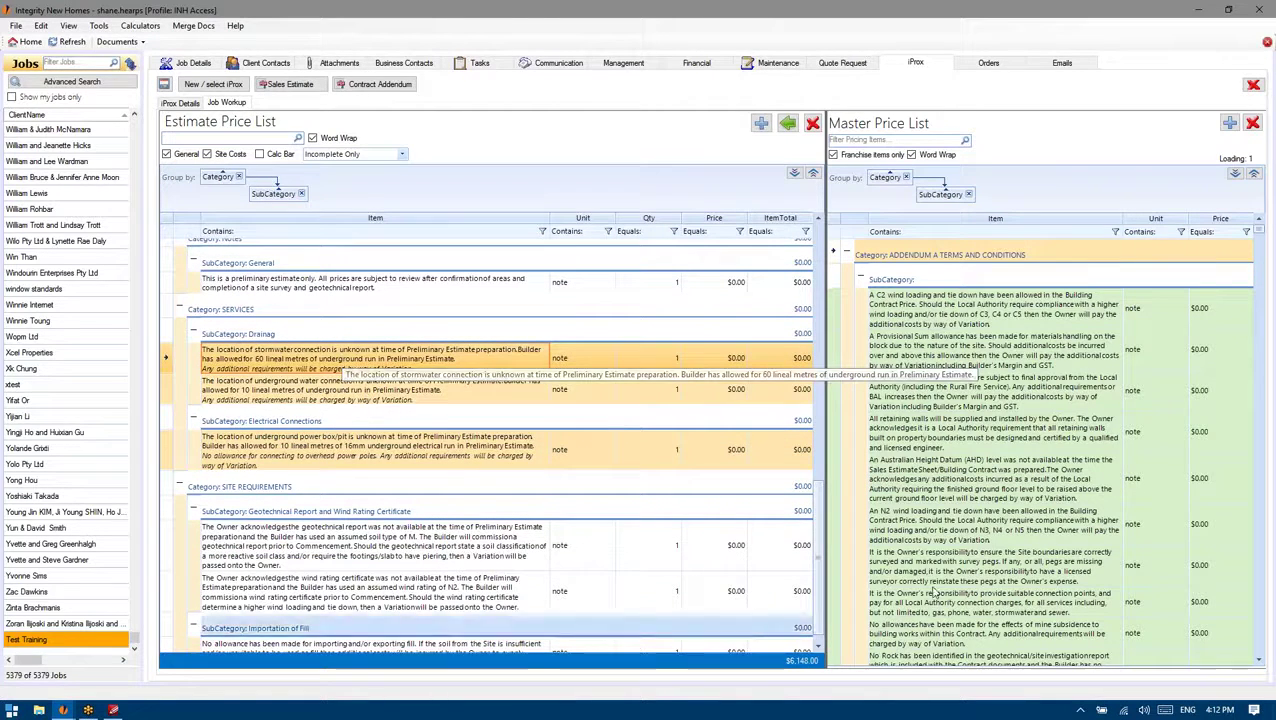
pyautogui.rightClick(444, 368)
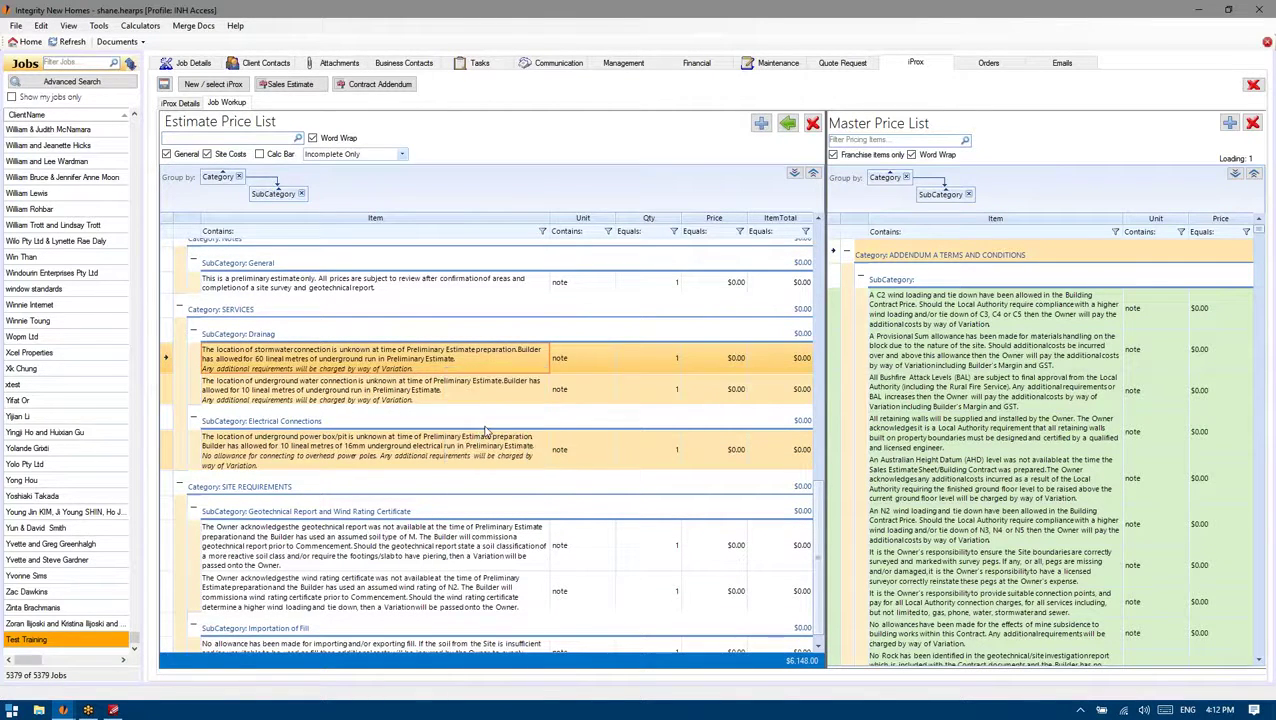
pyautogui.click(482, 421)
# Review the geotechnical report and wind rating certificate notes under Site Requirements
pyautogui.click(405, 521)
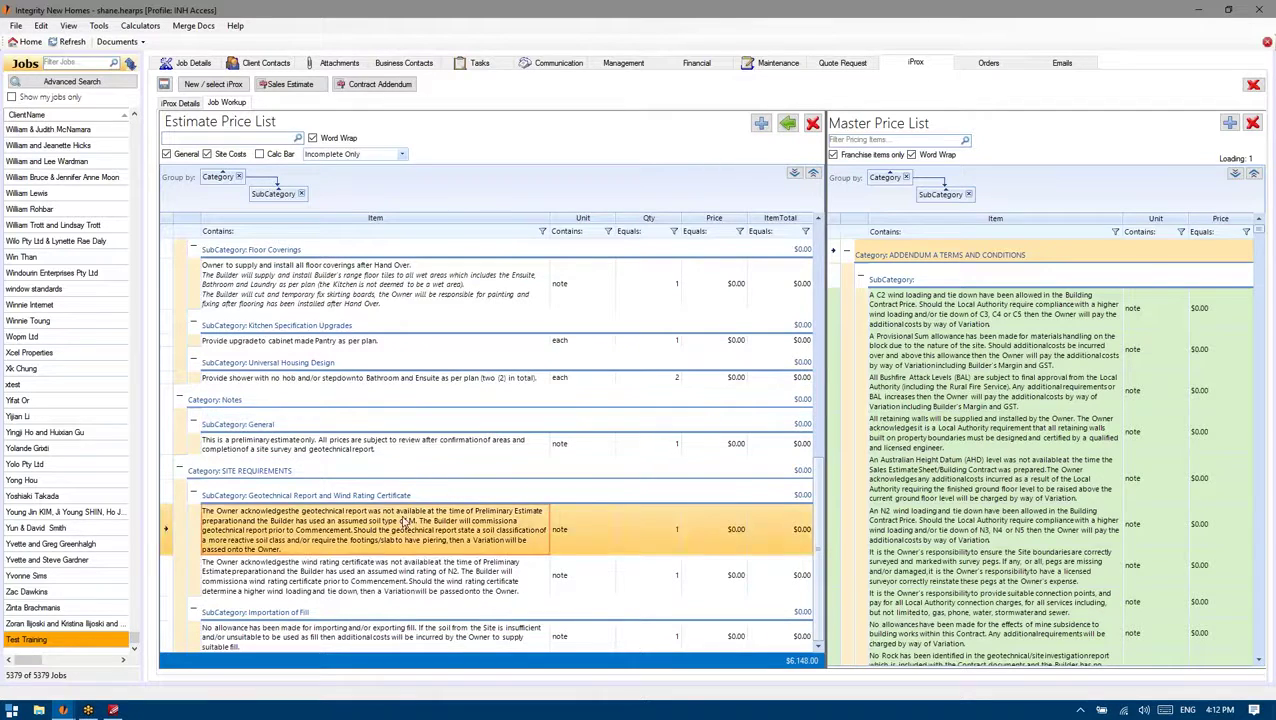
pyautogui.click(368, 570)
pyautogui.click(432, 530)
pyautogui.click(442, 578)
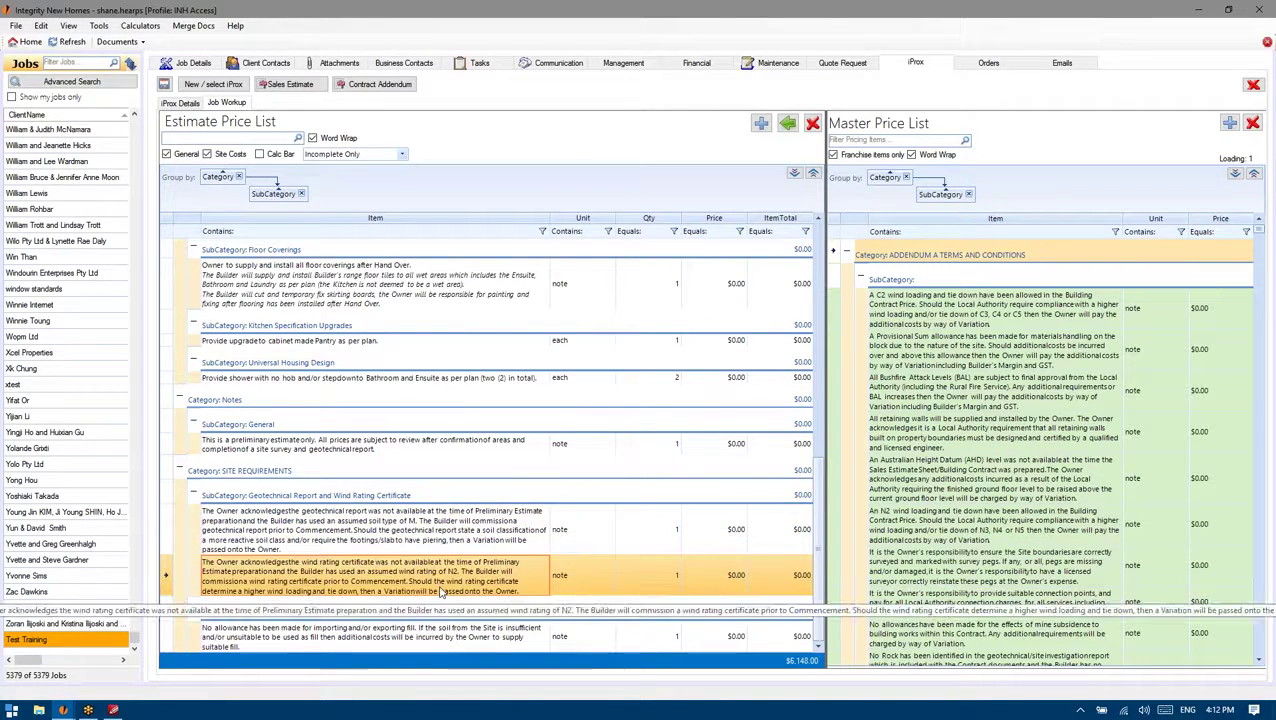
pyautogui.click(440, 516)
pyautogui.click(442, 567)
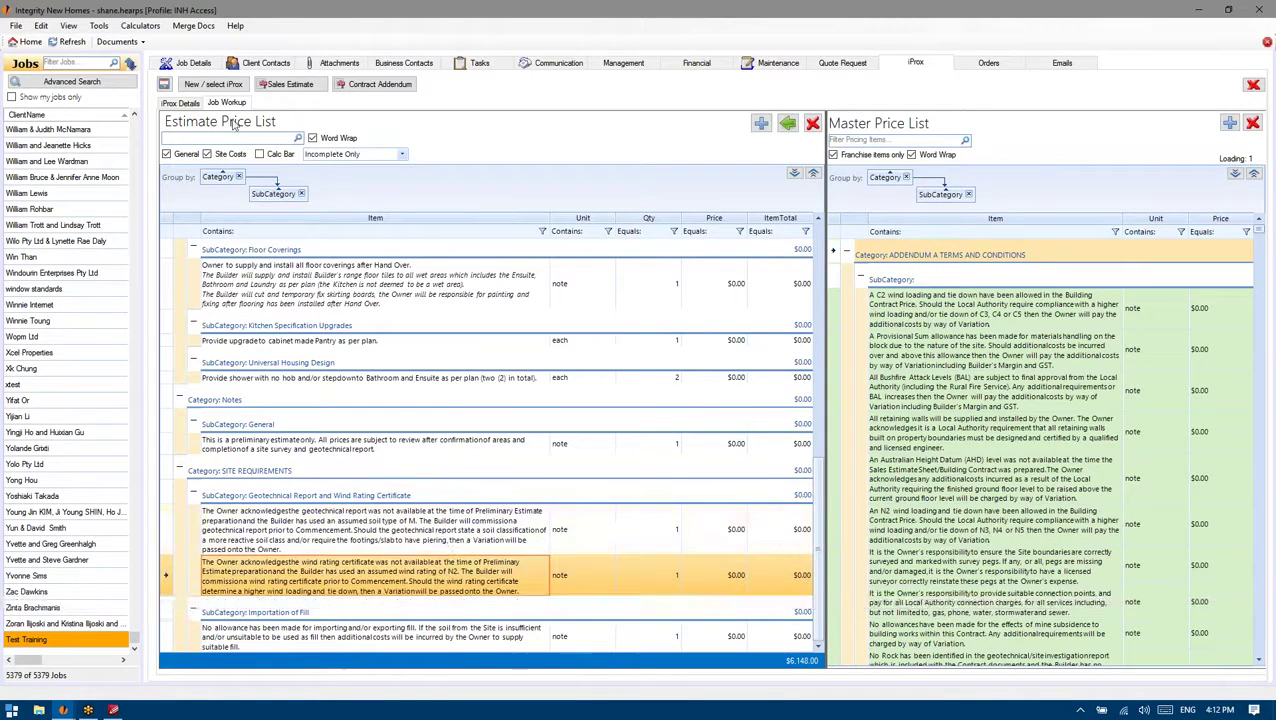
# Check the Site Classification and Wind Rating values in the job's iProx details
pyautogui.click(188, 104)
pyautogui.click(495, 127)
pyautogui.click(508, 141)
pyautogui.click(505, 127)
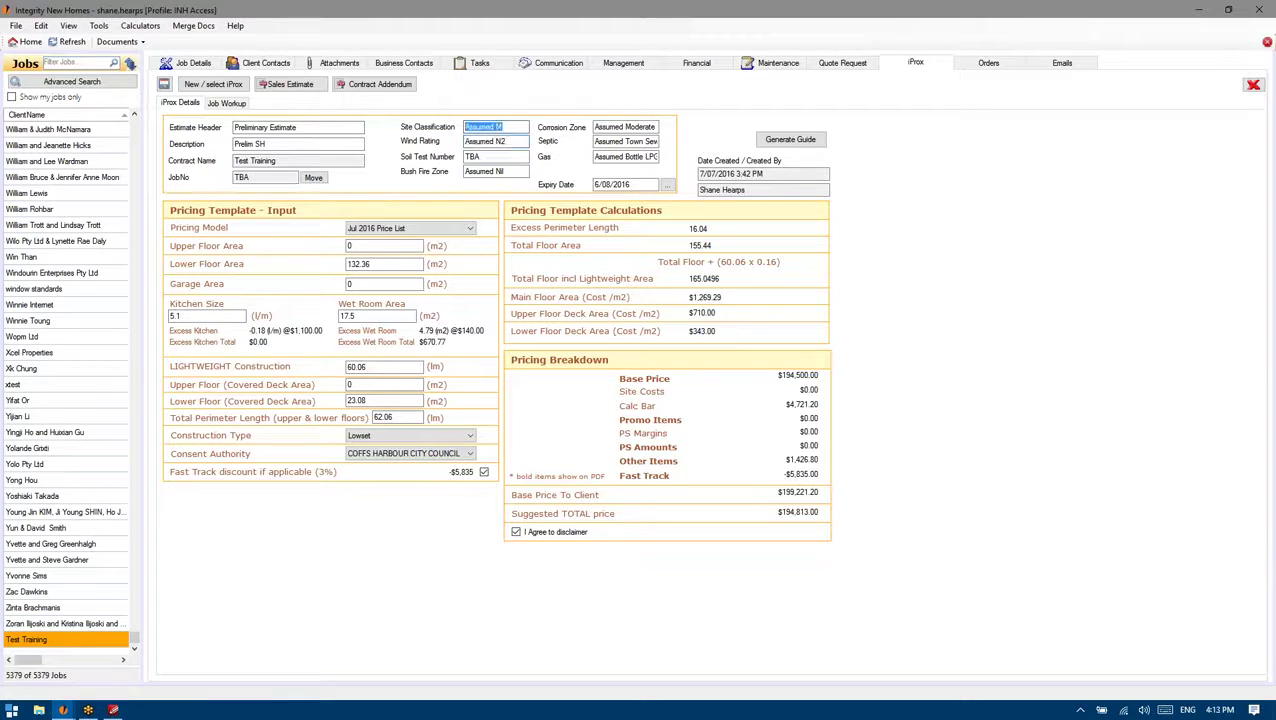
pyautogui.click(495, 141)
# Mark the geotechnical report, wind rating and importation of fill notes under Site Requirements as complete
pyautogui.click(218, 105)
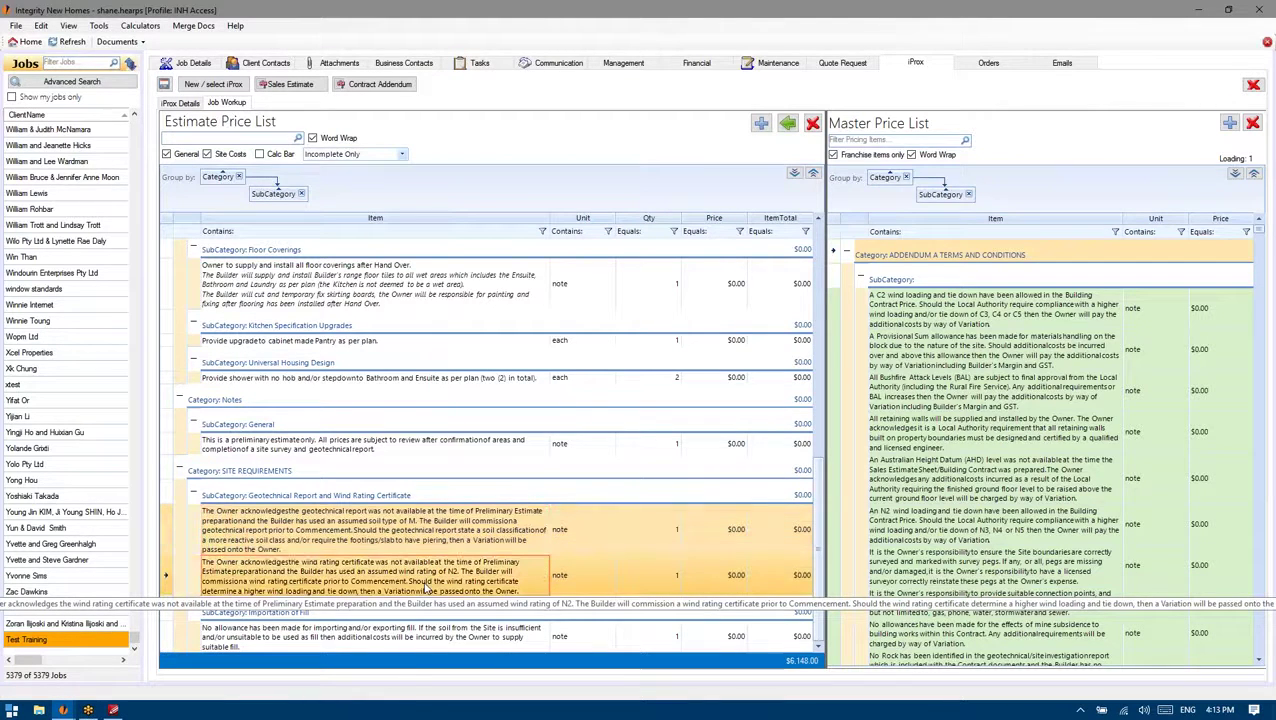
pyautogui.rightClick(417, 543)
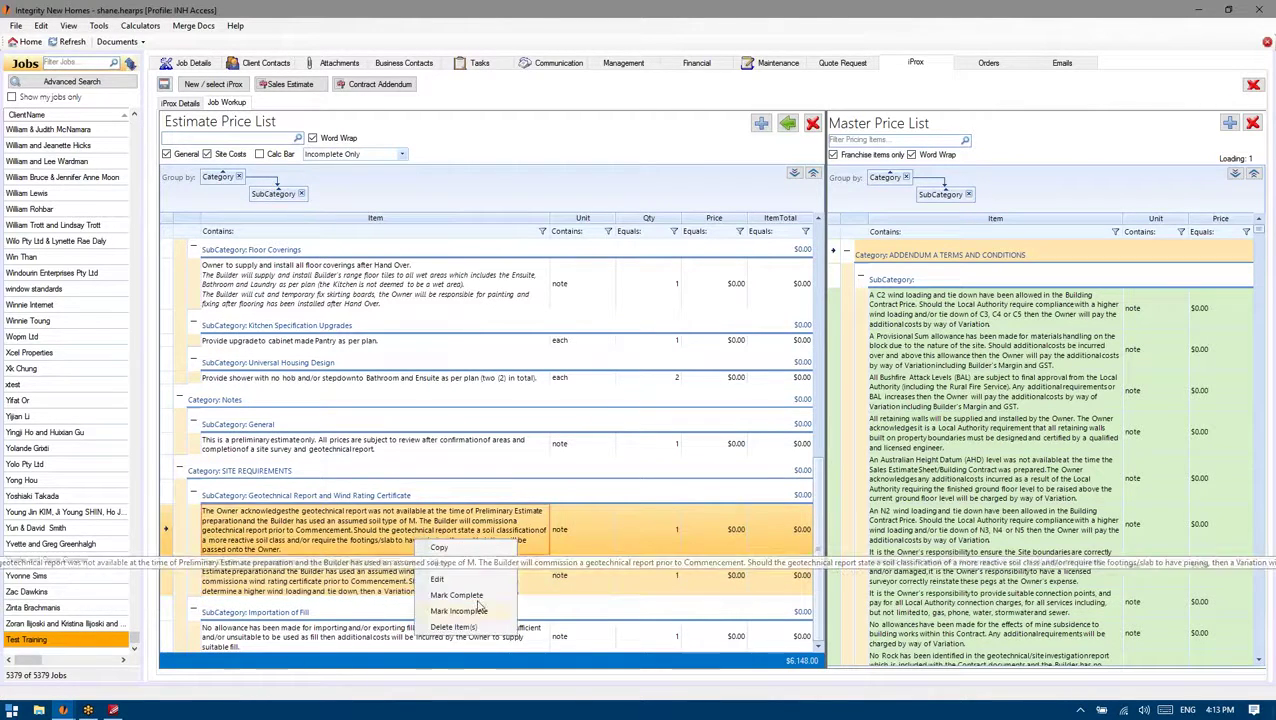
pyautogui.click(453, 626)
pyautogui.click(435, 640)
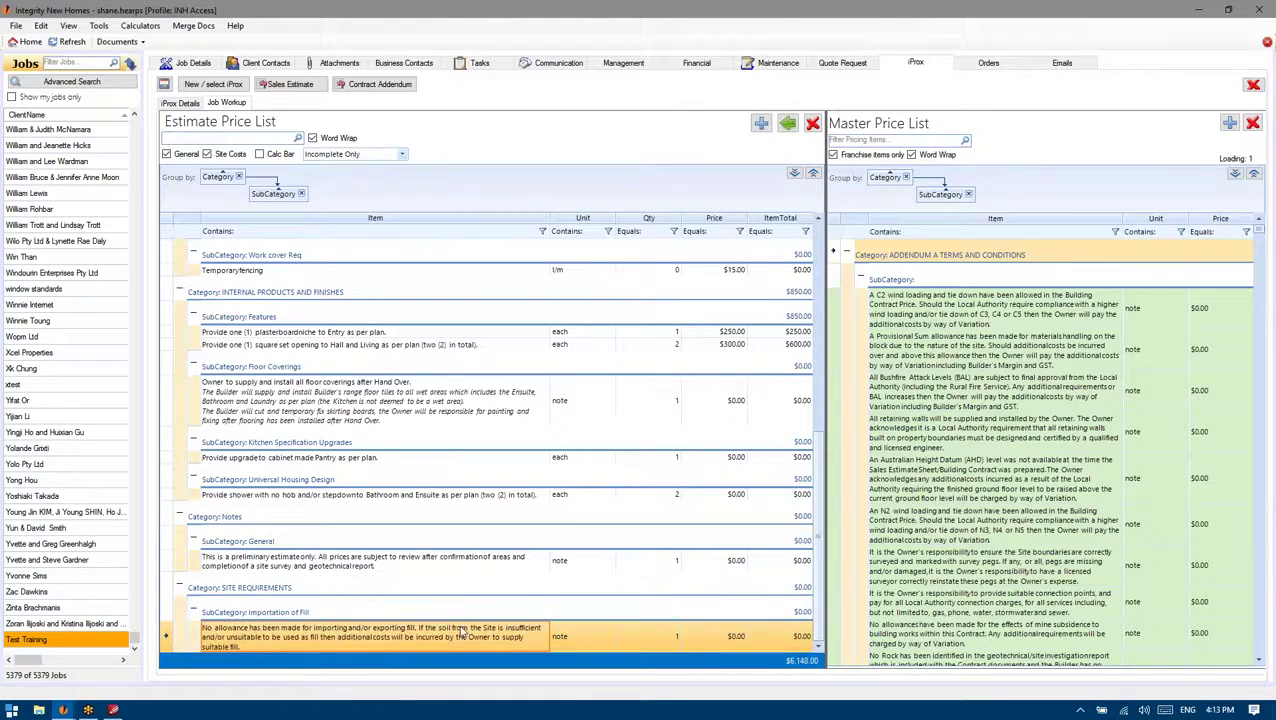
pyautogui.rightClick(462, 632)
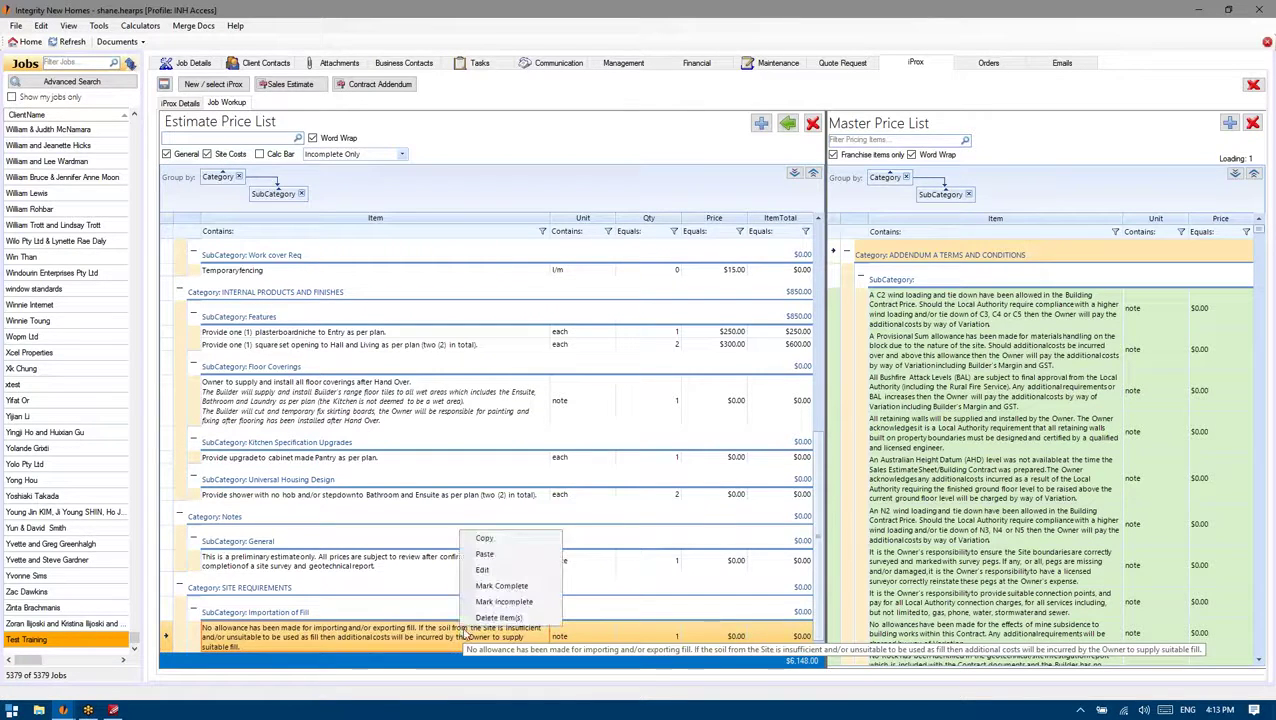
# Select the preliminary estimate note under General in the Notes category and view its available actions
pyautogui.click(333, 641)
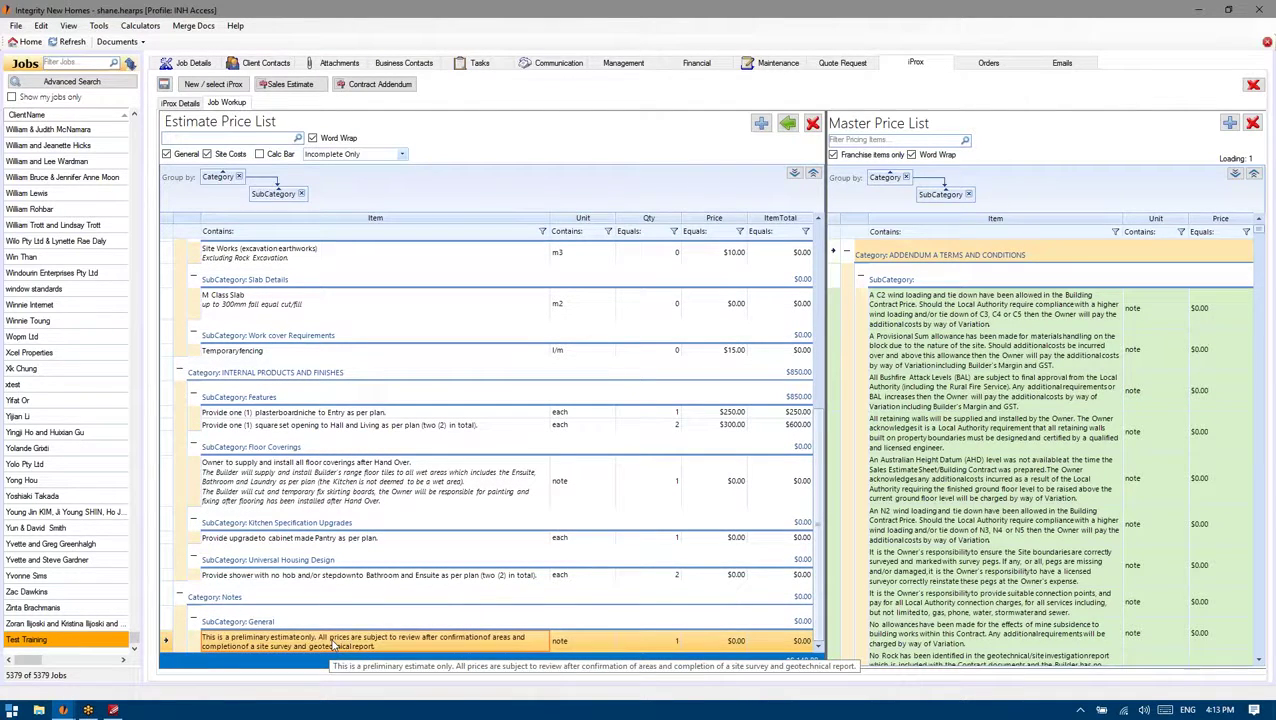
pyautogui.rightClick(407, 648)
pyautogui.click(323, 647)
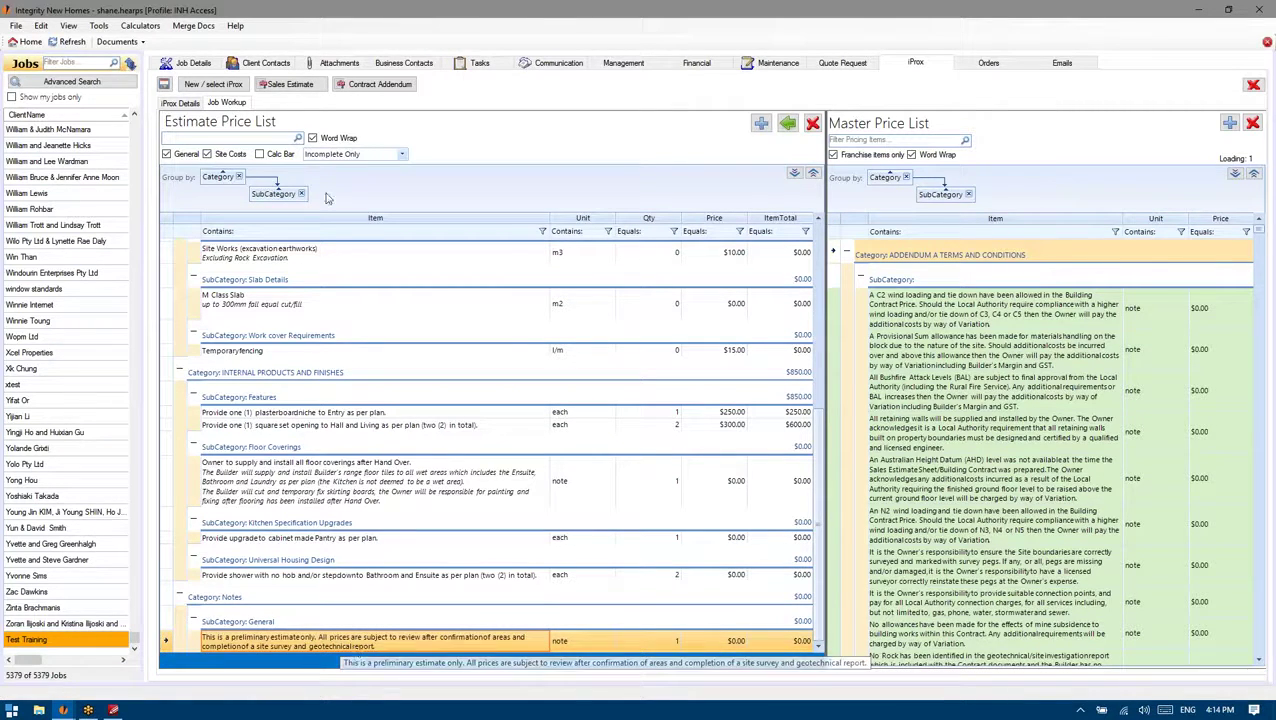
# Search the merge documents for "preli" and run the Letter 001 Preliminary Estimate merge from All New Home Franchises
pyautogui.click(191, 28)
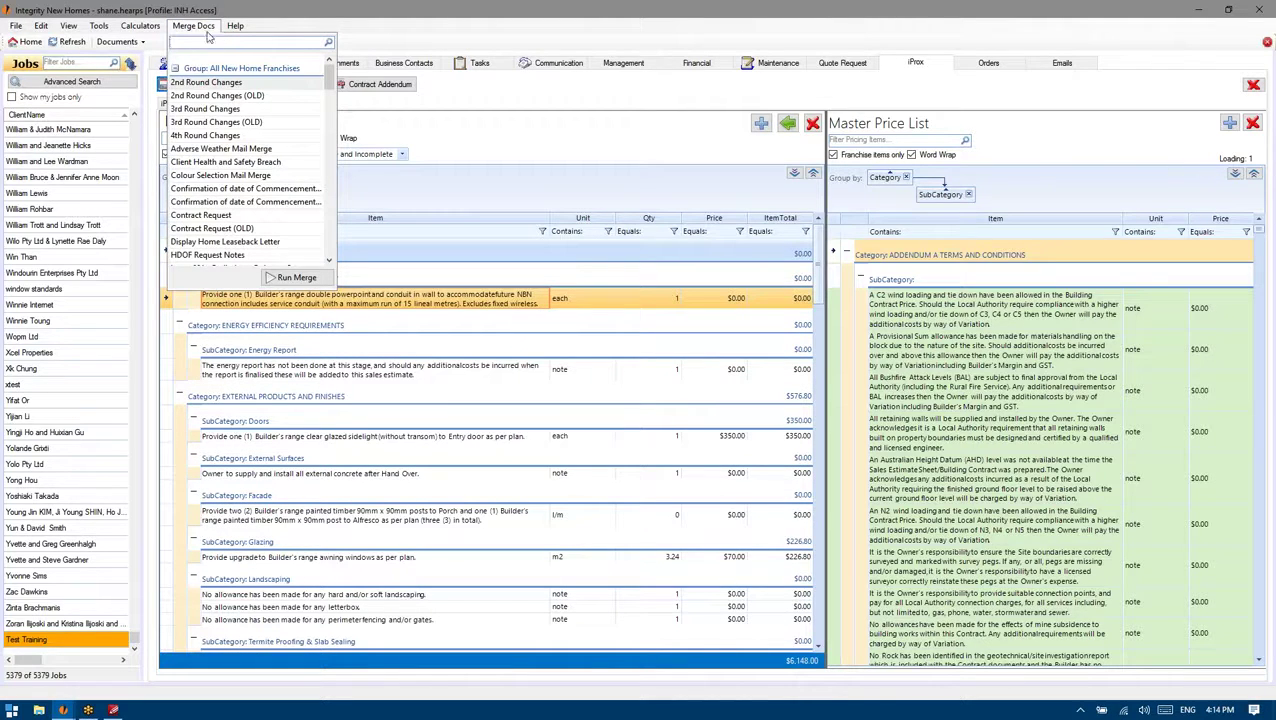
pyautogui.write('preli')
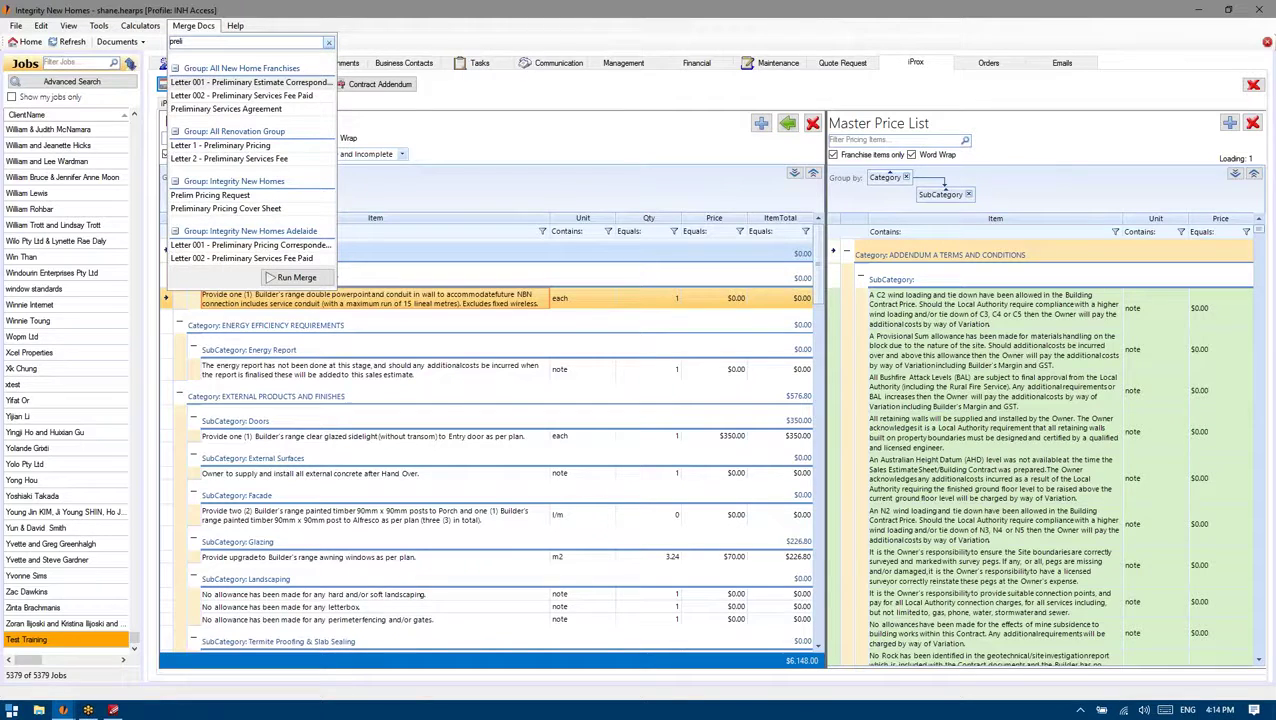
pyautogui.click(290, 83)
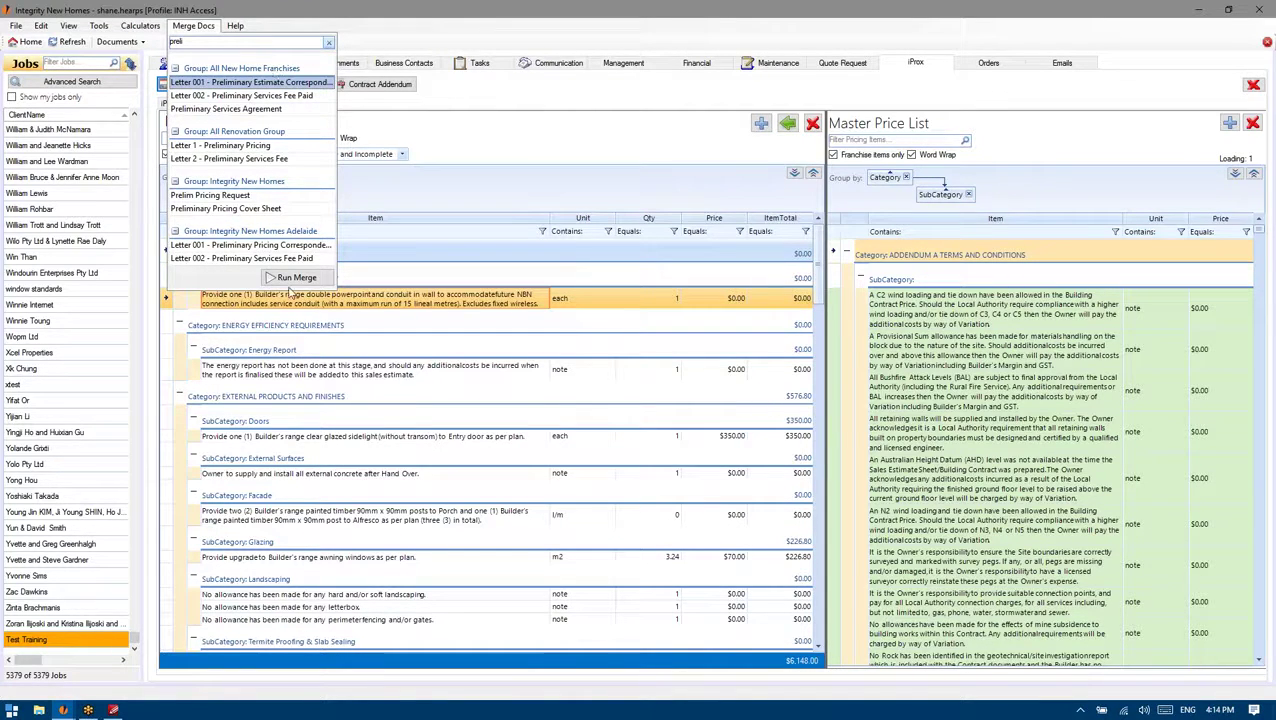
pyautogui.click(290, 278)
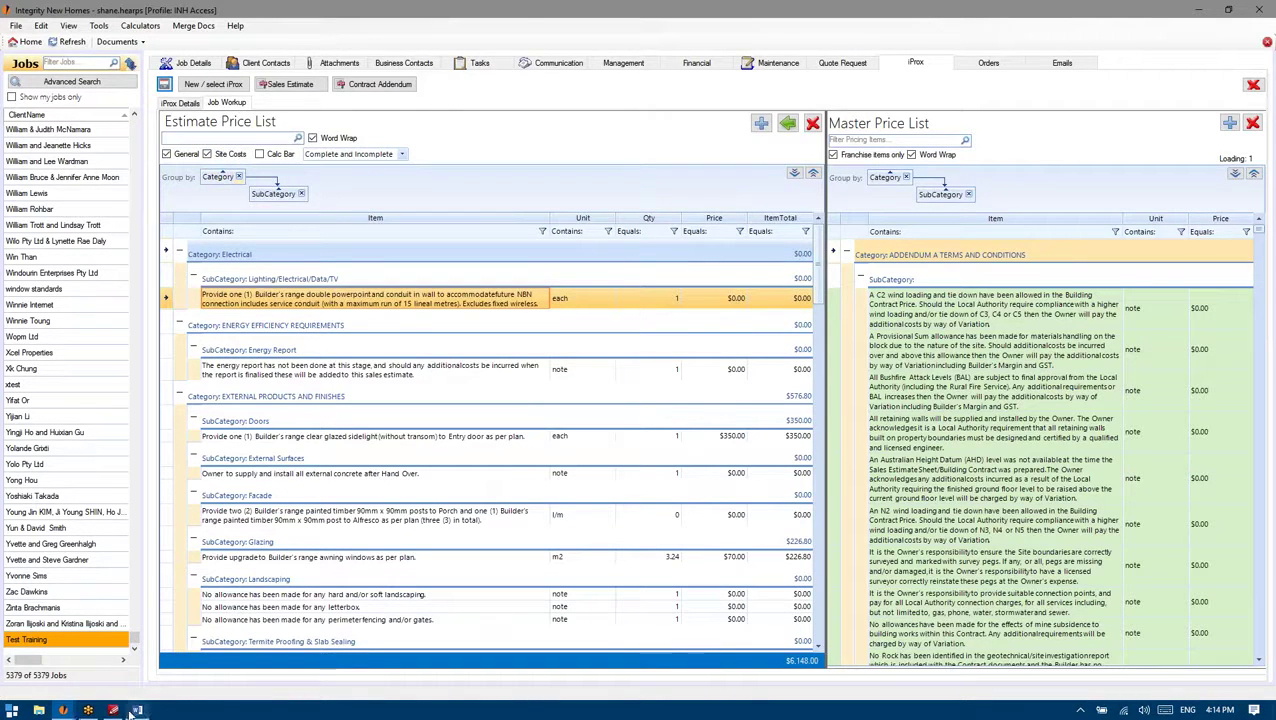
# Switch to Word and review the merged letter, examining the engineering investigation paragraph and the land address wording
pyautogui.scroll(-5, 299, 611)
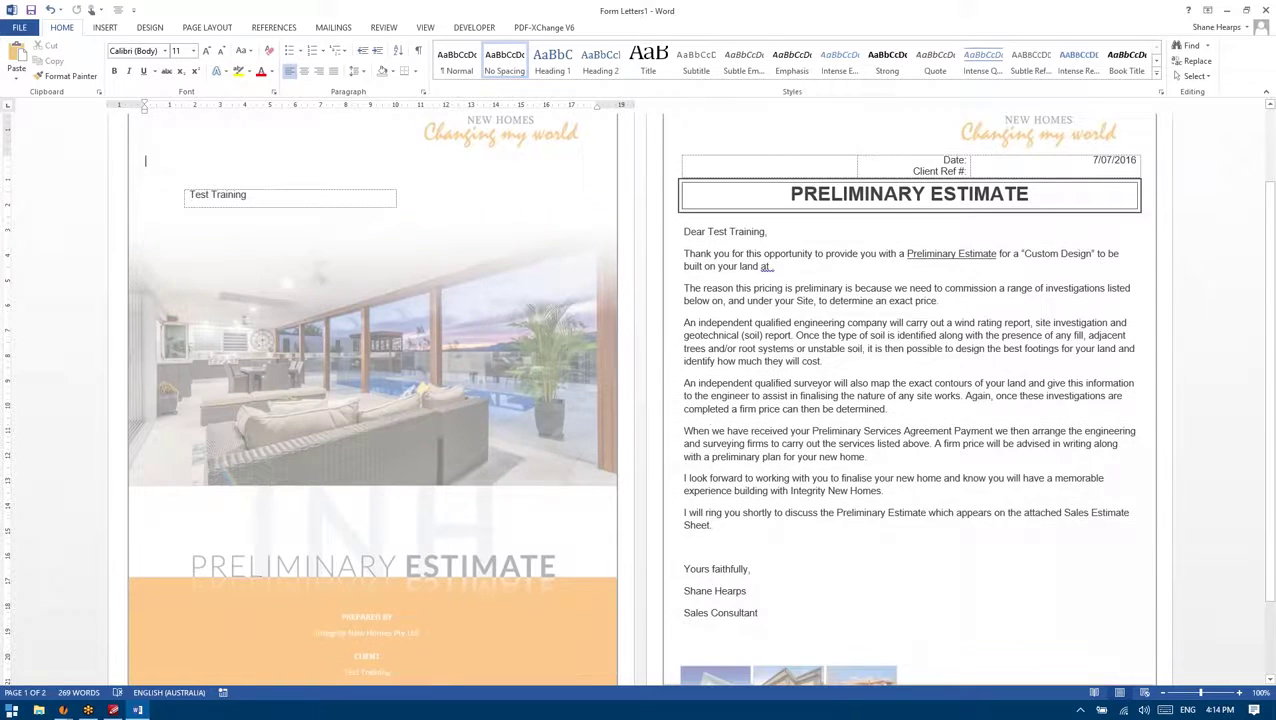
pyautogui.scroll(2, 299, 611)
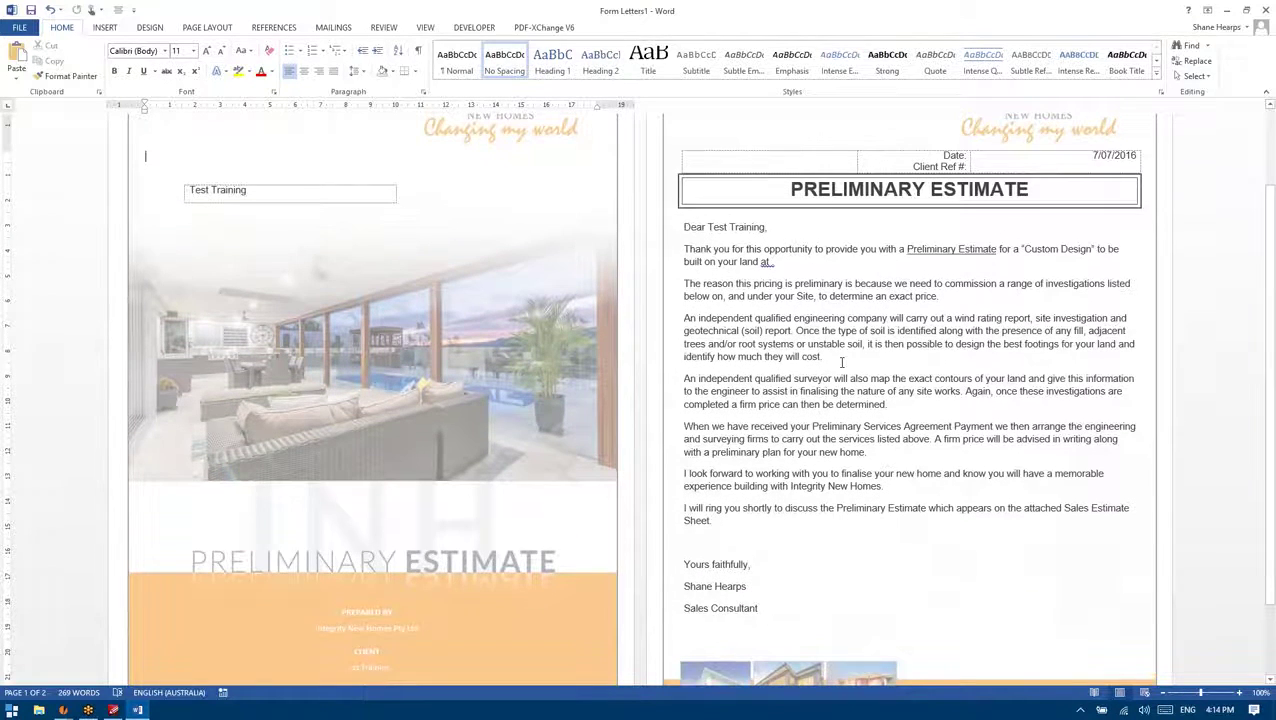
pyautogui.moveTo(835, 354); pyautogui.dragTo(684, 318)
pyautogui.click(733, 318)
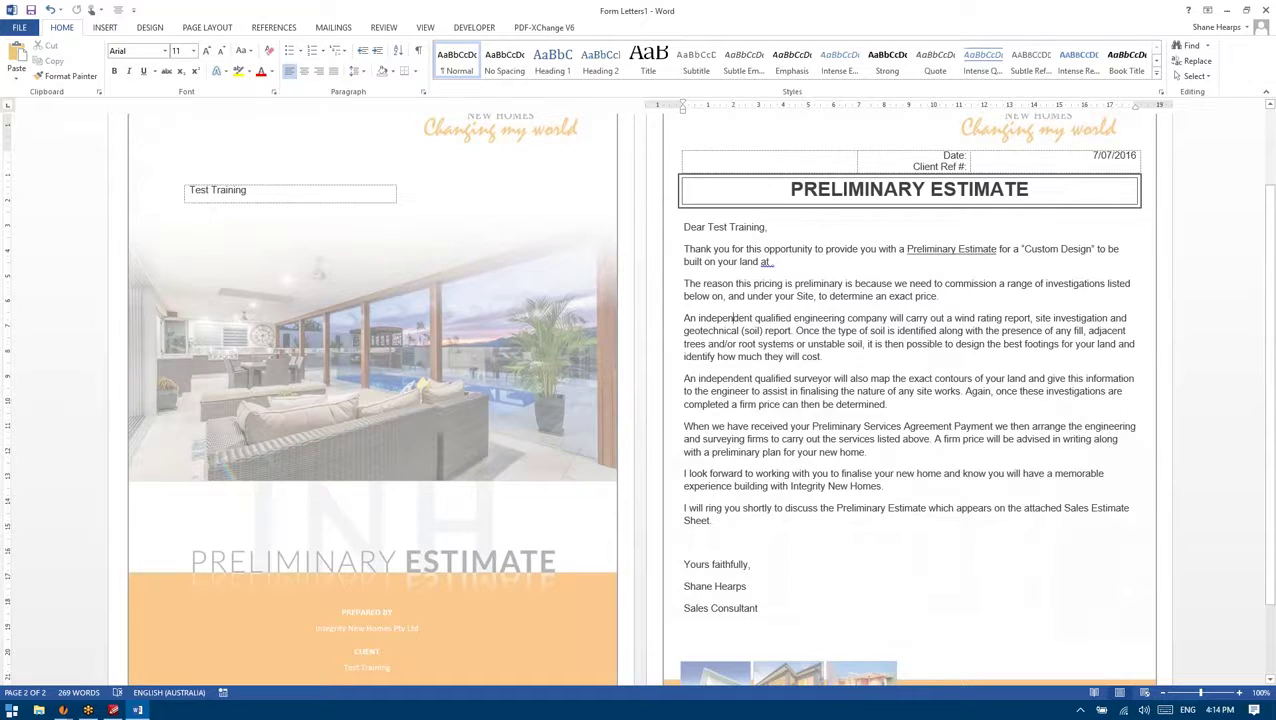
pyautogui.click(771, 260)
pyautogui.moveTo(760, 612); pyautogui.dragTo(684, 224)
pyautogui.click(796, 284)
pyautogui.moveTo(773, 261); pyautogui.dragTo(740, 262)
pyautogui.click(775, 262)
# Examine the cover page's client box, the letter's date and Client Ref # fields, and the text down to the footer
pyautogui.scroll(1, 800, 357)
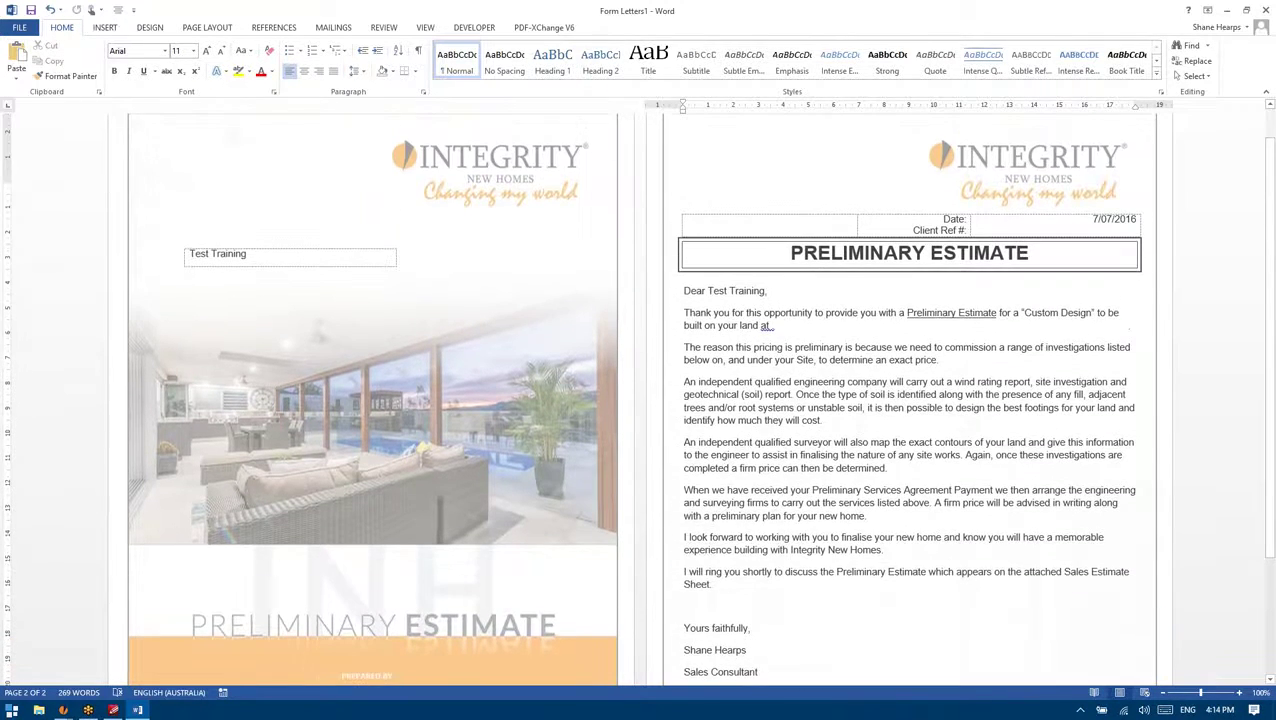
pyautogui.scroll(-2, 276, 223)
pyautogui.scroll(2, 276, 223)
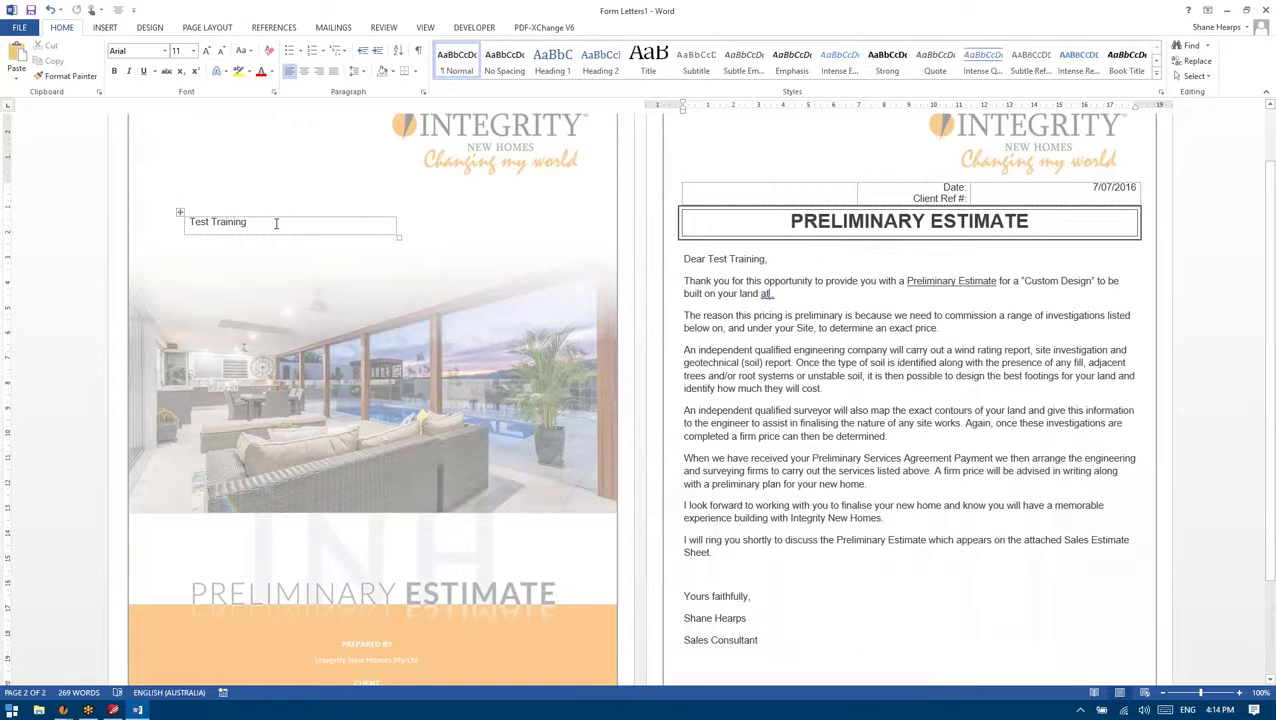
pyautogui.click(1066, 198)
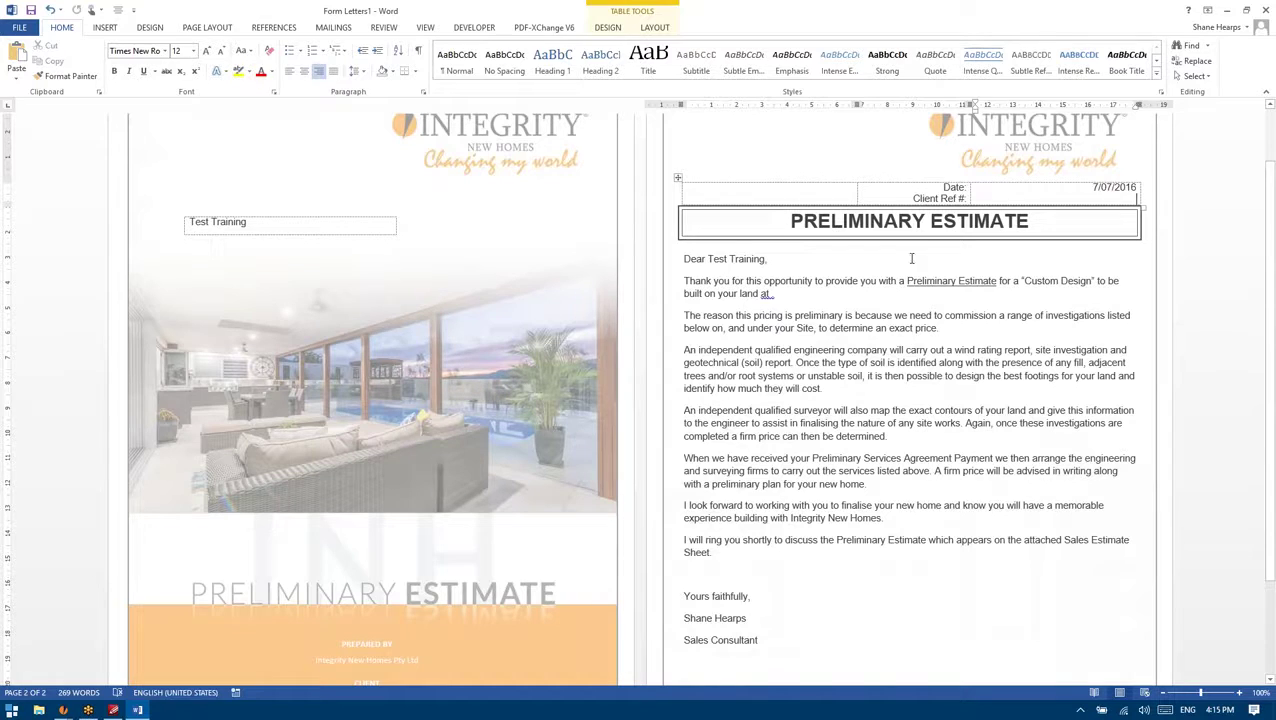
pyautogui.moveTo(784, 630); pyautogui.dragTo(733, 363)
pyautogui.click(733, 363)
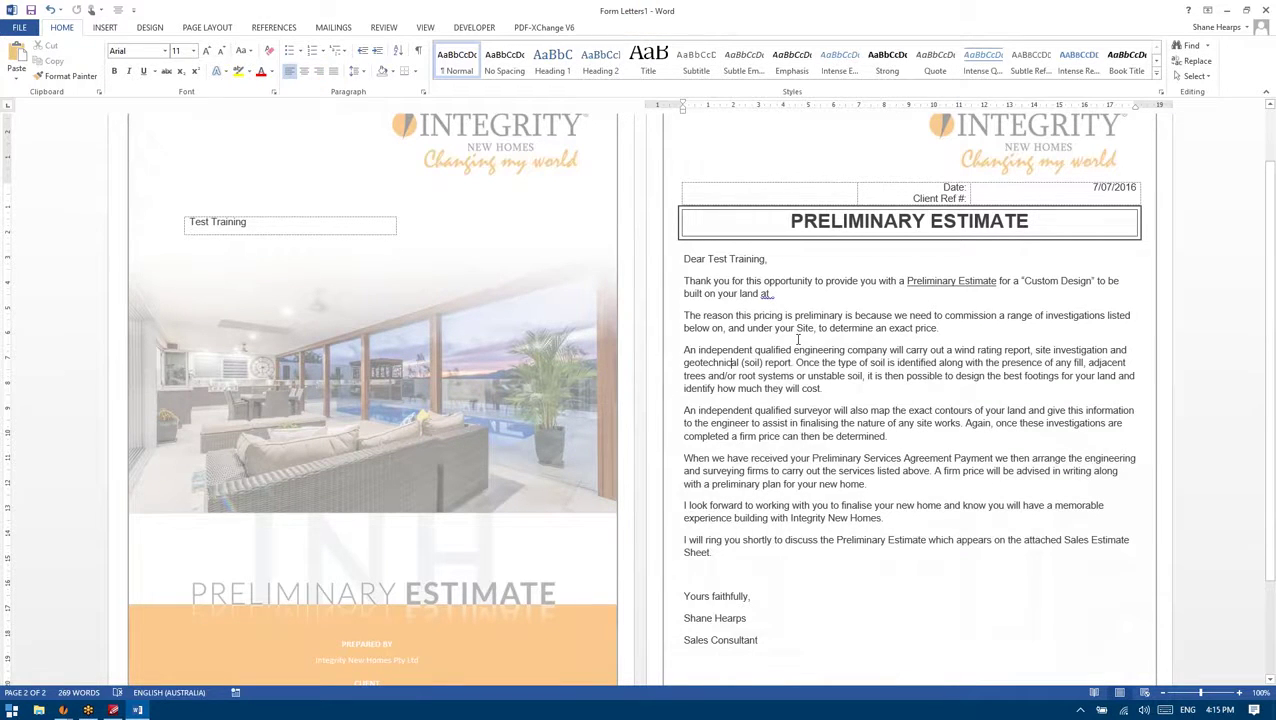
pyautogui.scroll(-2, 1019, 549)
pyautogui.scroll(2, 1020, 550)
pyautogui.scroll(-3, 1000, 540)
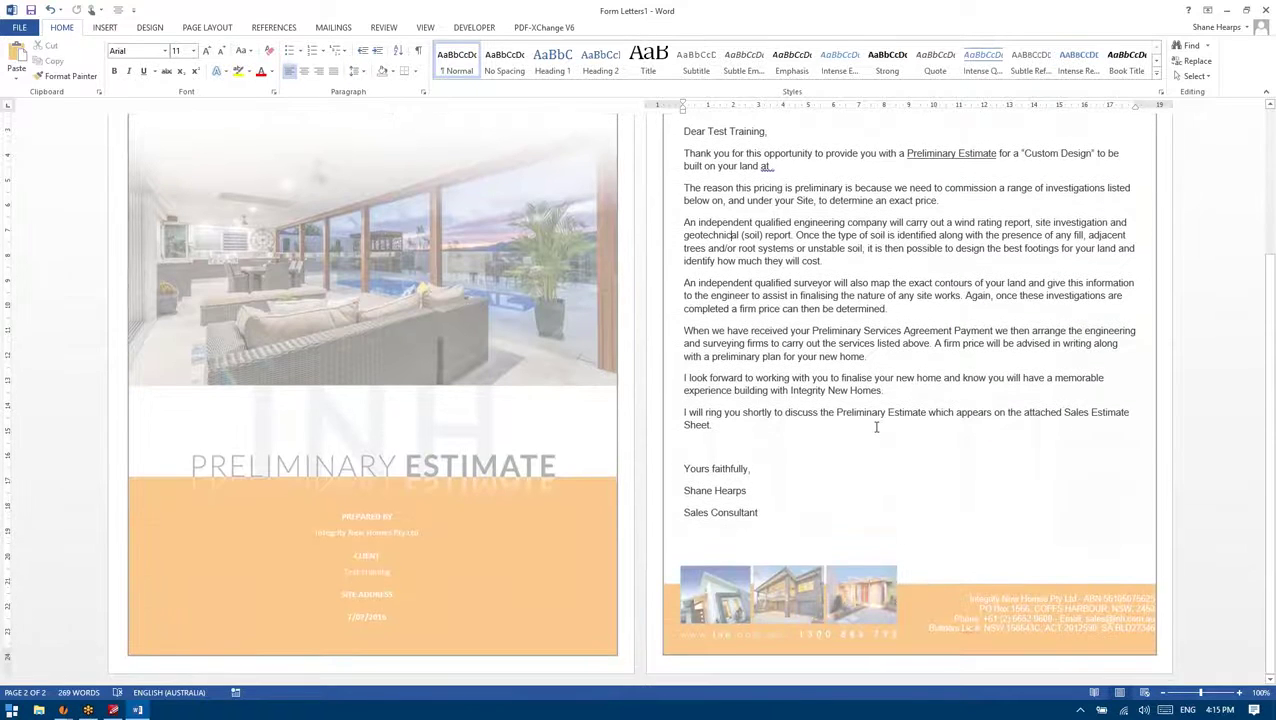
pyautogui.scroll(2, 876, 427)
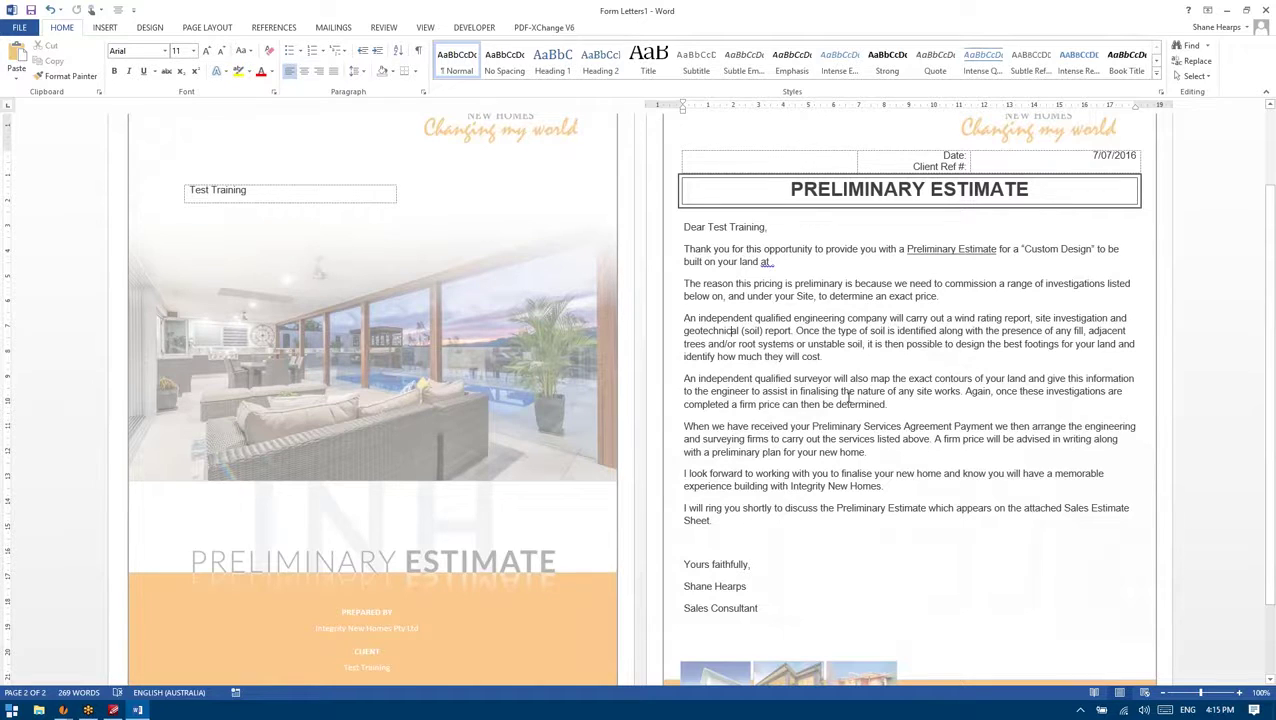
# Read through the Preliminary Estimate letter's body from the greeting to the sign-off
pyautogui.moveTo(805, 595)
pyautogui.mouseDown()
pyautogui.moveTo(690, 562)
pyautogui.moveTo(707, 275)
pyautogui.mouseUp()
pyautogui.click(704, 261)
pyautogui.moveTo(769, 607); pyautogui.dragTo(684, 225)
pyautogui.click(756, 250)
pyautogui.scroll(-2, 590, 515)
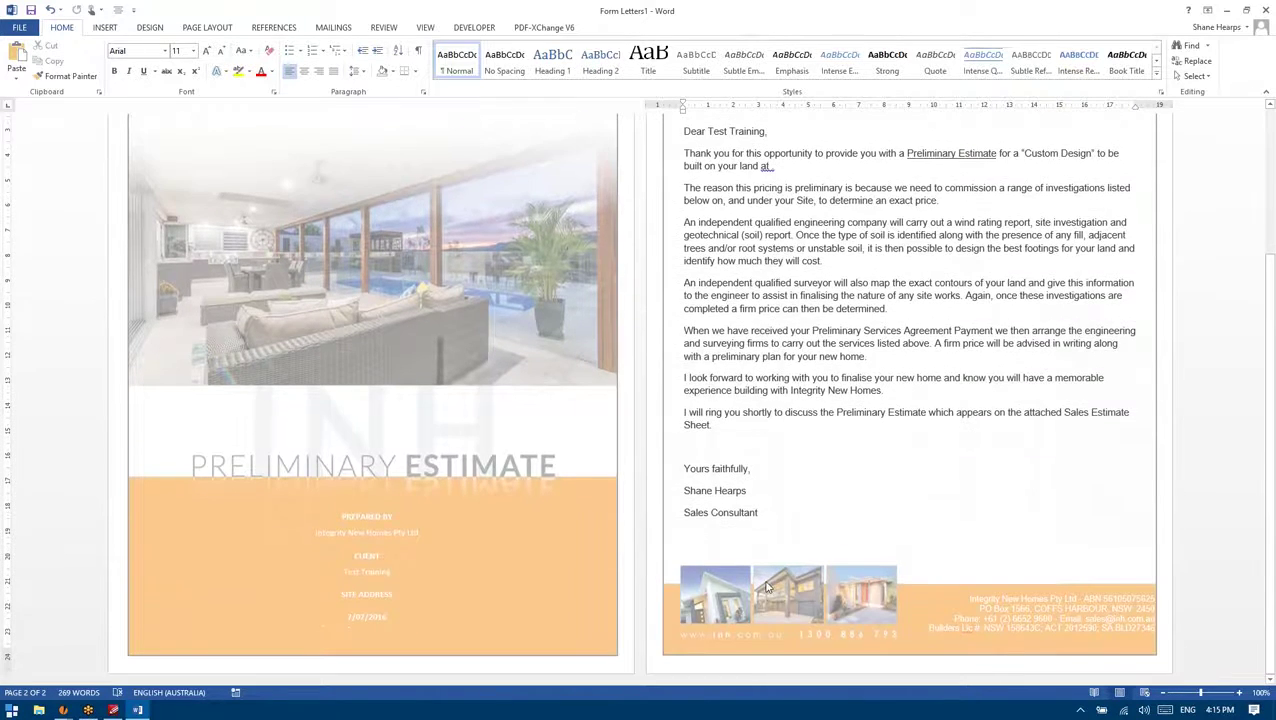
pyautogui.scroll(4, 590, 515)
pyautogui.scroll(-4, 590, 515)
pyautogui.moveTo(760, 517); pyautogui.dragTo(686, 112)
pyautogui.scroll(4, 760, 400)
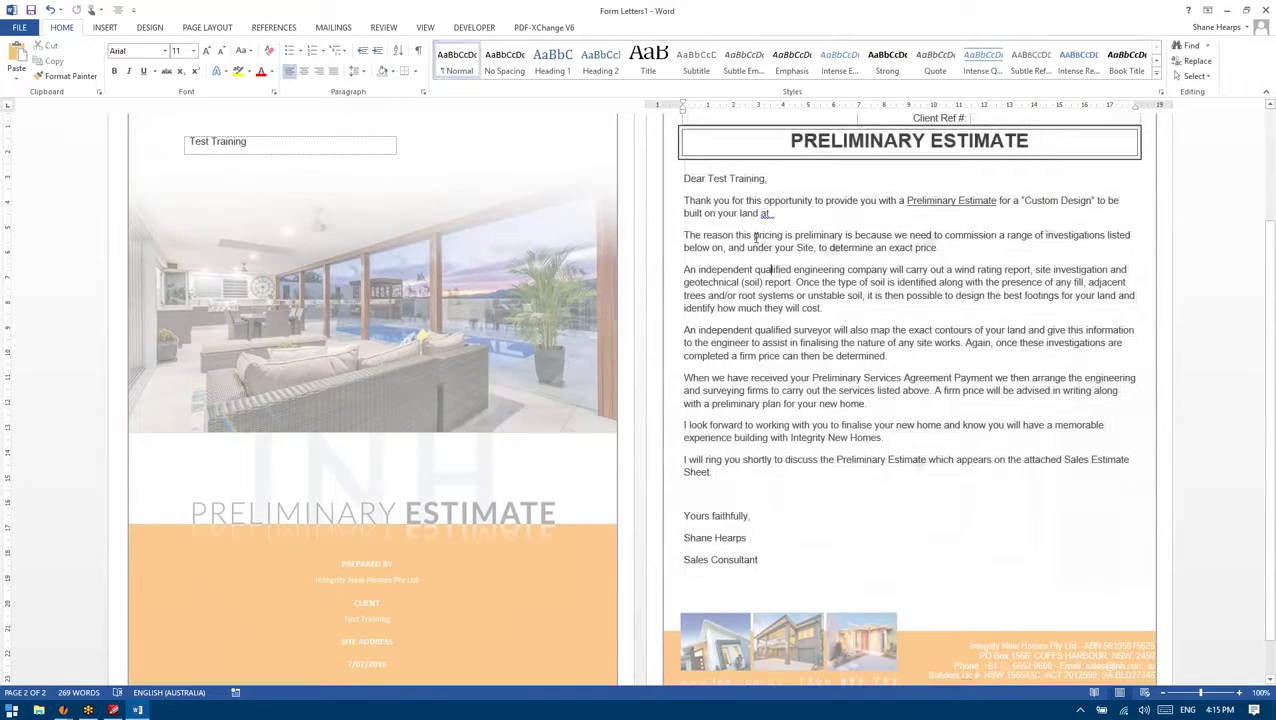
pyautogui.click(758, 420)
pyautogui.scroll(-4, 762, 432)
pyautogui.moveTo(758, 520); pyautogui.dragTo(704, 295)
pyautogui.click(704, 295)
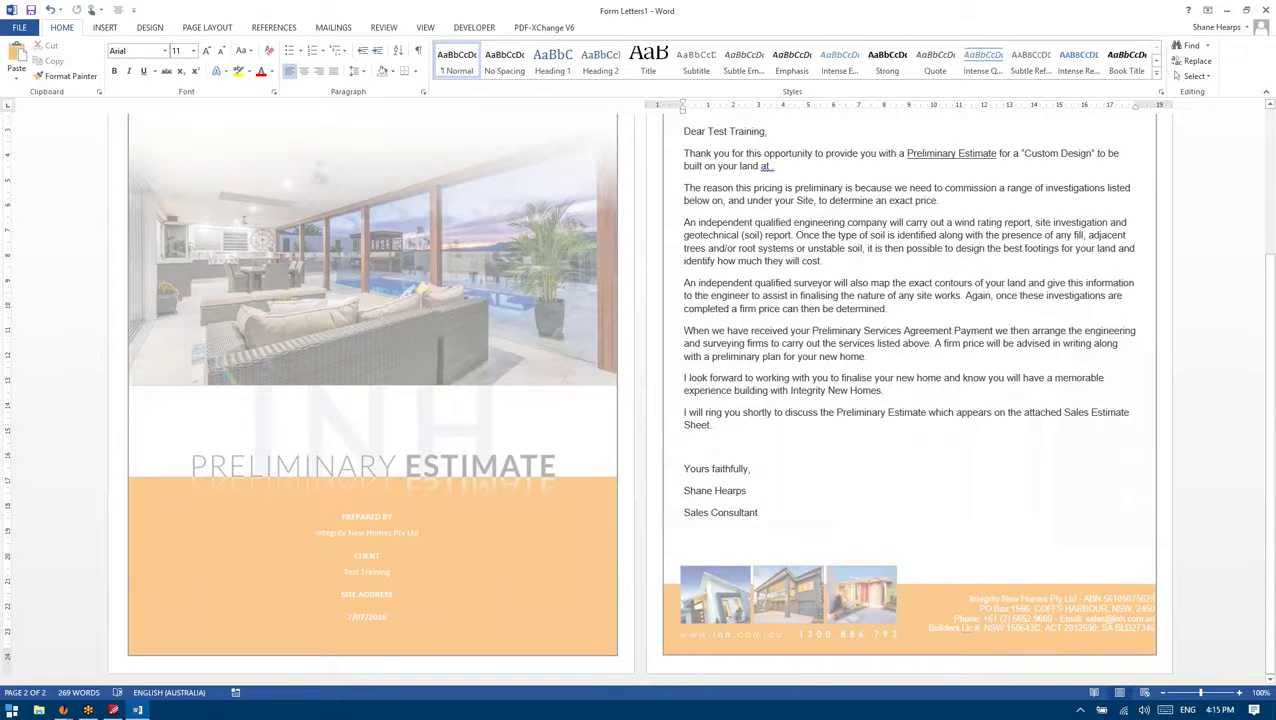
pyautogui.scroll(3, 823, 410)
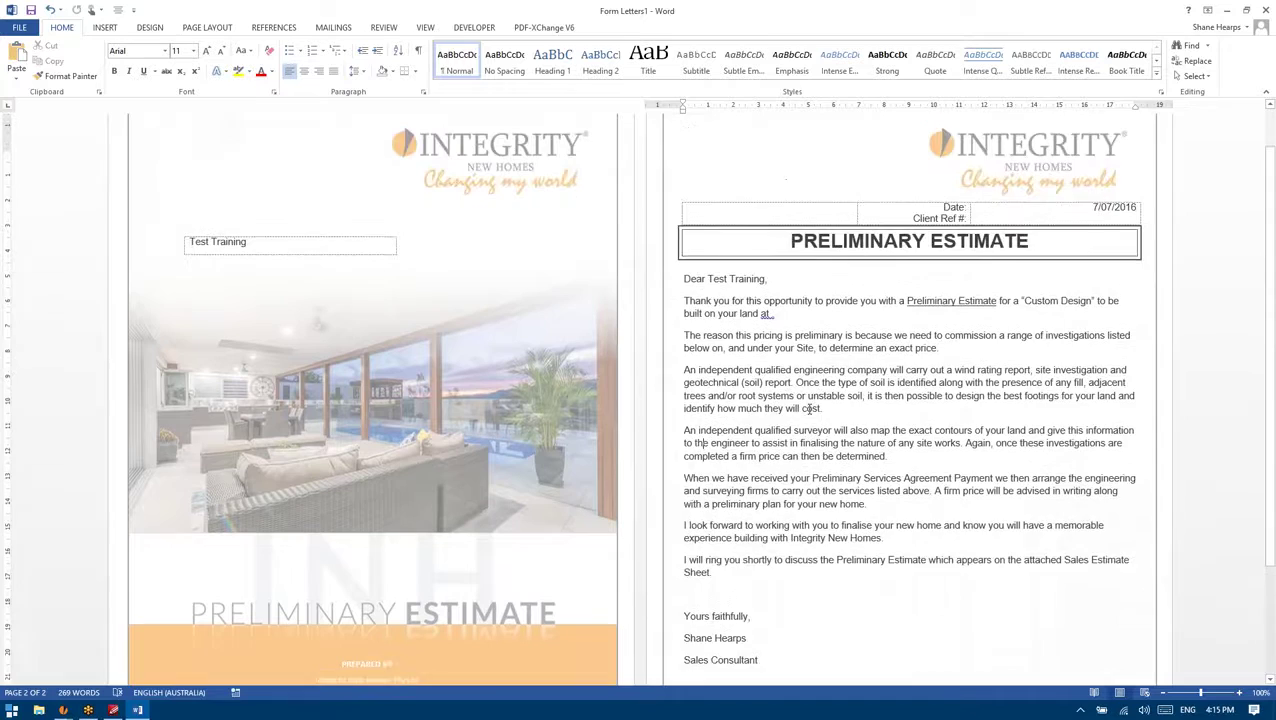
pyautogui.scroll(-3, 823, 410)
pyautogui.scroll(1, 787, 393)
pyautogui.moveTo(760, 578); pyautogui.dragTo(686, 199)
pyautogui.click(685, 197)
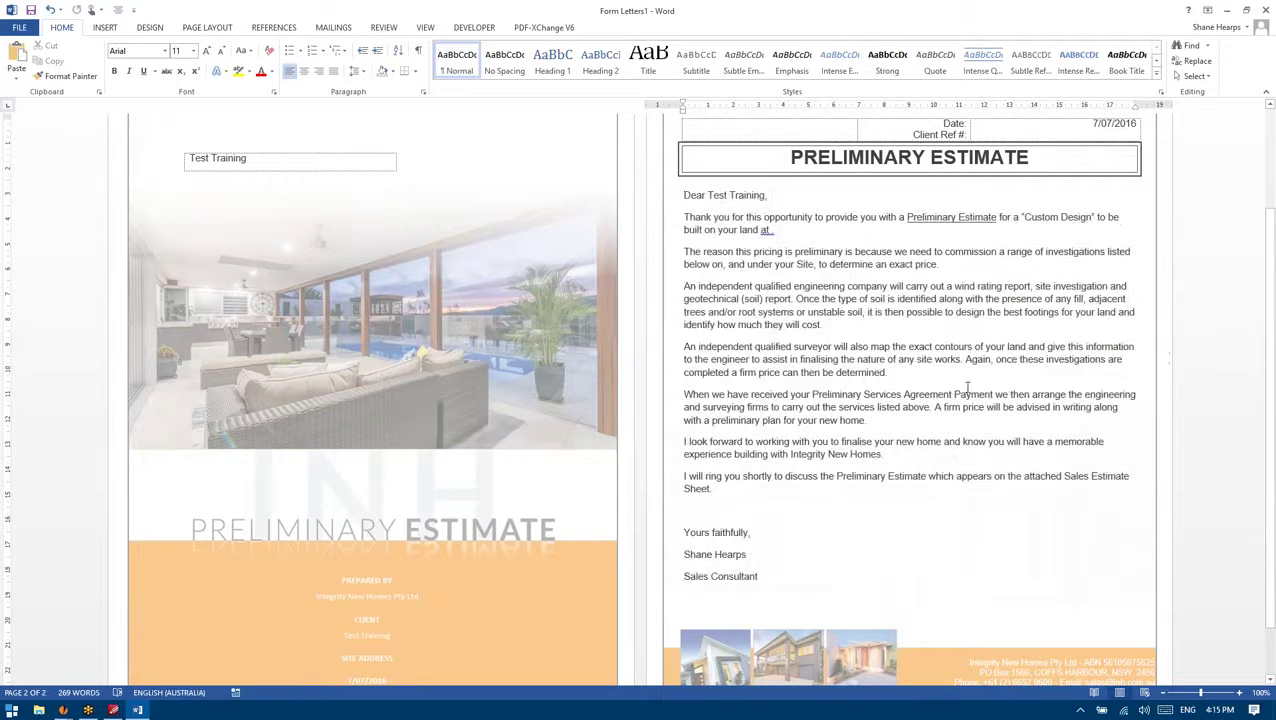
pyautogui.scroll(-1, 972, 532)
pyautogui.moveTo(787, 512); pyautogui.dragTo(850, 165)
pyautogui.click(725, 235)
# Close the merged Preliminary Estimate letter without saving it
pyautogui.click(1265, 9)
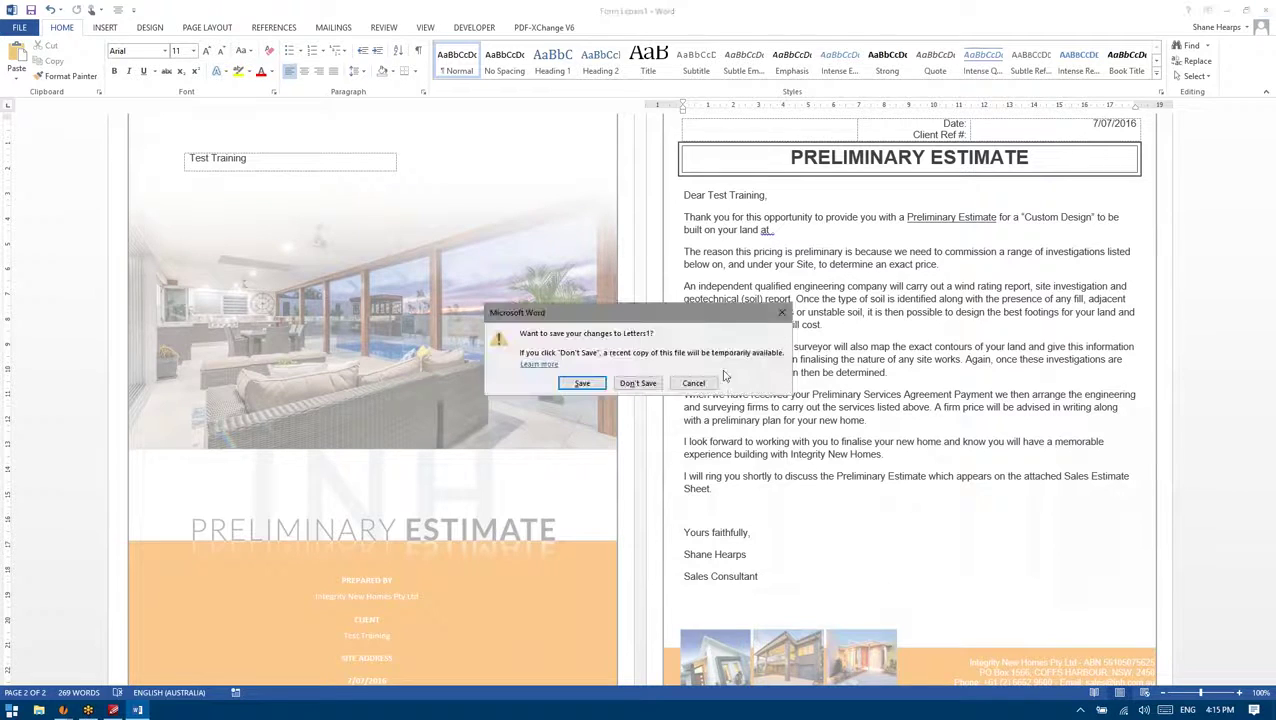
pyautogui.click(637, 385)
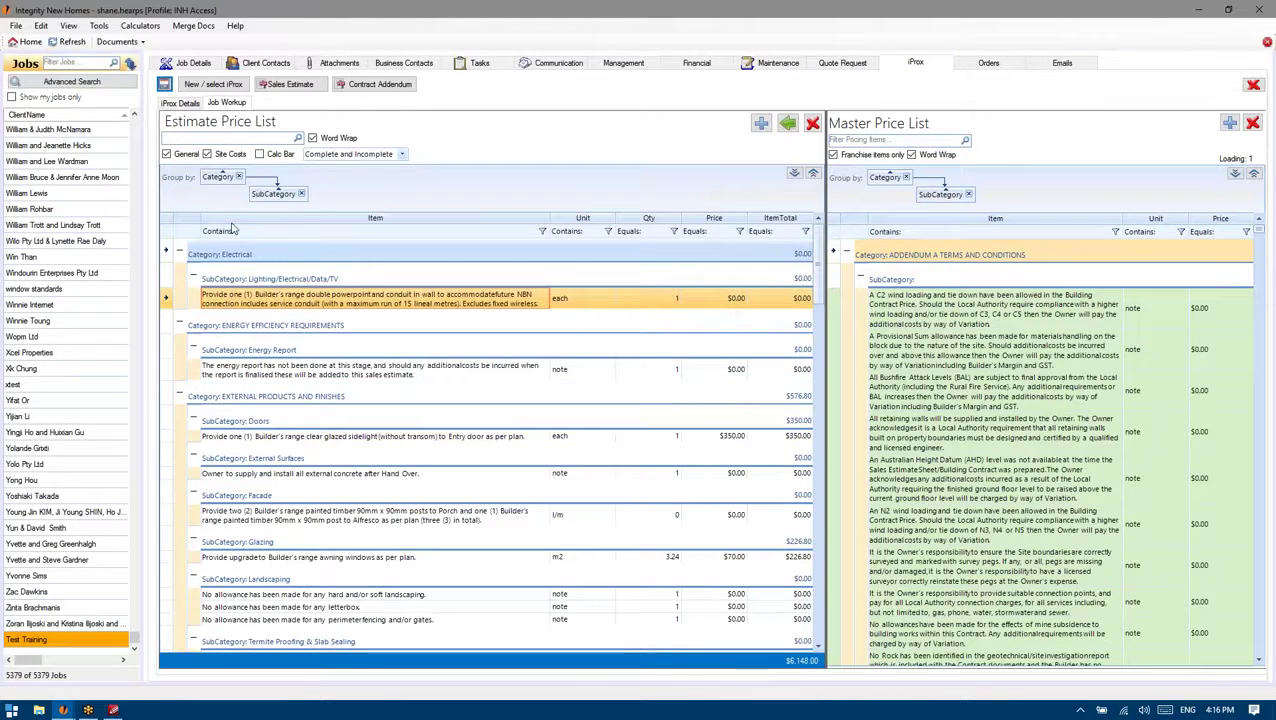
# Check the iProx details, and compare the estimate price list filtered as Incomplete Only, Complete Only, and Complete and Incomplete
pyautogui.click(181, 104)
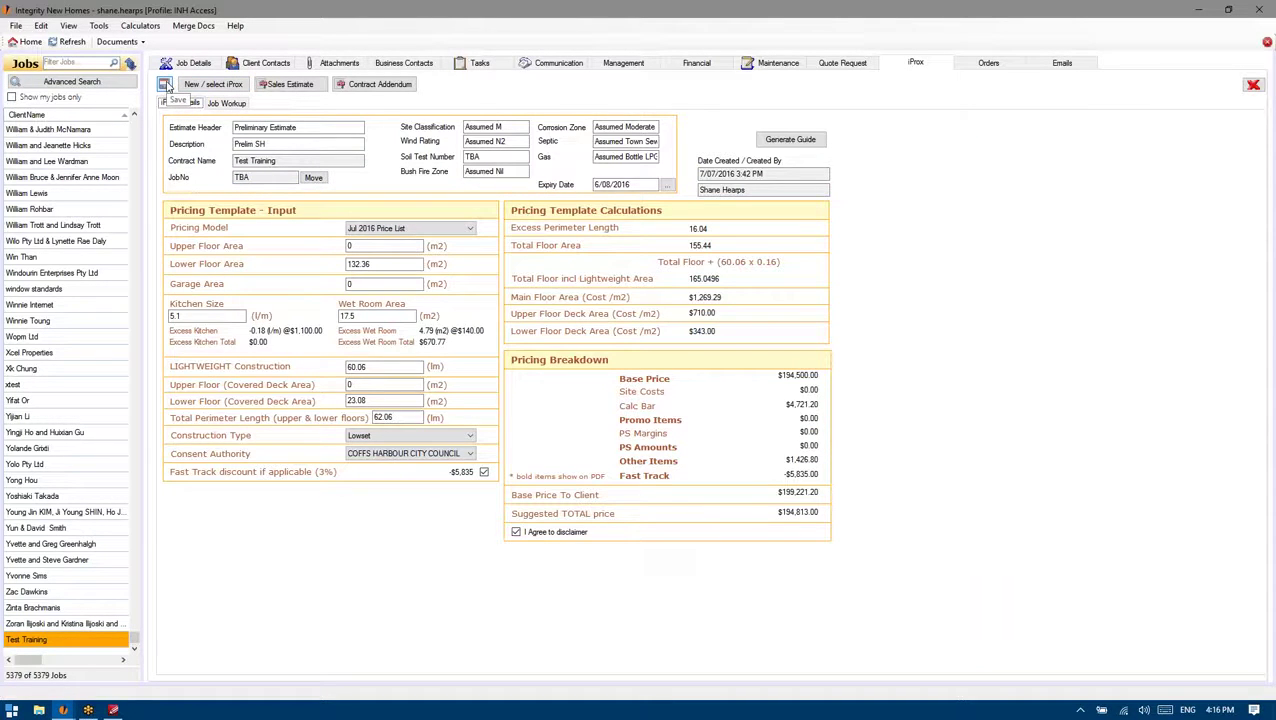
pyautogui.click(216, 104)
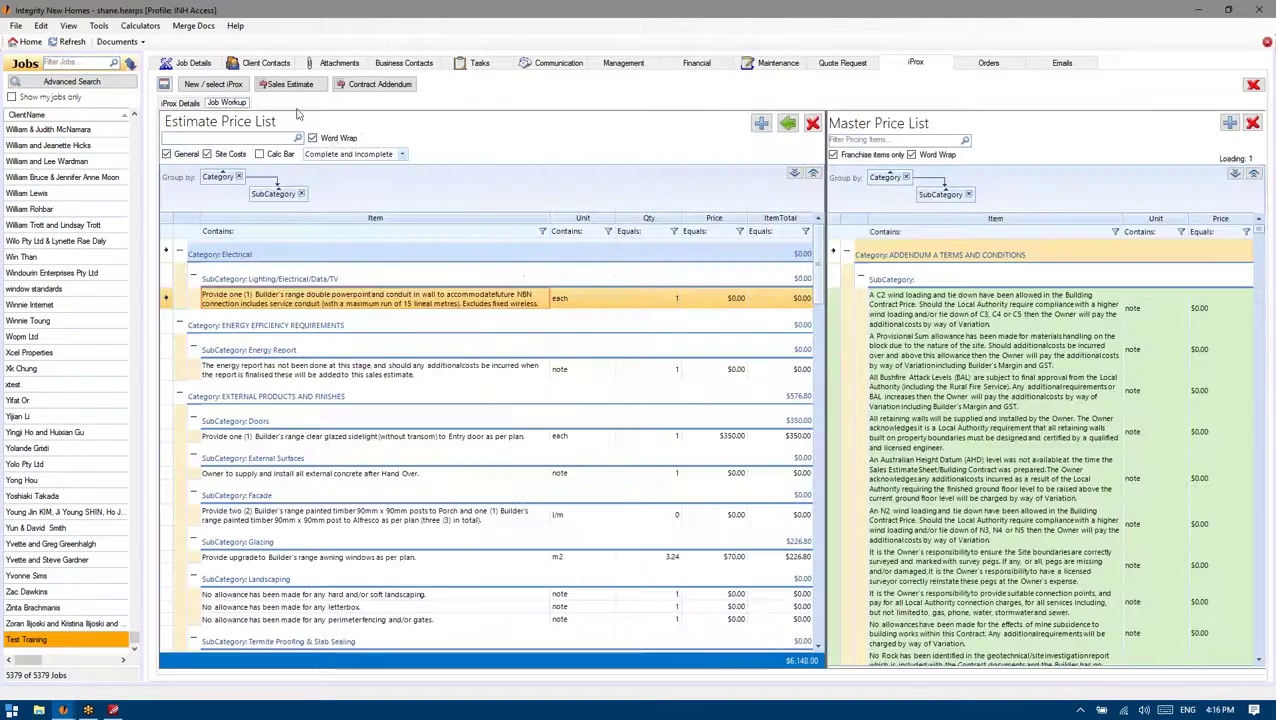
pyautogui.click(362, 155)
pyautogui.click(340, 191)
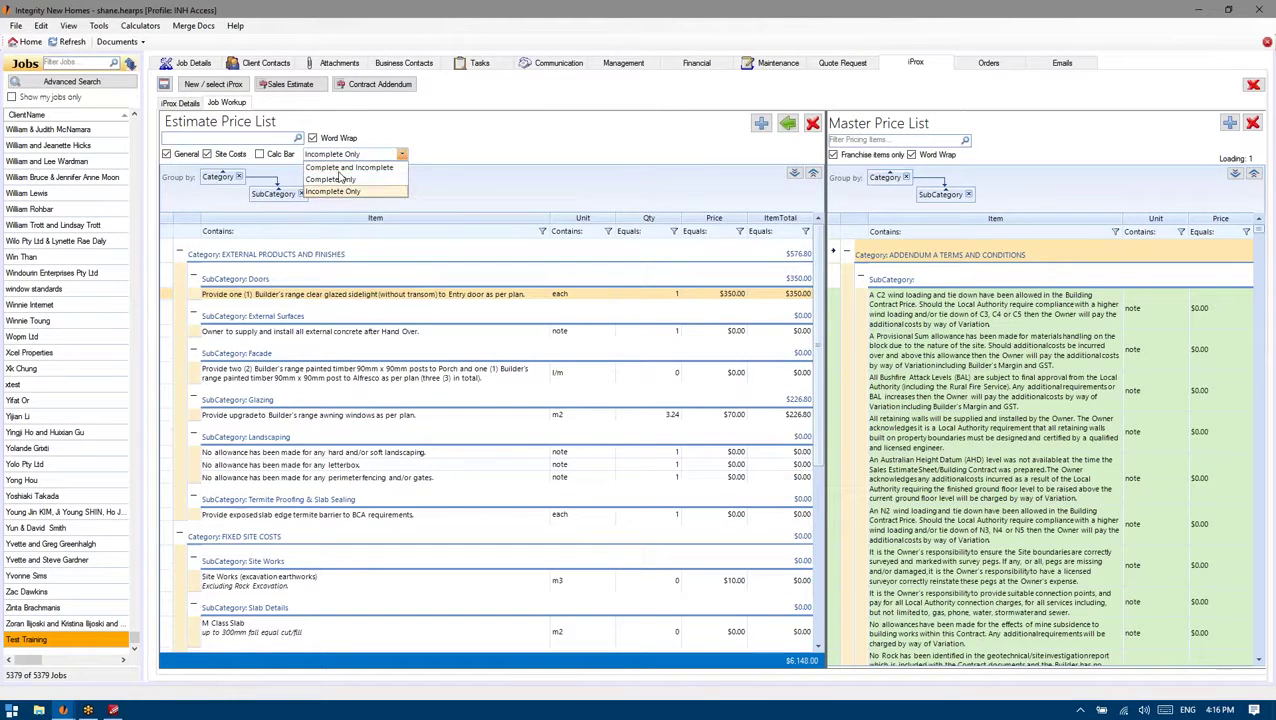
pyautogui.click(337, 180)
pyautogui.click(370, 155)
pyautogui.click(370, 166)
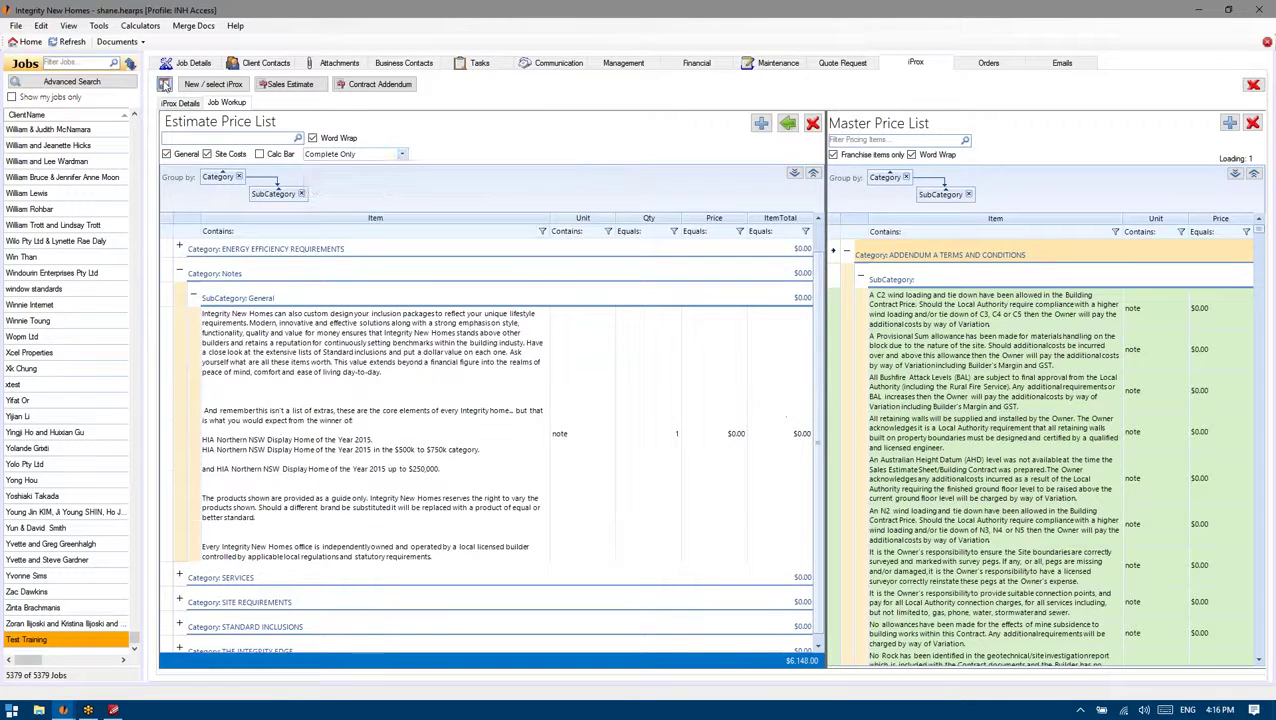
# Filter the estimate price list to Incomplete Only and mark the preliminary estimate note under Notes > General as complete
pyautogui.click(382, 156)
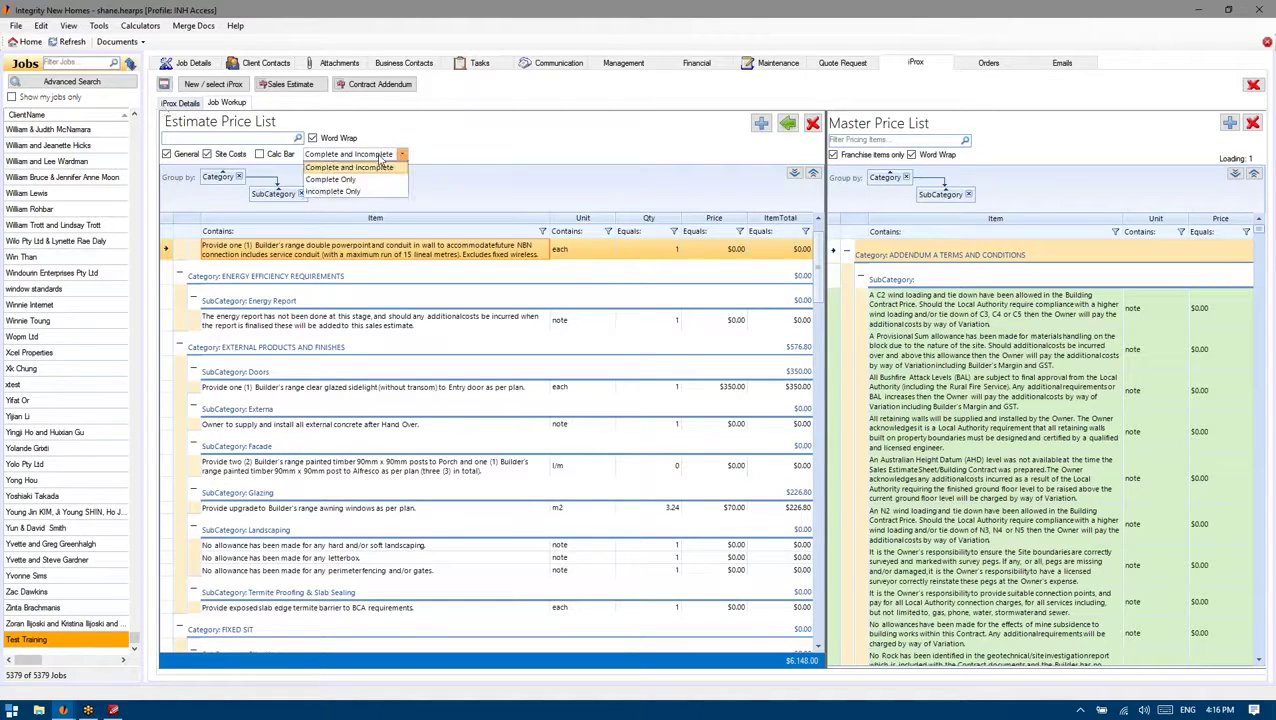
pyautogui.click(336, 191)
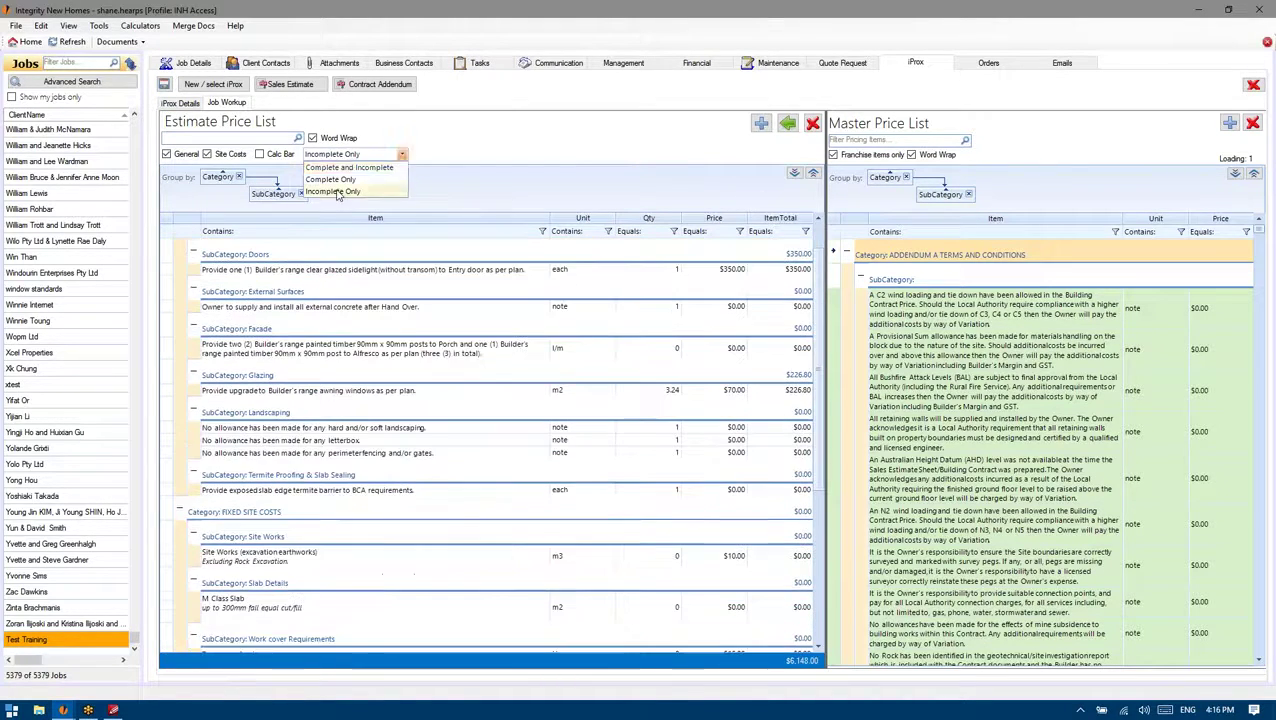
pyautogui.click(337, 355)
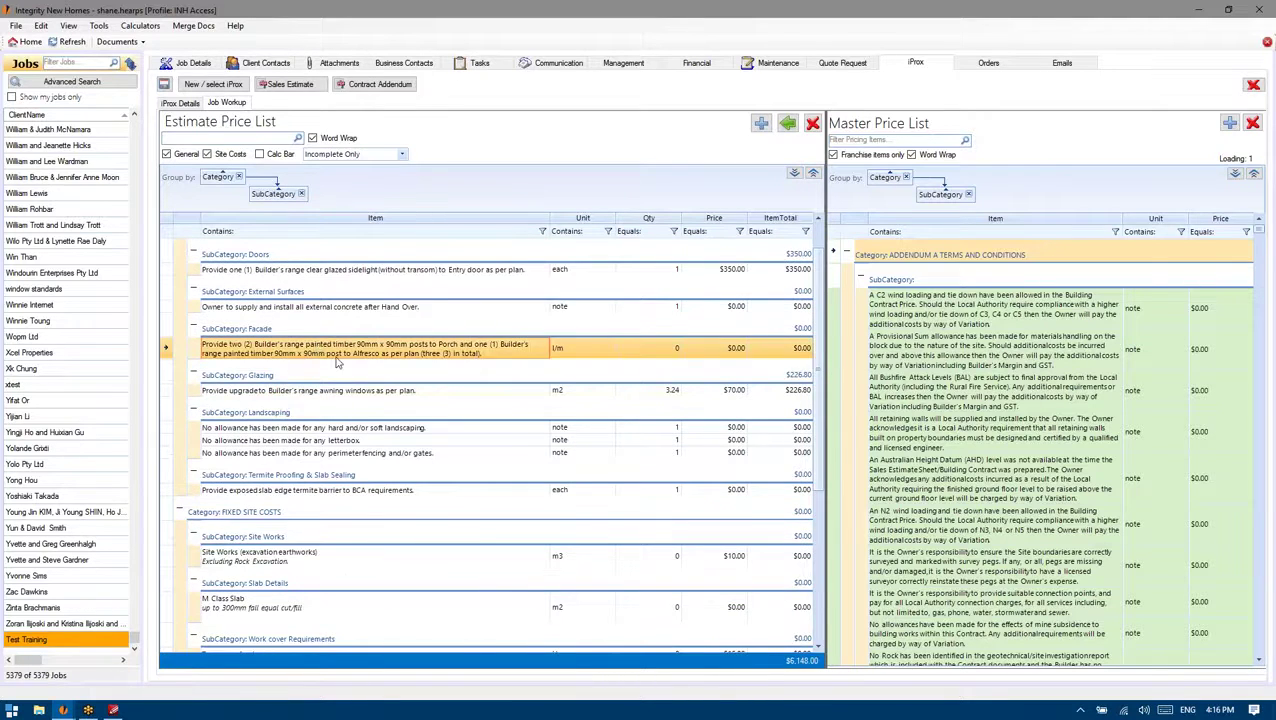
pyautogui.scroll(-5, 337, 363)
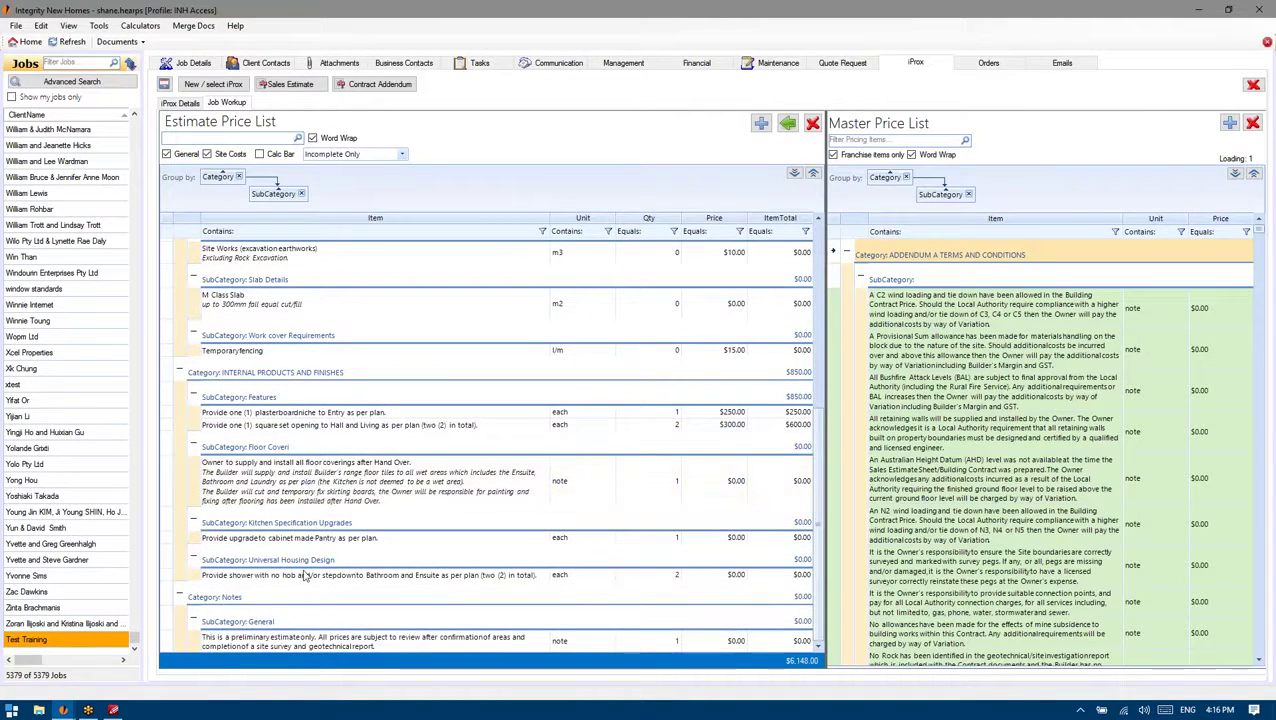
pyautogui.rightClick(257, 645)
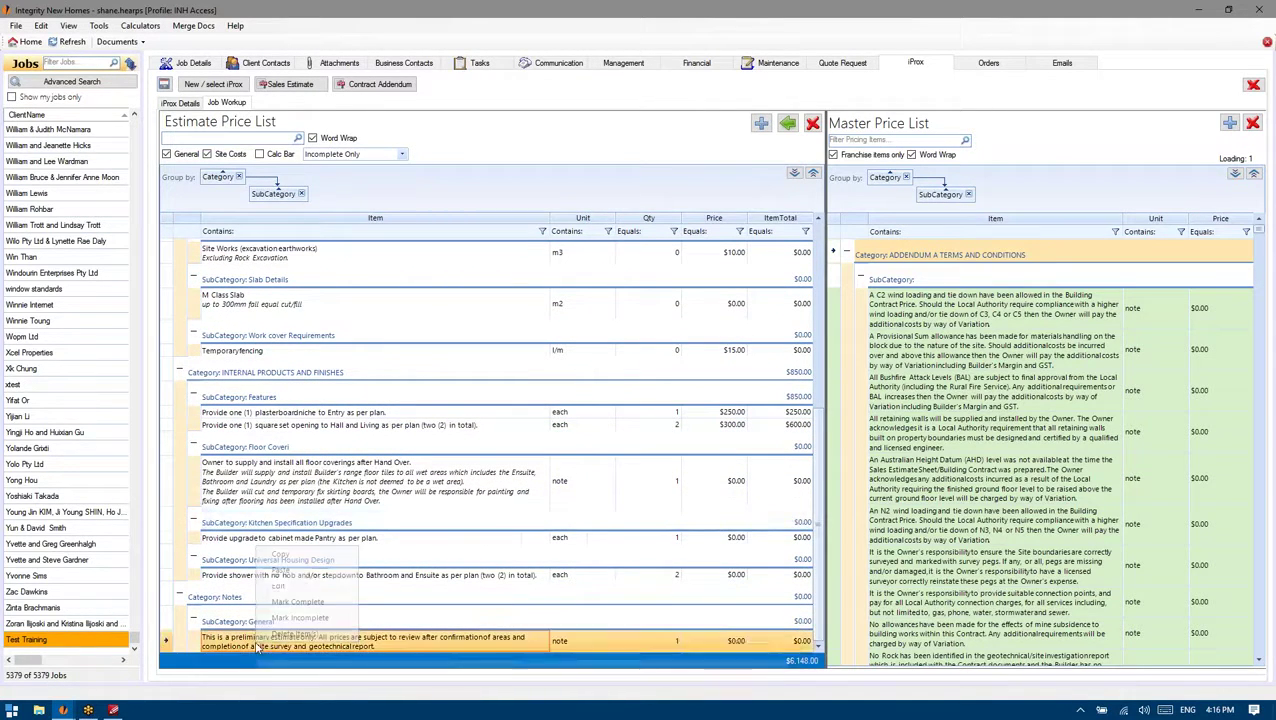
pyautogui.click(291, 603)
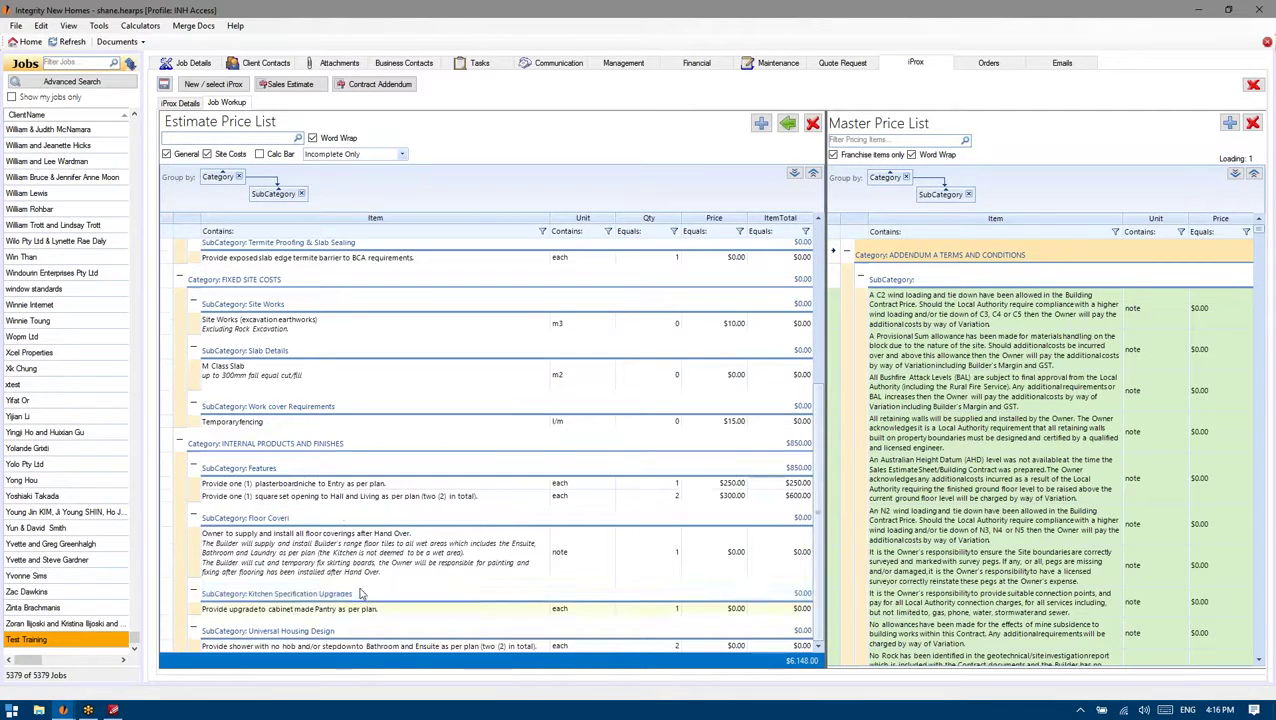
# Mark the three Landscaping notes on landscaping, letterbox and perimeter fencing as complete
pyautogui.scroll(5, 340, 450)
pyautogui.scroll(-3, 342, 436)
pyautogui.scroll(3, 320, 420)
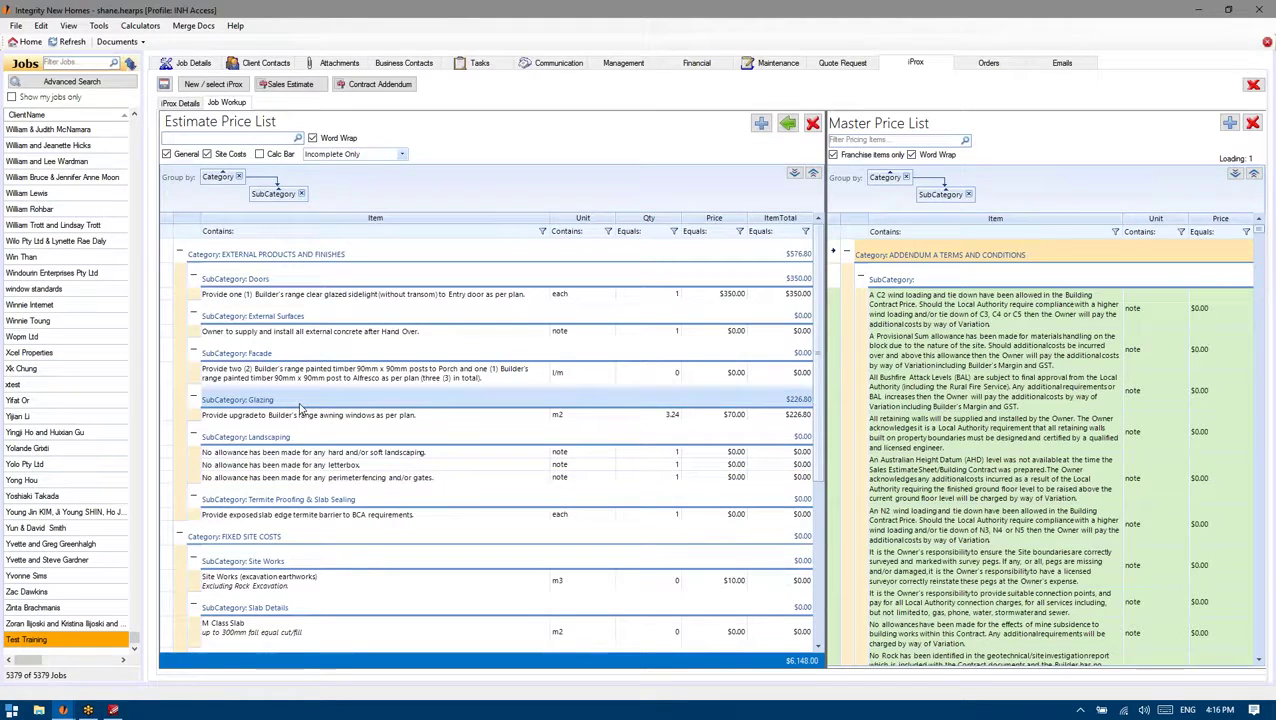
pyautogui.moveTo(118, 712)
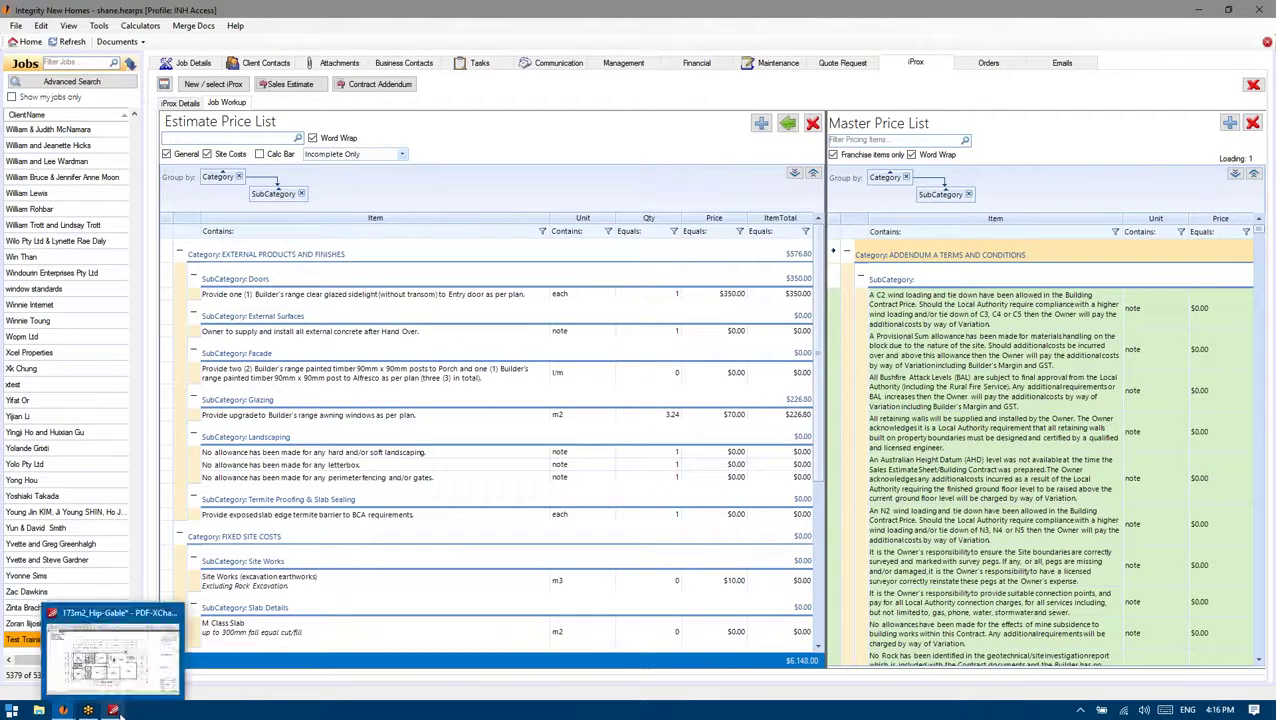
pyautogui.click(365, 477)
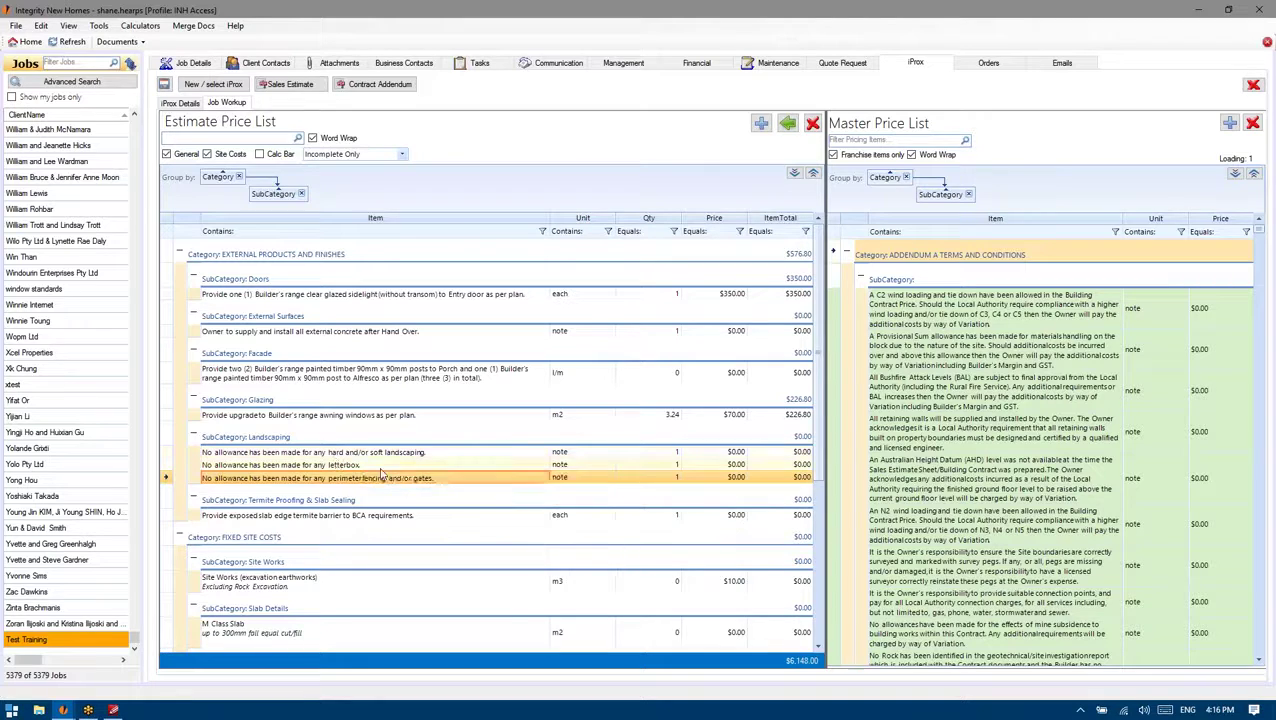
pyautogui.click(401, 455)
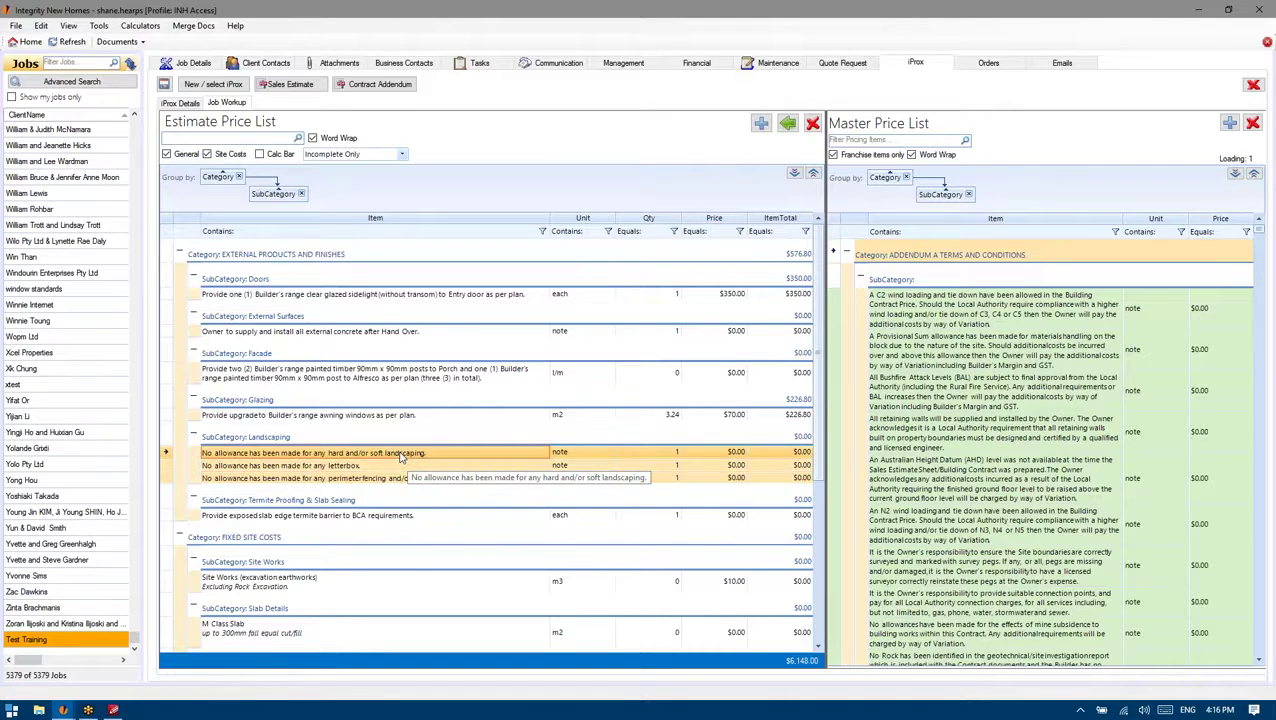
pyautogui.rightClick(338, 464)
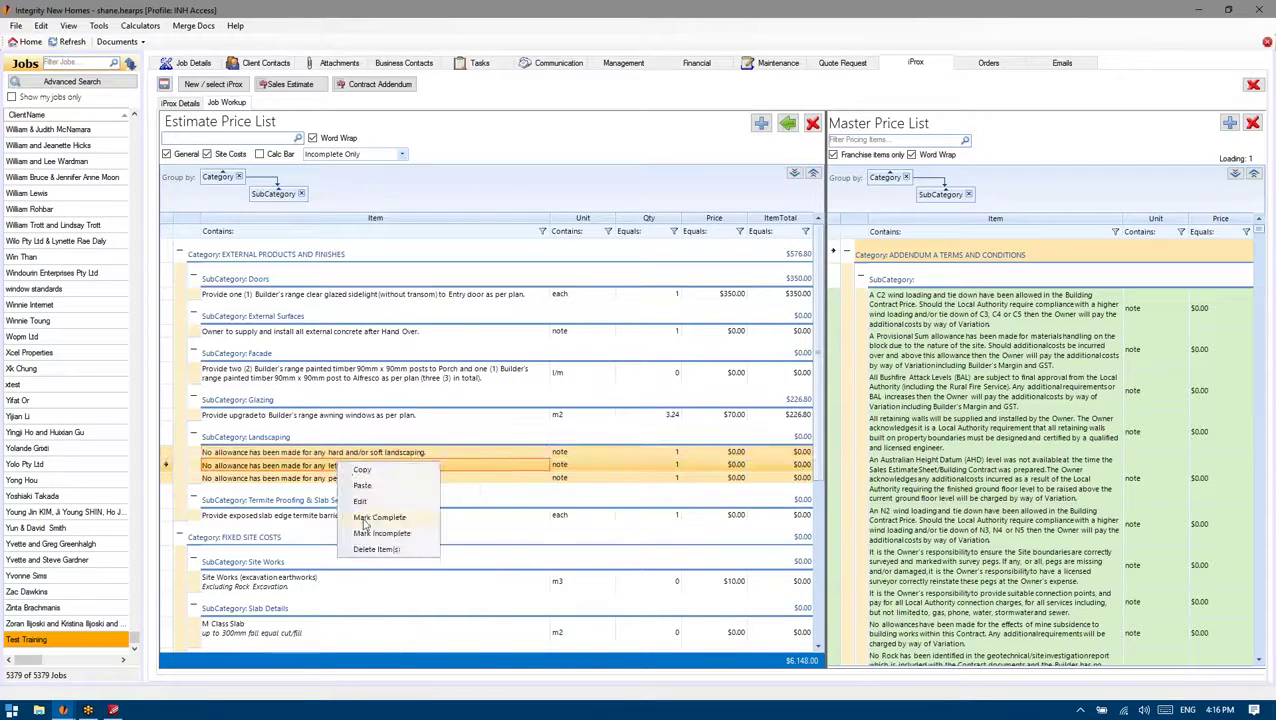
pyautogui.click(366, 522)
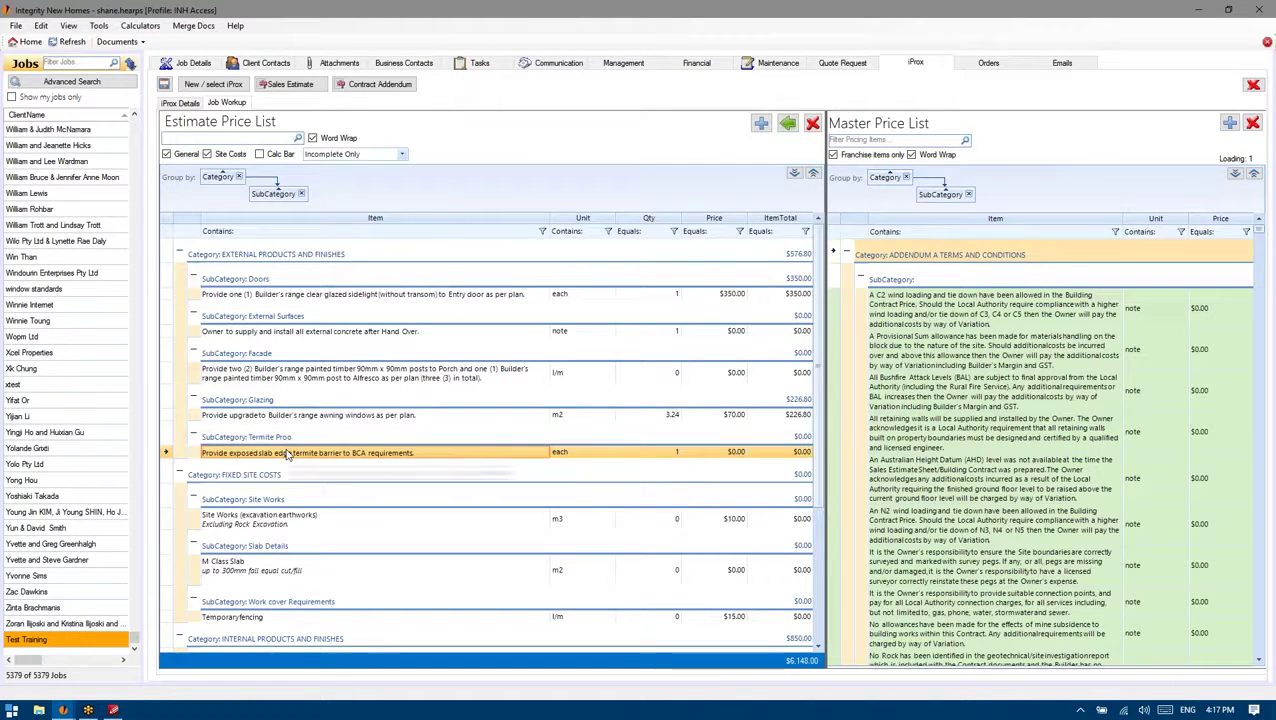
# Mark the exposed slab edge termite barrier item as complete
pyautogui.rightClick(366, 456)
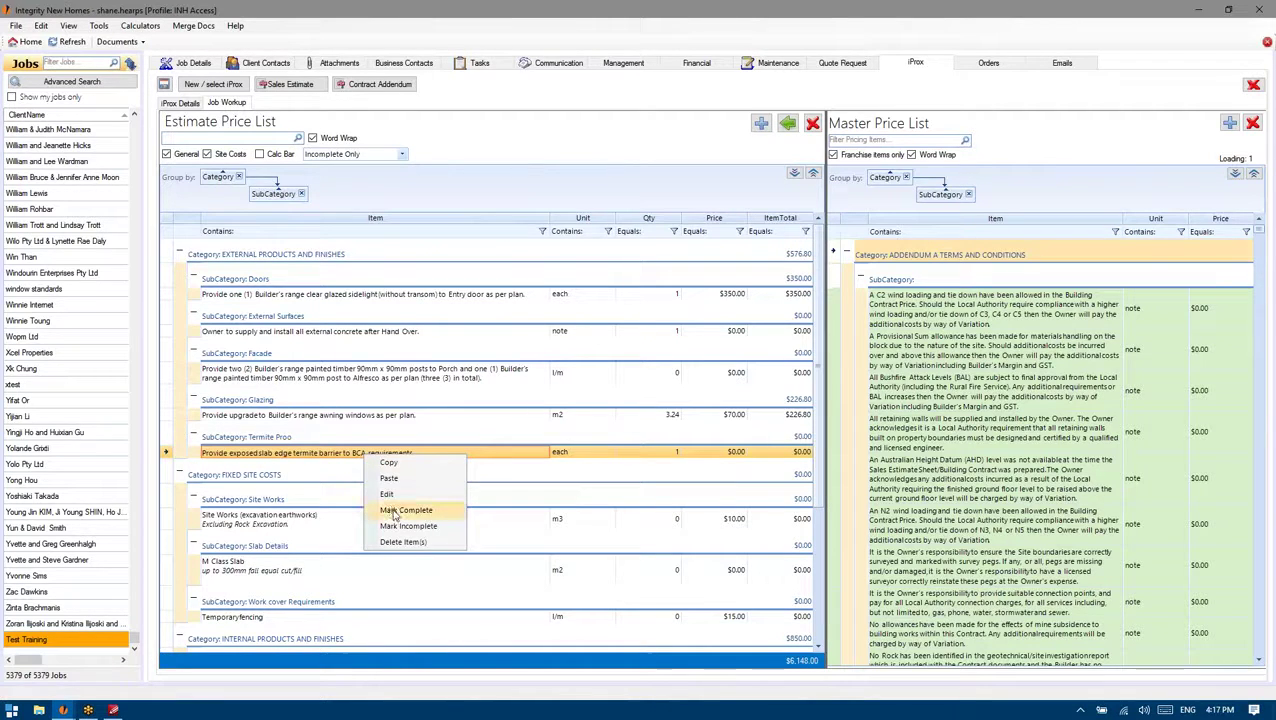
pyautogui.click(395, 511)
pyautogui.click(305, 484)
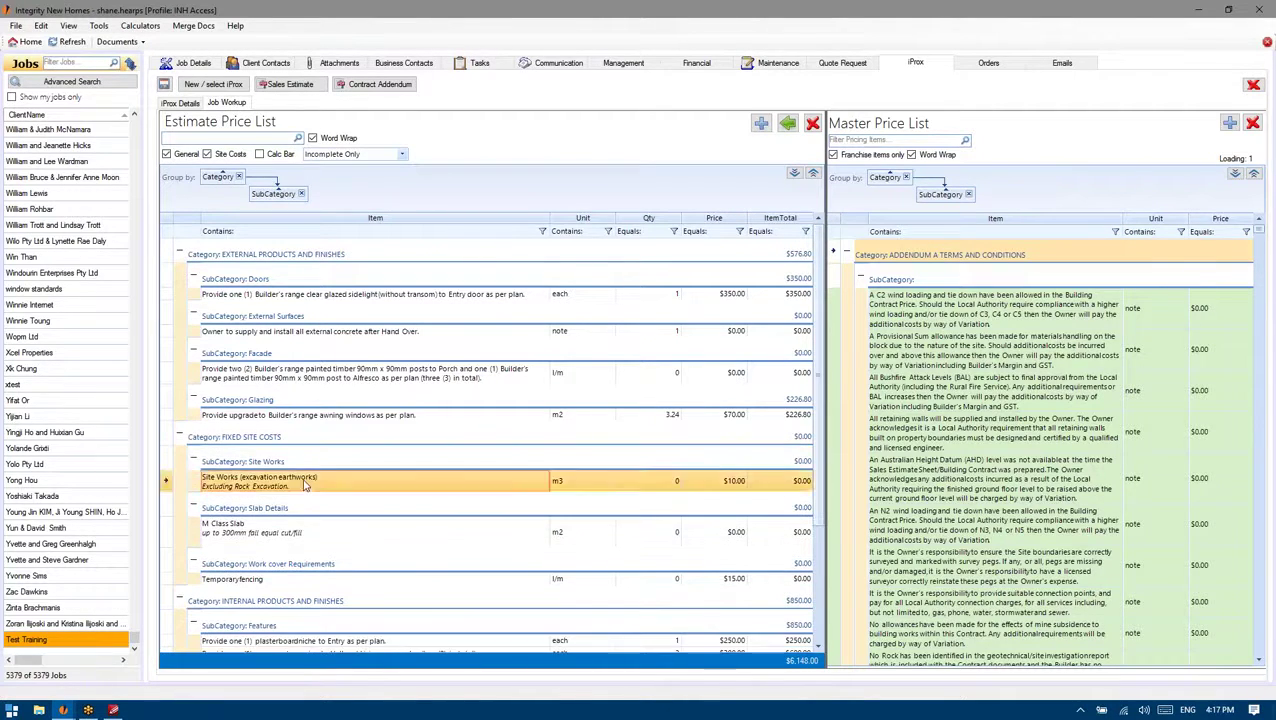
# Switch to PDF-XChange Editor to glance at the floor plan, and return to the remaining incomplete estimate items
pyautogui.click(113, 710)
pyautogui.scroll(1, 168, 682)
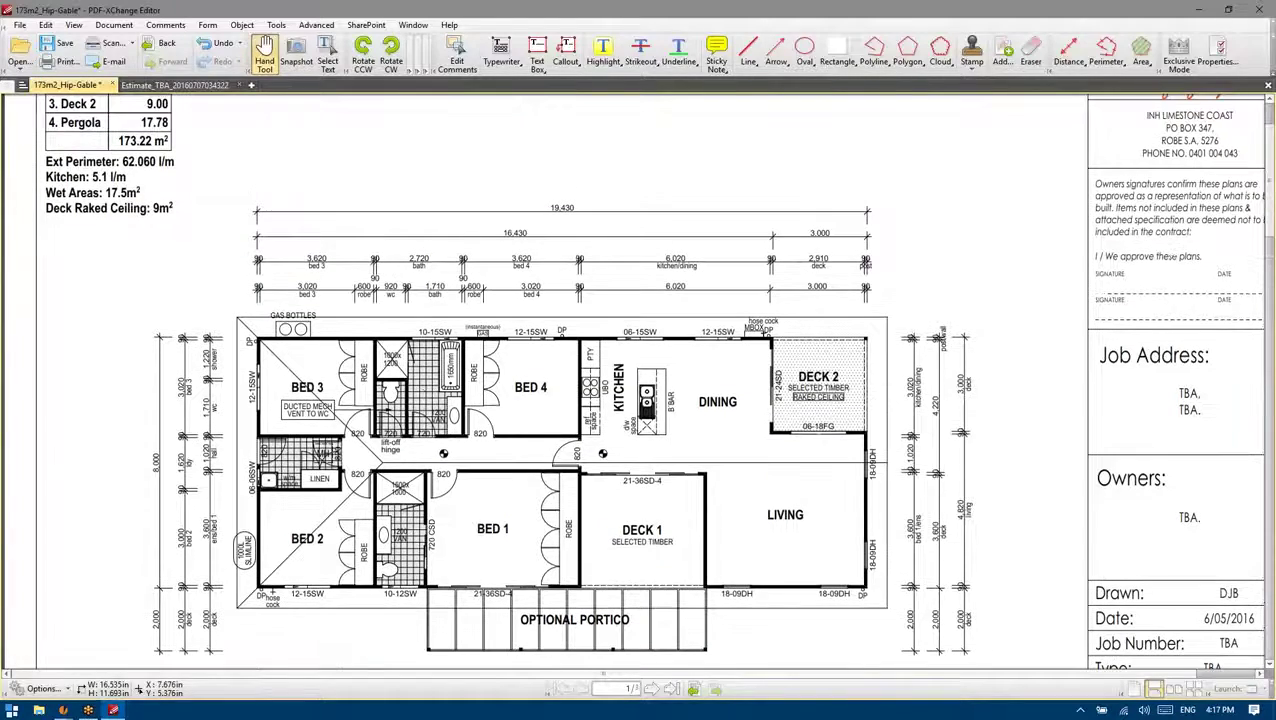
pyautogui.click(1196, 8)
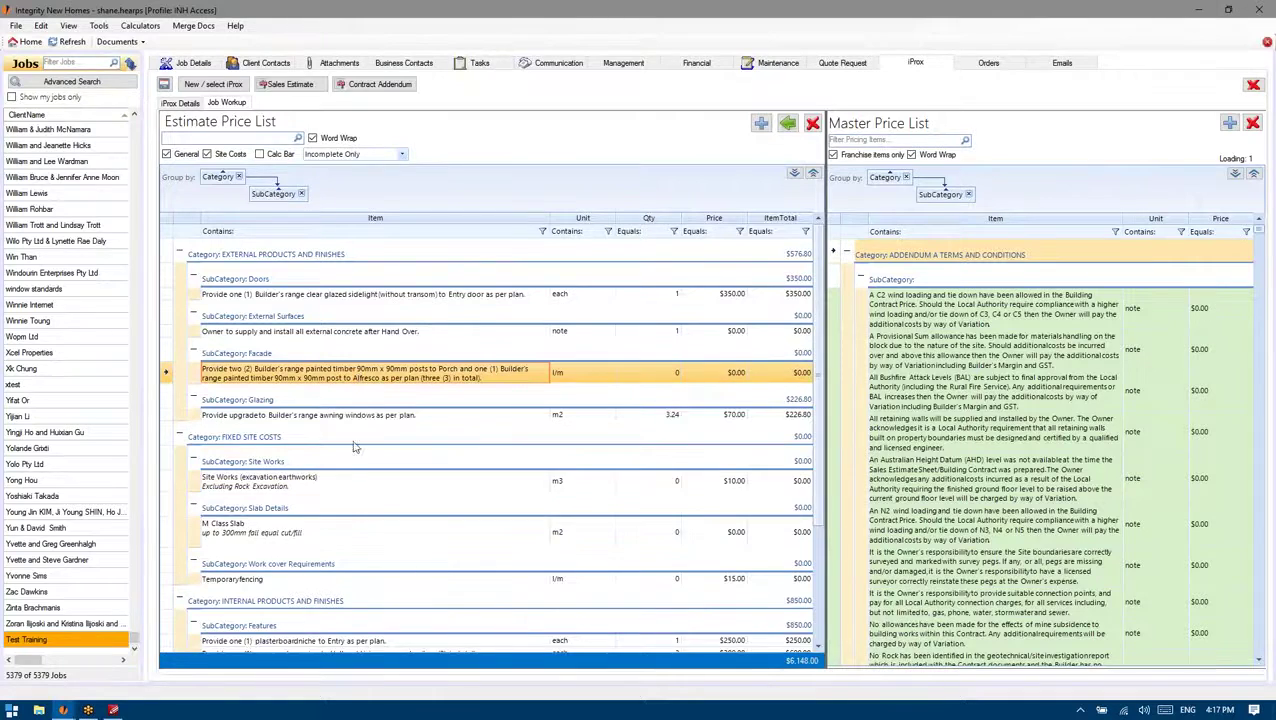
pyautogui.scroll(-3, 347, 507)
pyautogui.scroll(3, 343, 557)
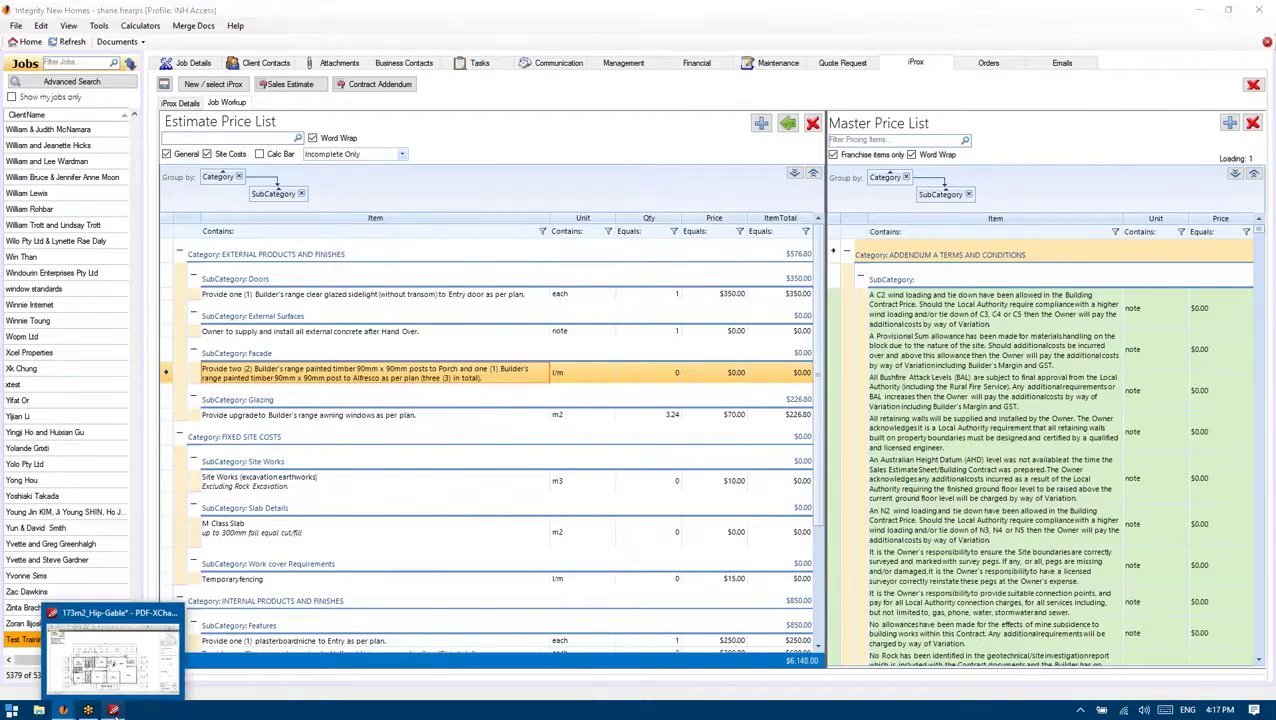
# Switch to PDF-XChange Editor and examine the 173m2_Hip-Gable floor plan and front elevation against the estimate items
pyautogui.click(118, 709)
pyautogui.moveTo(363, 376); pyautogui.dragTo(359, 408)
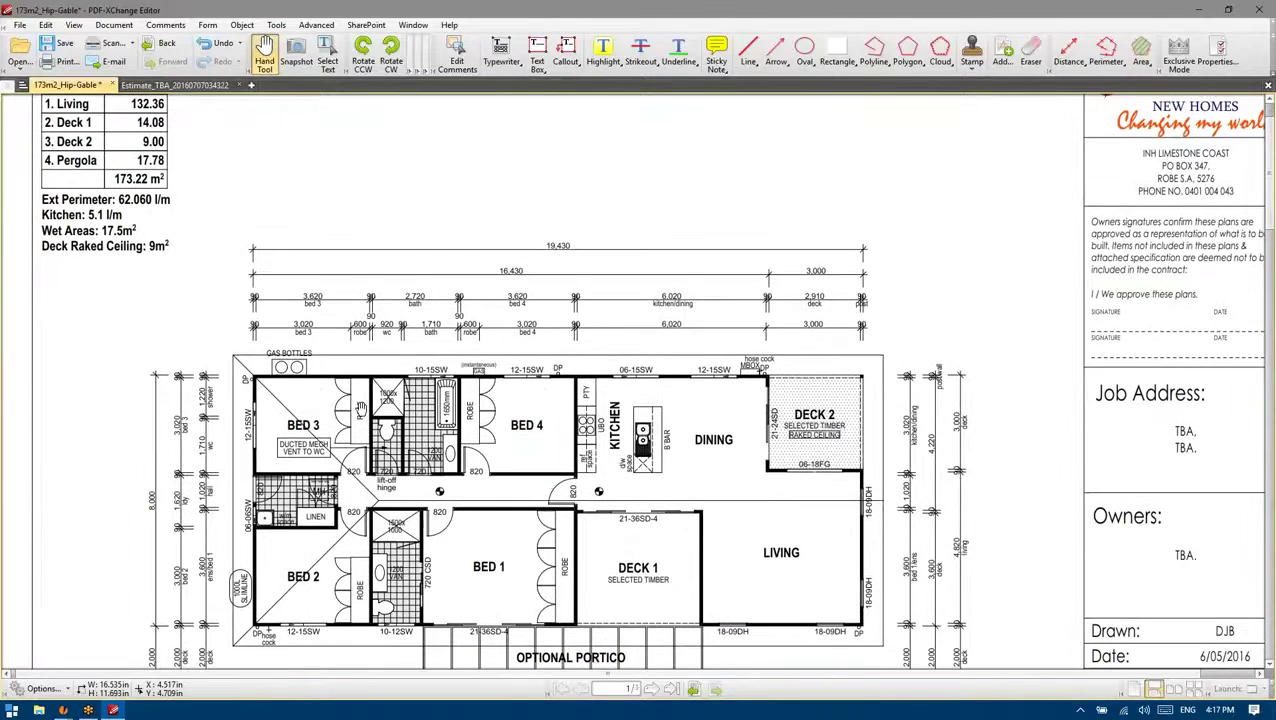
pyautogui.scroll(-1, 582, 434)
pyautogui.scroll(2, 592, 607)
pyautogui.scroll(-4, 684, 626)
pyautogui.scroll(2, 736, 527)
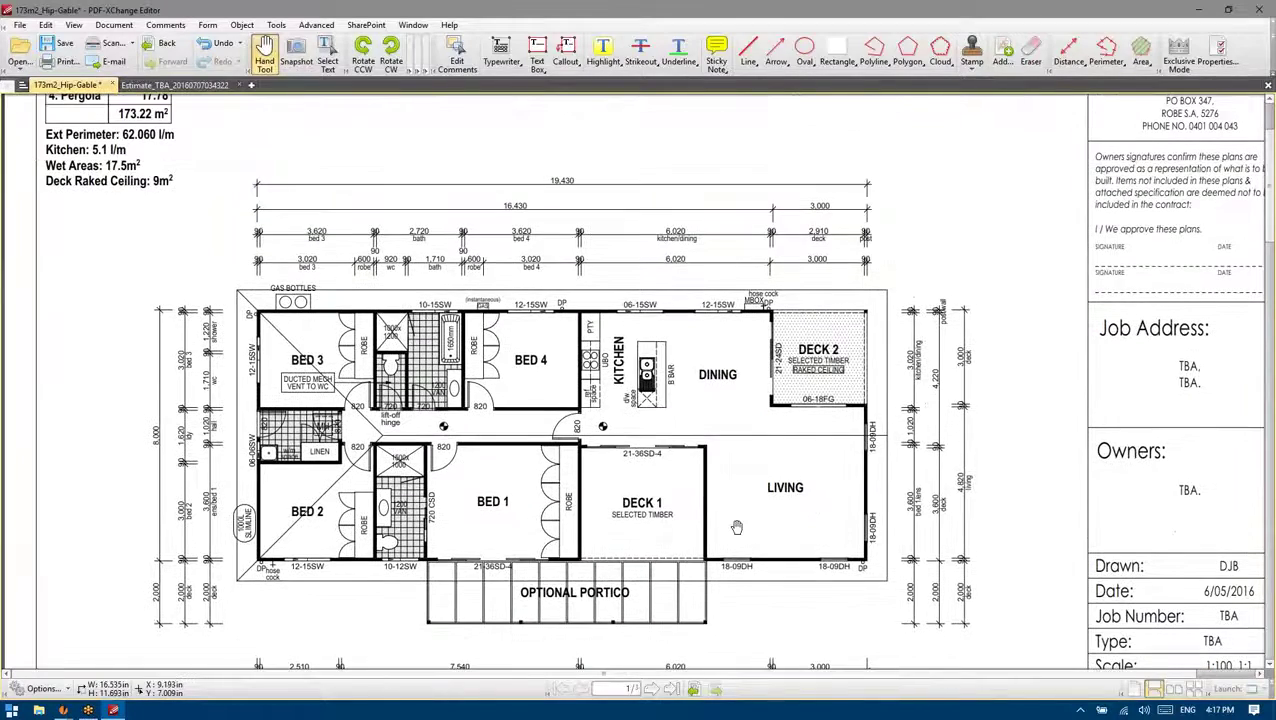
pyautogui.scroll(-10, 596, 402)
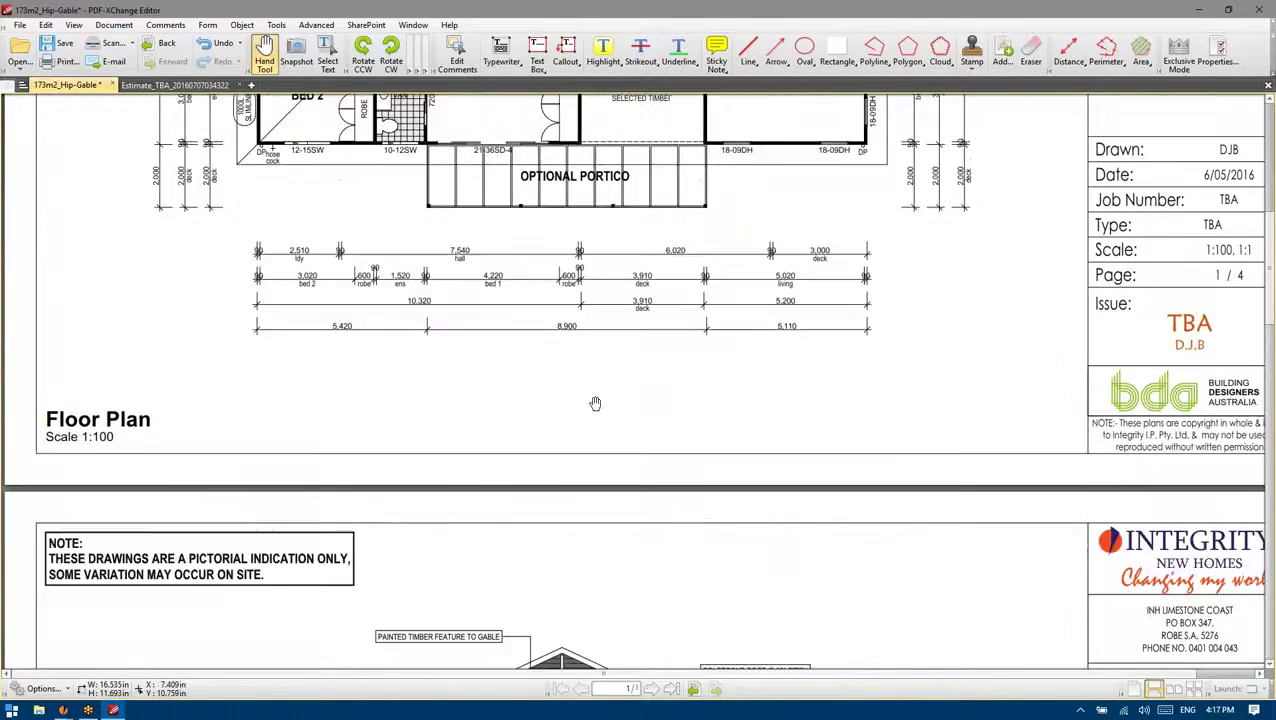
pyautogui.scroll(-3, 596, 402)
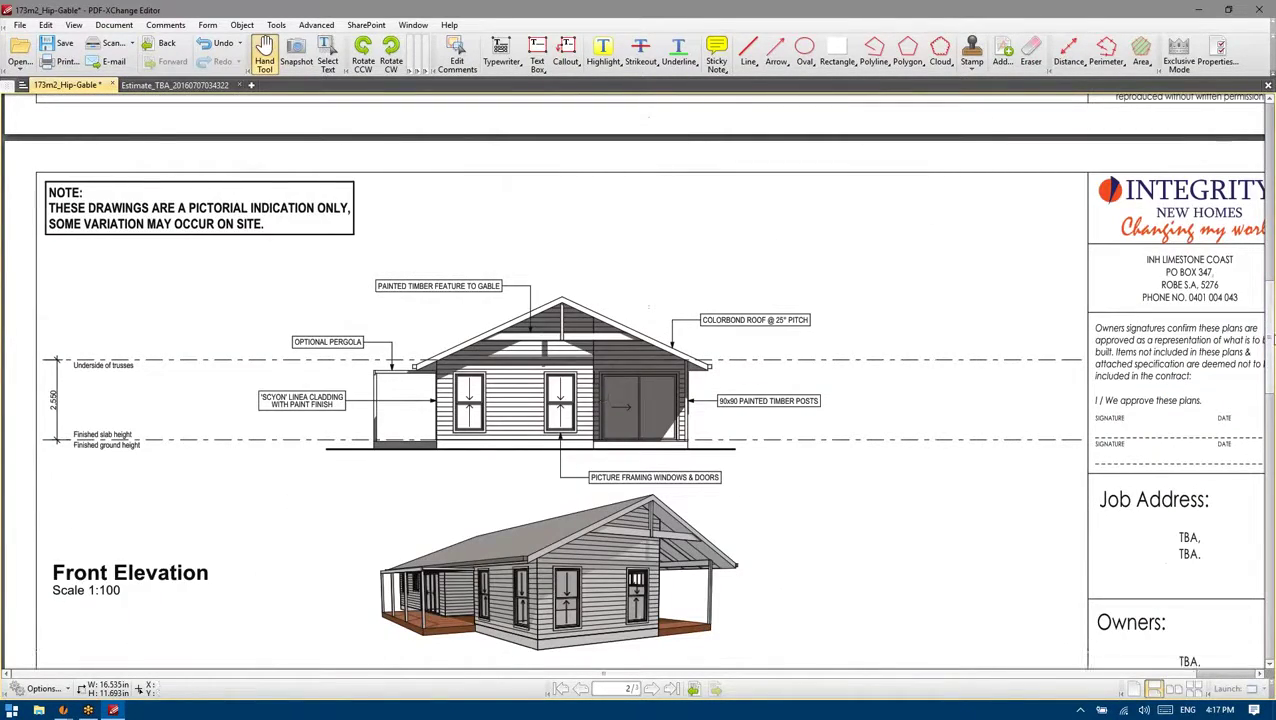
pyautogui.moveTo(1270, 343); pyautogui.dragTo(1245, 190)
pyautogui.moveTo(747, 274); pyautogui.dragTo(735, 314)
pyautogui.moveTo(667, 396); pyautogui.dragTo(662, 254)
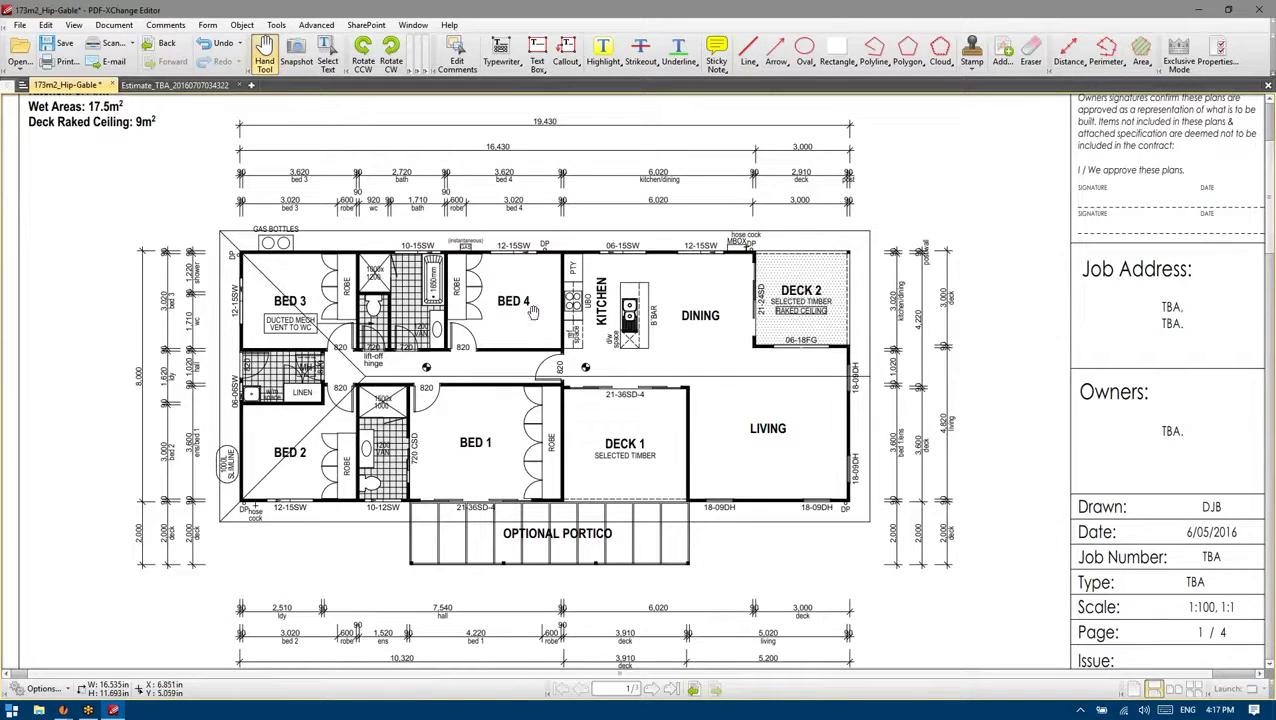
pyautogui.moveTo(735, 487); pyautogui.dragTo(735, 494)
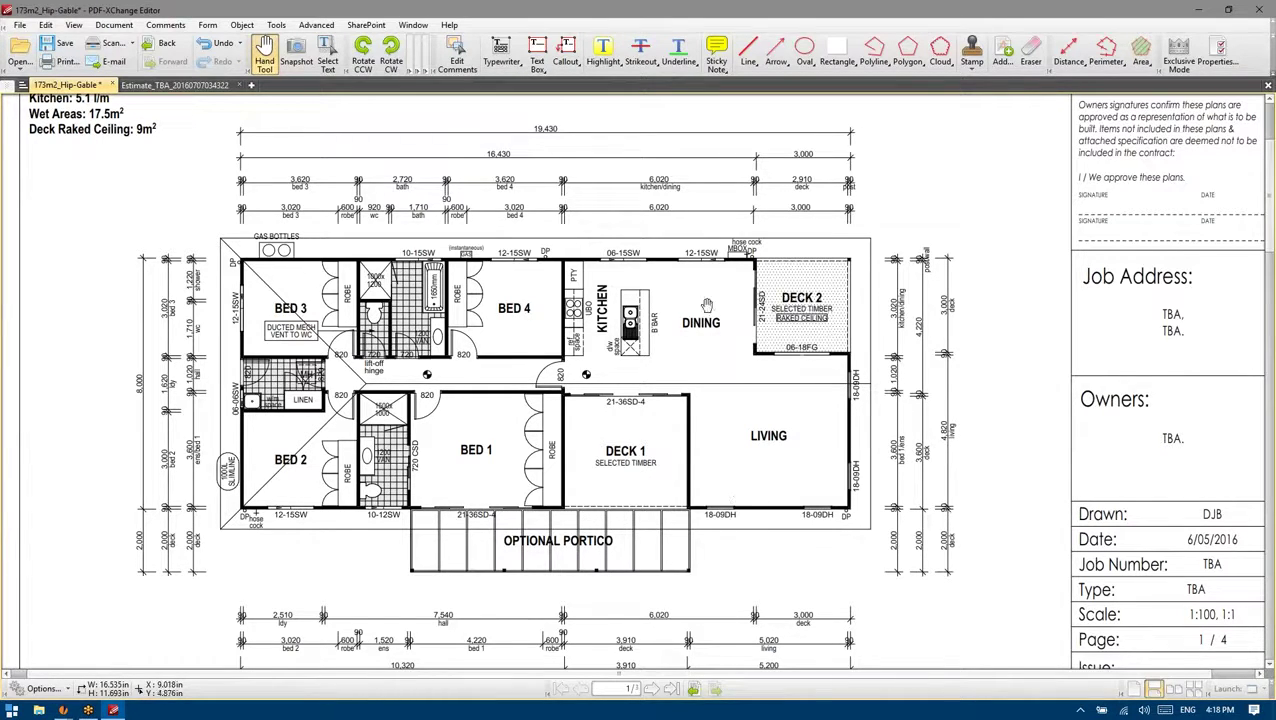
pyautogui.moveTo(628, 334); pyautogui.dragTo(629, 335)
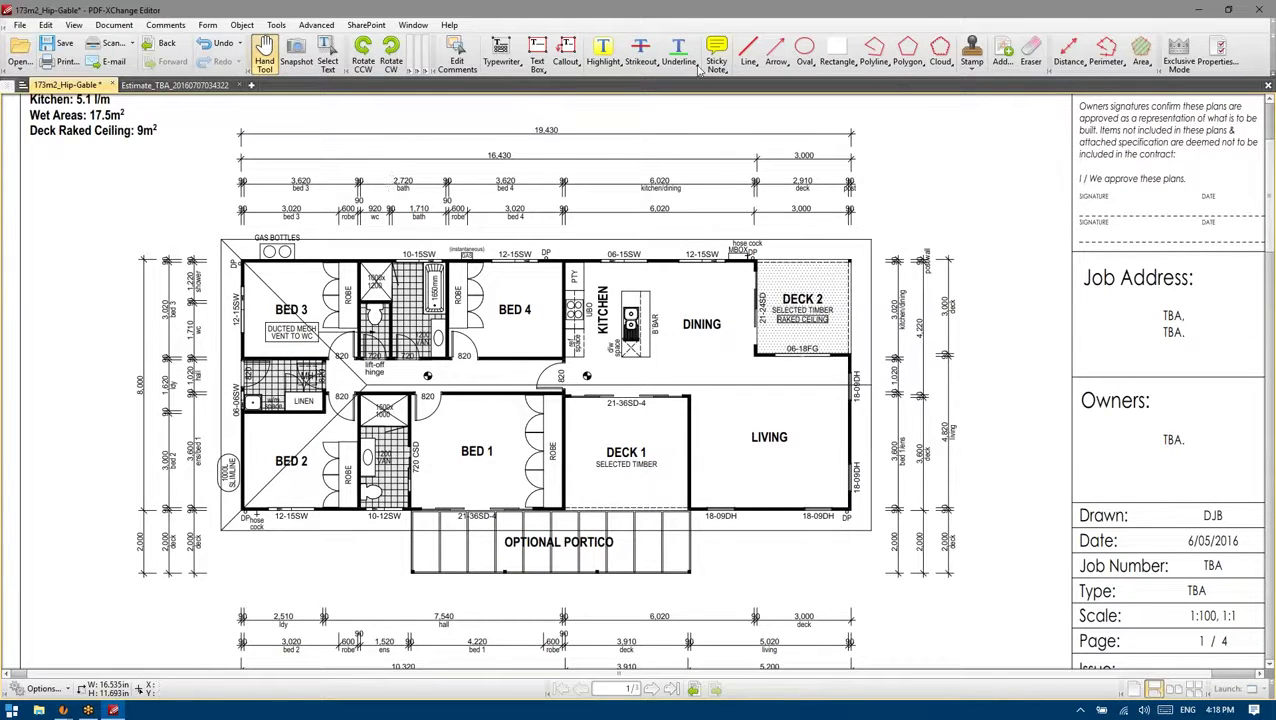
# Highlight the OPTIONAL PORTICO label on the floor plan in yellow
pyautogui.click(748, 50)
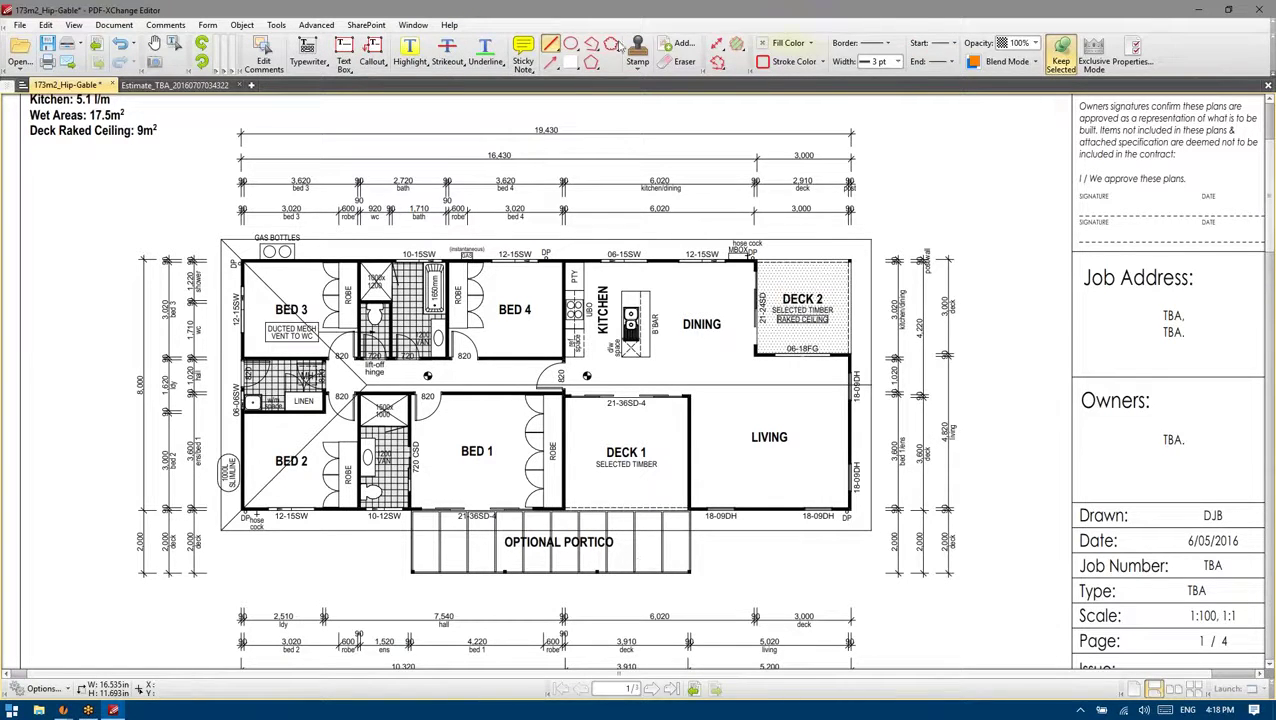
pyautogui.click(410, 50)
pyautogui.moveTo(611, 541); pyautogui.dragTo(502, 541)
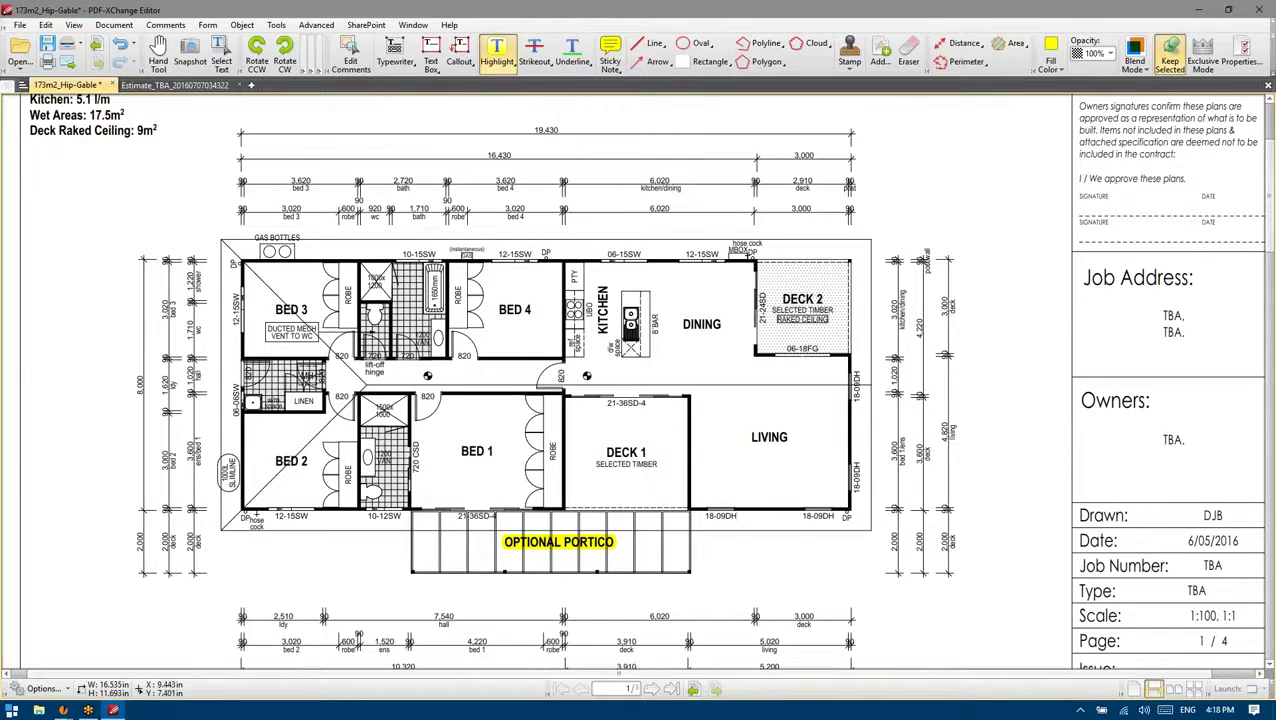
# Highlight the four 18-09DH window labels around the Living room in yellow
pyautogui.keyDown('ctrl'); pyautogui.scroll(3, 742, 511); pyautogui.keyUp('ctrl')
pyautogui.moveTo(740, 527); pyautogui.dragTo(652, 527)
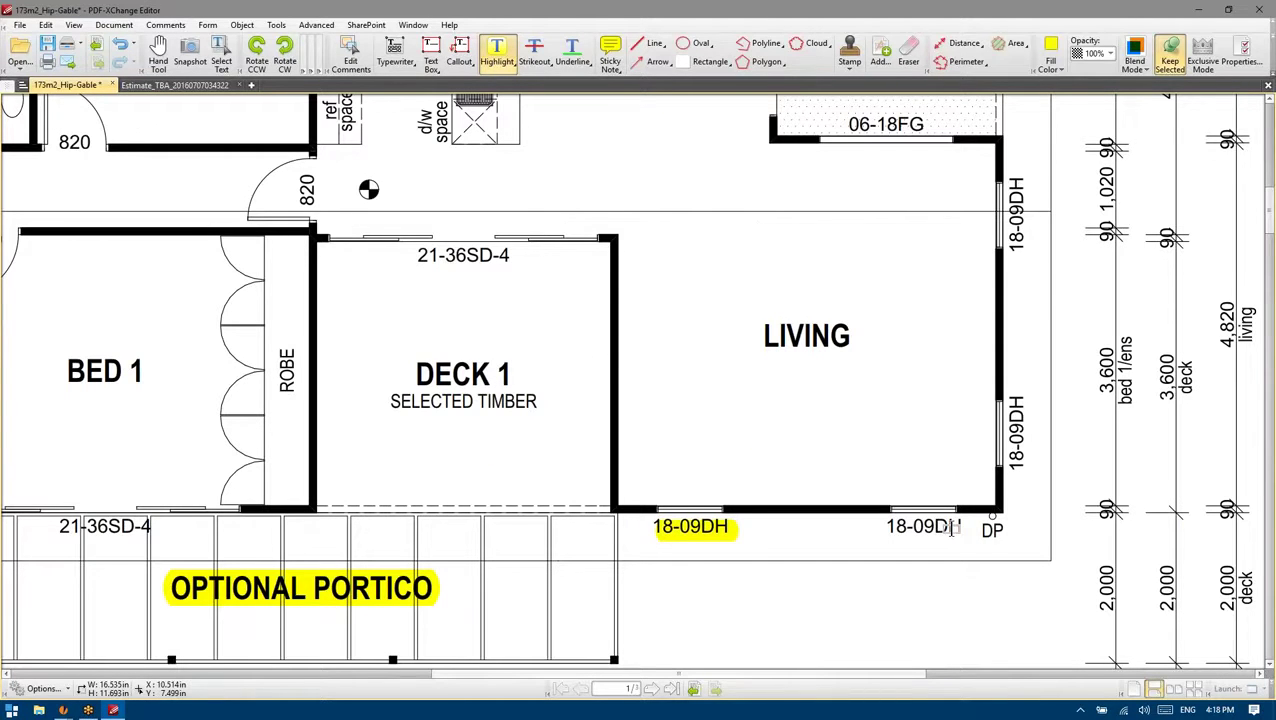
pyautogui.moveTo(935, 530); pyautogui.dragTo(866, 527)
pyautogui.moveTo(1016, 394); pyautogui.dragTo(1016, 476)
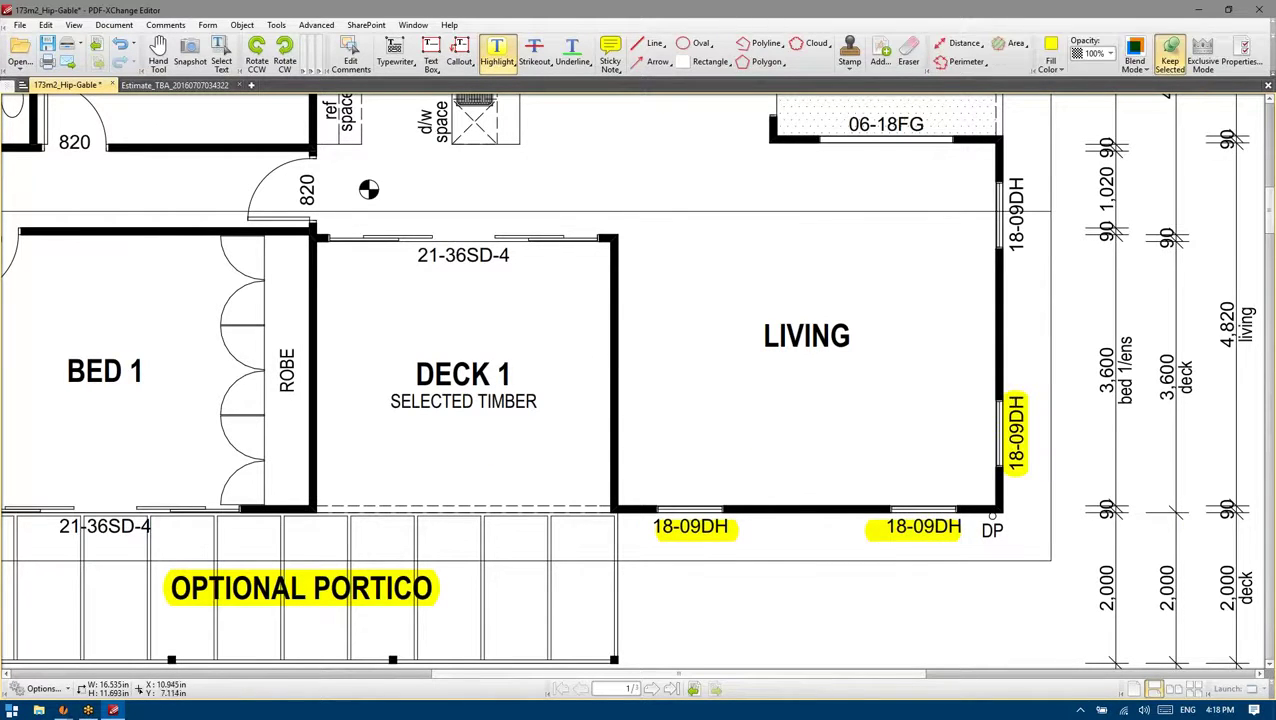
pyautogui.moveTo(1020, 170); pyautogui.dragTo(1018, 245)
pyautogui.keyDown('ctrl'); pyautogui.scroll(-3, 954, 333); pyautogui.keyUp('ctrl')
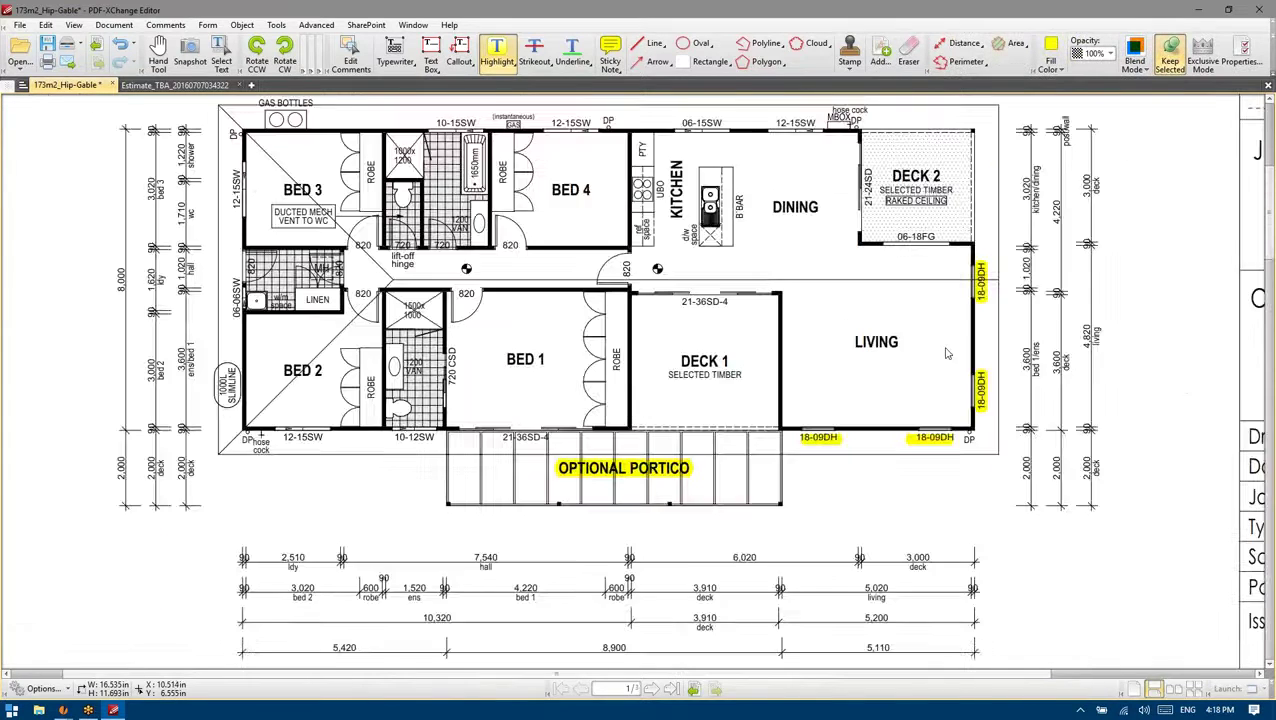
# Highlight the SELECTED TIMBER and RAKED CEILING labels under DECK 2 in yellow
pyautogui.scroll(1, 790, 330)
pyautogui.keyDown('ctrl'); pyautogui.scroll(3, 790, 330); pyautogui.keyUp('ctrl')
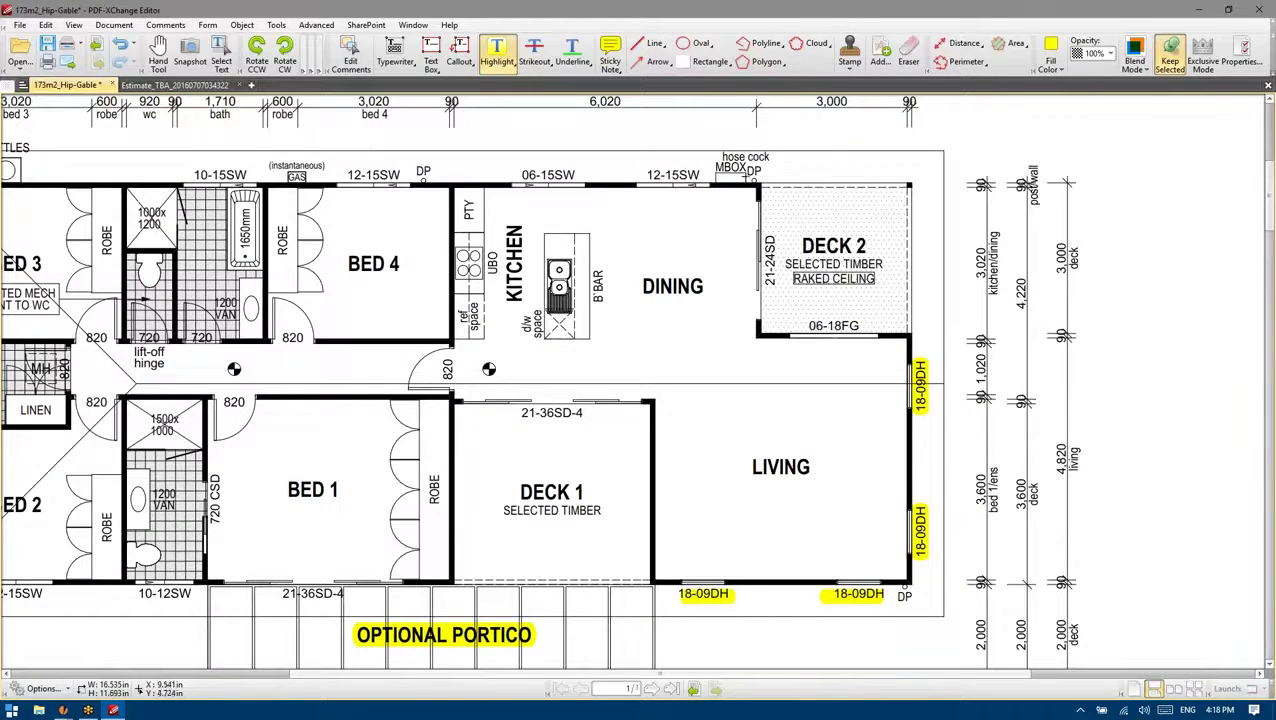
pyautogui.keyDown('ctrl'); pyautogui.scroll(2, 765, 260); pyautogui.keyUp('ctrl')
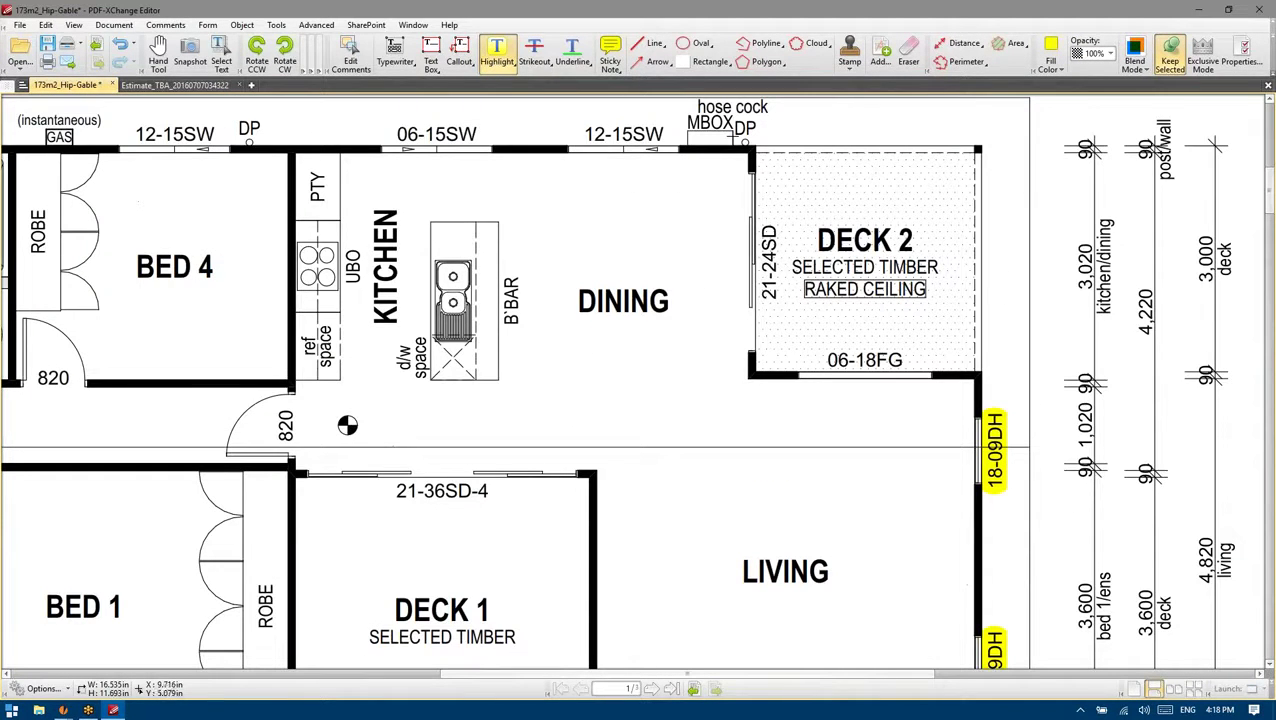
pyautogui.moveTo(926, 289); pyautogui.dragTo(801, 289)
pyautogui.moveTo(940, 267); pyautogui.dragTo(788, 267)
pyautogui.keyDown('ctrl'); pyautogui.scroll(-3, 828, 348); pyautogui.keyUp('ctrl')
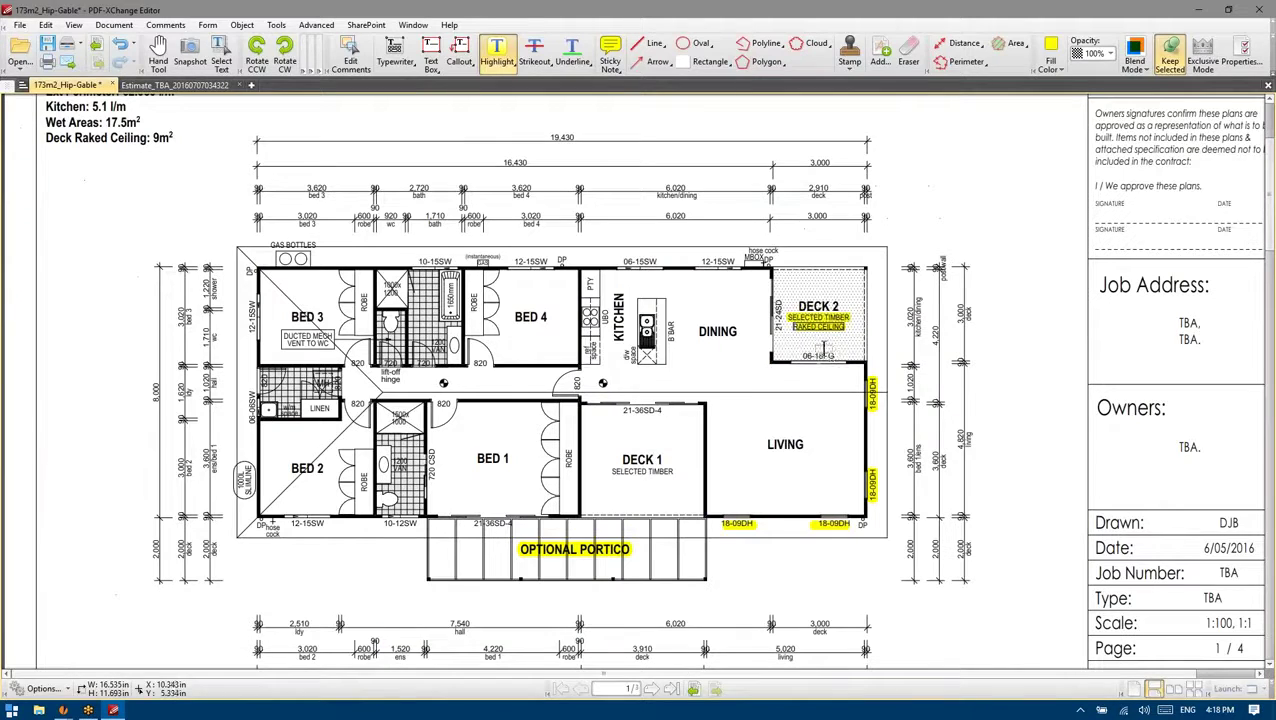
# Switch to Integrity New Homes, check the covered deck area inputs in the iProx details, and return to the floor plan in PDF-XChange Editor
pyautogui.click(1199, 9)
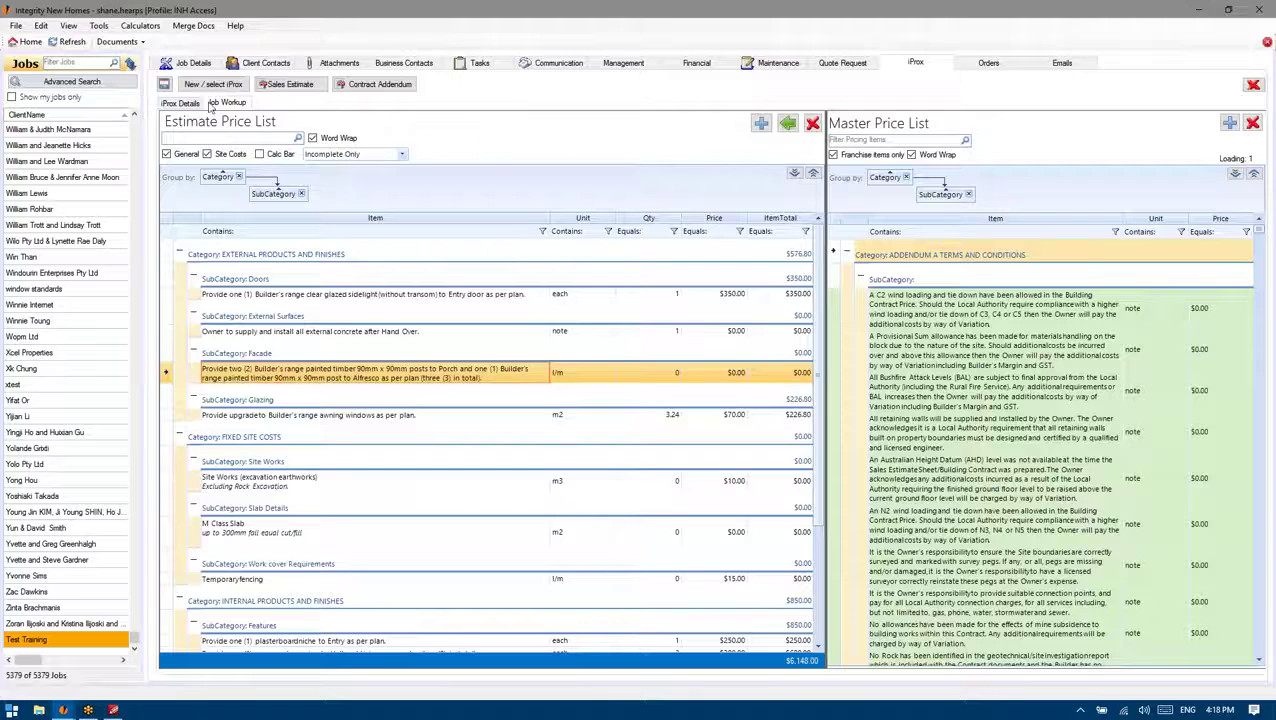
pyautogui.click(181, 103)
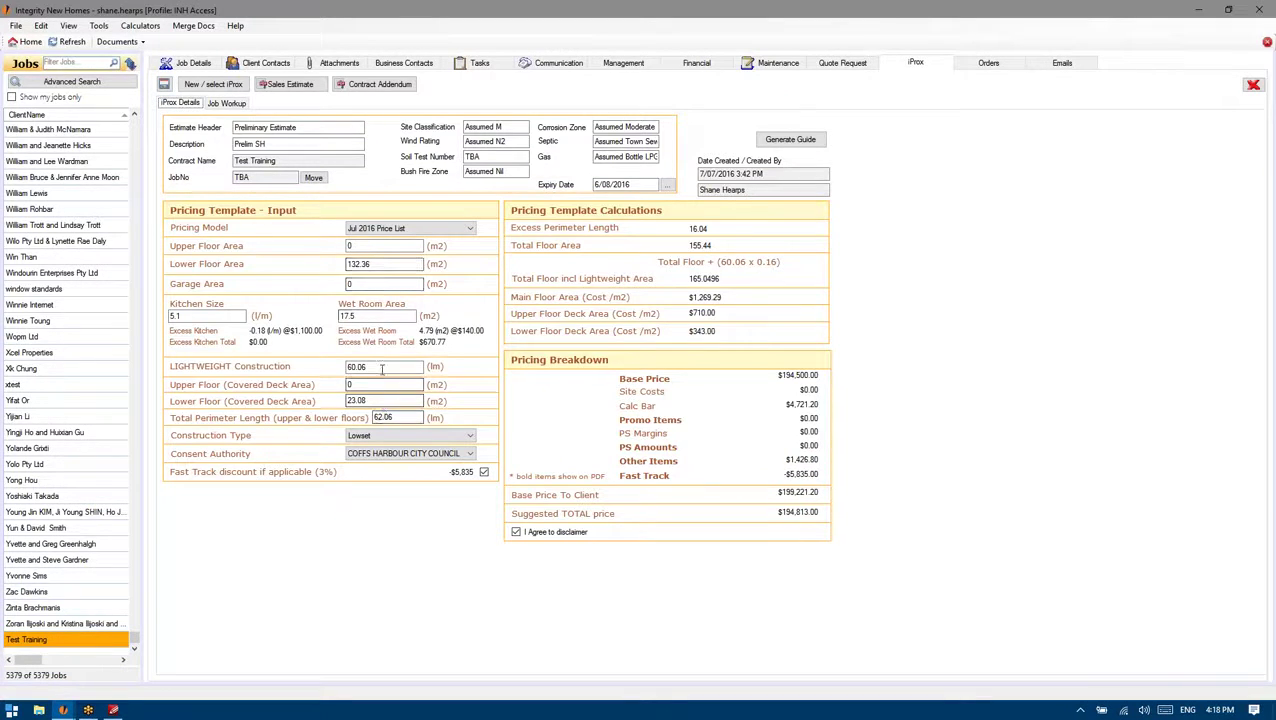
pyautogui.click(393, 399)
pyautogui.click(385, 385)
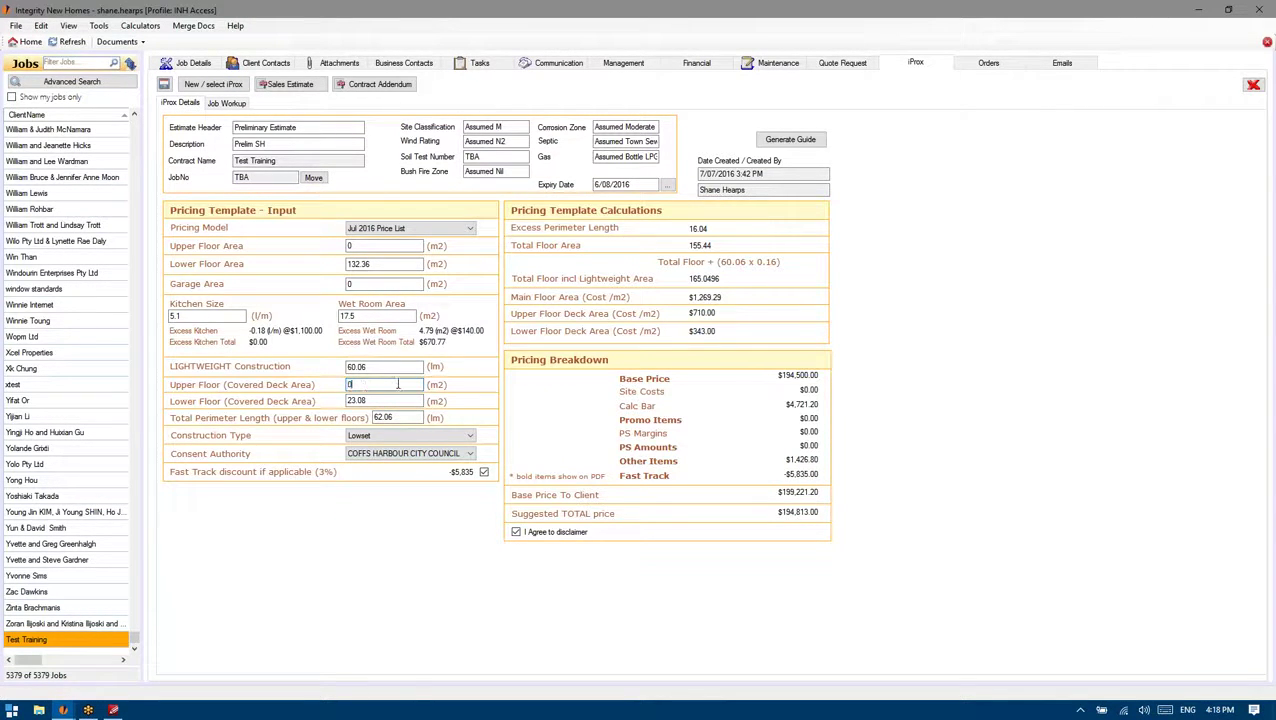
pyautogui.click(113, 709)
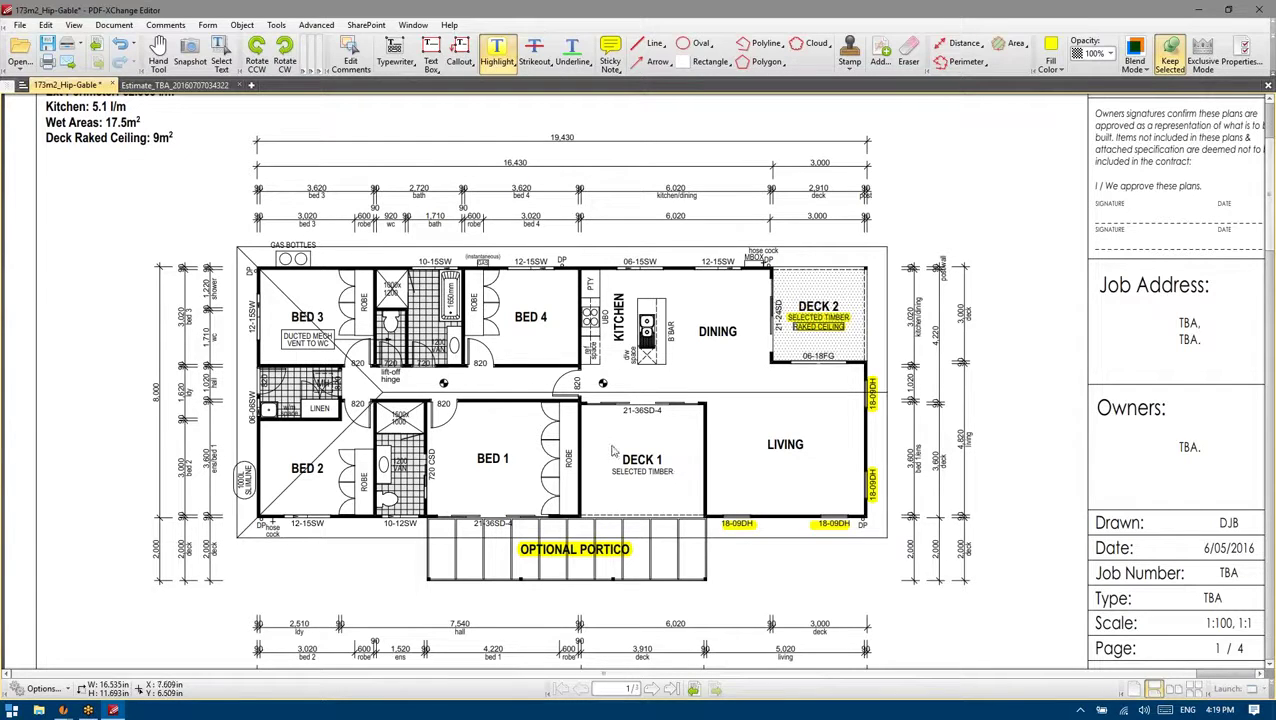
# Highlight the SELECTED TIMBER label under DECK 1 in yellow
pyautogui.scroll(3, 632, 467)
pyautogui.moveTo(737, 482); pyautogui.dragTo(580, 480)
pyautogui.scroll(-3, 505, 505)
# Highlight the two 21-36SD-4 sliding door labels at Deck 1 and Bed 1 in yellow
pyautogui.scroll(4, 575, 405)
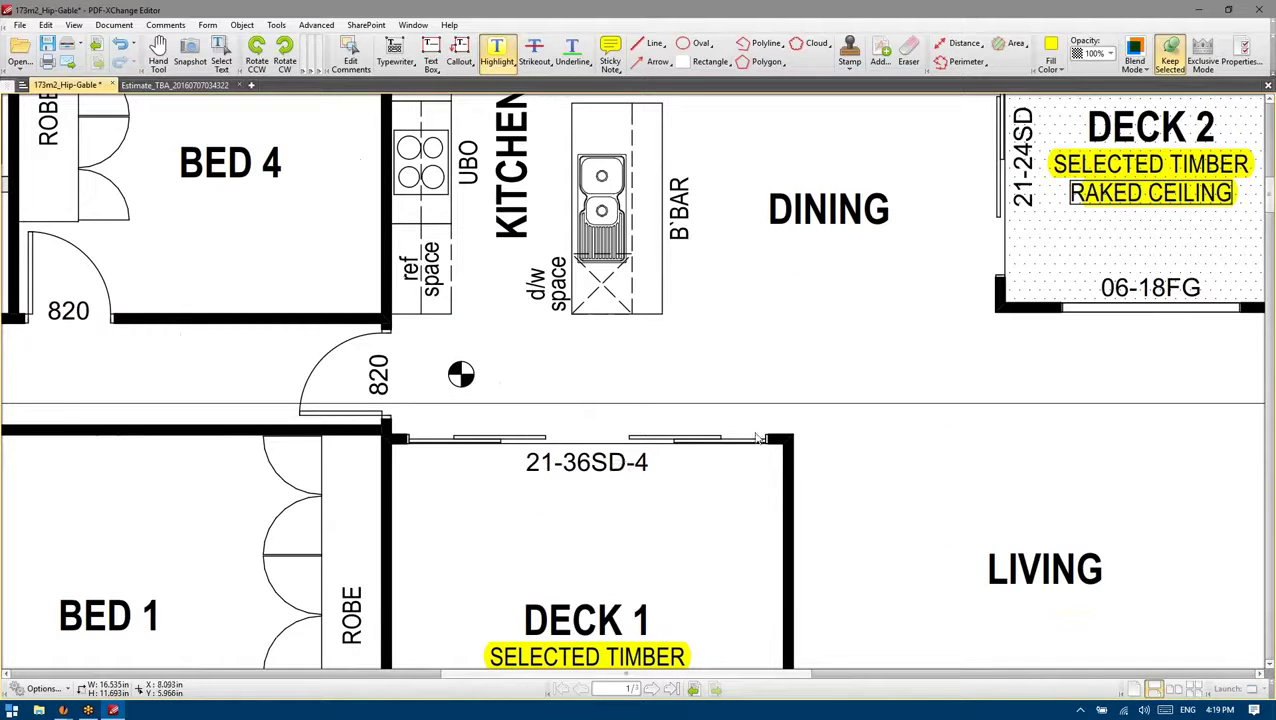
pyautogui.moveTo(658, 464); pyautogui.dragTo(516, 462)
pyautogui.scroll(-3, 529, 522)
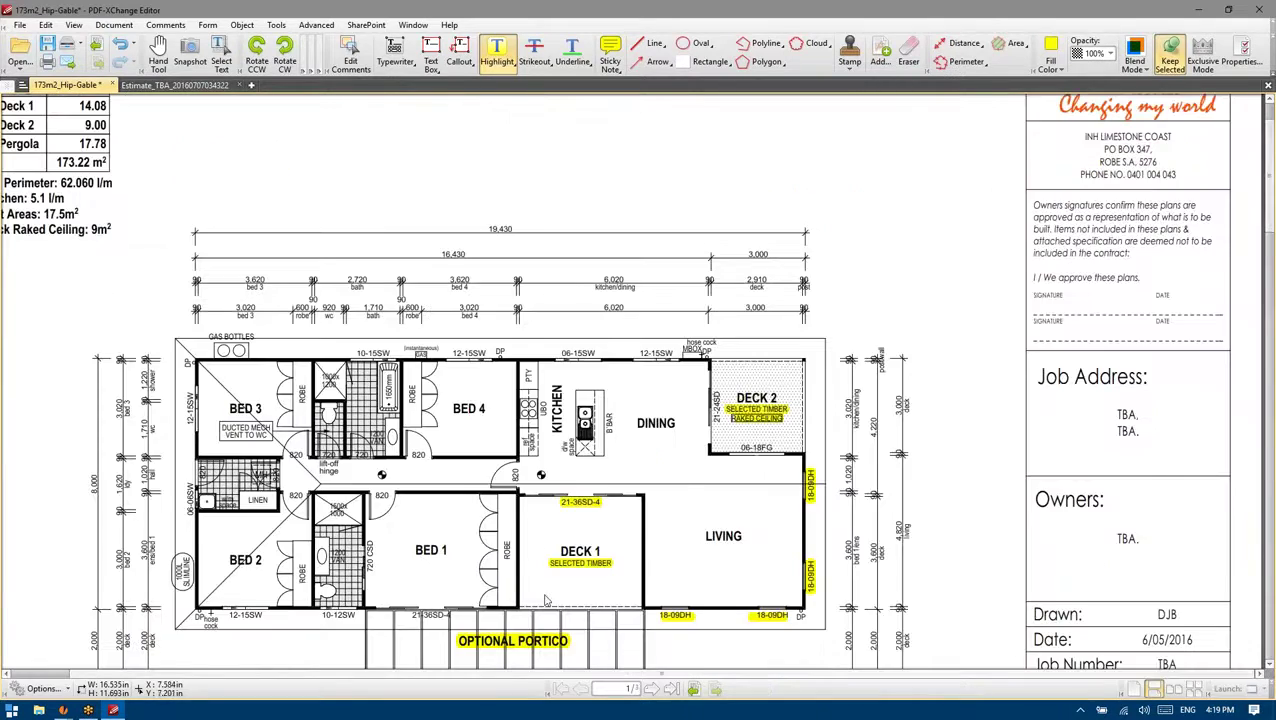
pyautogui.scroll(1, 545, 598)
pyautogui.scroll(3, 427, 481)
pyautogui.moveTo(450, 487); pyautogui.dragTo(409, 487)
pyautogui.scroll(-2, 290, 554)
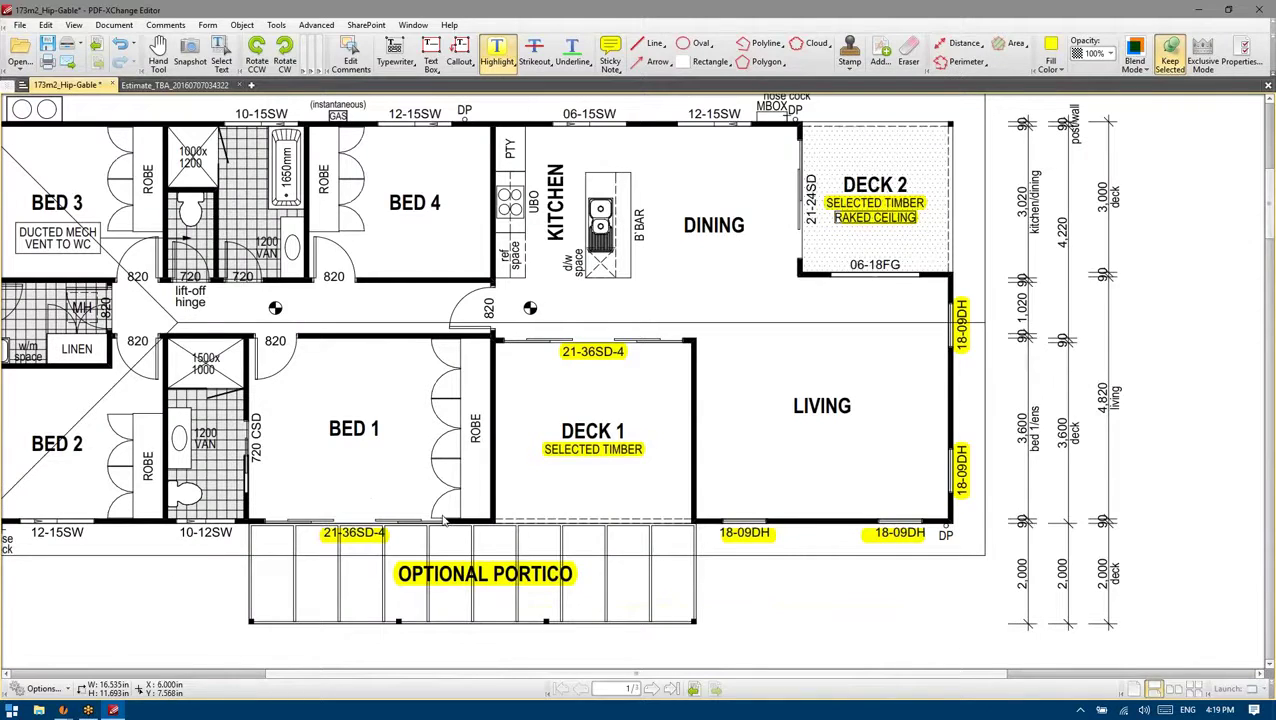
# Highlight the 1000L SLIMLINE tank label beside Bed 2 in yellow
pyautogui.scroll(-1, 222, 588)
pyautogui.scroll(2, 198, 519)
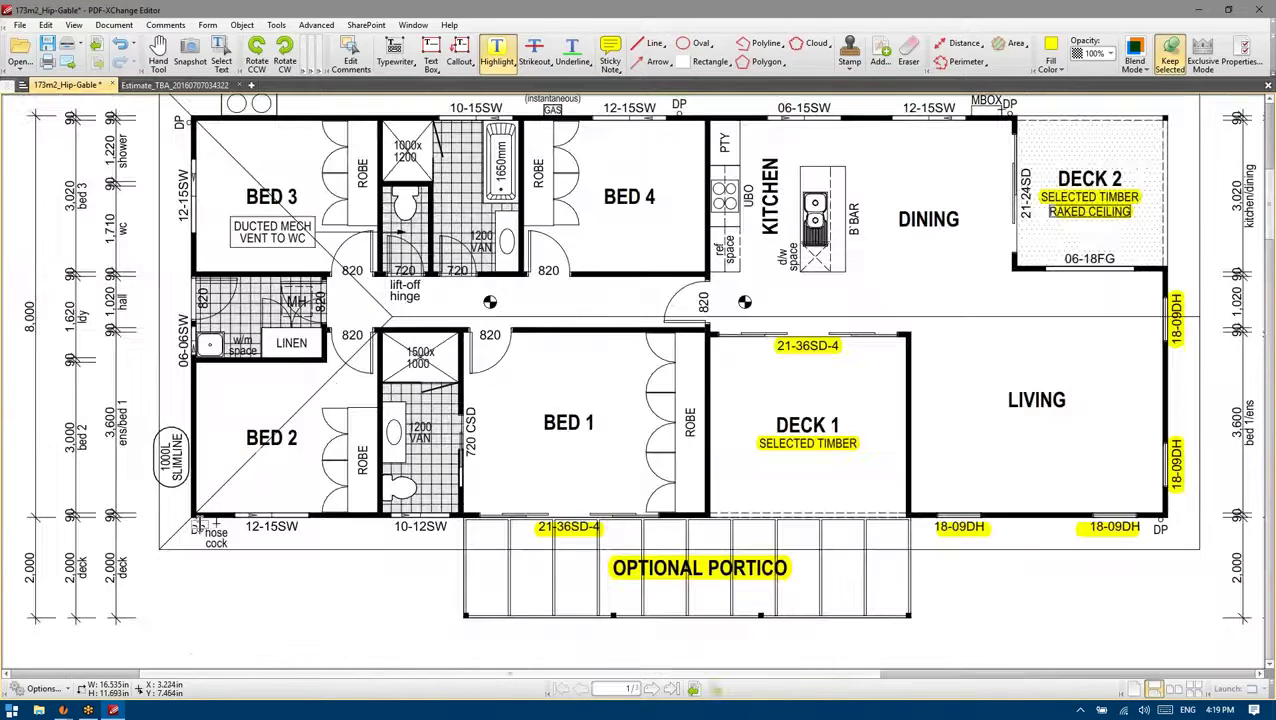
pyautogui.scroll(2, 187, 431)
pyautogui.moveTo(150, 432); pyautogui.dragTo(164, 502)
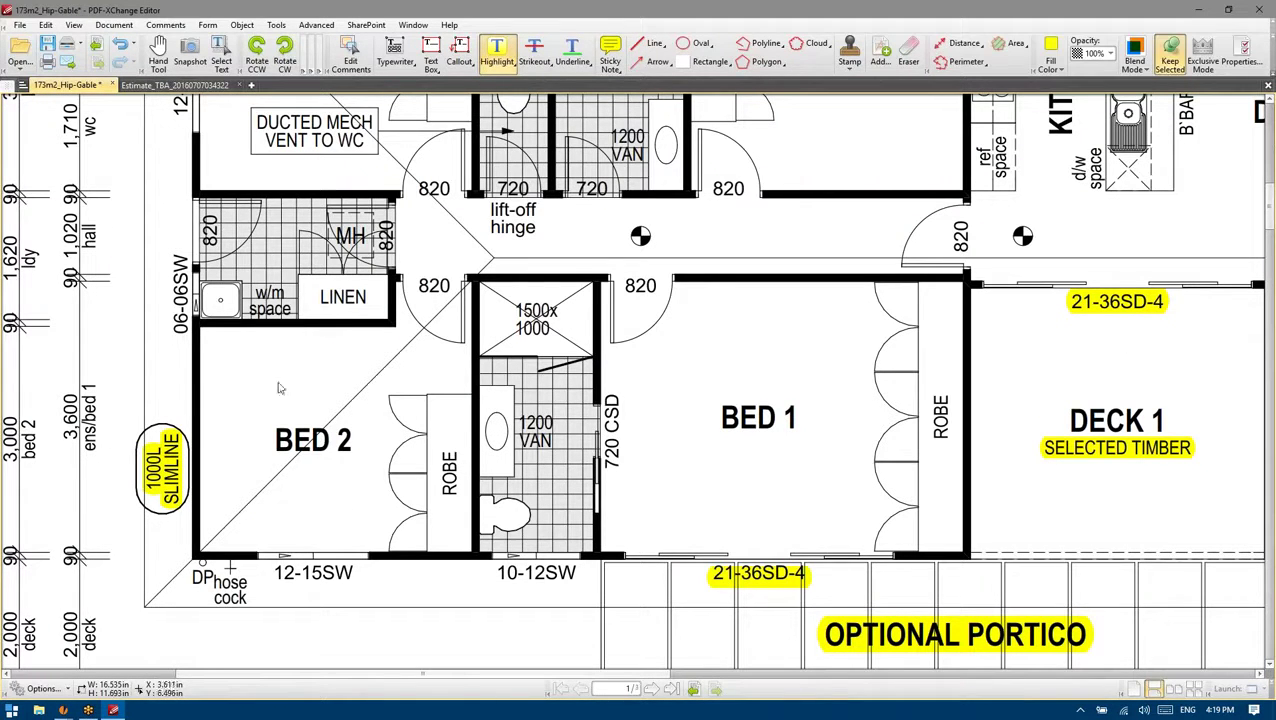
# Highlight the 820 label of the laundry's external door in yellow
pyautogui.scroll(2, 458, 492)
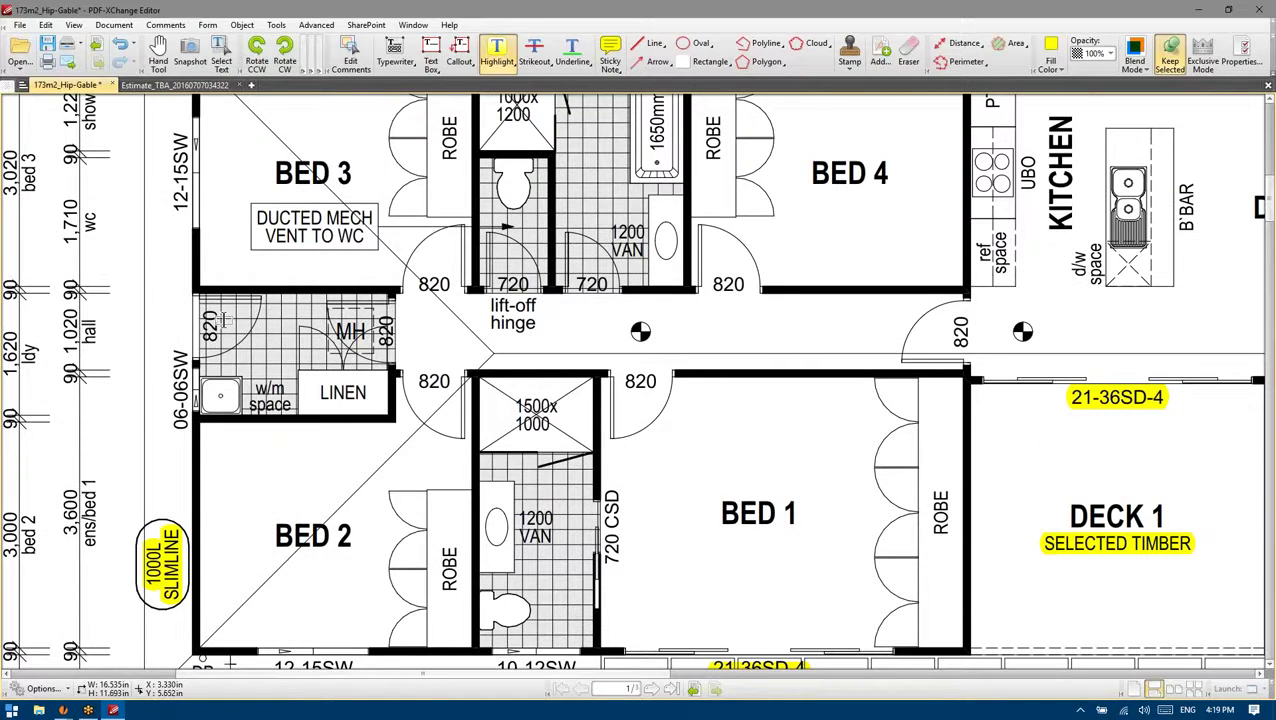
pyautogui.scroll(-3, 220, 325)
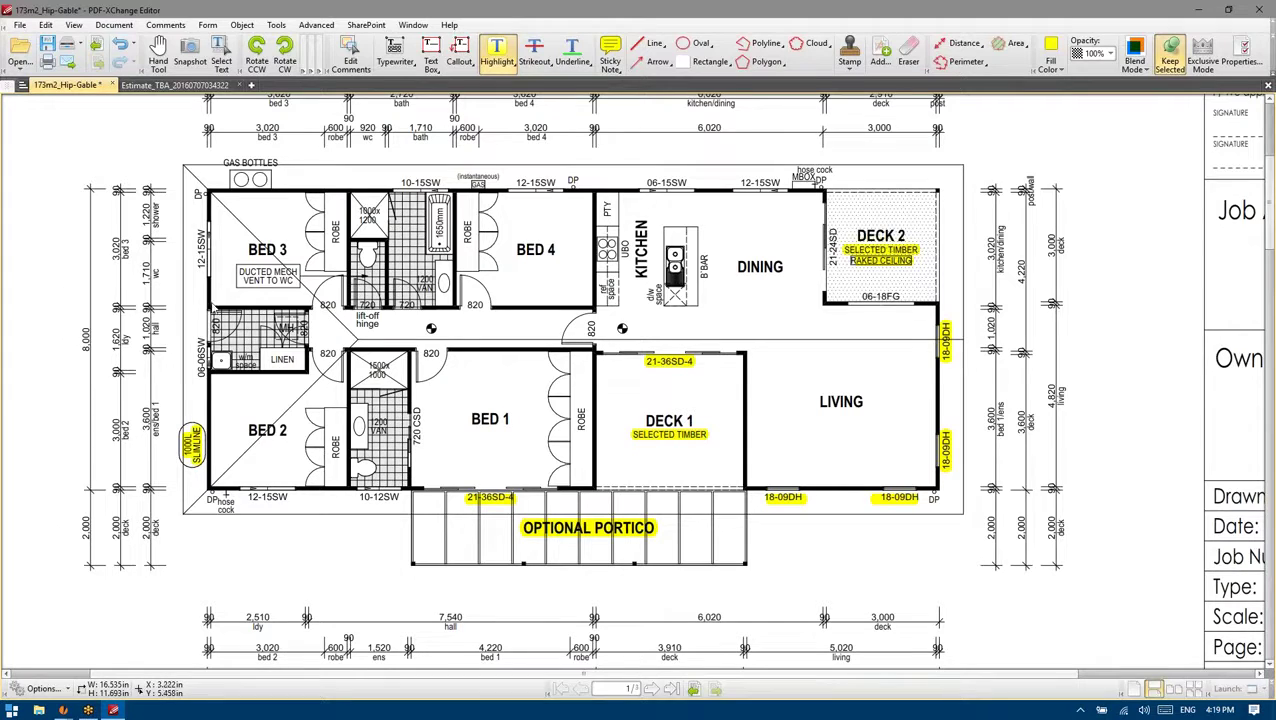
pyautogui.scroll(3, 210, 330)
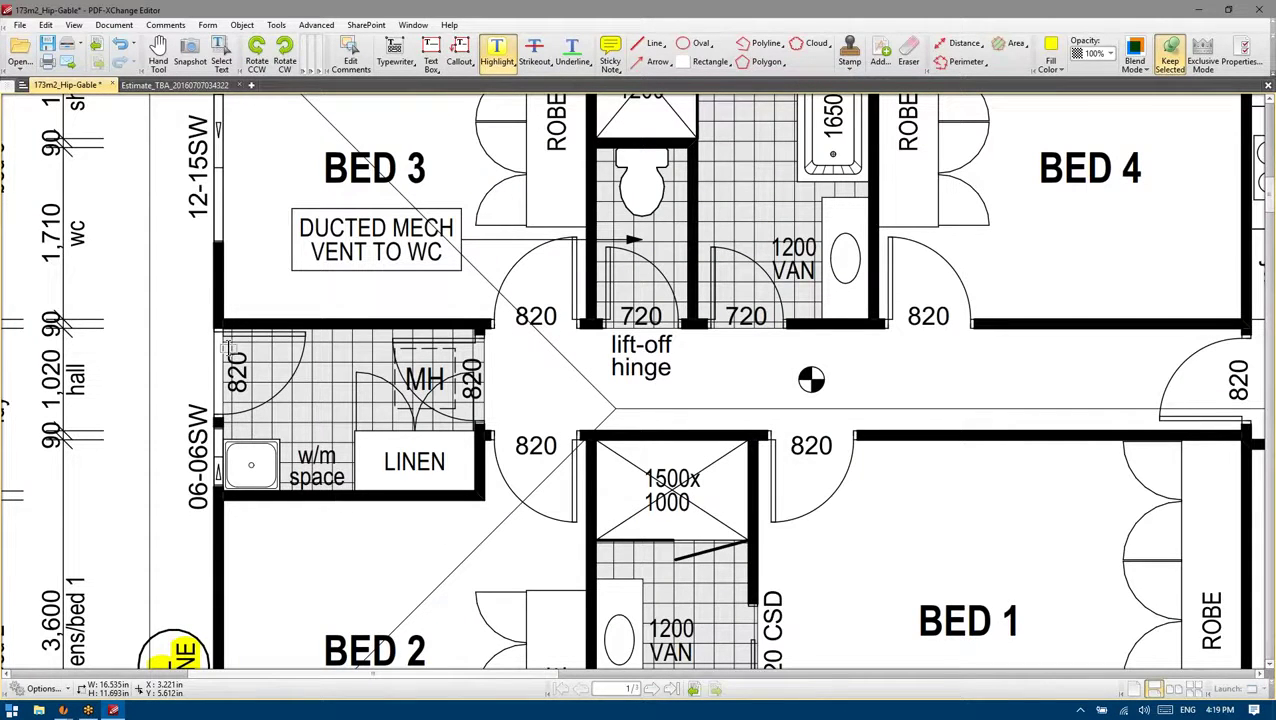
pyautogui.moveTo(230, 350); pyautogui.dragTo(235, 390)
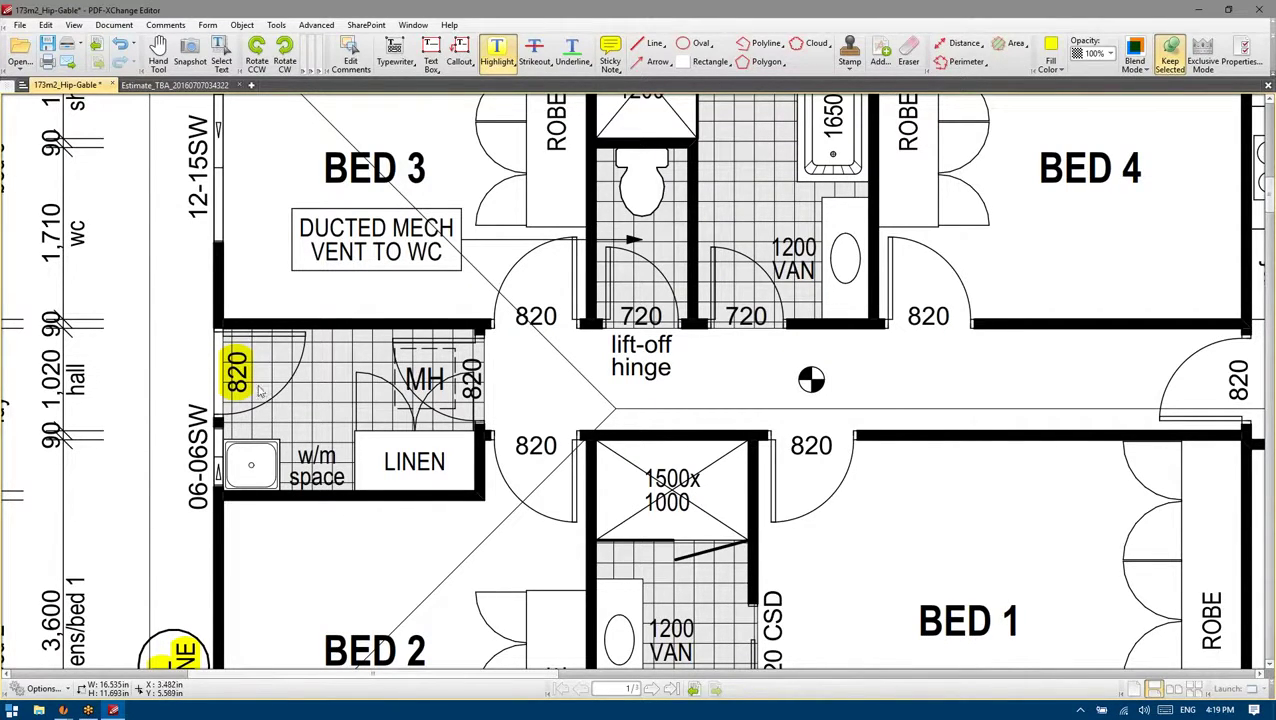
pyautogui.scroll(-3, 248, 374)
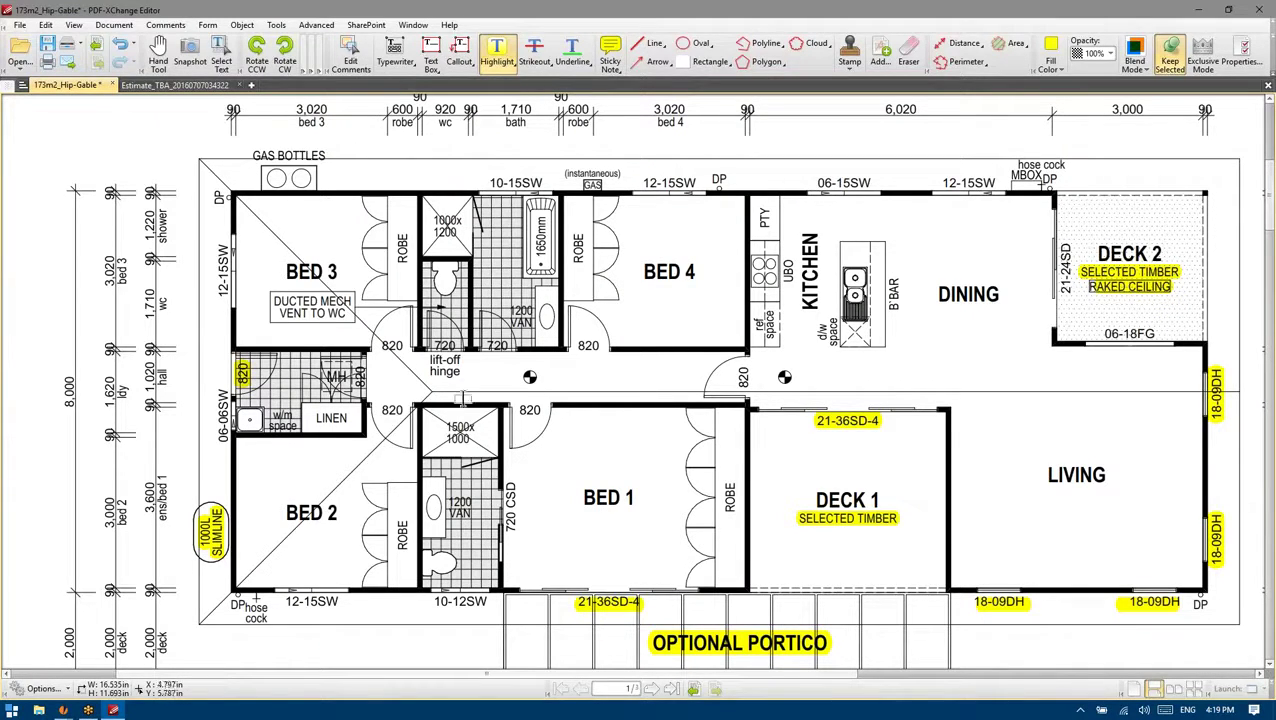
# Highlight the DUCTED MECH VENT TO WC note in Bed 3 in yellow
pyautogui.scroll(3, 445, 400)
pyautogui.moveTo(252, 298); pyautogui.dragTo(404, 332)
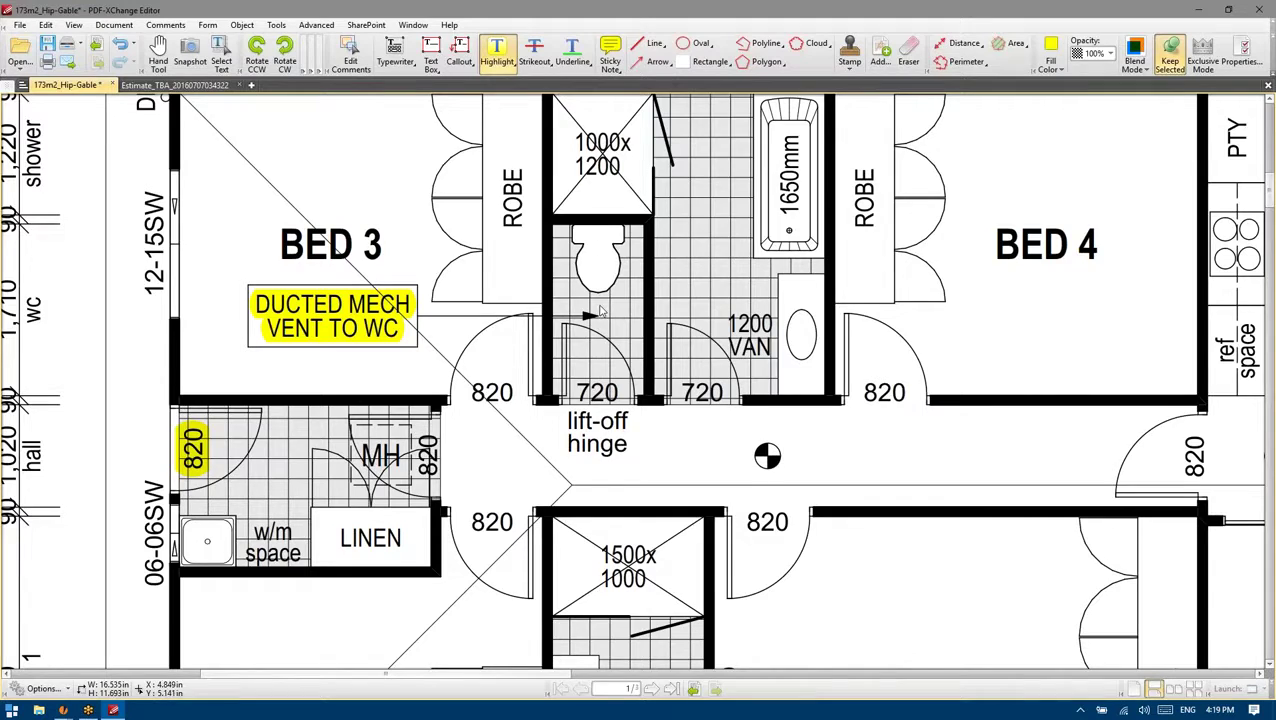
pyautogui.scroll(-3, 599, 313)
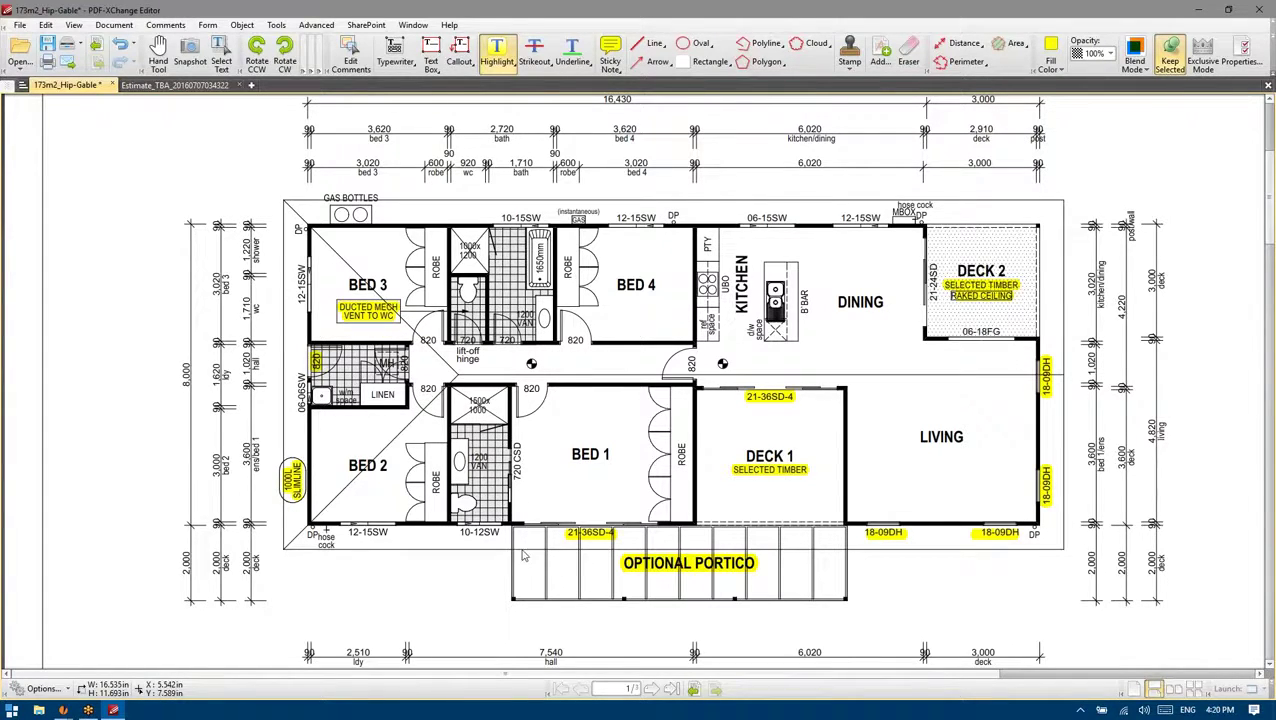
pyautogui.scroll(-1, 522, 553)
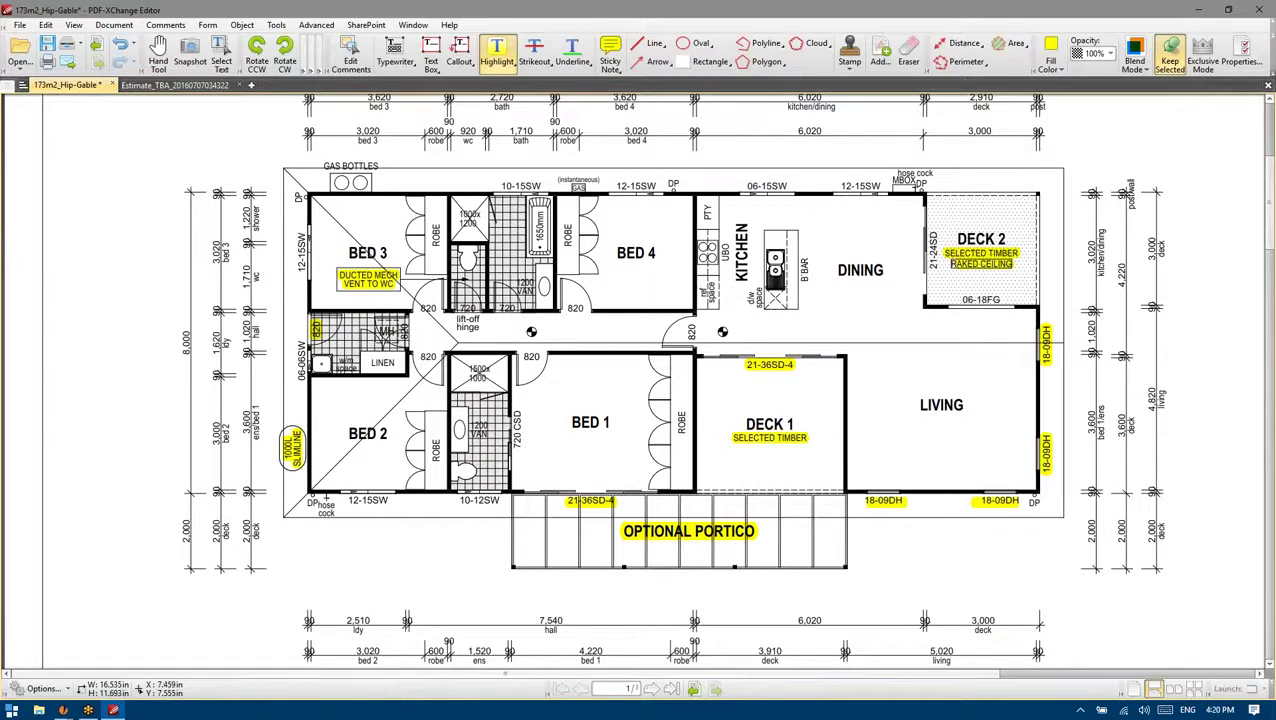
# Set up the Rectangle annotation tool with no fill and a red stroke
pyautogui.scroll(3, 703, 433)
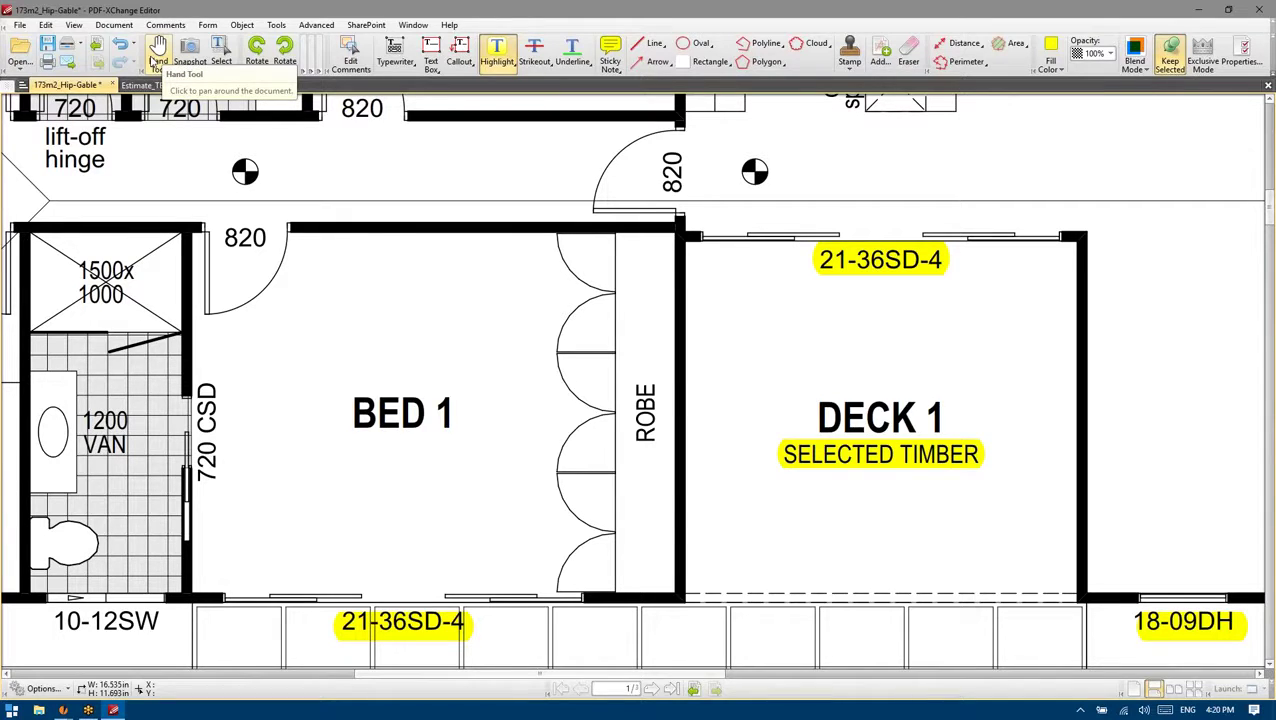
pyautogui.click(155, 55)
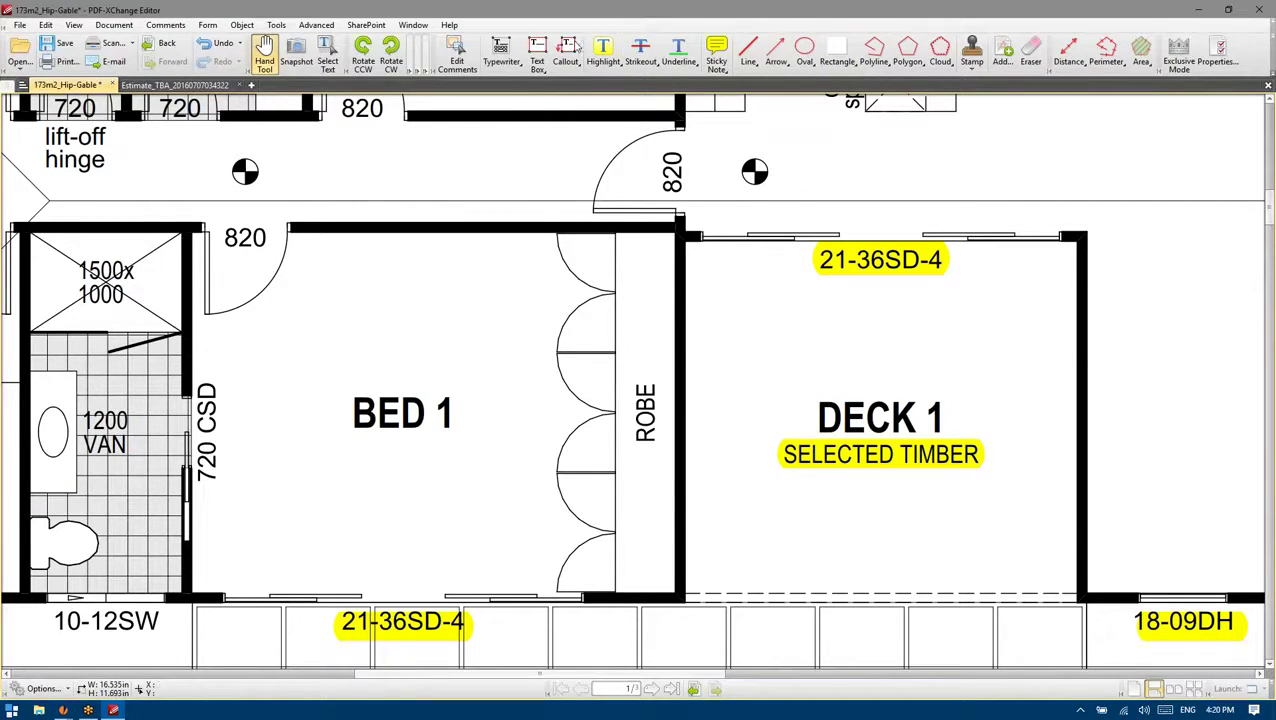
pyautogui.click(537, 52)
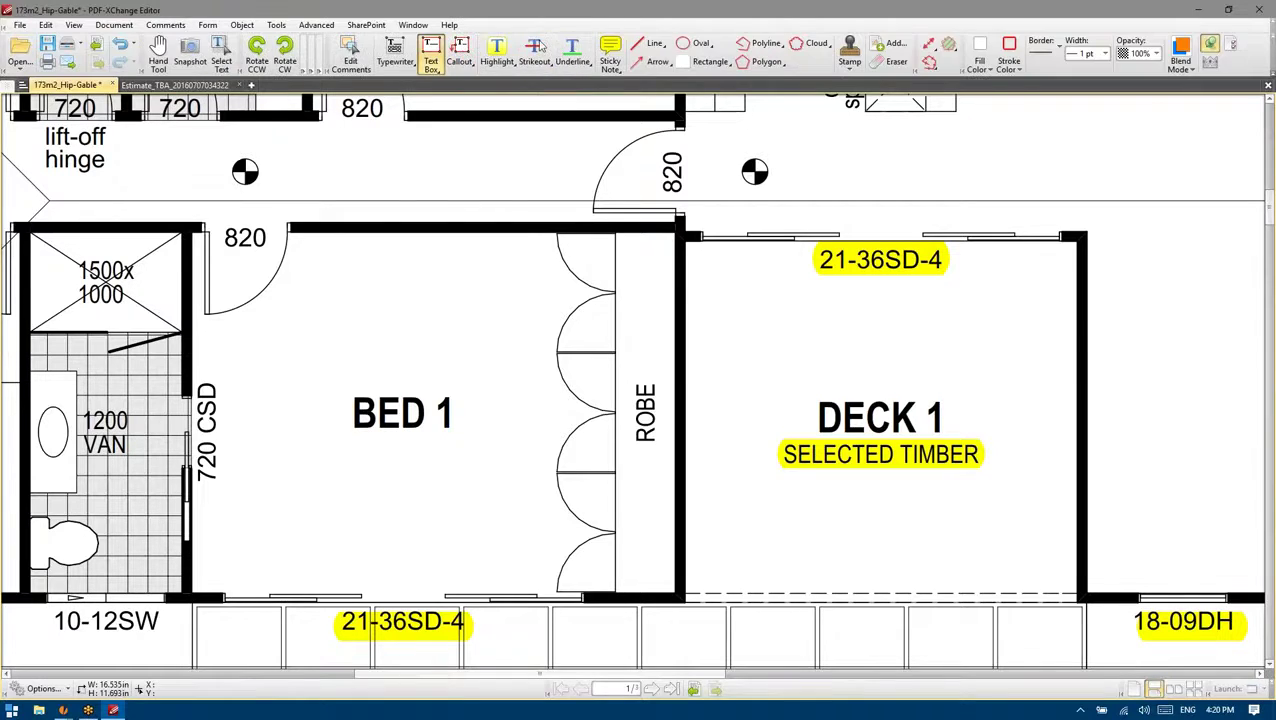
pyautogui.click(710, 61)
pyautogui.click(985, 62)
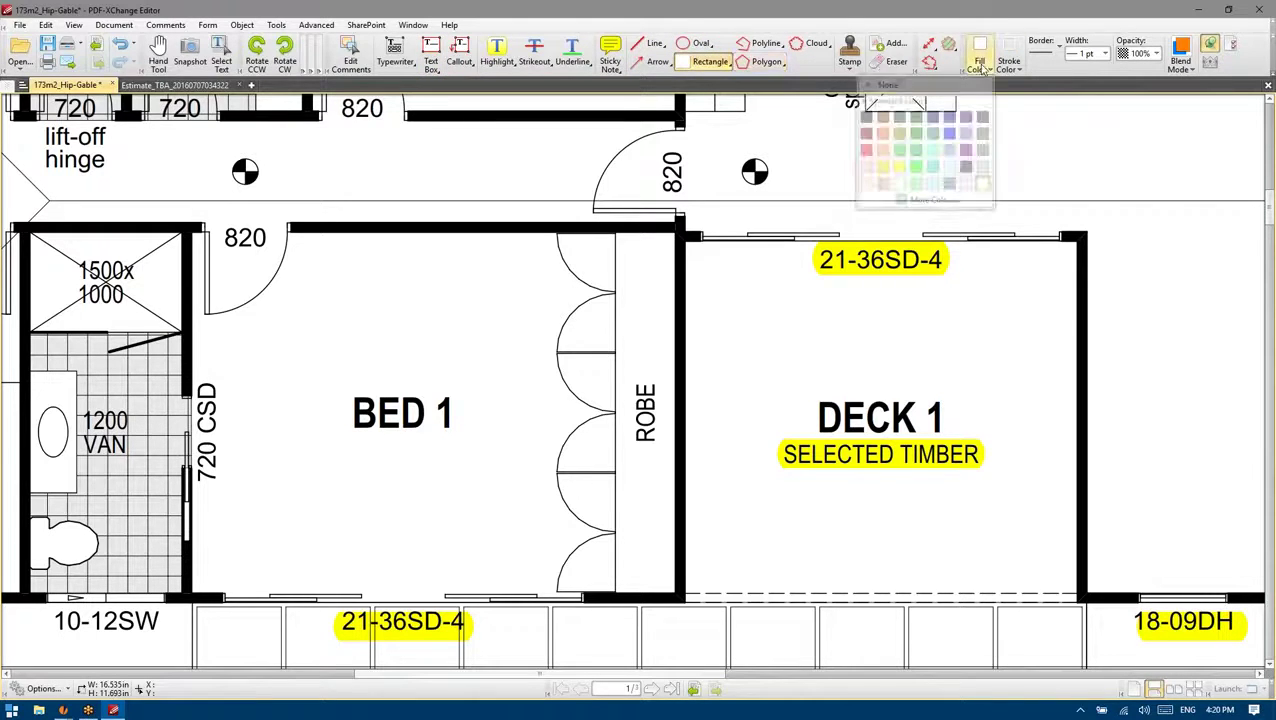
pyautogui.click(870, 135)
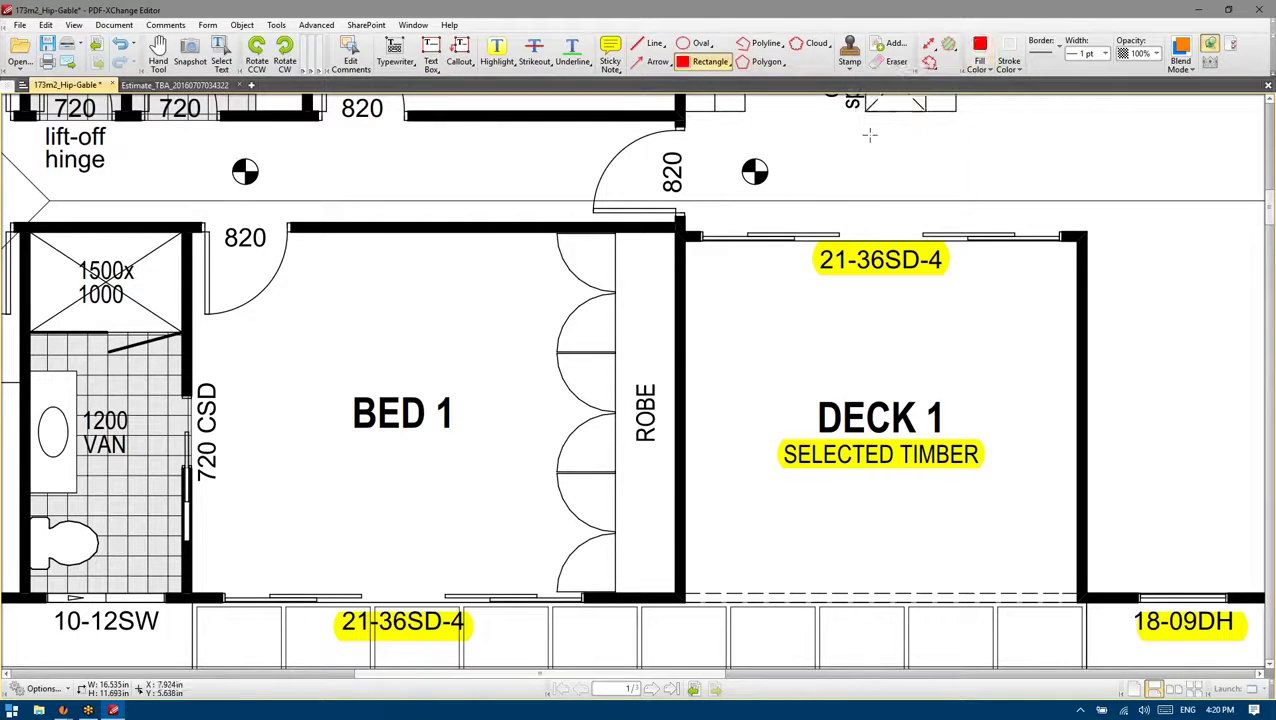
pyautogui.click(980, 64)
pyautogui.click(918, 86)
pyautogui.click(1009, 62)
pyautogui.click(892, 150)
pyautogui.scroll(1, 556, 283)
pyautogui.scroll(-2, 612, 547)
pyautogui.scroll(1, 649, 565)
pyautogui.moveTo(644, 563); pyautogui.dragTo(633, 568)
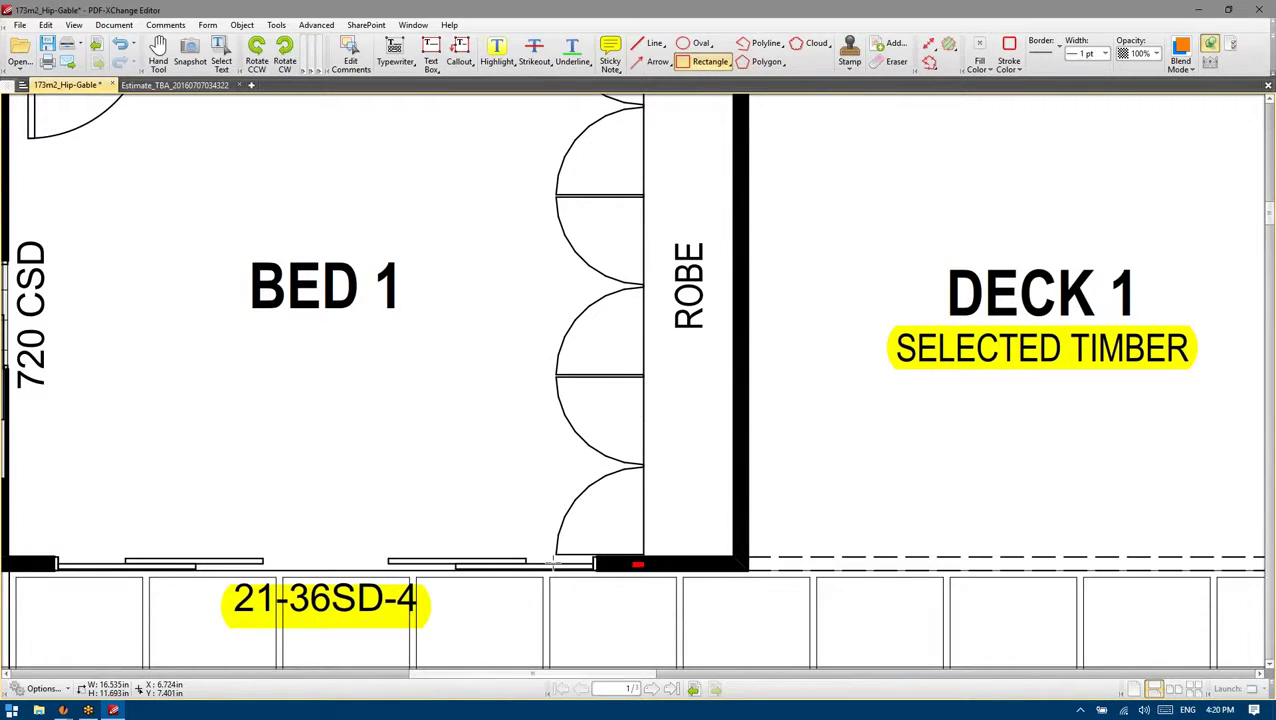
pyautogui.press('Escape')
pyautogui.hotkey('ctrl', 'z')
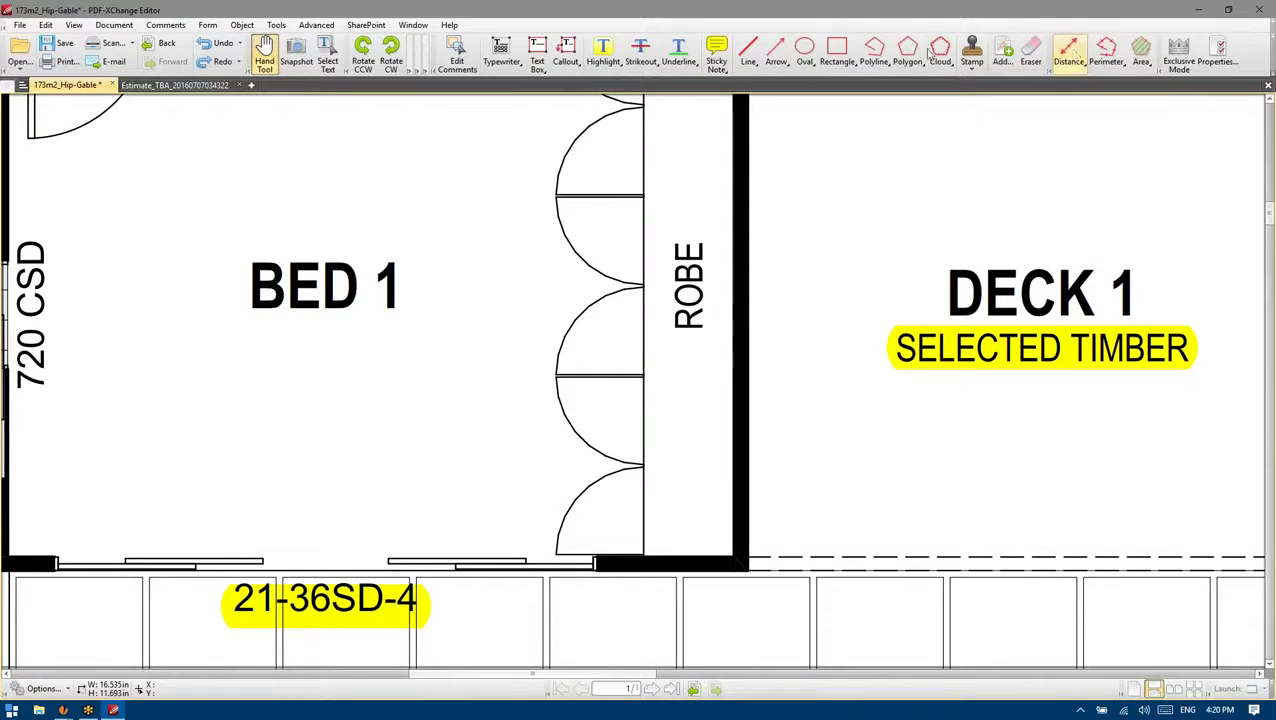
# Draw a red rectangle around the Bed 1 robe doors and extend its lower edge to the outer wall
pyautogui.click(837, 47)
pyautogui.scroll(2, 588, 186)
pyautogui.moveTo(547, 135)
pyautogui.mouseDown()
pyautogui.moveTo(669, 427)
pyautogui.moveTo(669, 646)
pyautogui.mouseUp()
pyautogui.scroll(-2, 622, 507)
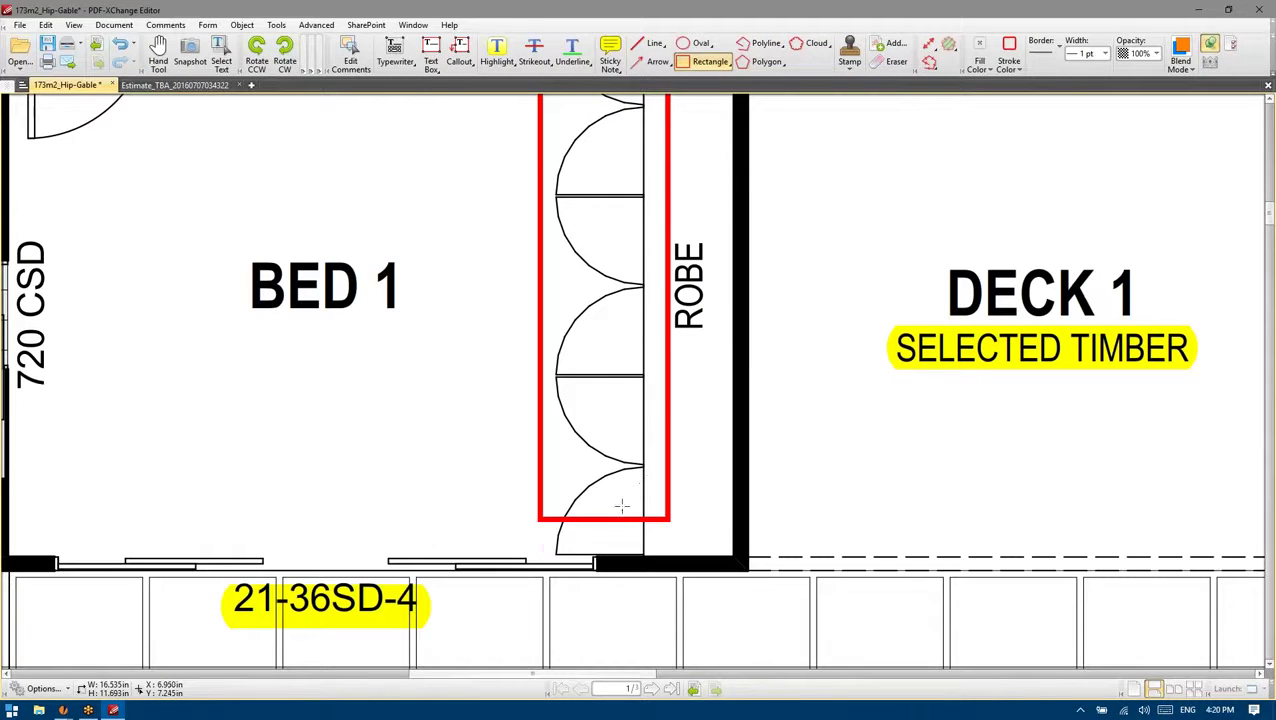
pyautogui.click(603, 519)
pyautogui.moveTo(603, 519); pyautogui.dragTo(603, 560)
# Draw red rectangles around the Bed 2 robe doors and the laundry's linen cupboard doors
pyautogui.scroll(-3, 603, 560)
pyautogui.scroll(3, 263, 469)
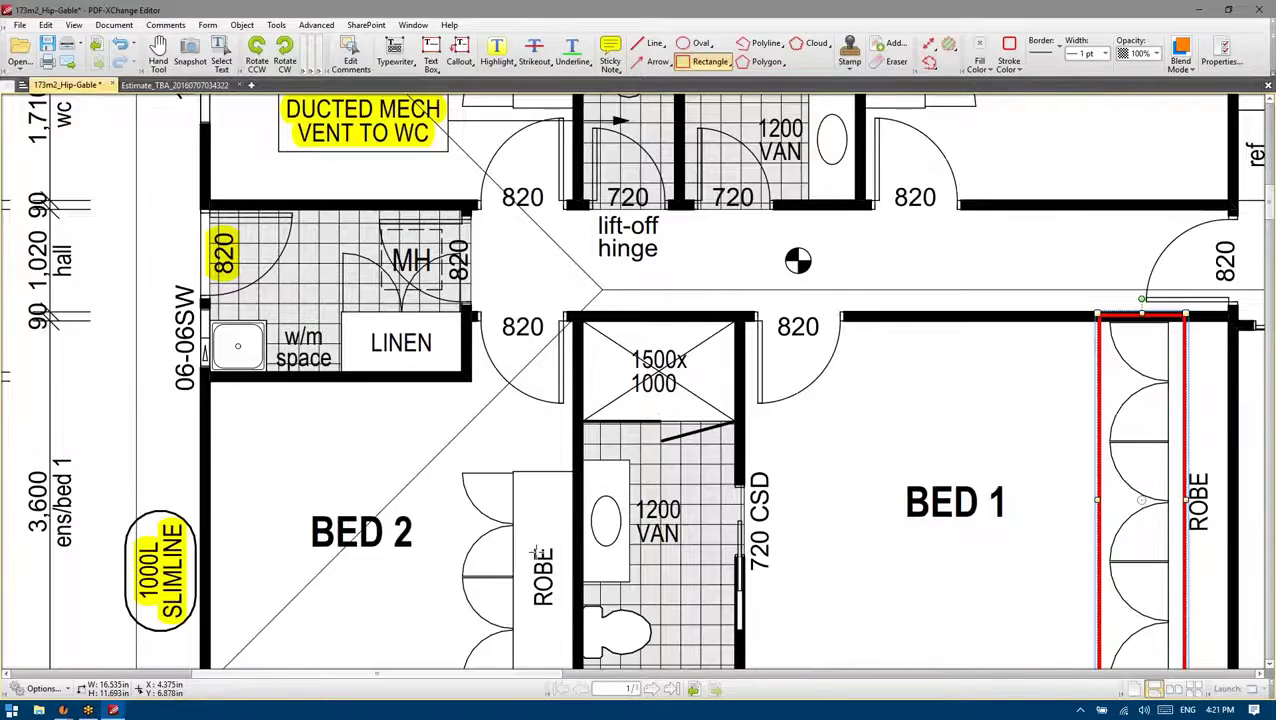
pyautogui.moveTo(450, 332); pyautogui.dragTo(521, 562)
pyautogui.scroll(3, 521, 562)
pyautogui.moveTo(333, 281)
pyautogui.mouseDown()
pyautogui.moveTo(424, 344)
pyautogui.moveTo(472, 350)
pyautogui.mouseUp()
# Draw red rectangles around the robe doors in Bed 3 and Bed 4
pyautogui.scroll(2, 565, 493)
pyautogui.scroll(3, 565, 493)
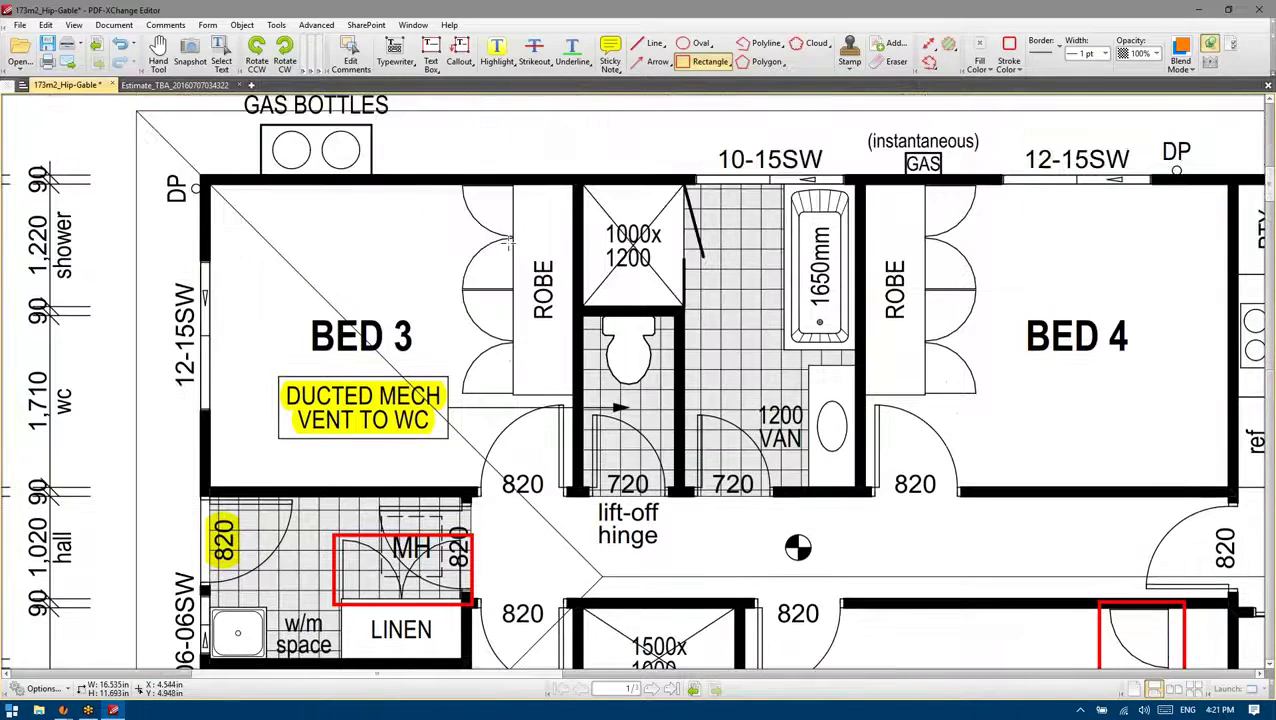
pyautogui.moveTo(465, 214); pyautogui.dragTo(521, 401)
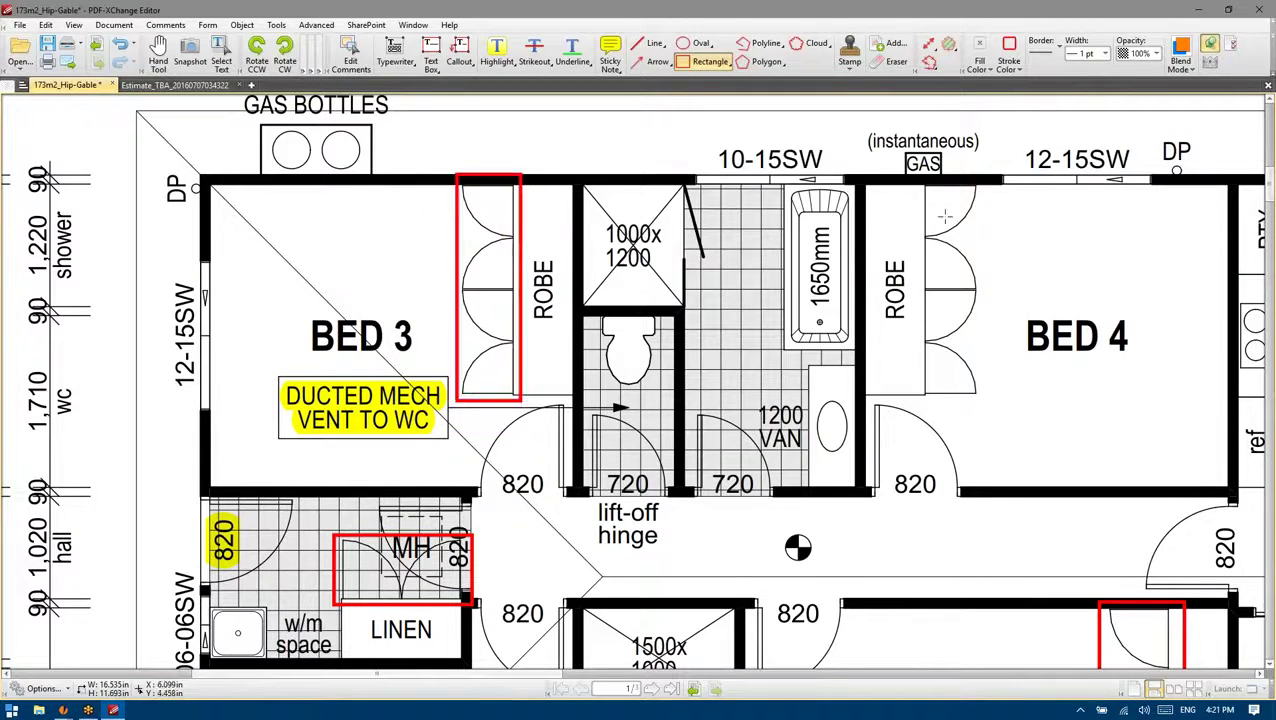
pyautogui.moveTo(917, 183); pyautogui.dragTo(986, 398)
pyautogui.scroll(-4, 731, 347)
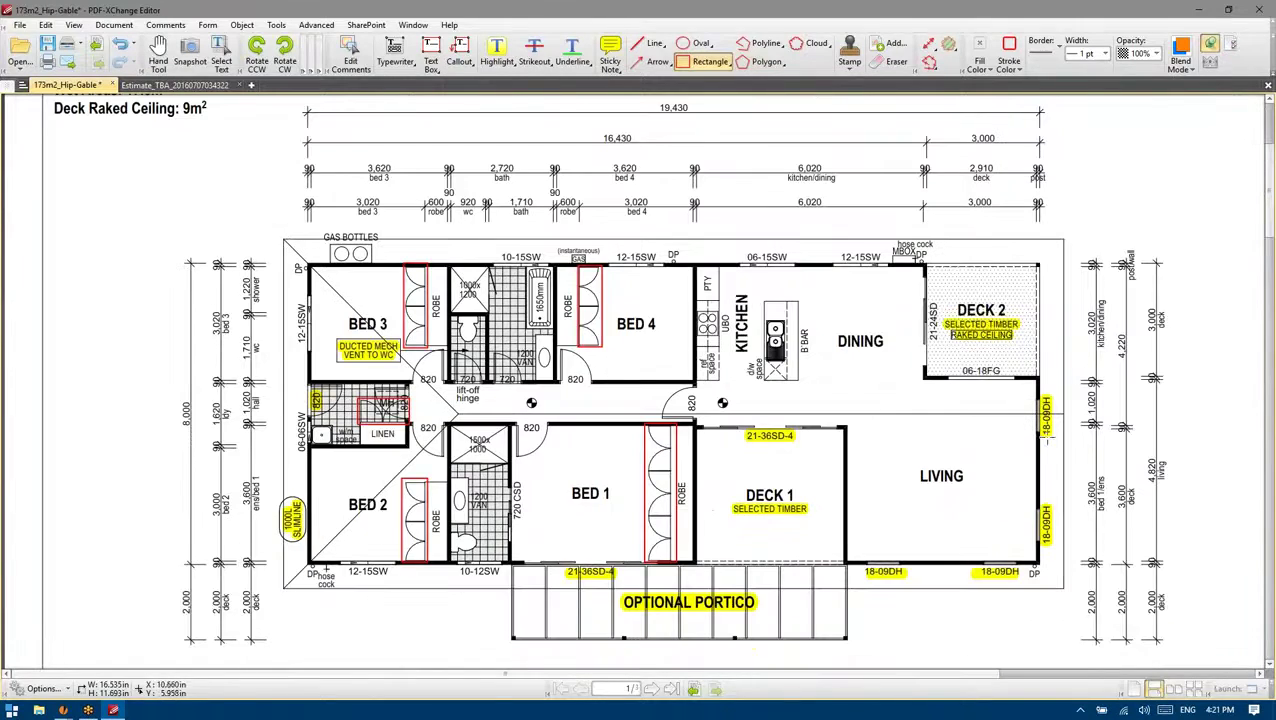
# Activate the Distance measuring tool for the kitchen area and set its scale to 1 mm = 0.1 m
pyautogui.scroll(-1, 833, 338)
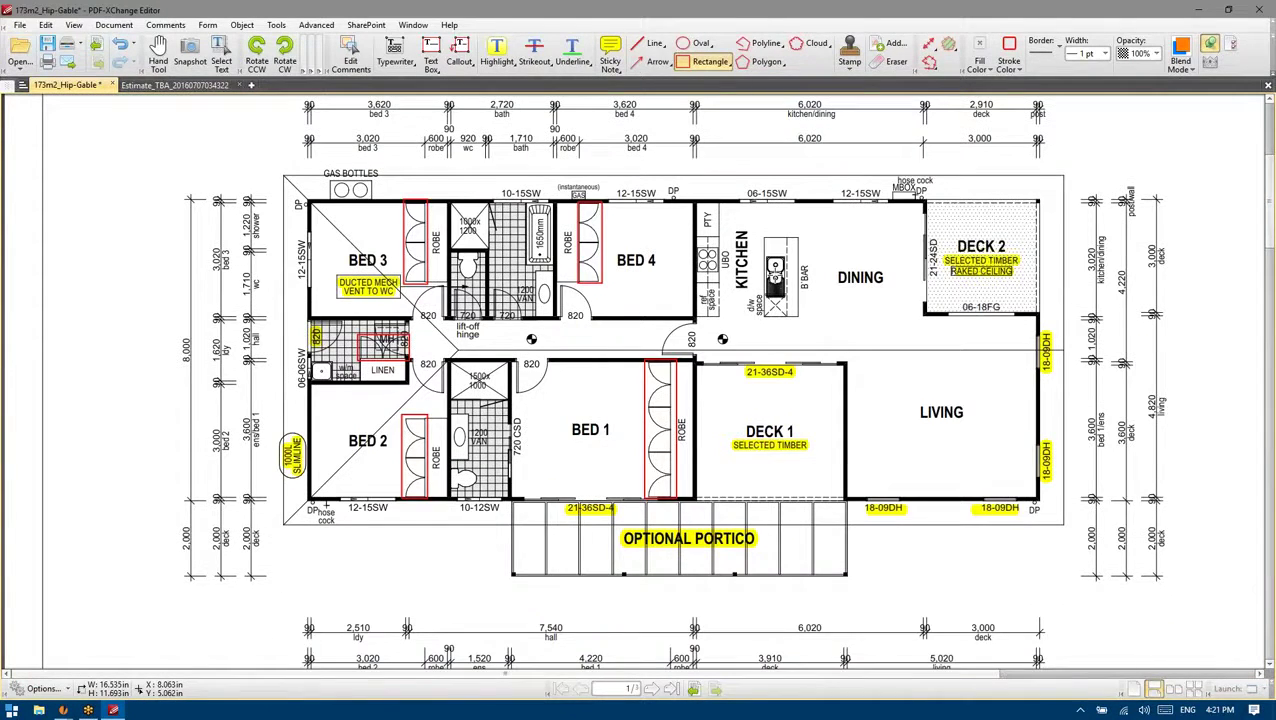
pyautogui.scroll(5, 776, 276)
pyautogui.scroll(3, 776, 276)
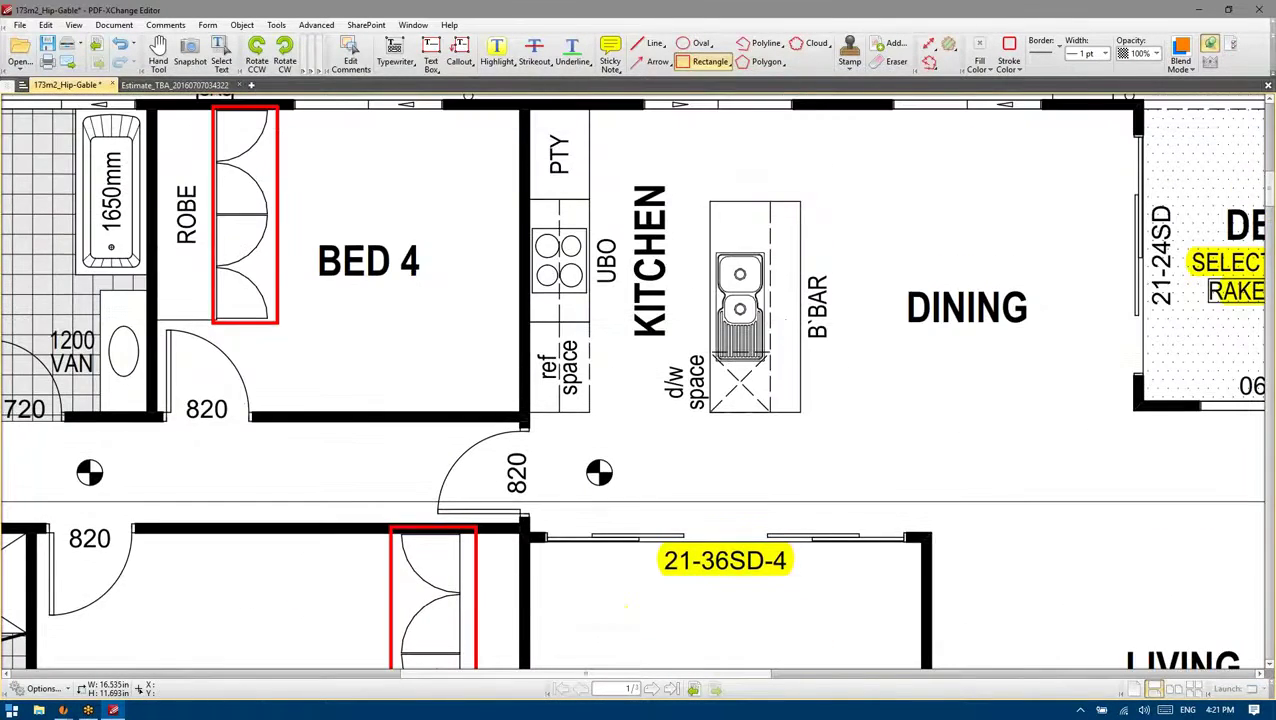
pyautogui.click(927, 45)
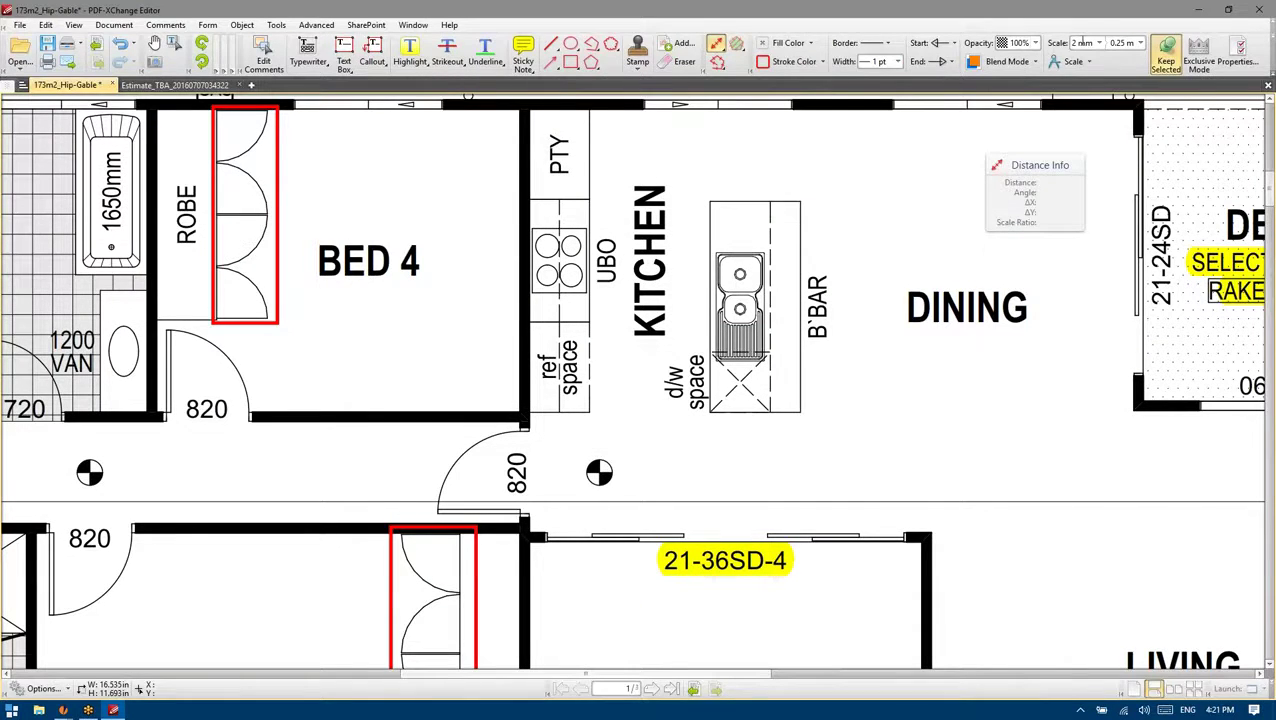
pyautogui.write('1')
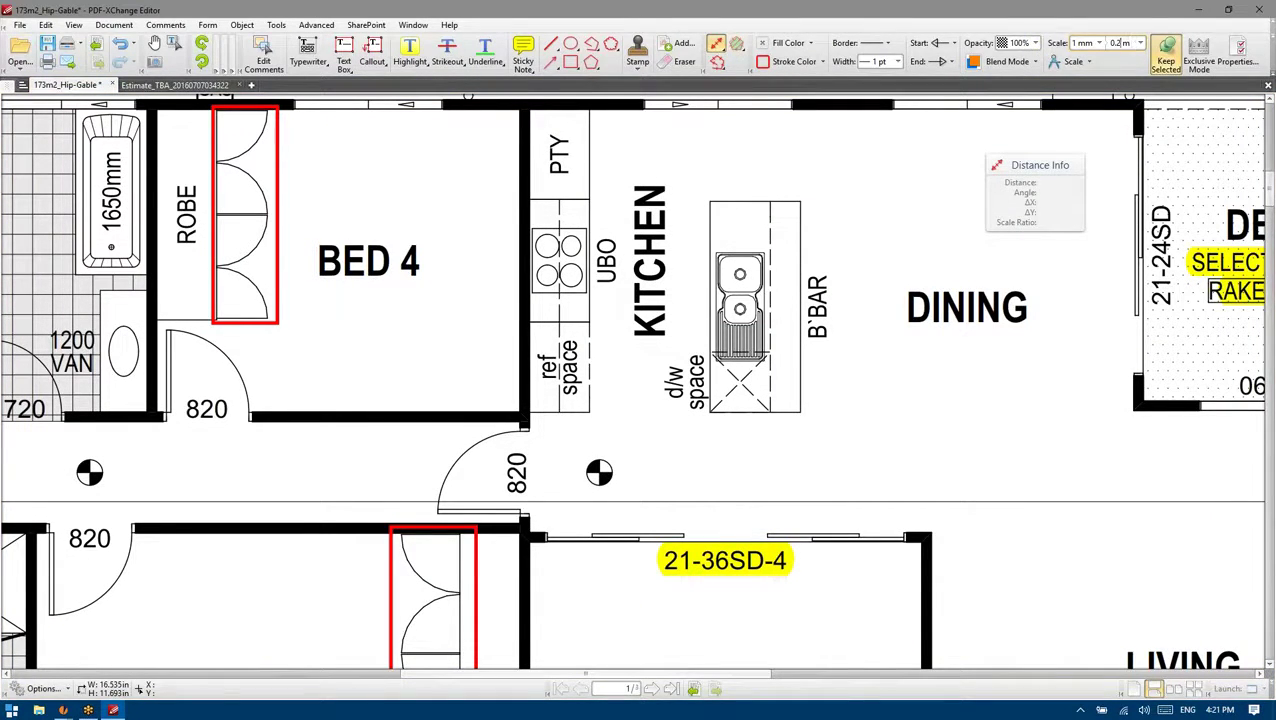
pyautogui.write('1')
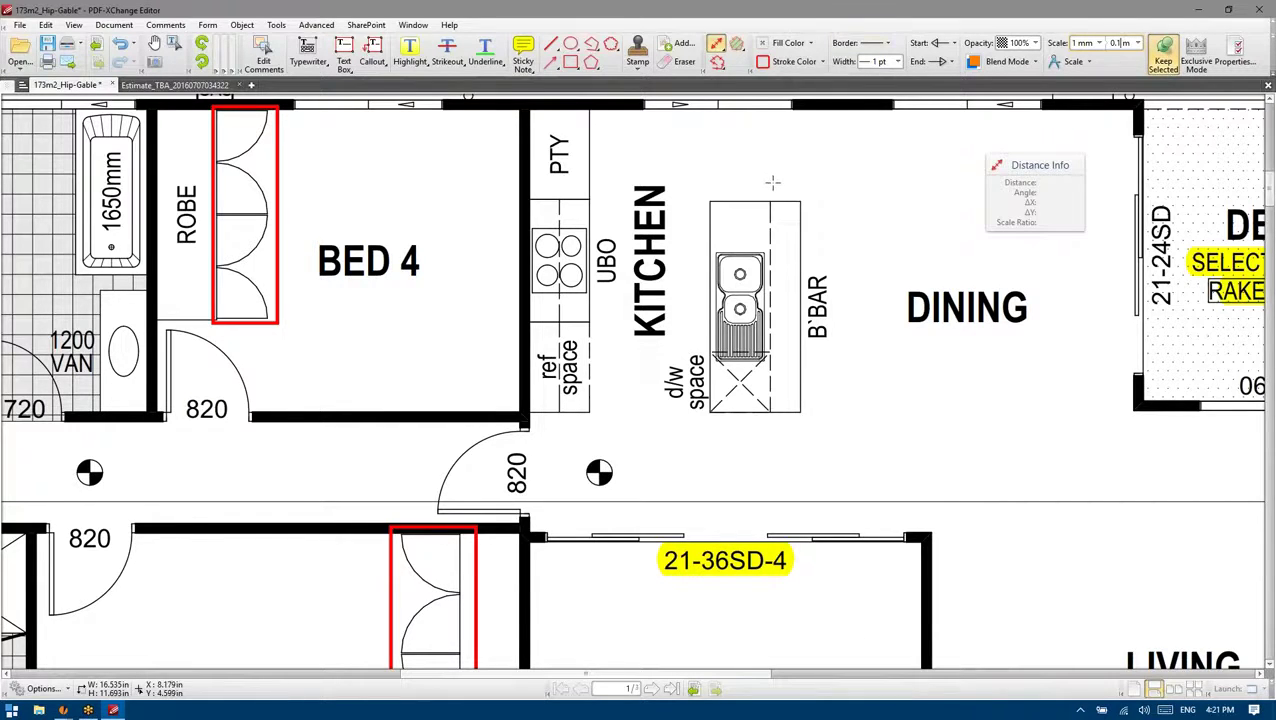
# Measure the overall width of the kitchen island bench and undo the measurement annotation
pyautogui.scroll(2, 843, 205)
pyautogui.click(836, 197)
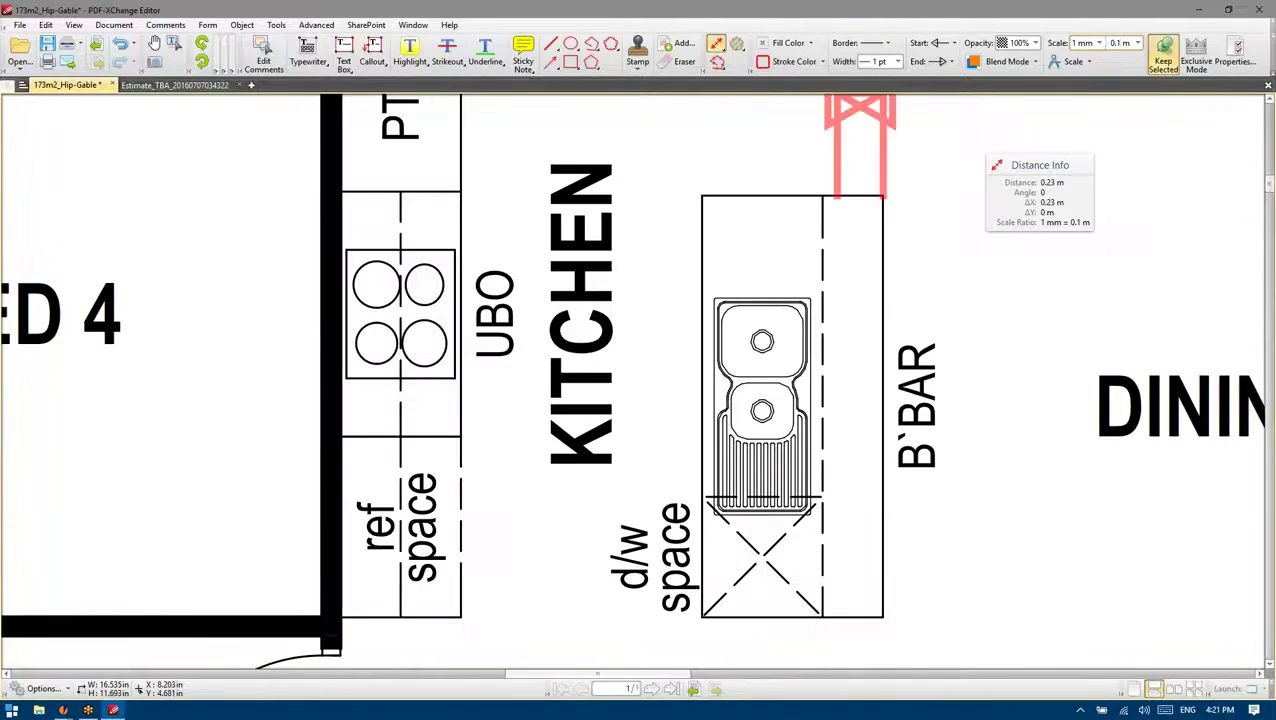
pyautogui.click(702, 197)
pyautogui.click(737, 300)
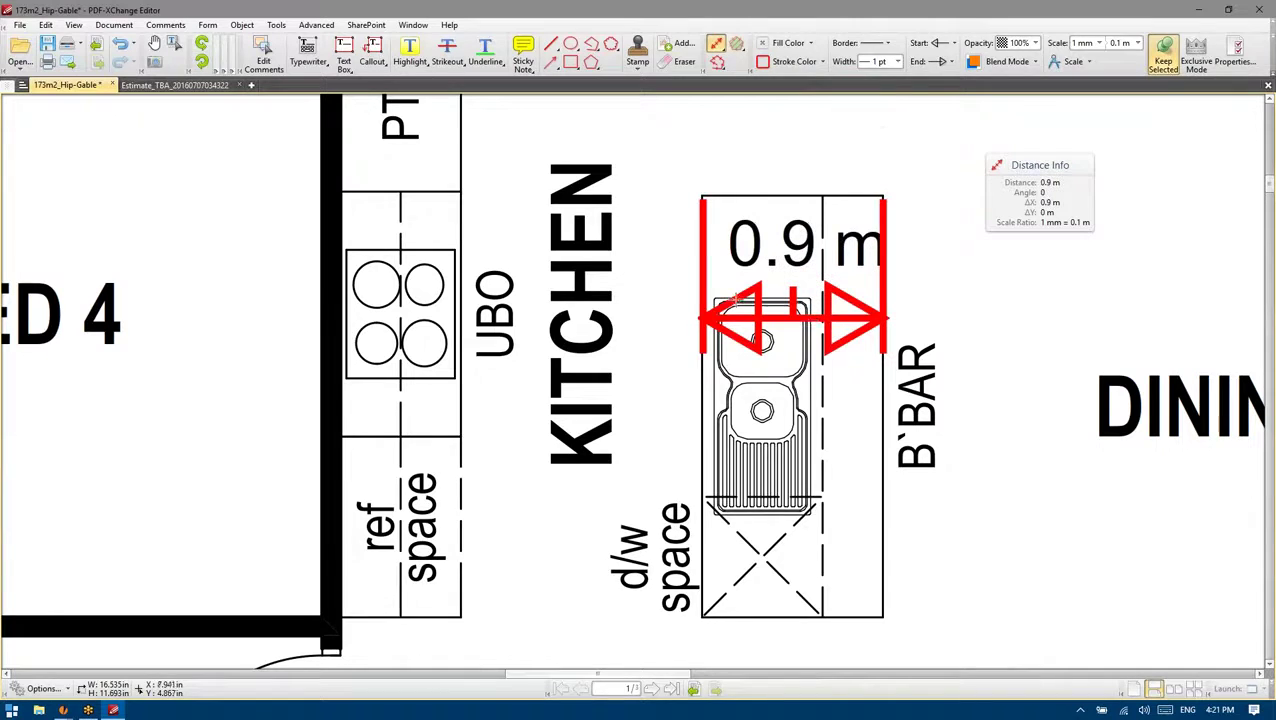
pyautogui.hotkey('ctrl', 'z')
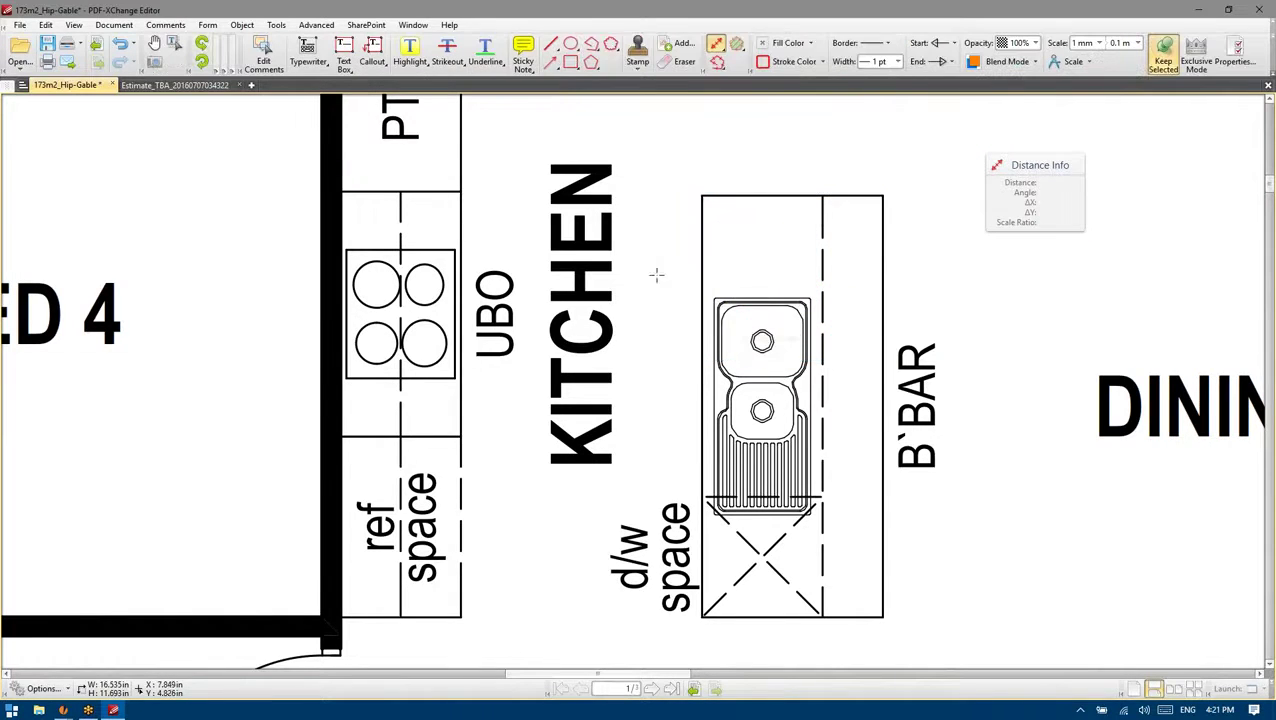
# Look over the whole marked-up floor plan and switch back to the Hand tool
pyautogui.scroll(-2, 654, 313)
pyautogui.scroll(-2, 654, 313)
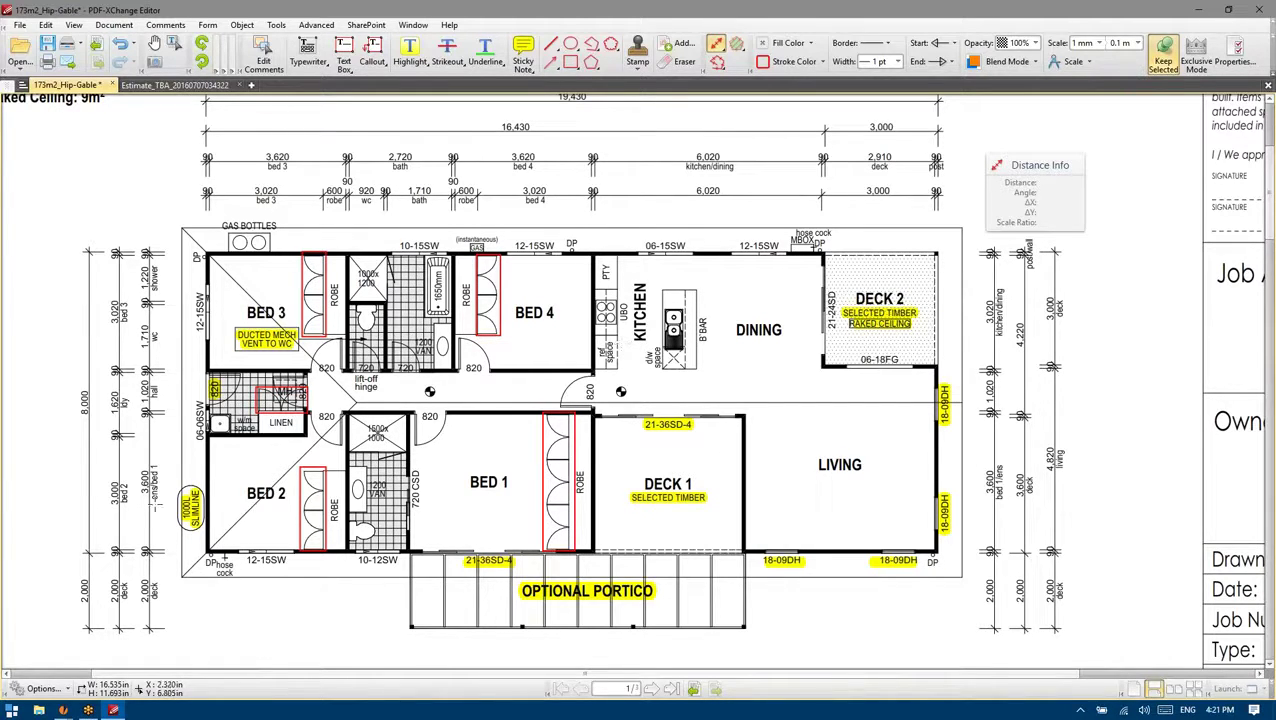
pyautogui.scroll(-3, 226, 478)
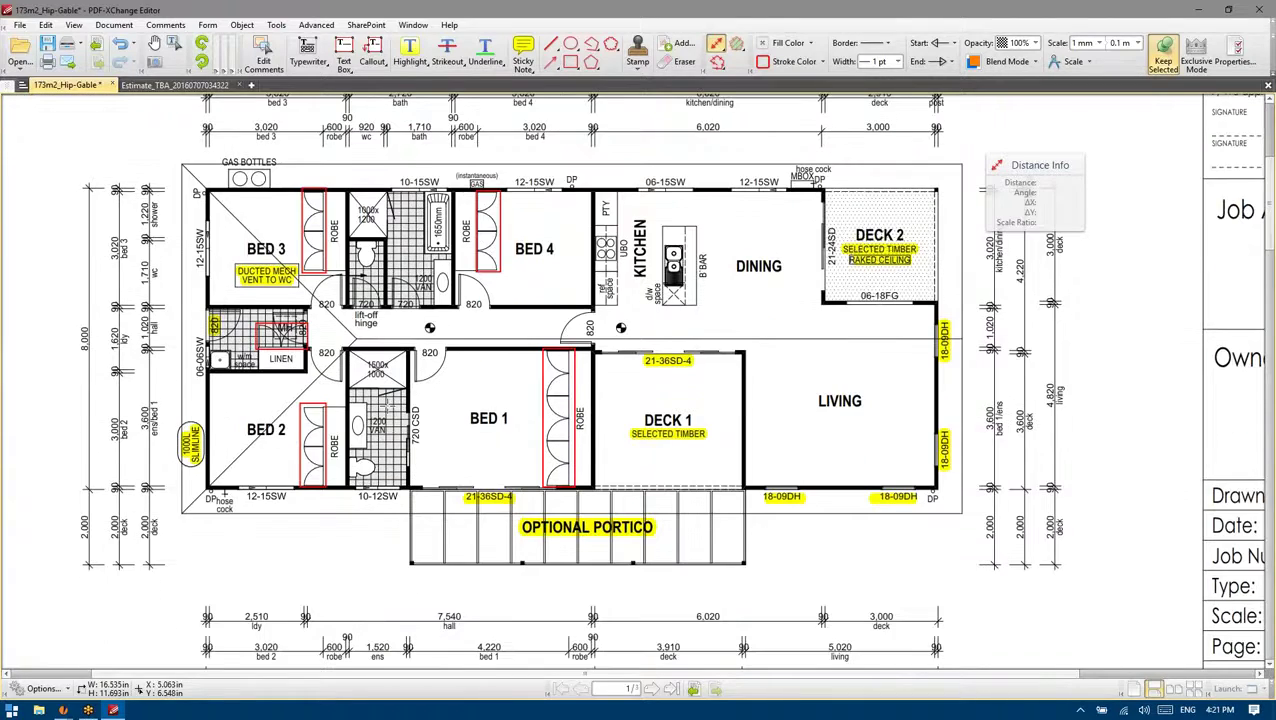
pyautogui.scroll(1, 388, 406)
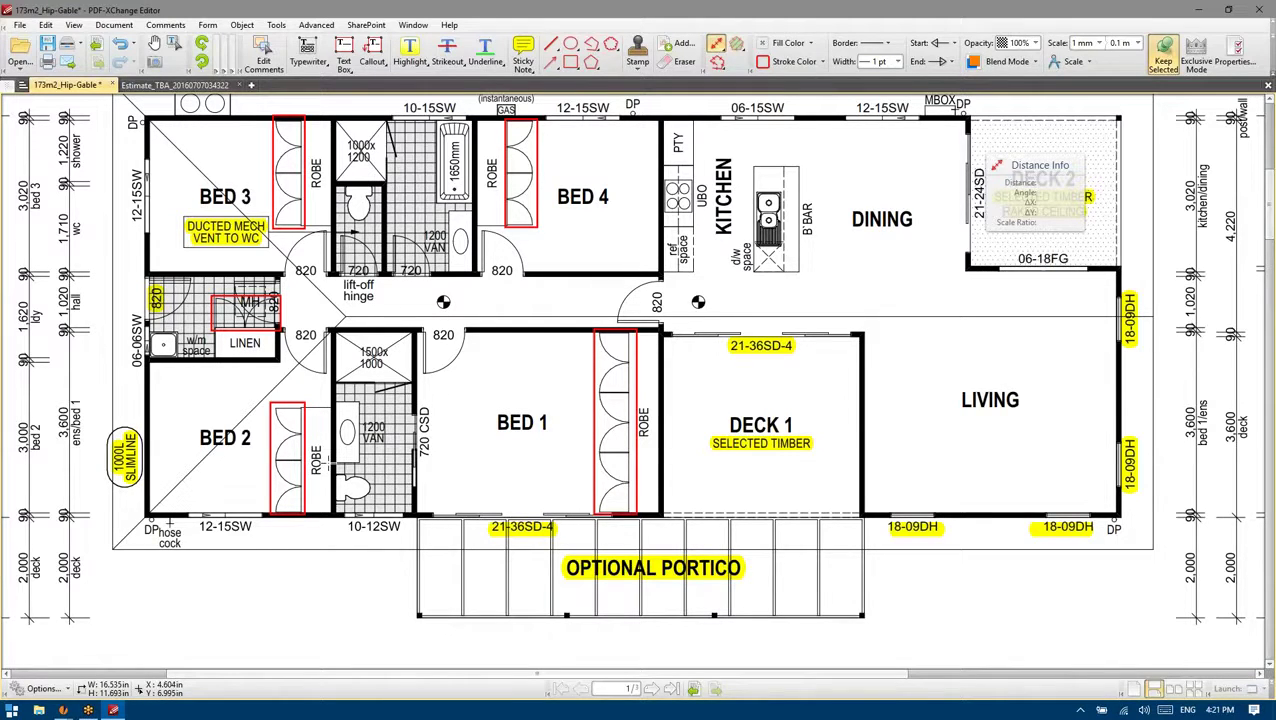
pyautogui.click(171, 45)
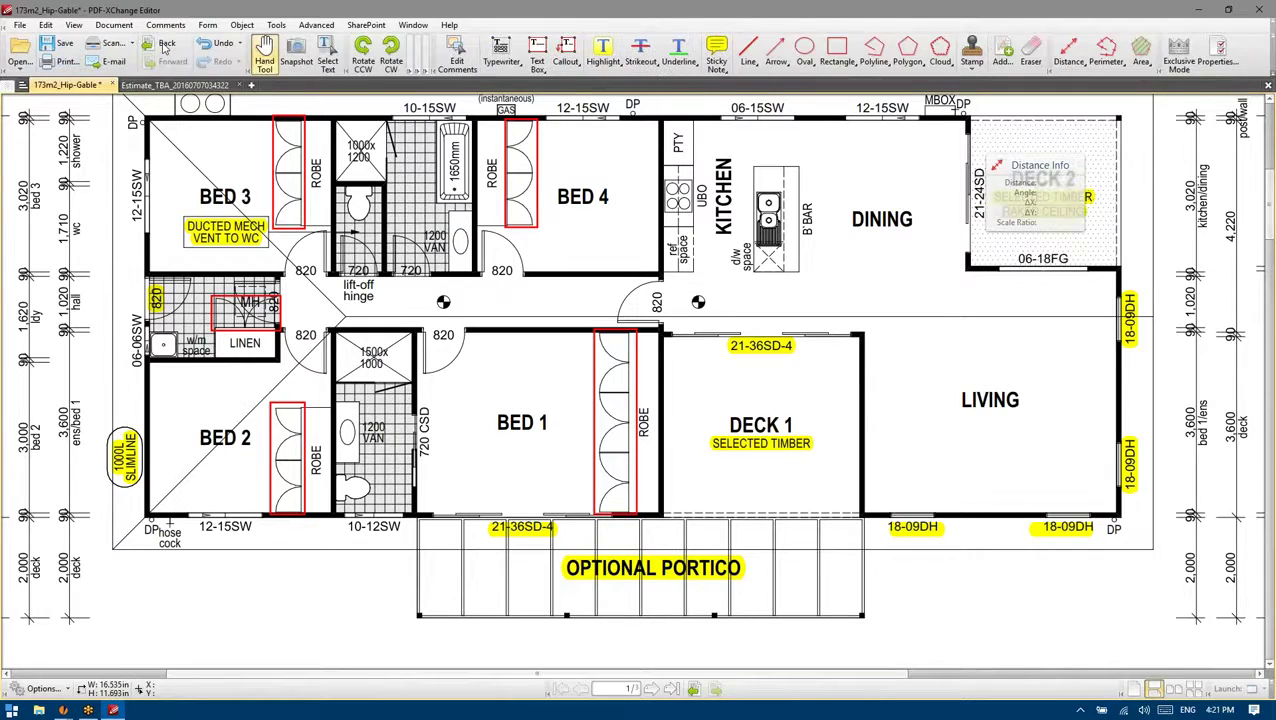
pyautogui.moveTo(891, 329); pyautogui.dragTo(901, 363)
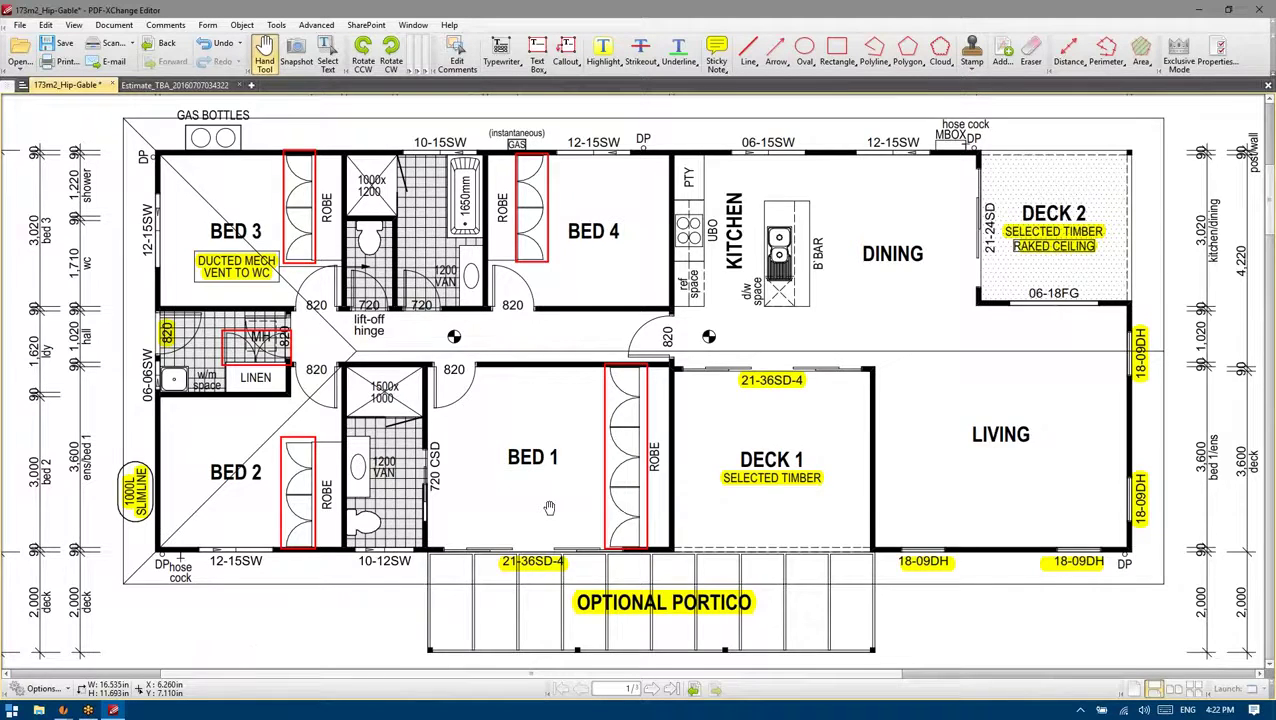
# Examine the front elevation notes, the perspective view and the left elevation on page 2 of the drawings
pyautogui.scroll(-2, 545, 505)
pyautogui.scroll(1, 507, 468)
pyautogui.scroll(-5, 507, 468)
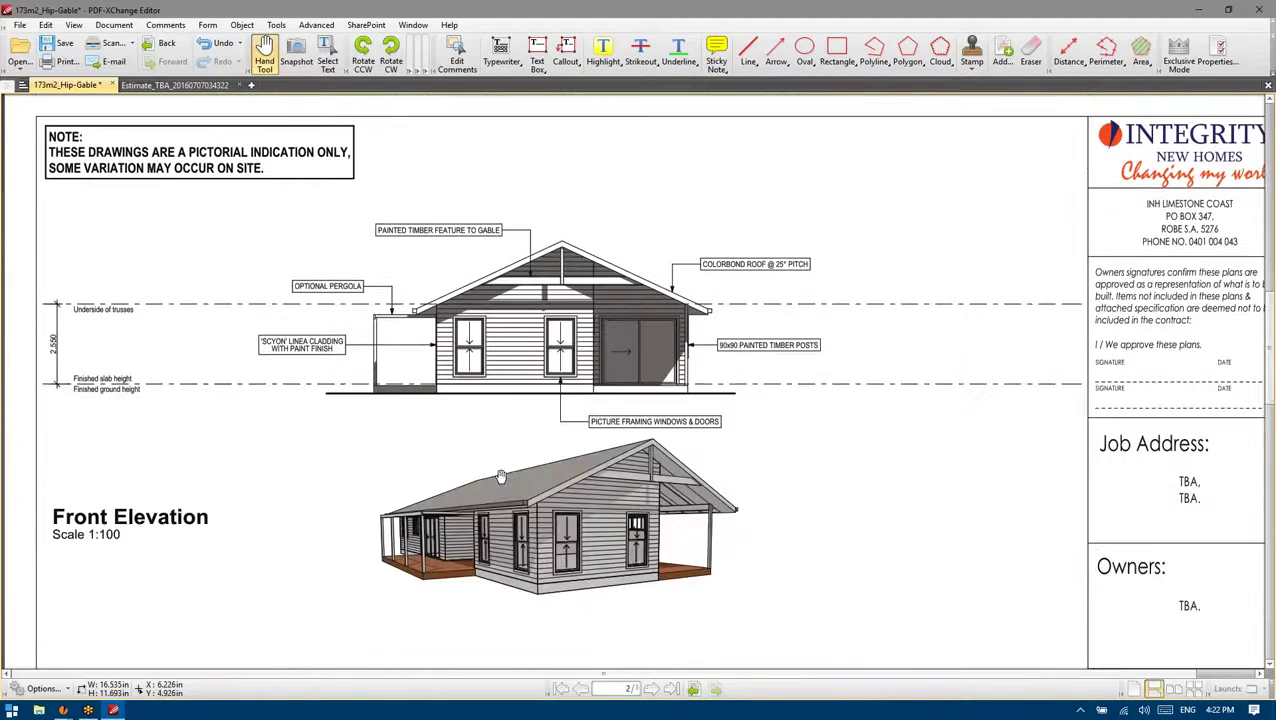
pyautogui.scroll(1, 408, 225)
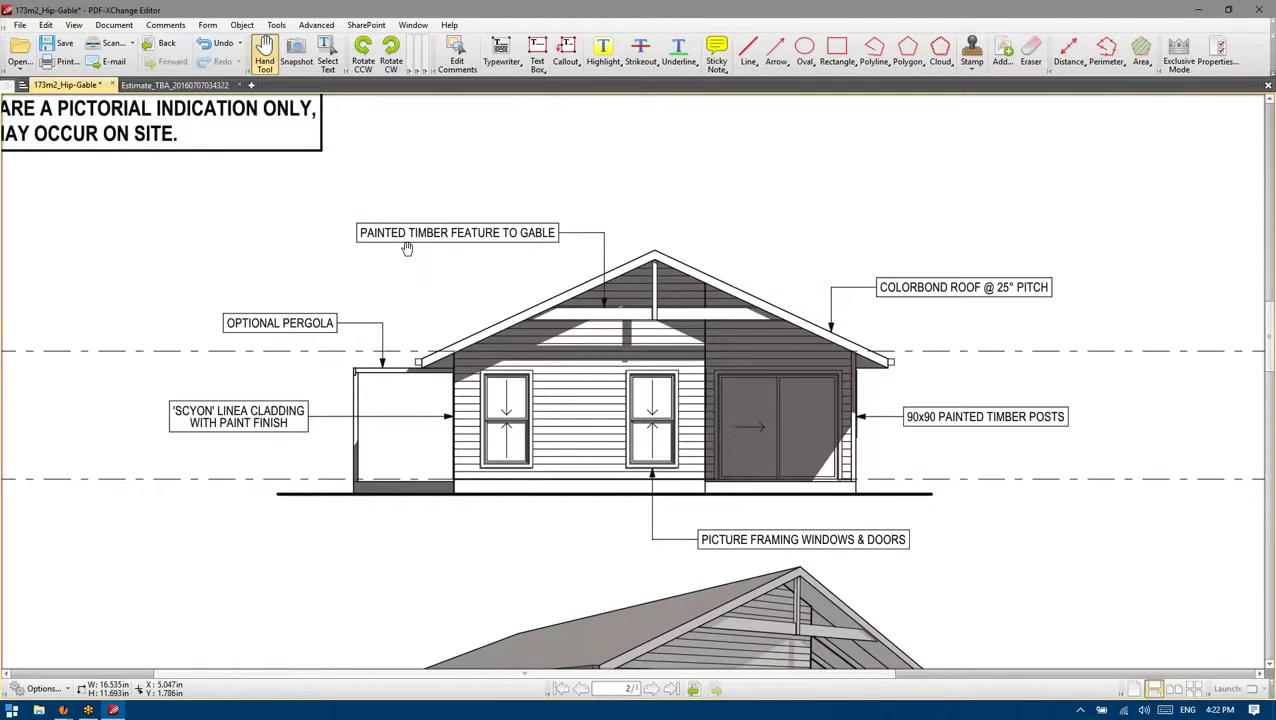
pyautogui.scroll(-1, 416, 300)
pyautogui.scroll(-2, 454, 338)
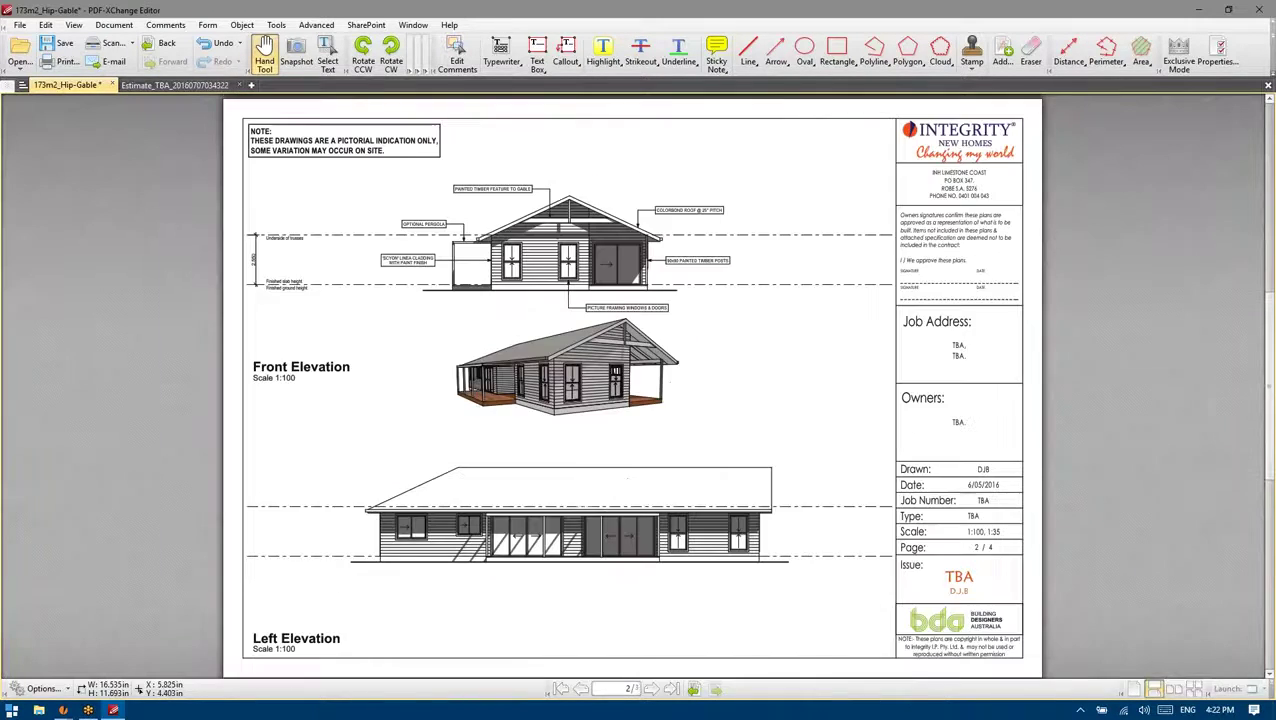
pyautogui.scroll(1, 498, 333)
pyautogui.scroll(2, 507, 282)
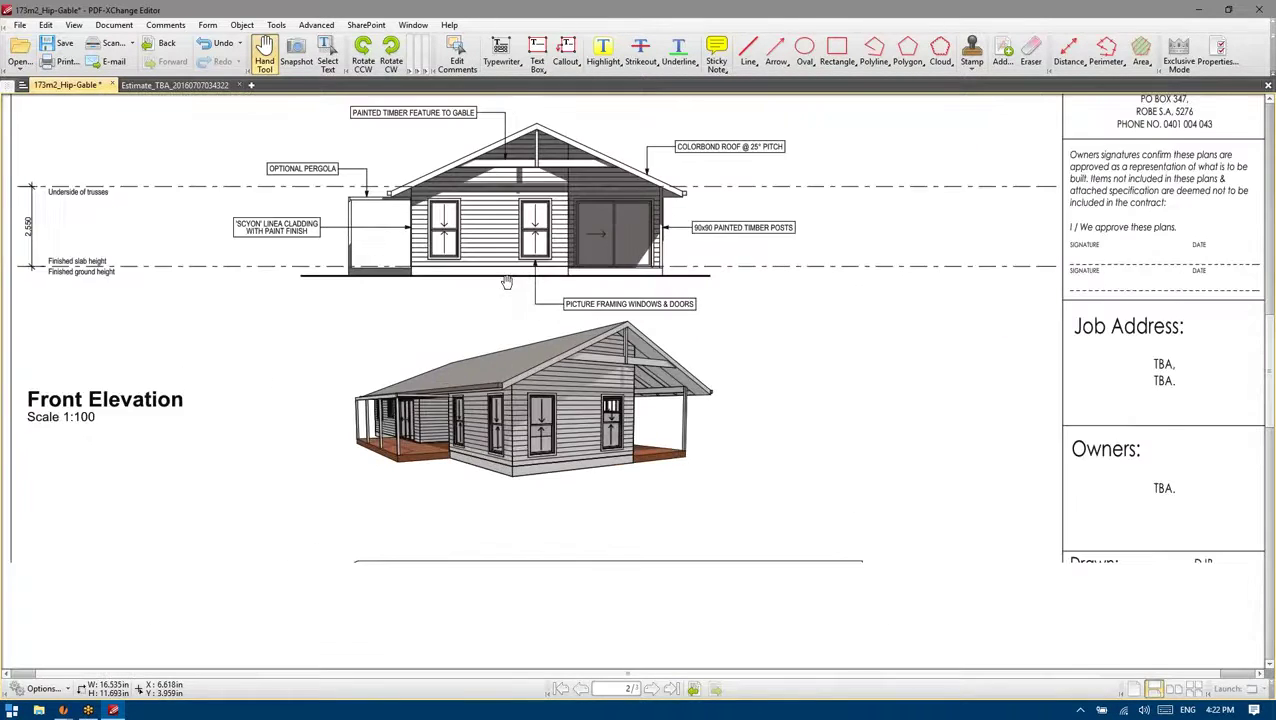
pyautogui.scroll(-3, 529, 327)
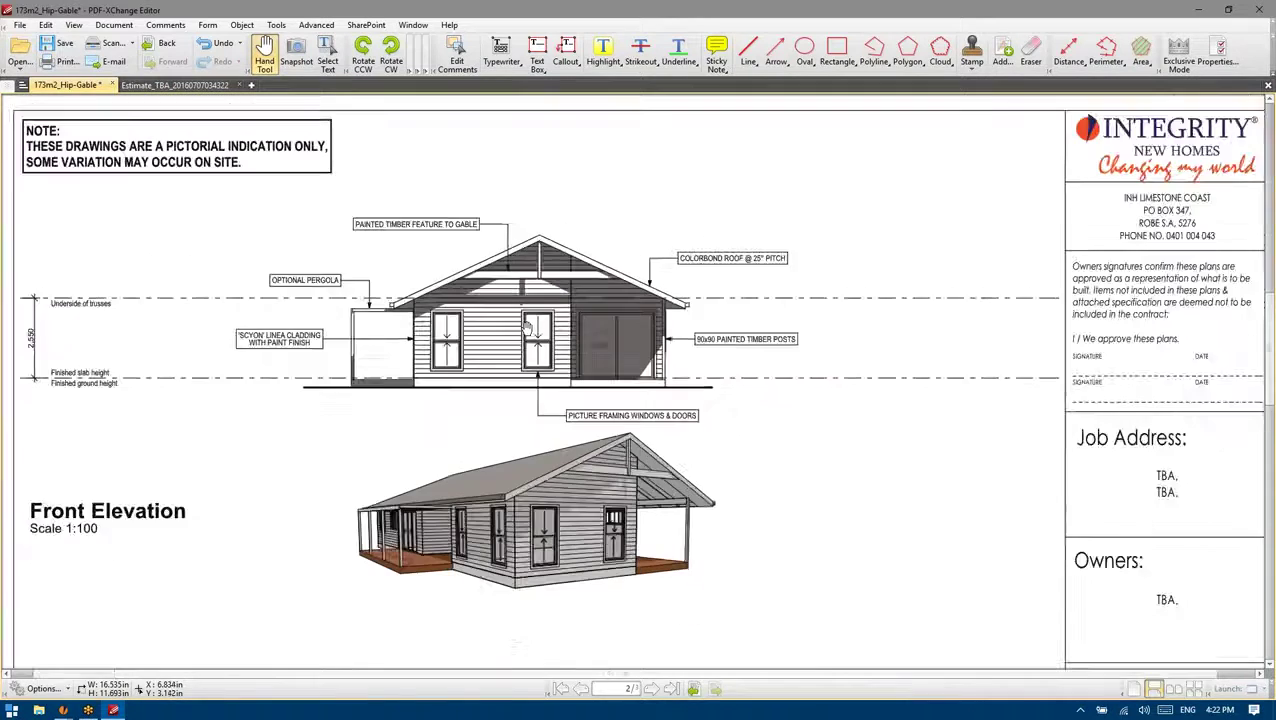
pyautogui.scroll(-2, 516, 334)
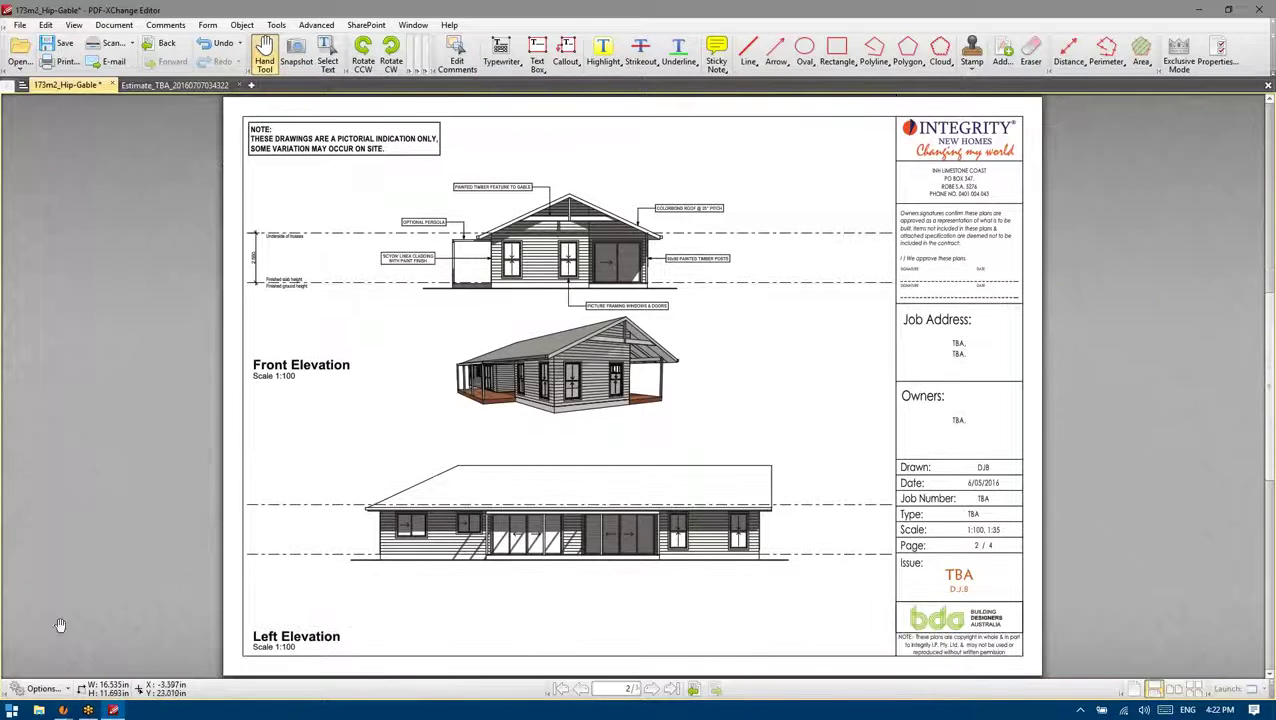
# Switch to the Integrity New Homes job software and check the glass and cavity sliding door items in the Job Workup's Master Price List
pyautogui.moveTo(62, 708)
pyautogui.click(72, 660)
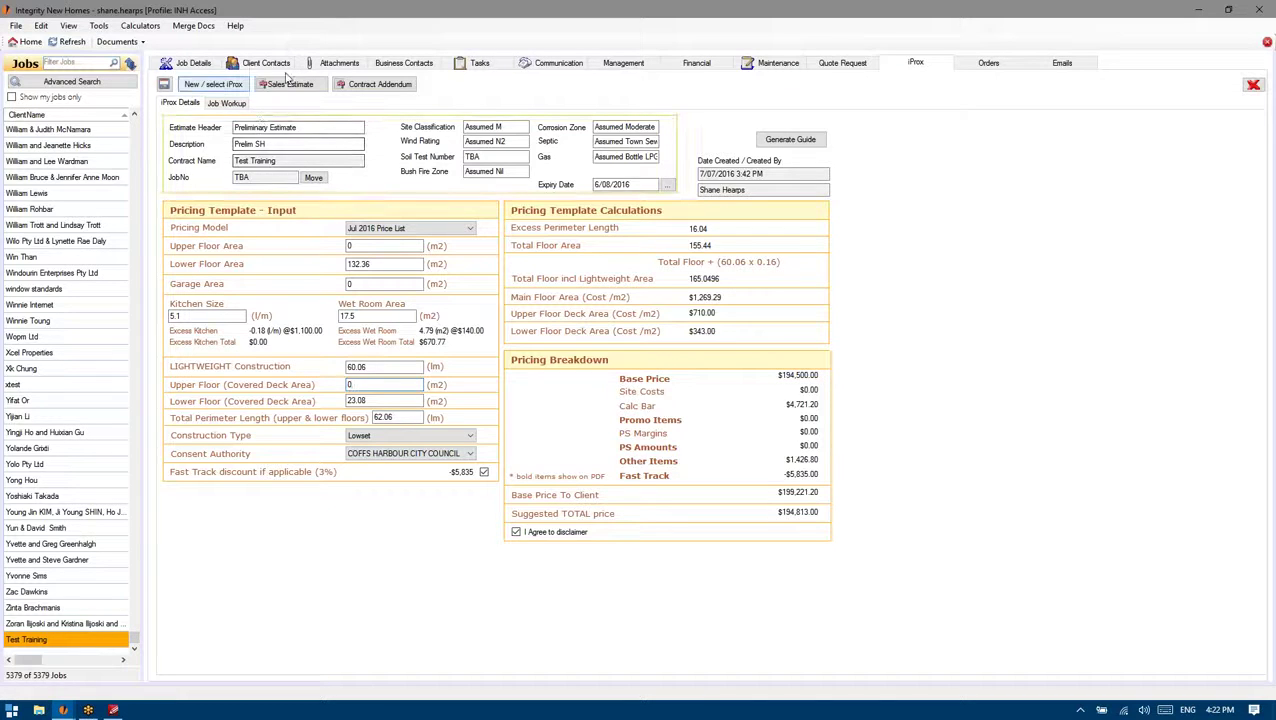
pyautogui.click(240, 104)
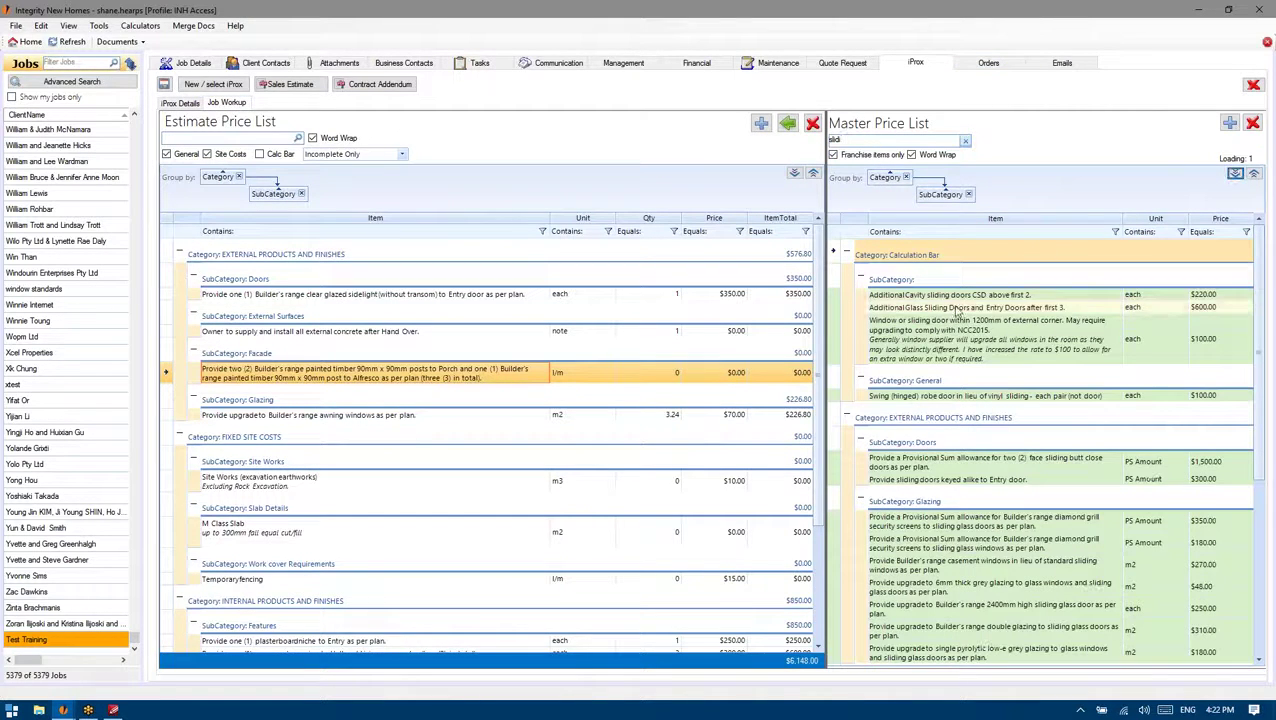
pyautogui.click(958, 310)
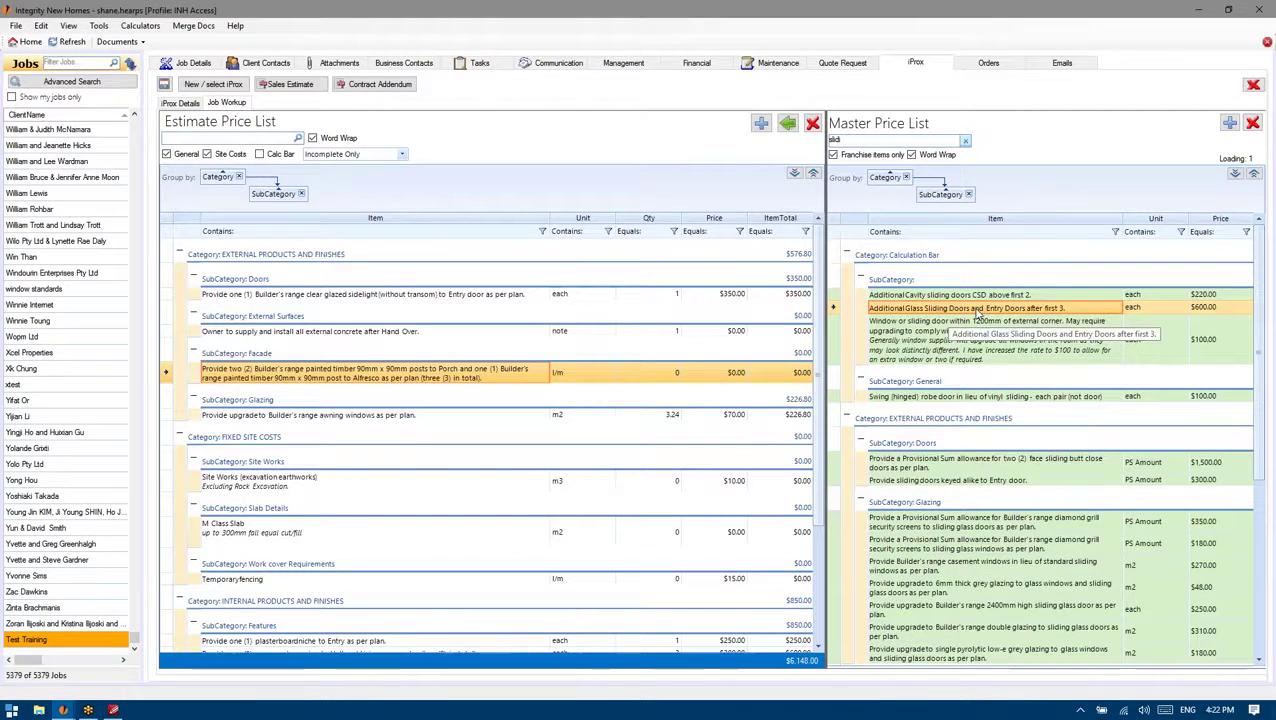
pyautogui.click(1030, 297)
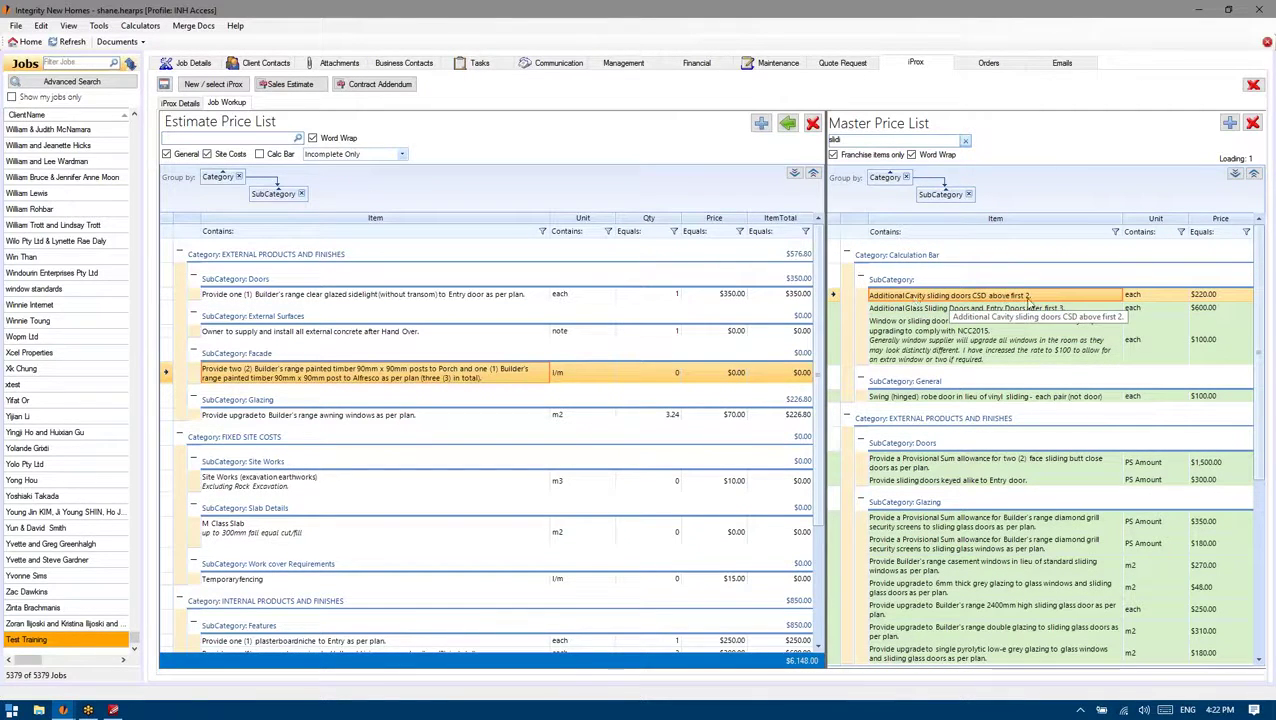
# Filter the Master Price List by "calculation" and review the Calculation Bar items, from Drainage and Duplex through to Structure
pyautogui.click(964, 141)
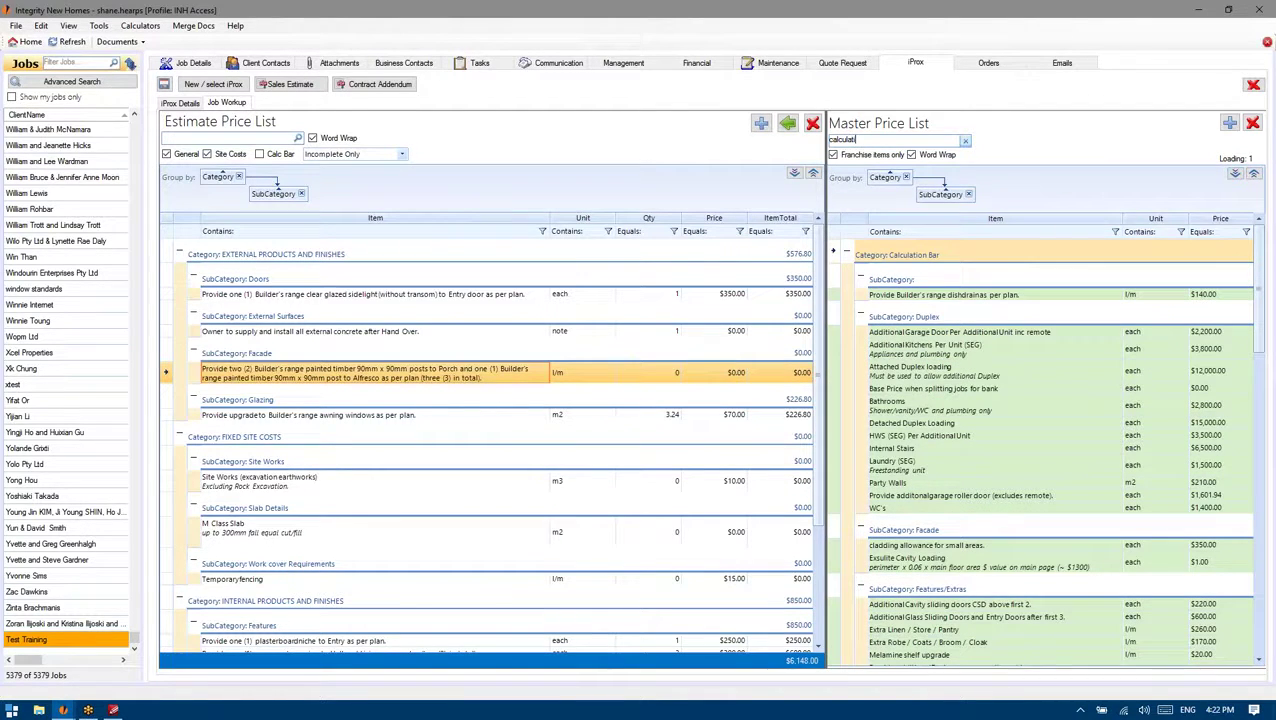
pyautogui.scroll(-5, 980, 412)
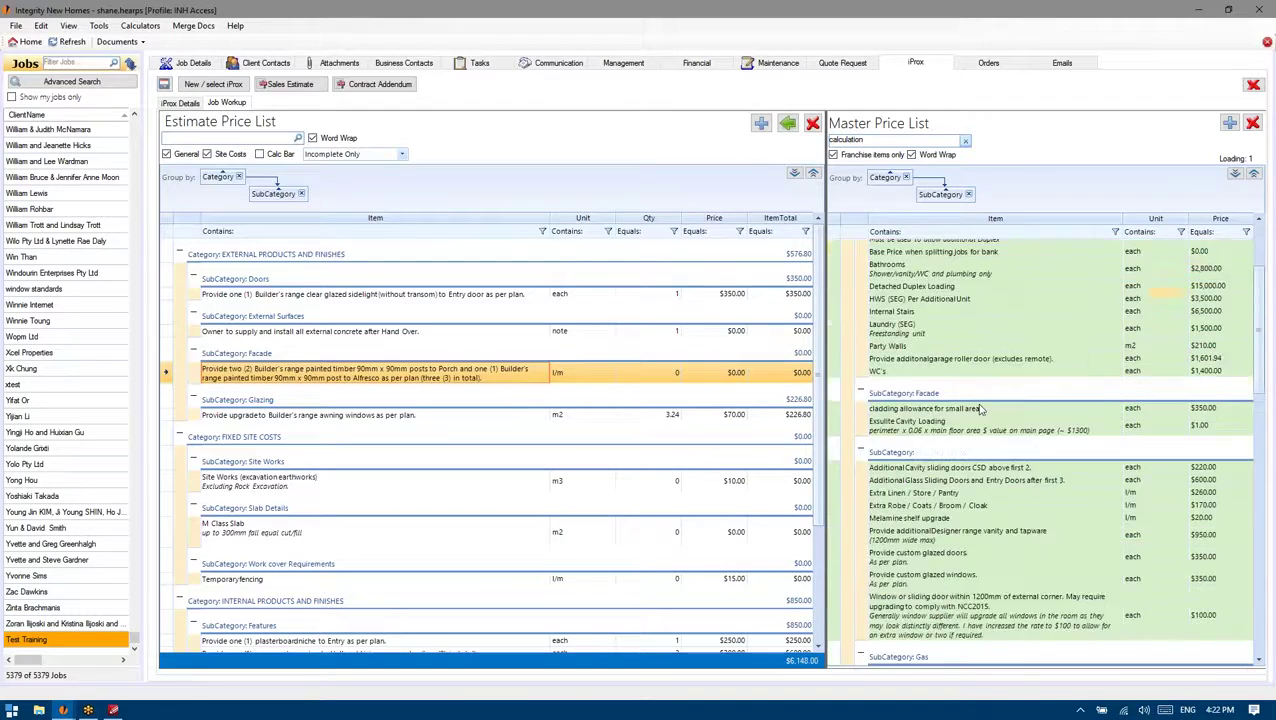
pyautogui.scroll(-5, 980, 412)
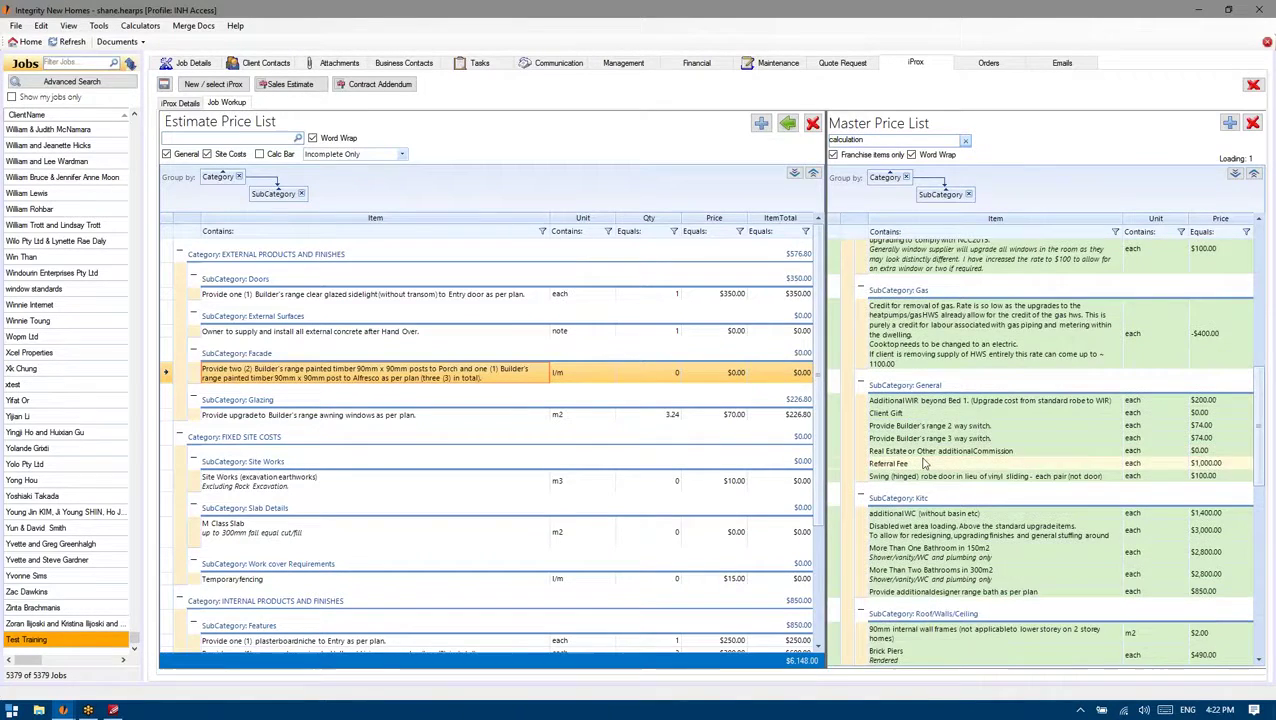
pyautogui.scroll(-6, 920, 464)
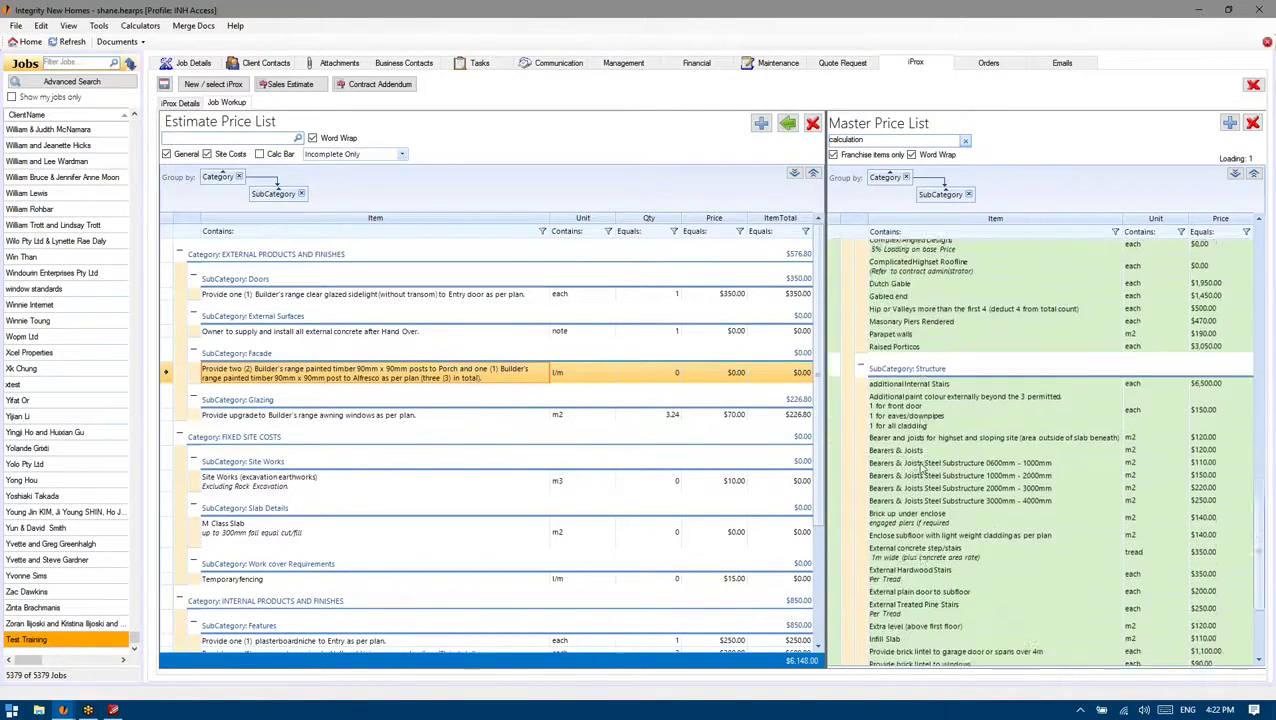
pyautogui.scroll(20, 920, 464)
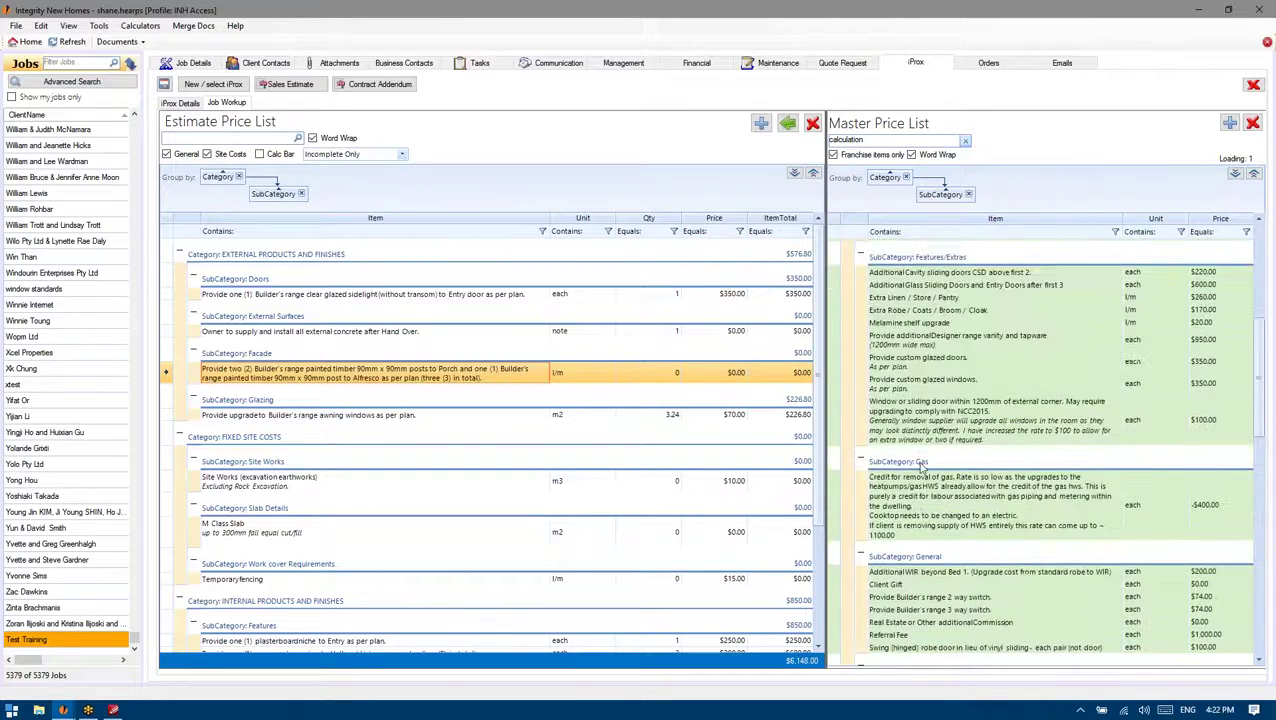
pyautogui.scroll(1, 930, 400)
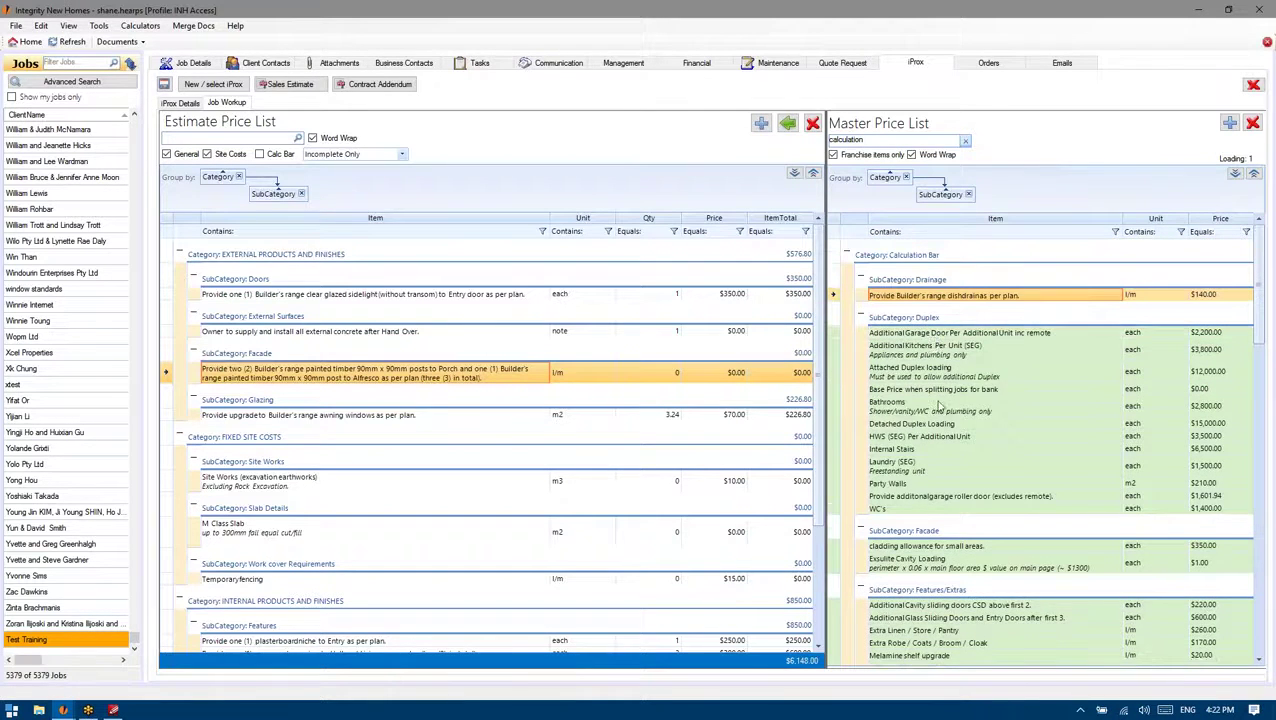
pyautogui.moveTo(925, 410); pyautogui.dragTo(924, 362)
pyautogui.press('Up')
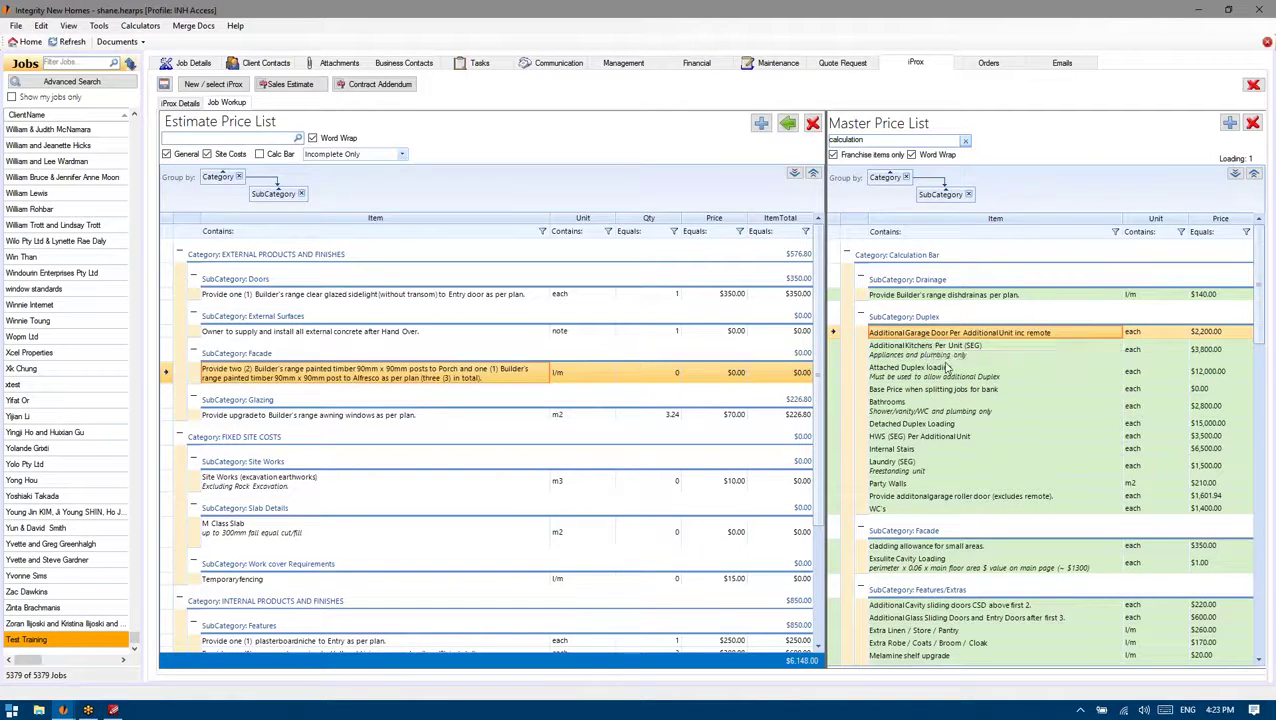
pyautogui.scroll(-3, 948, 370)
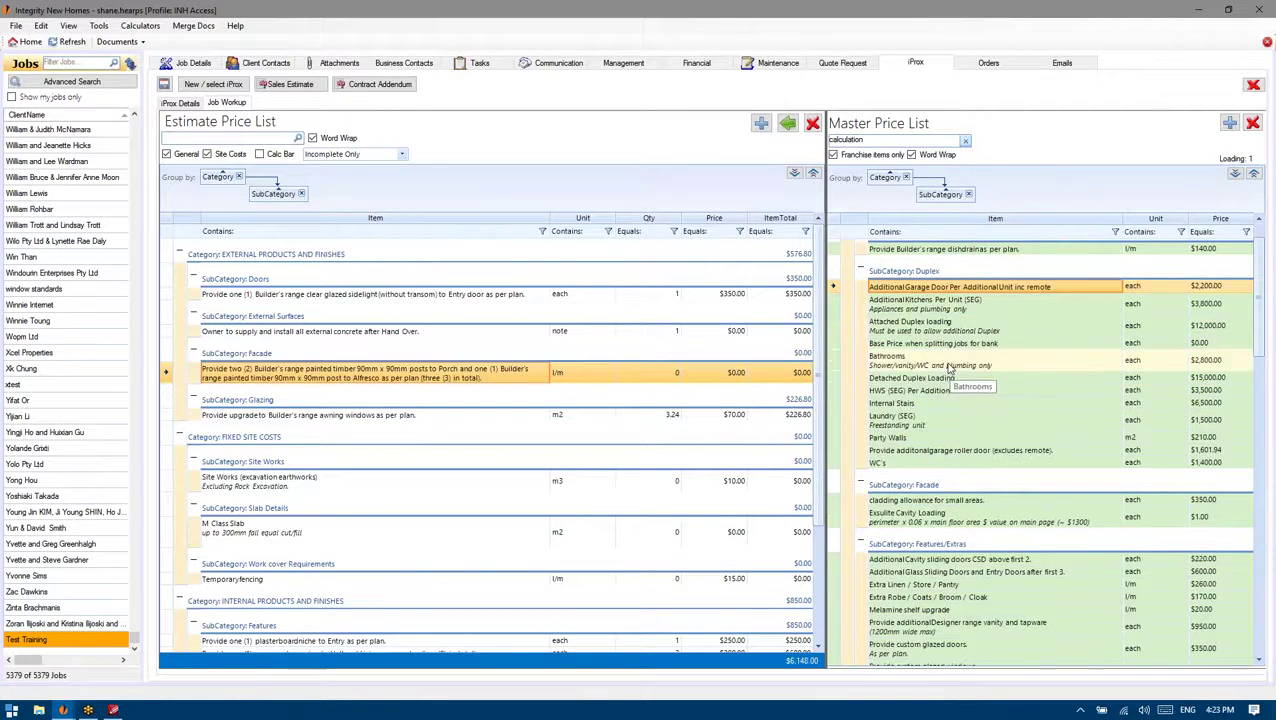
pyautogui.scroll(3, 926, 343)
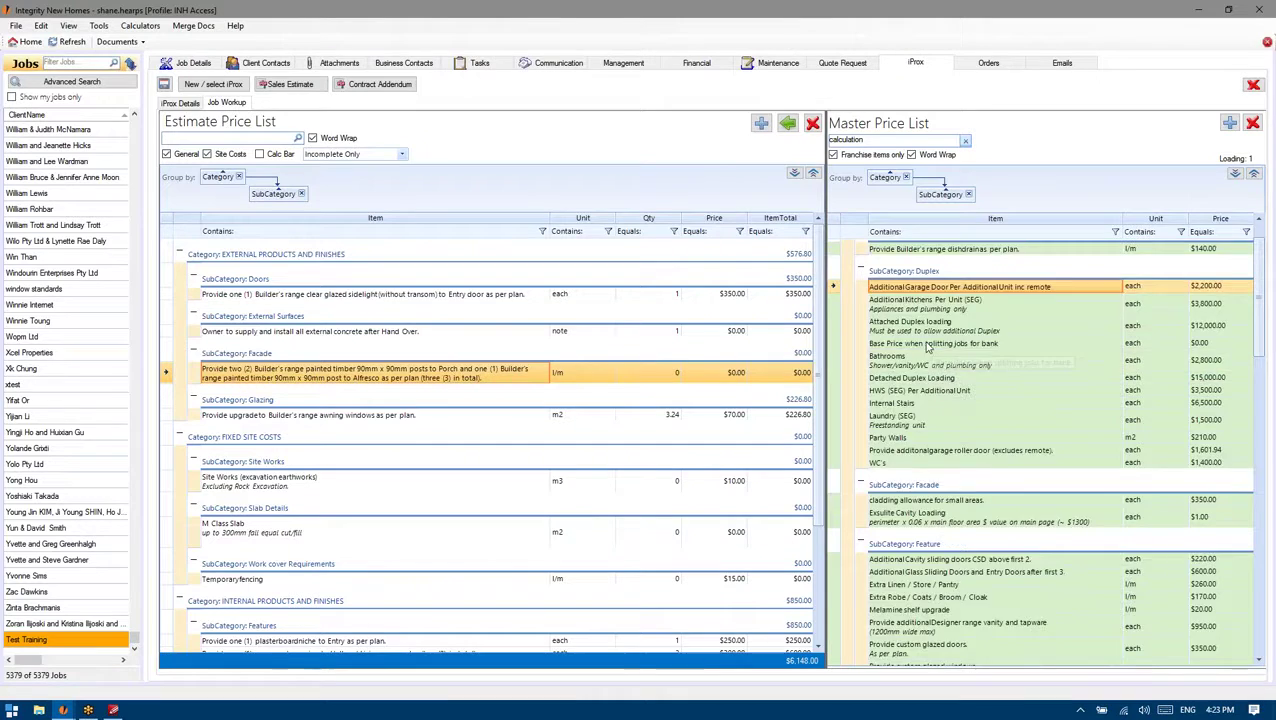
pyautogui.click(932, 296)
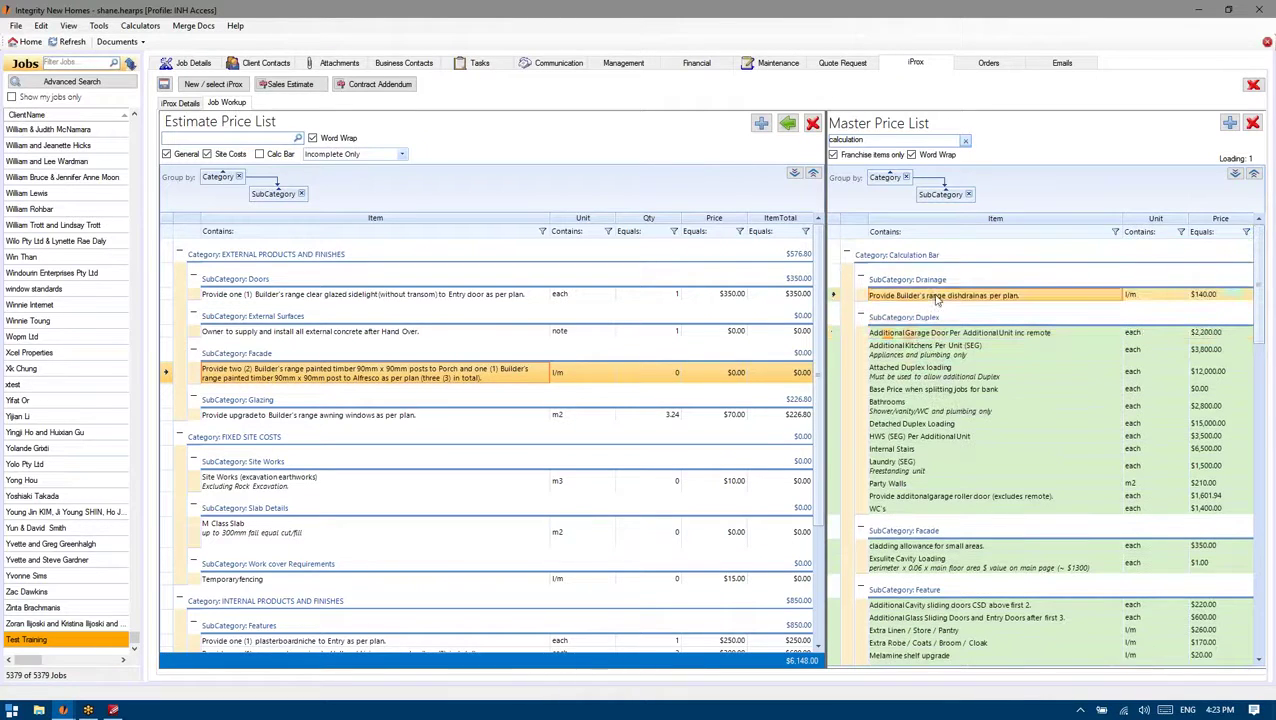
# Include the Calc Bar items in the Estimate Price List and expand all its categories
pyautogui.click(261, 157)
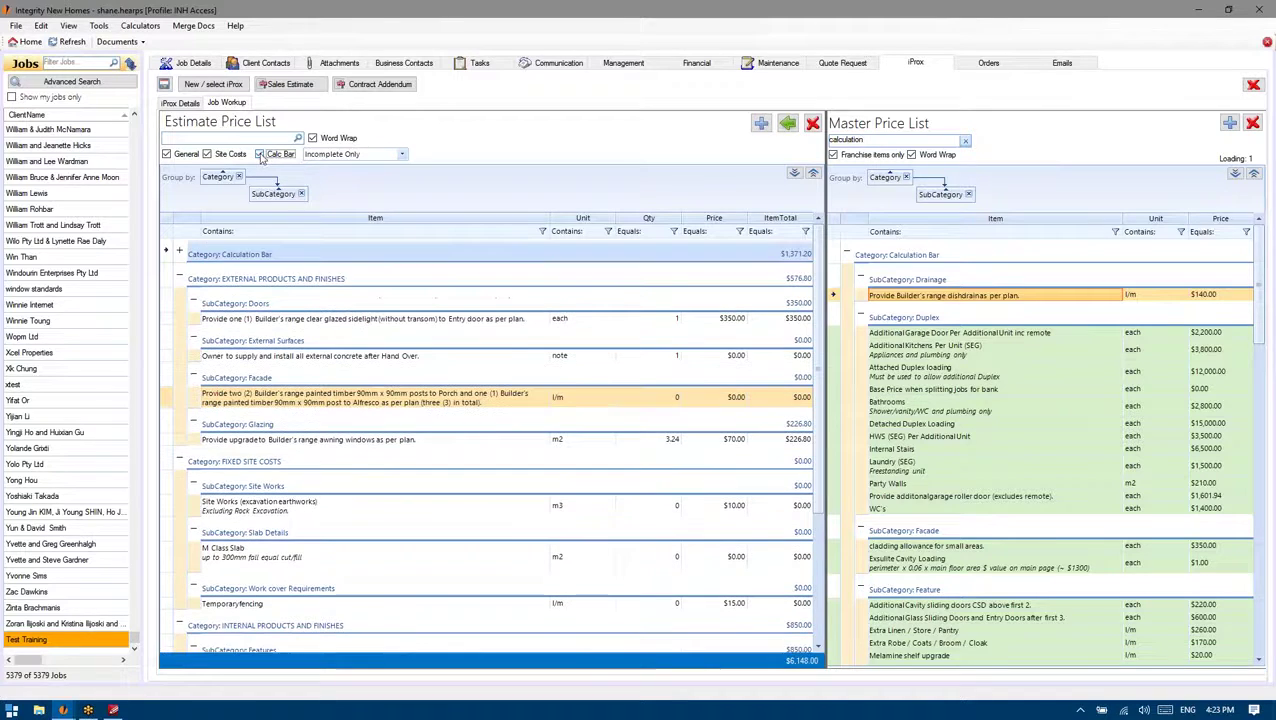
pyautogui.click(794, 174)
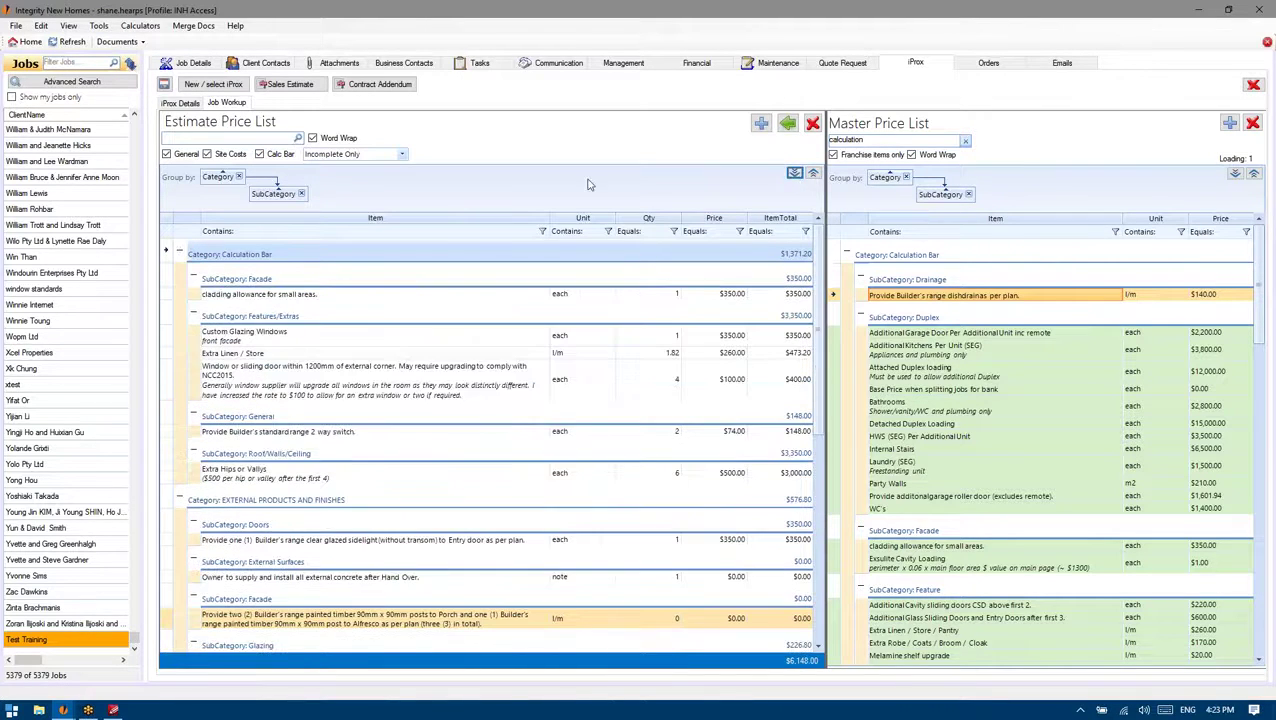
# Review the Estimate Price List's Calculation Bar items for small-area cladding, custom glazing windows and openings within 1200mm of an external corner
pyautogui.click(270, 540)
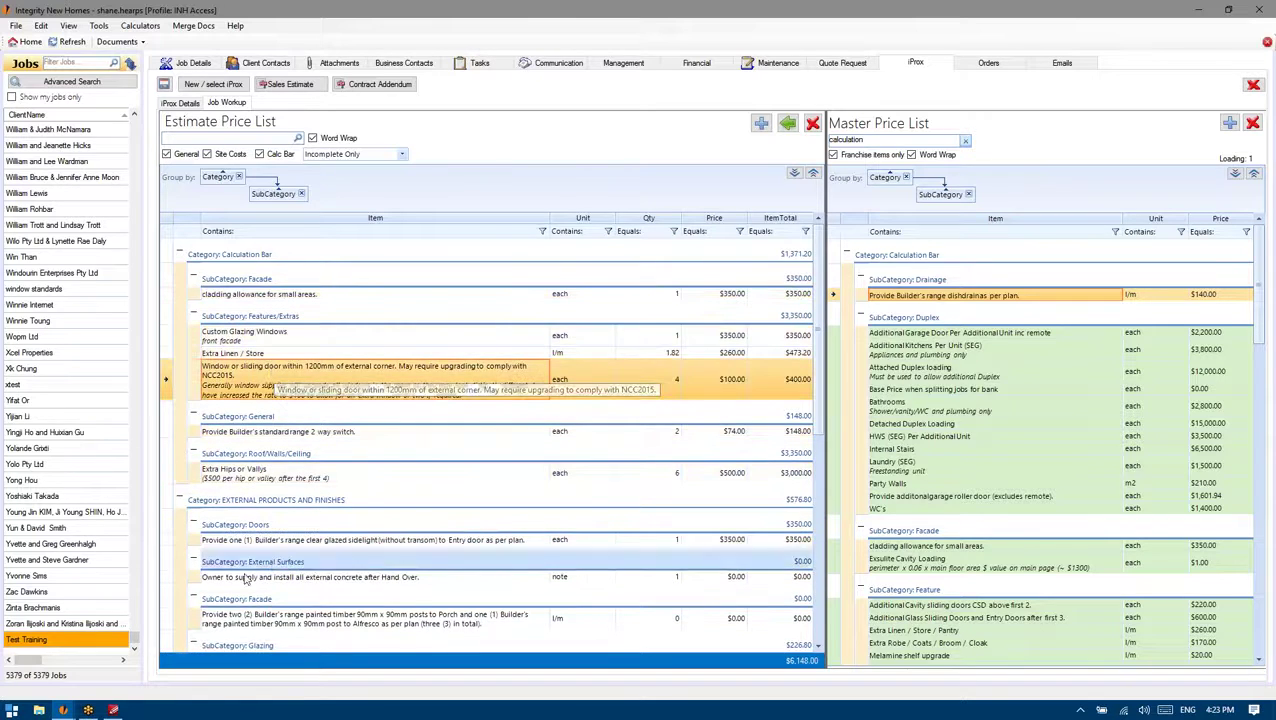
pyautogui.click(256, 296)
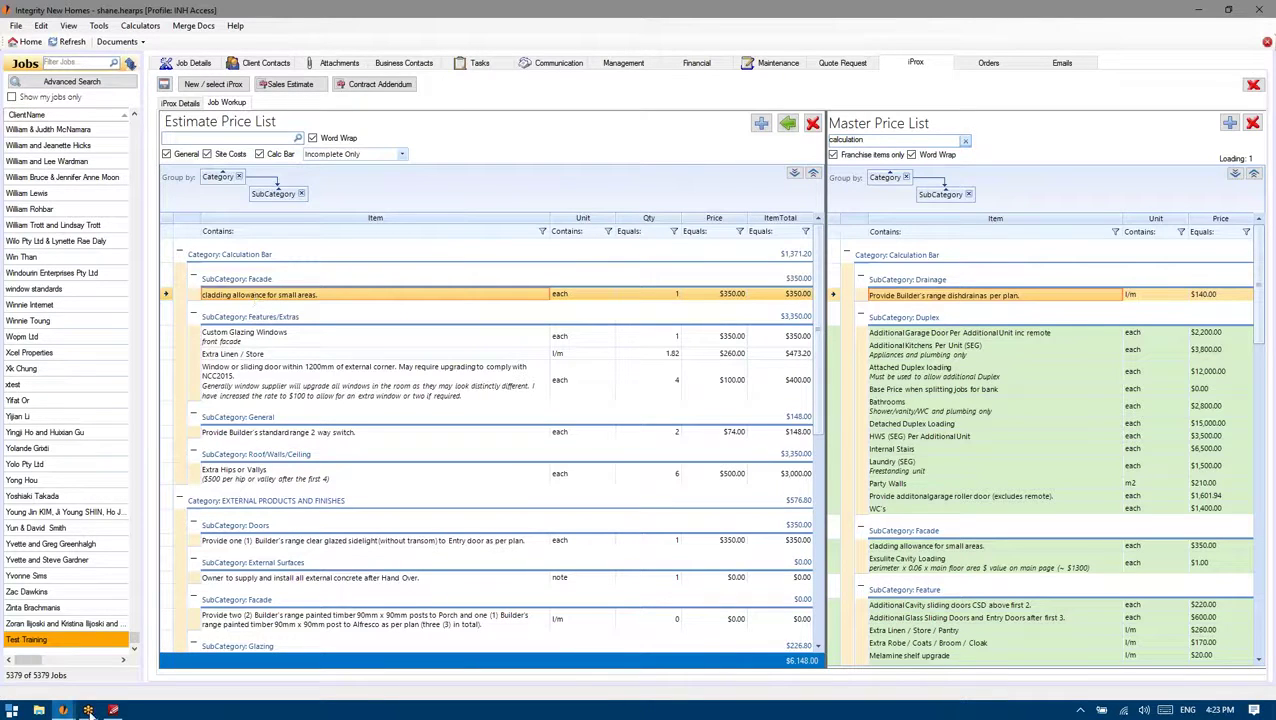
pyautogui.moveTo(114, 710)
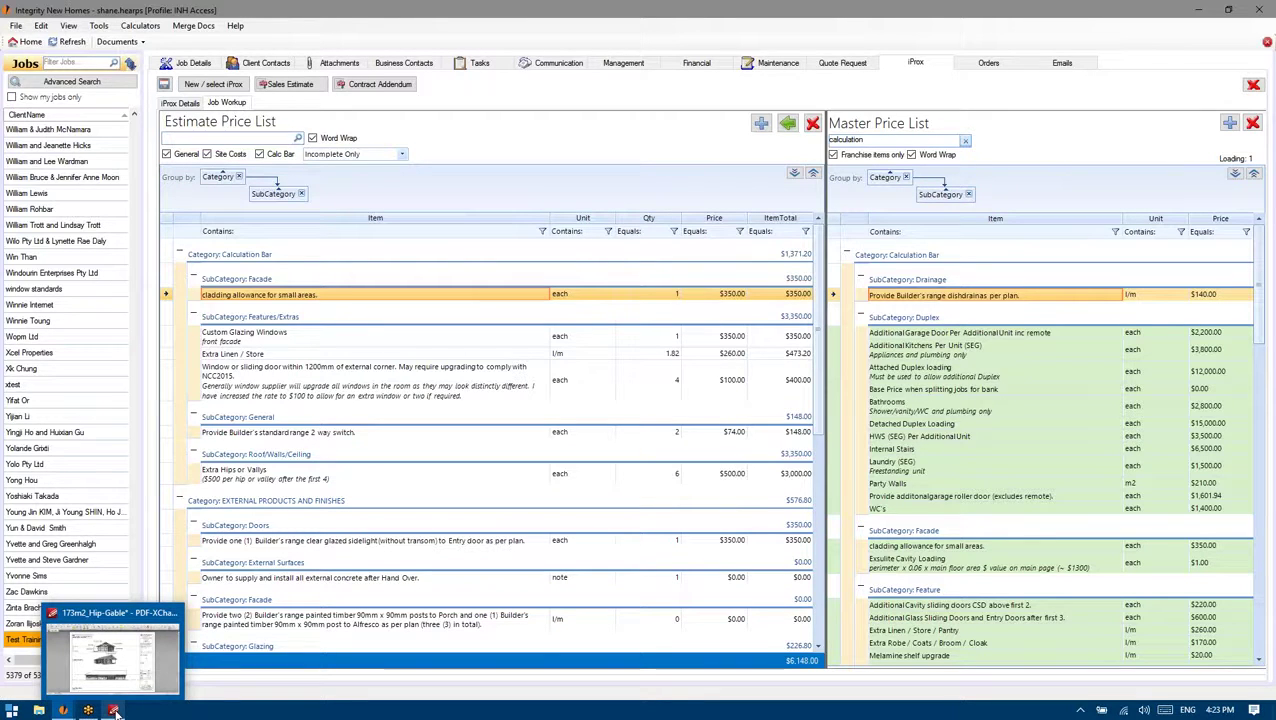
pyautogui.click(281, 352)
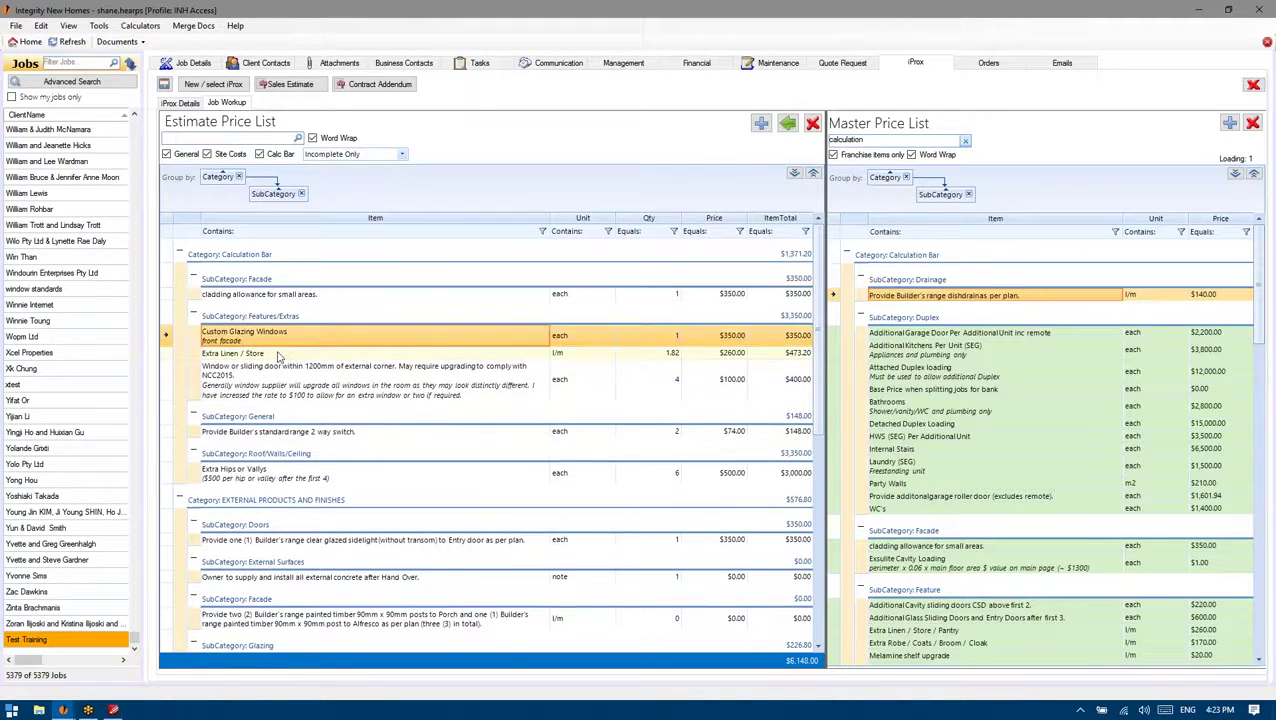
pyautogui.click(266, 378)
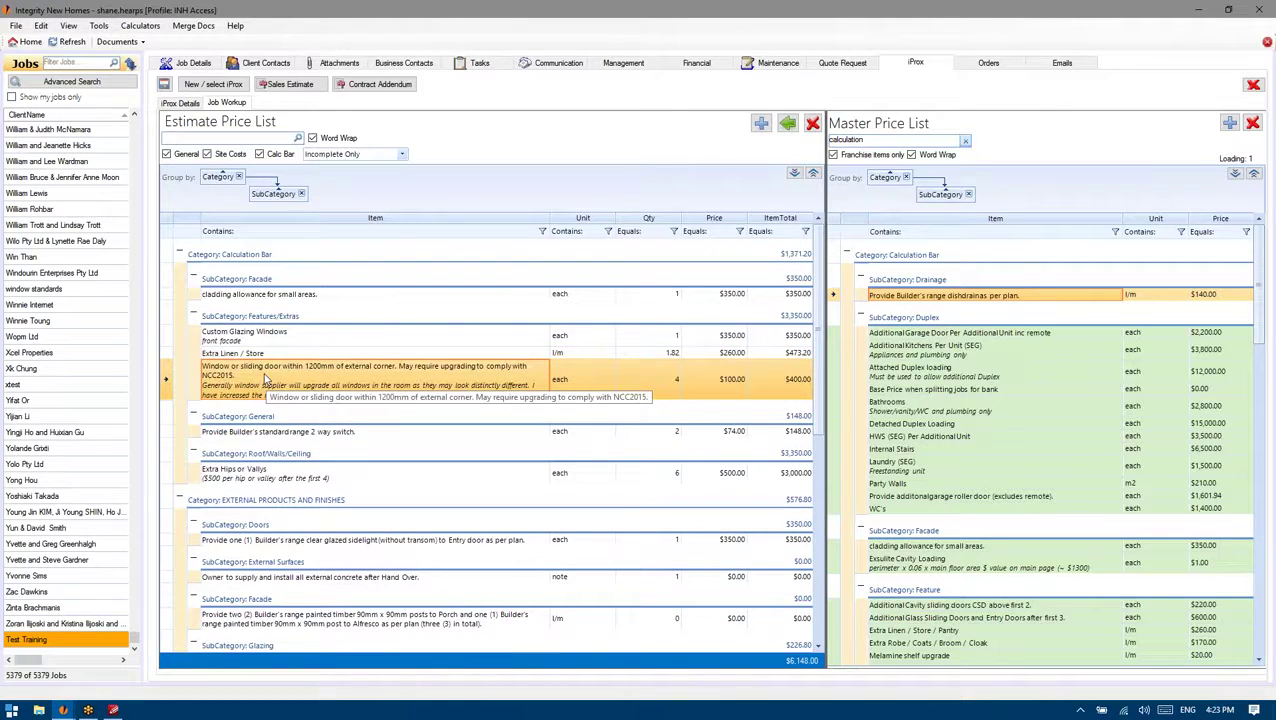
# Switch to PDF-XChange Editor and compare the front and left elevations on page 2 with the Estimate Price List in the job software
pyautogui.click(113, 710)
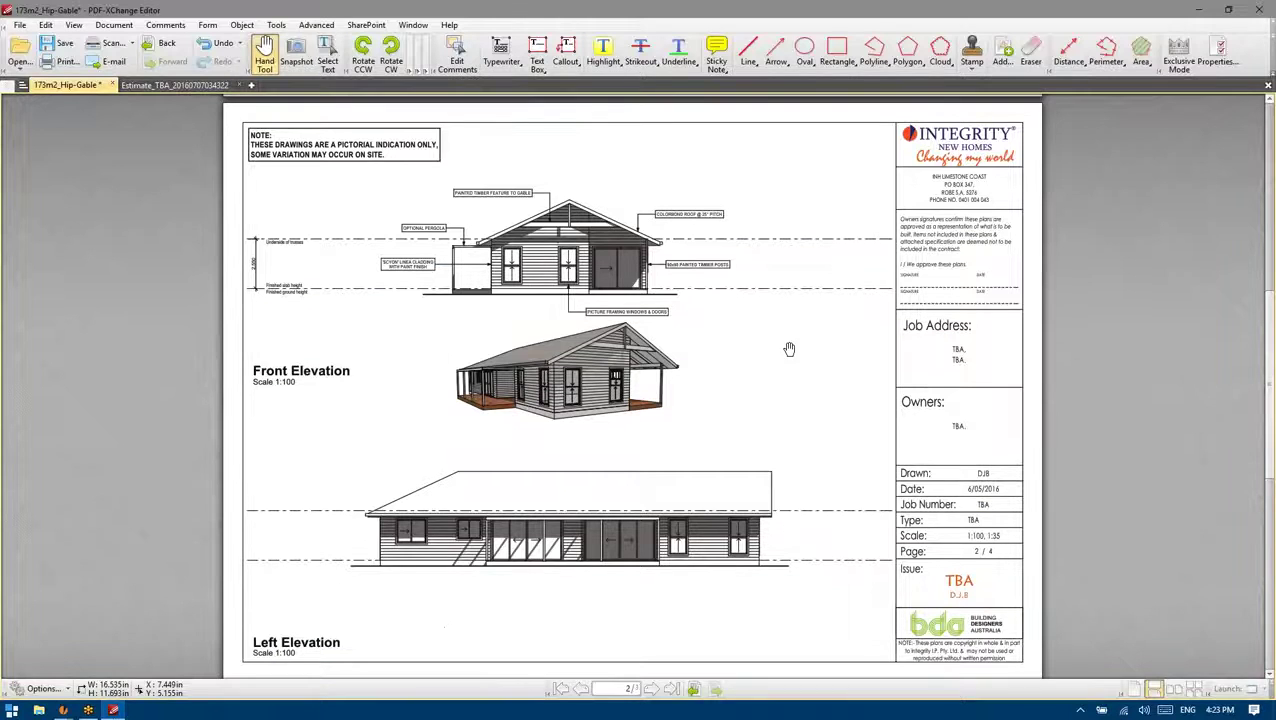
pyautogui.moveTo(1267, 300); pyautogui.dragTo(1240, 301)
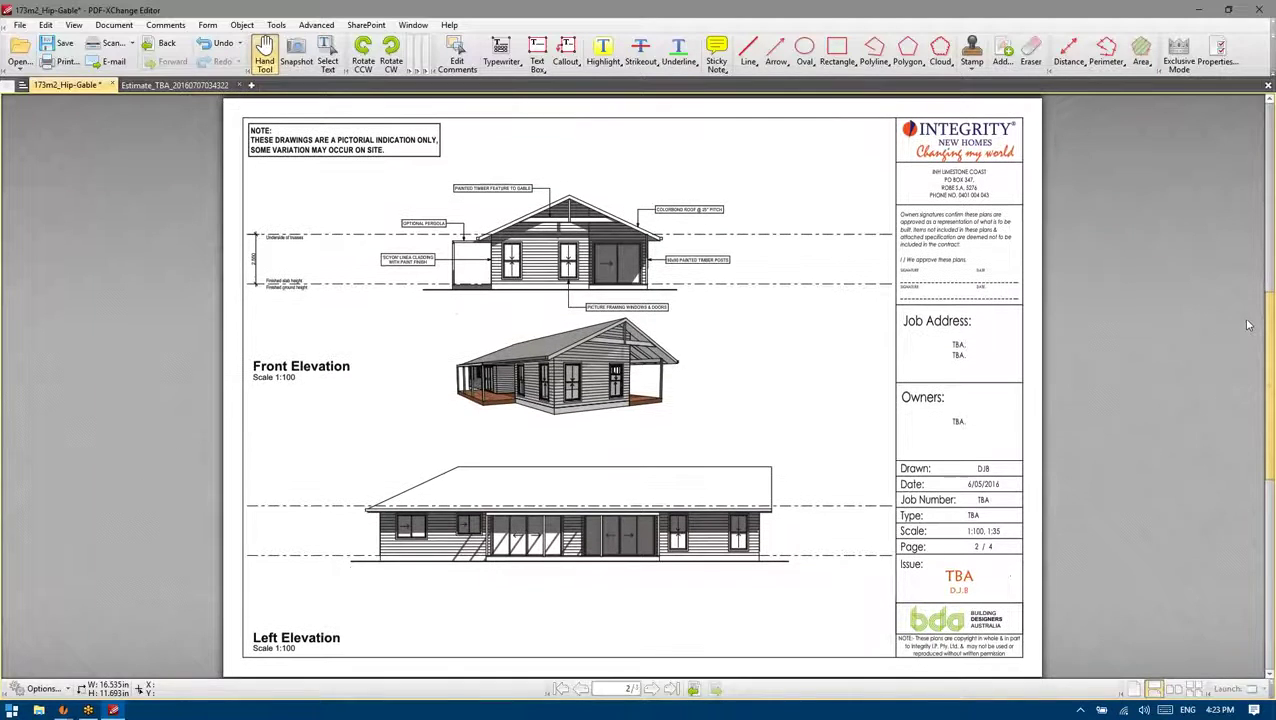
pyautogui.click(1199, 9)
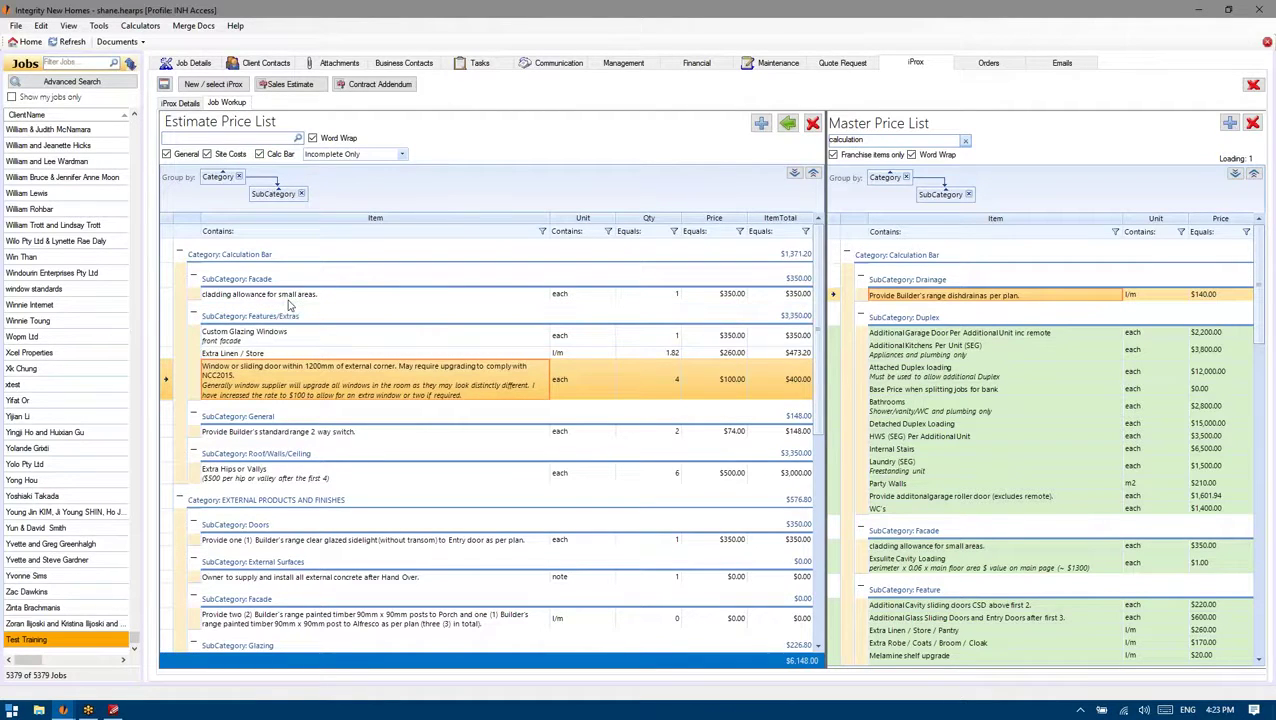
pyautogui.click(113, 710)
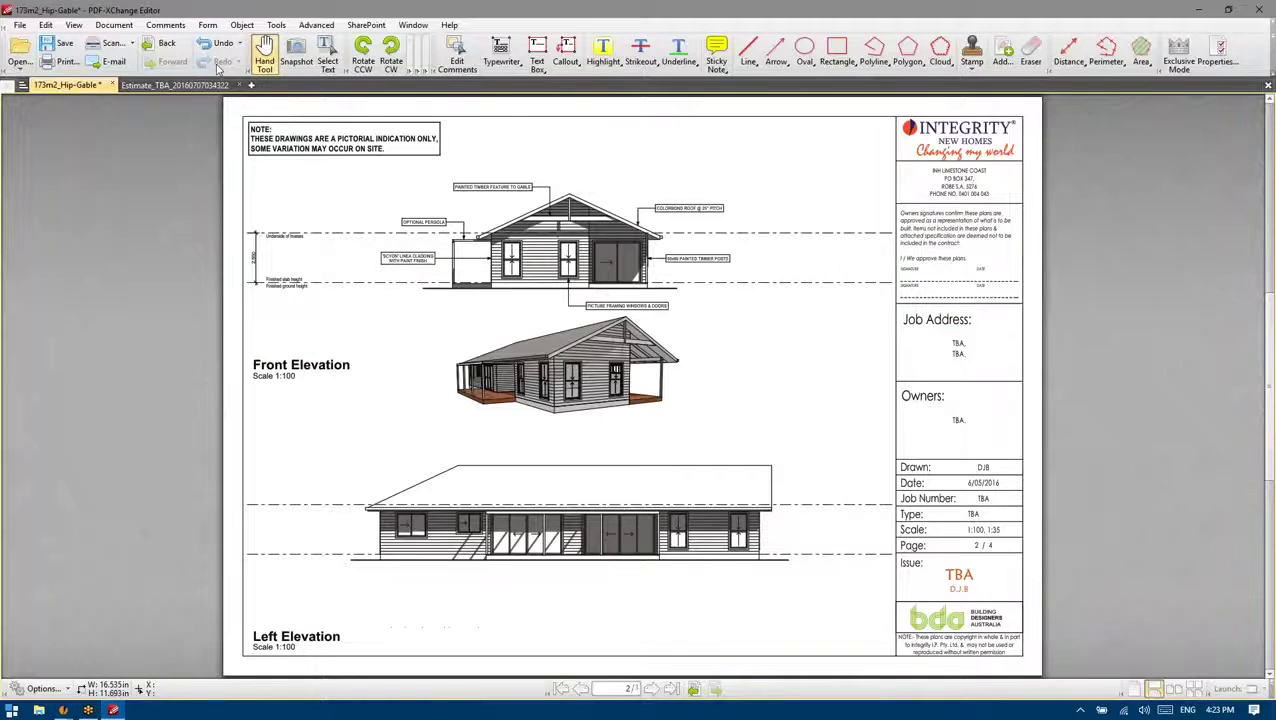
# Read through the Avalon 191 Preliminary Estimate PDF, covering standard inclusions, external products, site requirements, total price and the closing disclaimer
pyautogui.click(170, 85)
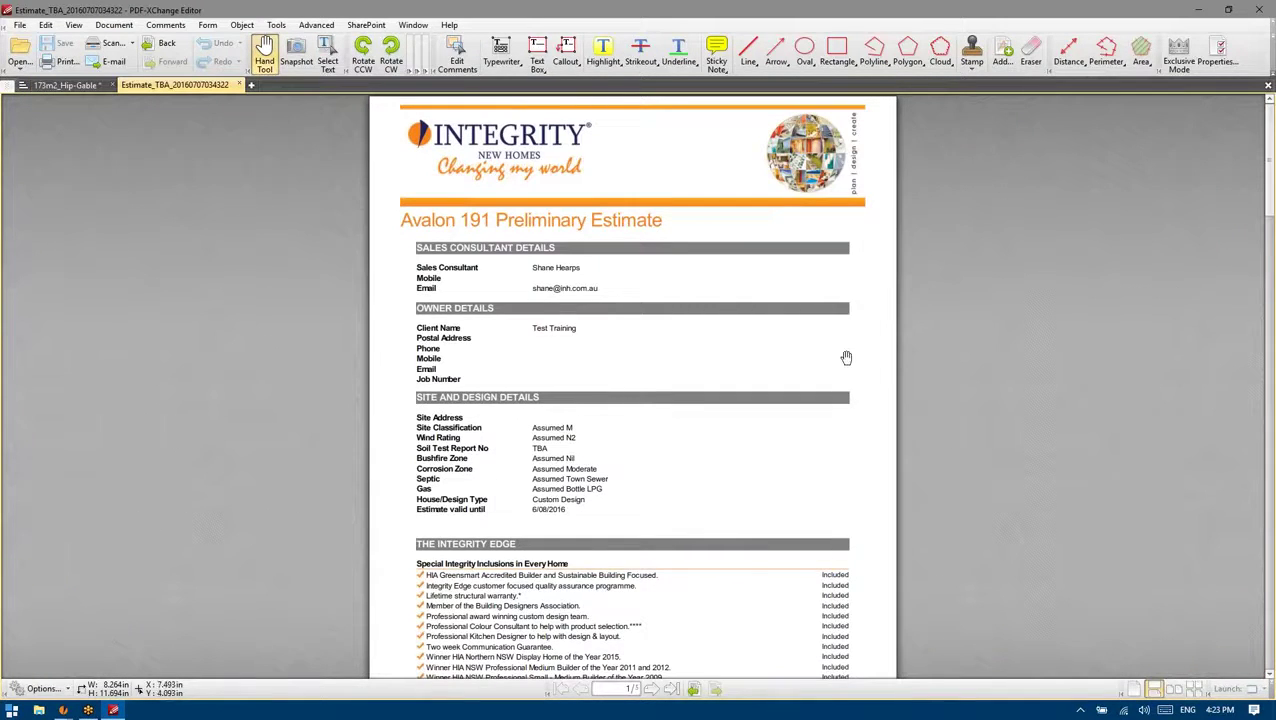
pyautogui.scroll(-1, 843, 359)
pyautogui.scroll(-5, 823, 373)
pyautogui.moveTo(1270, 260); pyautogui.dragTo(1139, 75)
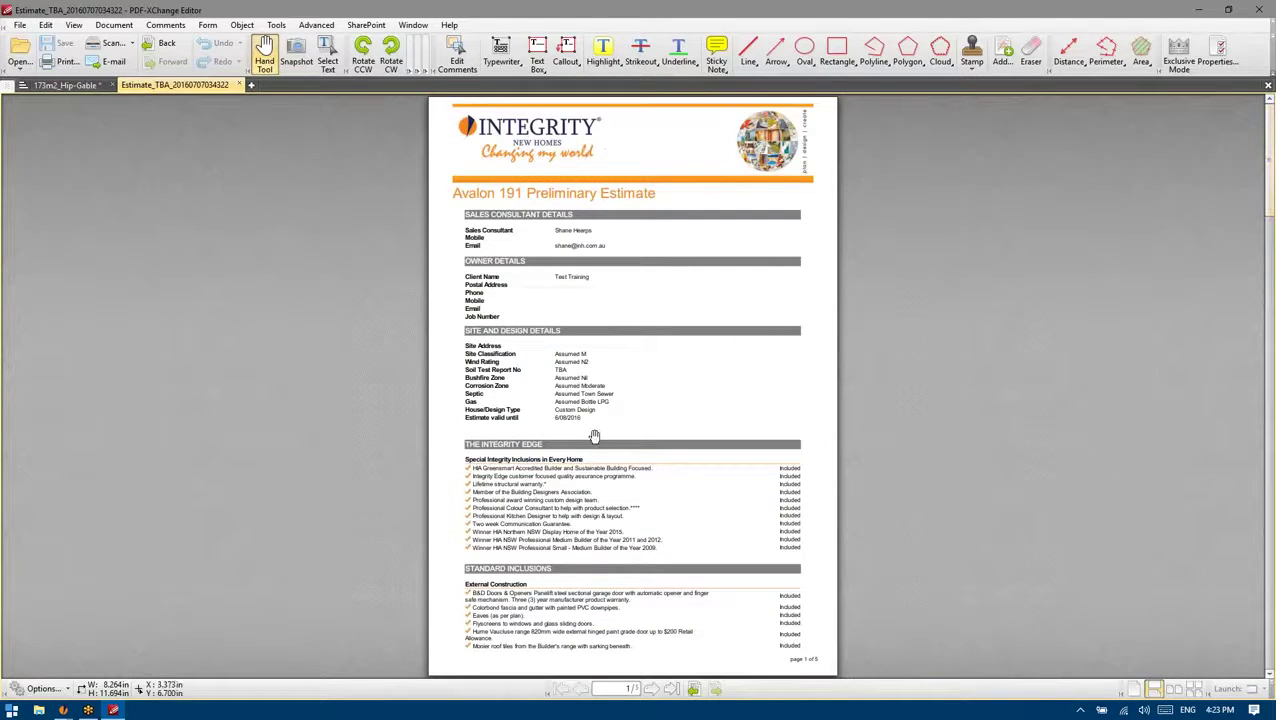
pyautogui.scroll(-10, 594, 436)
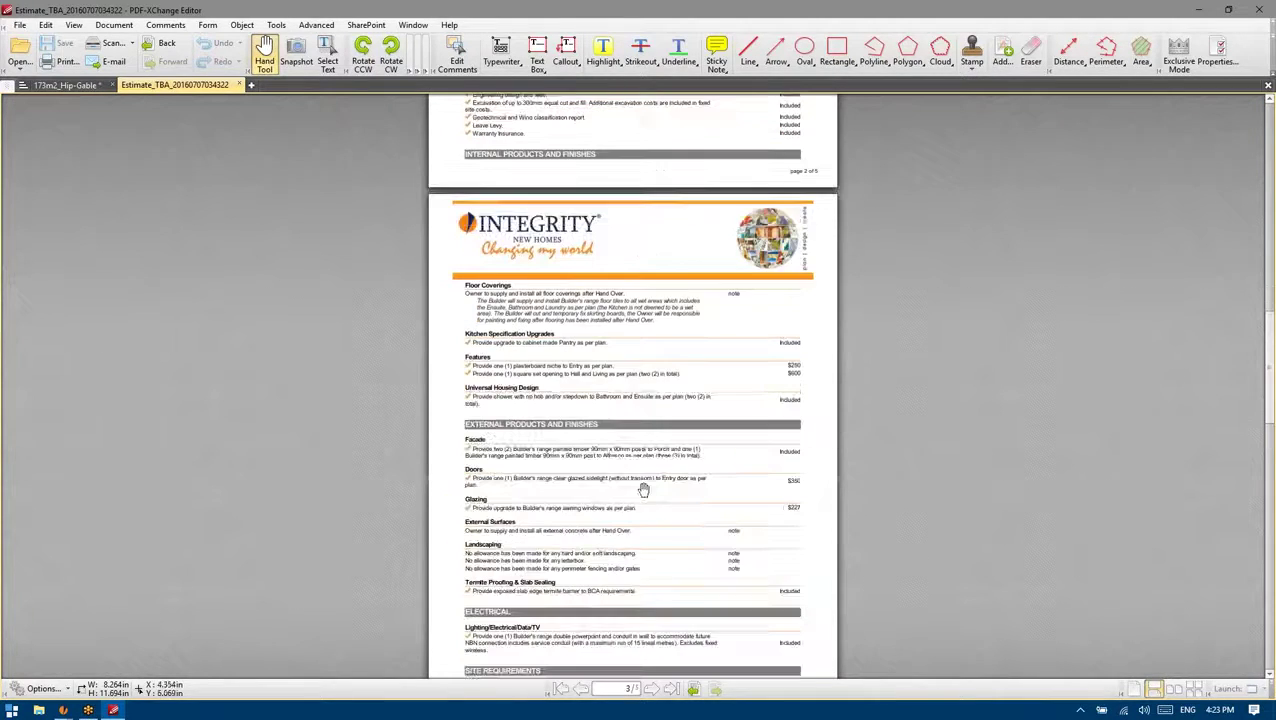
pyautogui.scroll(-2, 692, 495)
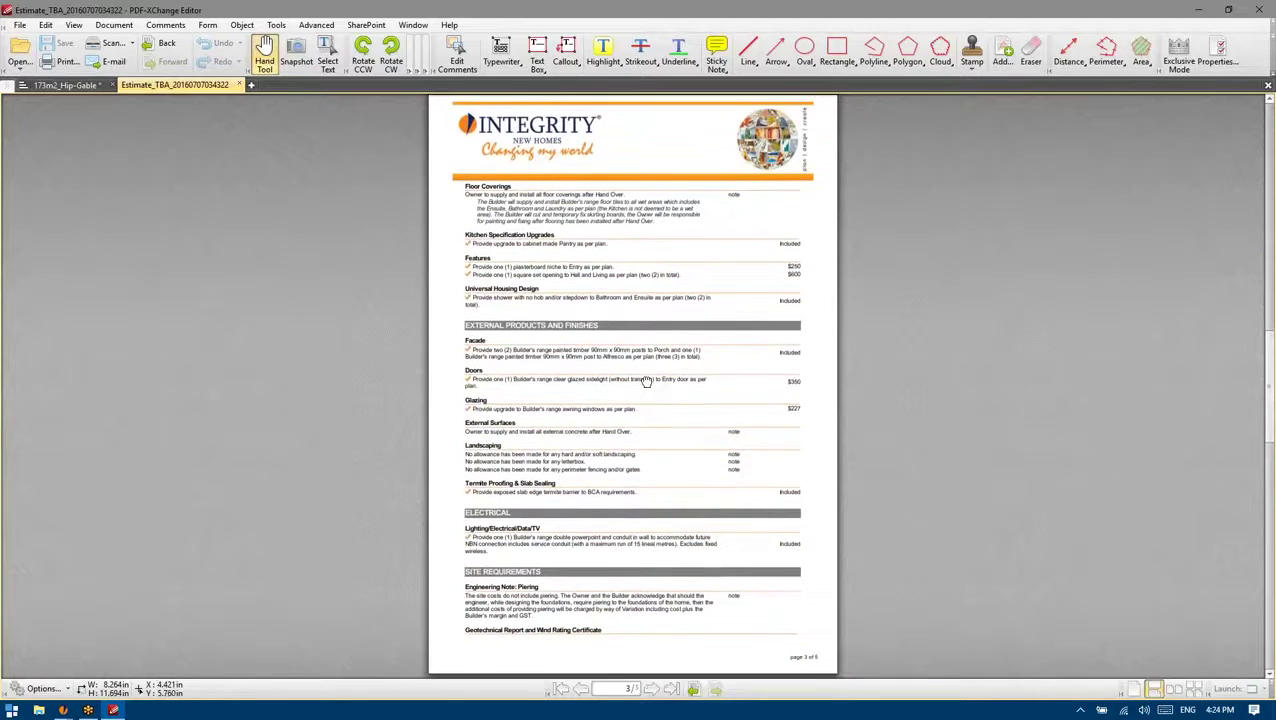
pyautogui.scroll(-5, 645, 379)
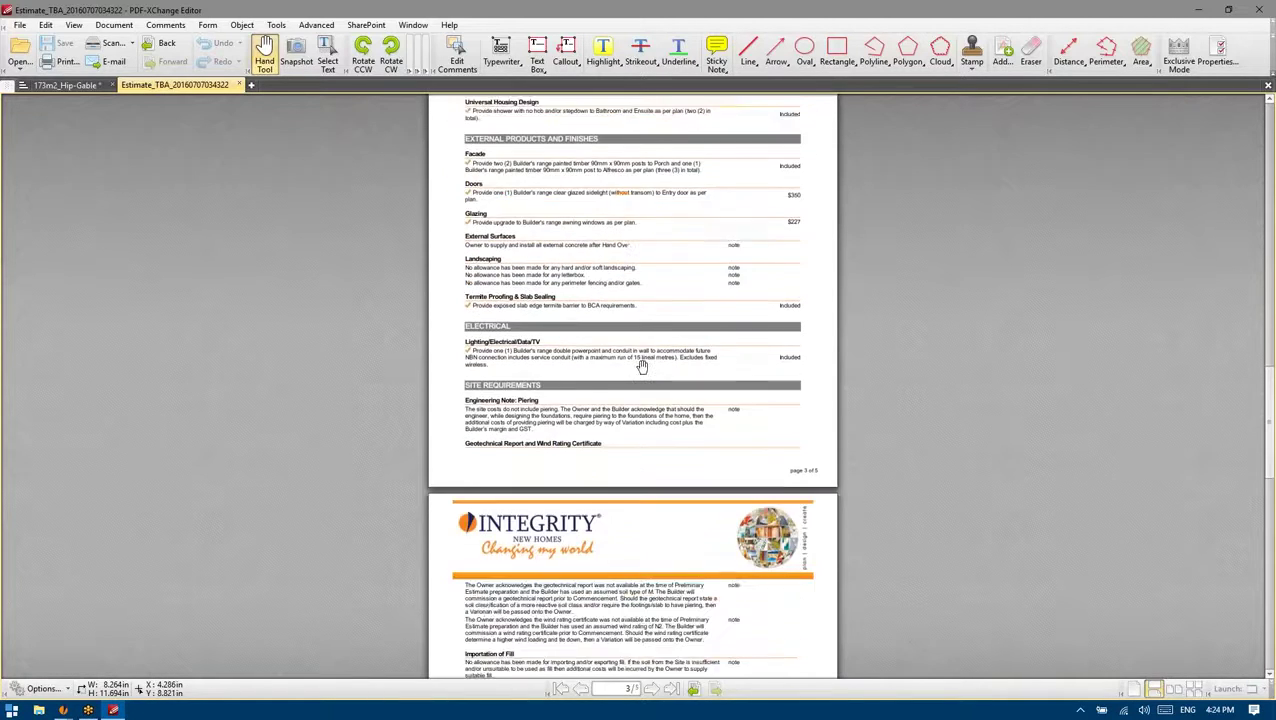
pyautogui.scroll(-4, 634, 374)
pyautogui.scroll(-12, 632, 350)
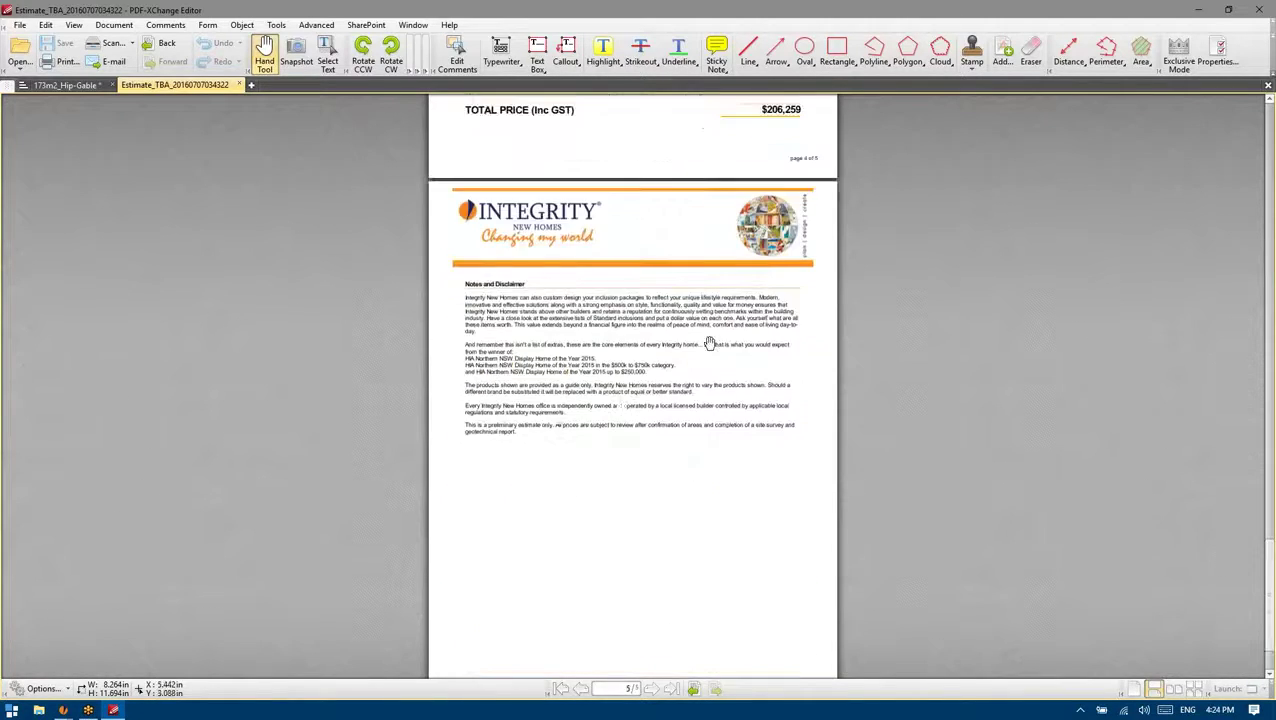
pyautogui.moveTo(1272, 600); pyautogui.dragTo(1262, 264)
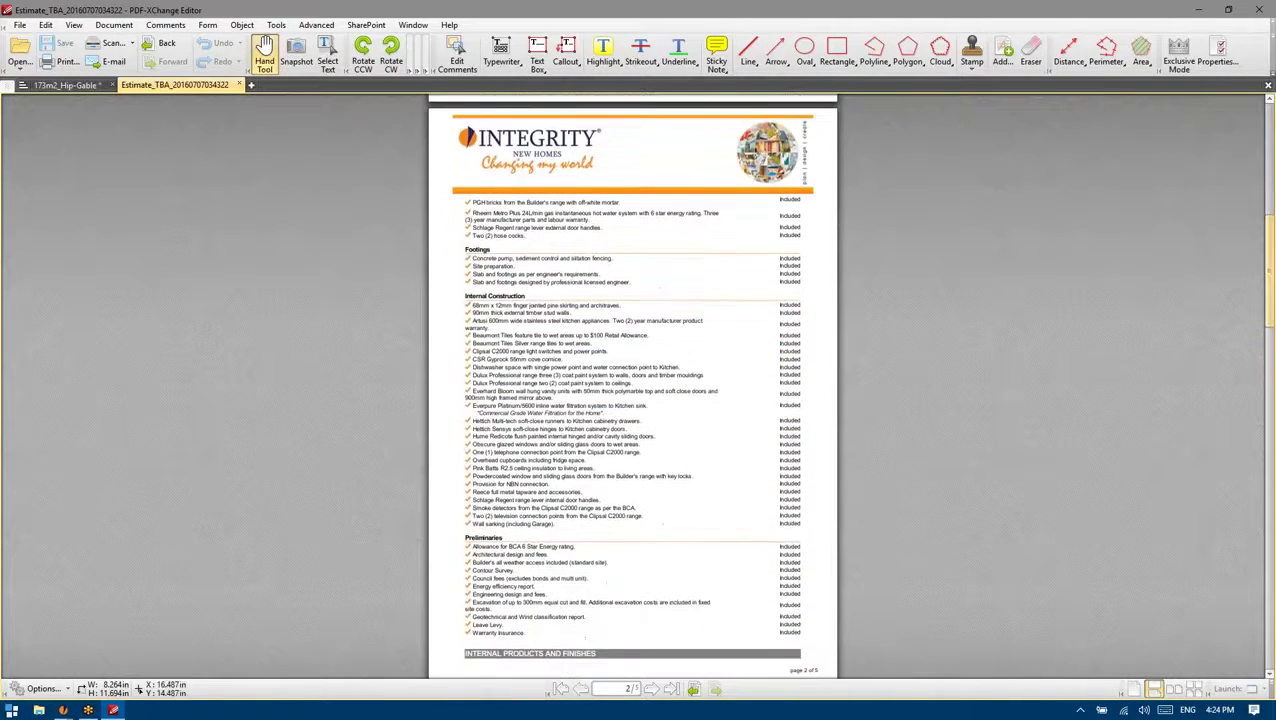
# Check the job software's Estimate Price List briefly and return to the first page of the Preliminary Estimate PDF
pyautogui.click(1199, 9)
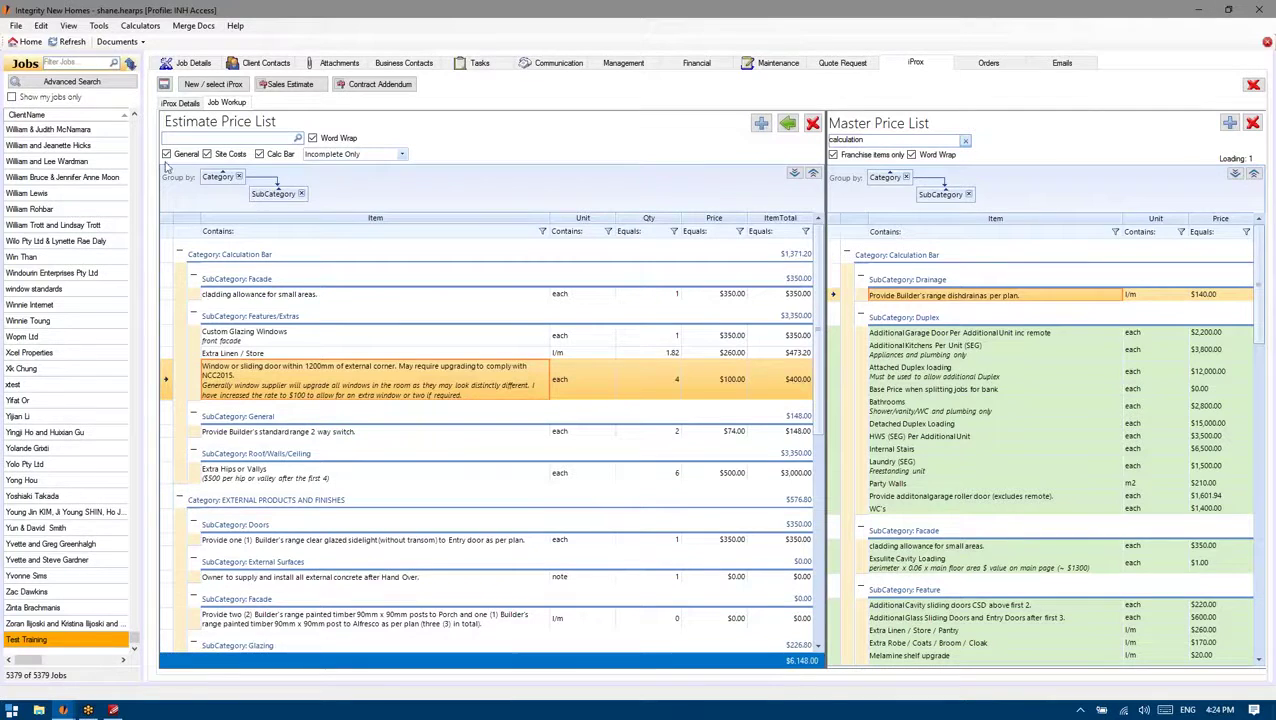
pyautogui.click(115, 710)
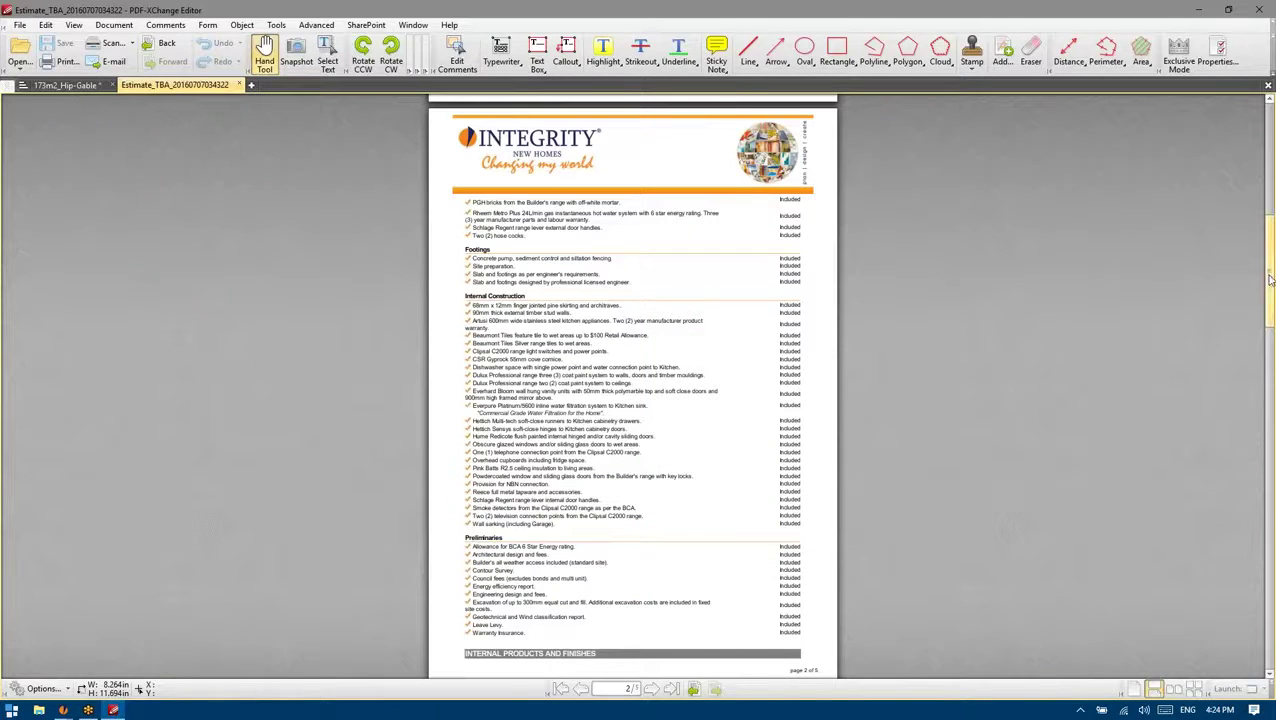
pyautogui.scroll(5, 1270, 280)
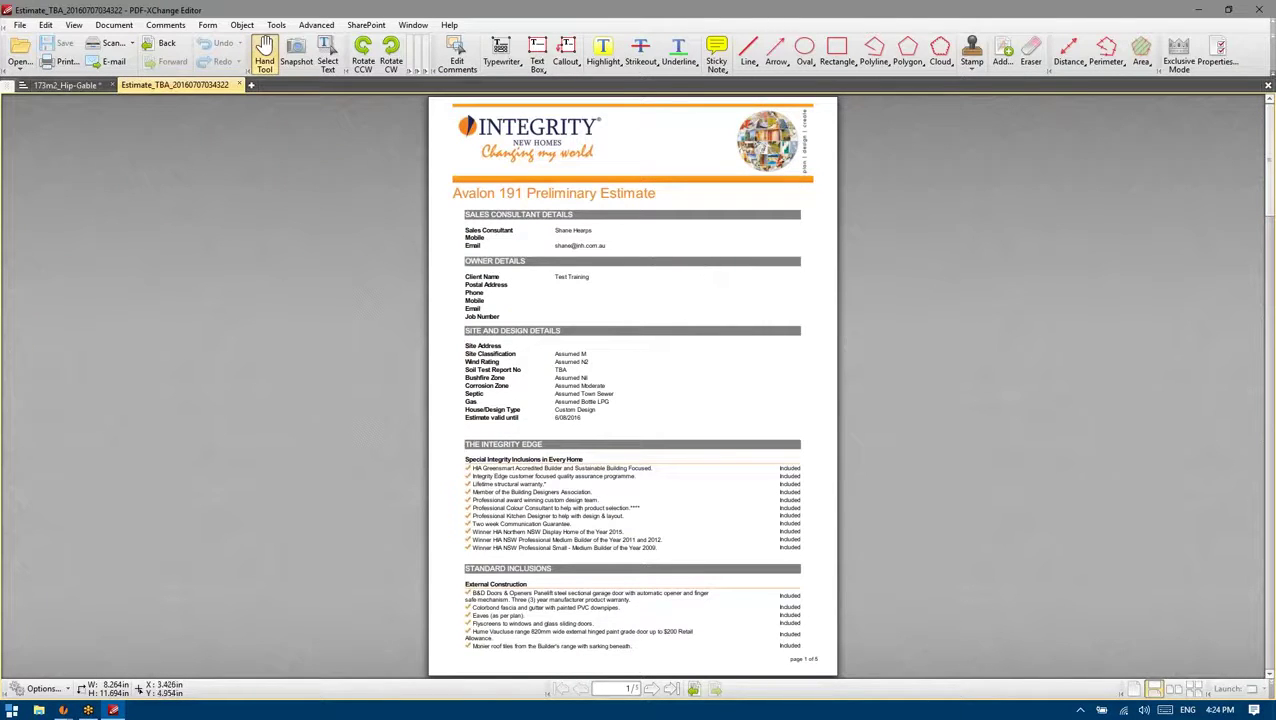
# Return to the 173m2_Hip-Gable drawings and examine the page 1 floor plan's rooms, decks and highlighted windows and doors
pyautogui.click(76, 86)
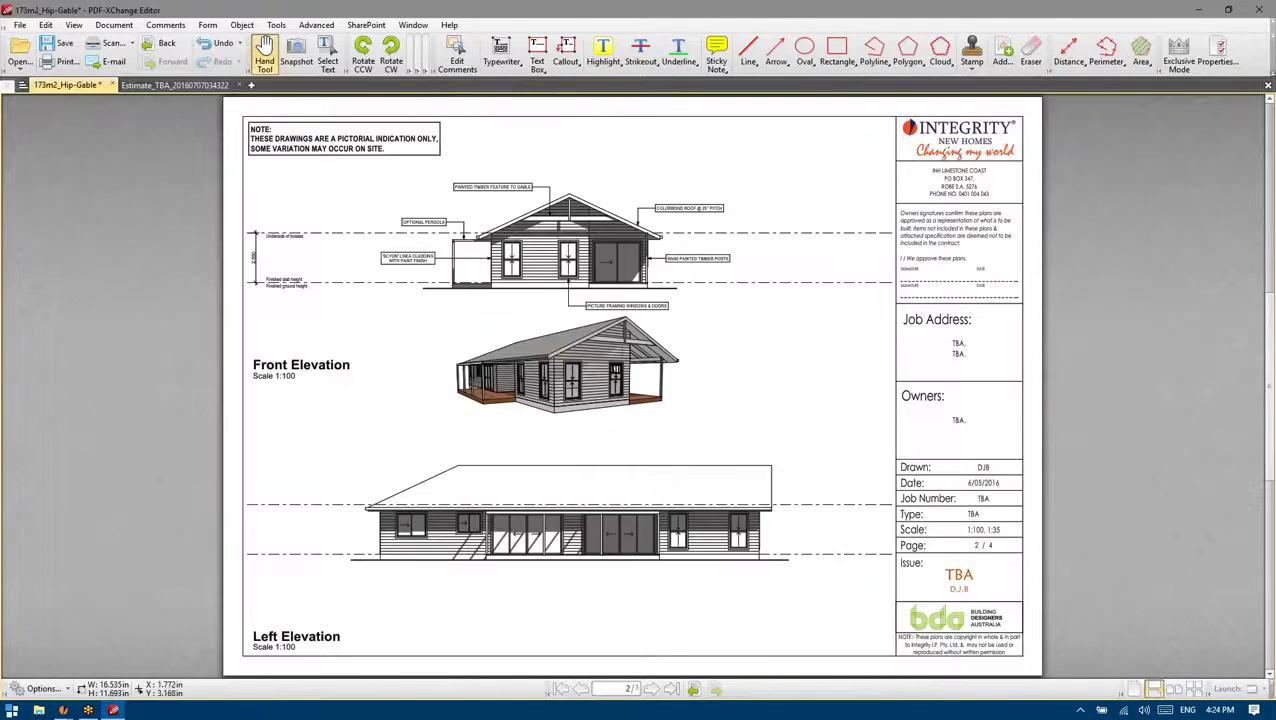
pyautogui.scroll(3, 1268, 418)
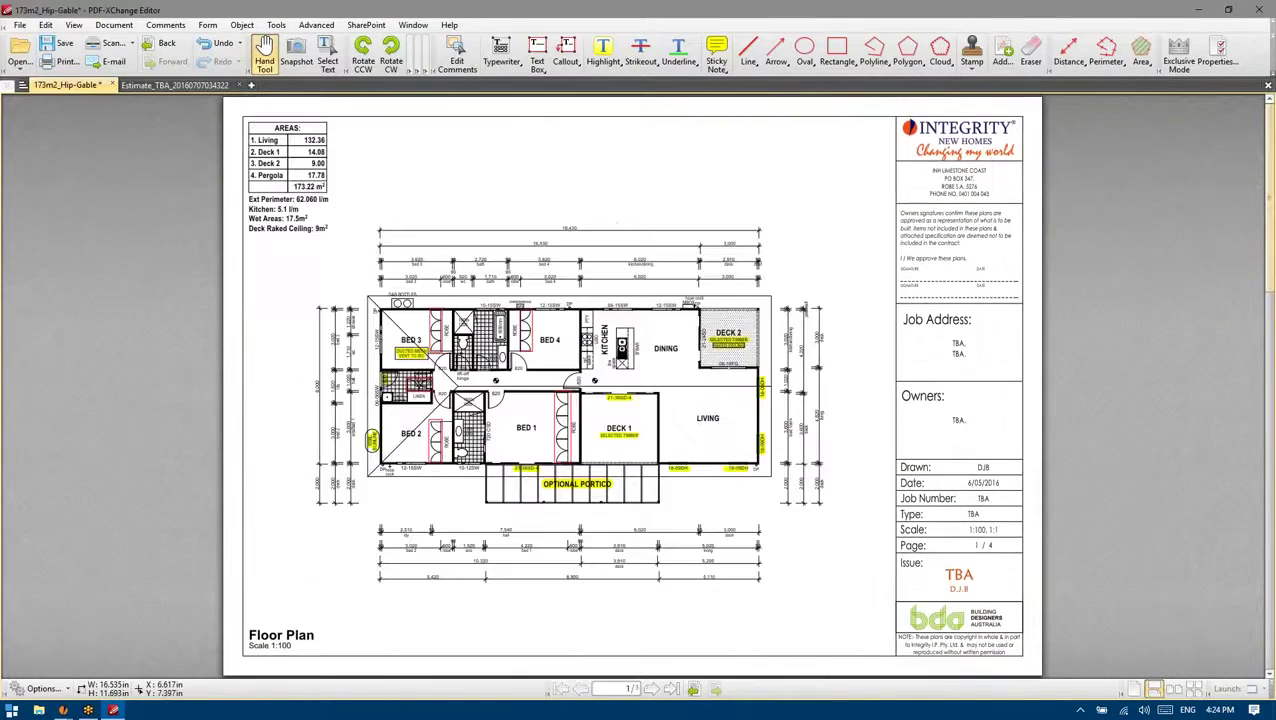
pyautogui.scroll(3, 452, 436)
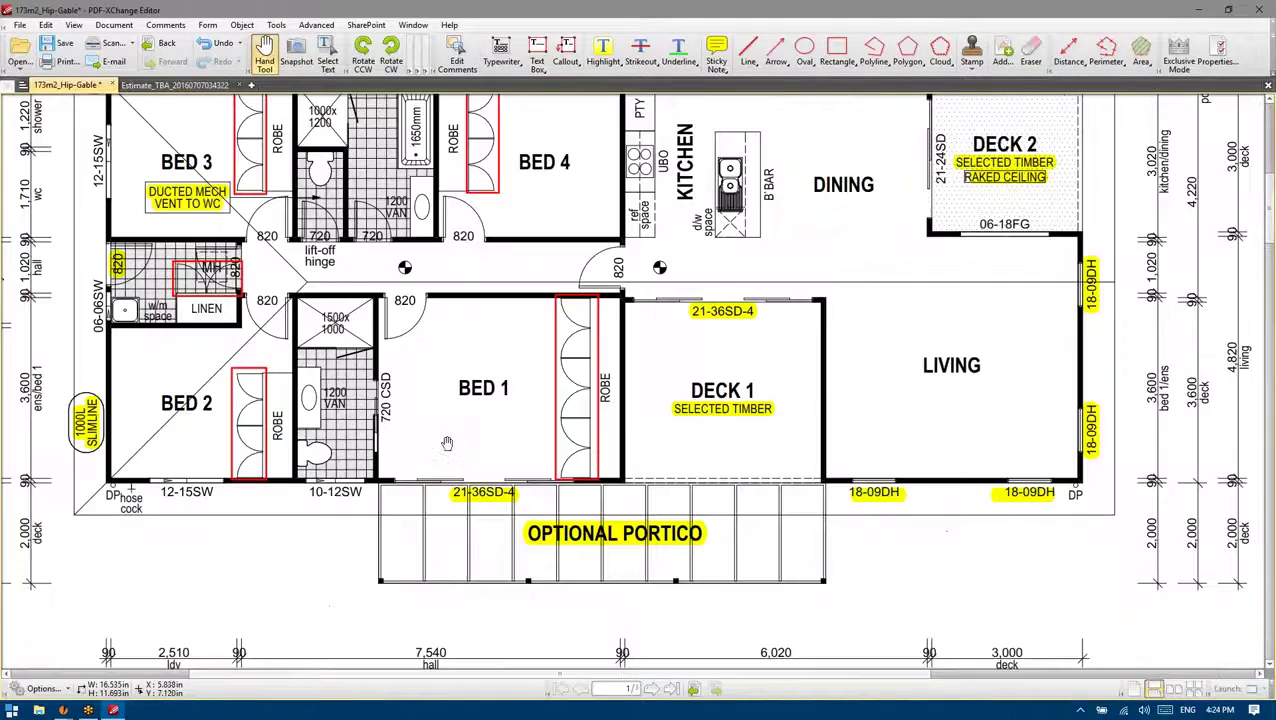
pyautogui.scroll(-3, 452, 436)
pyautogui.scroll(3, 450, 440)
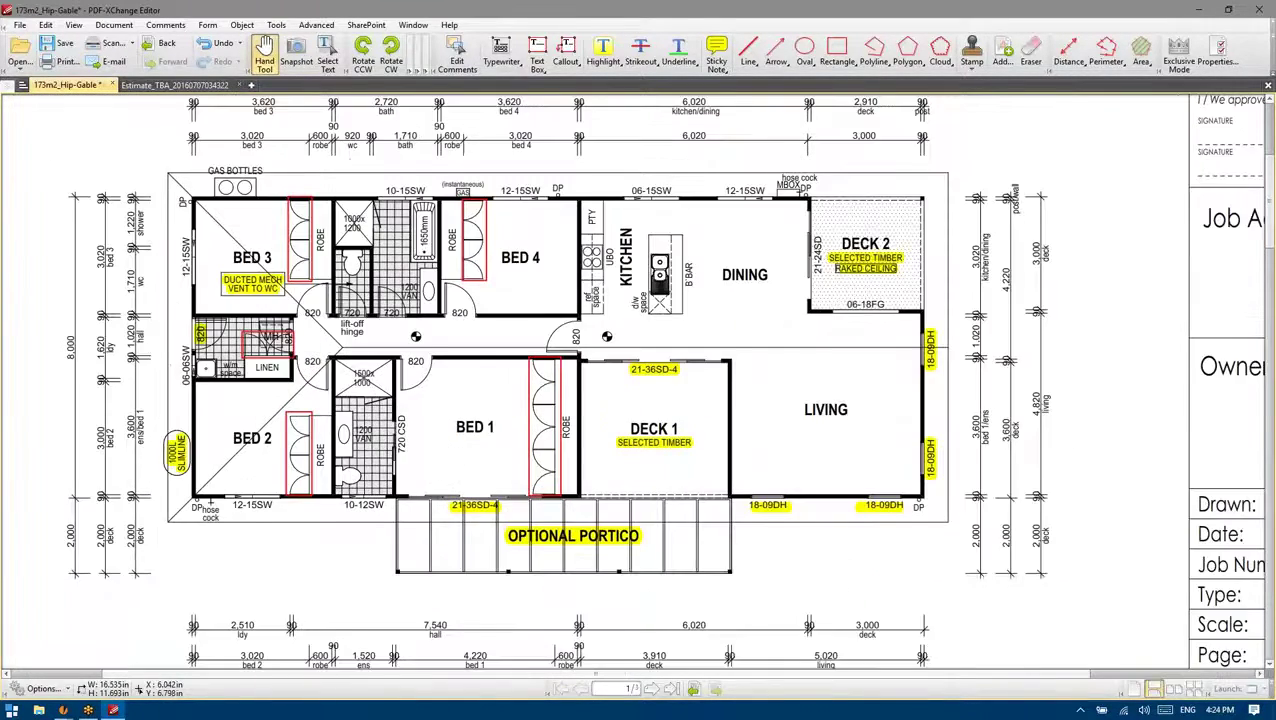
pyautogui.scroll(1, 474, 450)
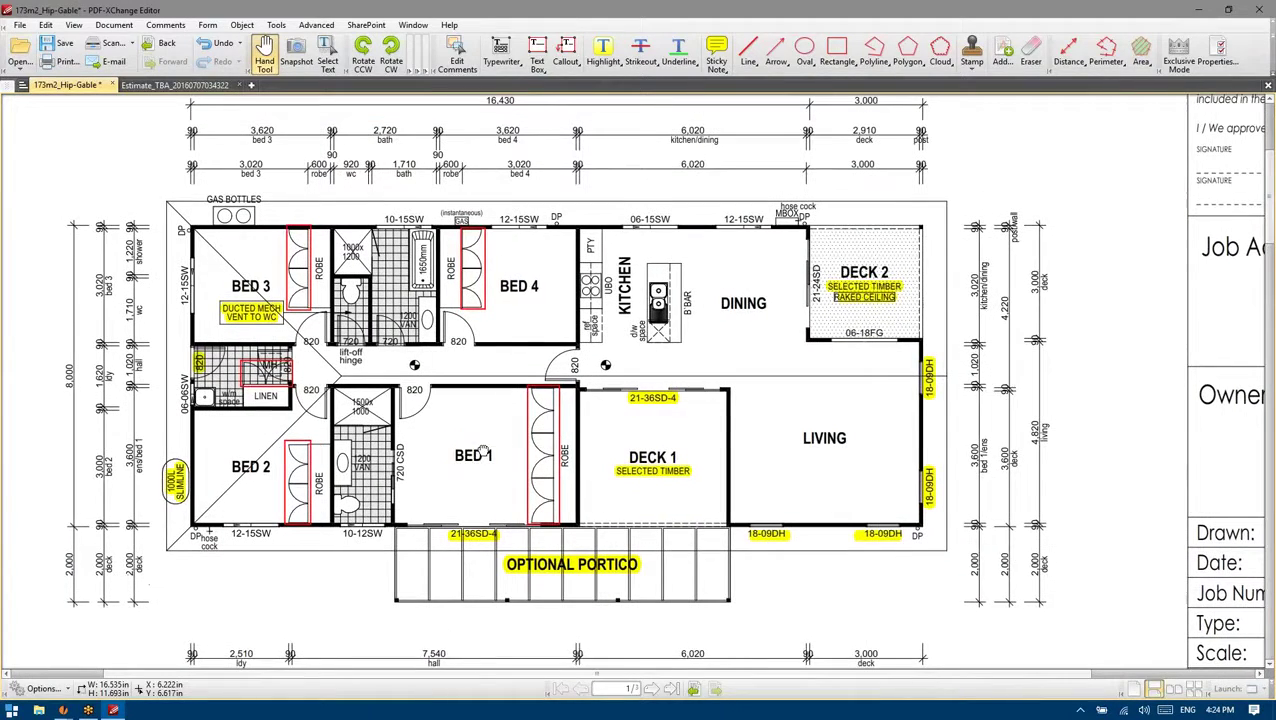
pyautogui.moveTo(484, 460); pyautogui.dragTo(497, 453)
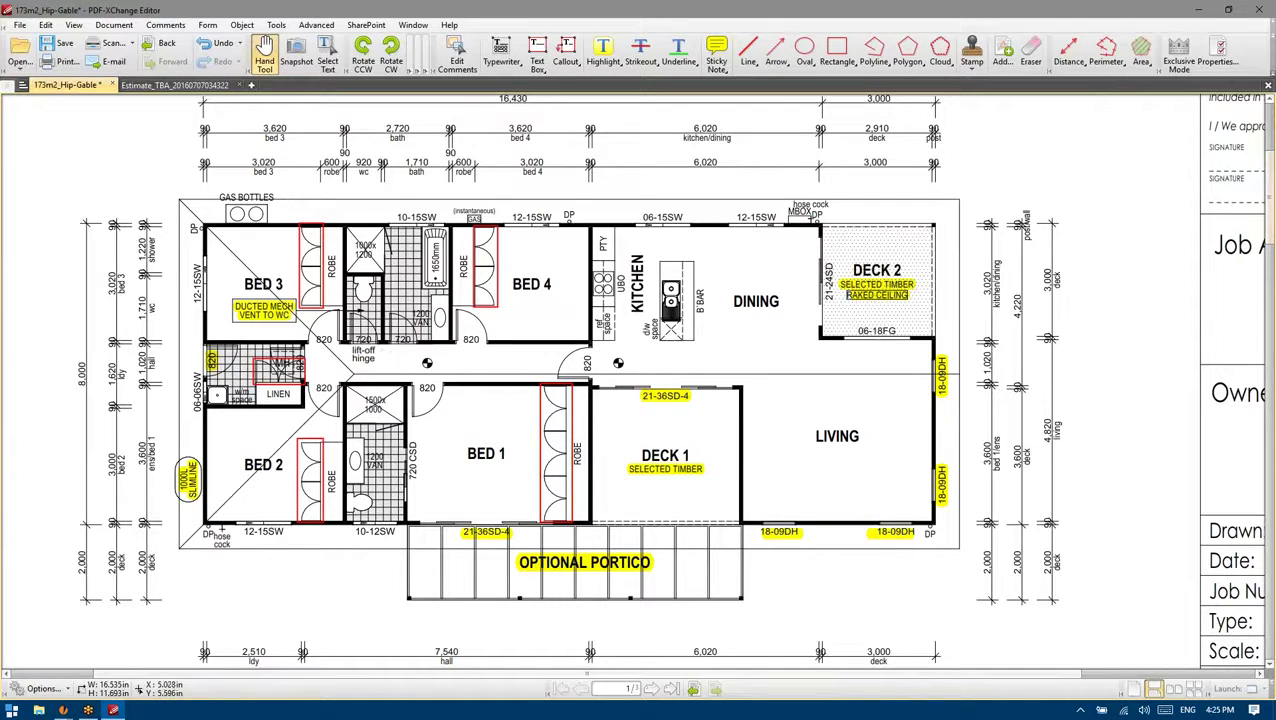
# Examine the floor plan closely around the hall, the WC and the Bed 3 doorway
pyautogui.hotkey('ctrl', '0')
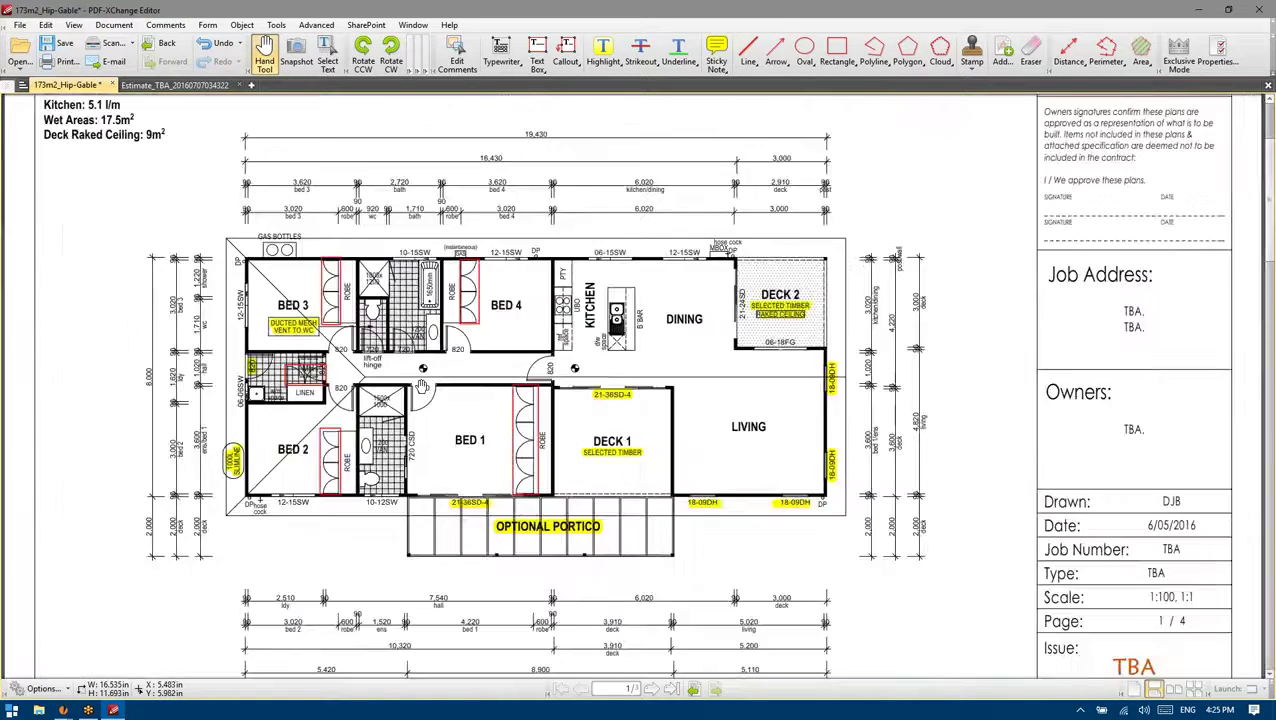
pyautogui.hotkey('ctrl', '+')
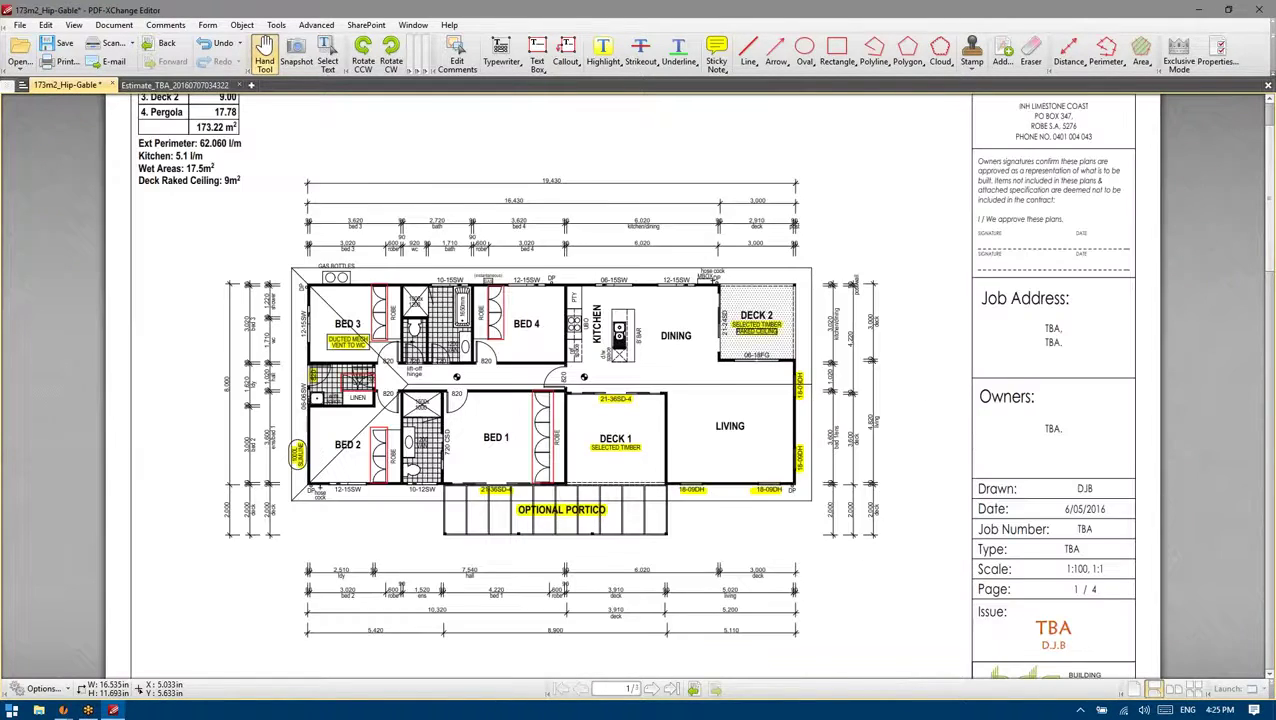
pyautogui.hotkey('ctrl', '+')
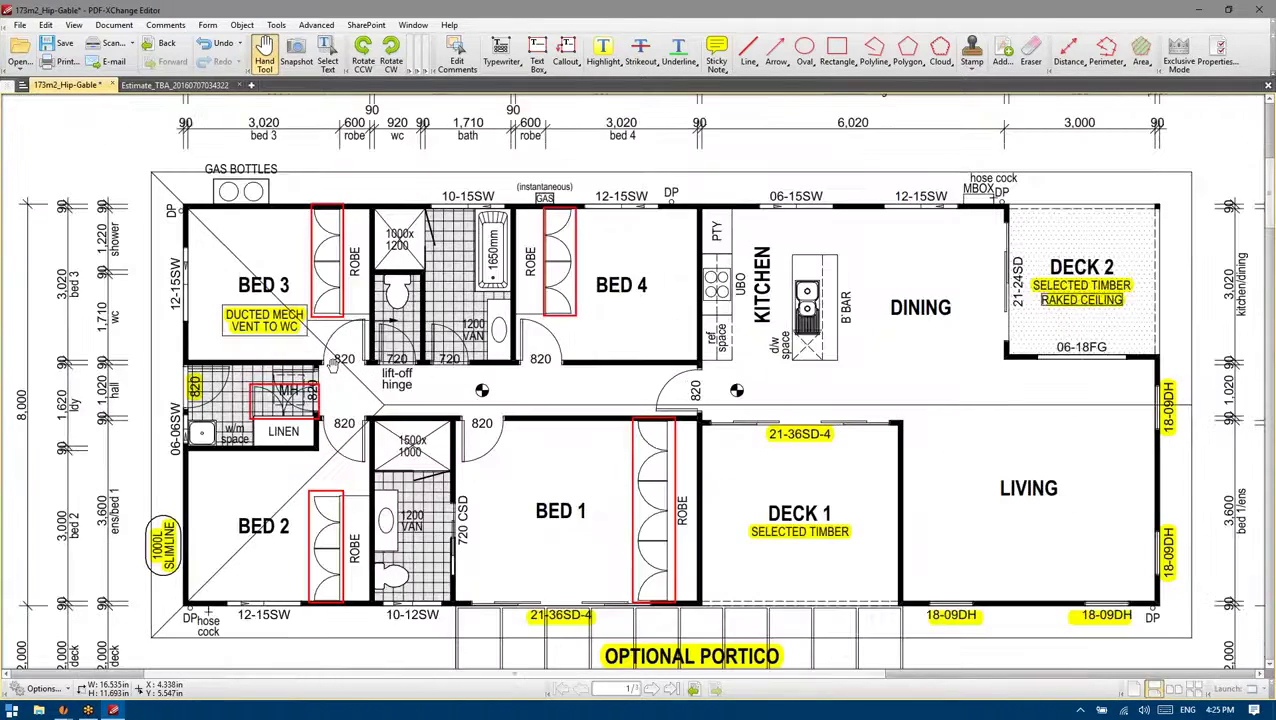
pyautogui.hotkey('ctrl', '-')
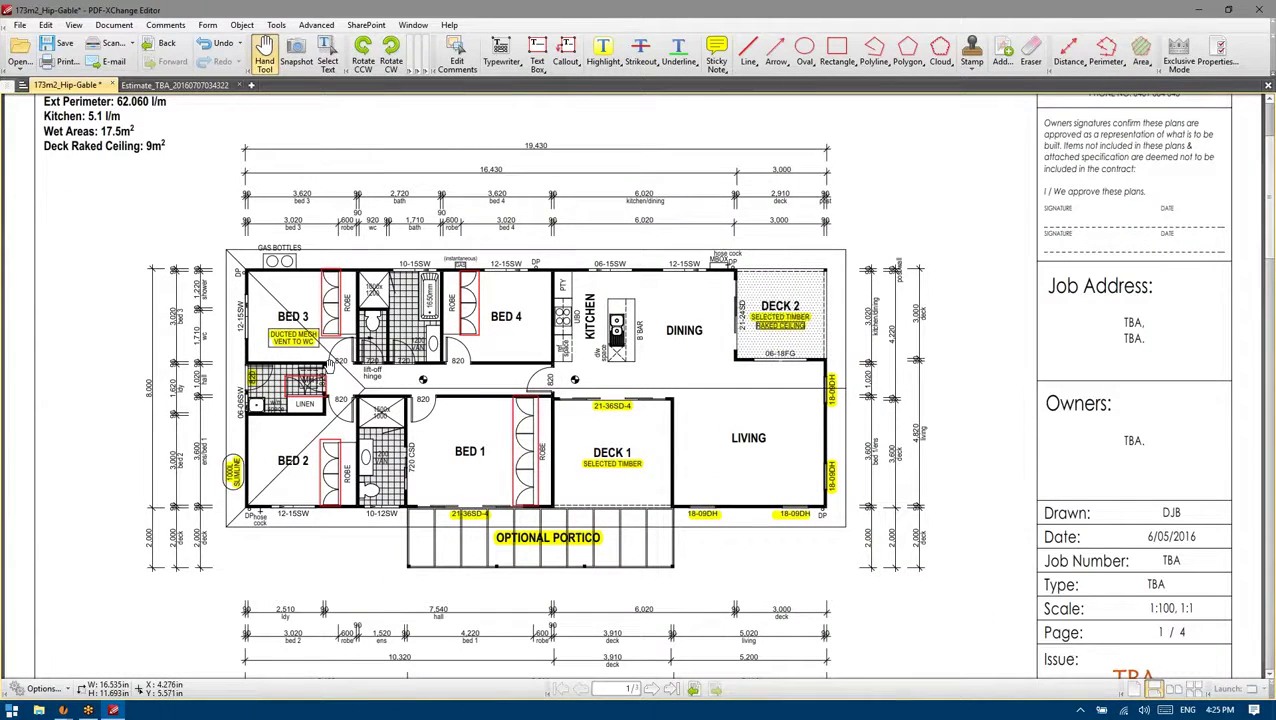
pyautogui.scroll(-1, 350, 345)
pyautogui.scroll(2, 352, 348)
pyautogui.scroll(-1, 355, 350)
pyautogui.scroll(-3, 366, 366)
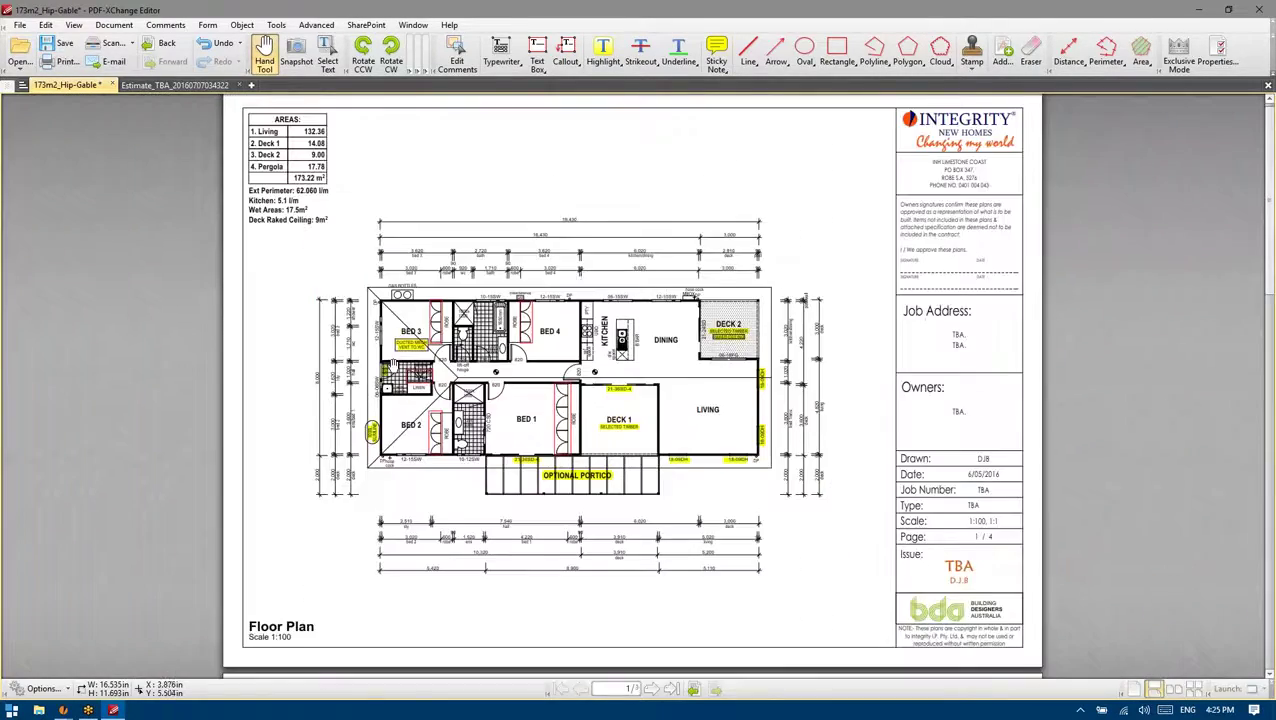
pyautogui.scroll(4, 368, 368)
pyautogui.scroll(1, 366, 366)
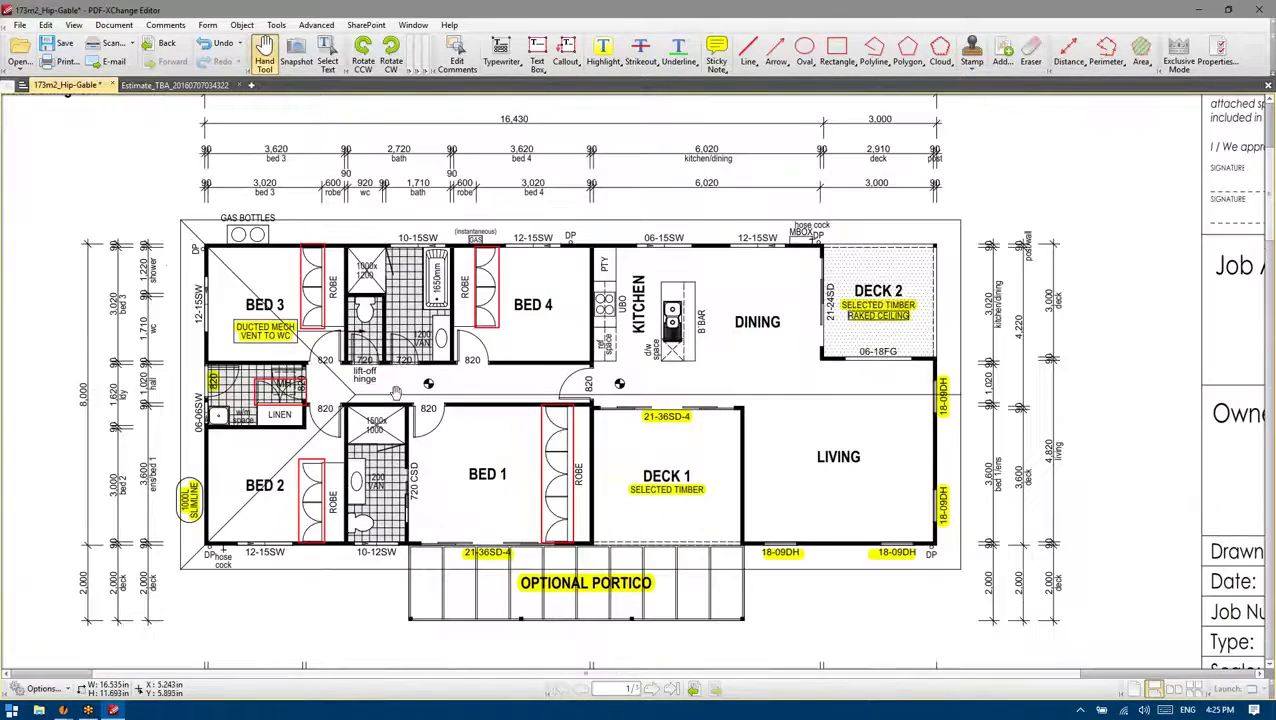
pyautogui.scroll(2, 366, 364)
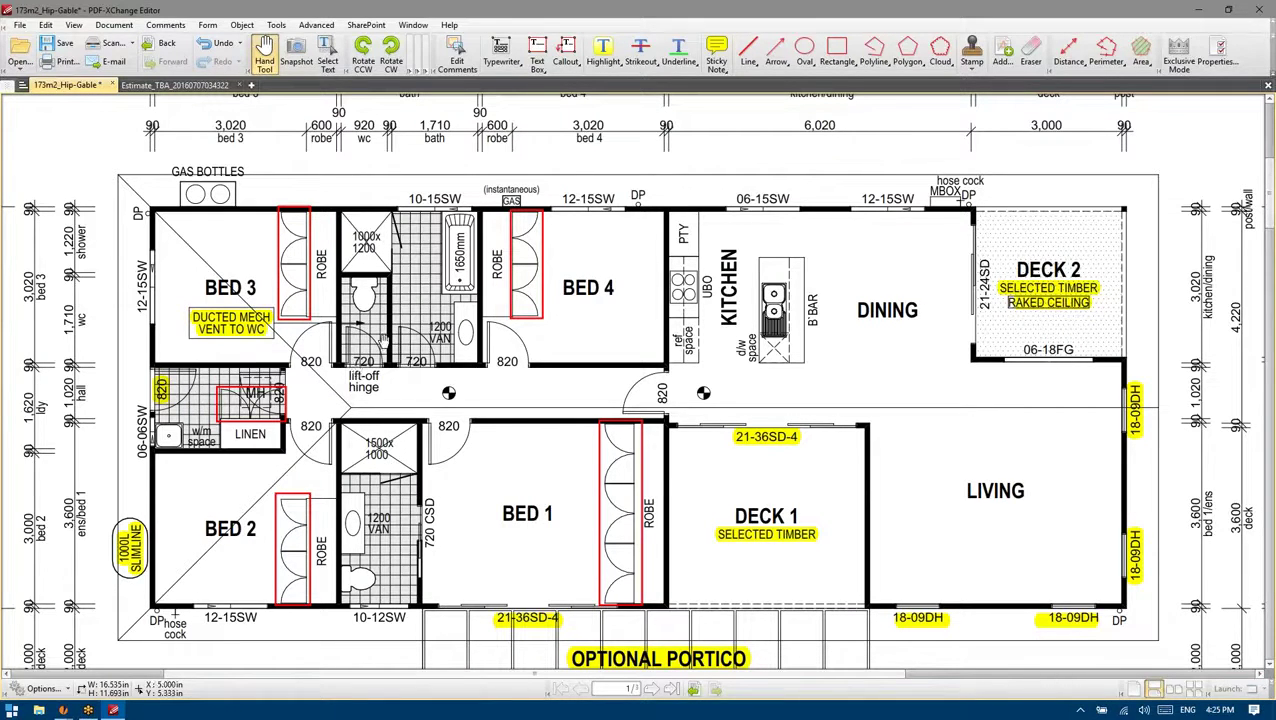
pyautogui.scroll(-1, 352, 356)
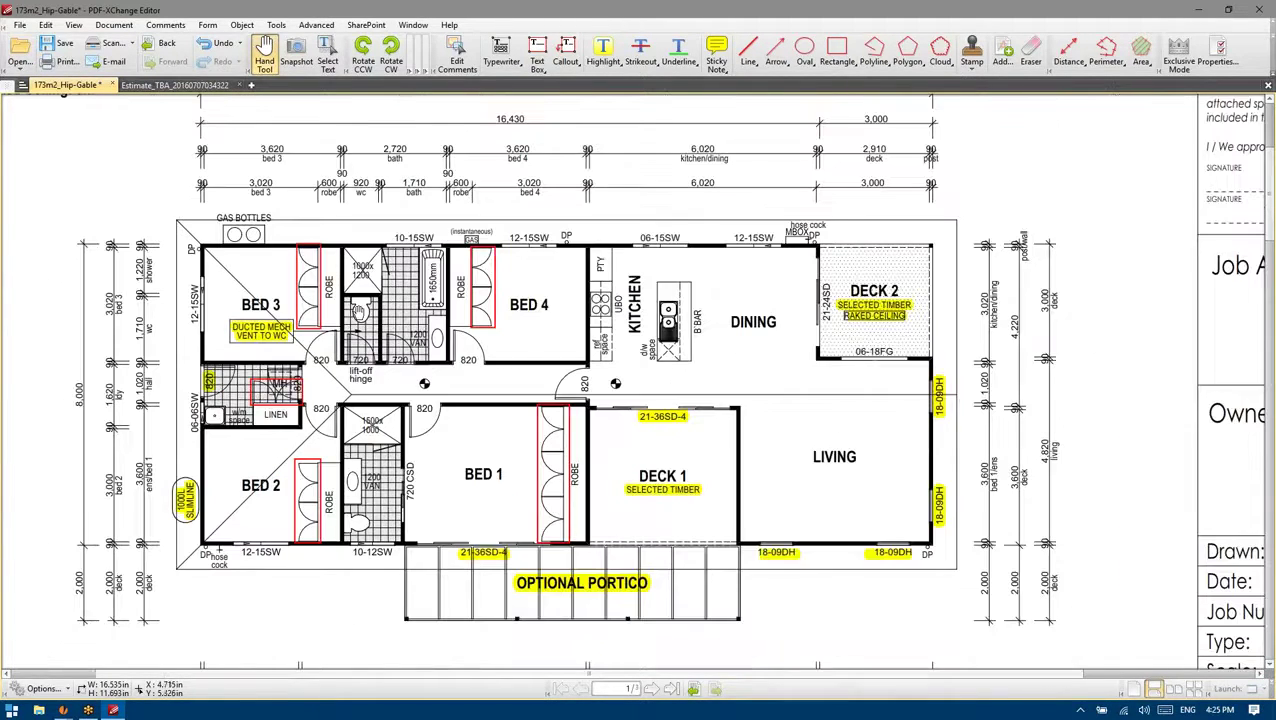
pyautogui.scroll(-3, 366, 330)
pyautogui.scroll(2, 368, 300)
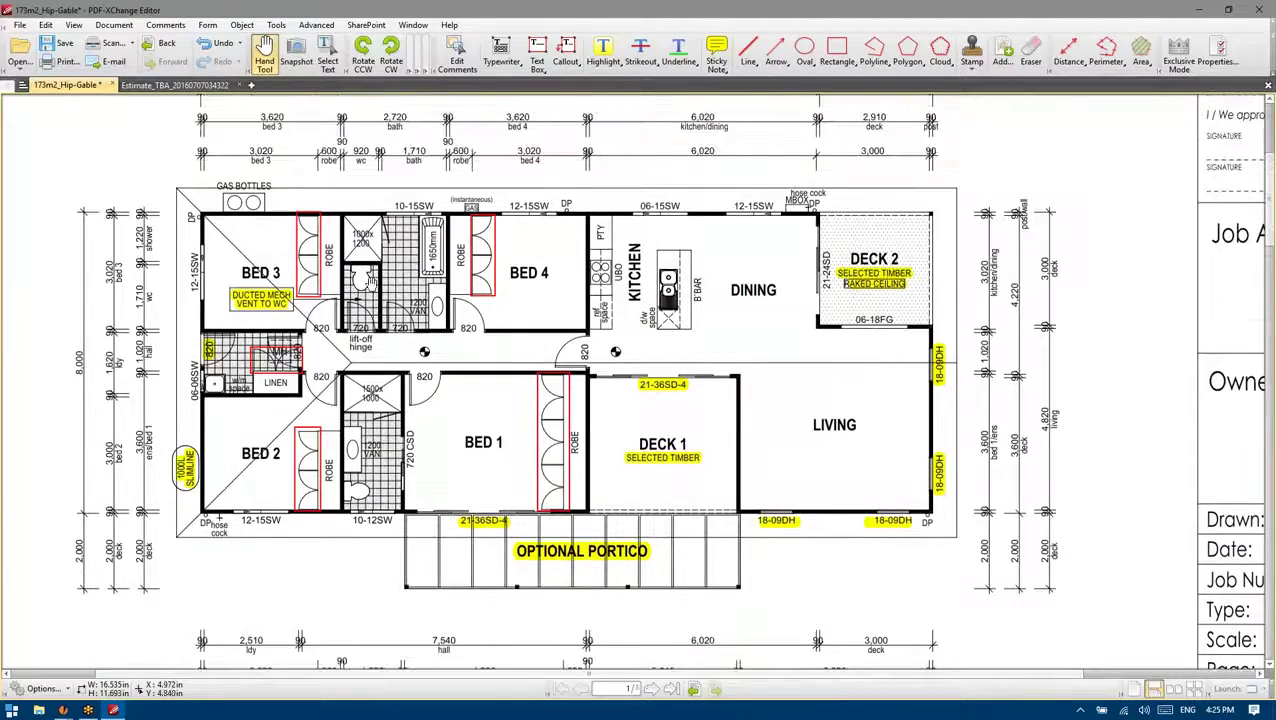
pyautogui.scroll(-2, 372, 272)
pyautogui.scroll(2, 370, 275)
pyautogui.scroll(-1, 362, 282)
pyautogui.scroll(-1, 364, 292)
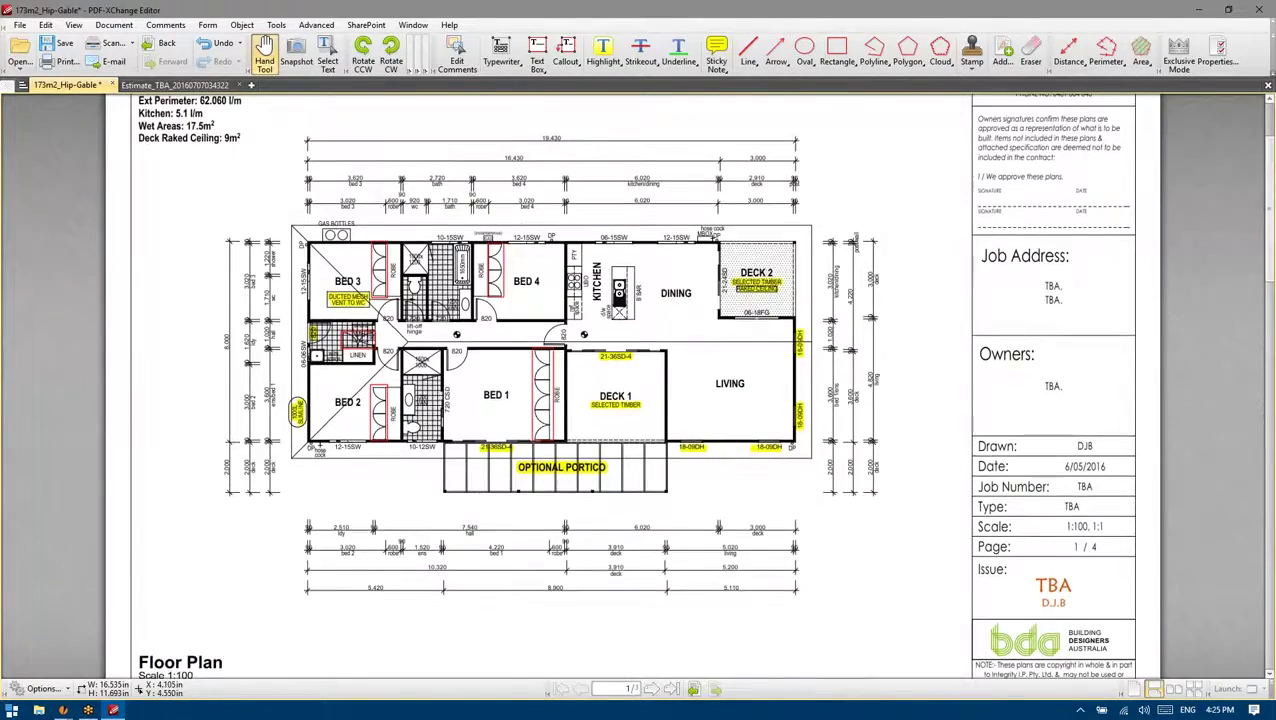
# Examine the page 1 floor plan's overall layout, covering the bedrooms, hall, decks, optional portico and dimension lines
pyautogui.scroll(2, 363, 340)
pyautogui.scroll(-1, 363, 350)
pyautogui.scroll(2, 291, 356)
pyautogui.scroll(2, 291, 356)
pyautogui.scroll(-2, 291, 356)
pyautogui.scroll(2, 275, 357)
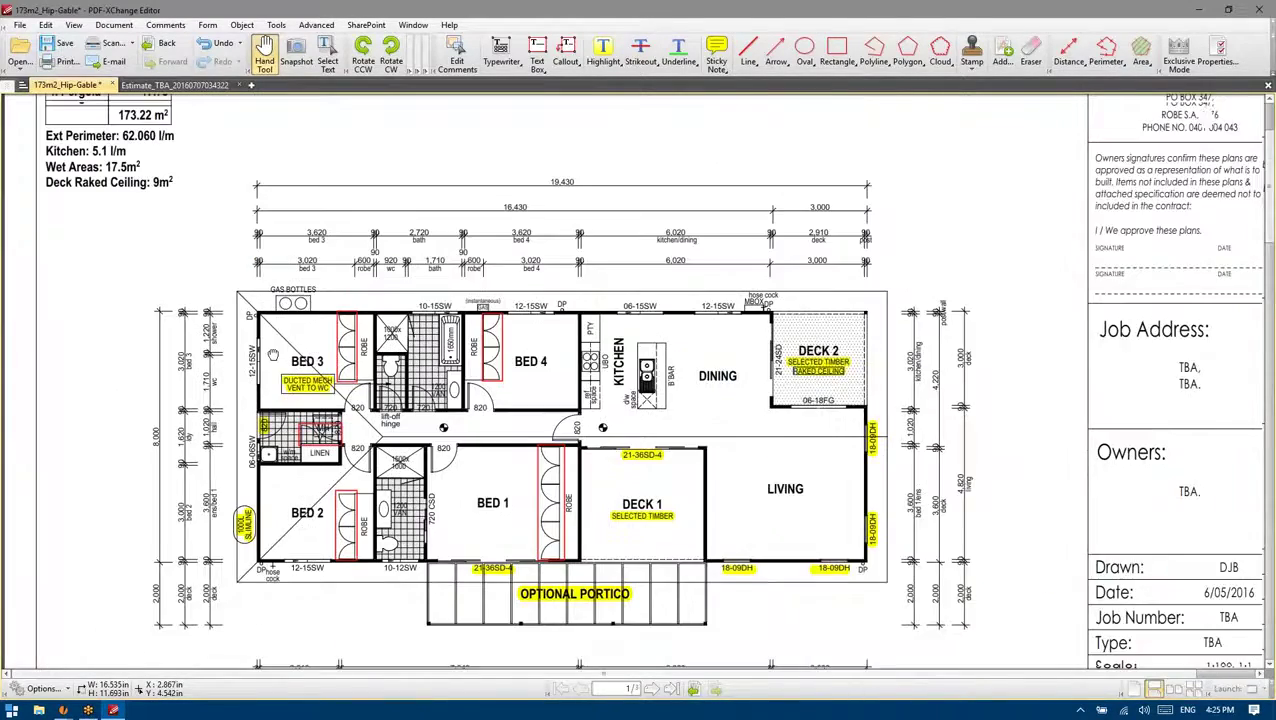
pyautogui.scroll(1, 308, 328)
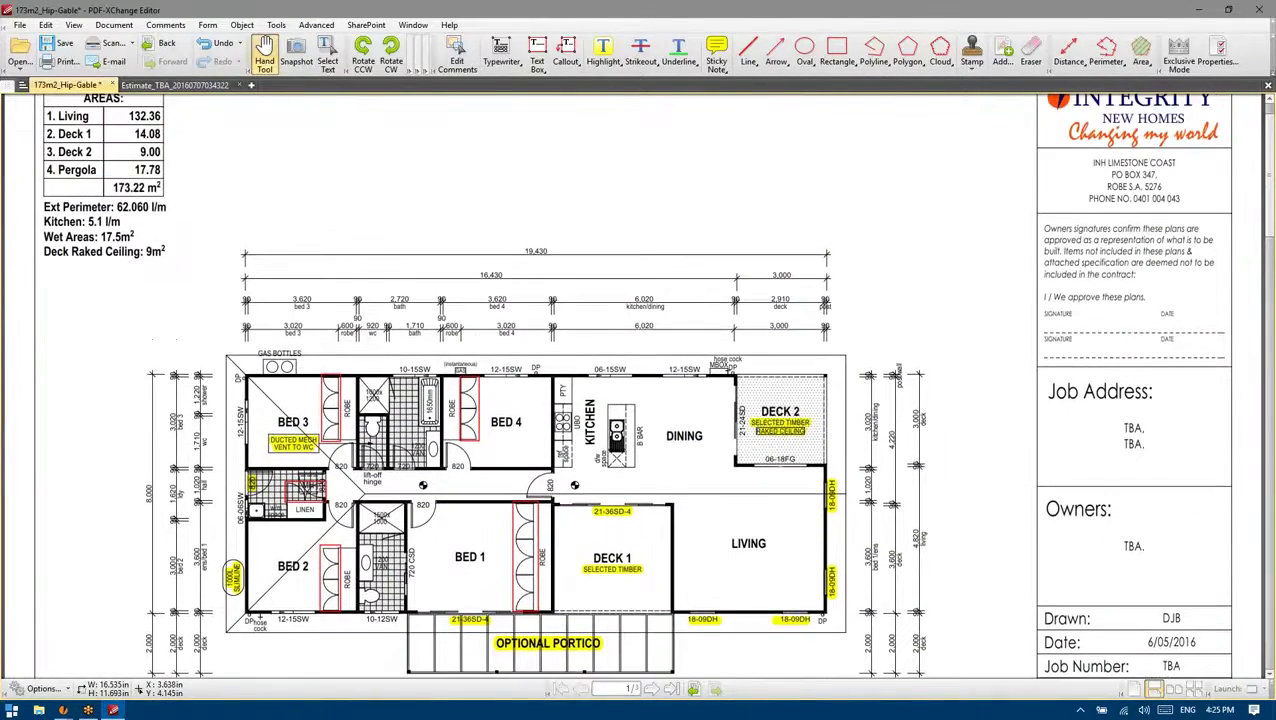
pyautogui.scroll(-3, 390, 325)
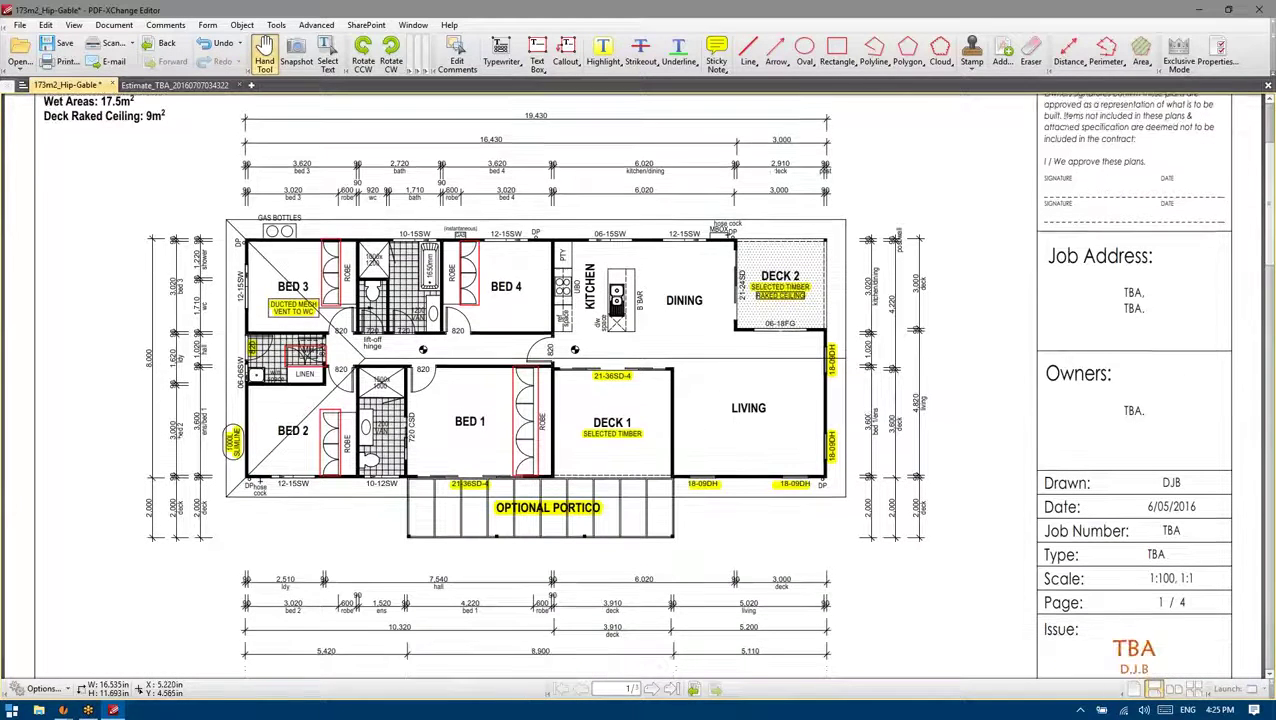
pyautogui.scroll(-1, 398, 330)
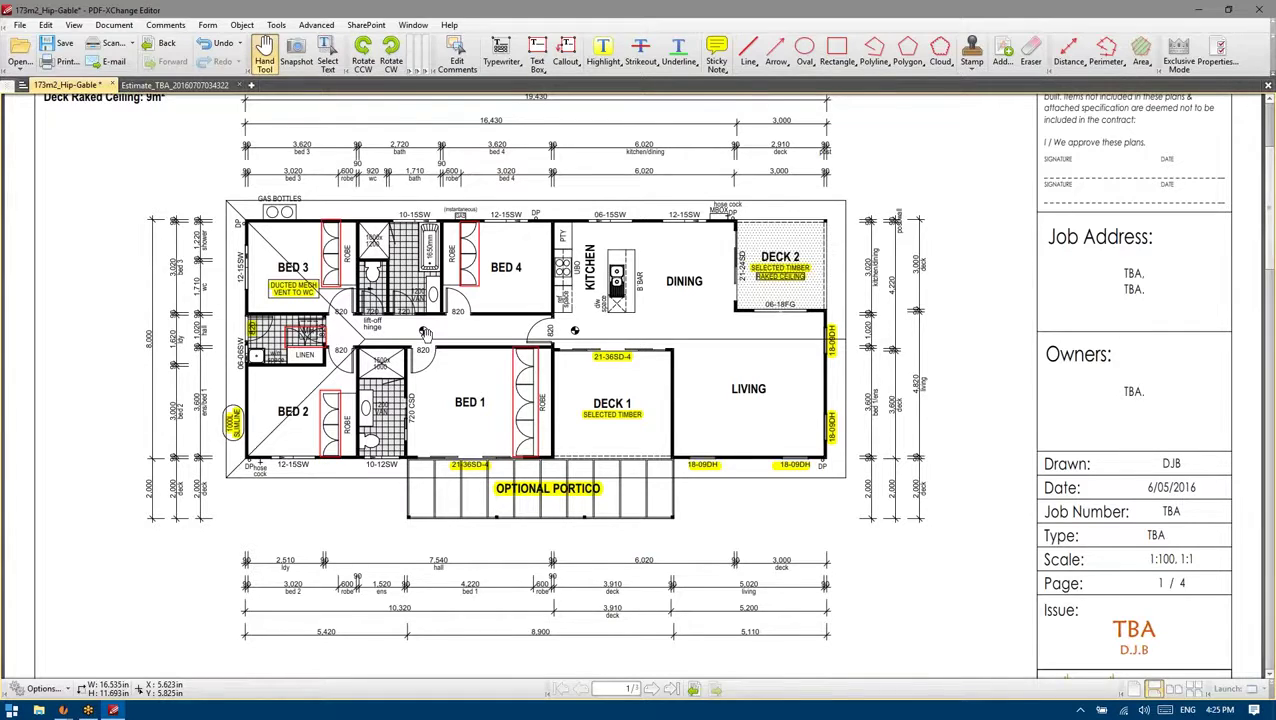
pyautogui.scroll(-1, 427, 336)
pyautogui.scroll(1, 322, 342)
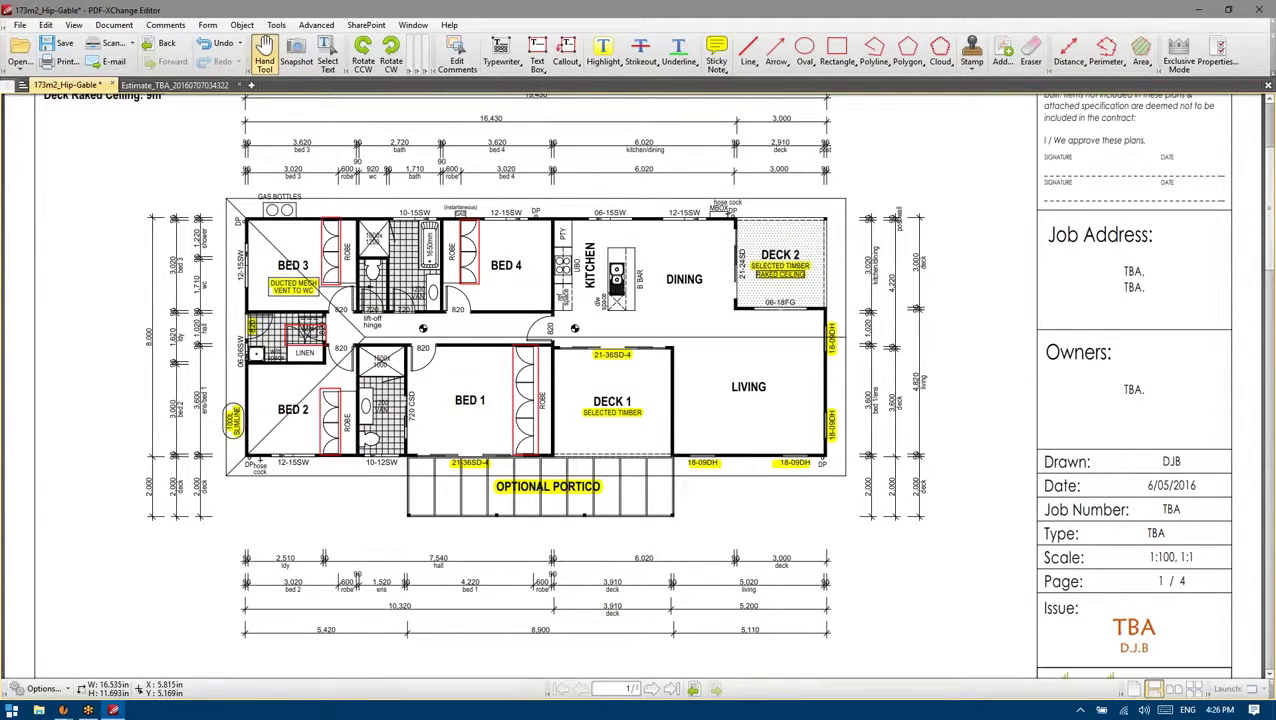
pyautogui.scroll(3, 452, 285)
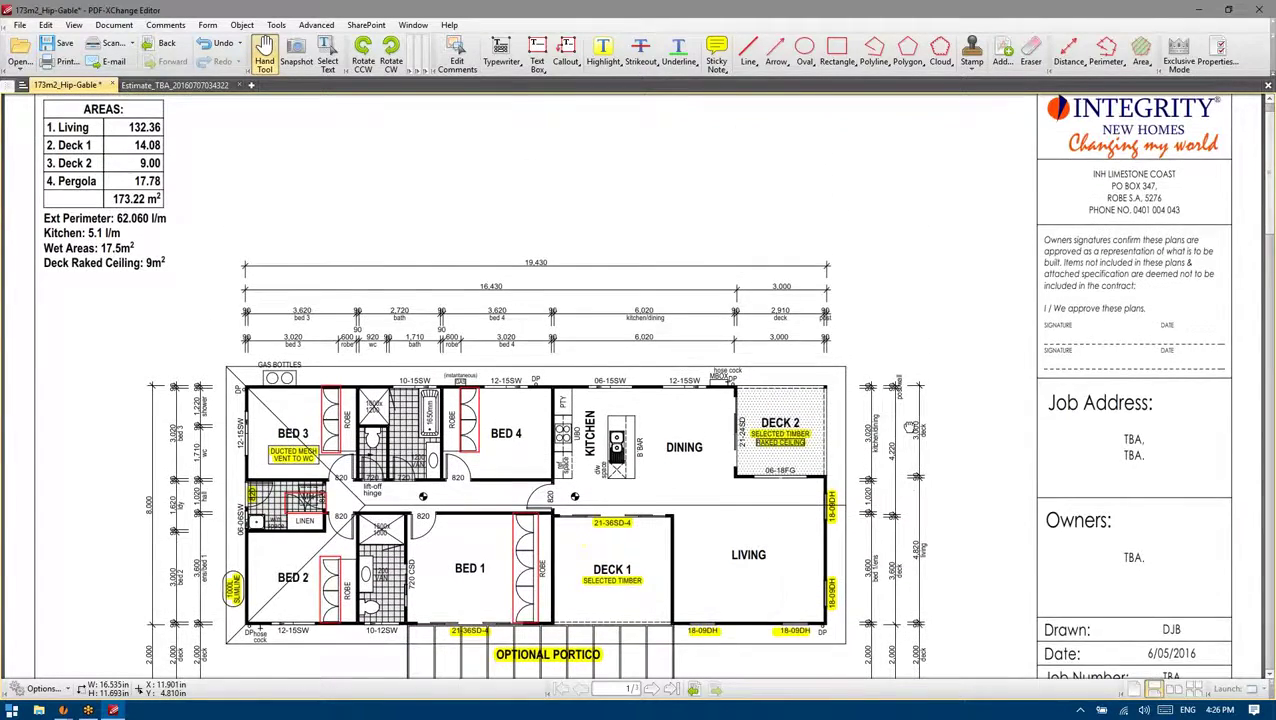
# Compare the front elevation and perspective view on page 2 with the page 1 floor plan
pyautogui.scroll(-7, 749, 478)
pyautogui.scroll(-7, 749, 478)
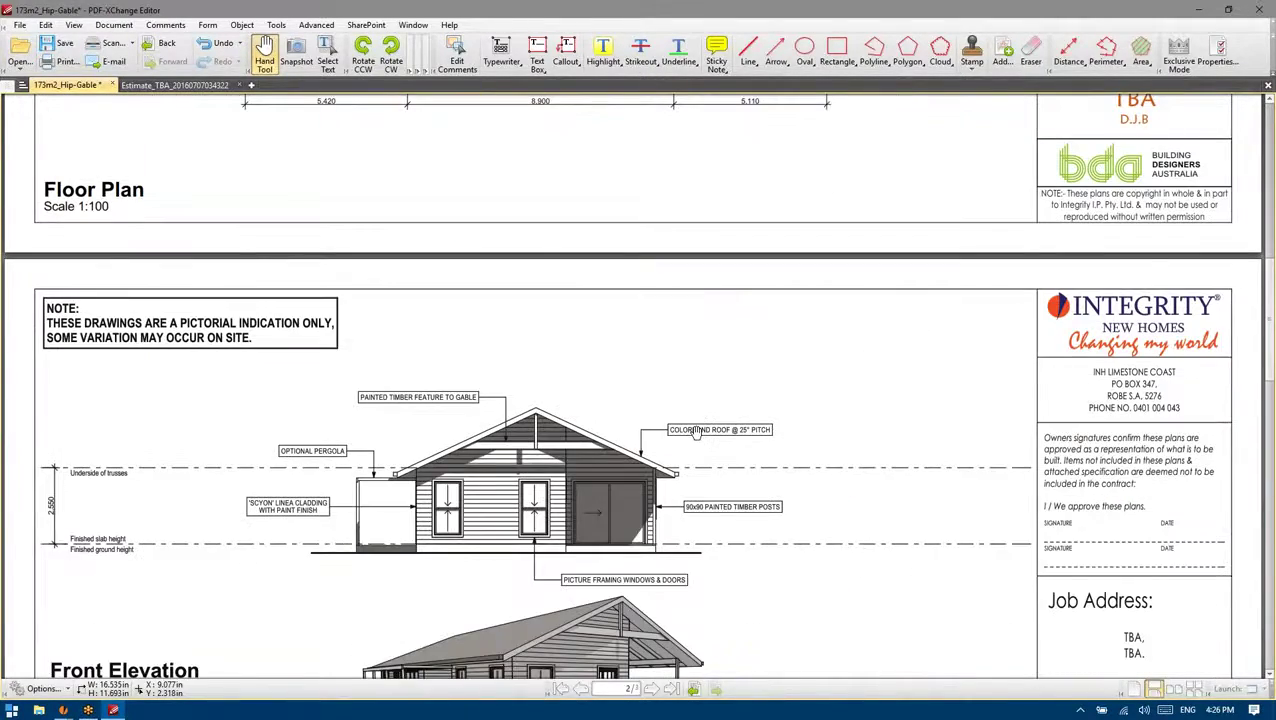
pyautogui.scroll(-5, 648, 462)
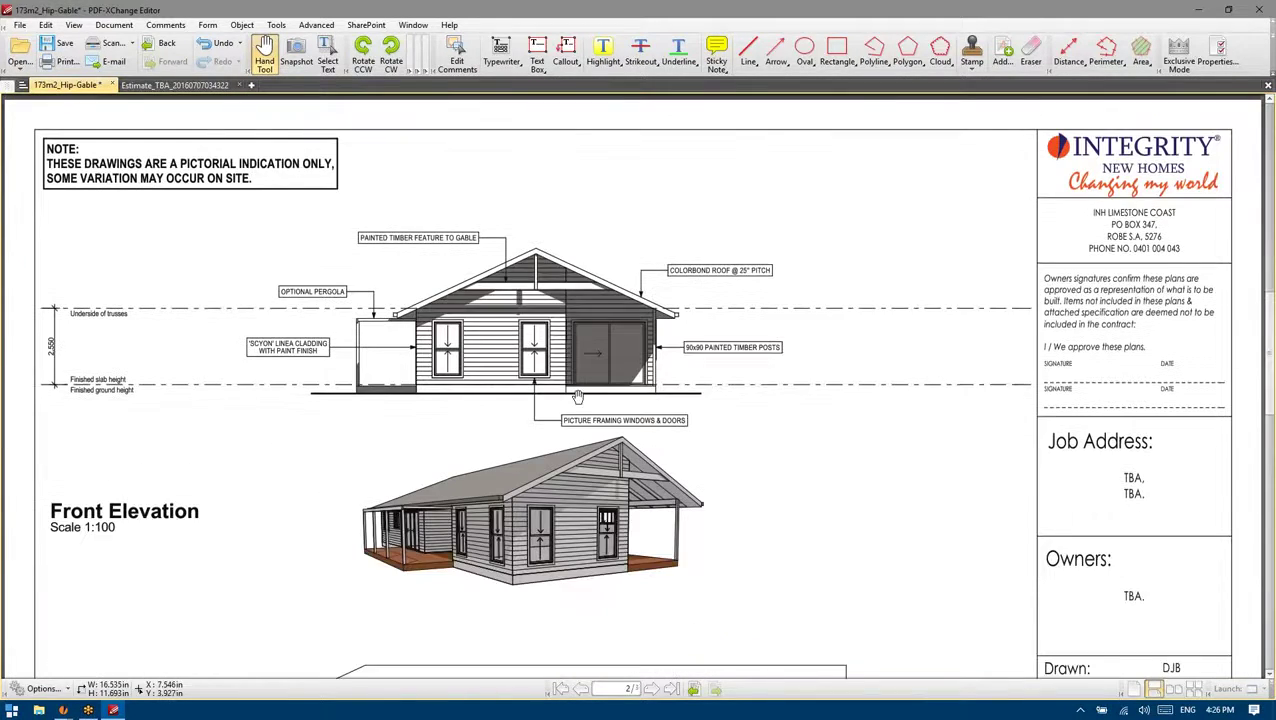
pyautogui.scroll(20, 648, 462)
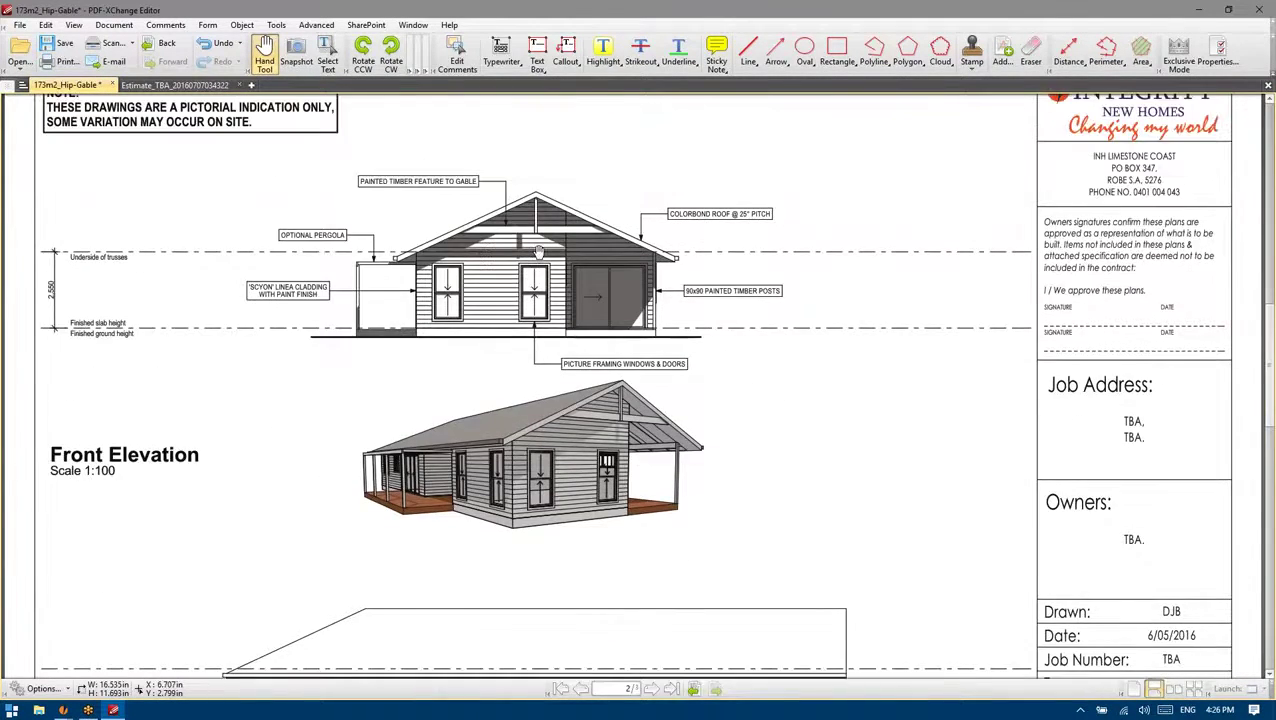
pyautogui.scroll(-3, 632, 361)
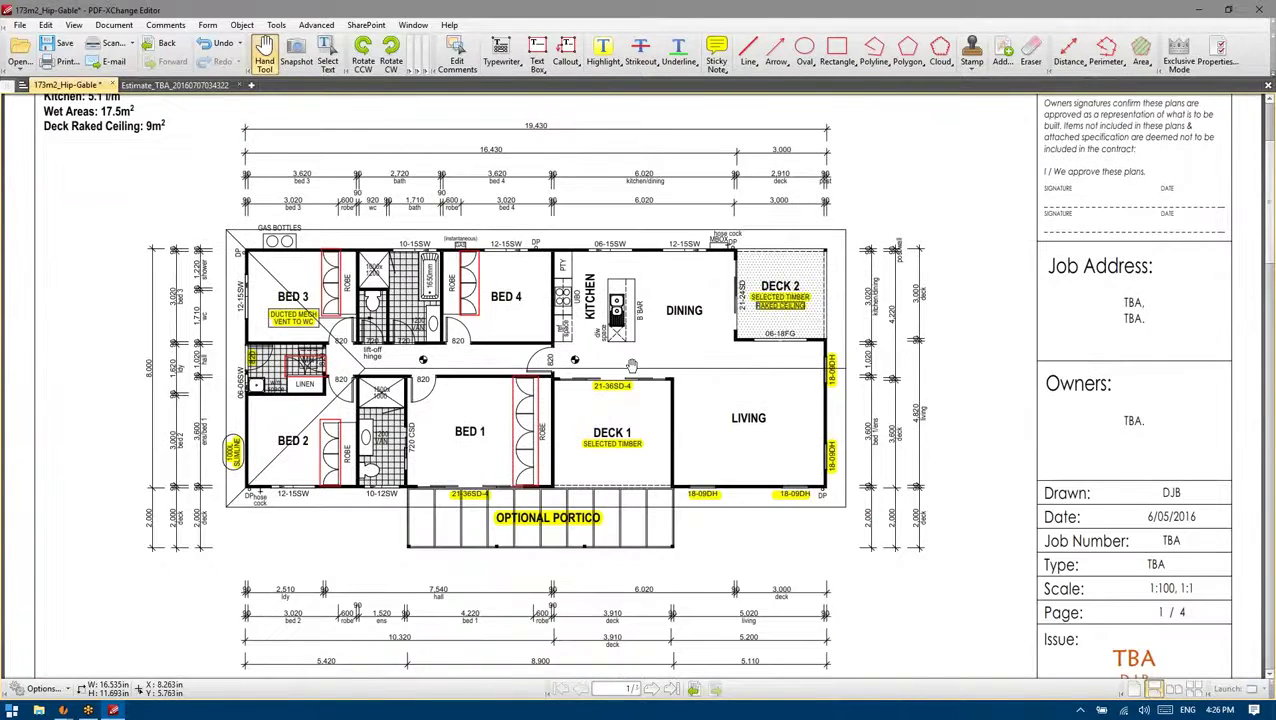
pyautogui.scroll(1, 632, 367)
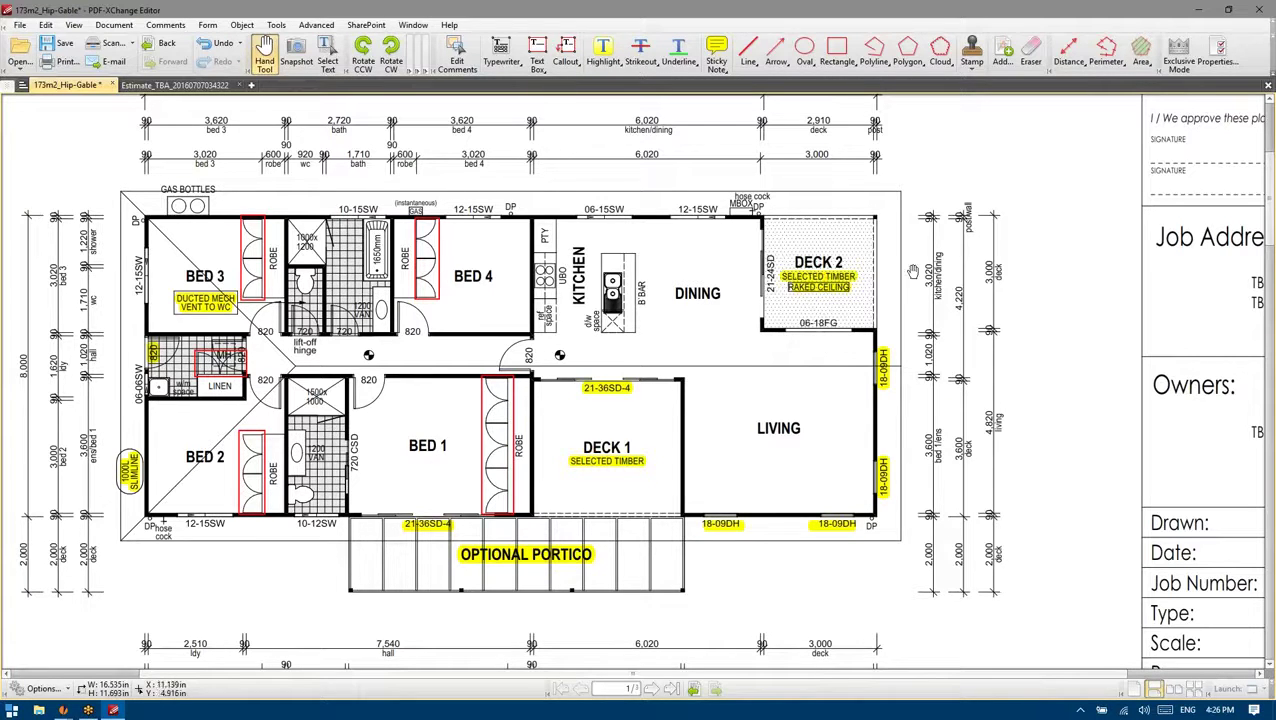
pyautogui.keyDown('ctrl'); pyautogui.scroll(-2, 955, 268); pyautogui.keyUp('ctrl')
pyautogui.scroll(-4, 1003, 265)
pyautogui.scroll(-6, 1025, 284)
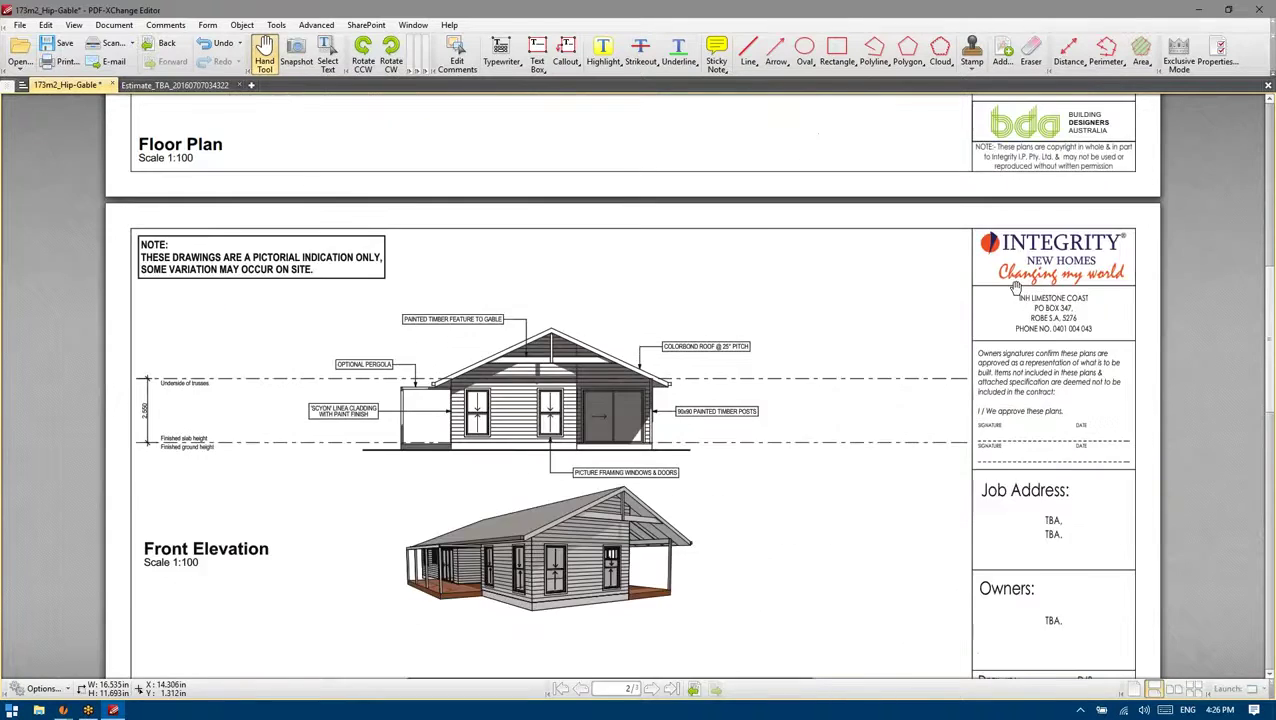
pyautogui.scroll(3, 652, 232)
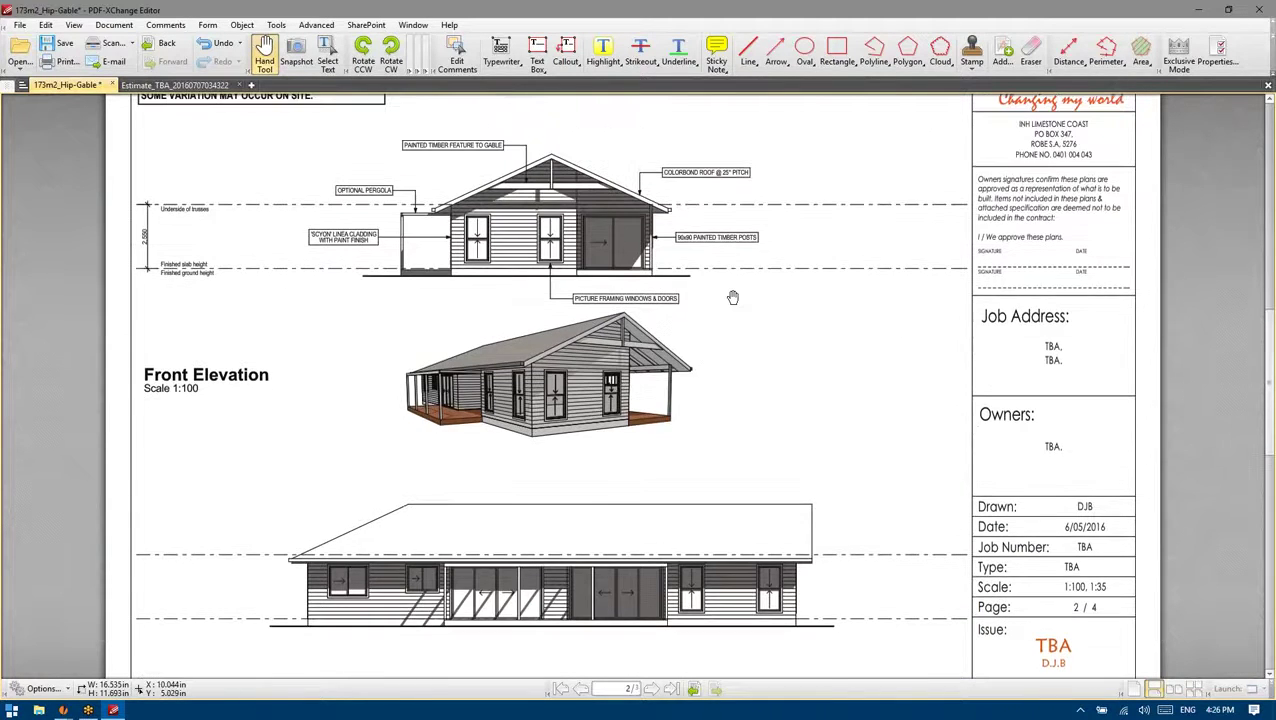
# Highlight the 2,550 height dimension between the finished slab and the underside of trusses on the front elevation
pyautogui.keyDown('ctrl'); pyautogui.scroll(4, 273, 225); pyautogui.keyUp('ctrl')
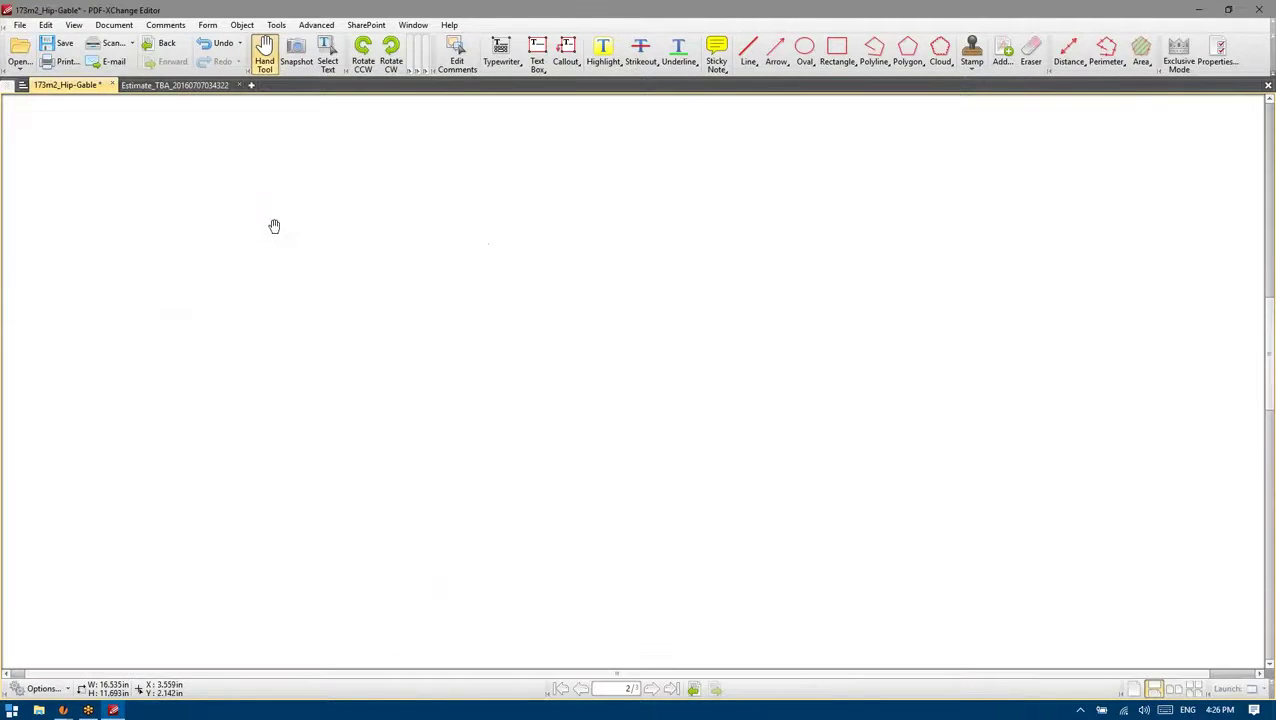
pyautogui.keyDown('ctrl'); pyautogui.scroll(2, 57, 379); pyautogui.keyUp('ctrl')
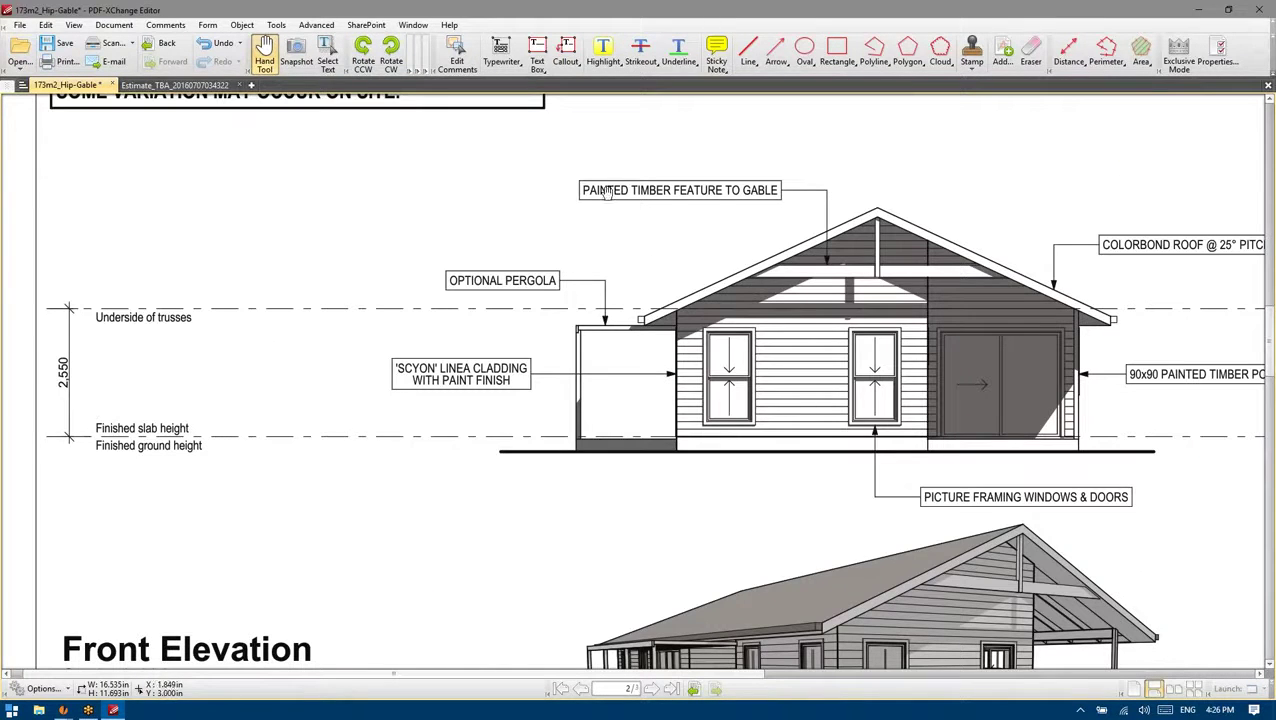
pyautogui.click(603, 50)
pyautogui.moveTo(58, 355); pyautogui.dragTo(62, 392)
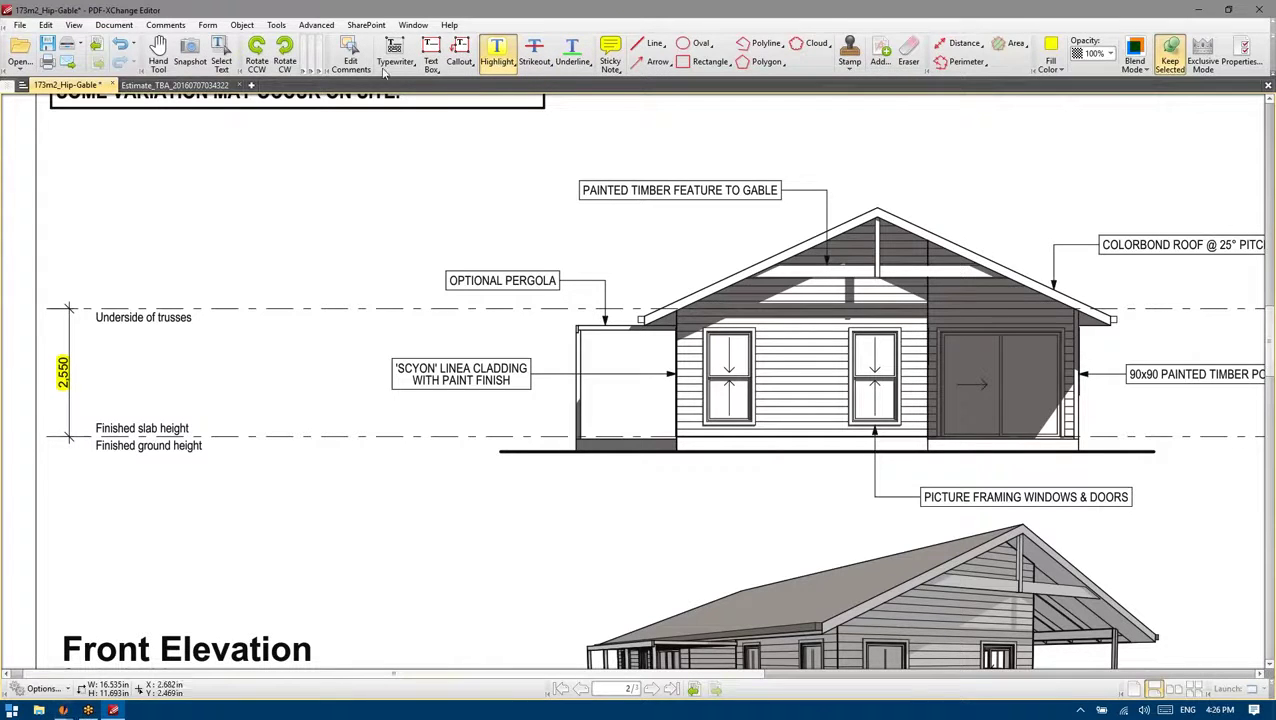
pyautogui.click(159, 52)
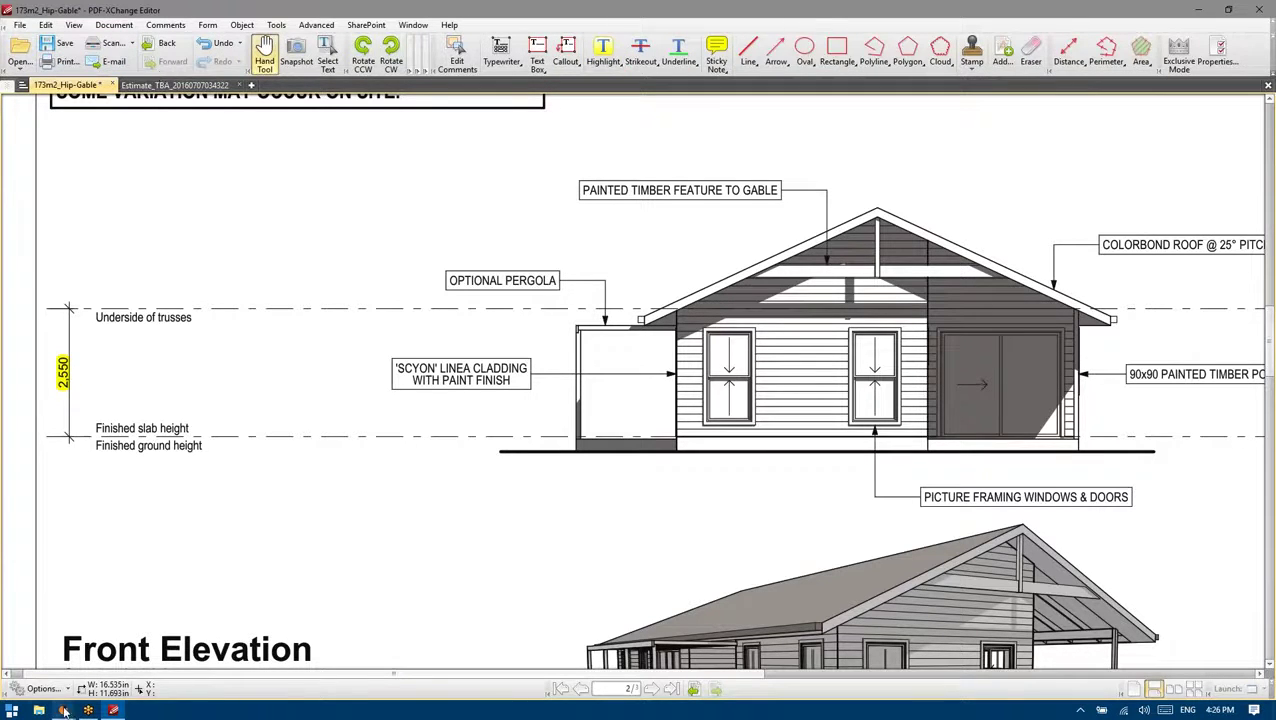
# Switch to the Integrity New Homes job software and generate the standard price list for COFFS HARBOUR CITY COUNCIL with Fast Track Pricing
pyautogui.moveTo(64, 710)
pyautogui.click(76, 664)
pyautogui.click(141, 25)
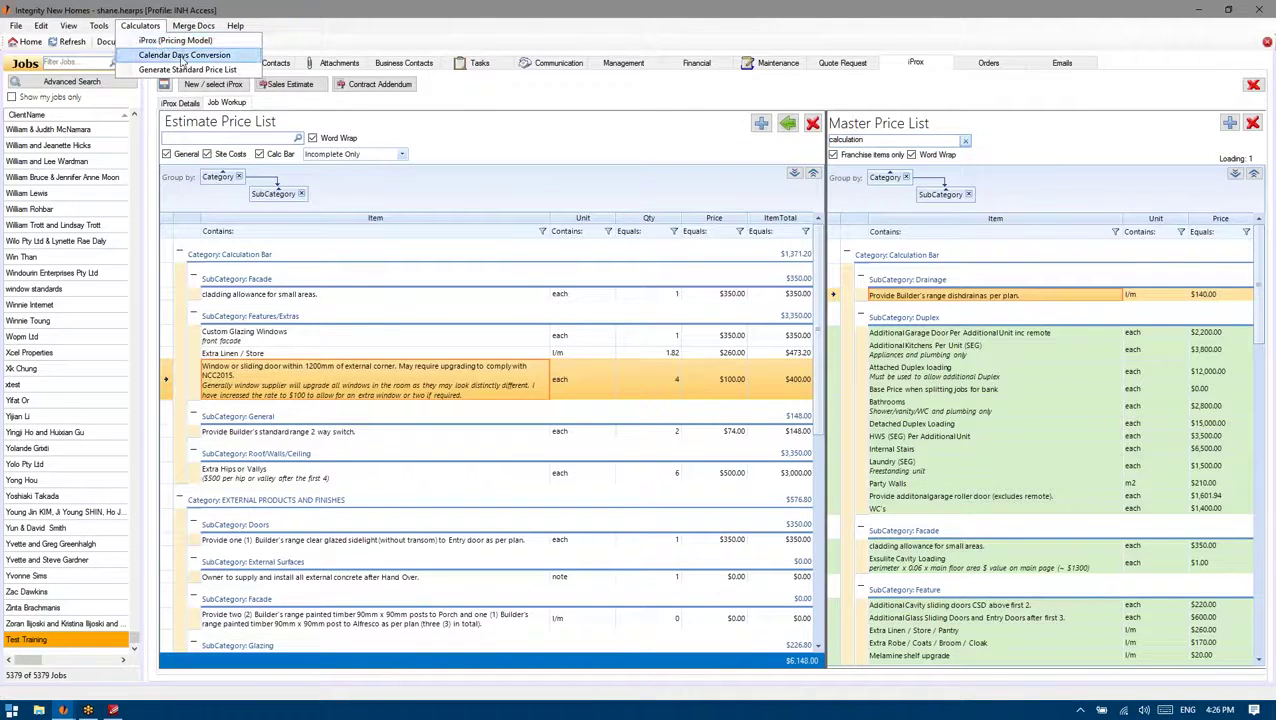
pyautogui.click(180, 70)
pyautogui.click(175, 119)
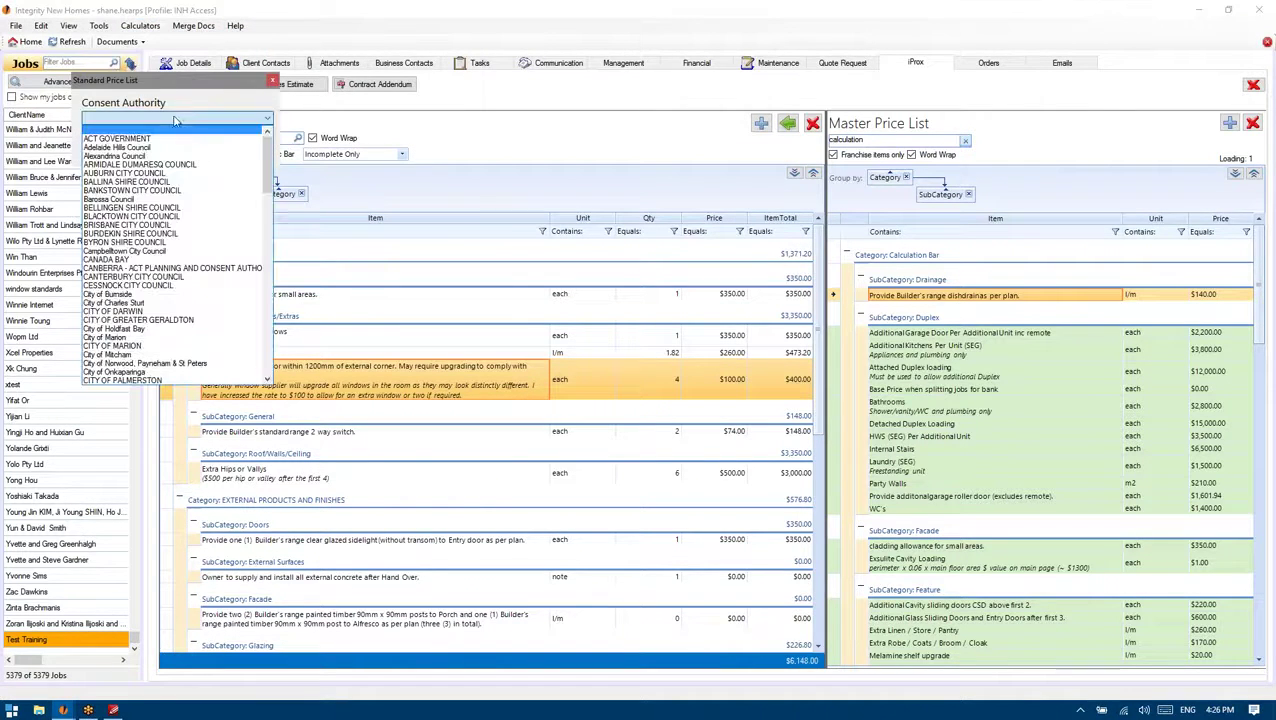
pyautogui.press('c')
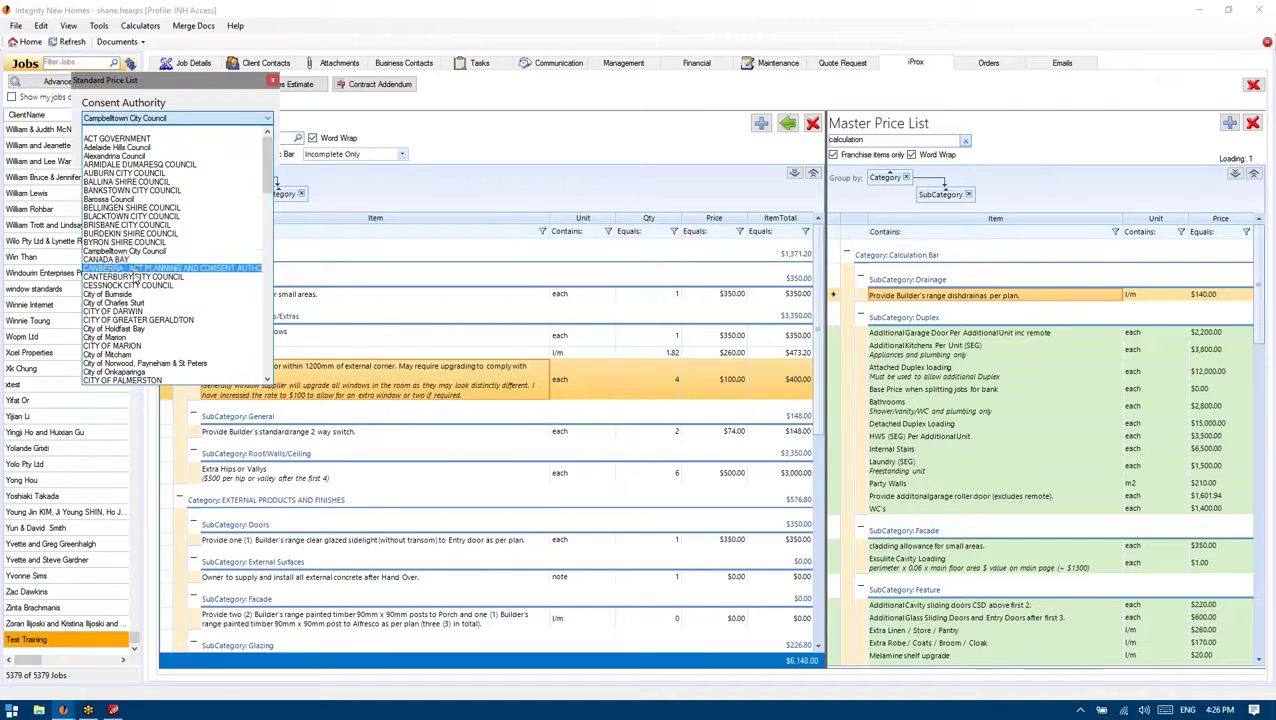
pyautogui.moveTo(268, 172); pyautogui.dragTo(268, 214)
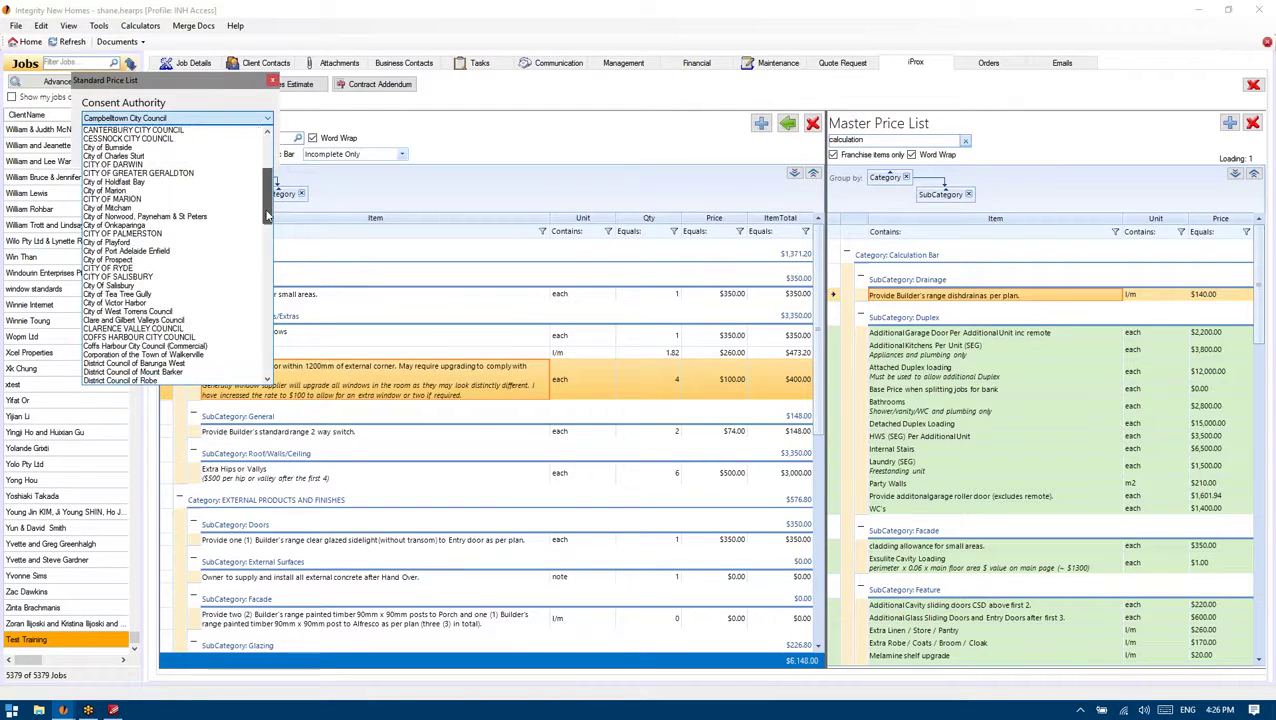
pyautogui.click(138, 339)
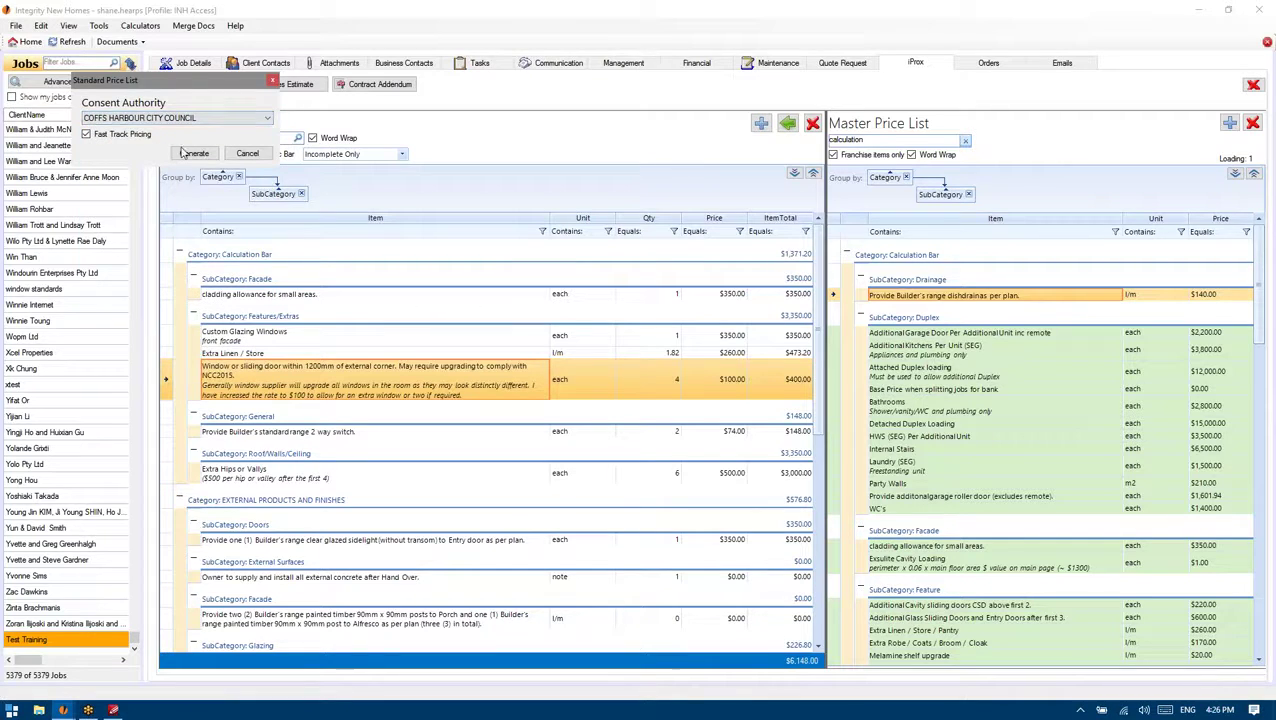
pyautogui.click(192, 155)
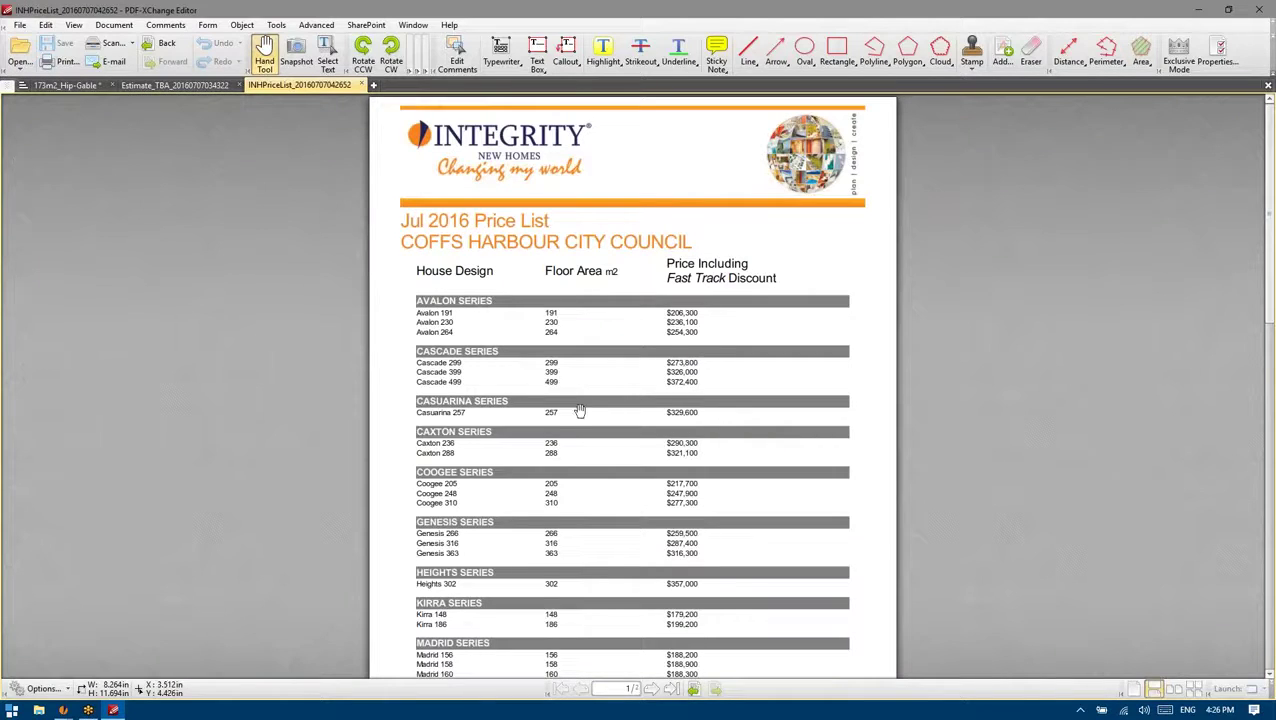
# Read the generated price list's Terms and Disclaimer, covering the price basis, exclusions, Fast Track discount and price variance, and close the document
pyautogui.scroll(-5, 577, 411)
pyautogui.scroll(-5, 545, 200)
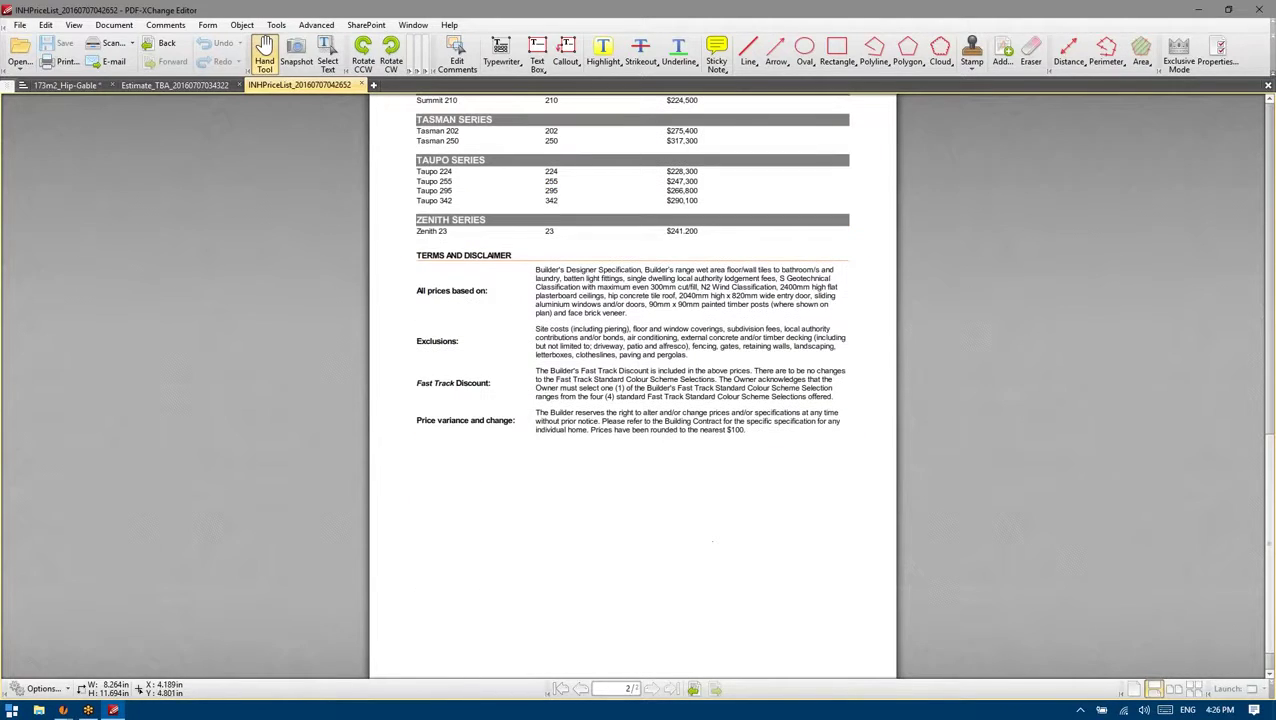
pyautogui.scroll(1, 592, 286)
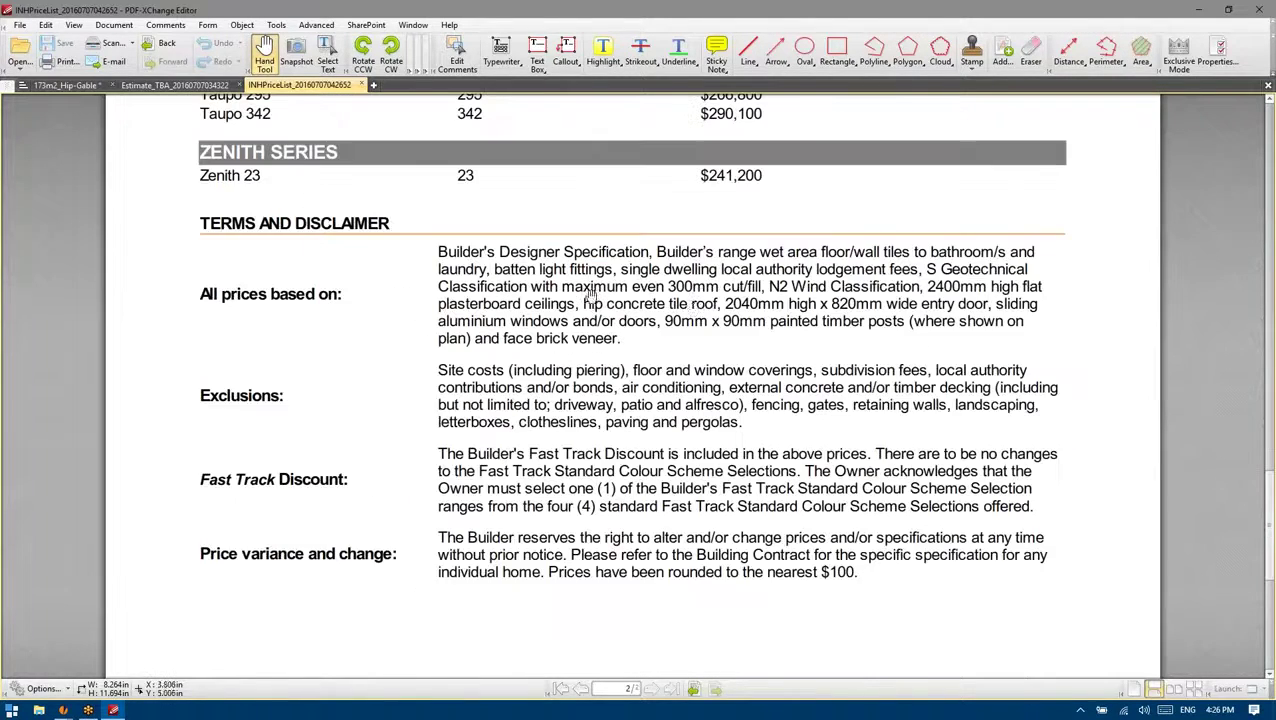
pyautogui.scroll(2, 519, 303)
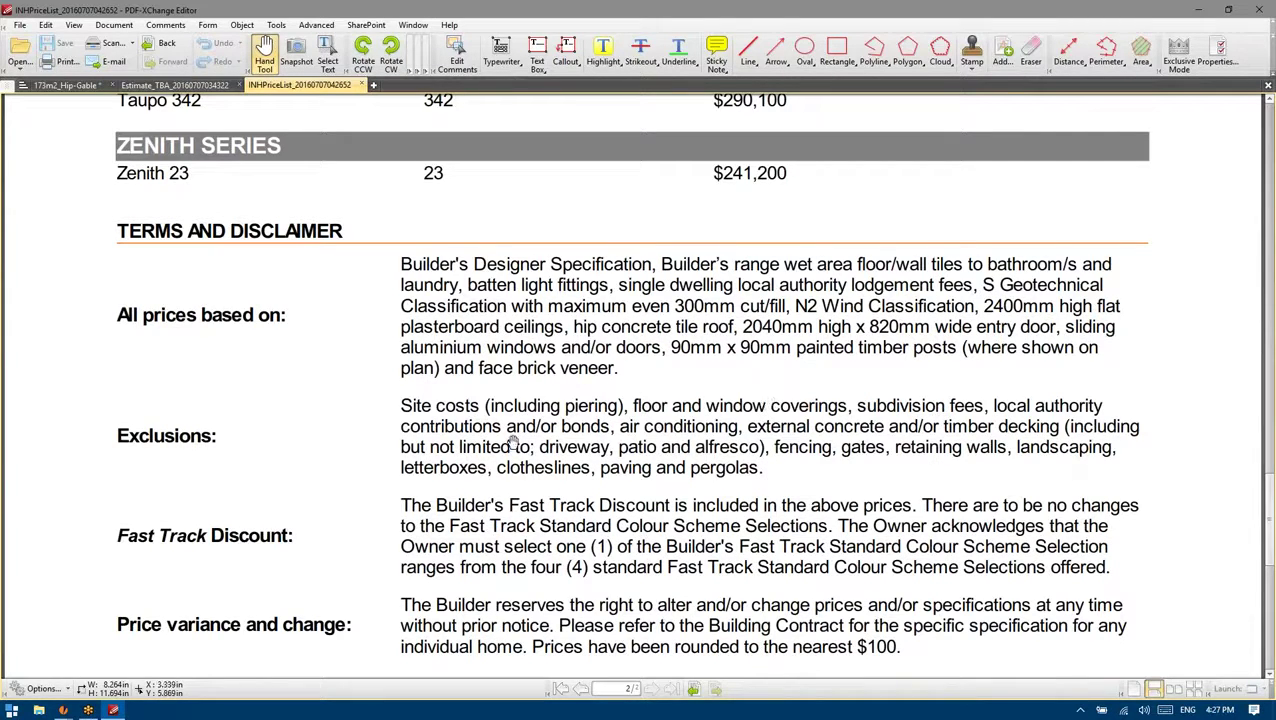
pyautogui.scroll(-1, 503, 441)
pyautogui.scroll(-3, 455, 358)
pyautogui.scroll(1, 455, 358)
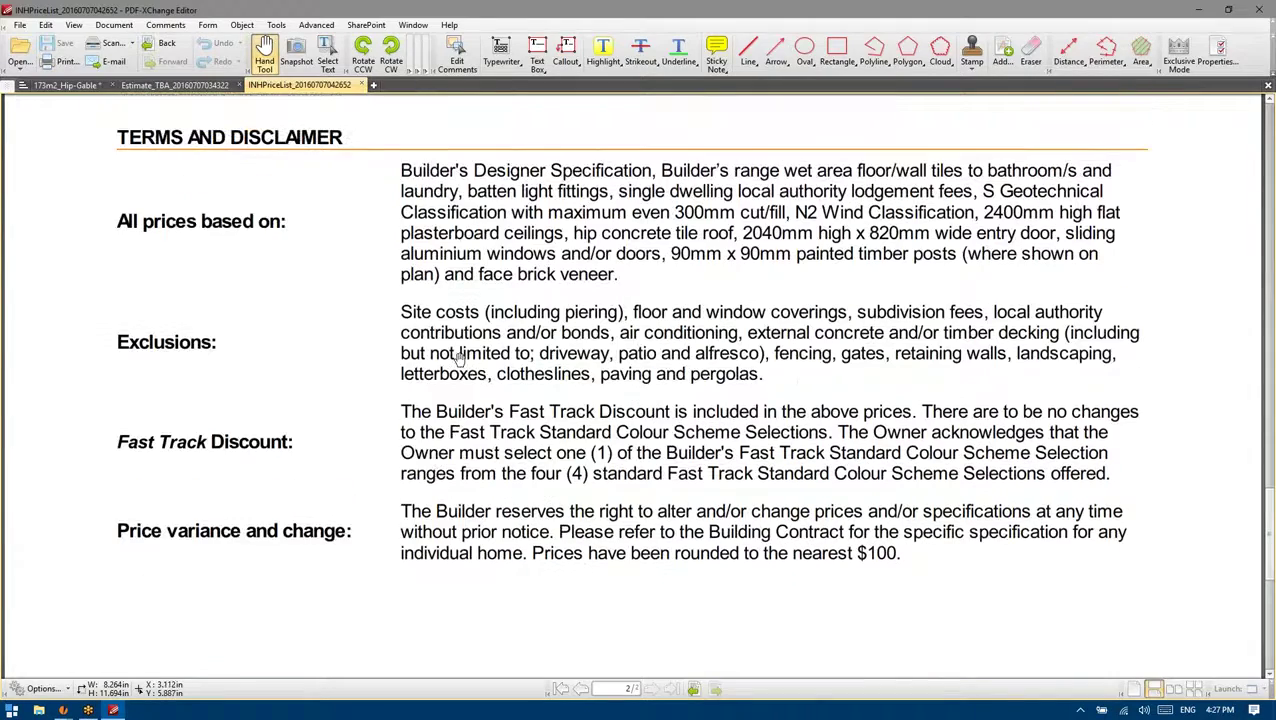
pyautogui.scroll(-2, 412, 376)
pyautogui.scroll(-1, 412, 376)
pyautogui.scroll(15, 393, 427)
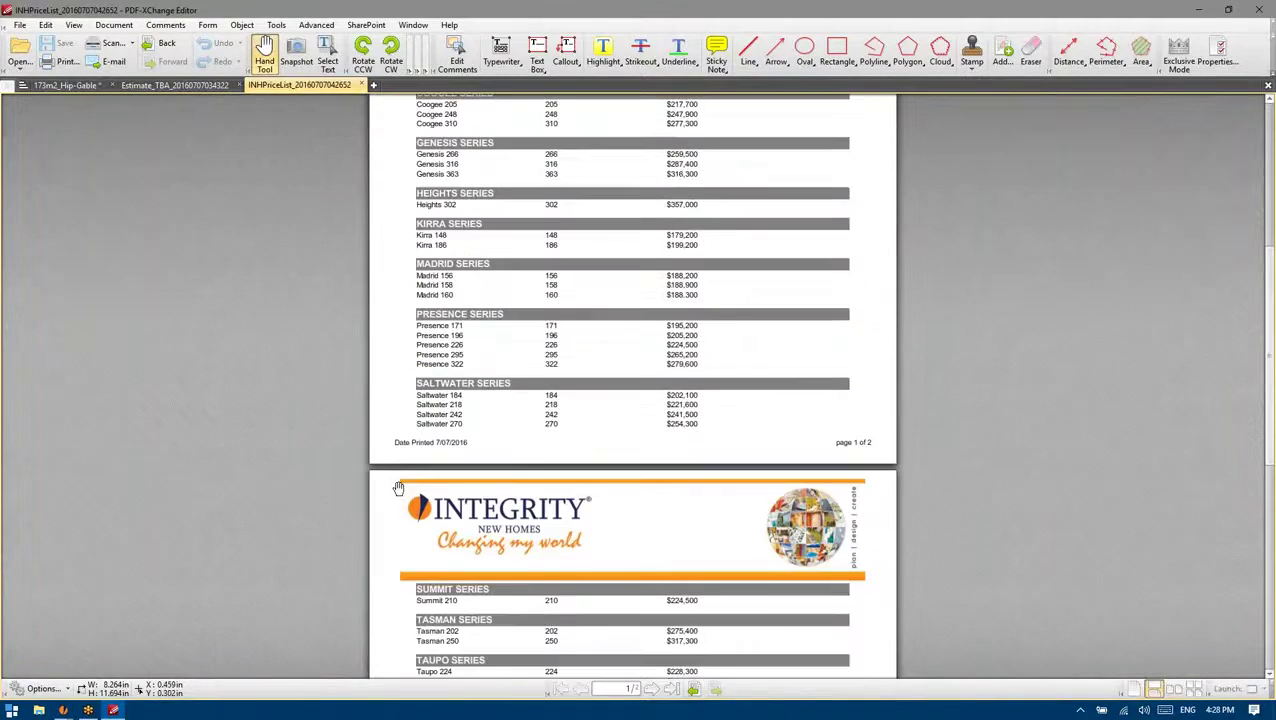
pyautogui.middleClick(312, 88)
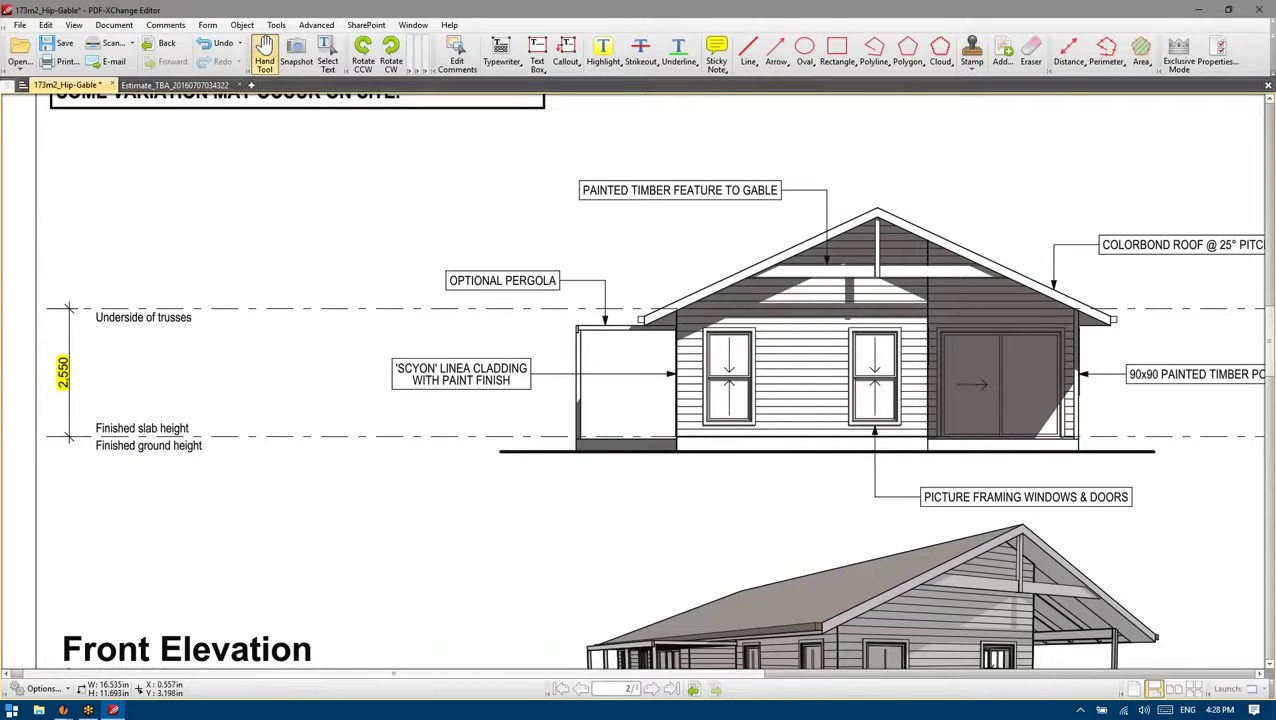
# Highlight the front elevation's OPTIONAL PERGOLA, 'SCYON' LINEA CLADDING WITH PAINT FINISH and COLORBOND ROOF @ 25° PITCH labels
pyautogui.scroll(1, 675, 290)
pyautogui.hscroll(2, 675, 290)
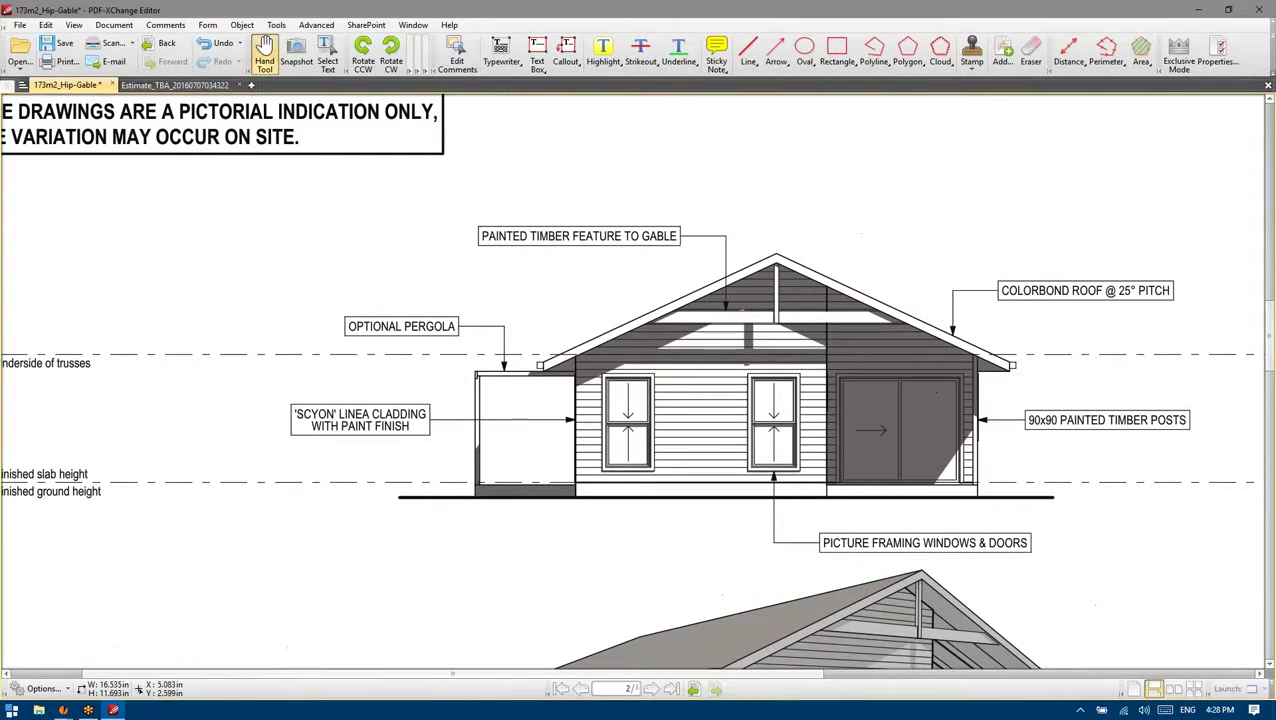
pyautogui.click(603, 52)
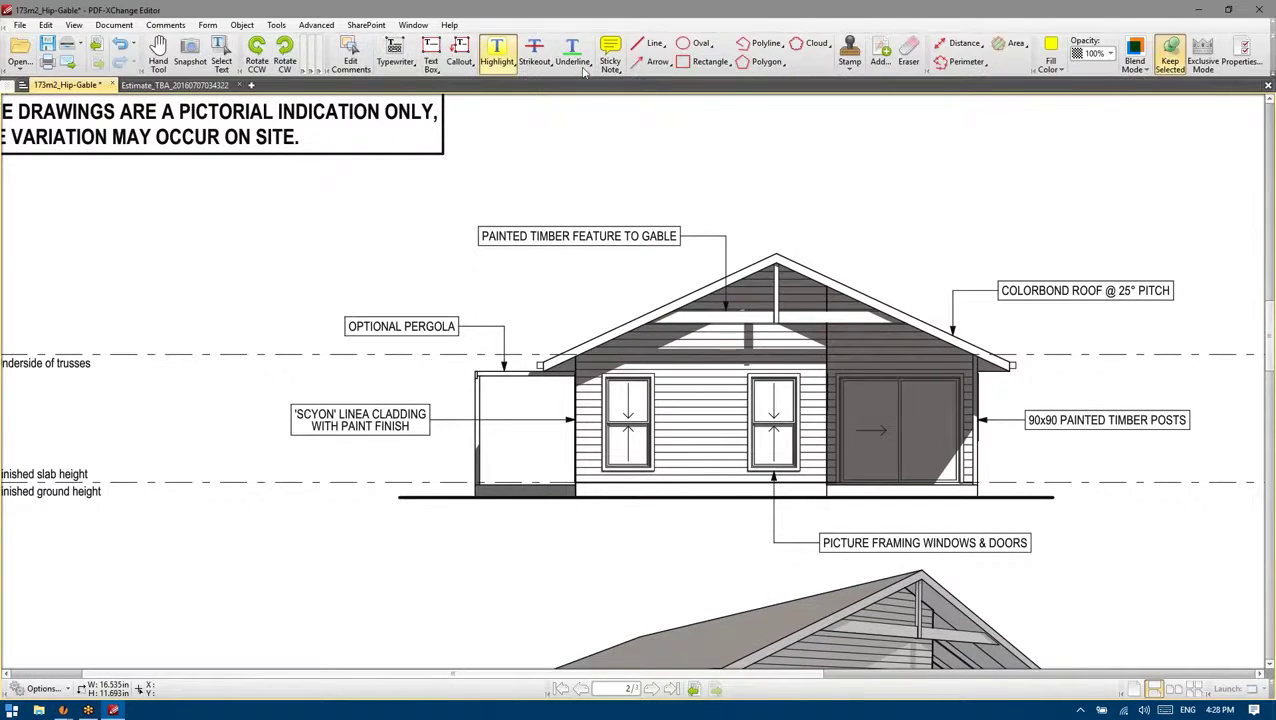
pyautogui.moveTo(455, 326); pyautogui.dragTo(342, 326)
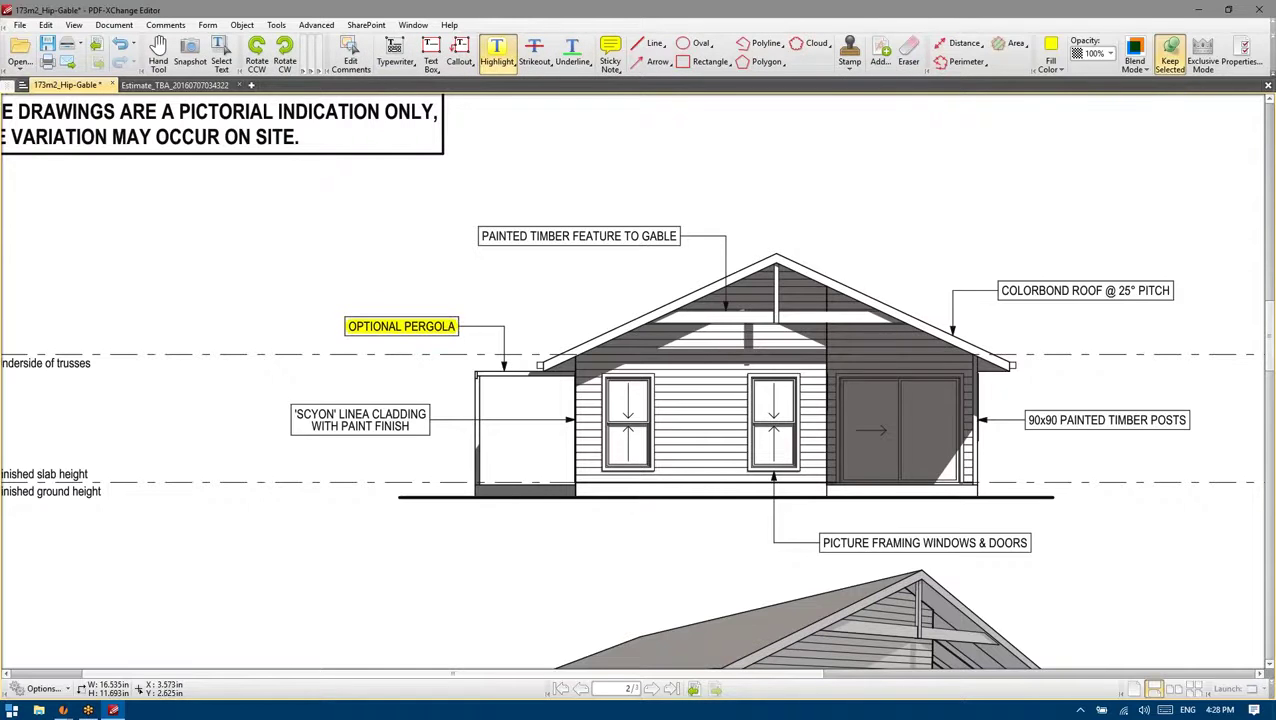
pyautogui.moveTo(425, 428); pyautogui.dragTo(288, 408)
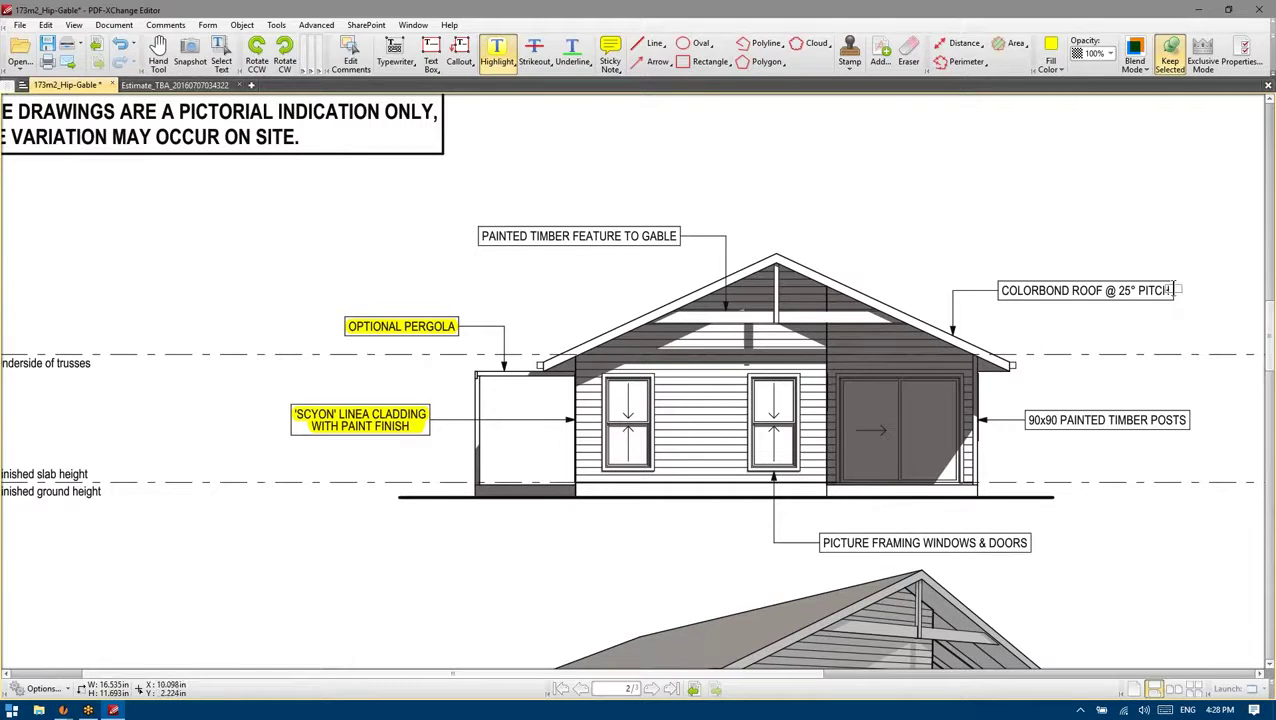
pyautogui.moveTo(1170, 290); pyautogui.dragTo(999, 290)
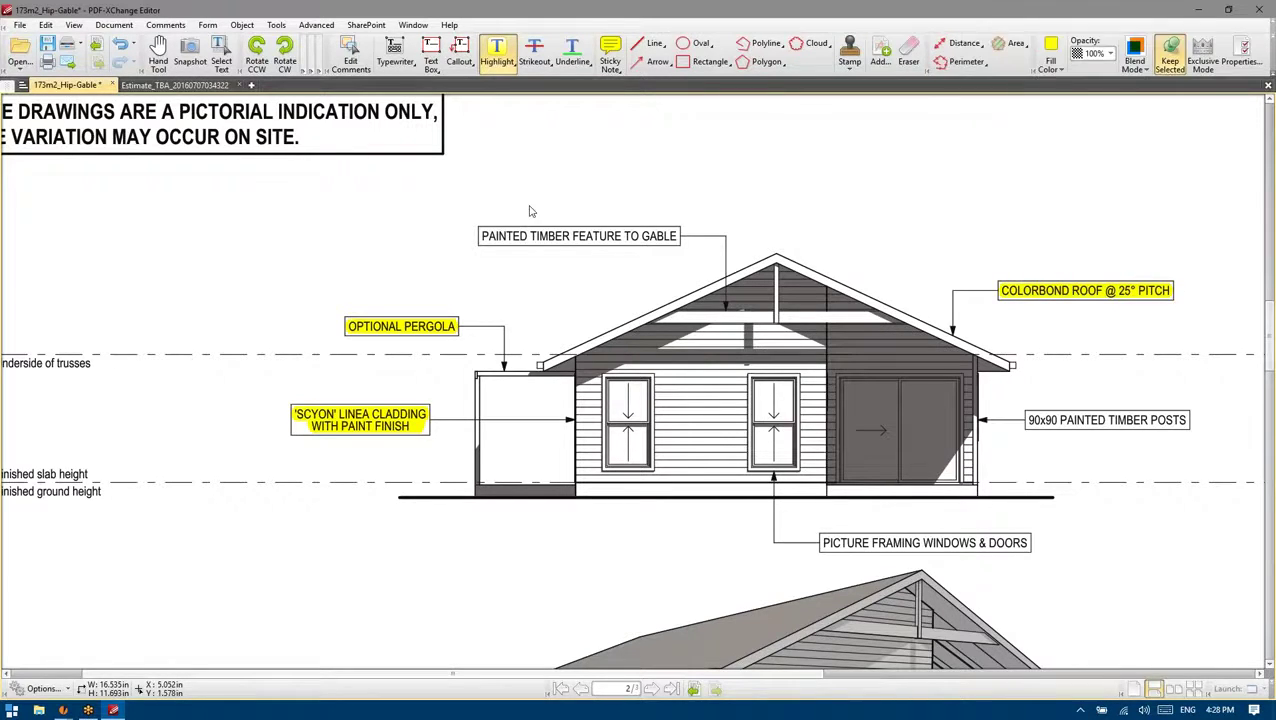
pyautogui.scroll(-2, 531, 211)
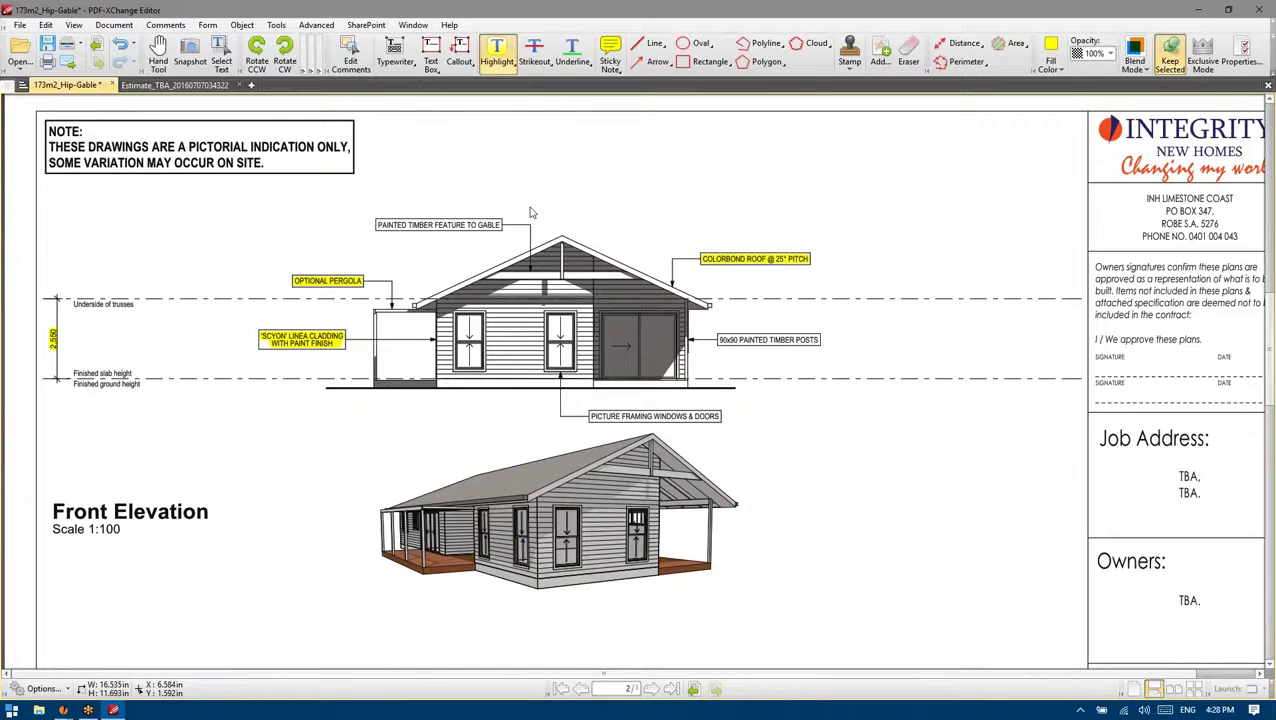
# Highlight the rear elevation's COLORBOND ROOF @ 25° PITCH, OPTIONAL PERGOLA and 'SCYON' LINEA CLADDING WITH PAINT FINISH labels
pyautogui.scroll(-1, 531, 211)
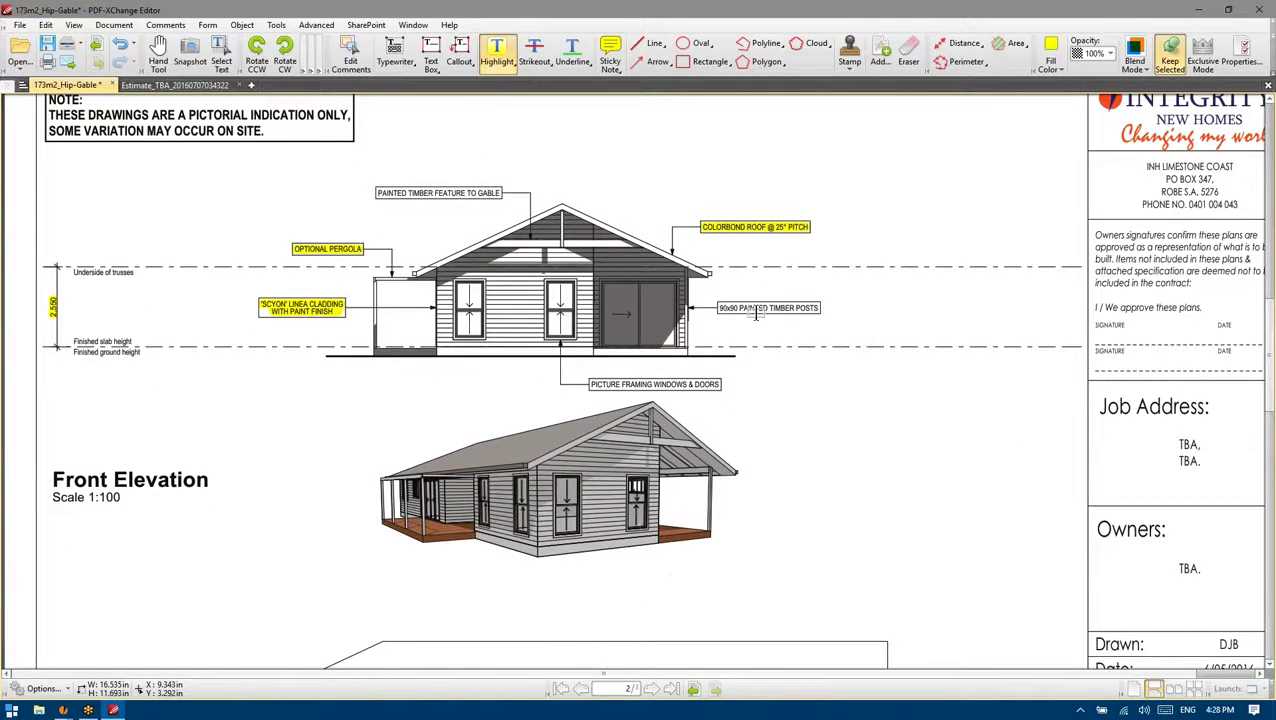
pyautogui.scroll(1, 757, 313)
pyautogui.scroll(-2, 723, 299)
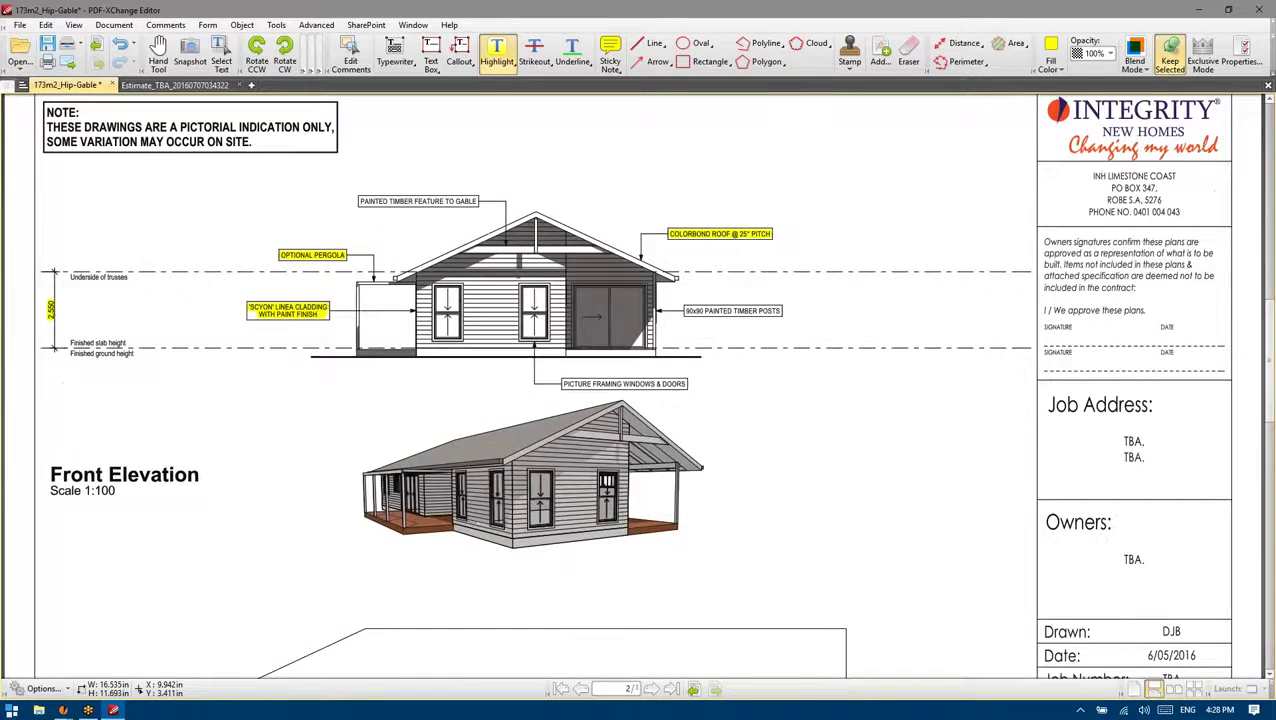
pyautogui.scroll(-2, 723, 299)
pyautogui.scroll(-8, 531, 313)
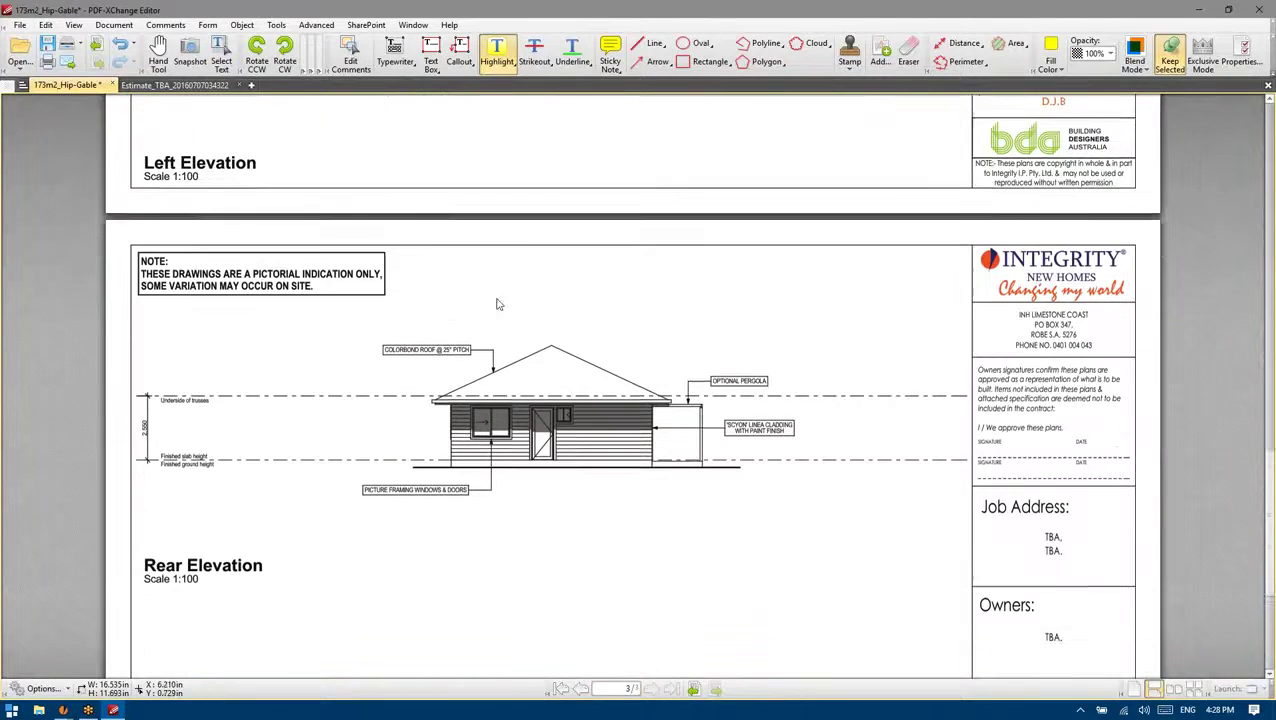
pyautogui.scroll(2, 392, 234)
pyautogui.scroll(1, 390, 238)
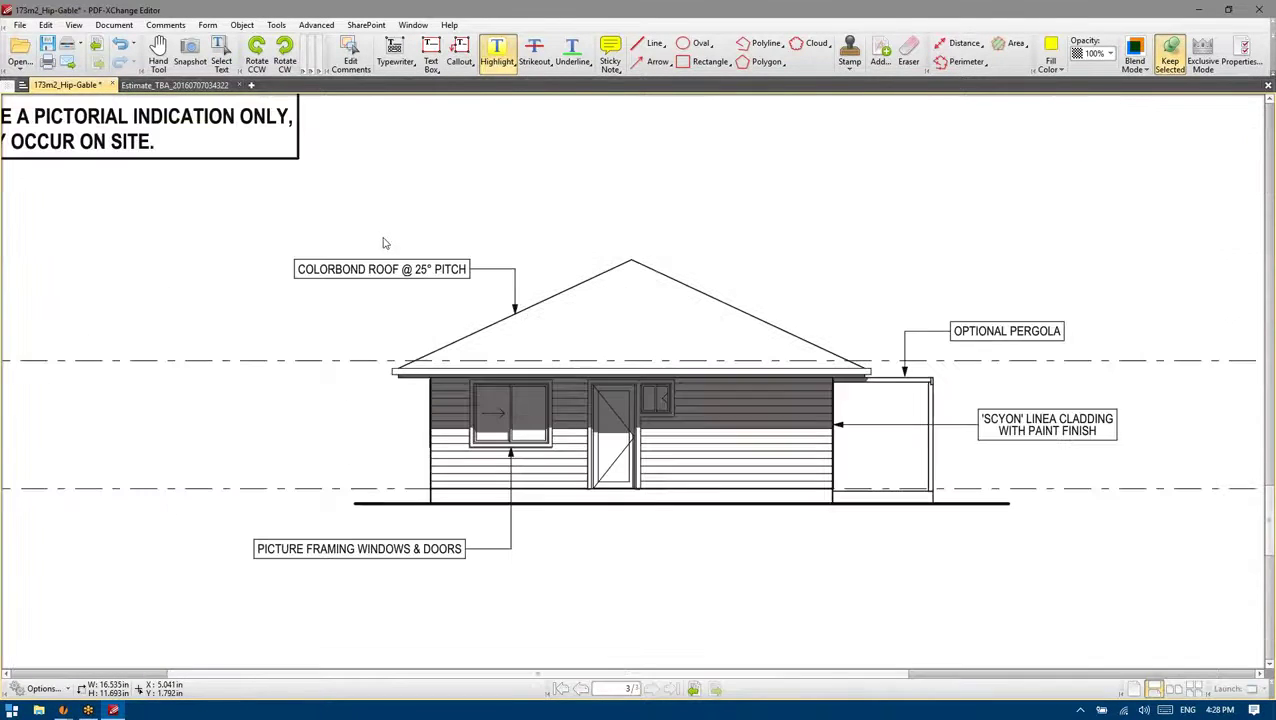
pyautogui.moveTo(466, 271); pyautogui.dragTo(292, 270)
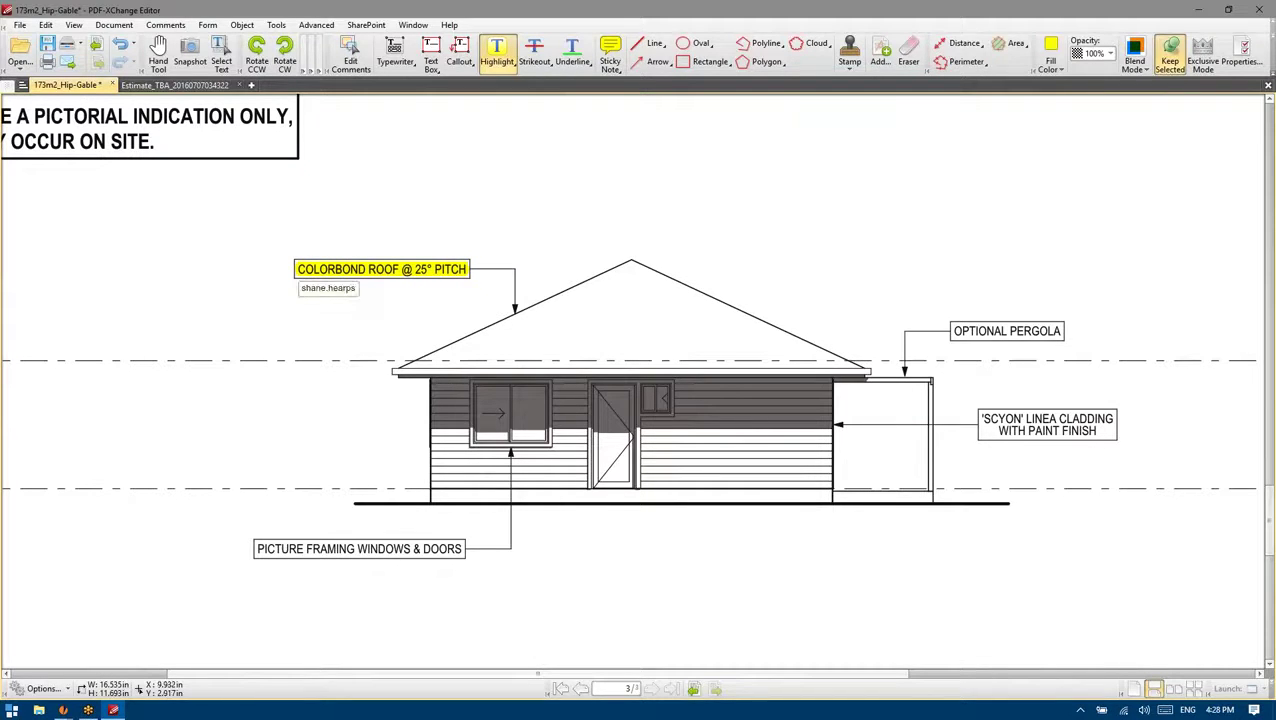
pyautogui.moveTo(1060, 331); pyautogui.dragTo(950, 330)
pyautogui.moveTo(1106, 428); pyautogui.dragTo(975, 420)
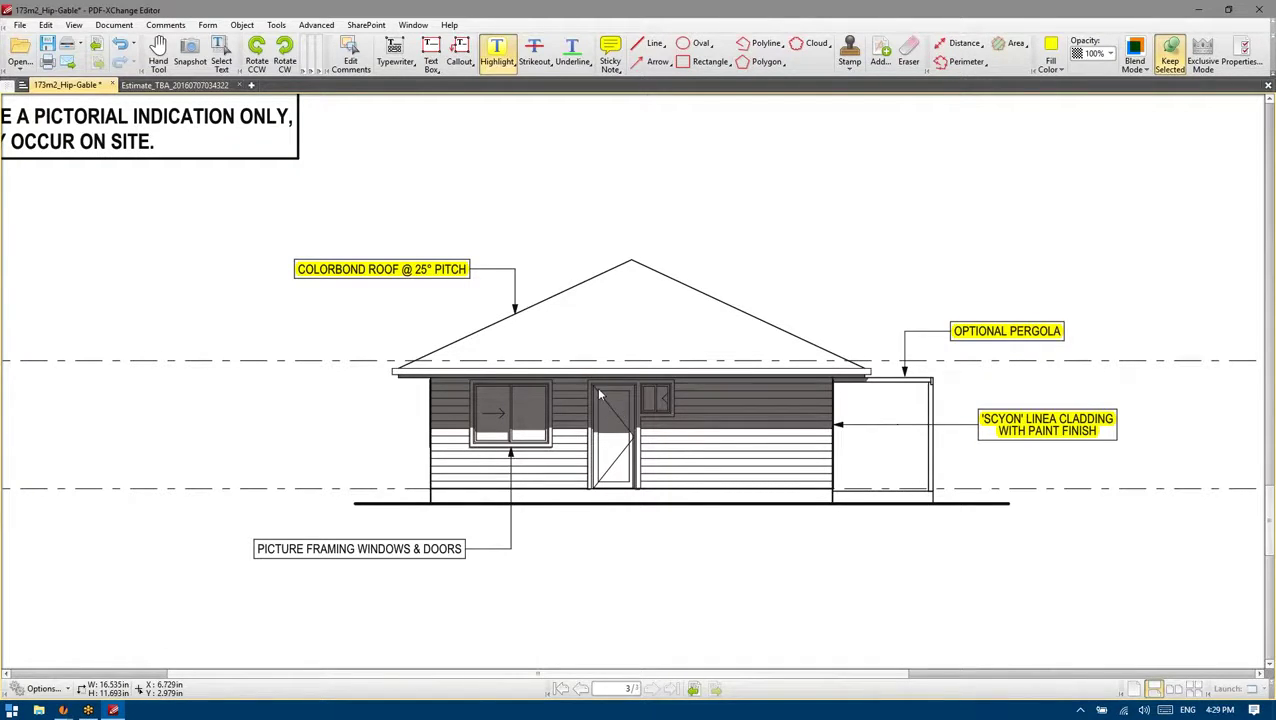
# Examine the rest of the rear elevation and the right elevation for further non-standard items
pyautogui.scroll(-1, 596, 387)
pyautogui.scroll(-1, 511, 401)
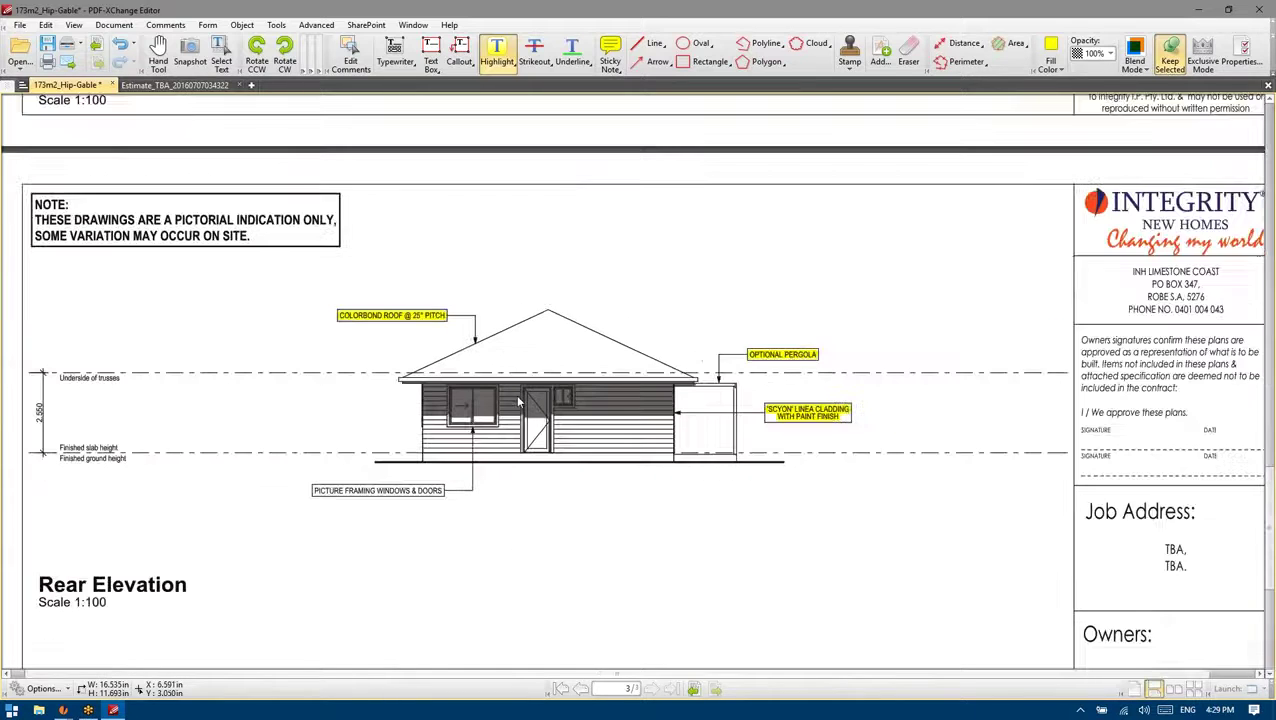
pyautogui.scroll(-1, 507, 398)
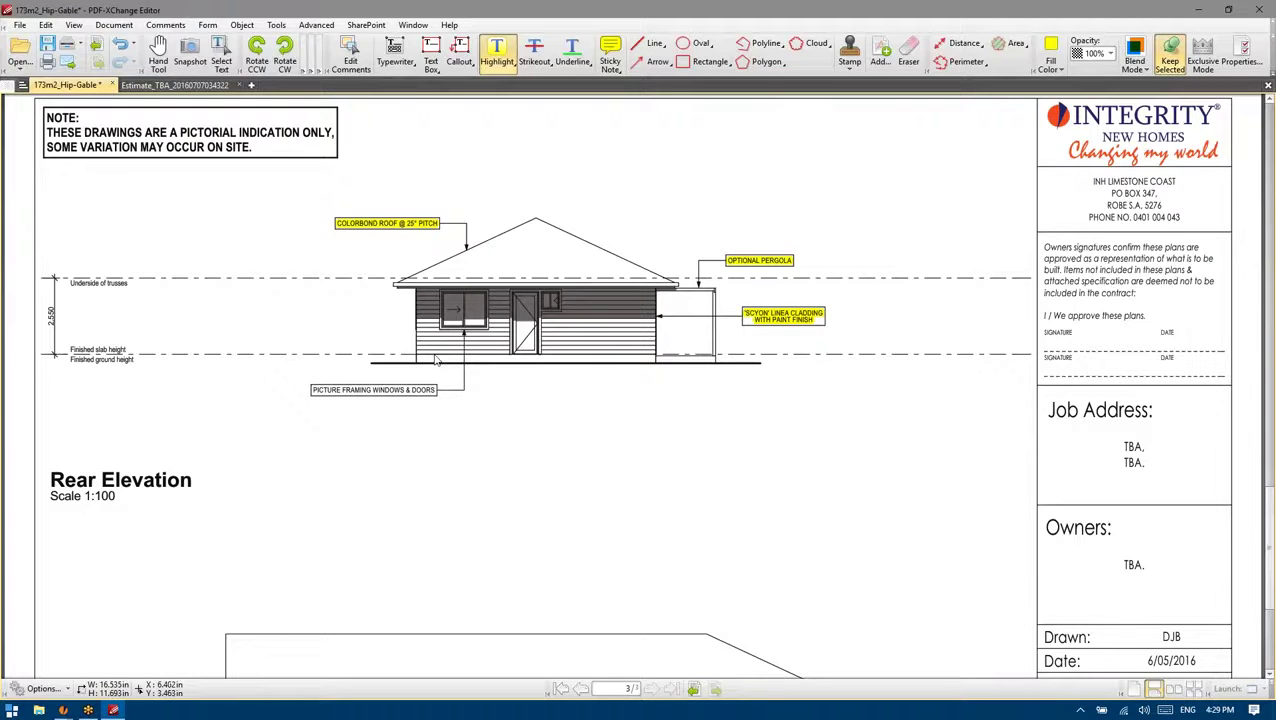
pyautogui.scroll(-3, 490, 340)
pyautogui.scroll(2, 418, 302)
pyautogui.scroll(3, 412, 301)
pyautogui.scroll(-4, 352, 536)
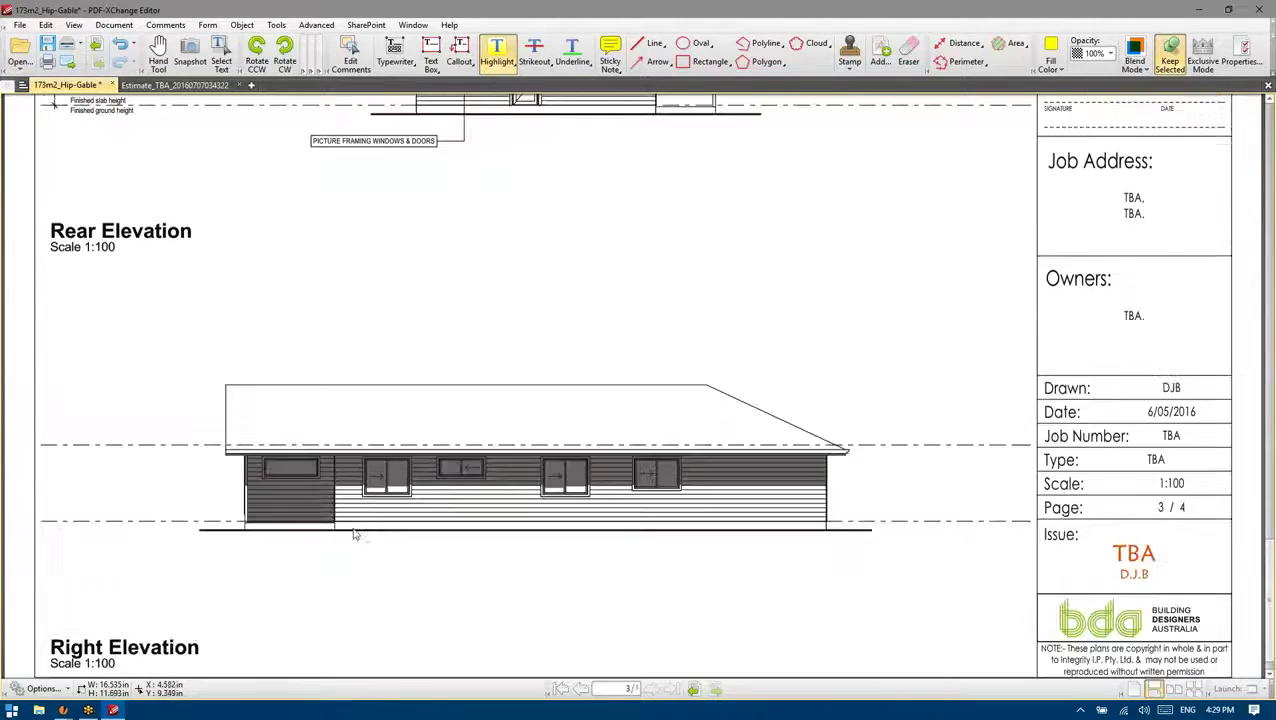
# Highlight the PAINTED TIMBER FEATURE TO GABLE label on the front elevation
pyautogui.scroll(10, 352, 536)
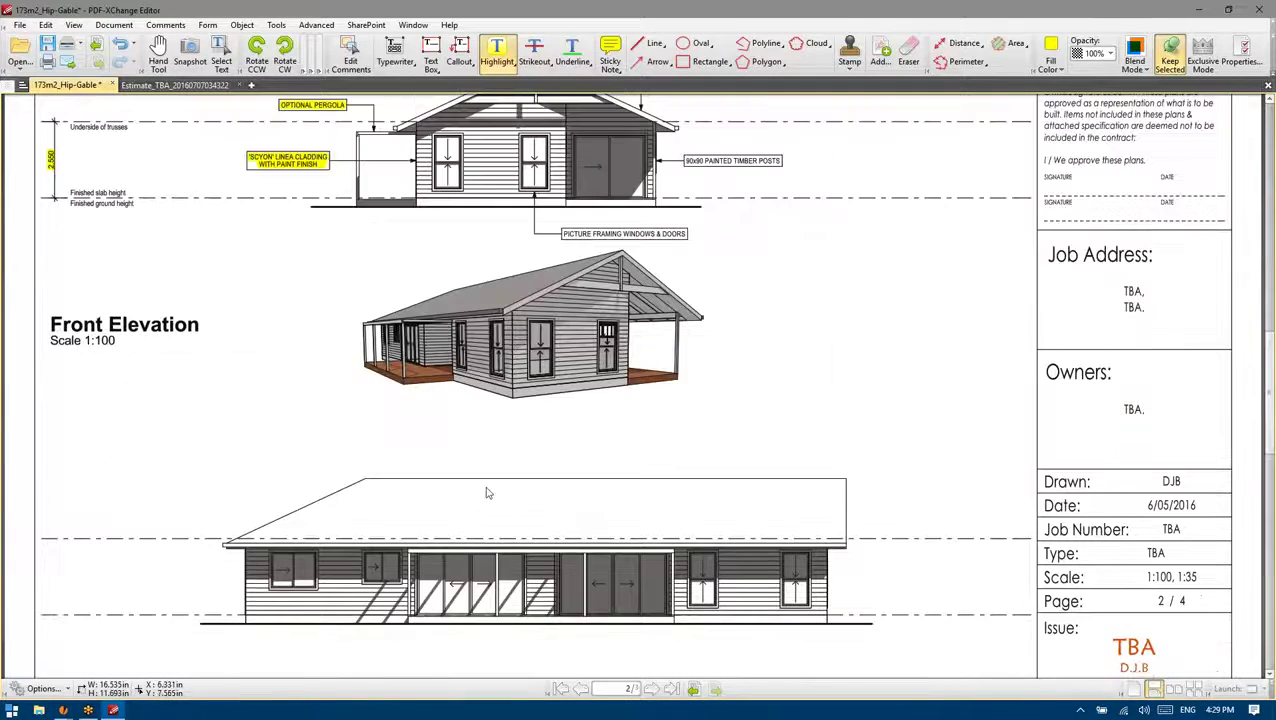
pyautogui.scroll(5, 484, 490)
pyautogui.scroll(1, 484, 490)
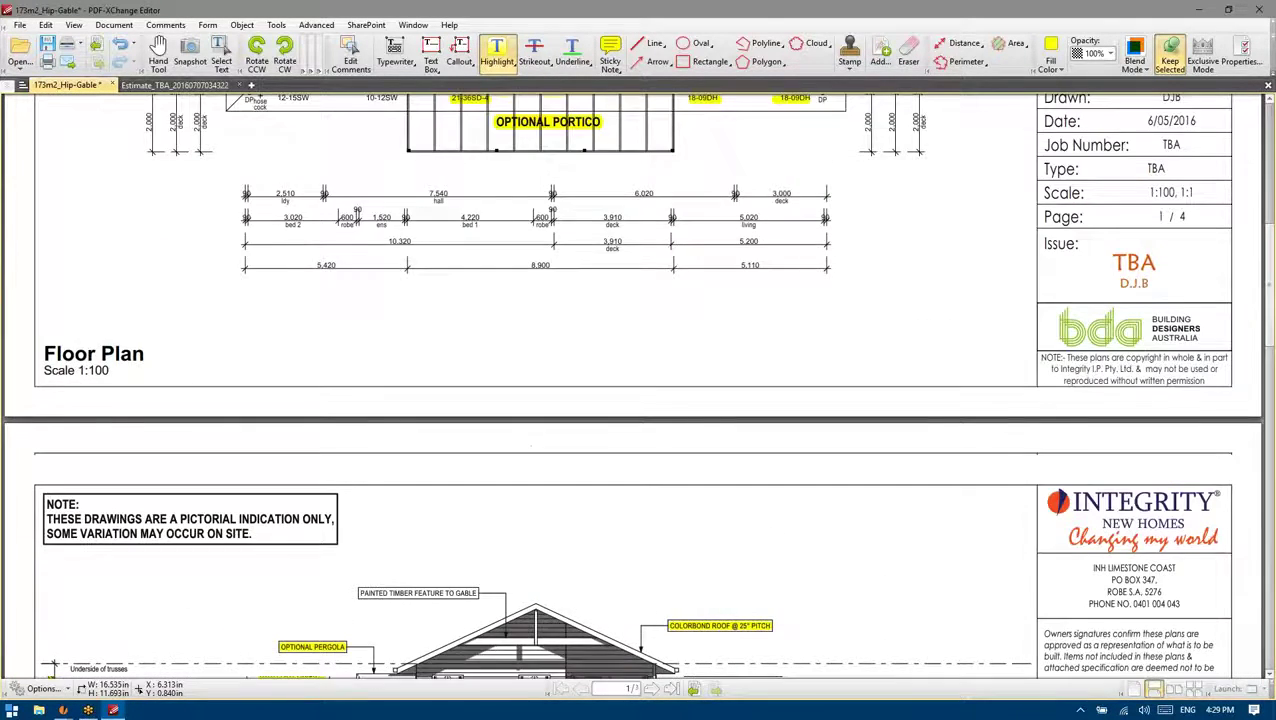
pyautogui.scroll(-4, 484, 490)
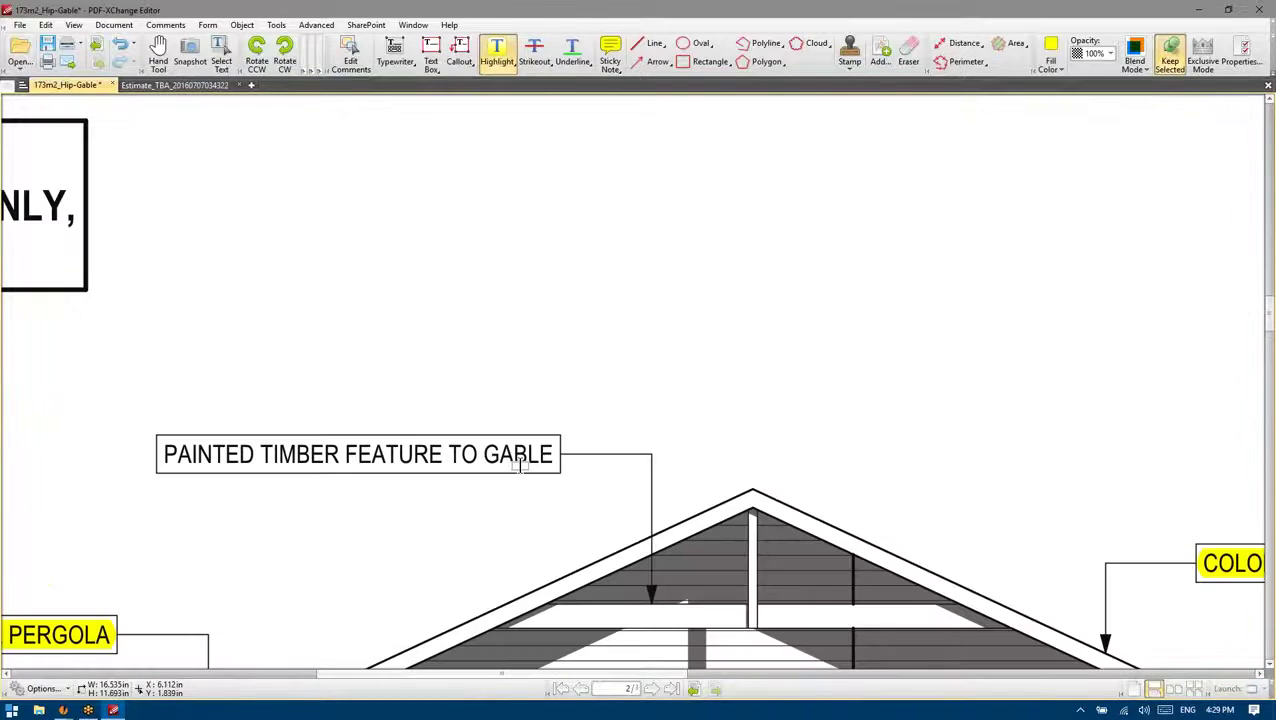
pyautogui.moveTo(558, 452); pyautogui.dragTo(160, 453)
pyautogui.scroll(-3, 683, 601)
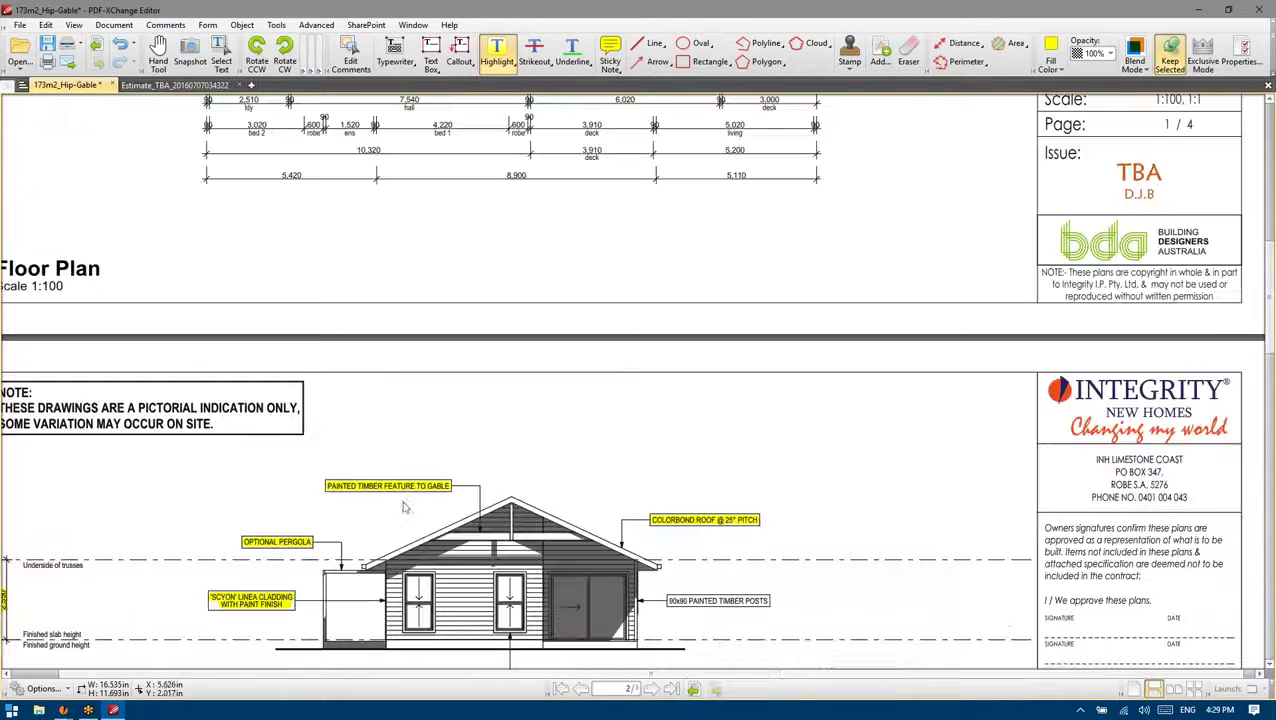
# Go back to the floor plan page, leave highlighting and save the marked-up plan as 173m2_Hip-Gable in the scandocs folder
pyautogui.scroll(10, 497, 545)
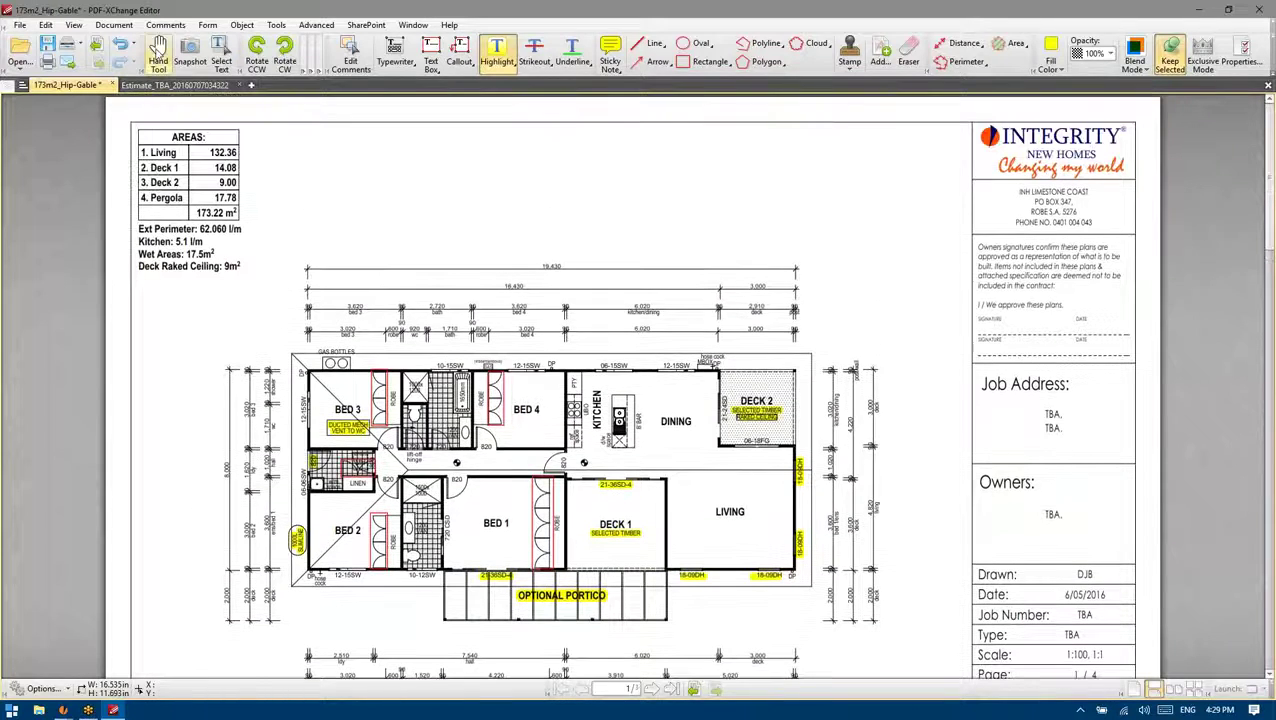
pyautogui.click(158, 53)
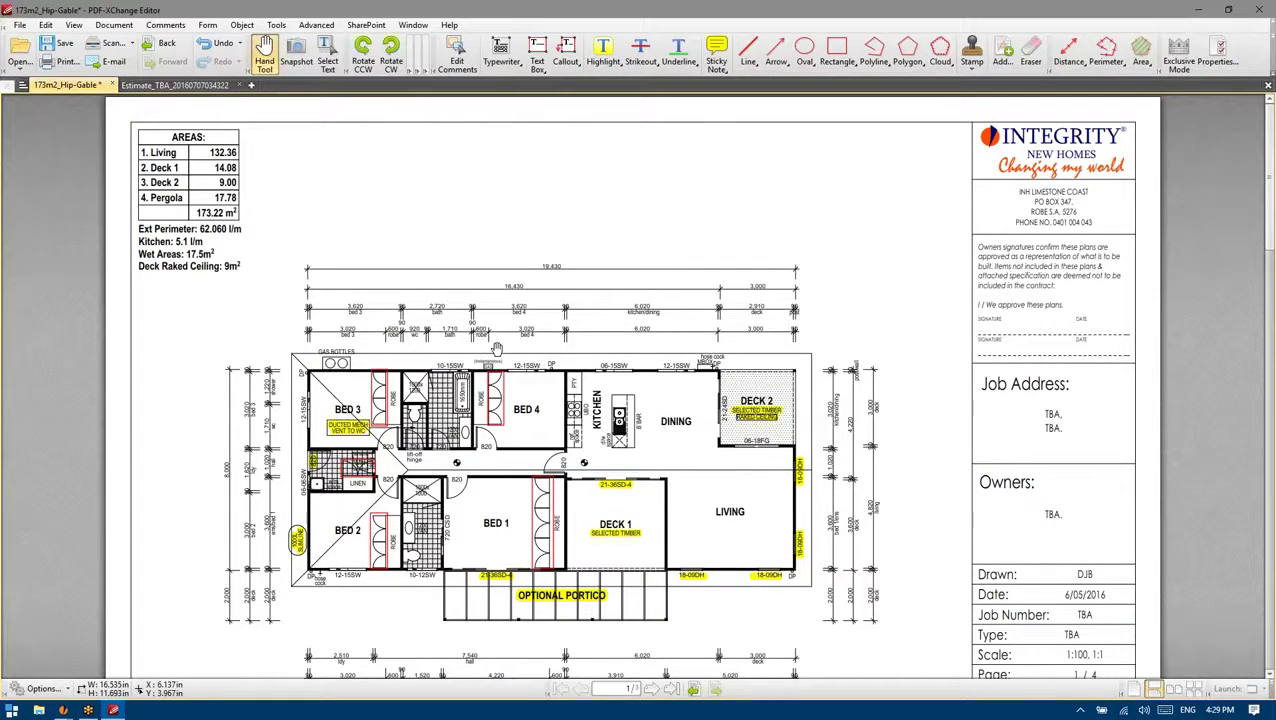
pyautogui.click(1254, 710)
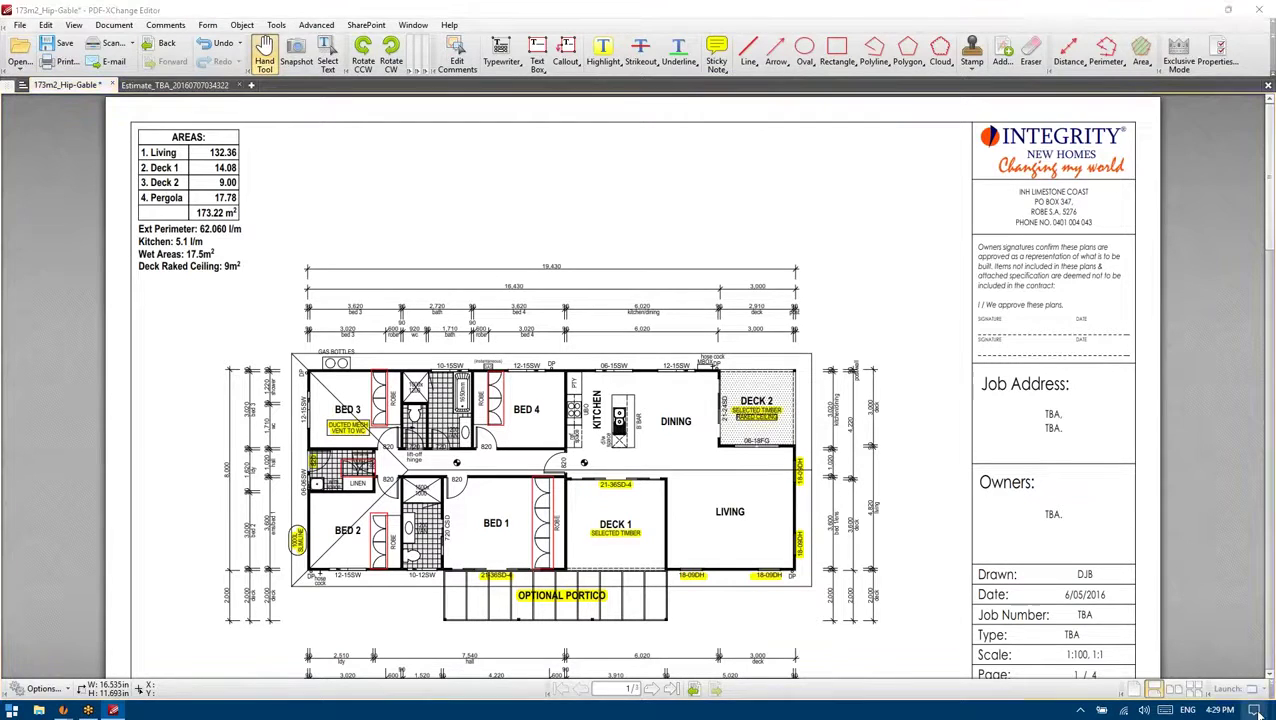
pyautogui.click(507, 225)
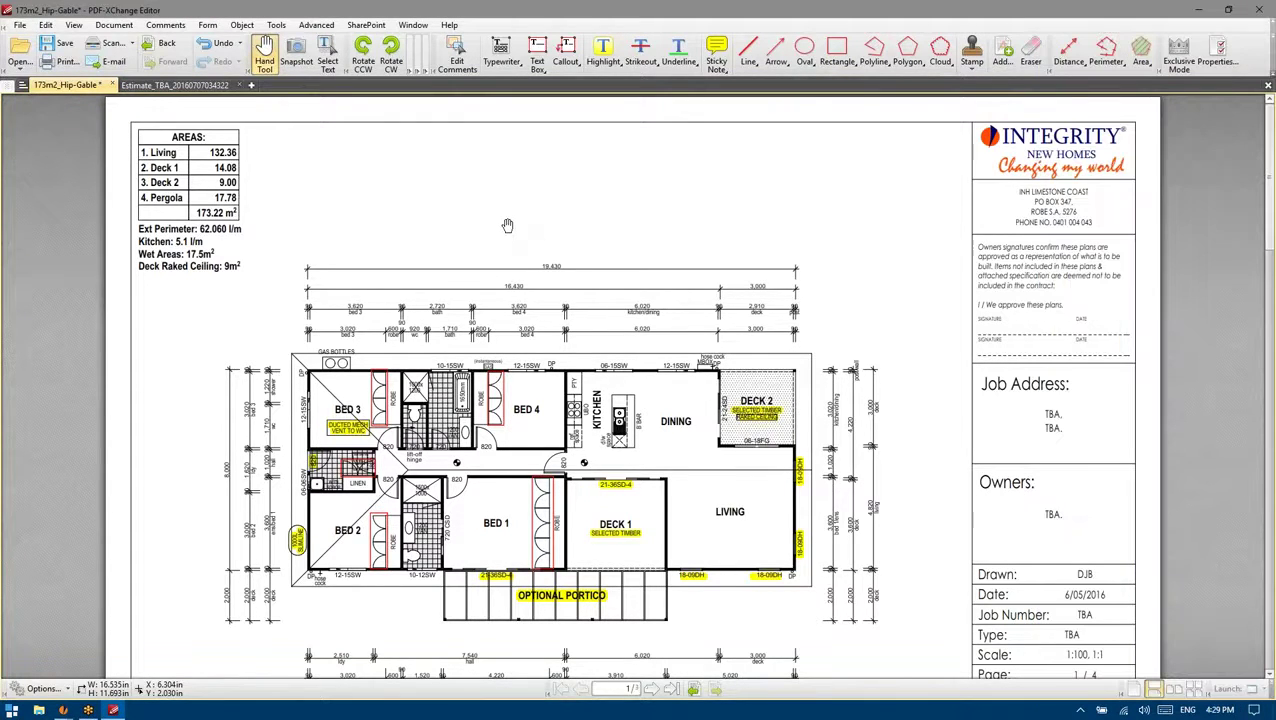
pyautogui.hotkey('ctrl', 'shift', 's')
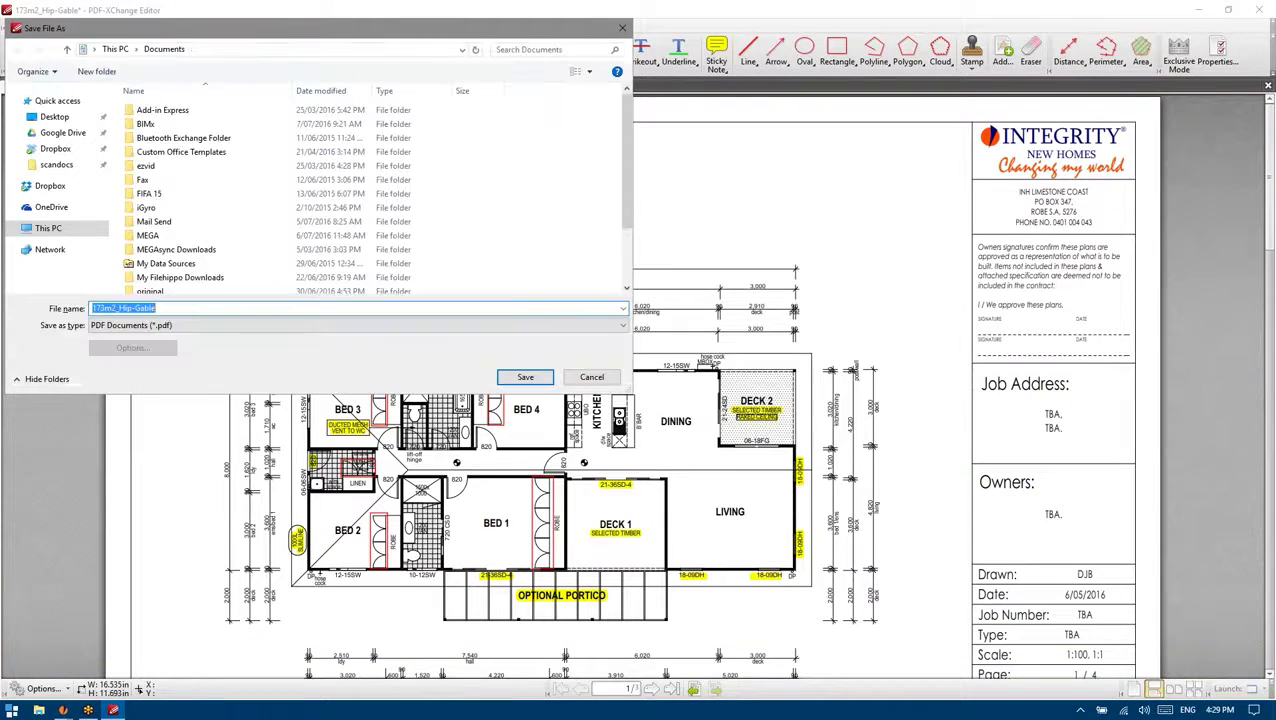
pyautogui.click(57, 167)
pyautogui.click(521, 376)
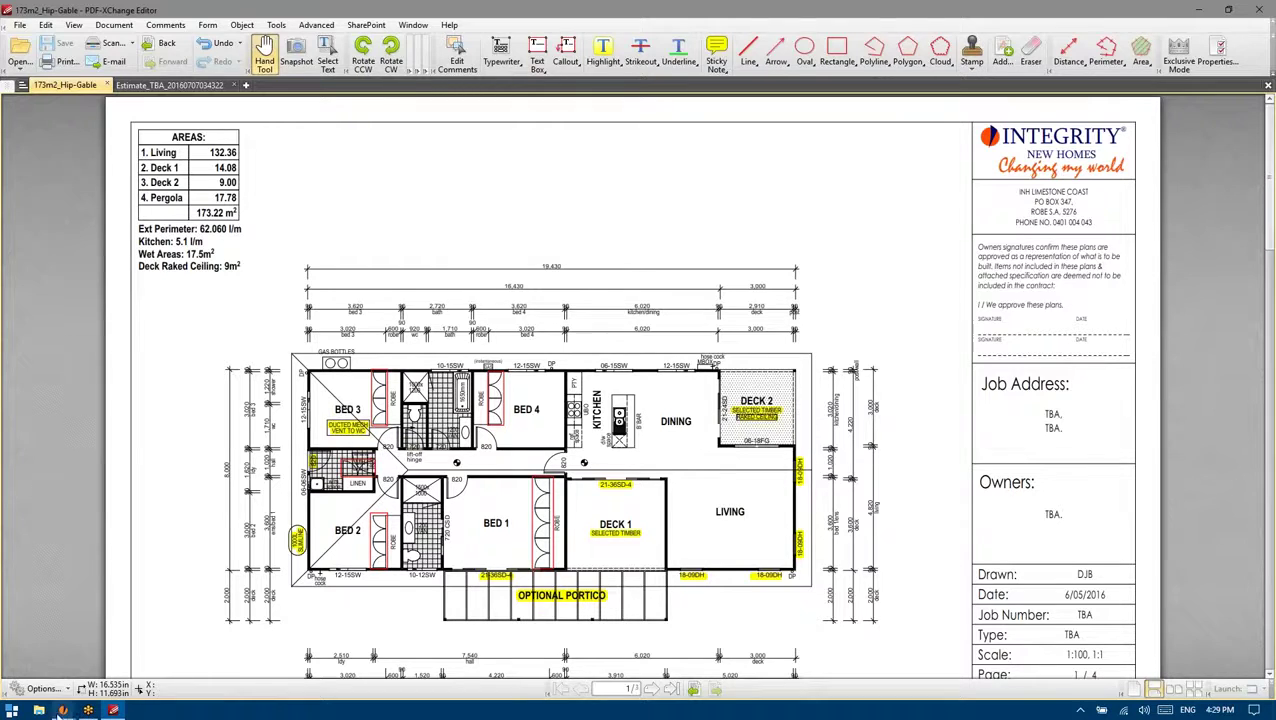
# Switch to the Integrity New Homes job software and review the Test Training job's iProx details, price list workup, tasks and job details
pyautogui.moveTo(63, 709)
pyautogui.click(267, 612)
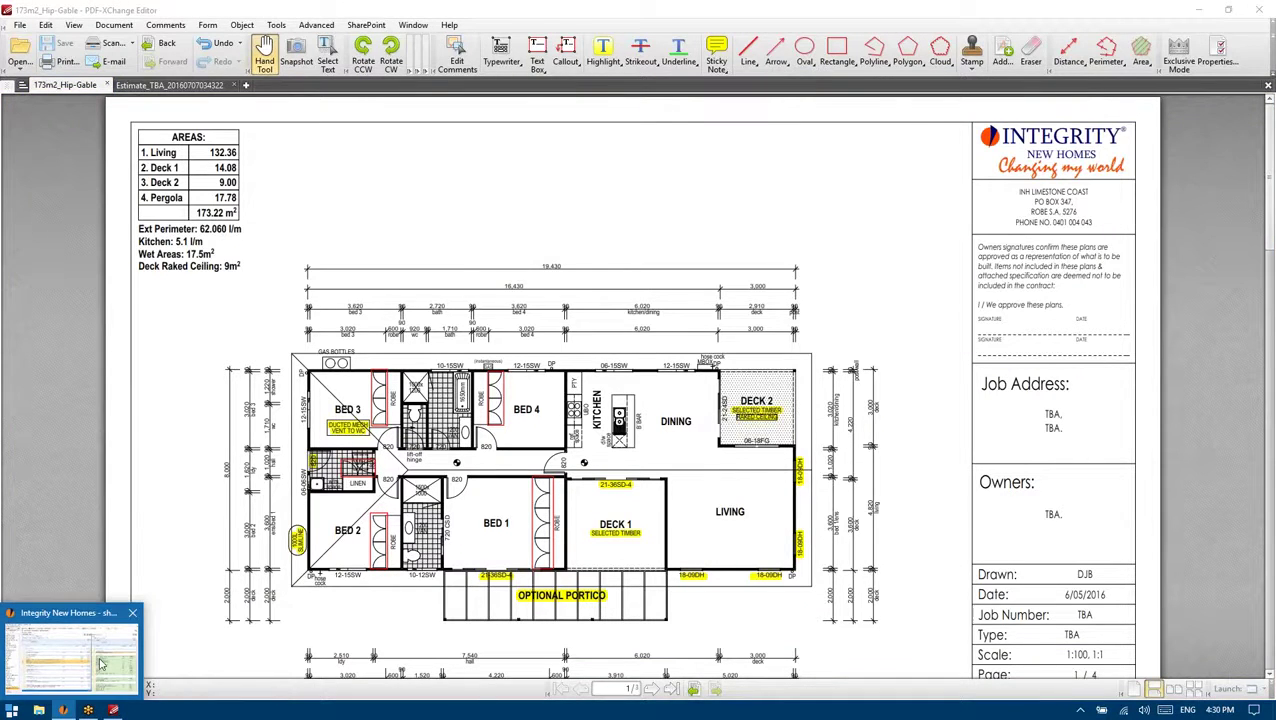
pyautogui.click(70, 655)
pyautogui.click(423, 355)
pyautogui.click(175, 104)
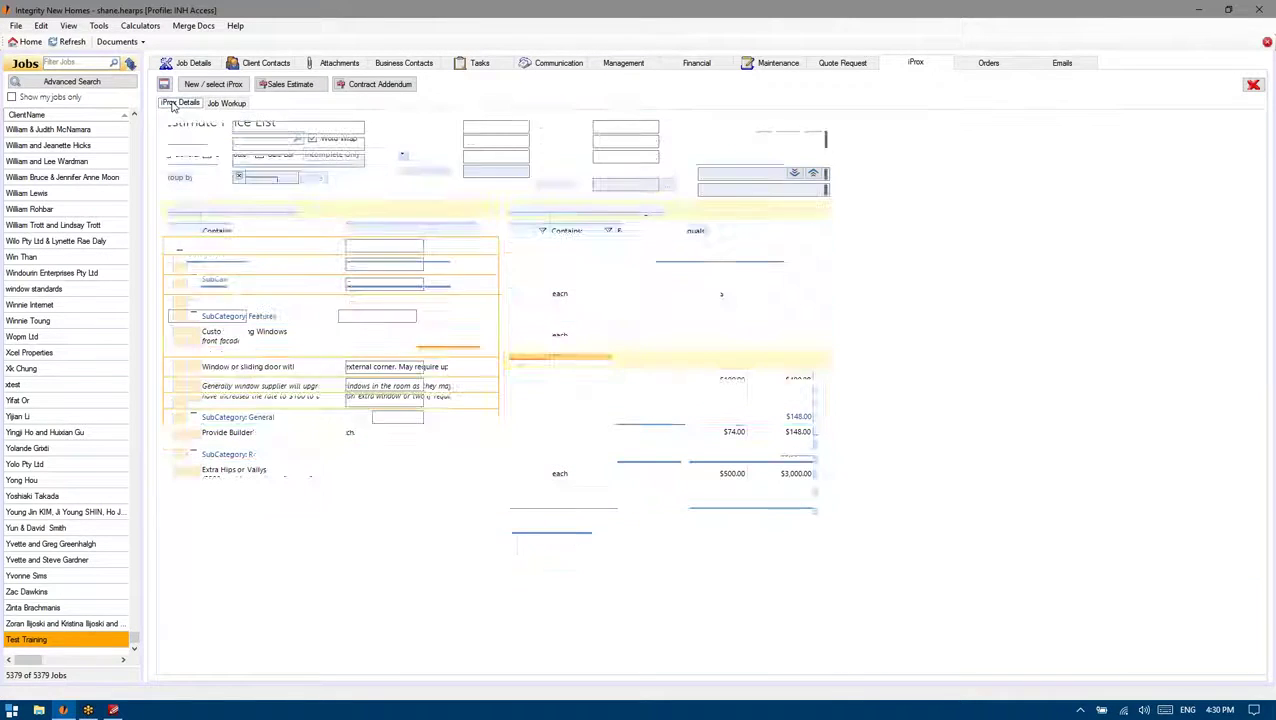
pyautogui.click(222, 104)
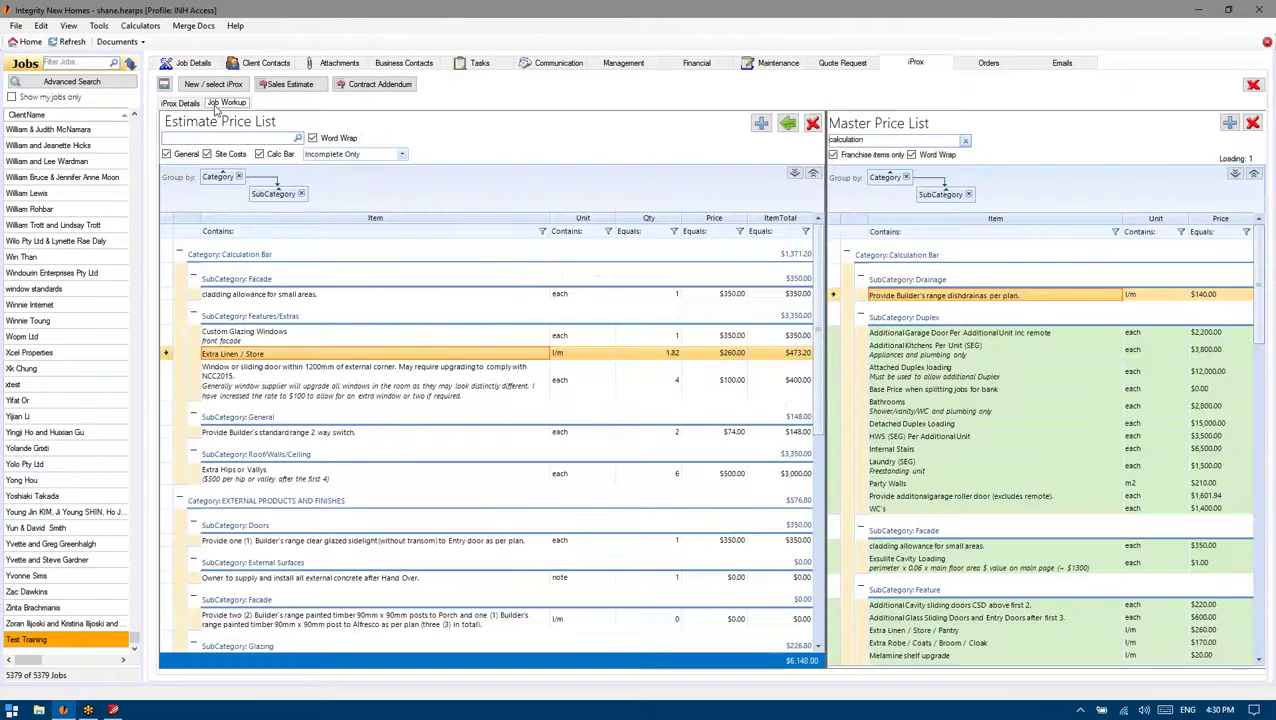
pyautogui.click(178, 104)
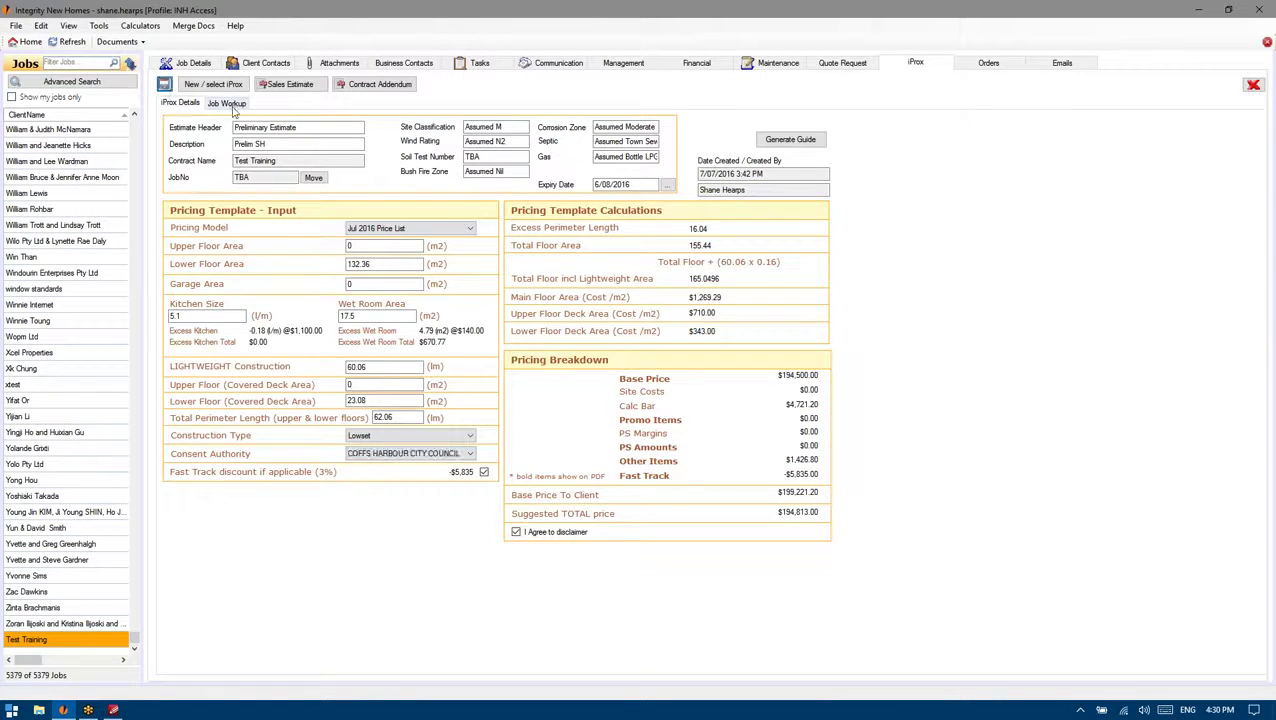
pyautogui.click(481, 62)
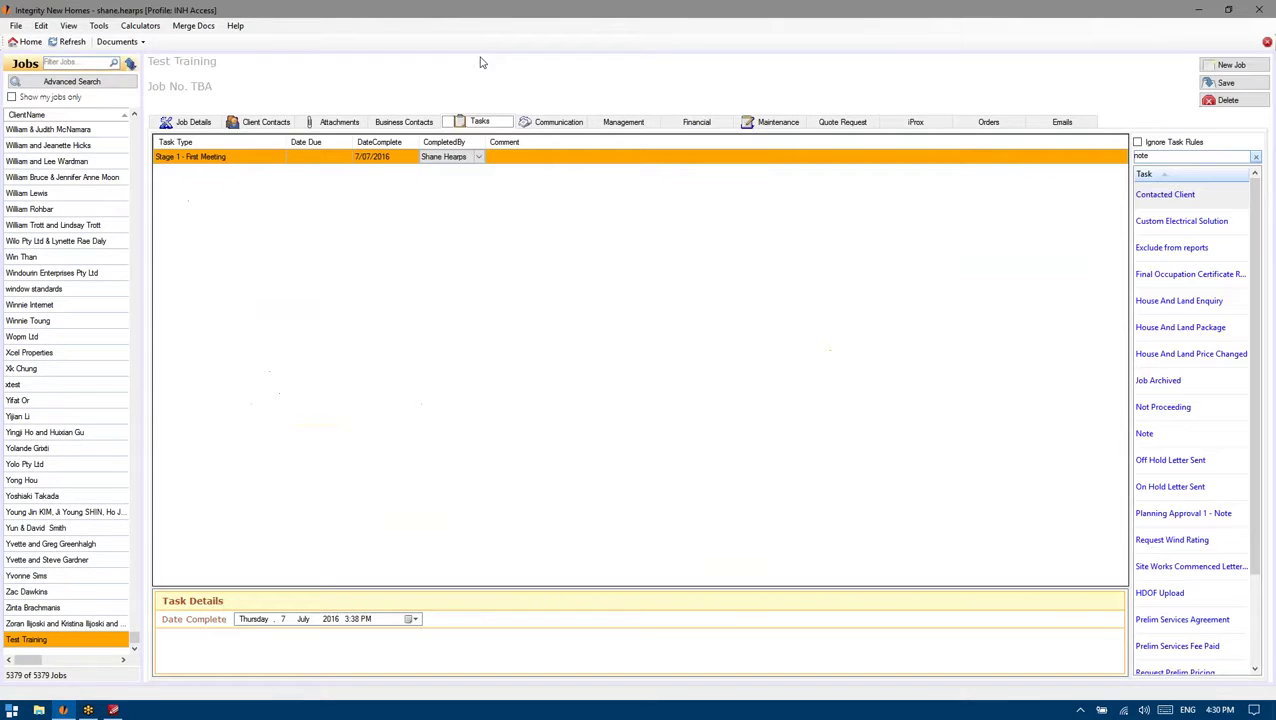
pyautogui.click(205, 122)
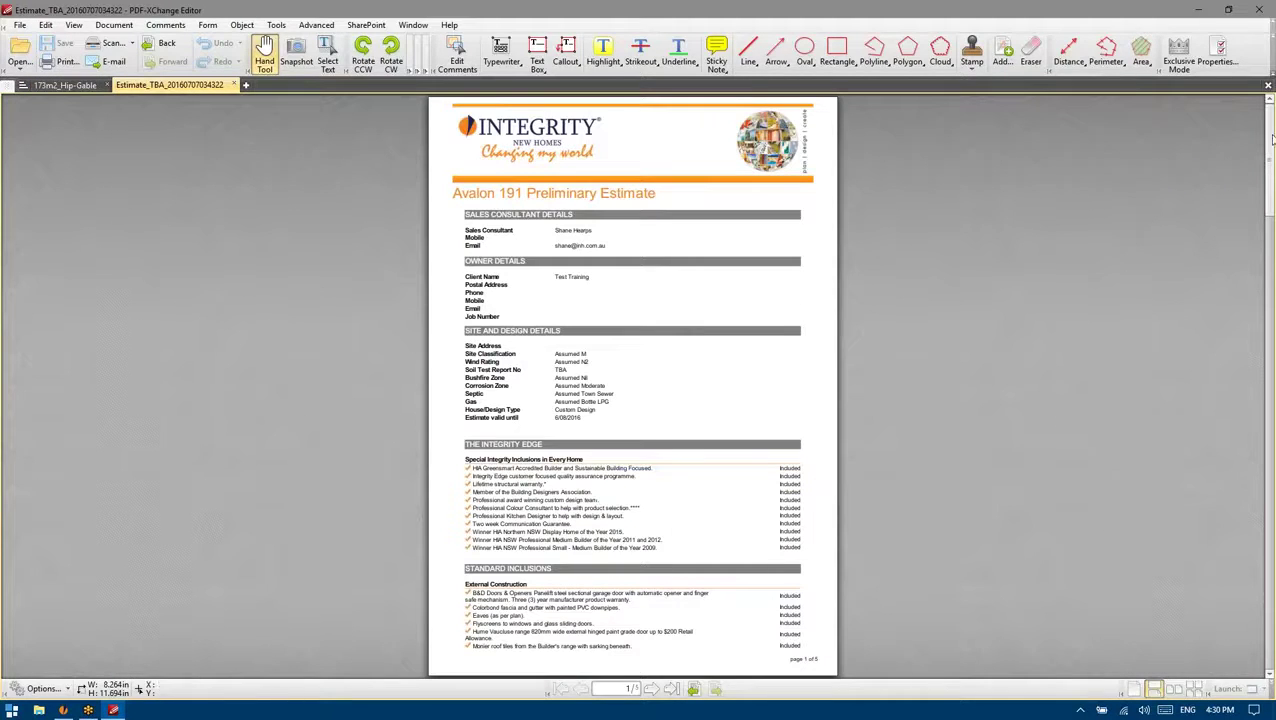
# Switch to PDF-XChange Editor, look through the Avalon 191 Preliminary Estimate to its Notes and Disclaimer page, and close the document and editor
pyautogui.moveTo(1272, 140)
pyautogui.mouseDown()
pyautogui.moveTo(1256, 608)
pyautogui.moveTo(1268, 130)
pyautogui.mouseUp()
pyautogui.moveTo(1267, 140); pyautogui.dragTo(1266, 600)
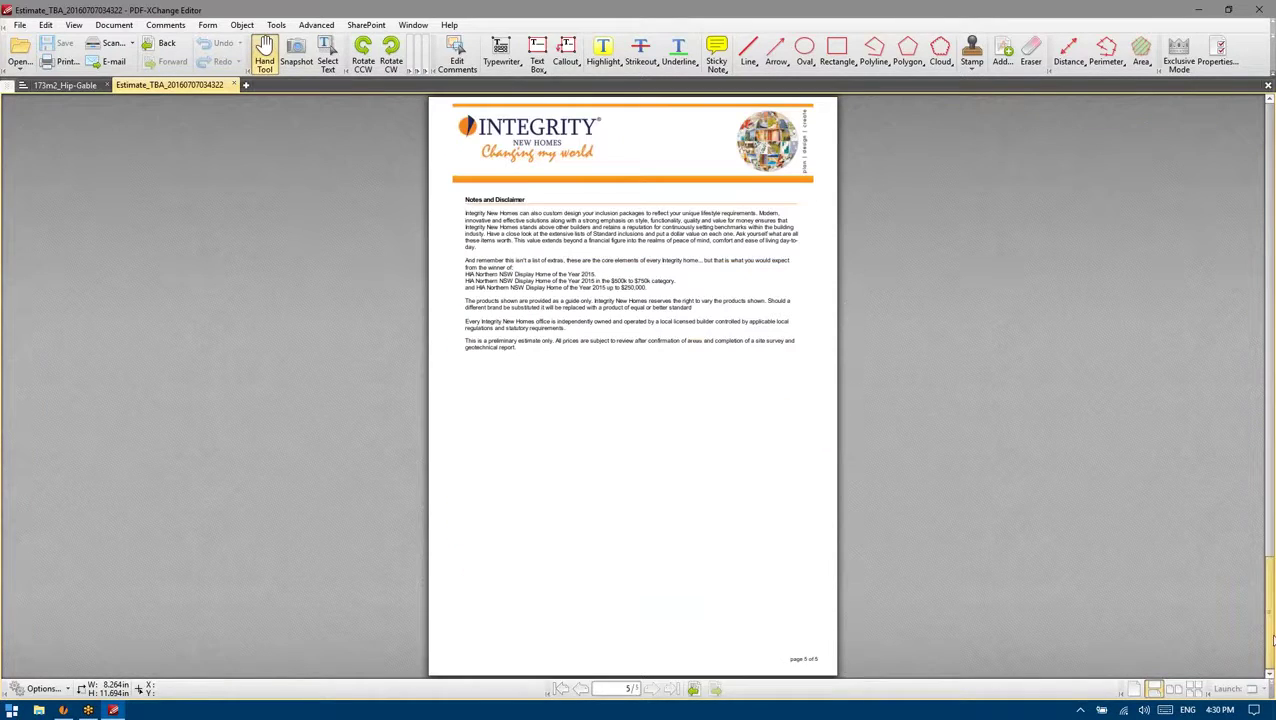
pyautogui.middleClick(175, 88)
pyautogui.click(1259, 9)
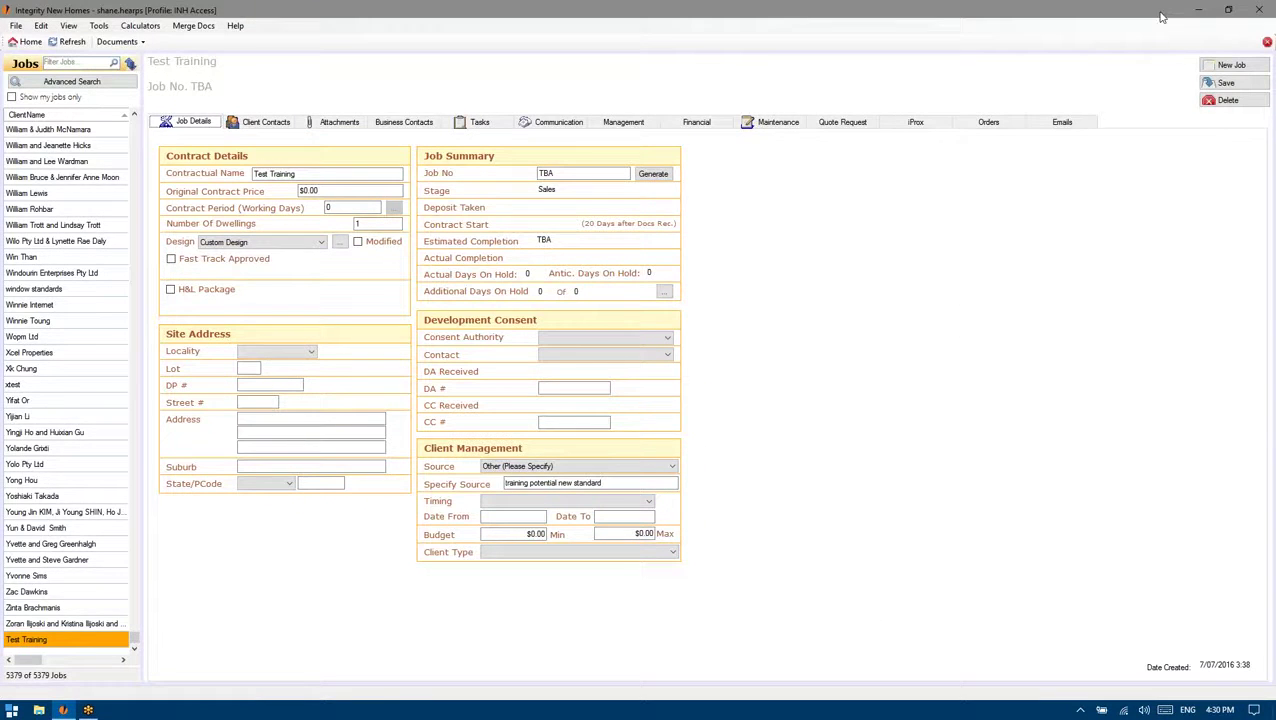